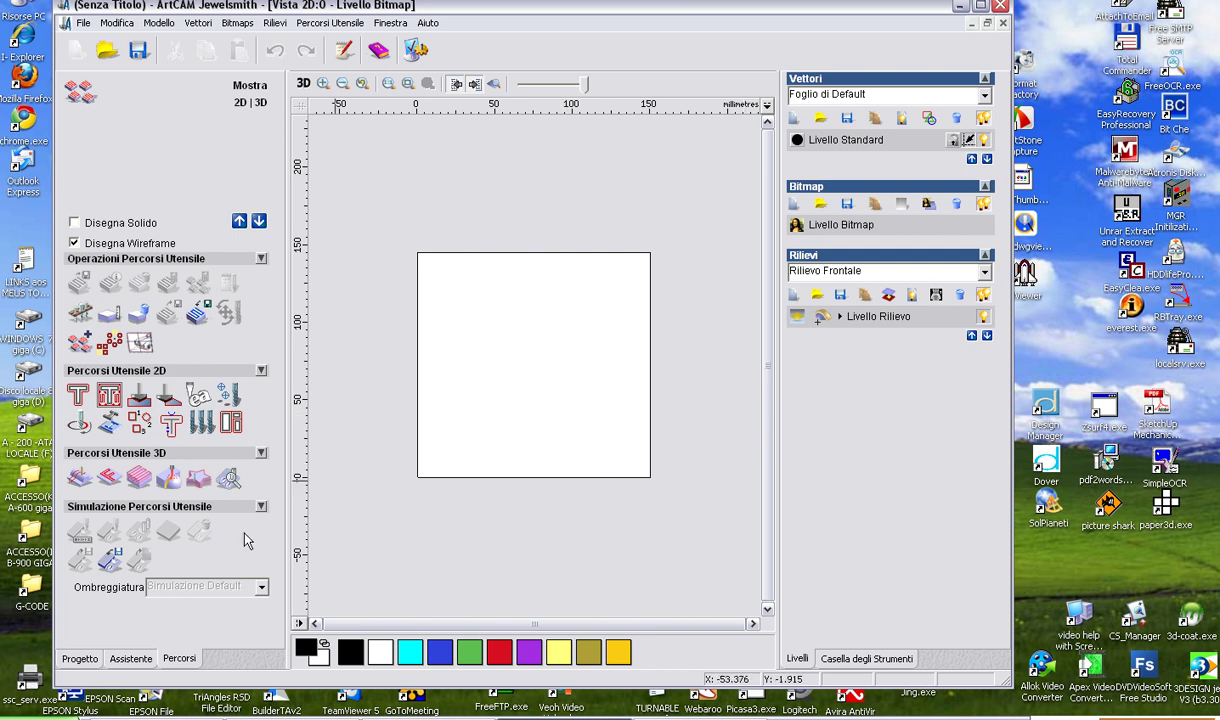
Switch to the design tools, fit the page, and sketch a rectangle across the upper page.
click(132, 660)
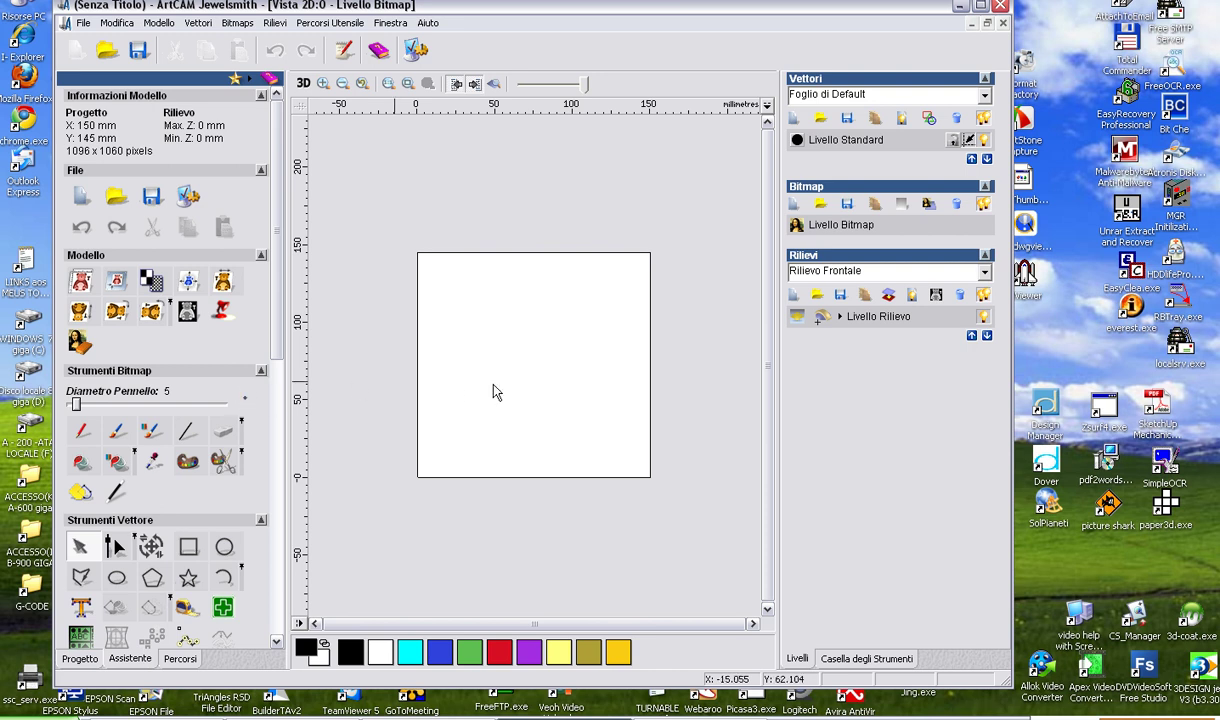
key(F4)
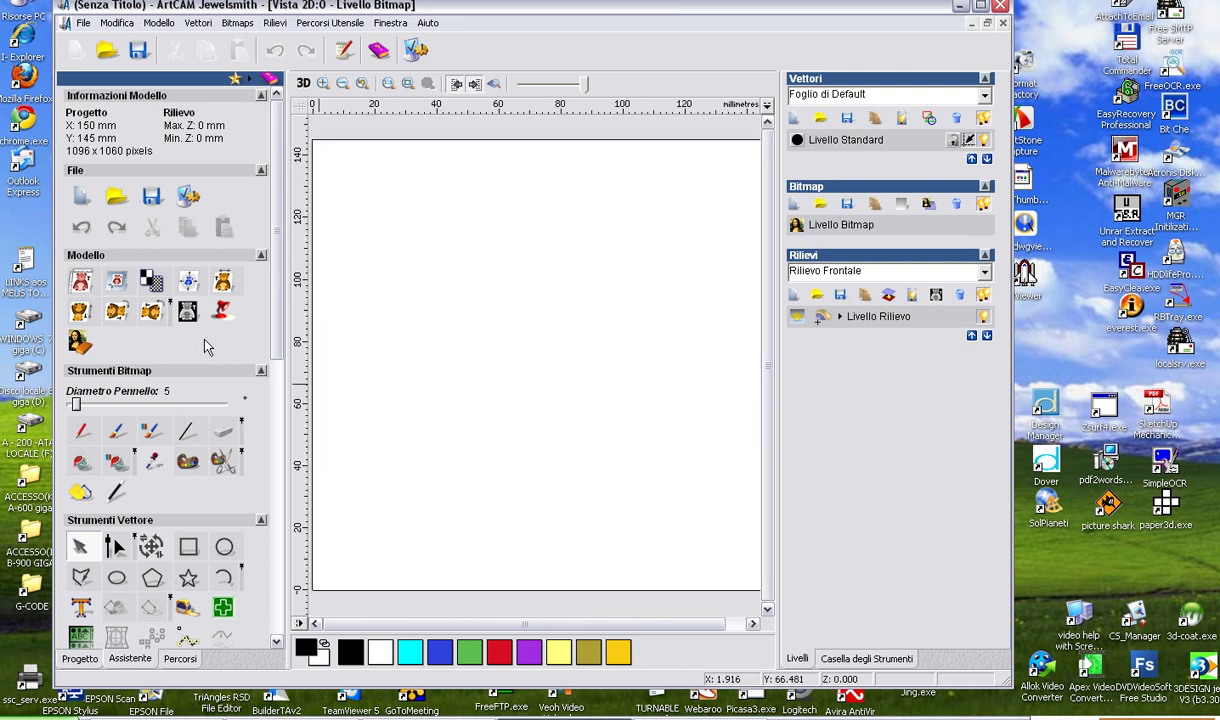
click(188, 546)
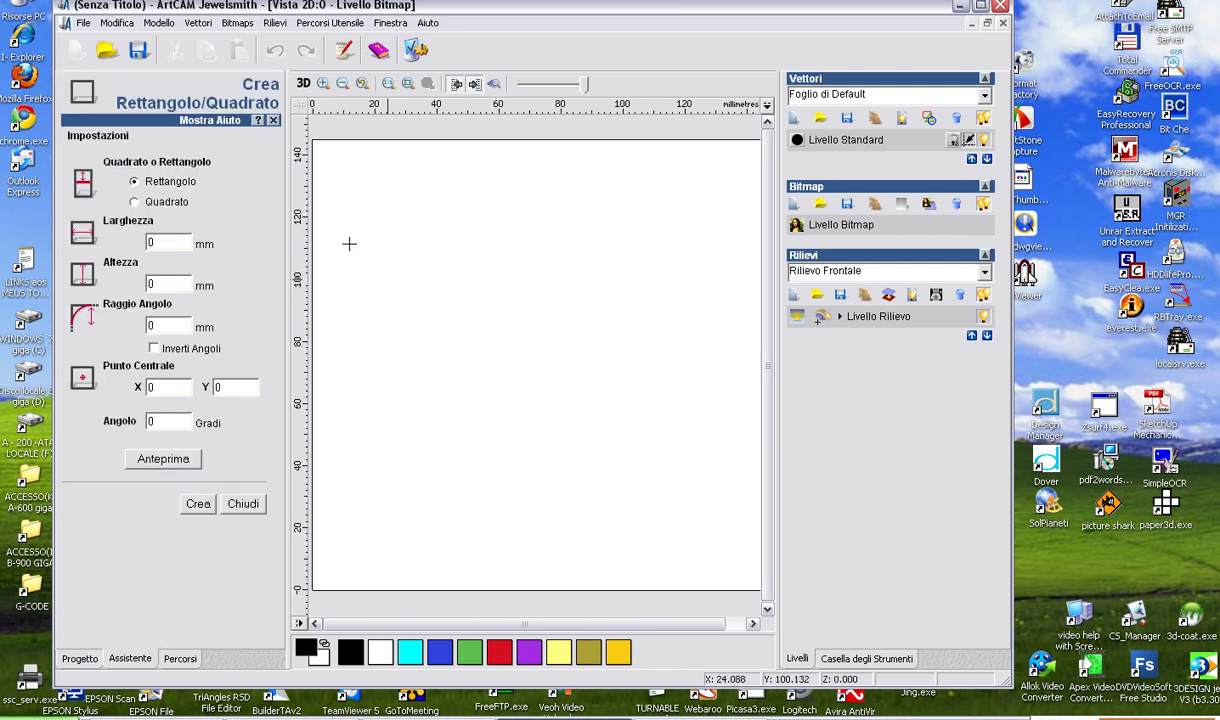
drag(346, 238, 736, 410)
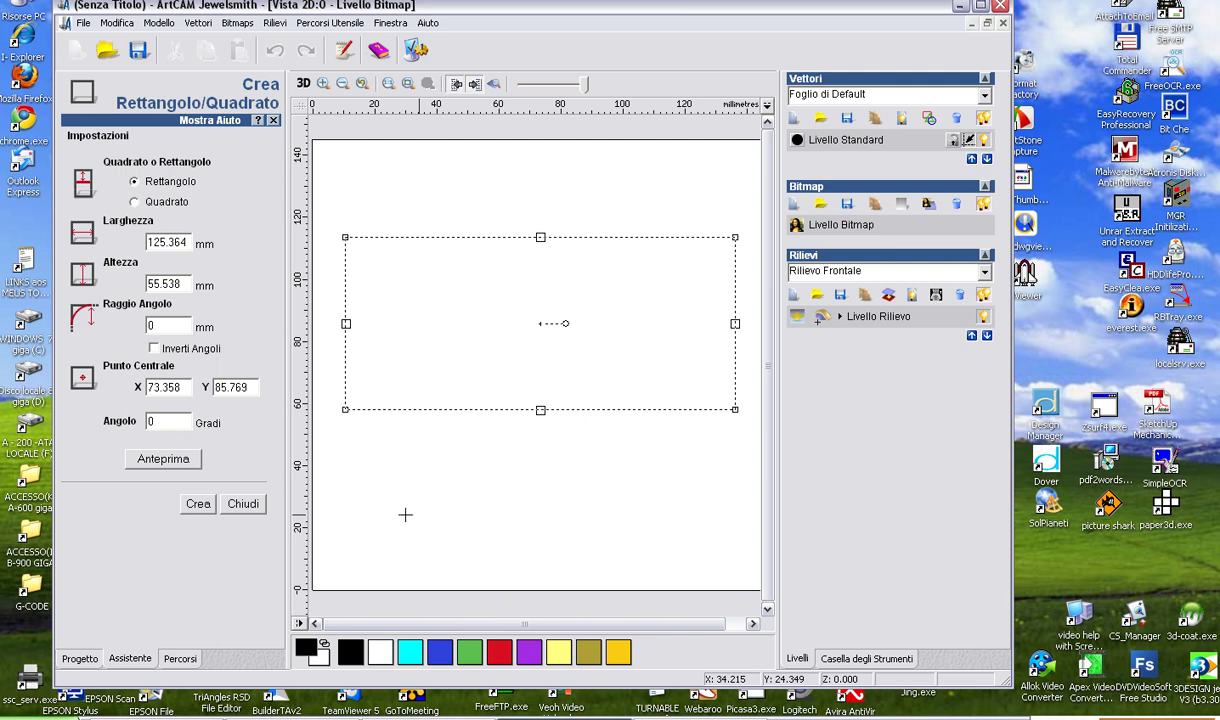
Preview the rectangle at 90 mm wide and 40 mm tall, then close without creating it.
double_click(190, 242)
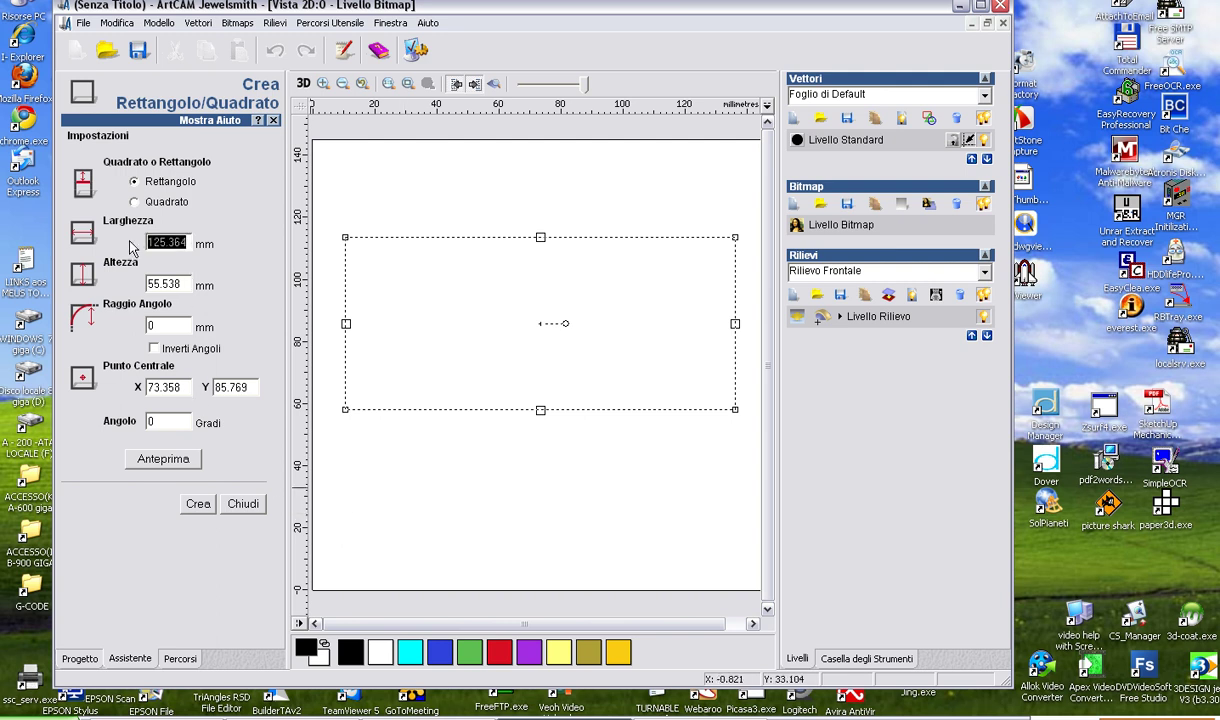
text(90)
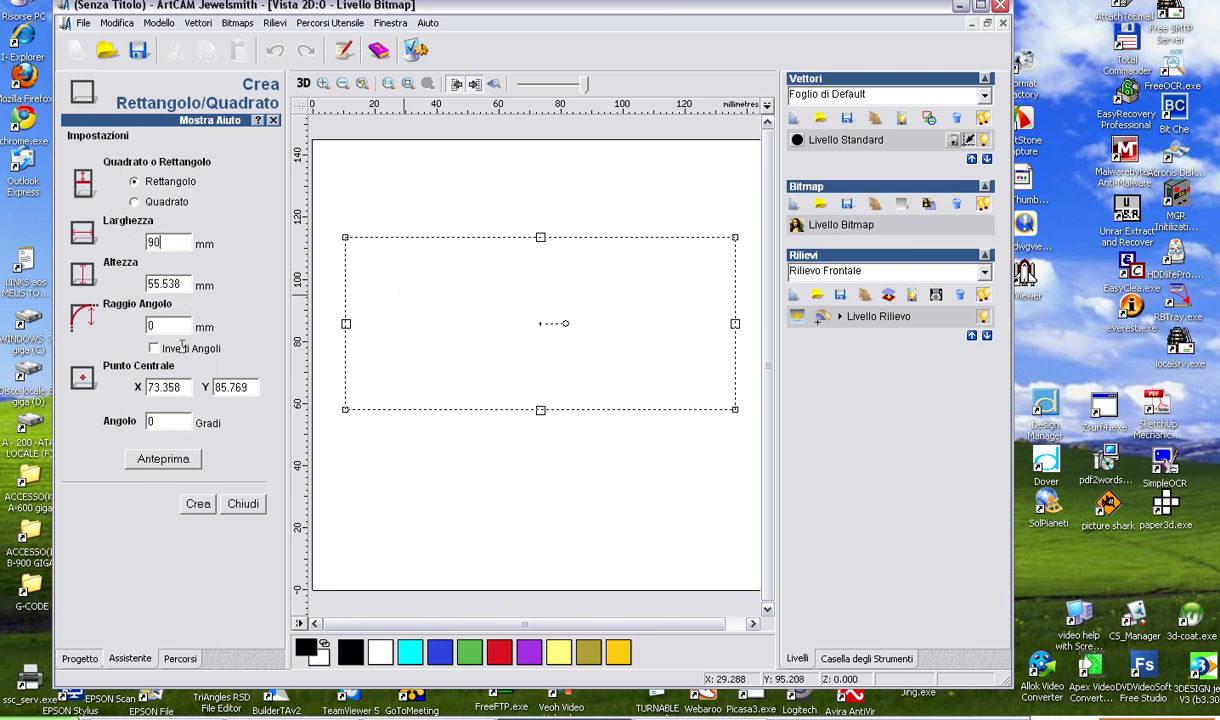
click(176, 466)
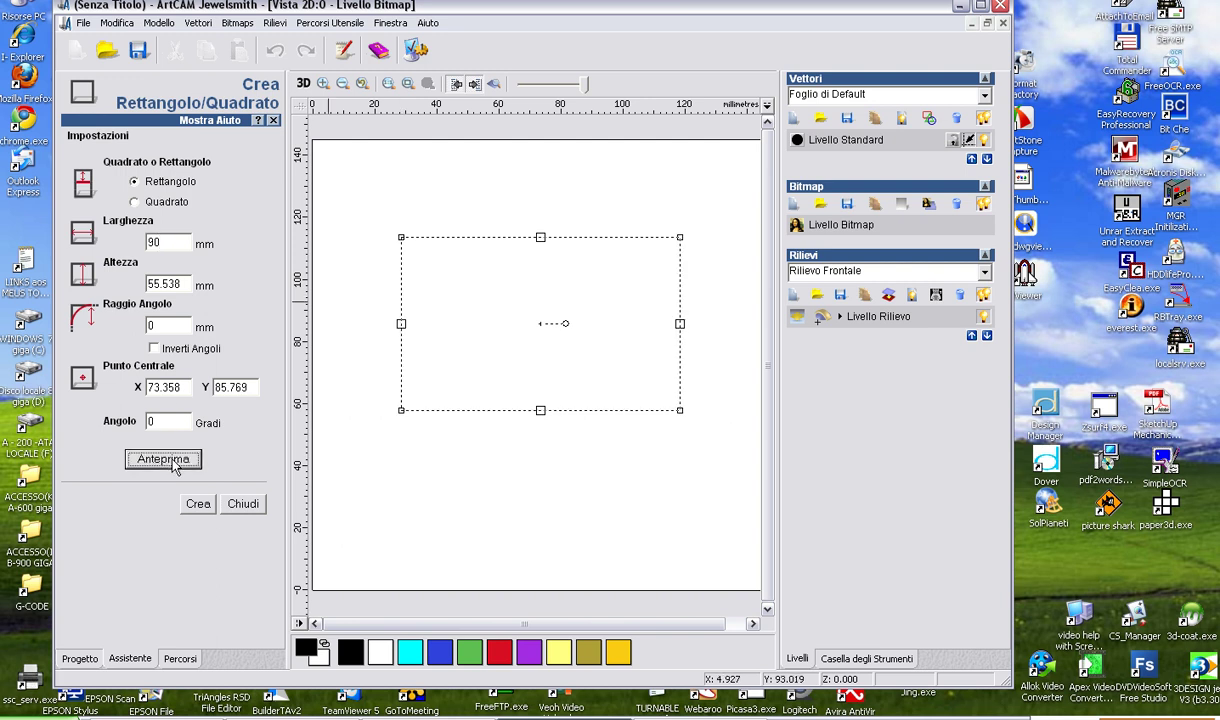
drag(187, 284, 120, 289)
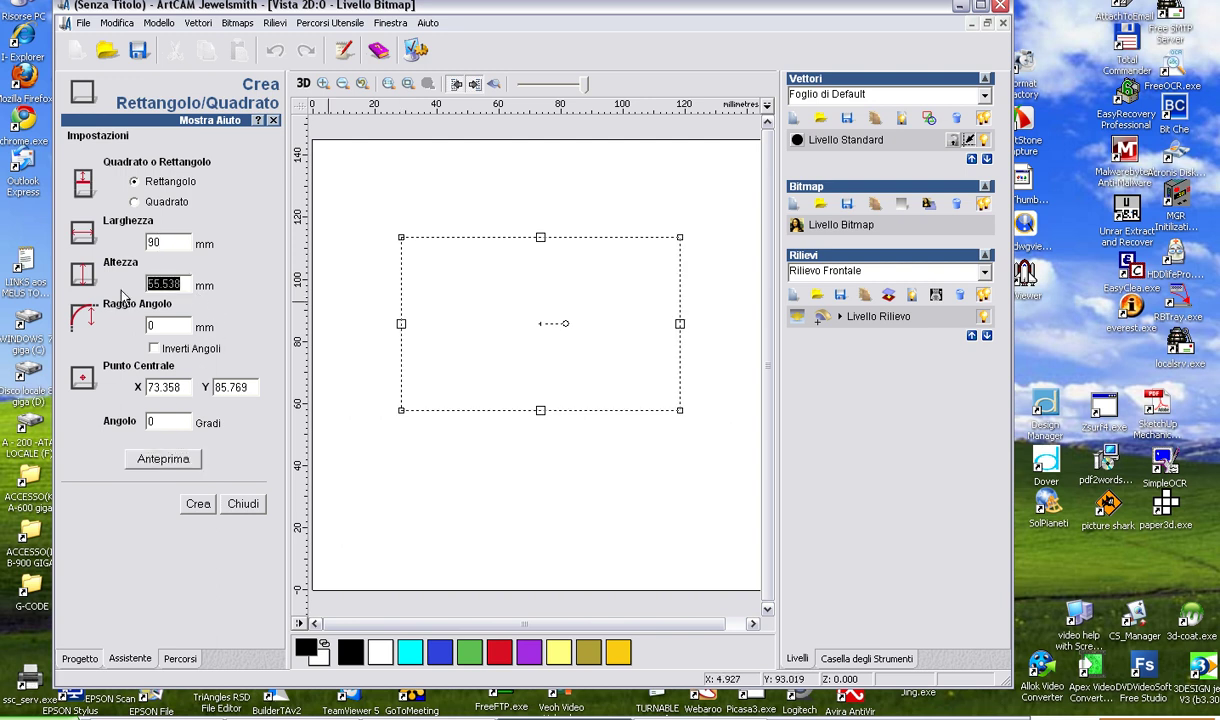
text(40)
click(170, 458)
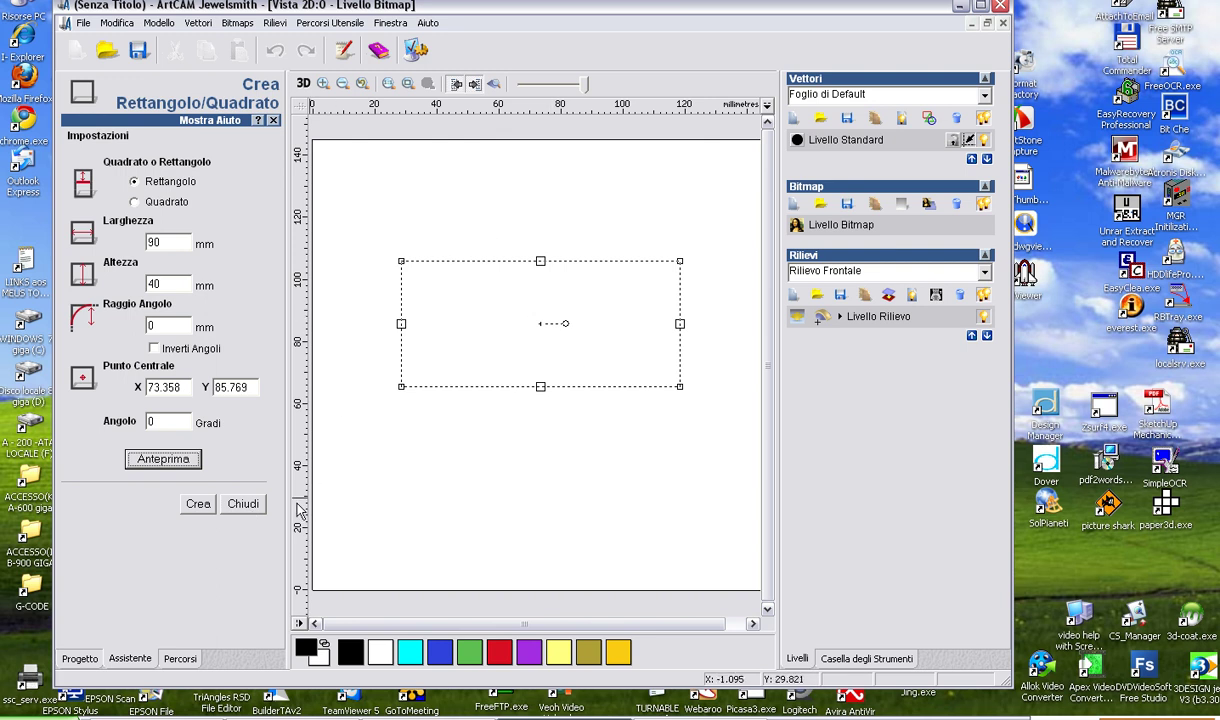
click(242, 505)
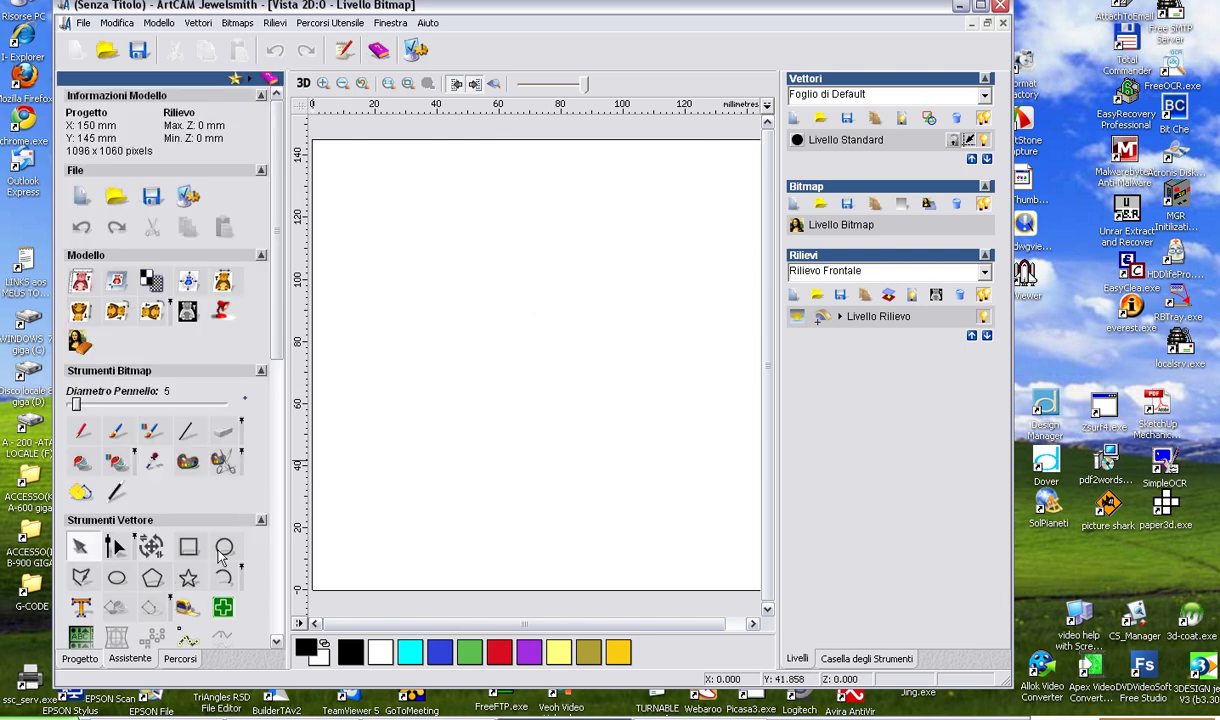
Create a 90 × 40 mm rectangle vector and centre it on the page.
click(188, 545)
text(90)
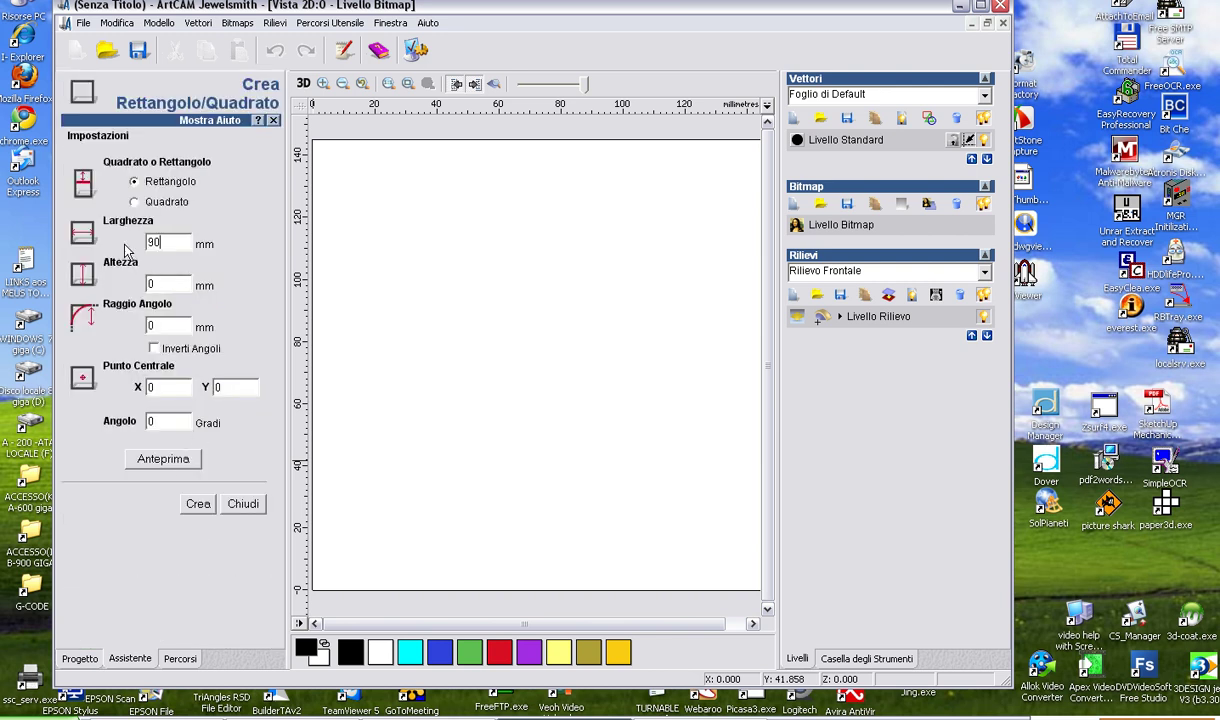
key(Tab)
text(40)
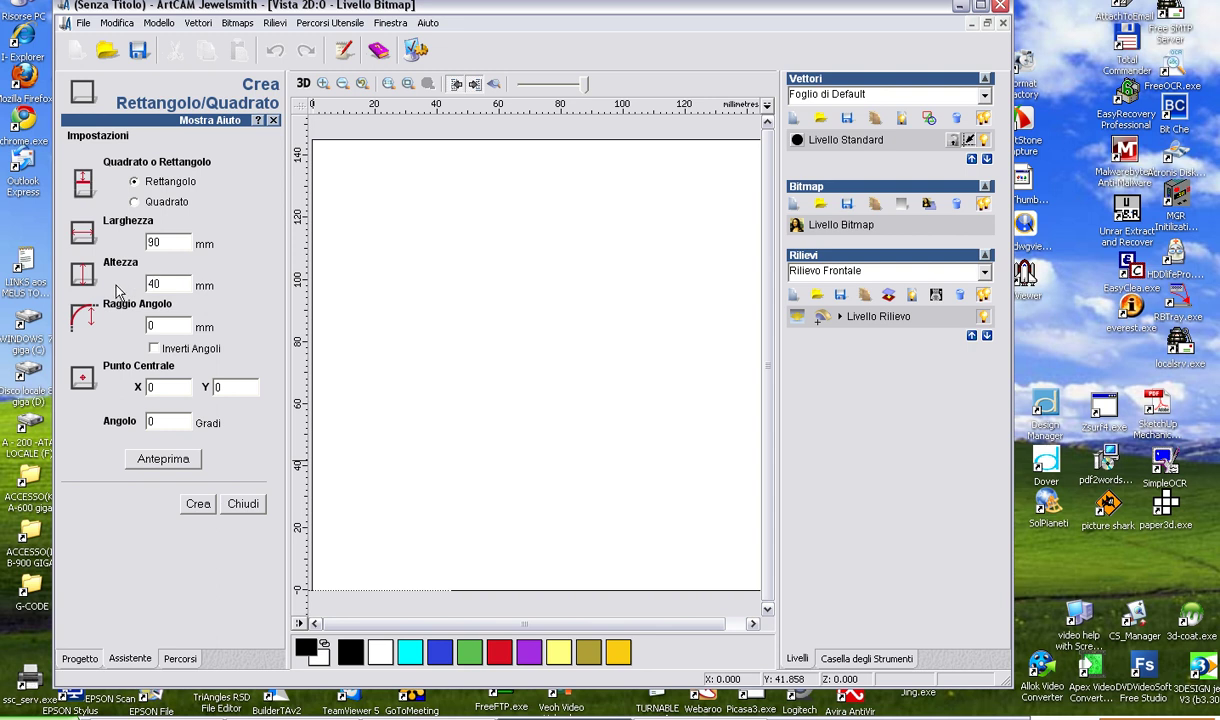
click(190, 502)
click(232, 500)
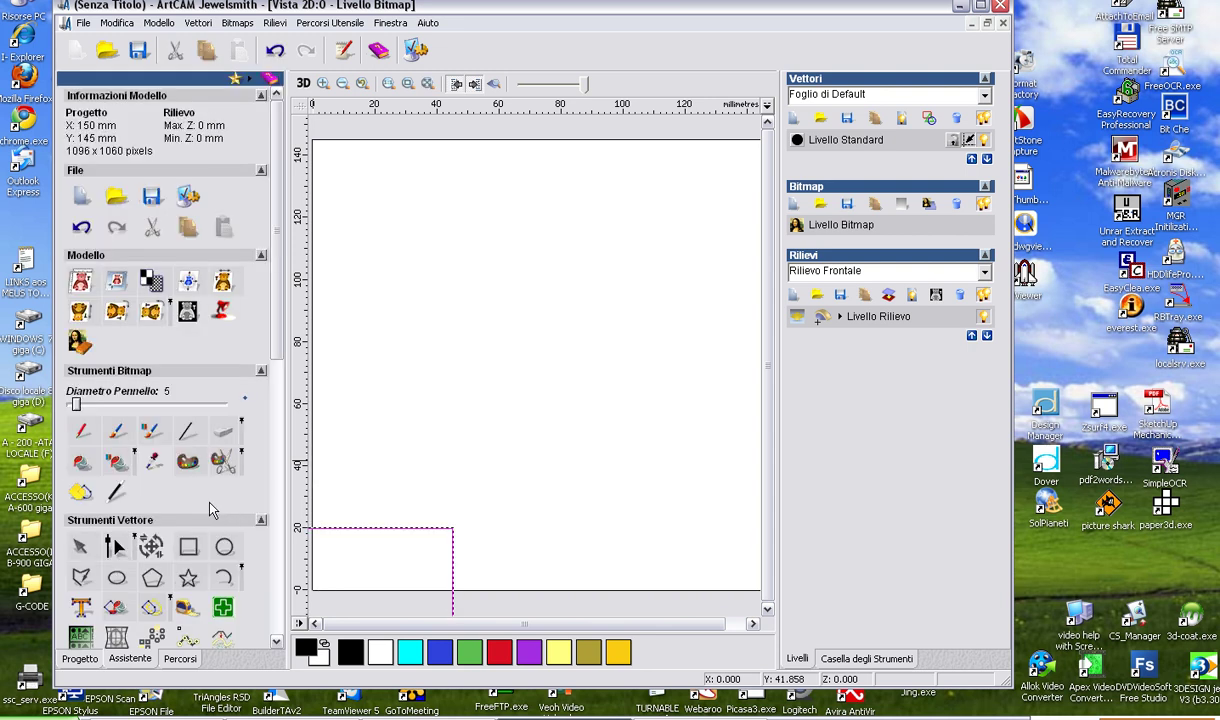
drag(270, 330, 272, 565)
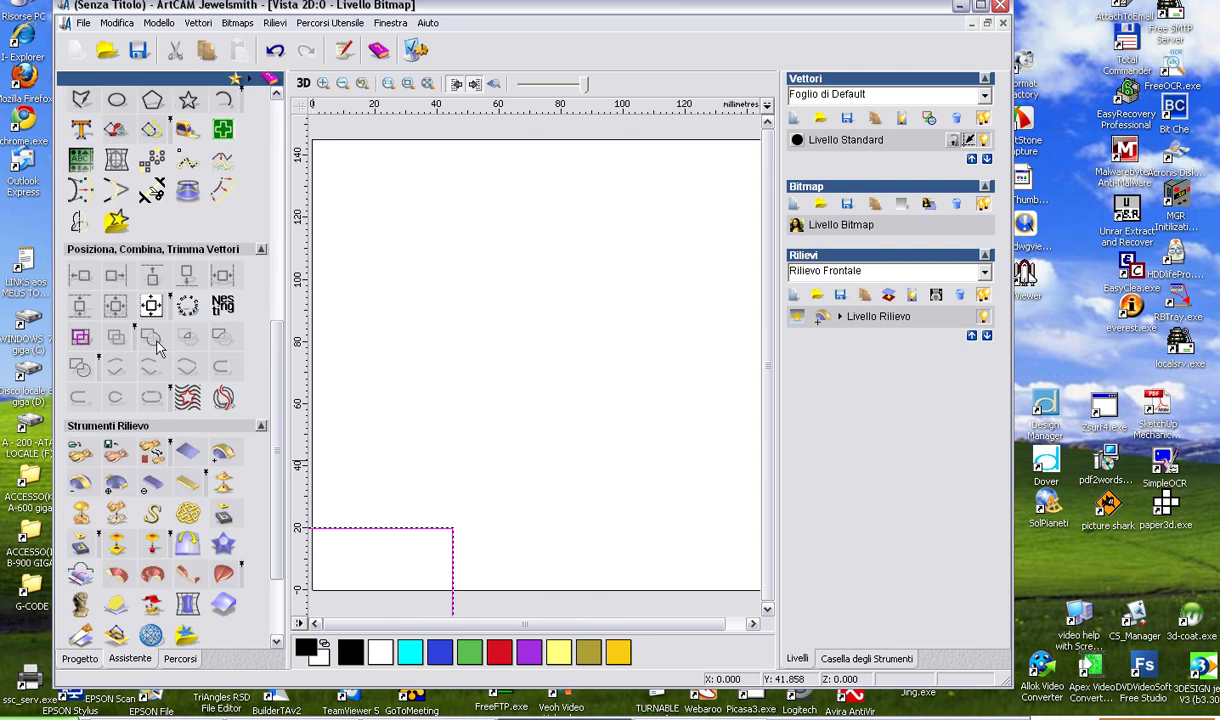
click(151, 305)
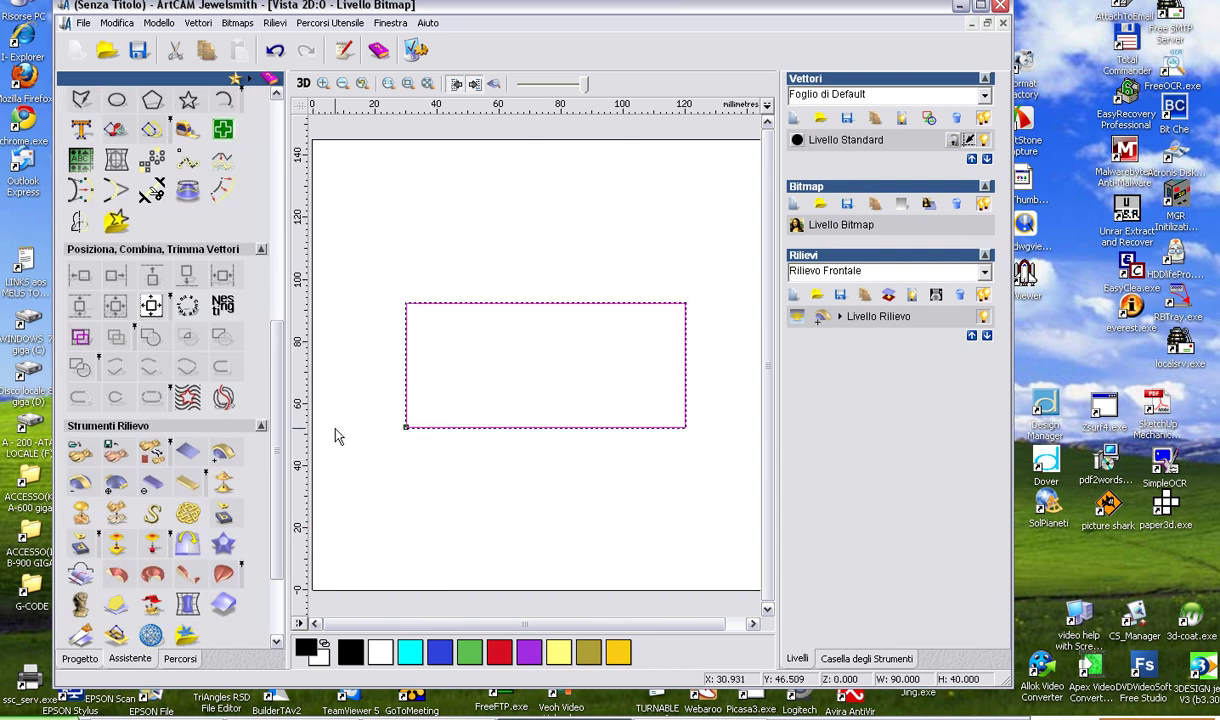
click(83, 102)
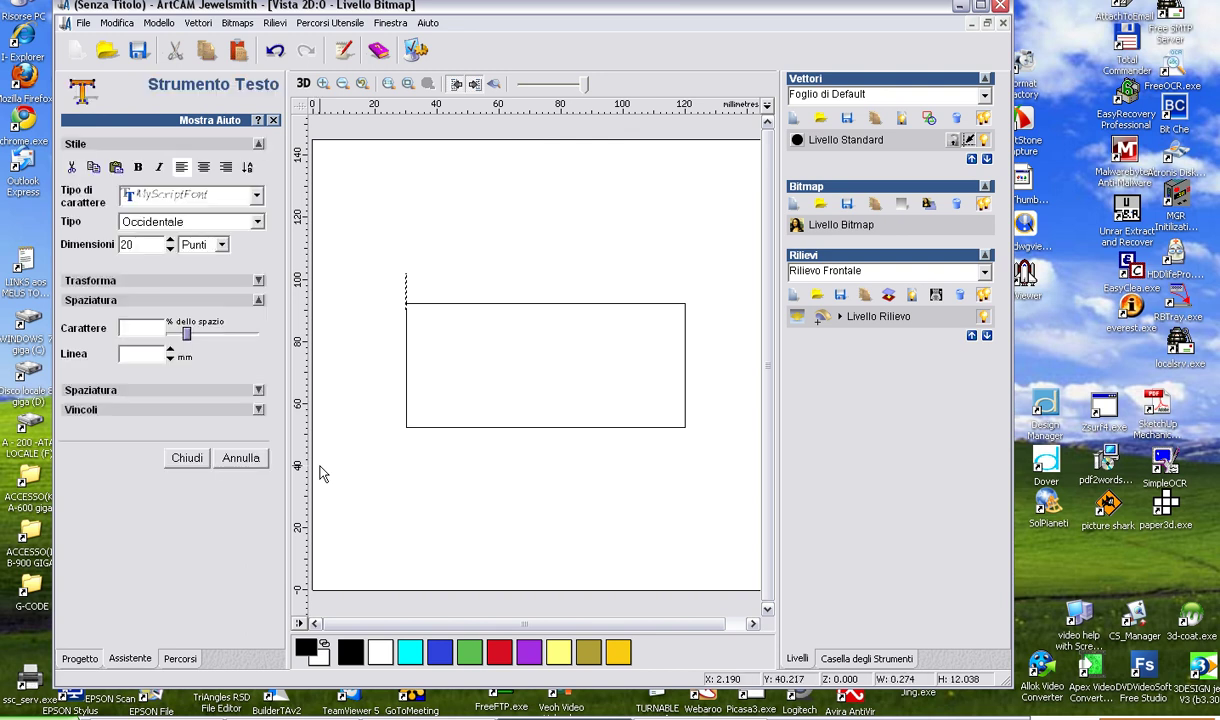
Choose the Swiss-Raster font for the new text.
click(246, 195)
scroll(276, 271, up, 3)
scroll(313, 349, up, 3)
drag(480, 376, 492, 230)
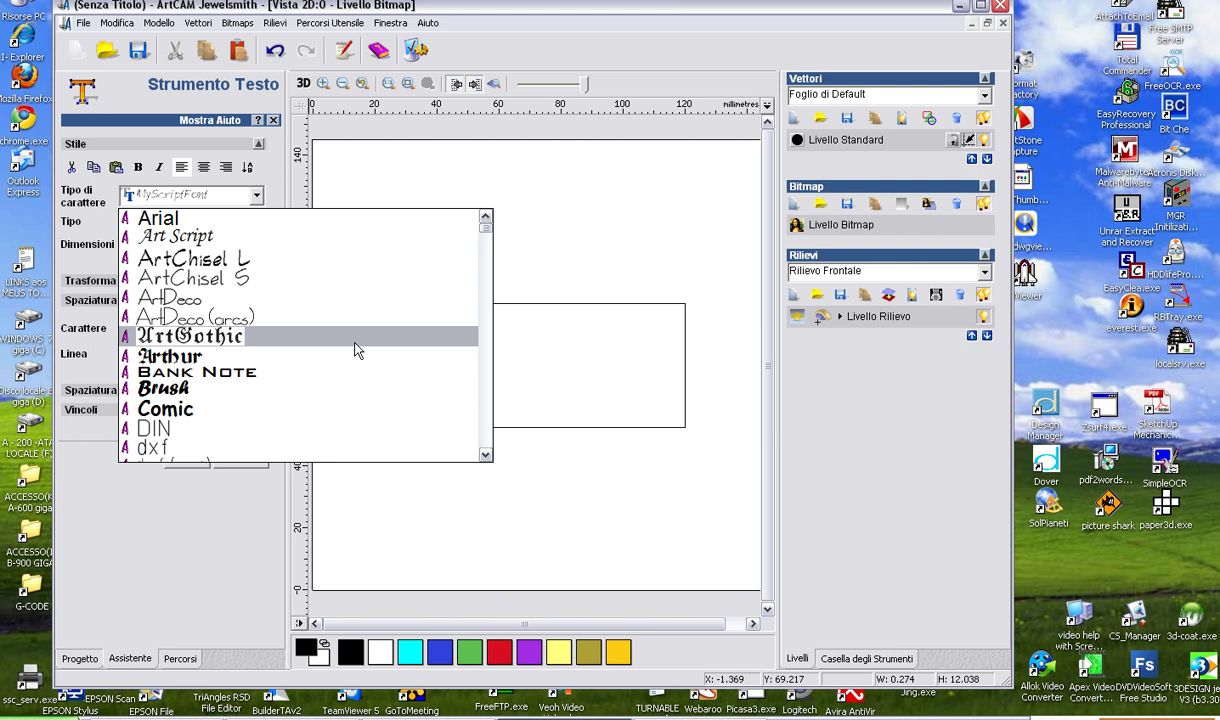
scroll(357, 349, down, 2)
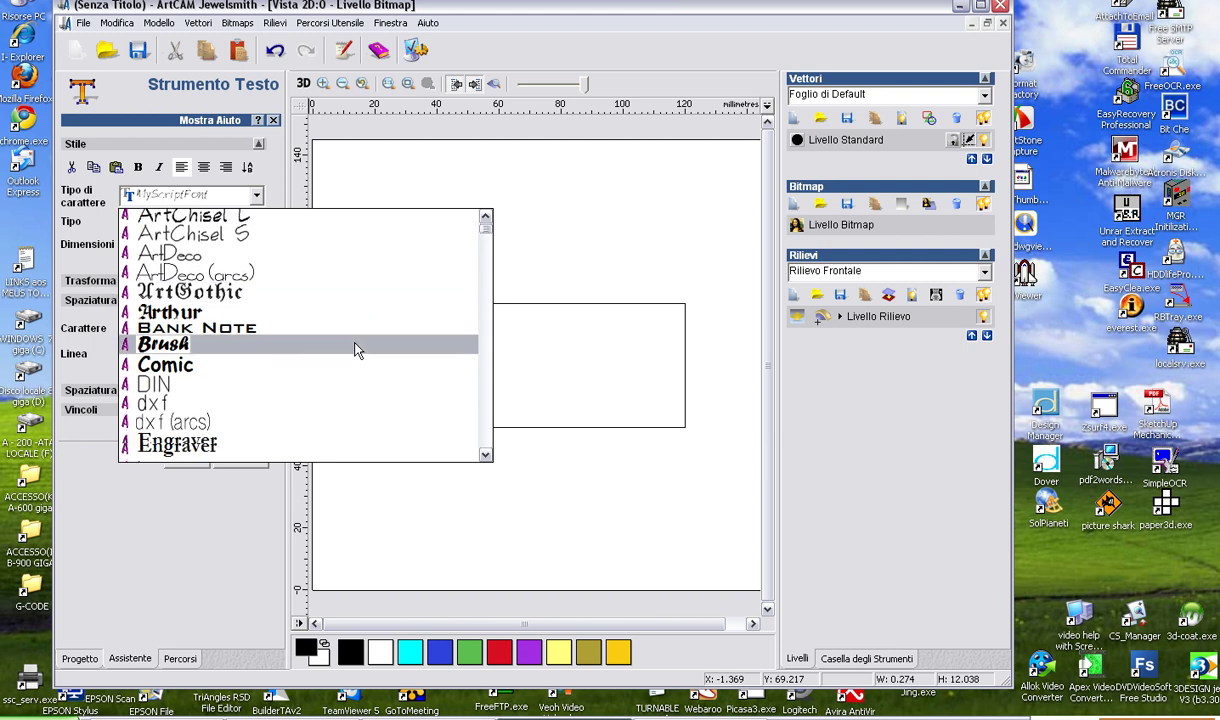
scroll(357, 350, down, 2)
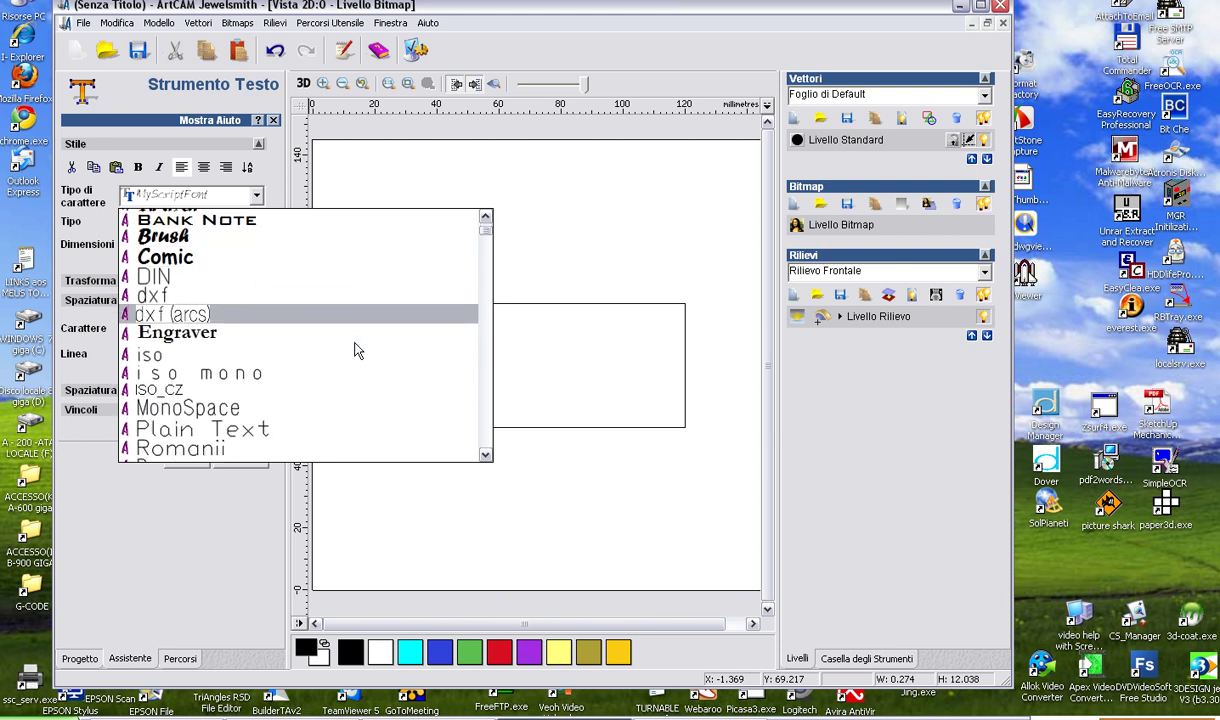
scroll(357, 350, down, 2)
scroll(357, 350, down, 1)
scroll(357, 350, down, 1)
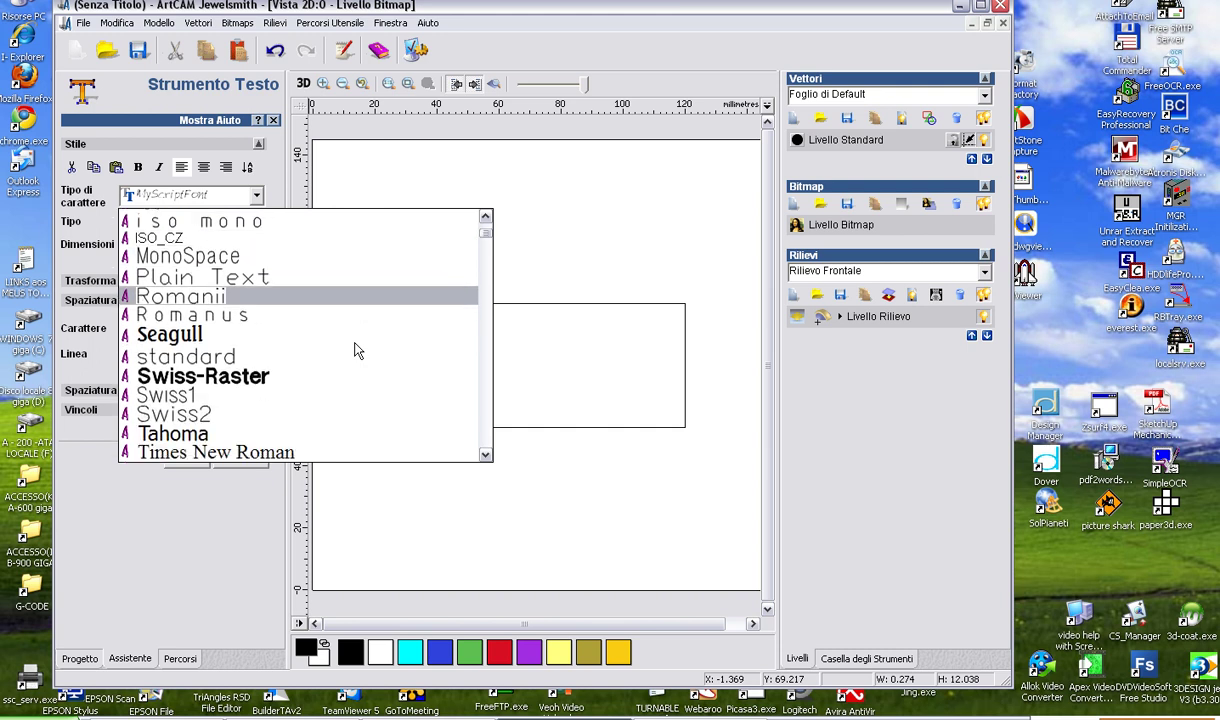
click(247, 386)
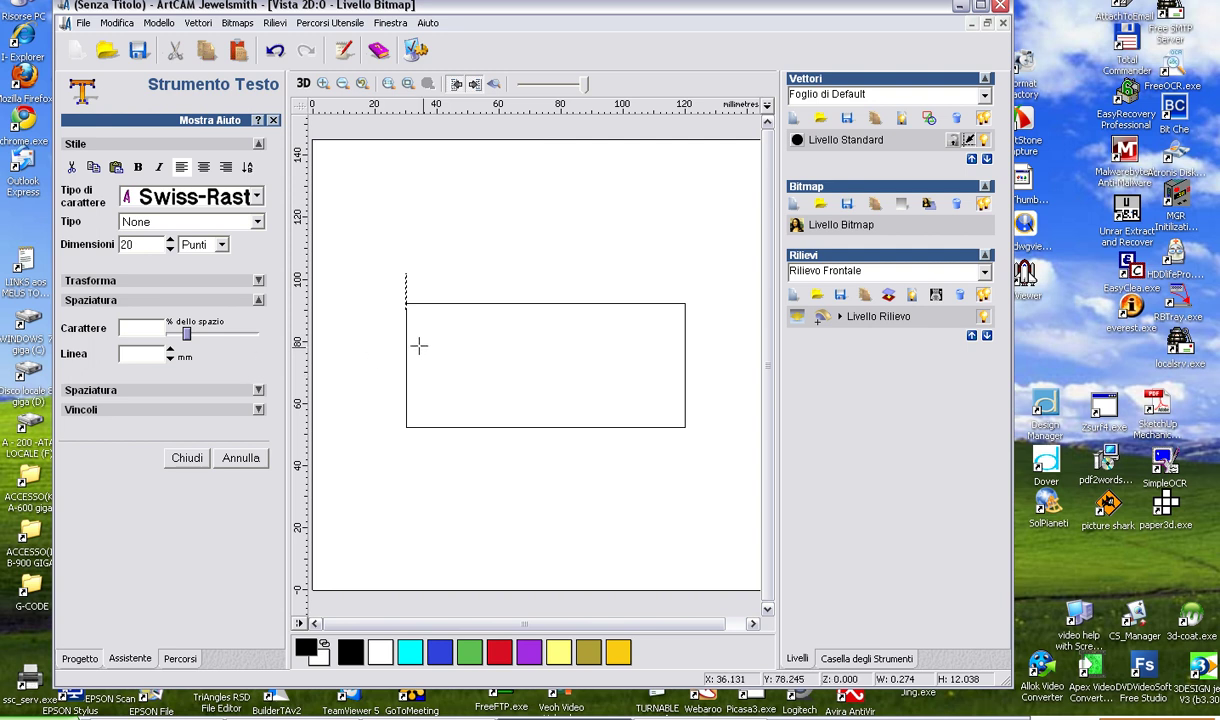
Enter 'Raccolta' and 'Vetro' on two lines and finish the text.
text(Racco)
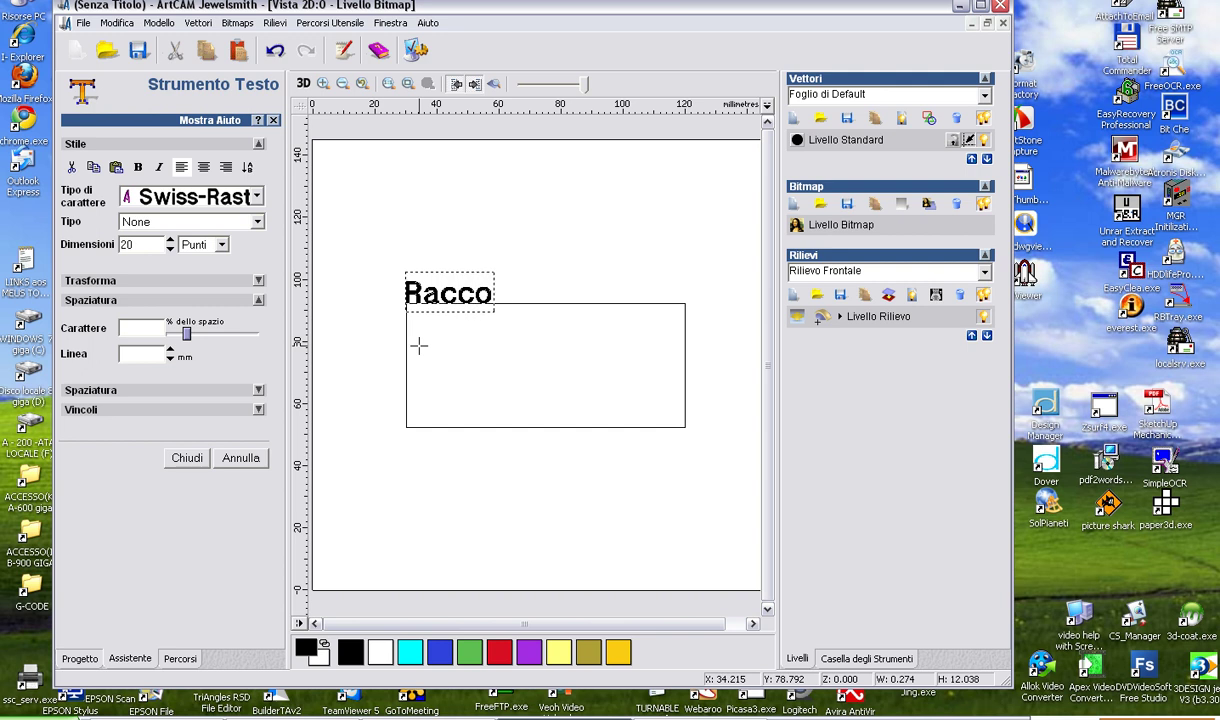
text(lta)
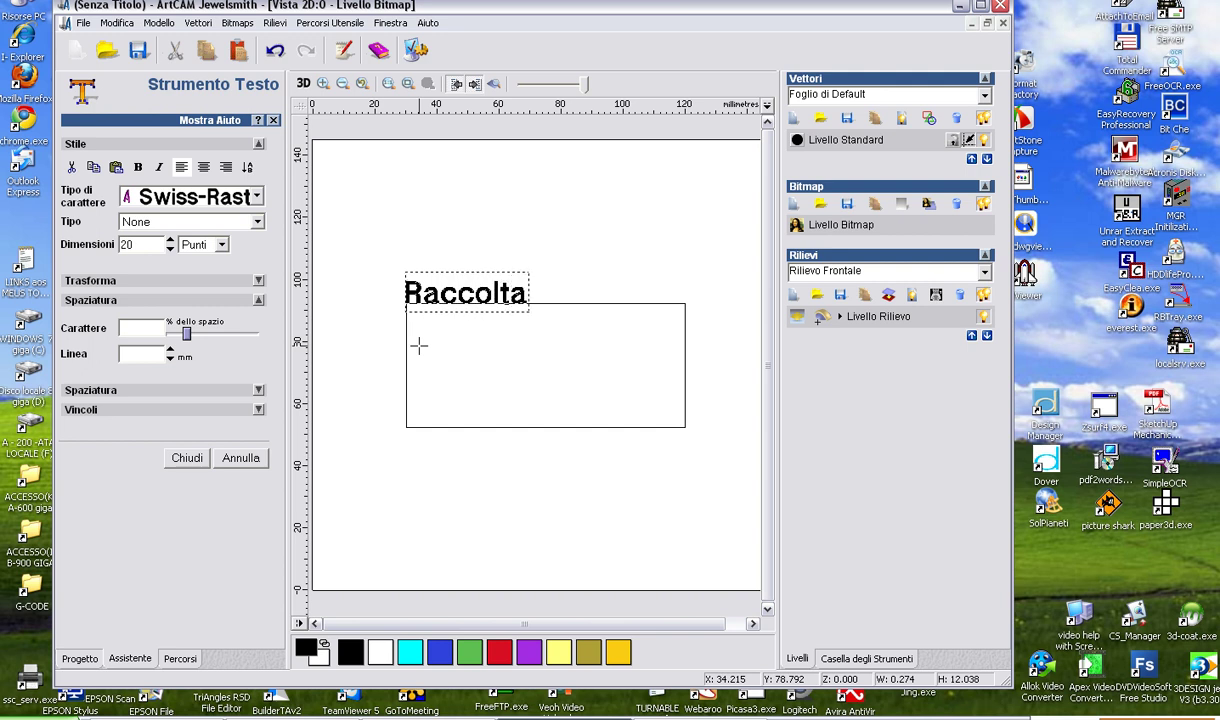
key(Return)
text(Vetro)
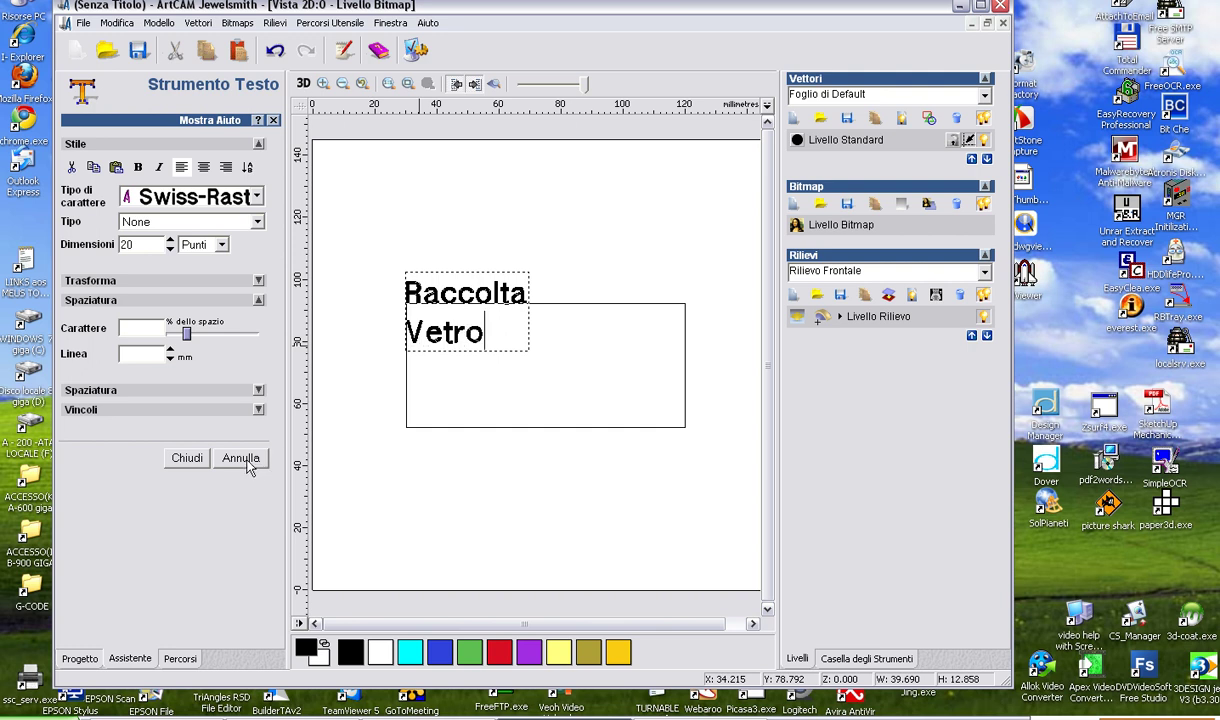
click(187, 458)
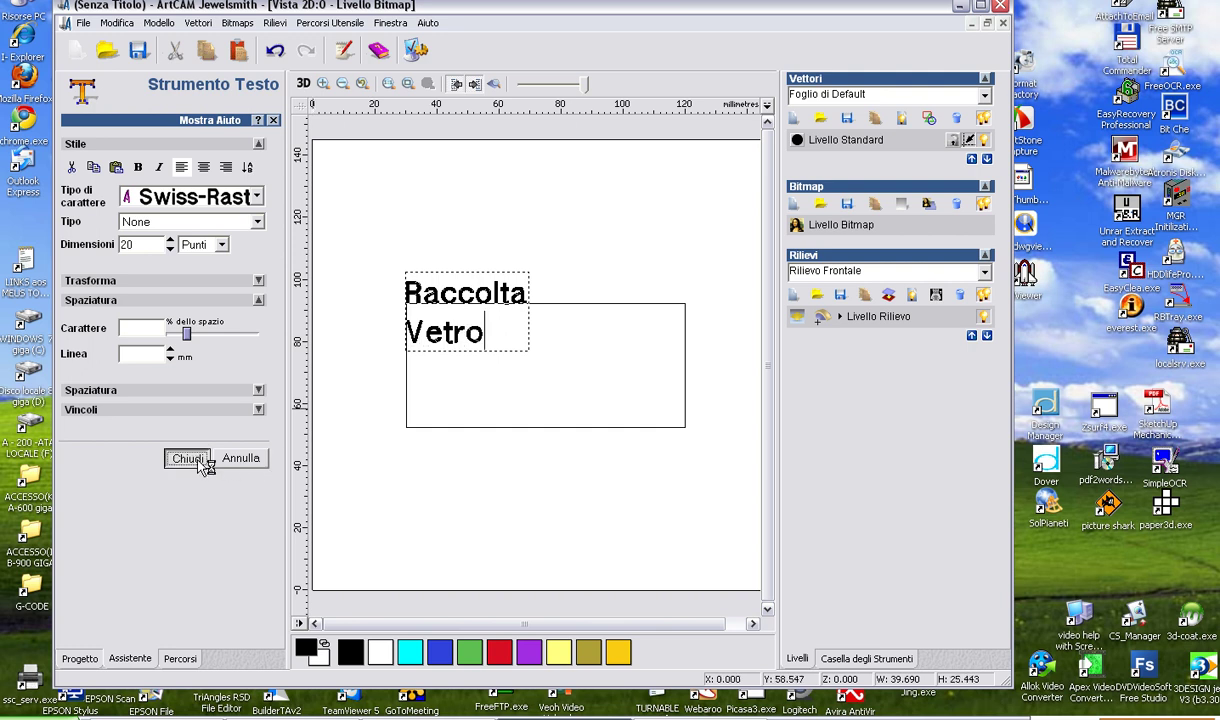
Zoom in on the Raccolta / Vetro lettering, then undo it so only the rectangle remains.
scroll(417, 458, up, 2)
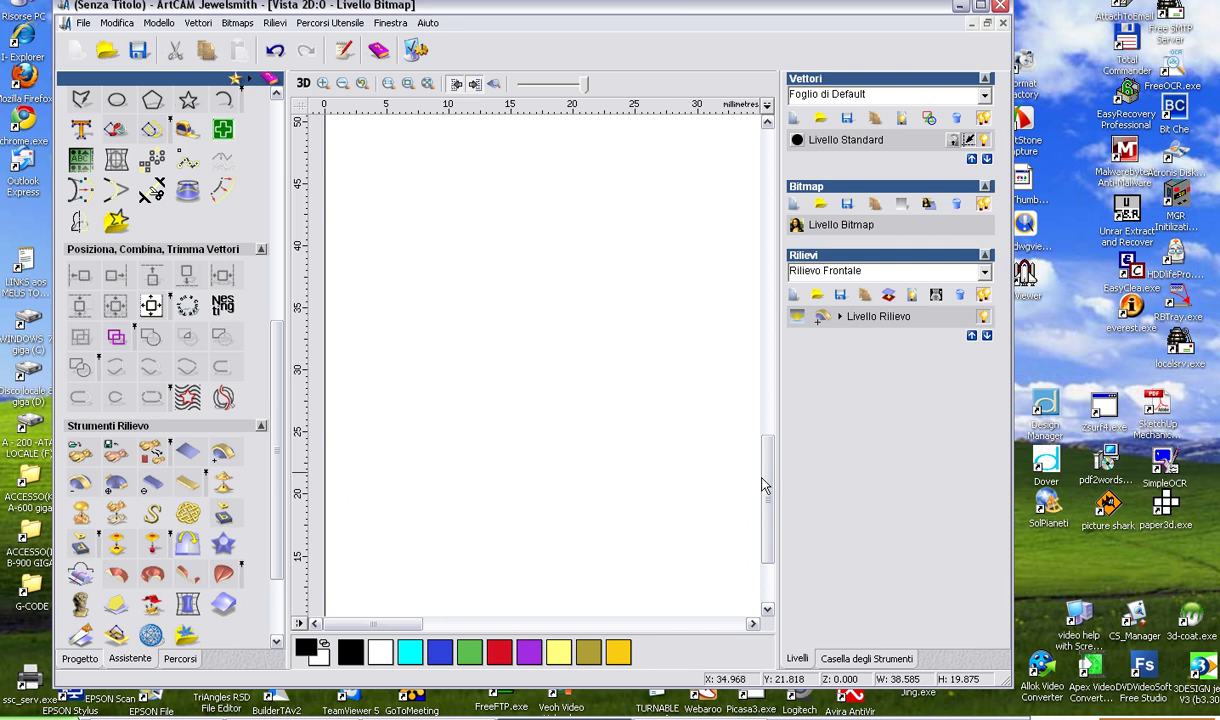
scroll(730, 464, up, 3)
scroll(730, 464, up, 3)
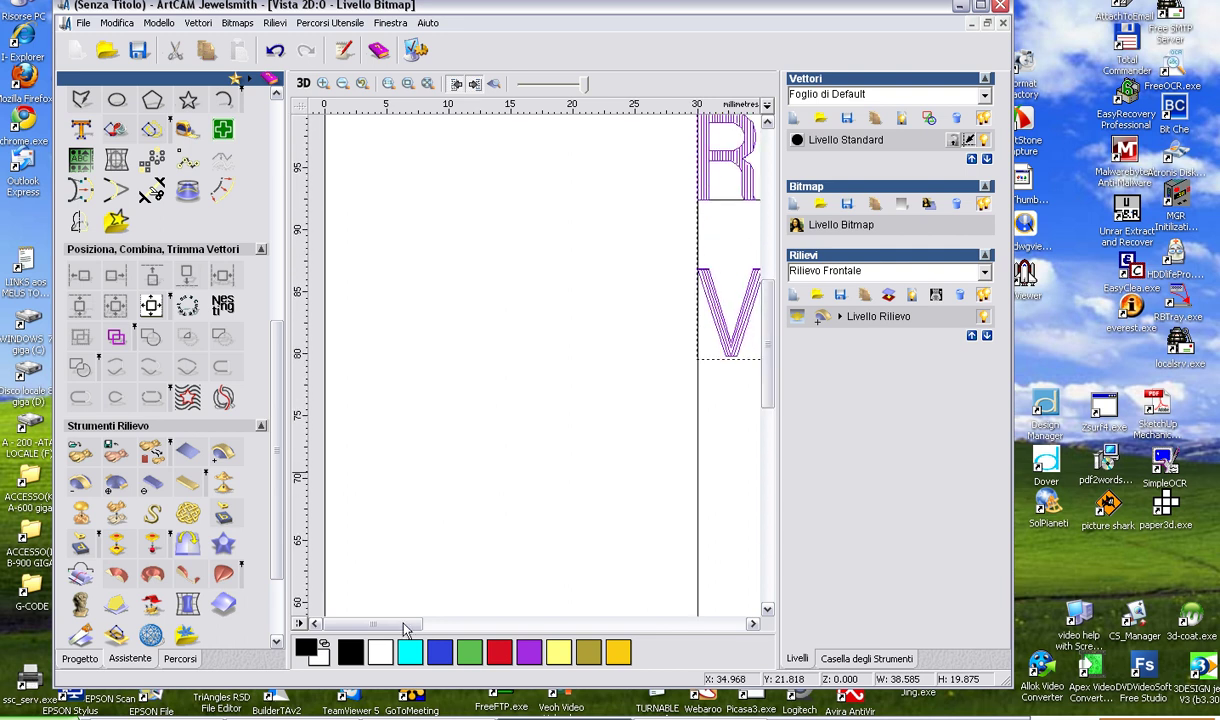
drag(400, 623, 503, 623)
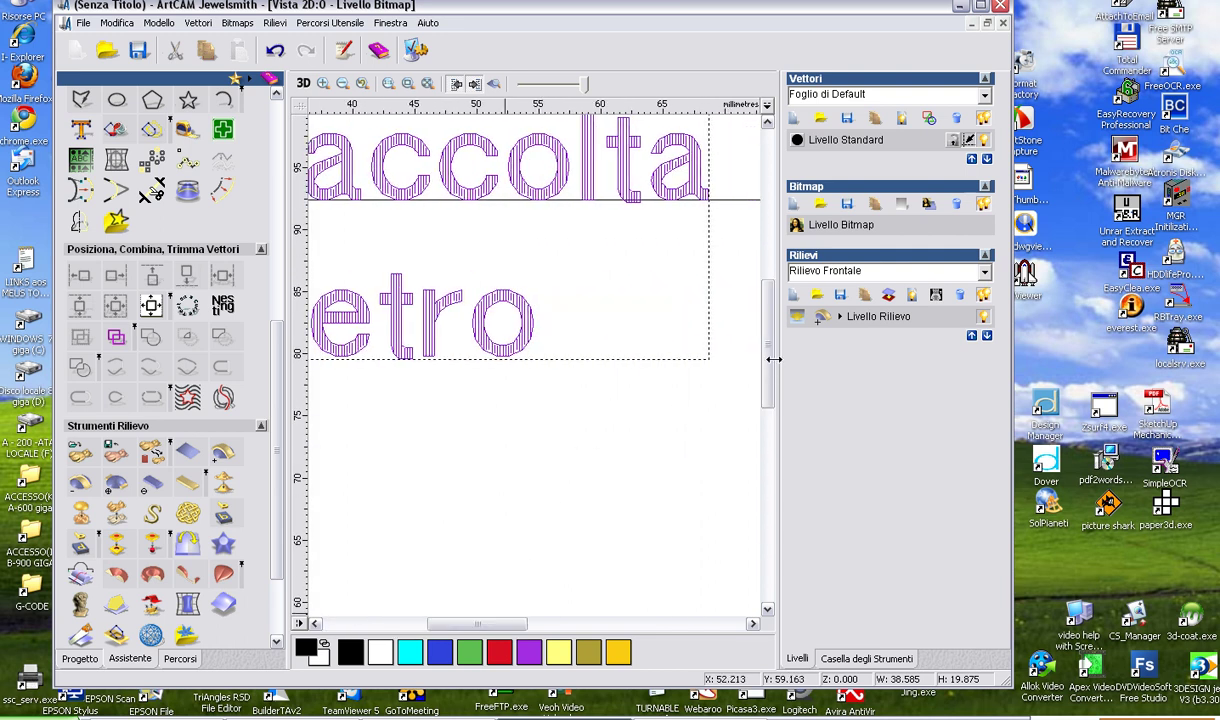
drag(772, 358, 767, 320)
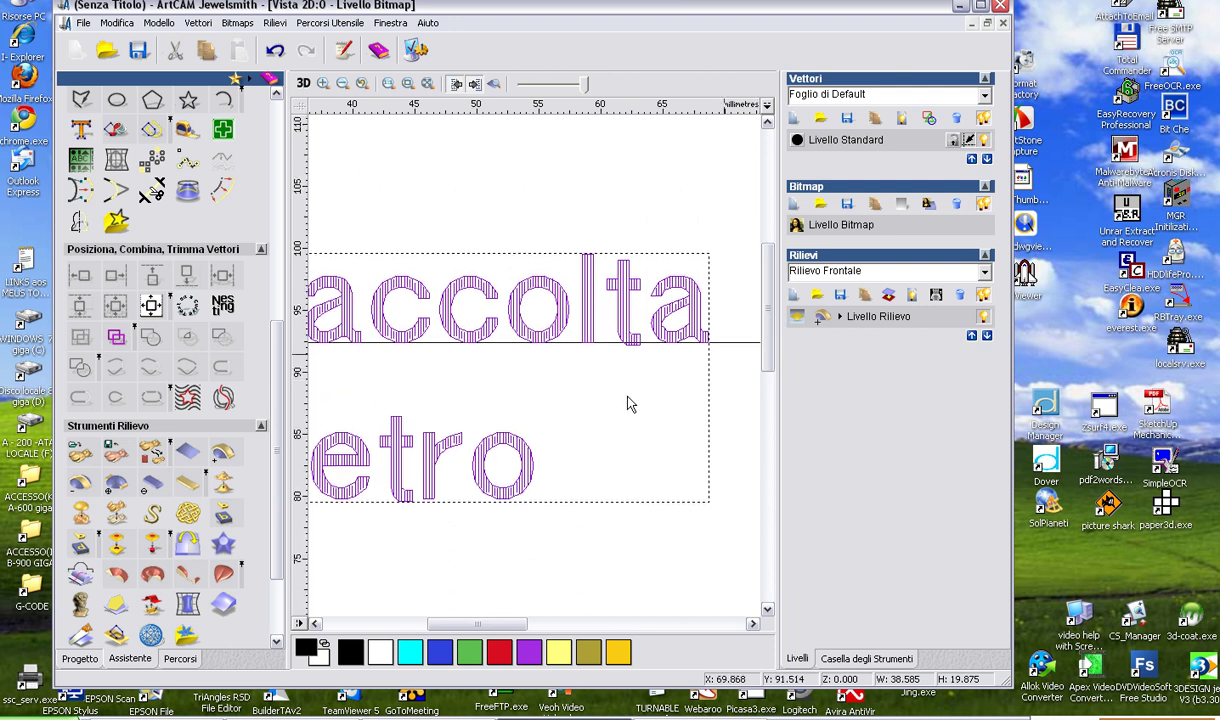
scroll(629, 404, up, 2)
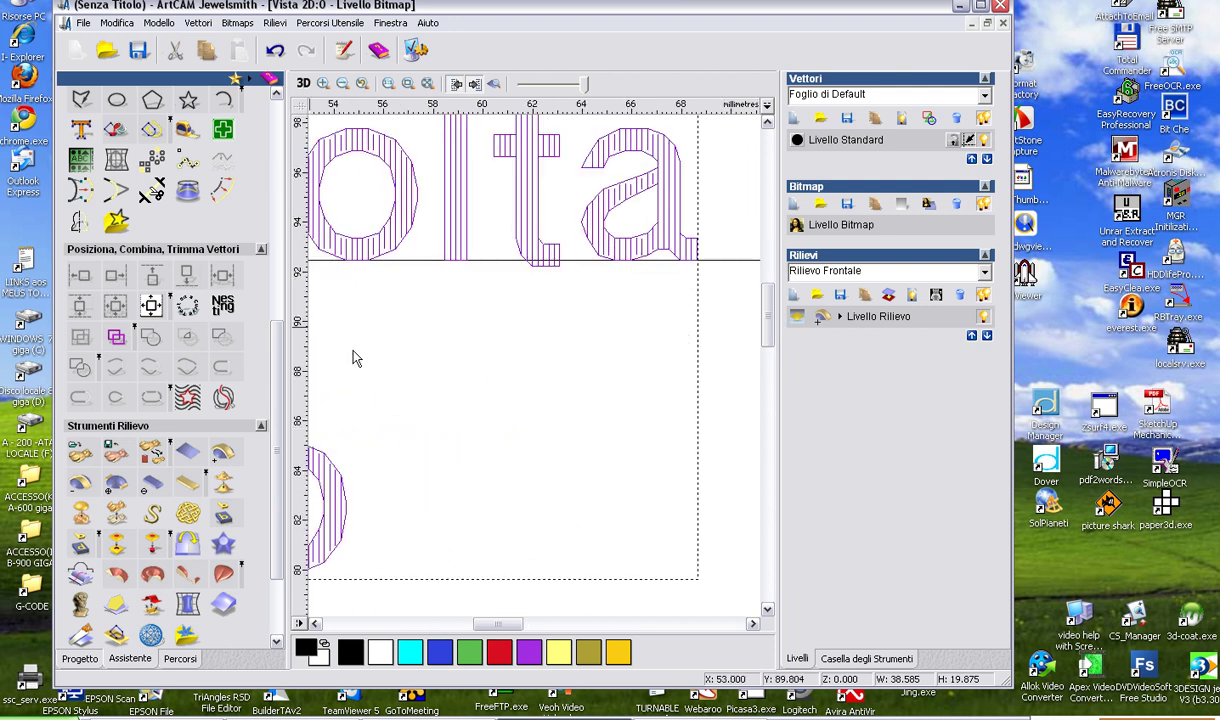
scroll(464, 376, down, 4)
click(275, 50)
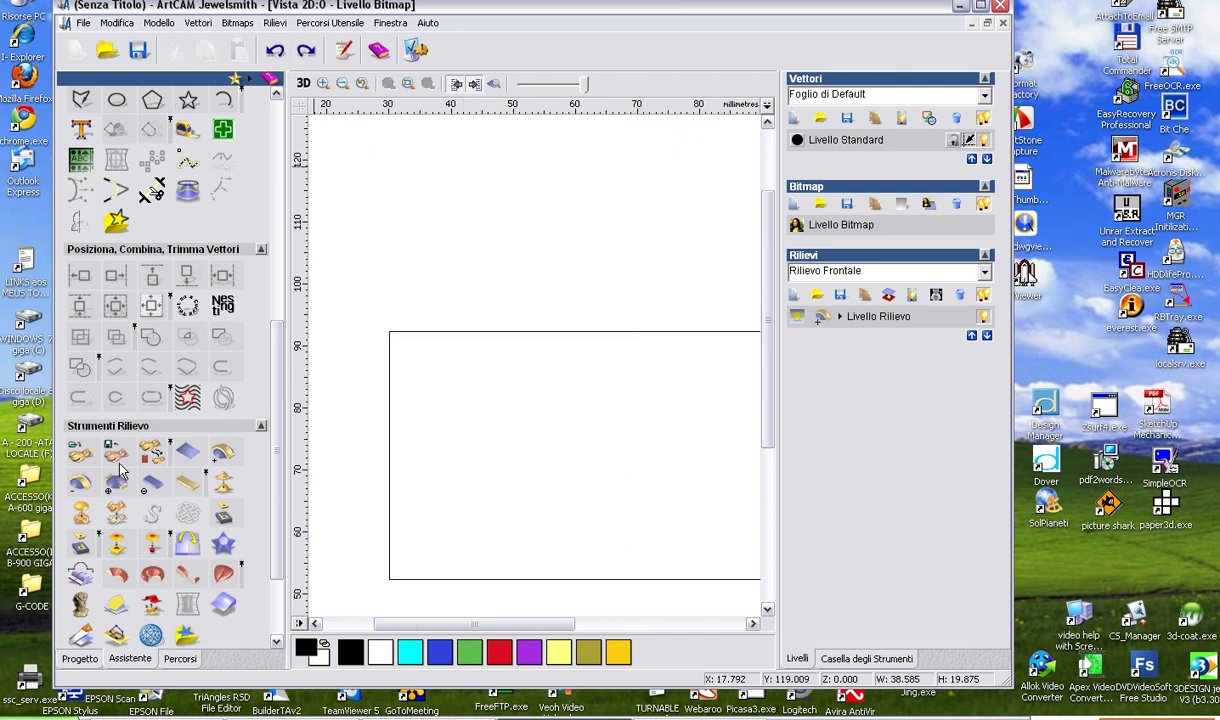
click(79, 128)
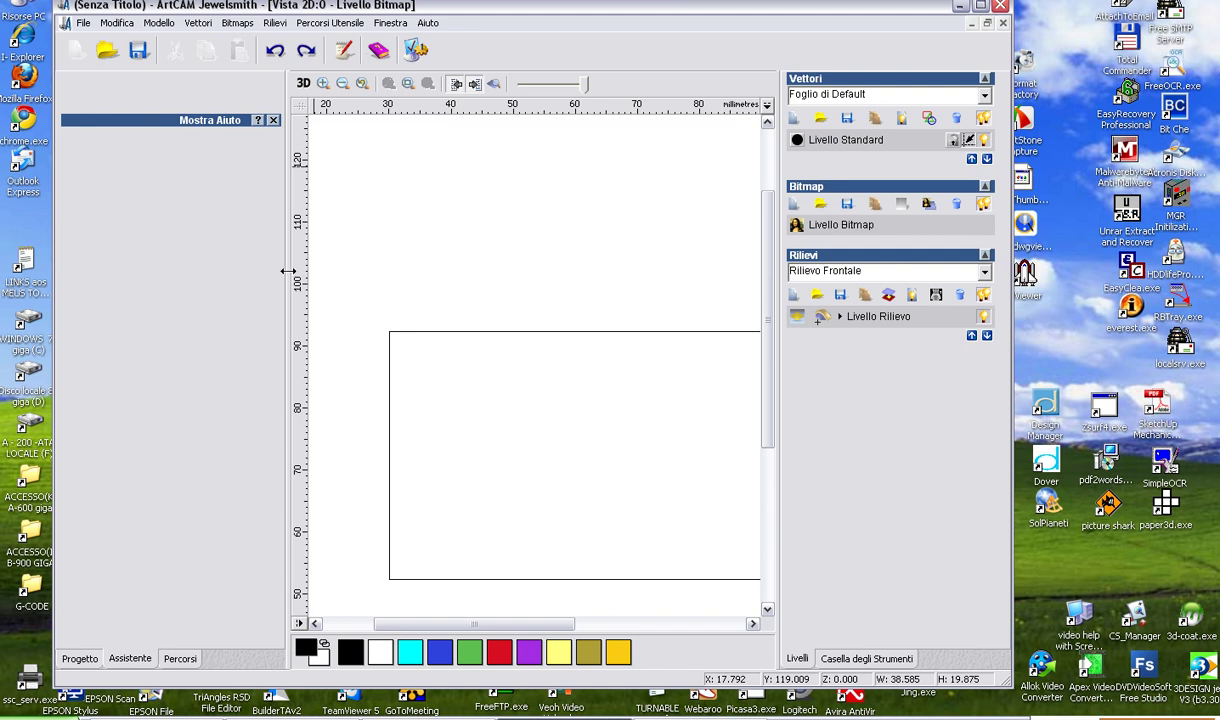
Pick the Arial Black font and enter 'Raccolta' near the top of the plaque rectangle.
click(257, 198)
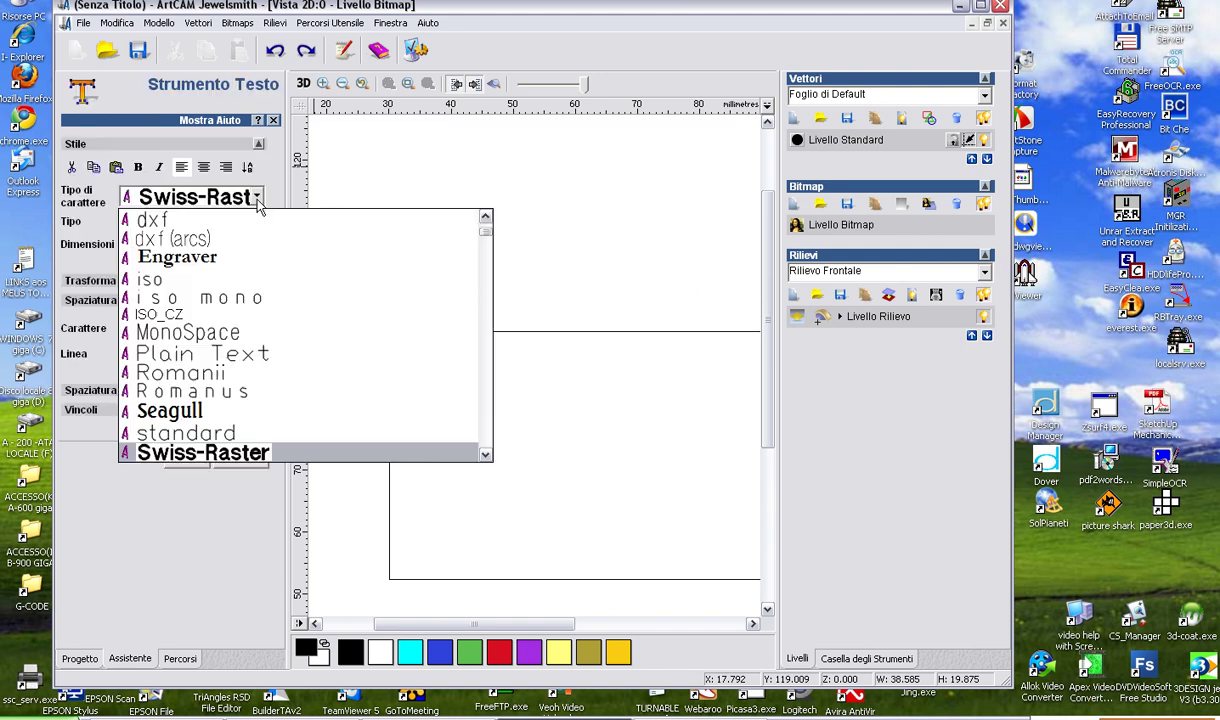
scroll(308, 340, down, 1)
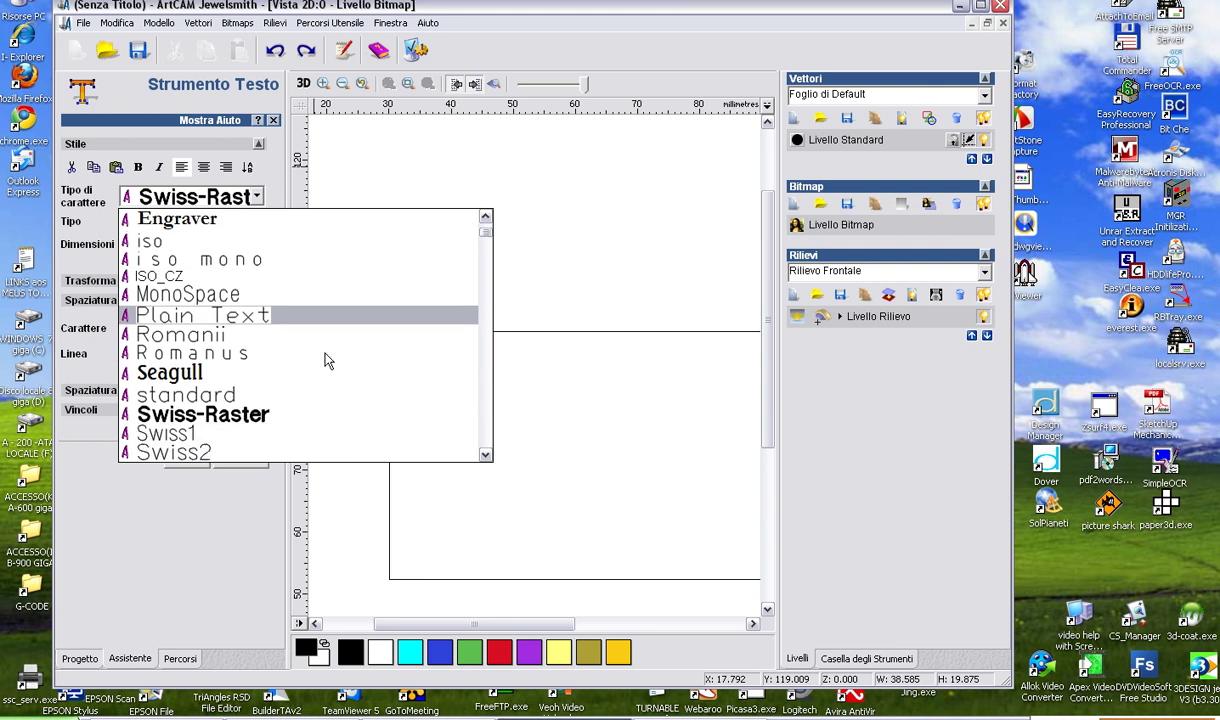
scroll(327, 357, down, 2)
scroll(327, 360, down, 2)
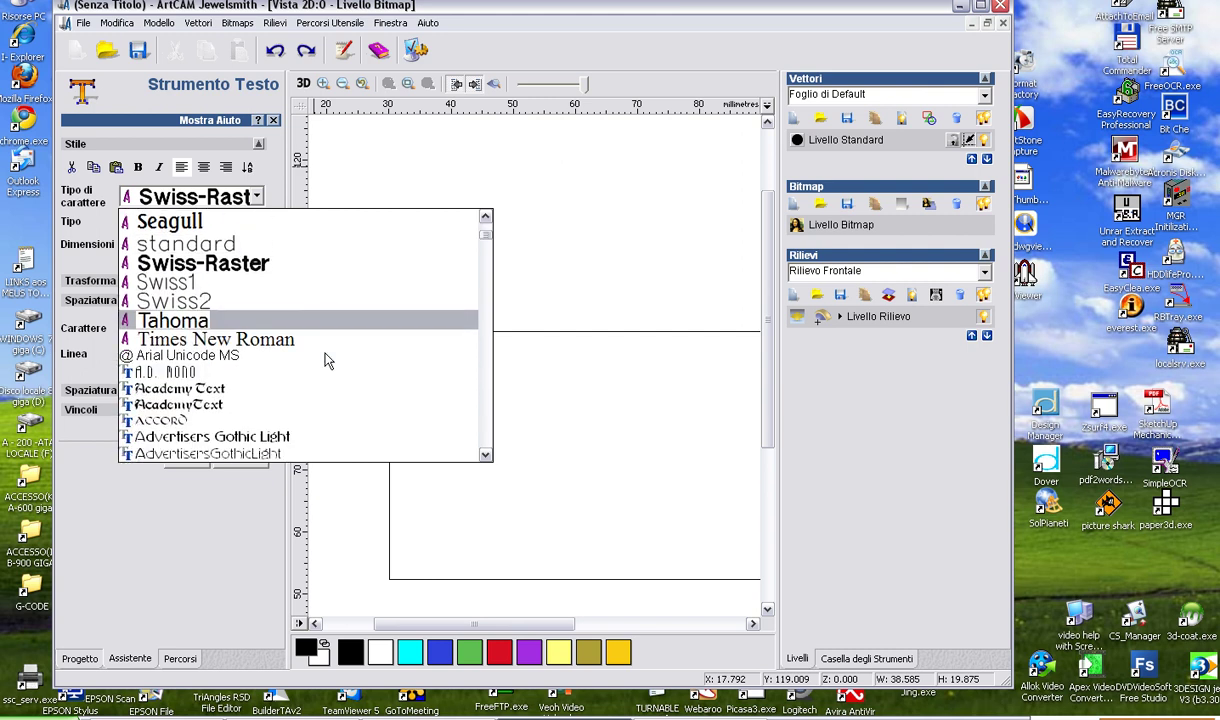
scroll(327, 360, down, 2)
scroll(327, 360, down, 2)
scroll(327, 360, down, 2)
scroll(327, 360, down, 2)
scroll(327, 360, down, 3)
scroll(327, 360, down, 3)
scroll(327, 360, down, 2)
scroll(327, 360, down, 1)
scroll(327, 360, down, 1)
scroll(327, 360, down, 3)
click(187, 230)
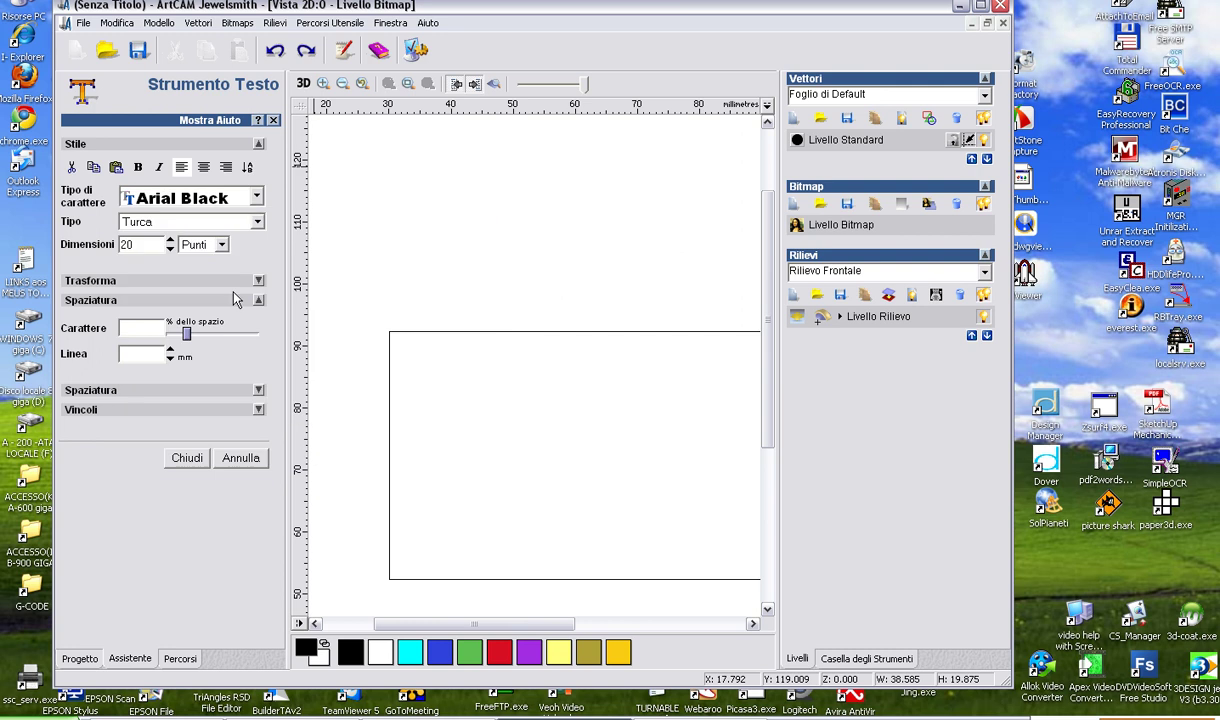
click(451, 406)
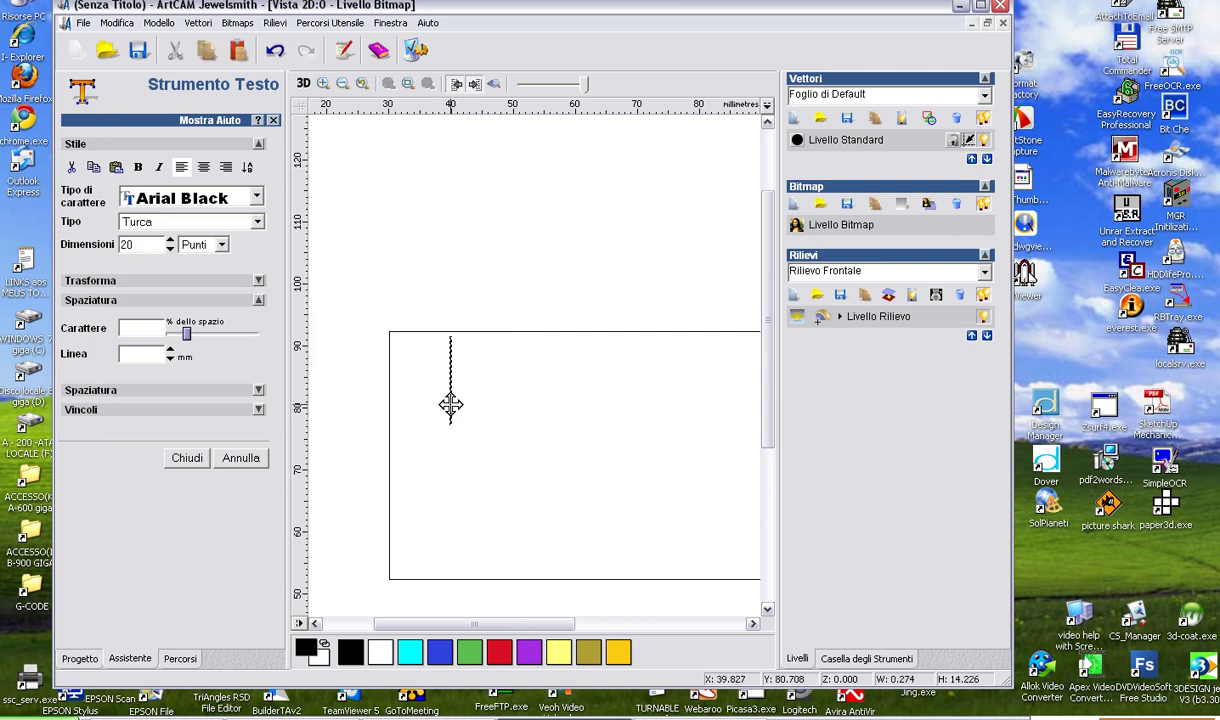
text(Raccolta)
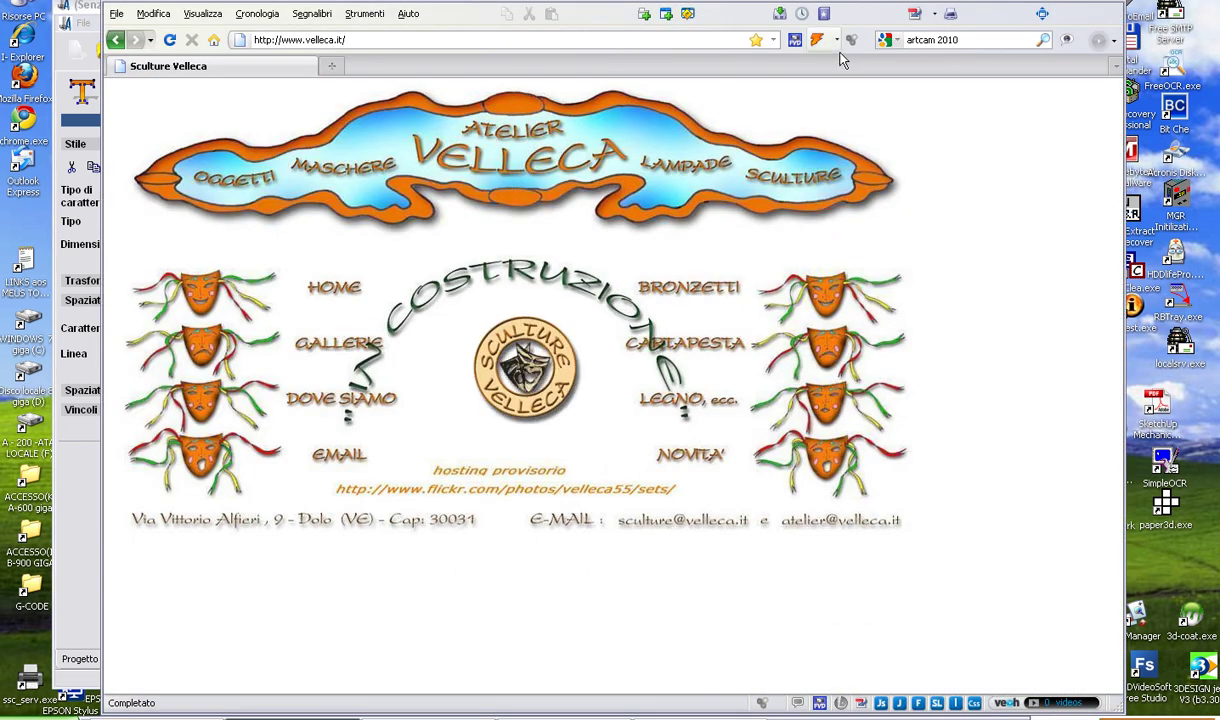
click(340, 40)
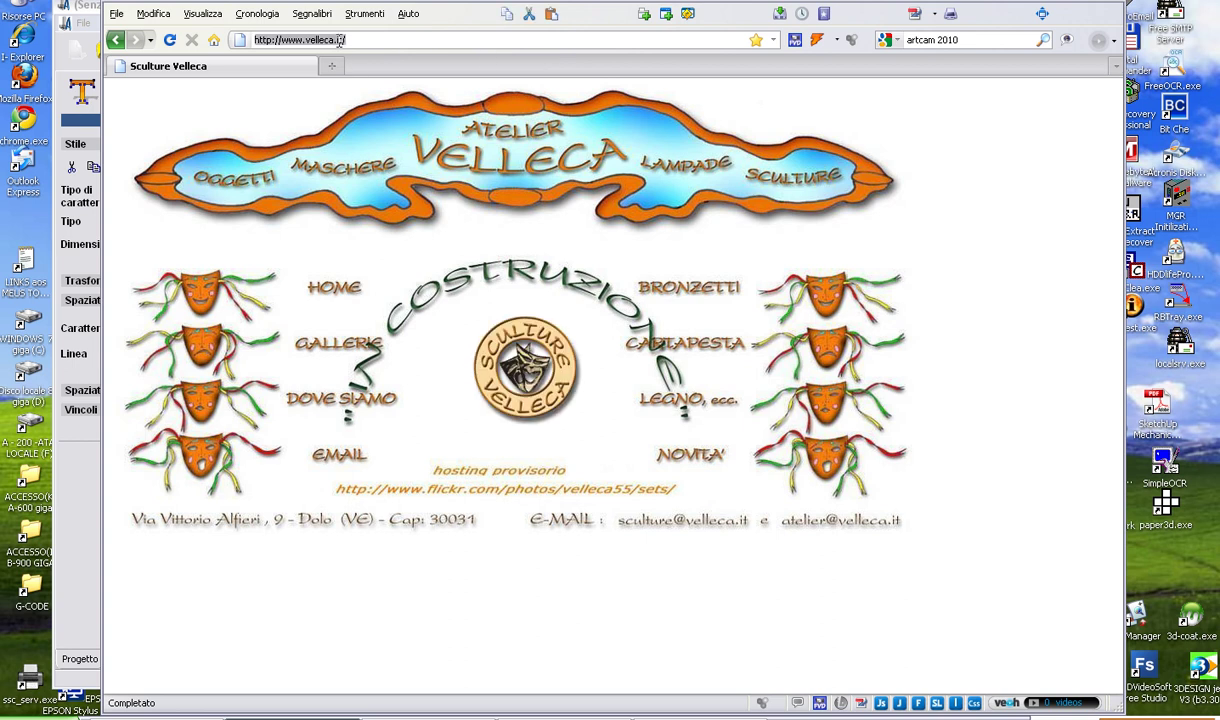
text(f)
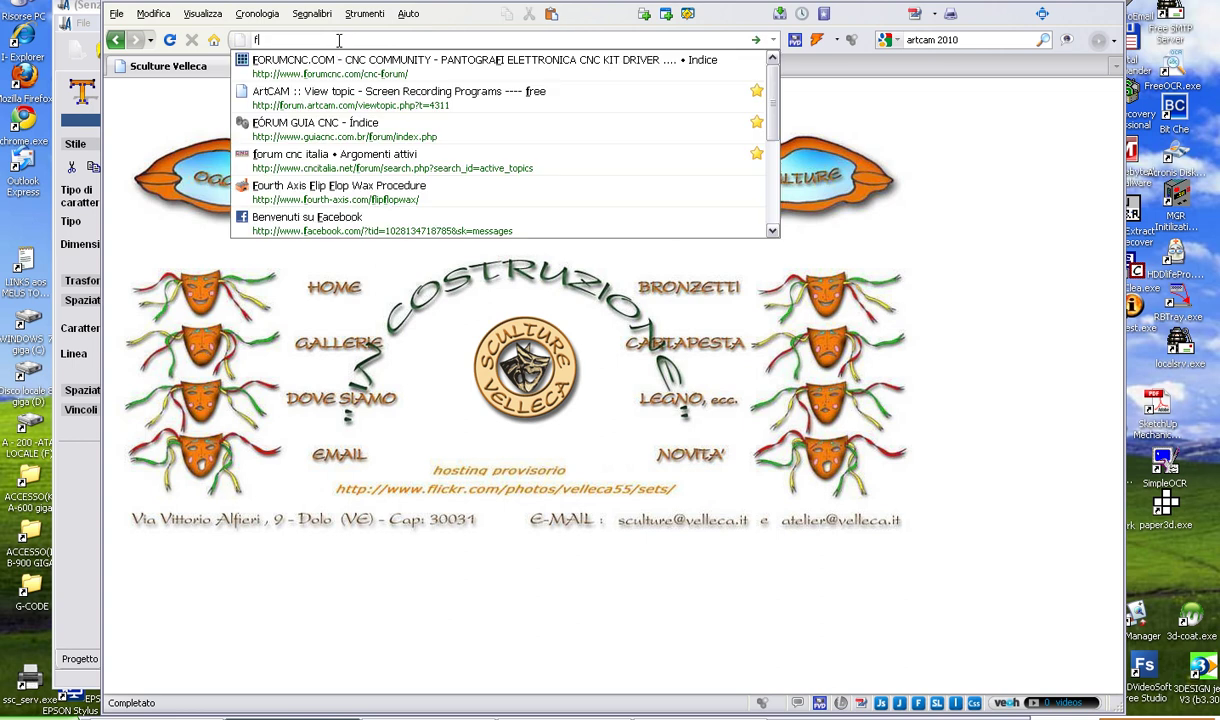
click(340, 56)
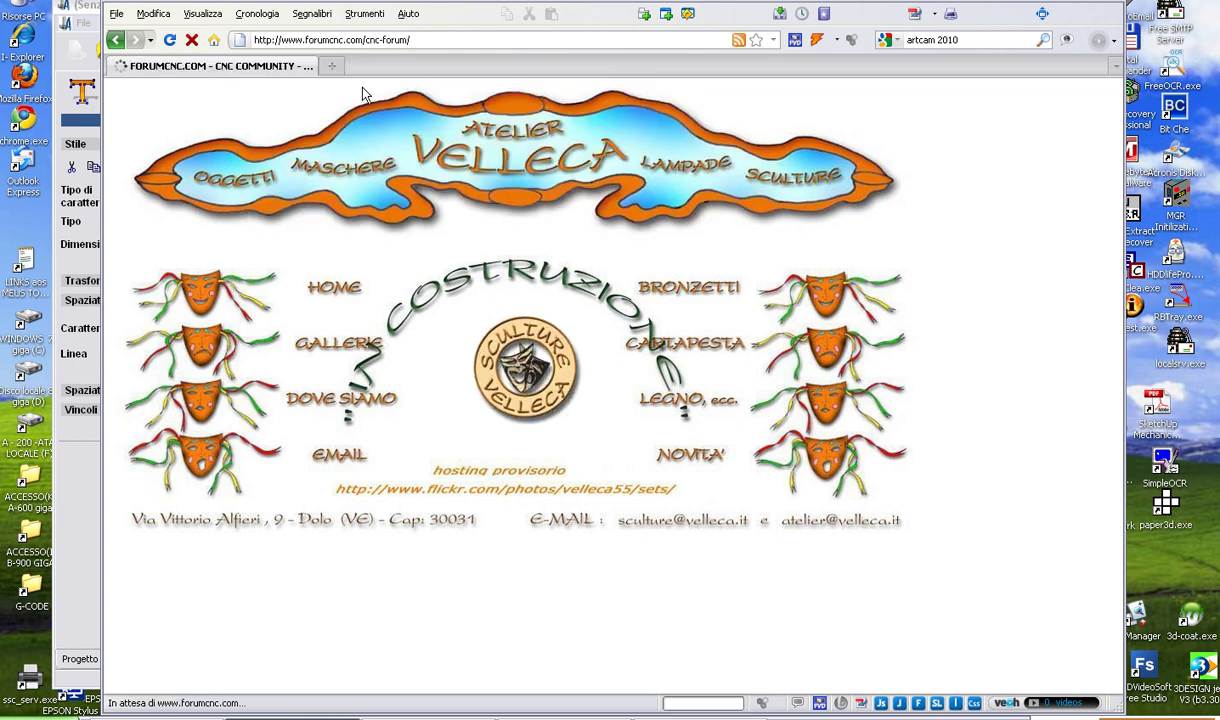
scroll(272, 520, down, 5)
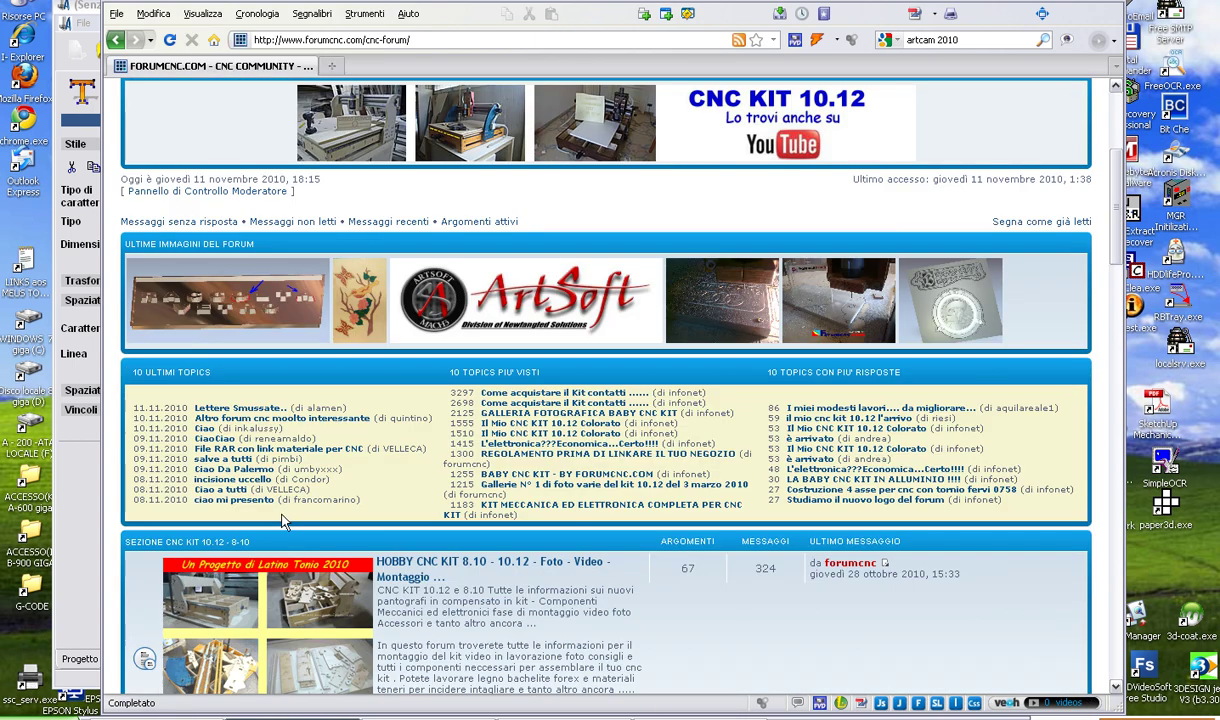
click(266, 416)
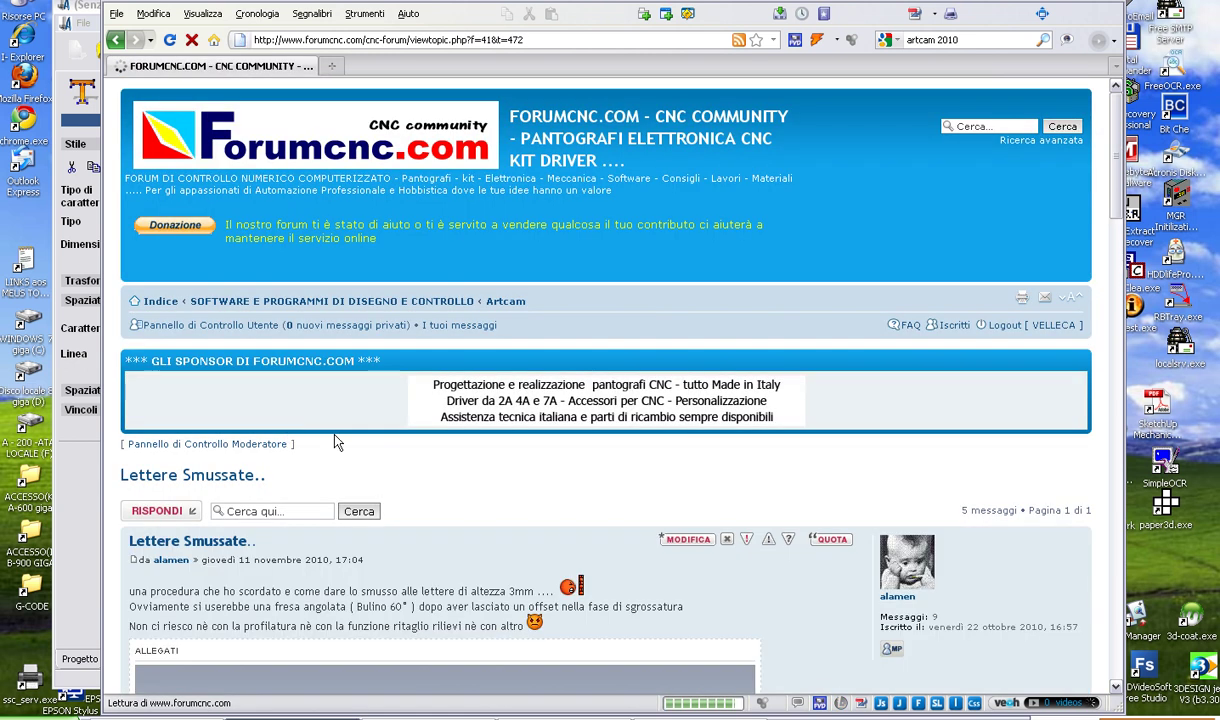
scroll(350, 440, down, 5)
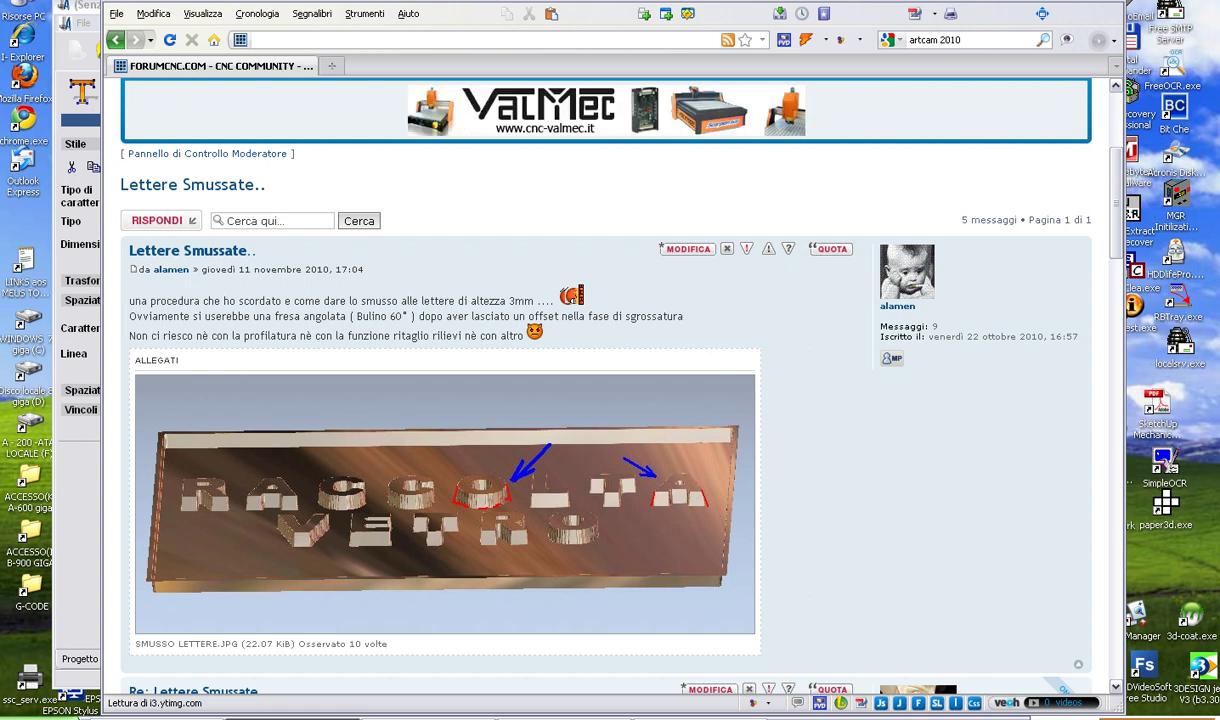
click(213, 40)
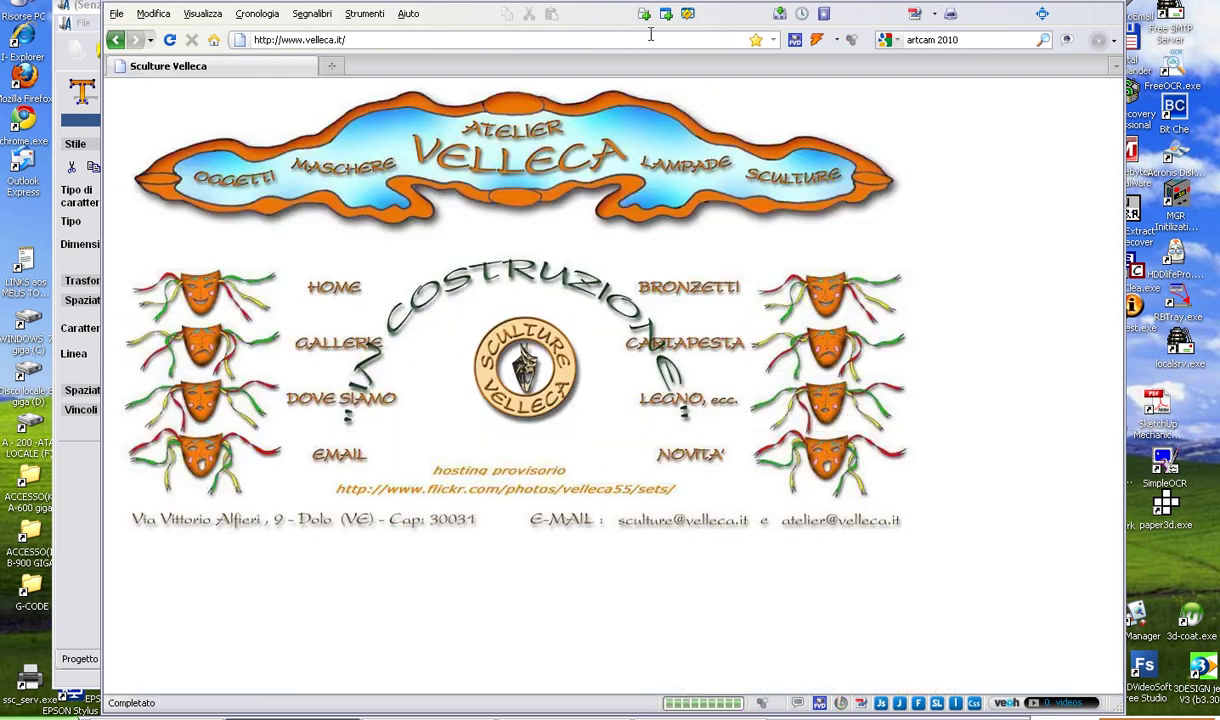
click(1013, 16)
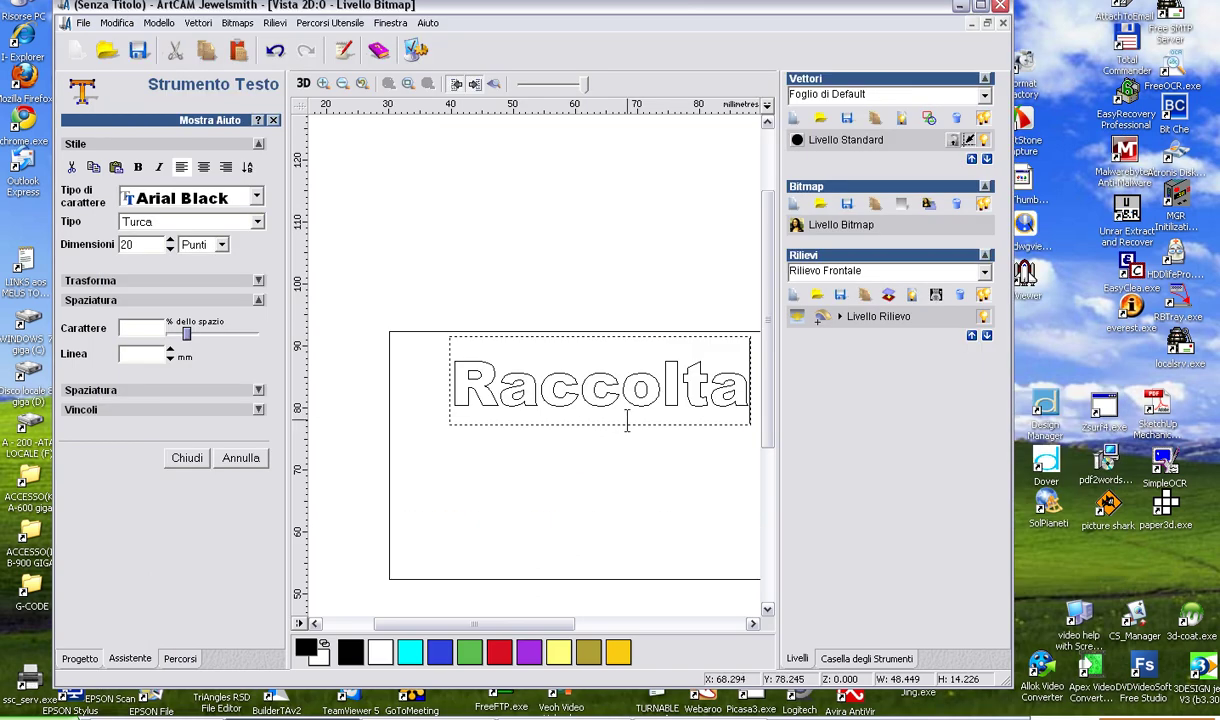
Start a new line under 'Raccolta' reading 'Vetro'.
key(Return)
text(Vetro)
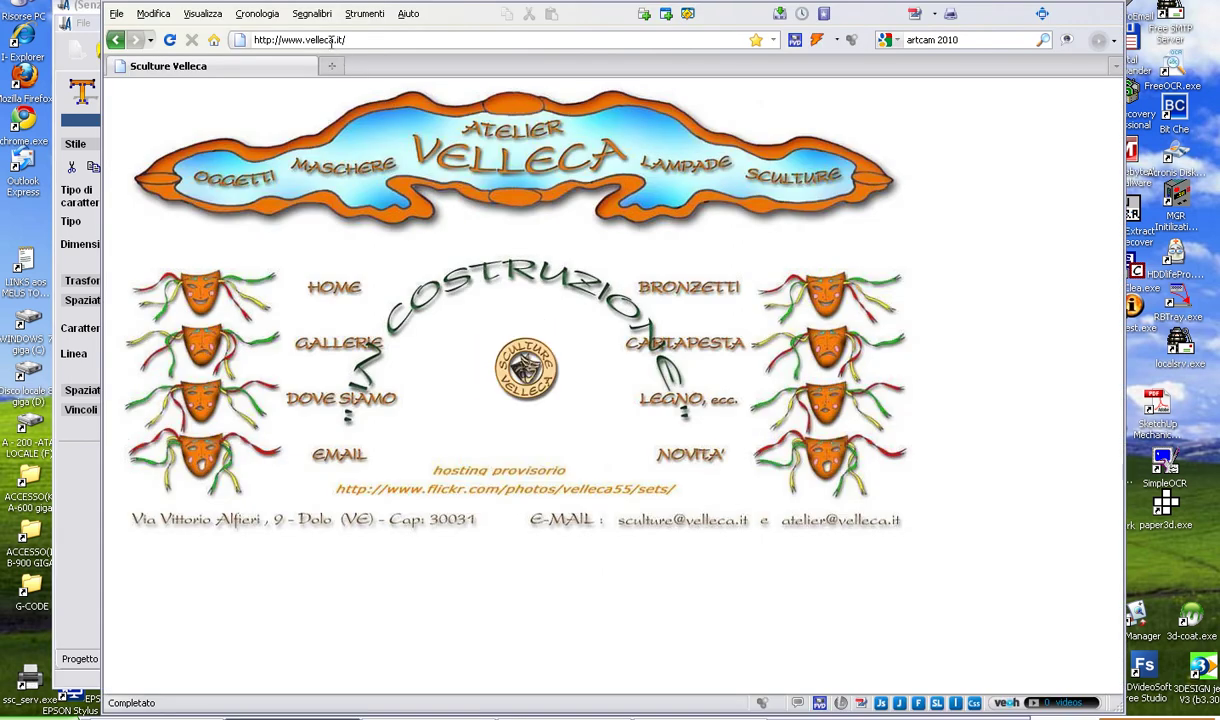
click(327, 38)
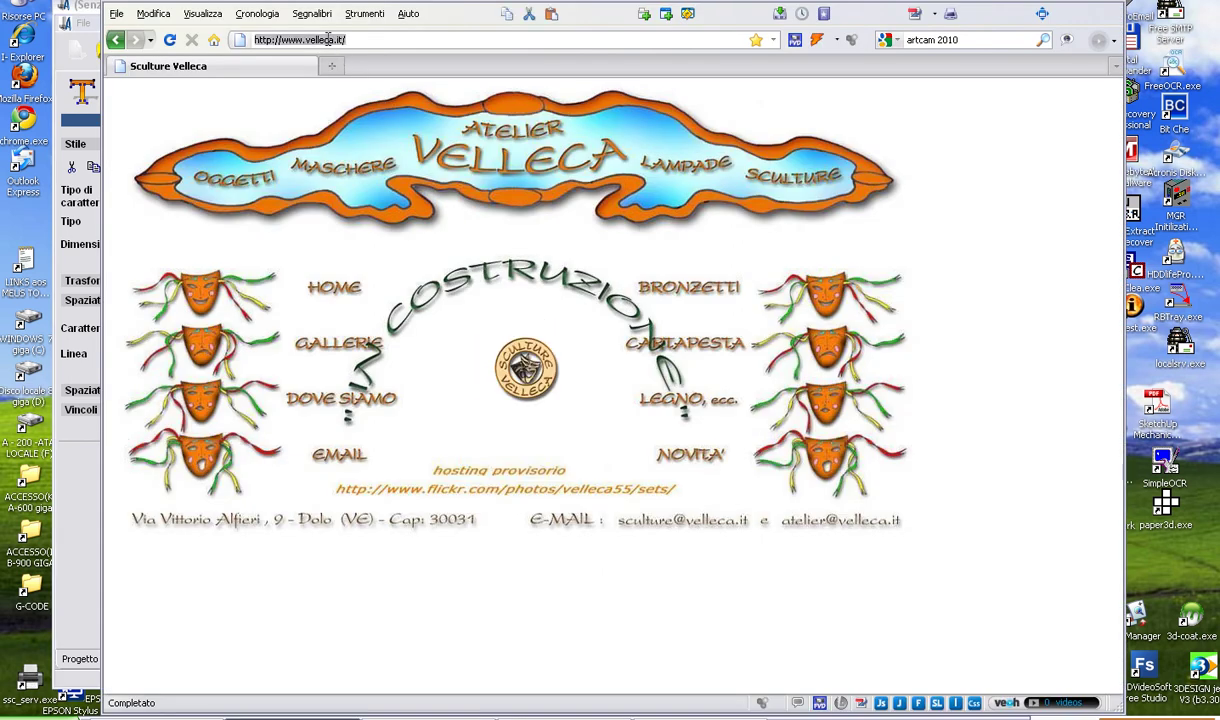
key(Down)
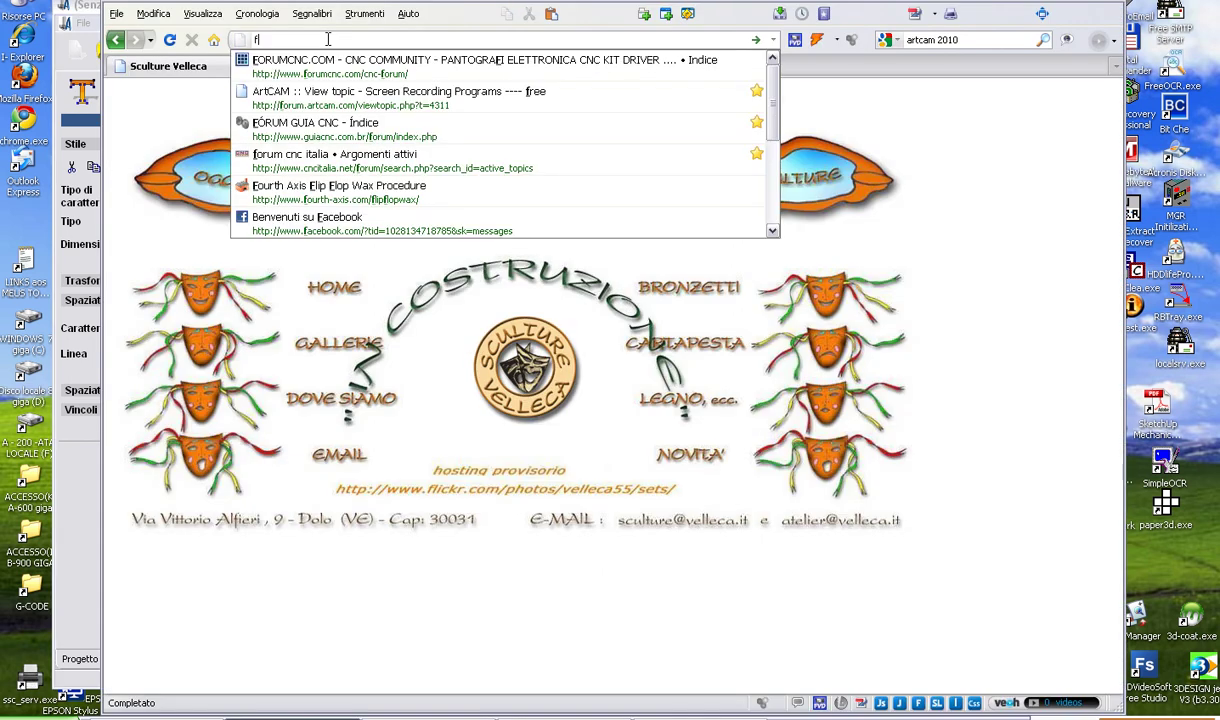
click(333, 55)
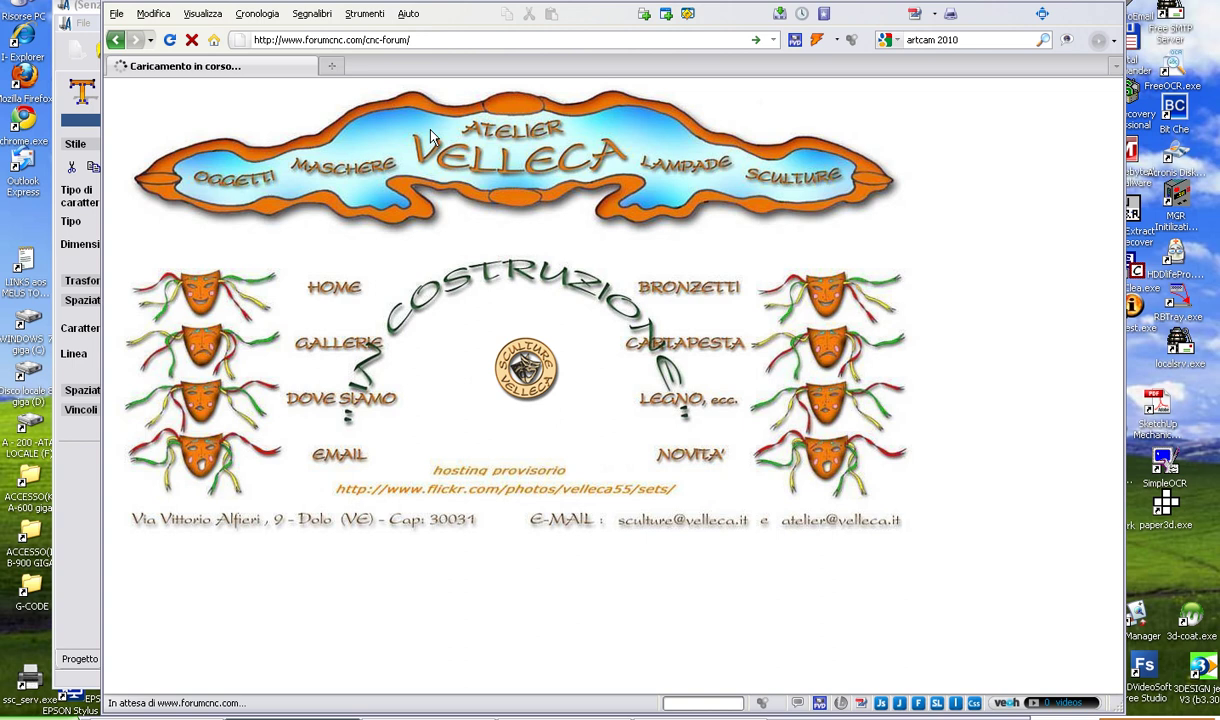
scroll(505, 379, down, 3)
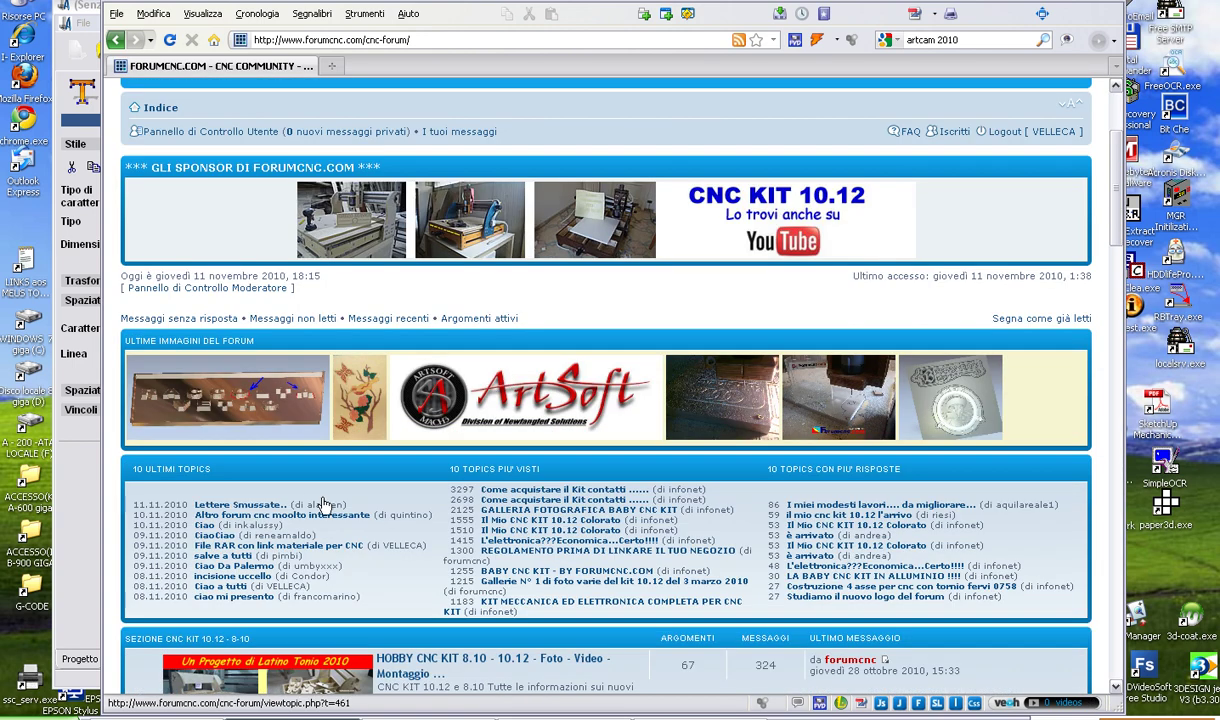
click(240, 504)
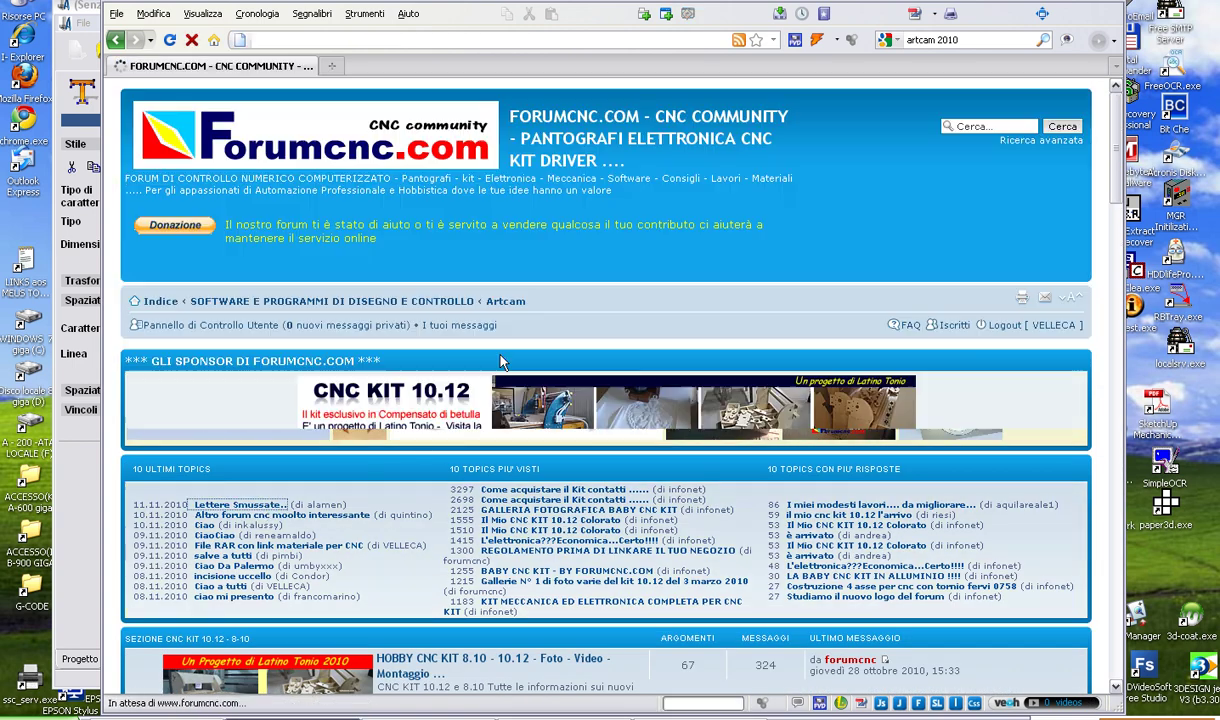
scroll(557, 403, down, 4)
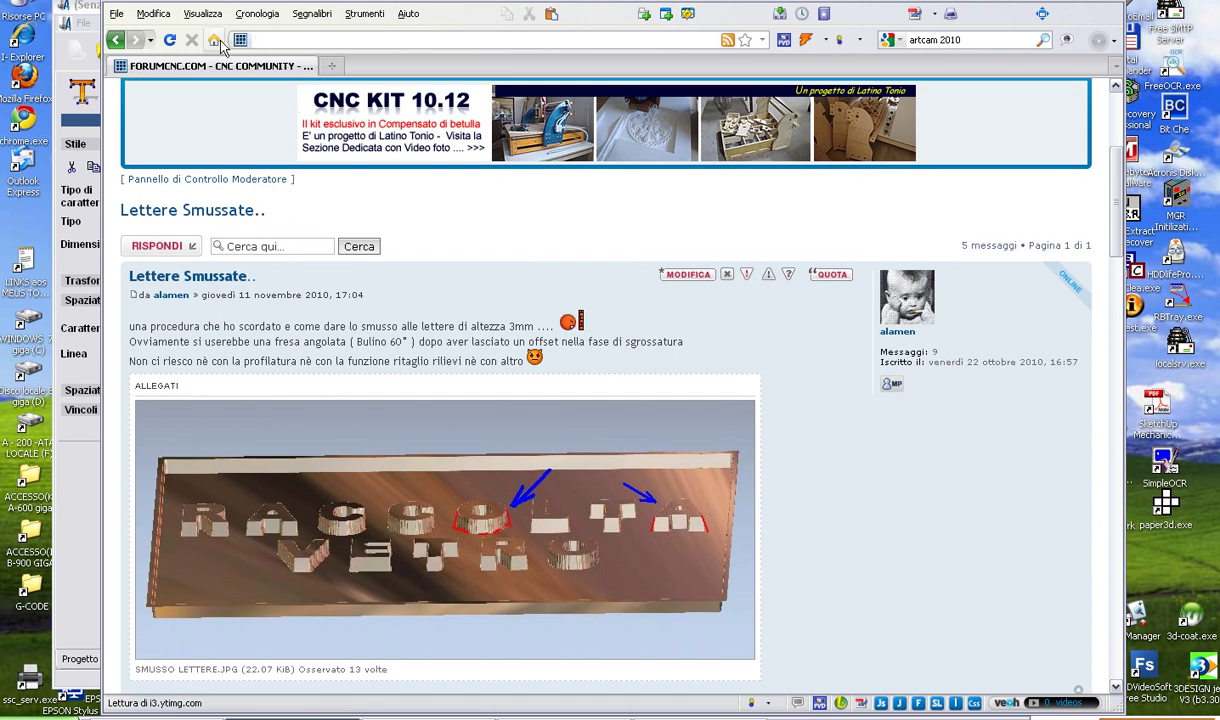
text(http://www.velleca.it/)
key(Return)
Retype the plaque text in capitals as 'RACCOLTA' / 'VETRO' and finish the text.
key(alt+Tab)
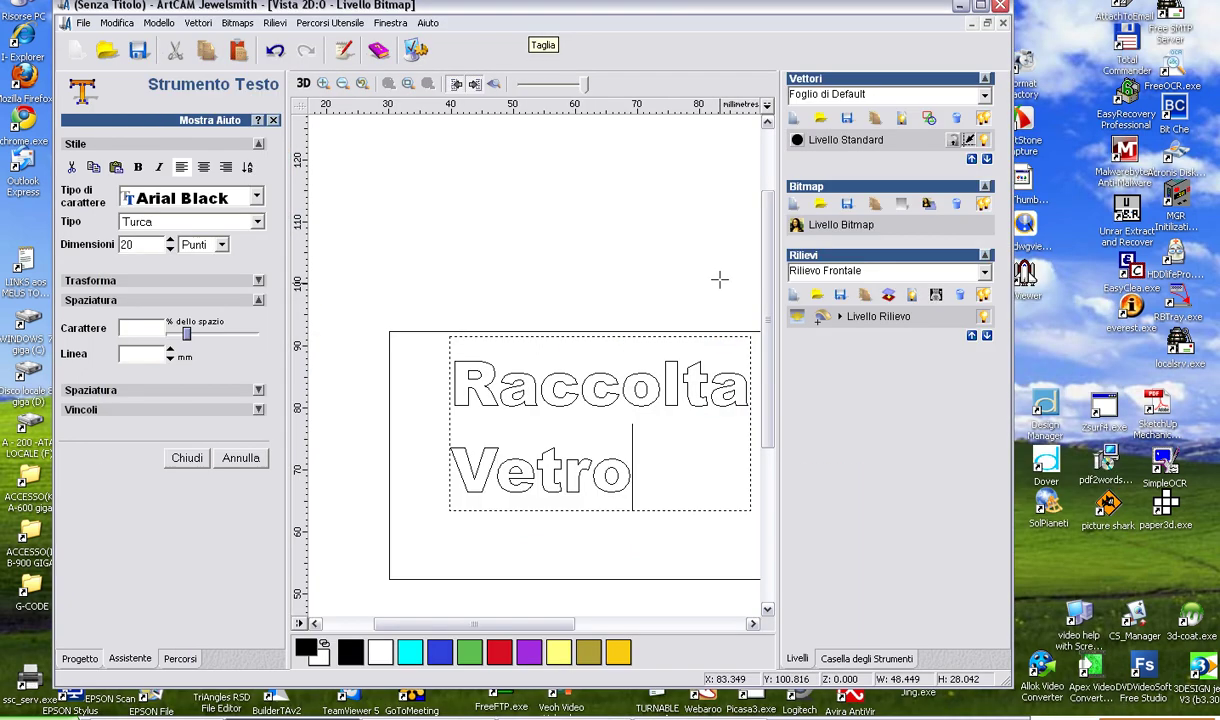
key(BackSpace)
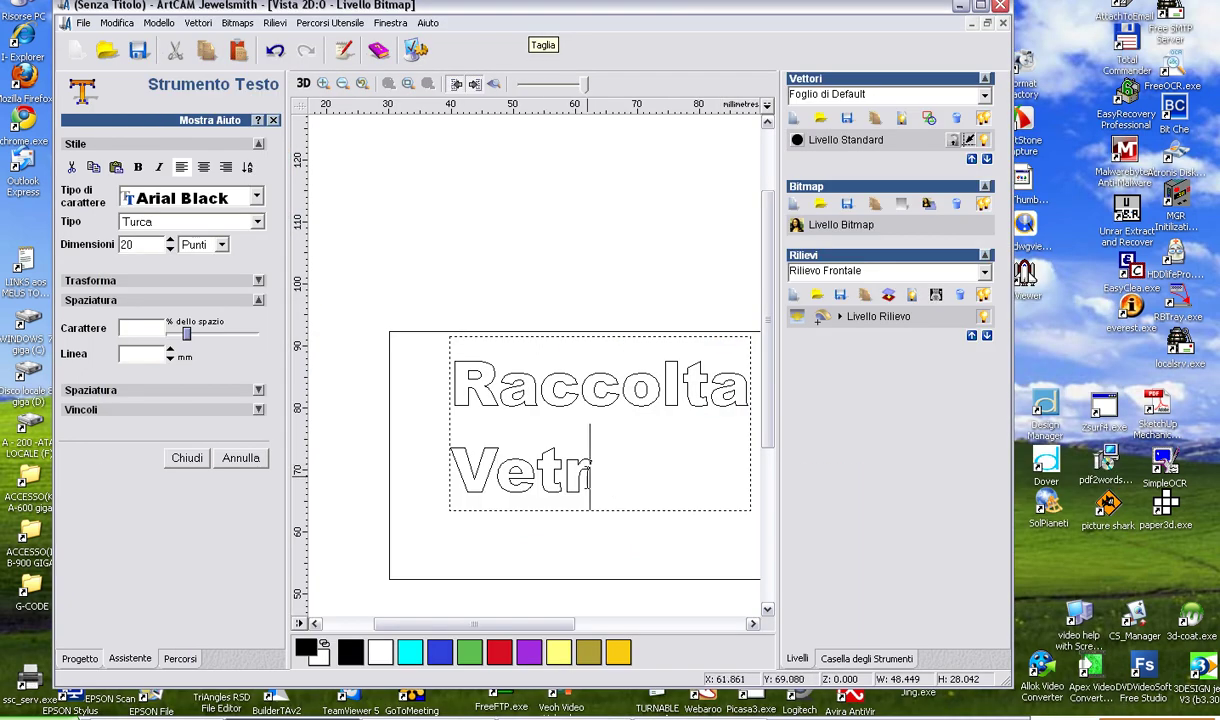
key(BackSpace)
key(BackSpace)
key(BackSpace)
key(BackSpace)
key(BackSpace)
key(BackSpace)
key(BackSpace)
key(BackSpace)
key(BackSpace)
key(BackSpace)
key(BackSpace)
key(BackSpace)
text(A)
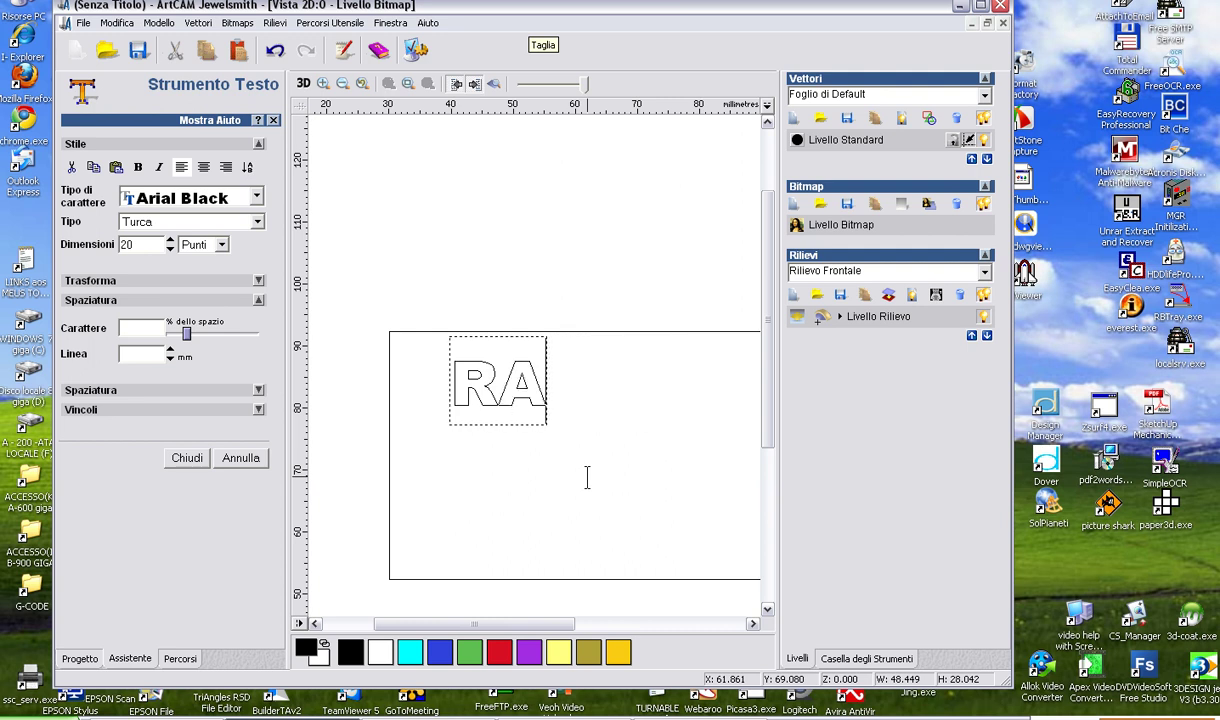
text(CCOLT)
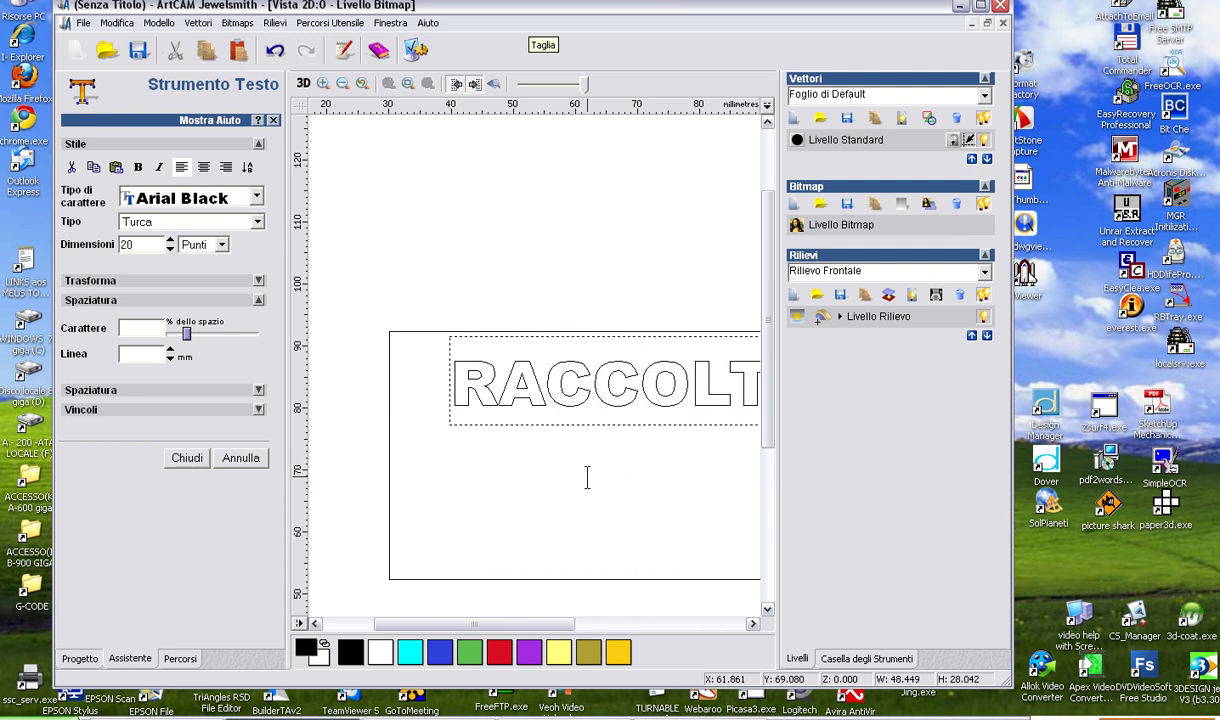
key(Return)
text(VETRO)
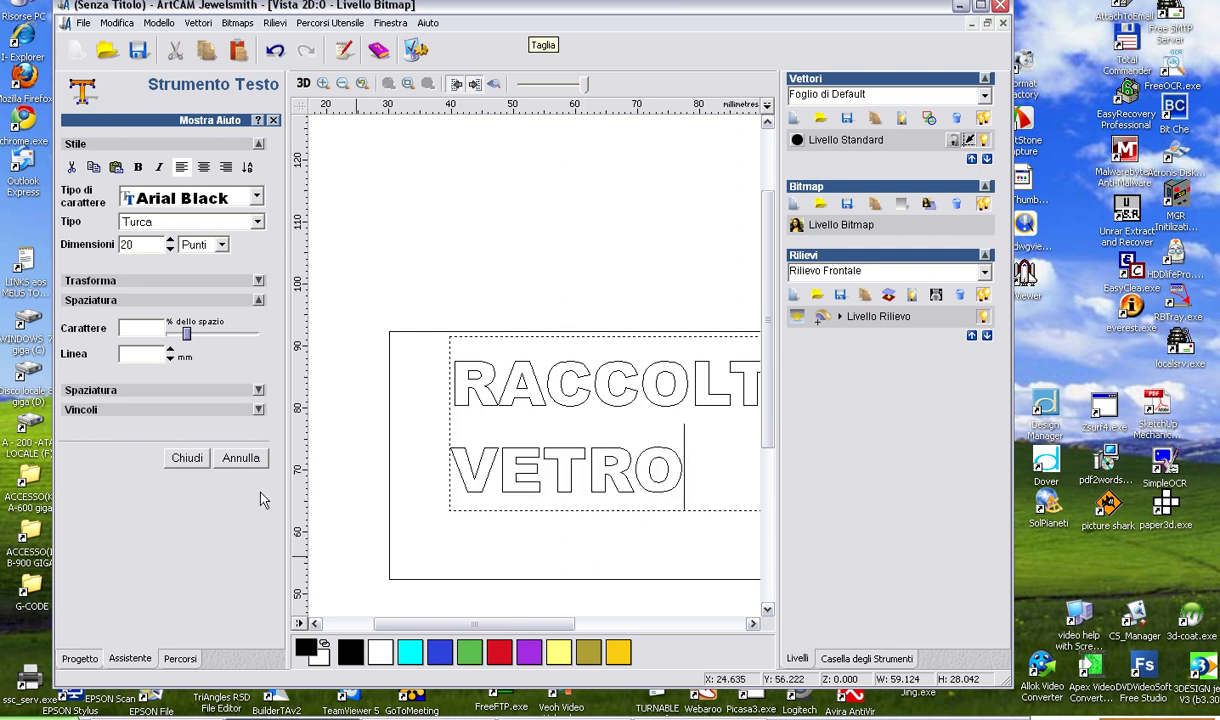
click(186, 458)
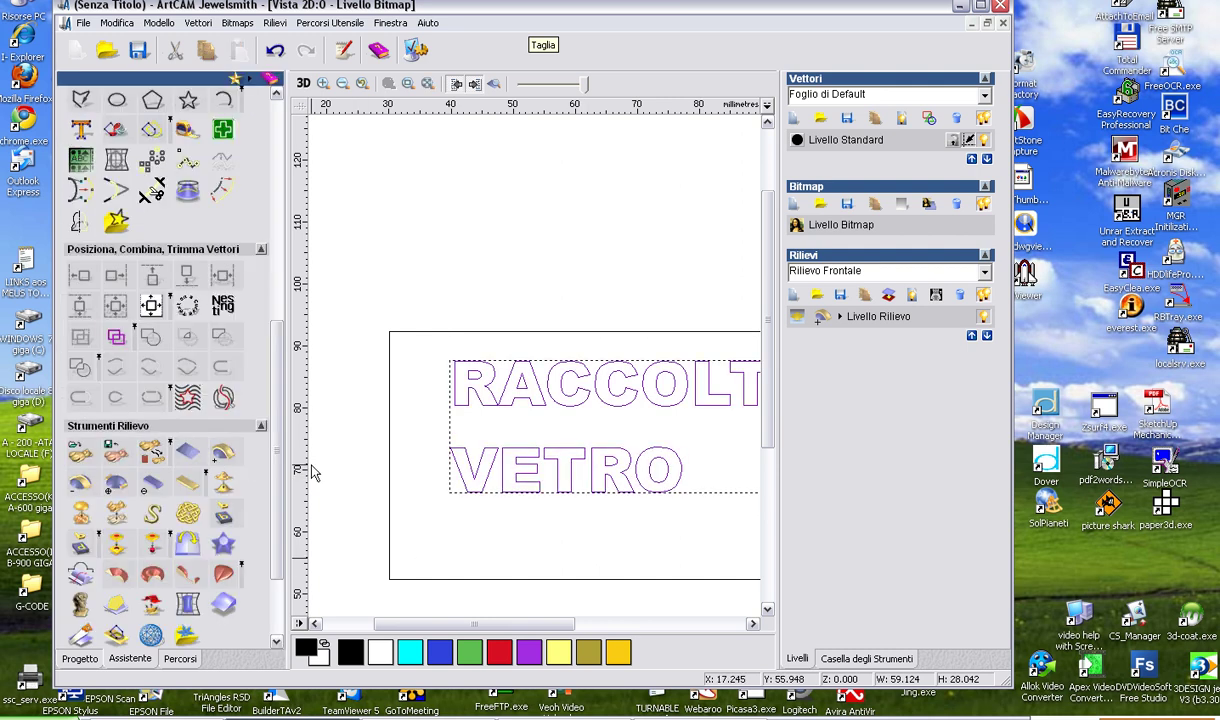
Select the plaque text and split it into separate letter vectors.
key(F3)
drag(441, 305, 703, 485)
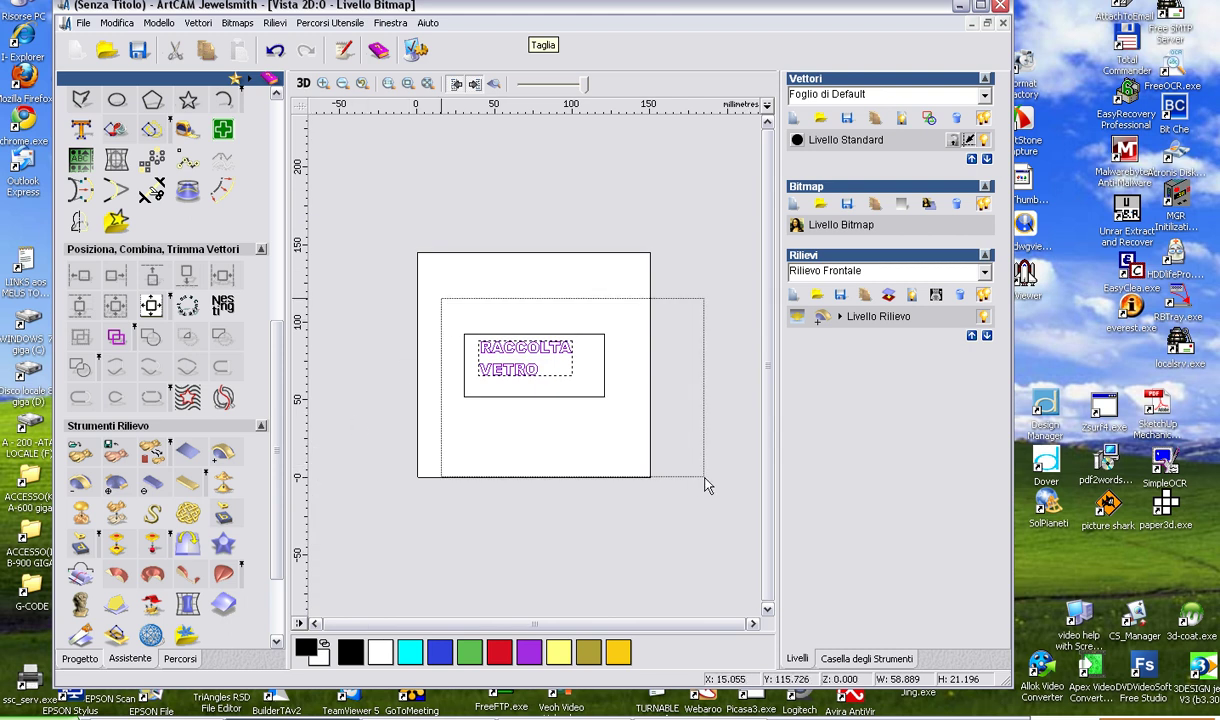
right_click(705, 484)
click(610, 458)
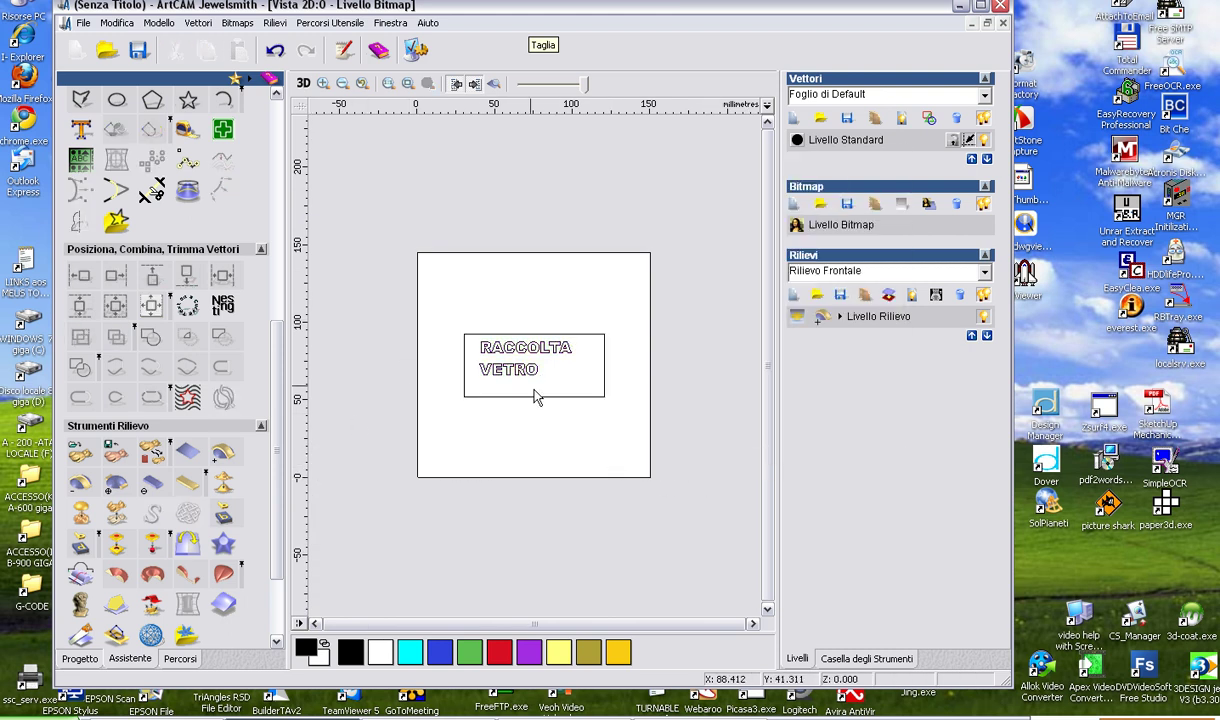
mouse_move(472, 330)
mouse_down()
mouse_move(530, 428)
mouse_move(596, 432)
mouse_up()
right_click(597, 431)
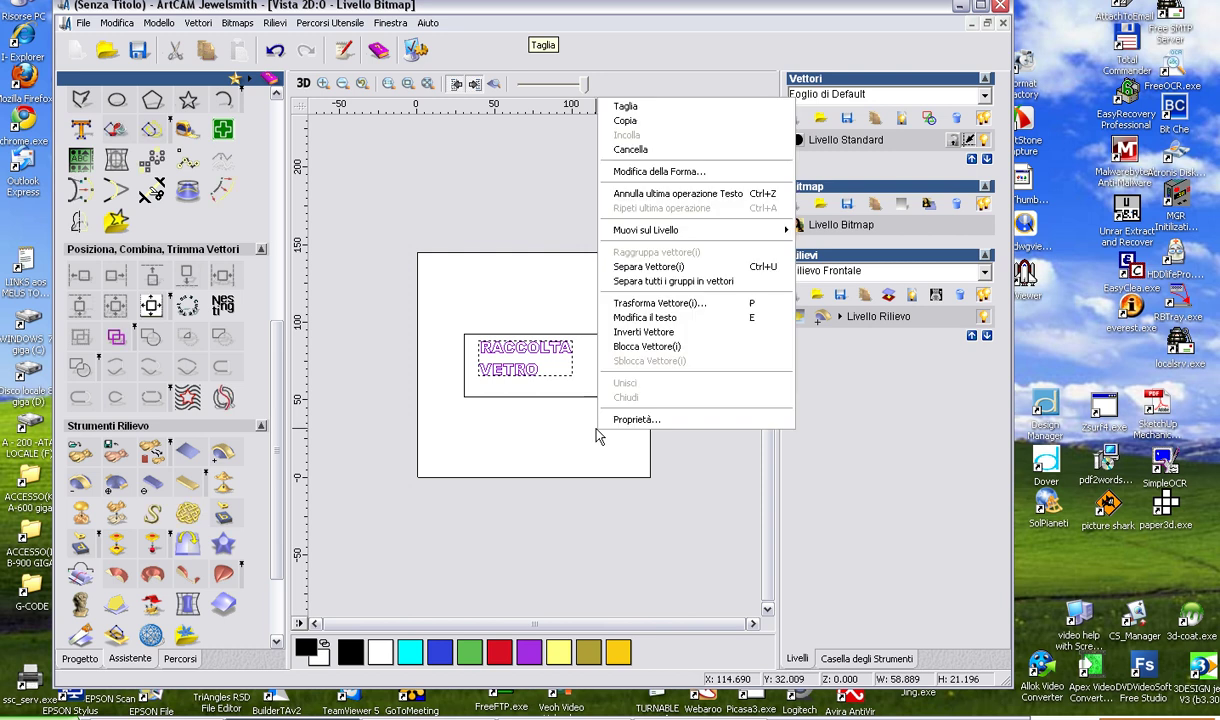
click(650, 268)
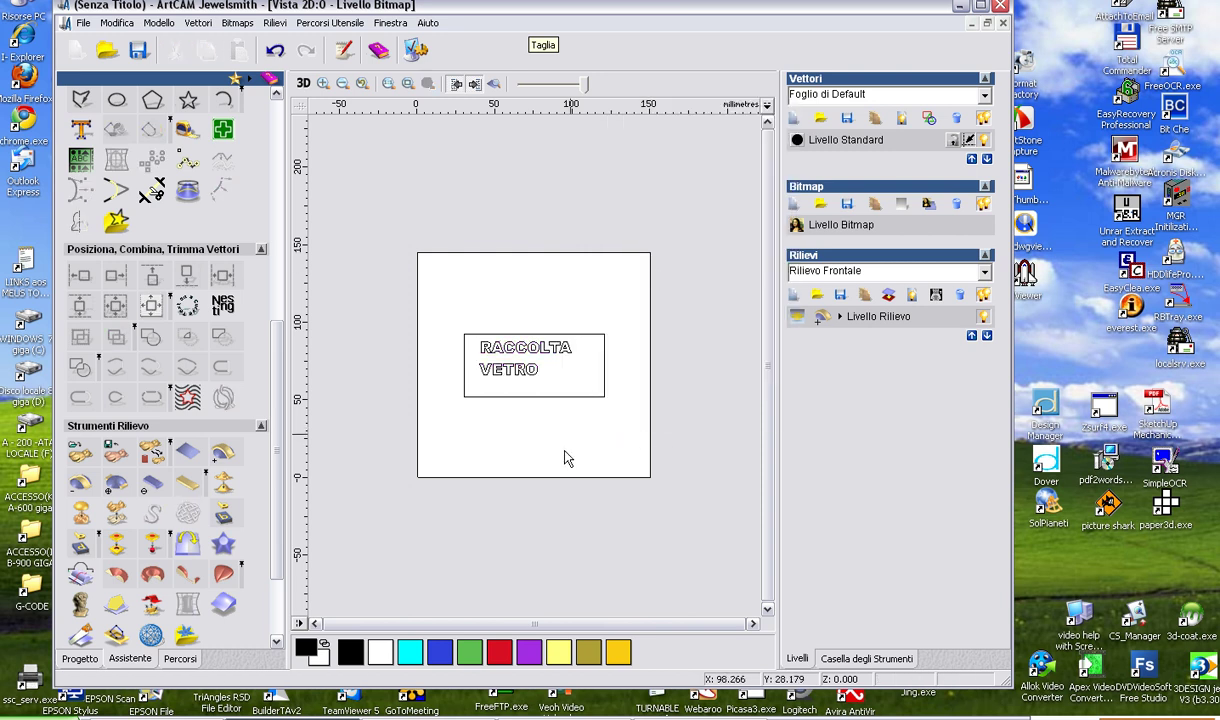
Maximize the window and move VETRO down and right beneath RACCOLTA.
drag(455, 342, 540, 382)
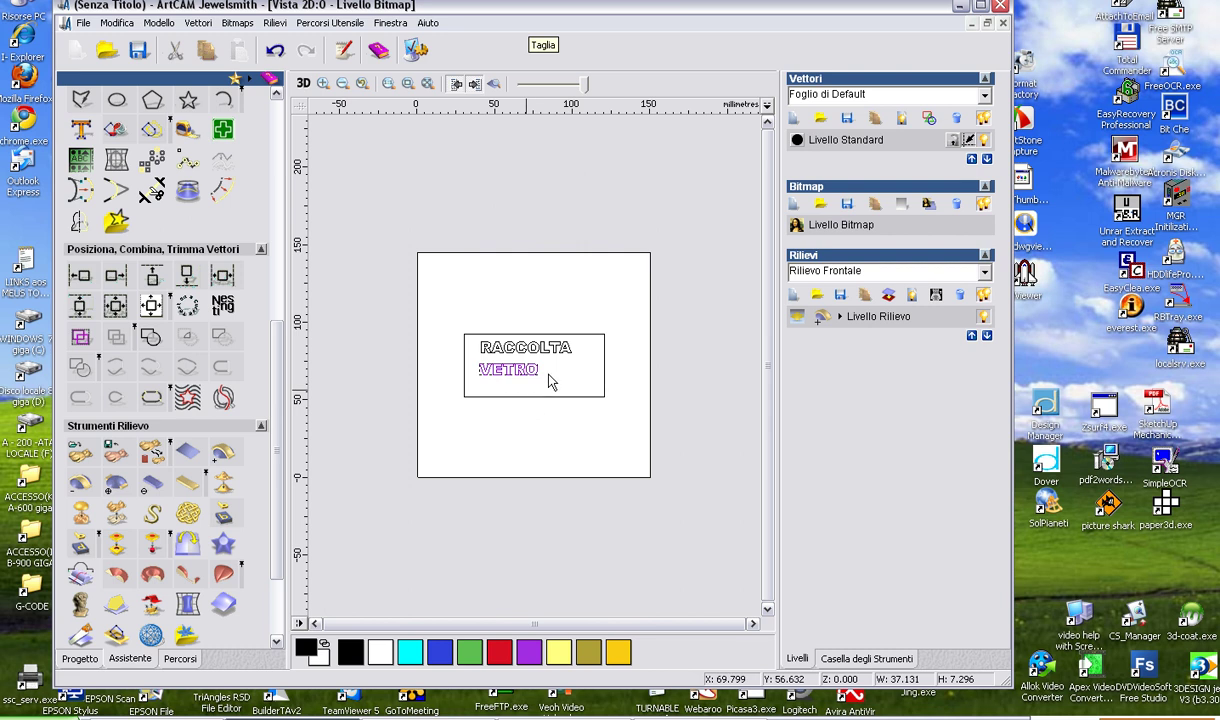
key(Right)
key(Right)
key(Right)
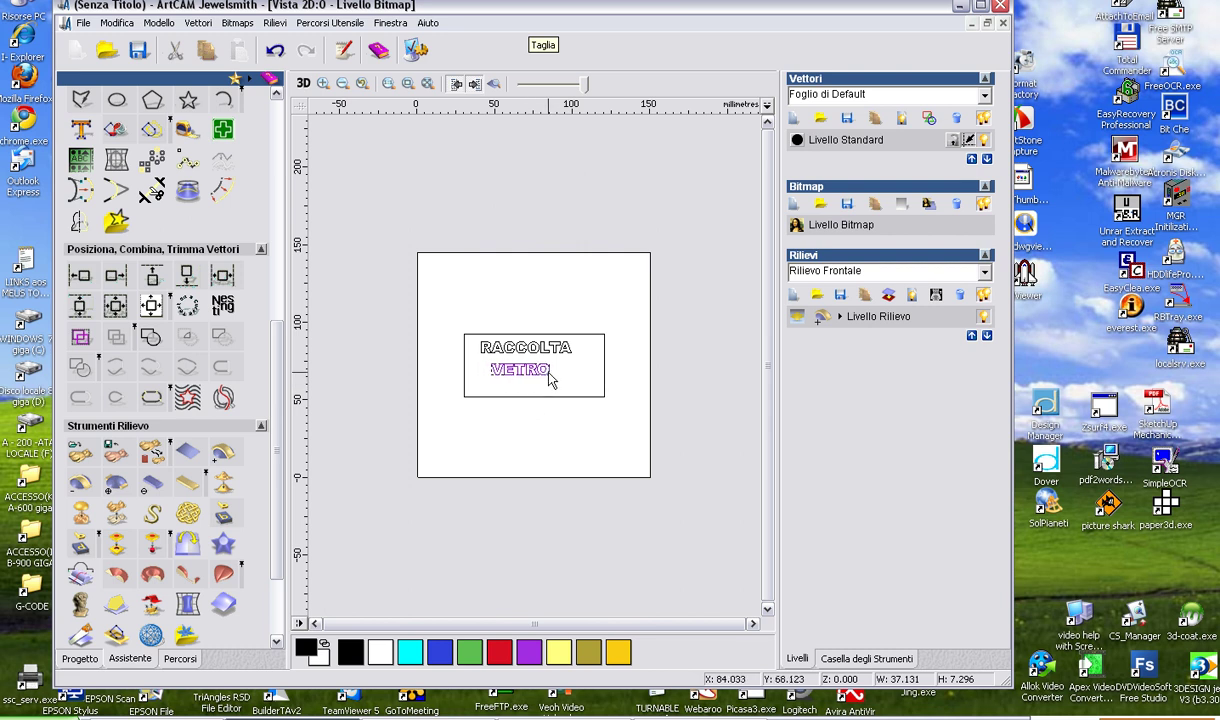
scroll(548, 378, up, 5)
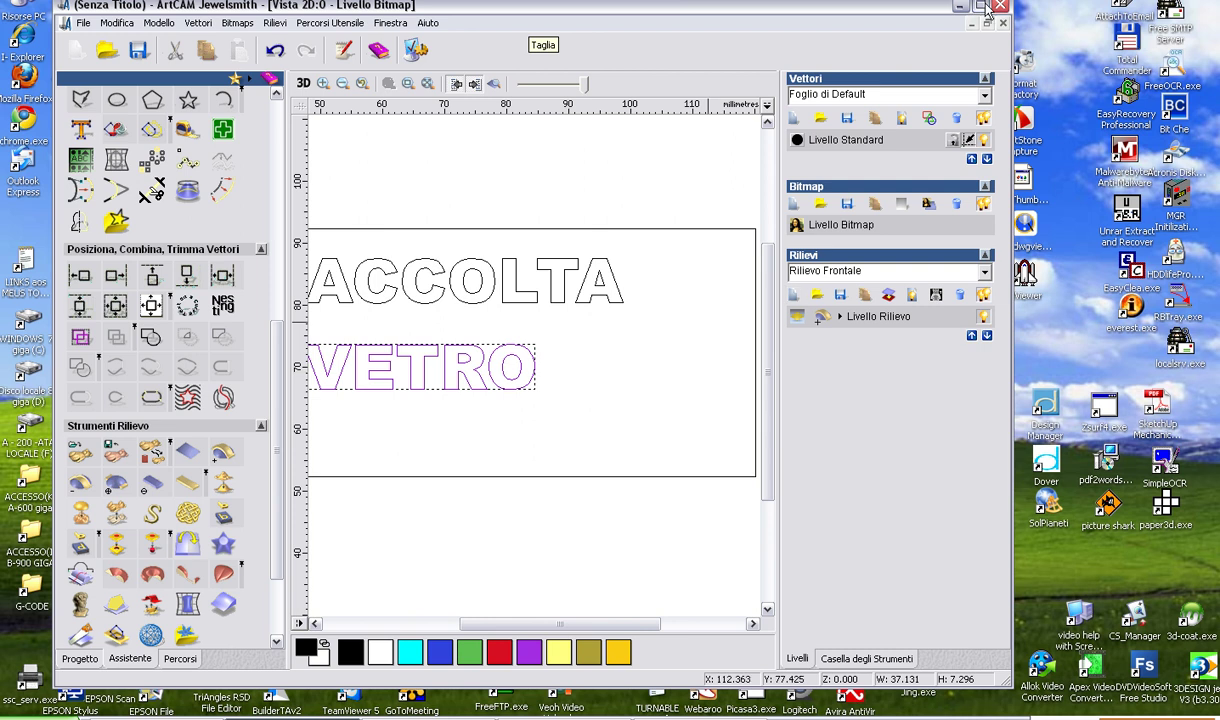
click(981, 7)
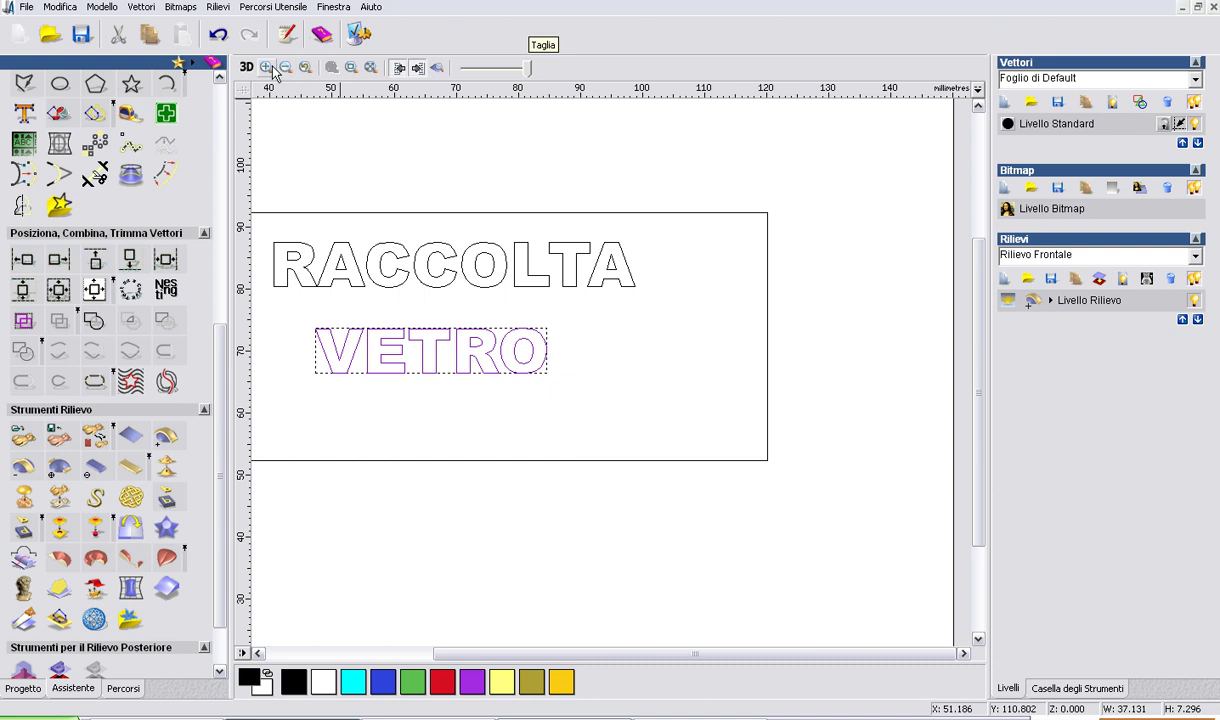
click(353, 67)
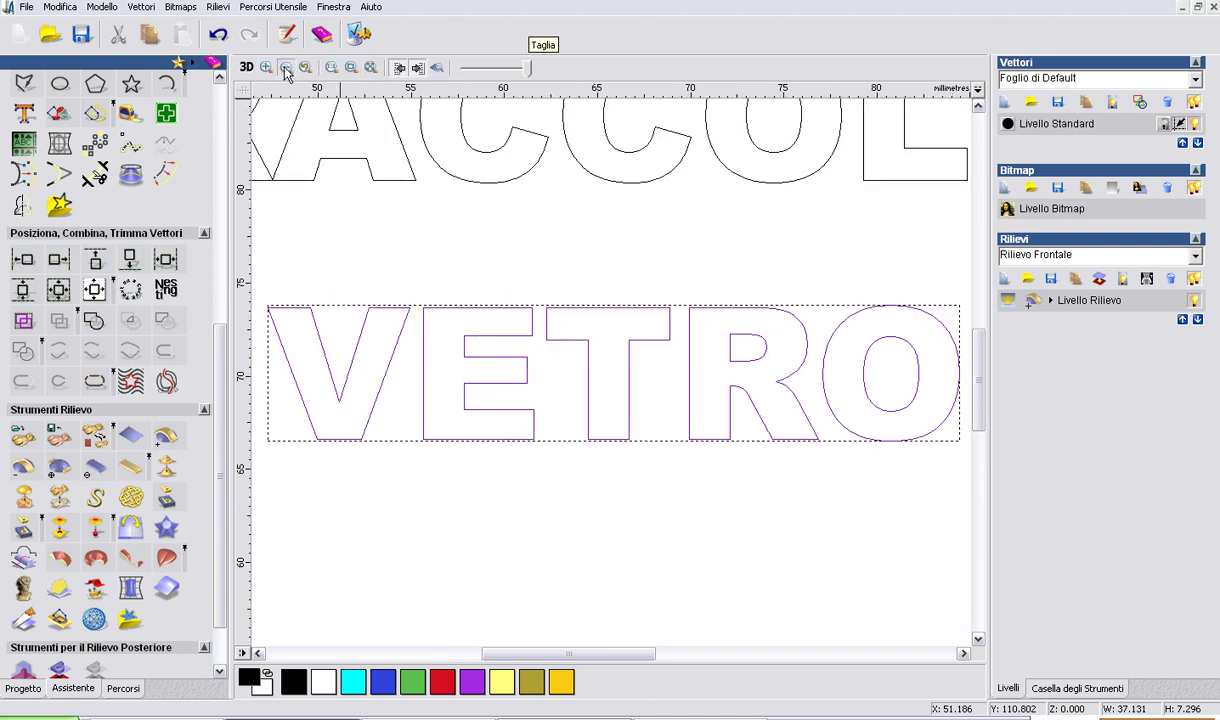
click(285, 67)
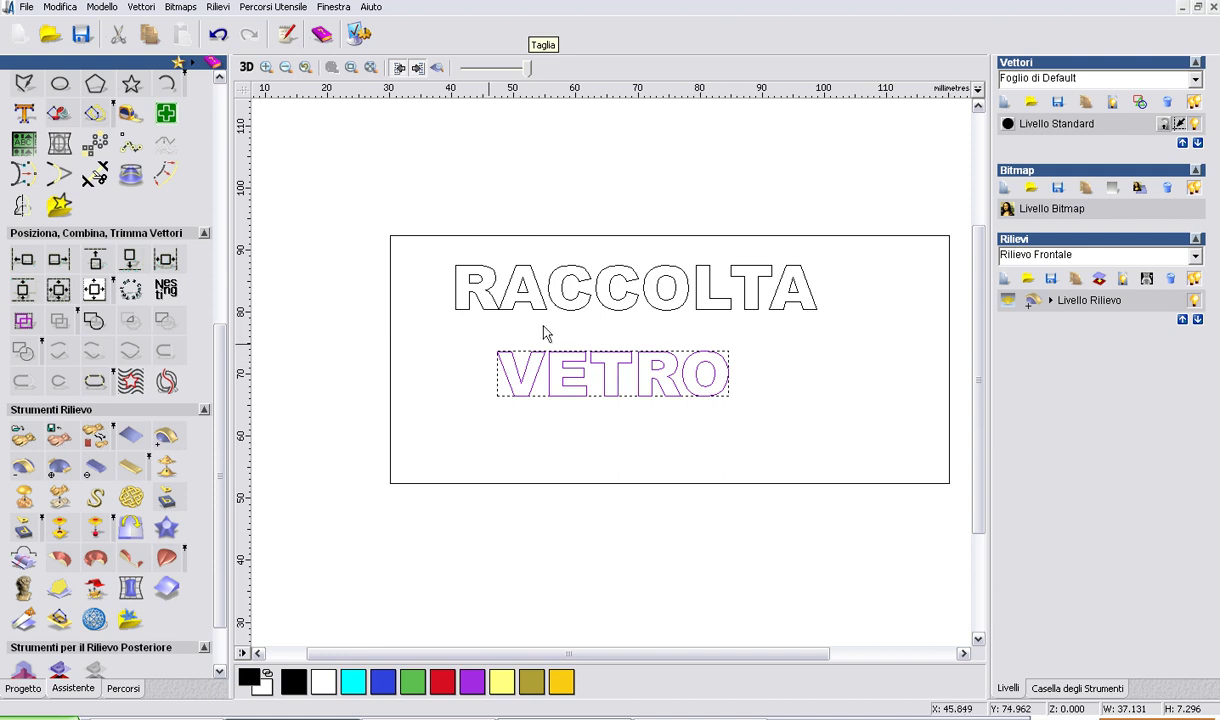
mouse_move(580, 354)
mouse_down()
mouse_move(625, 413)
mouse_move(660, 399)
mouse_up()
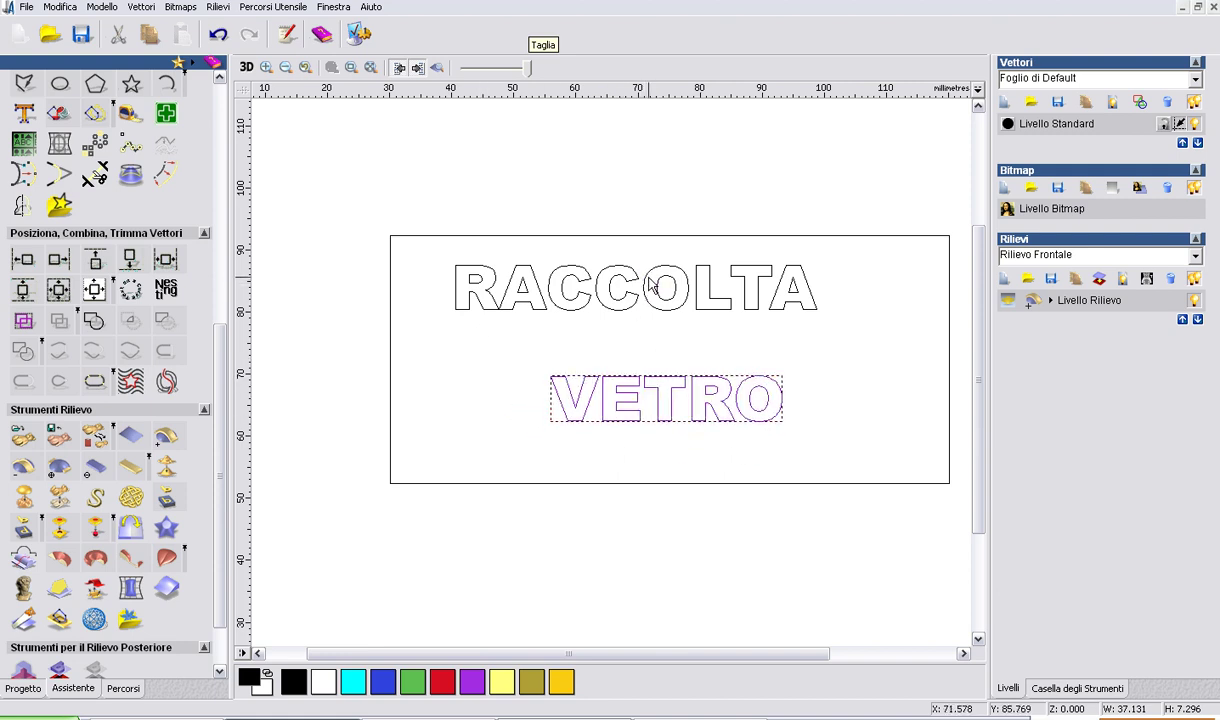
Select RACCOLTA and shift it right so it is centred over VETRO.
click(640, 285)
drag(432, 251, 850, 362)
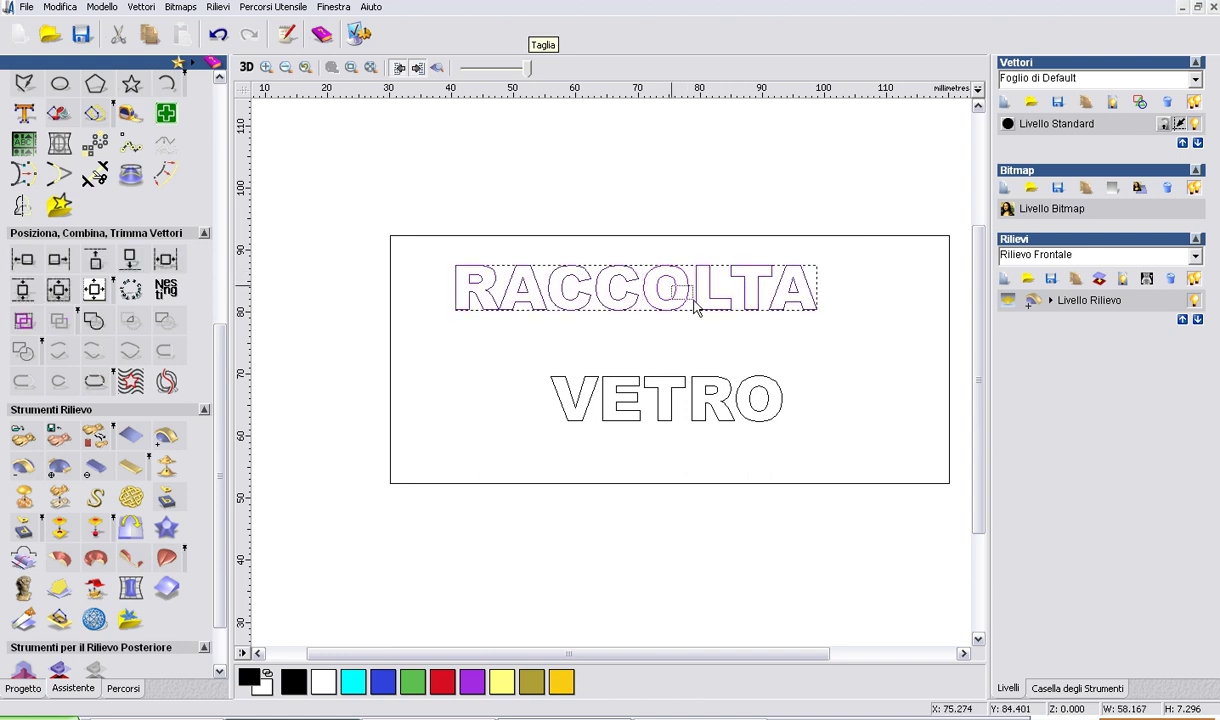
click(694, 305)
click(675, 290)
drag(420, 251, 860, 362)
mouse_move(664, 289)
mouse_down()
mouse_move(692, 341)
mouse_move(705, 335)
mouse_up()
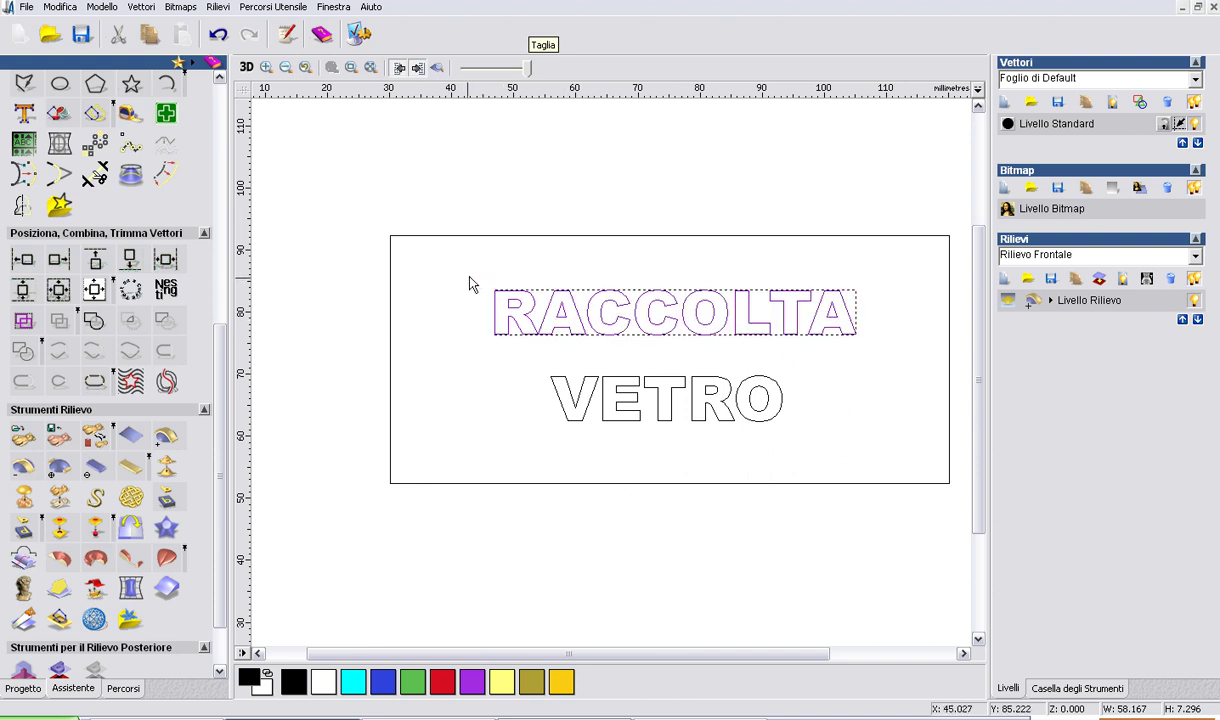
drag(471, 267, 870, 430)
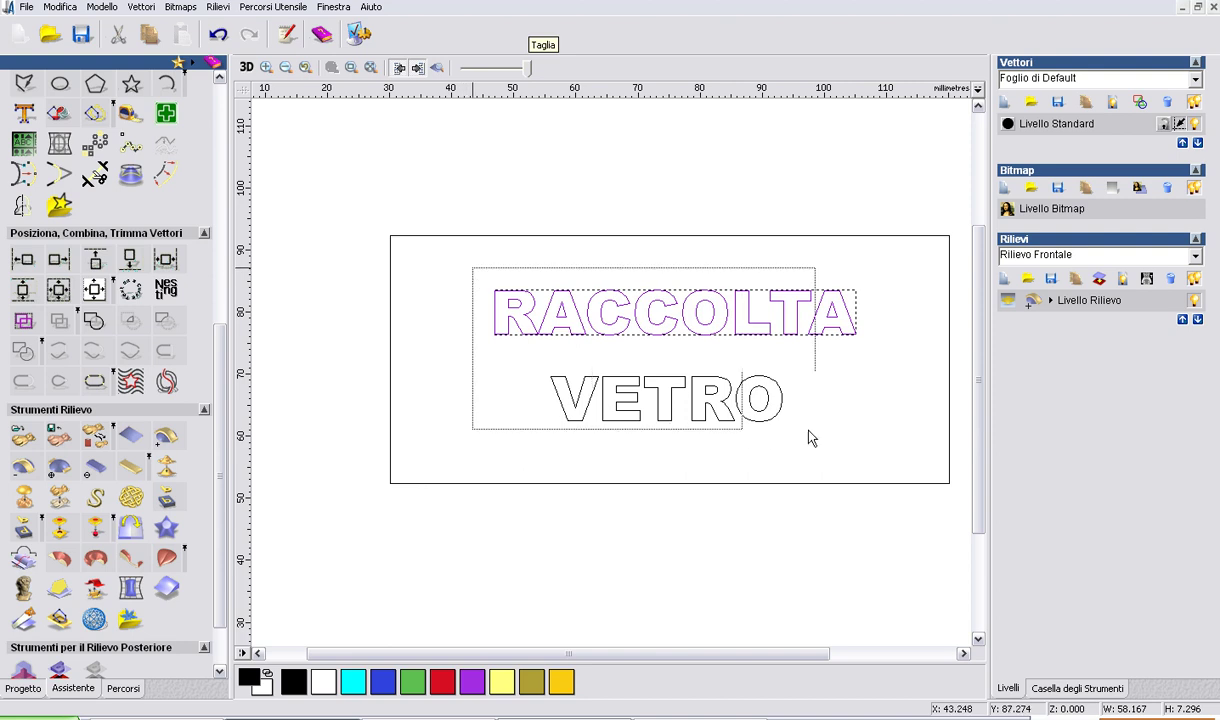
Break the text groups apart, then group RACCOLTA and VETRO into one object.
right_click(871, 430)
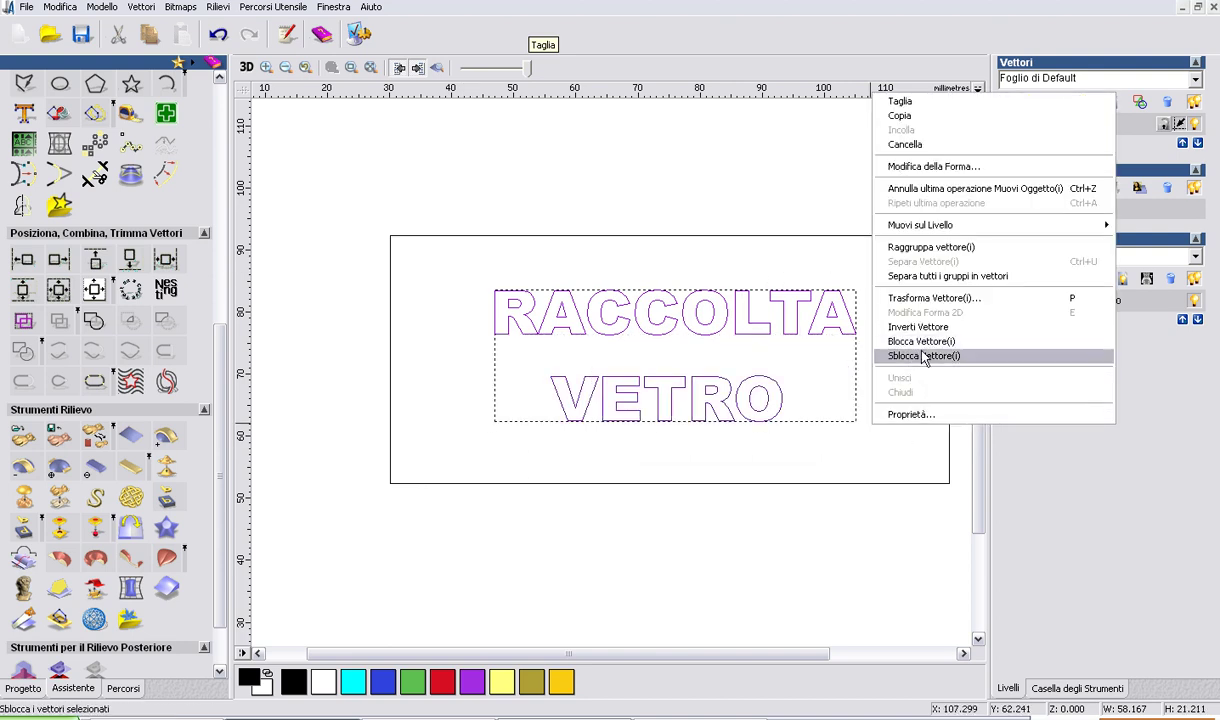
click(930, 275)
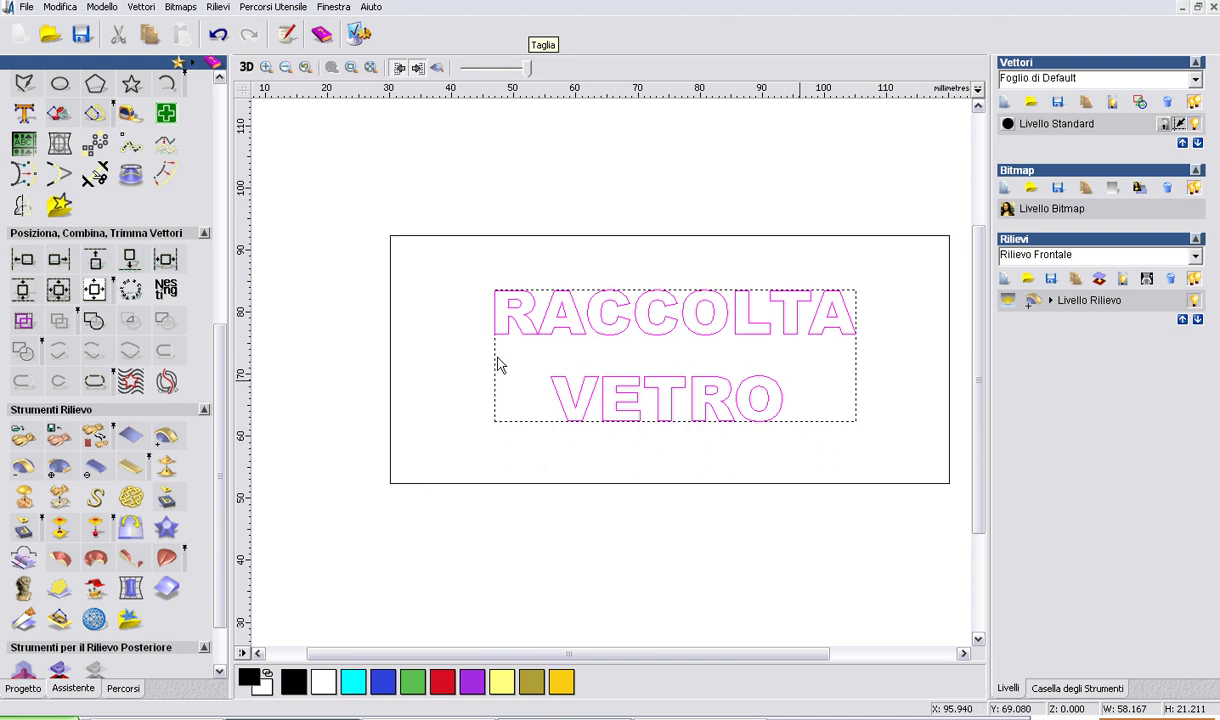
click(445, 312)
drag(440, 260, 872, 357)
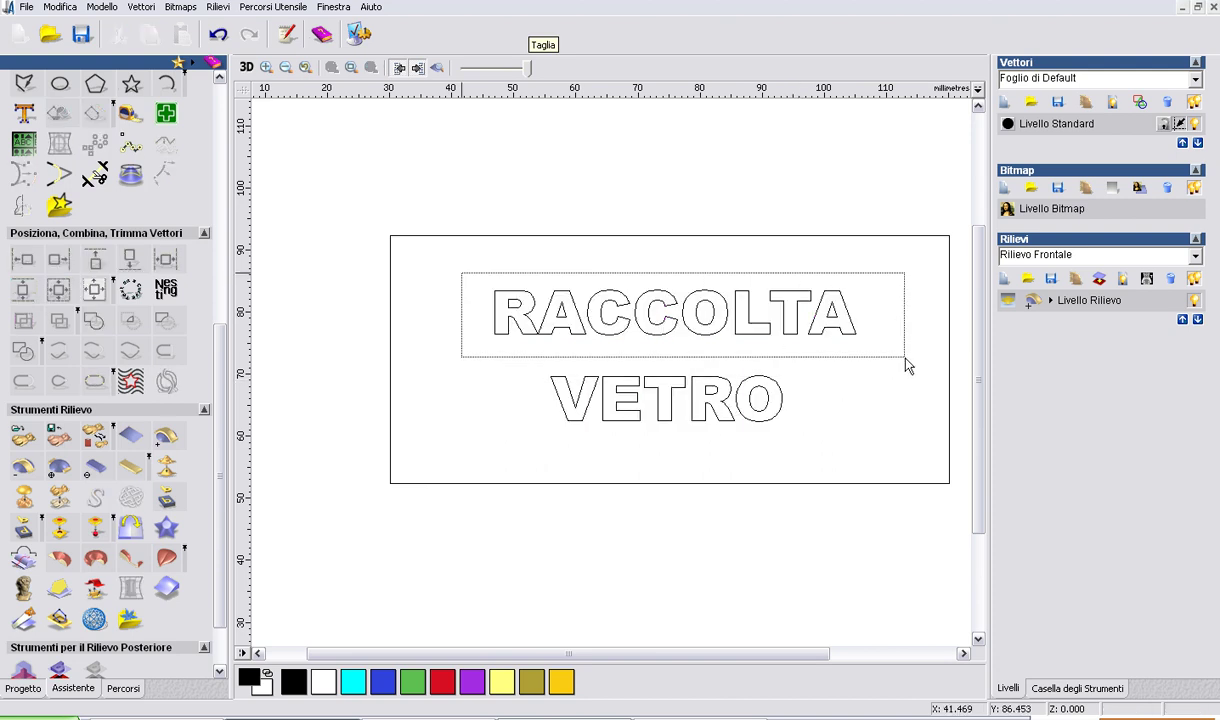
drag(446, 272, 907, 438)
right_click(907, 438)
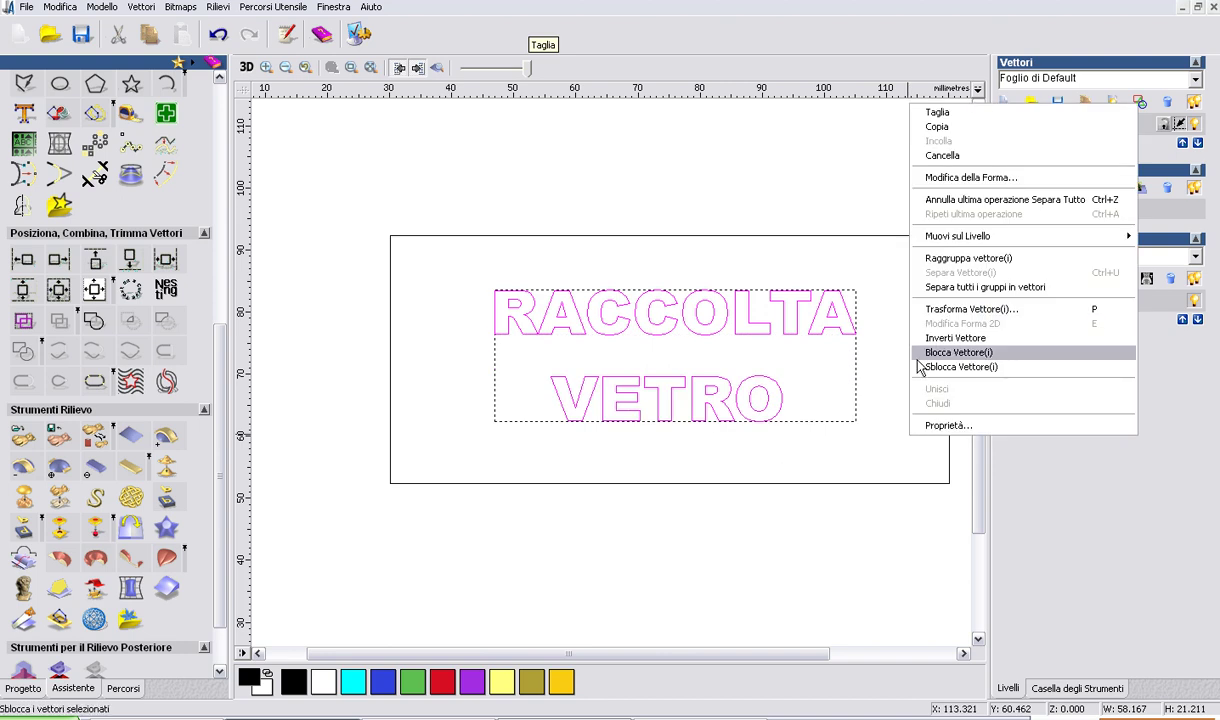
click(956, 262)
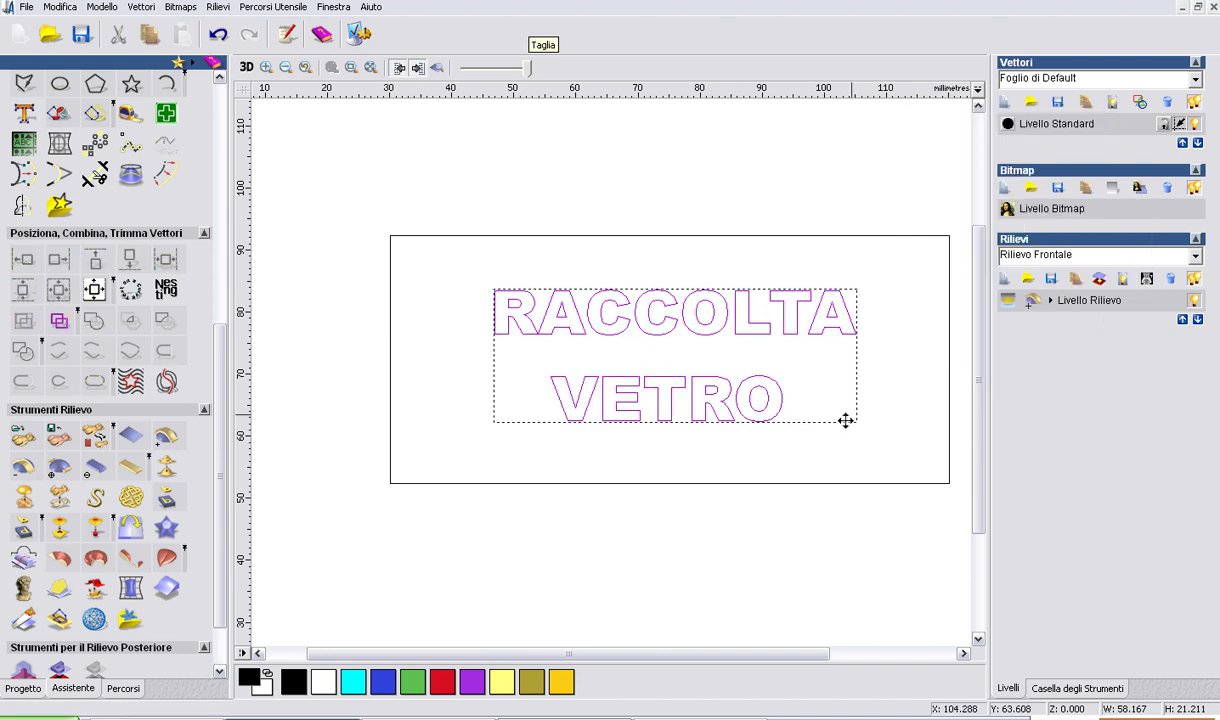
click(727, 537)
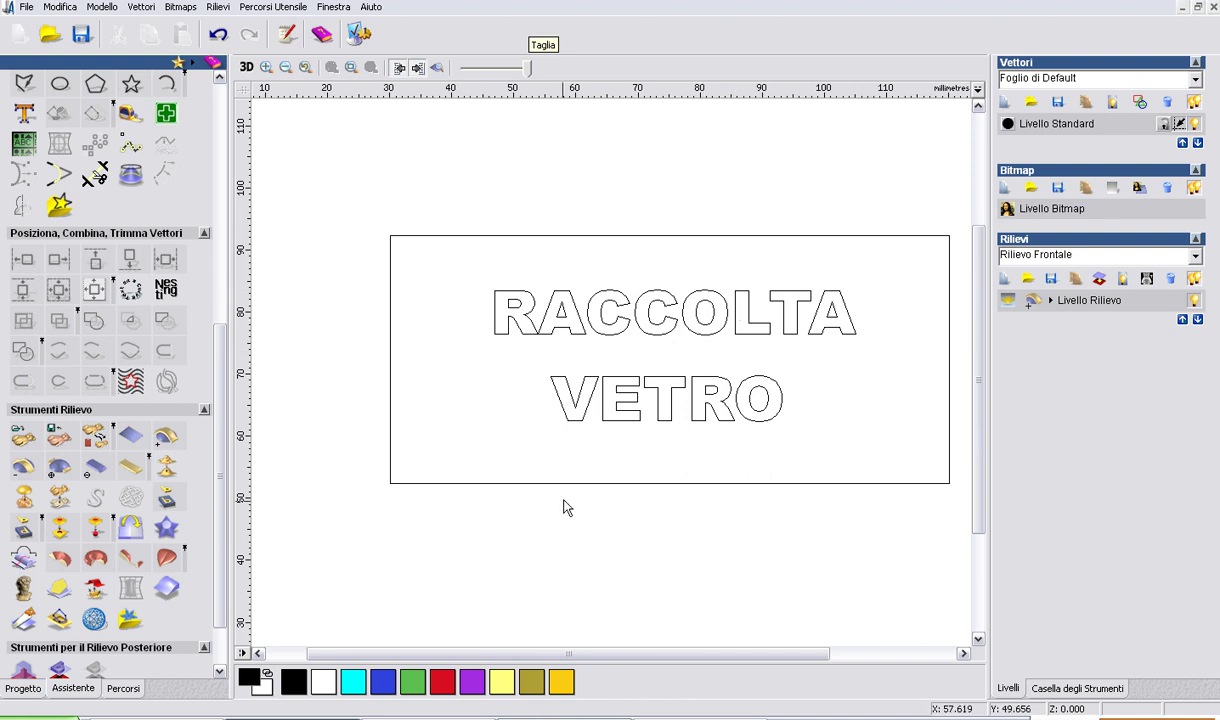
Select the grouped lettering, then select the plaque's outer rectangle.
drag(485, 278, 918, 436)
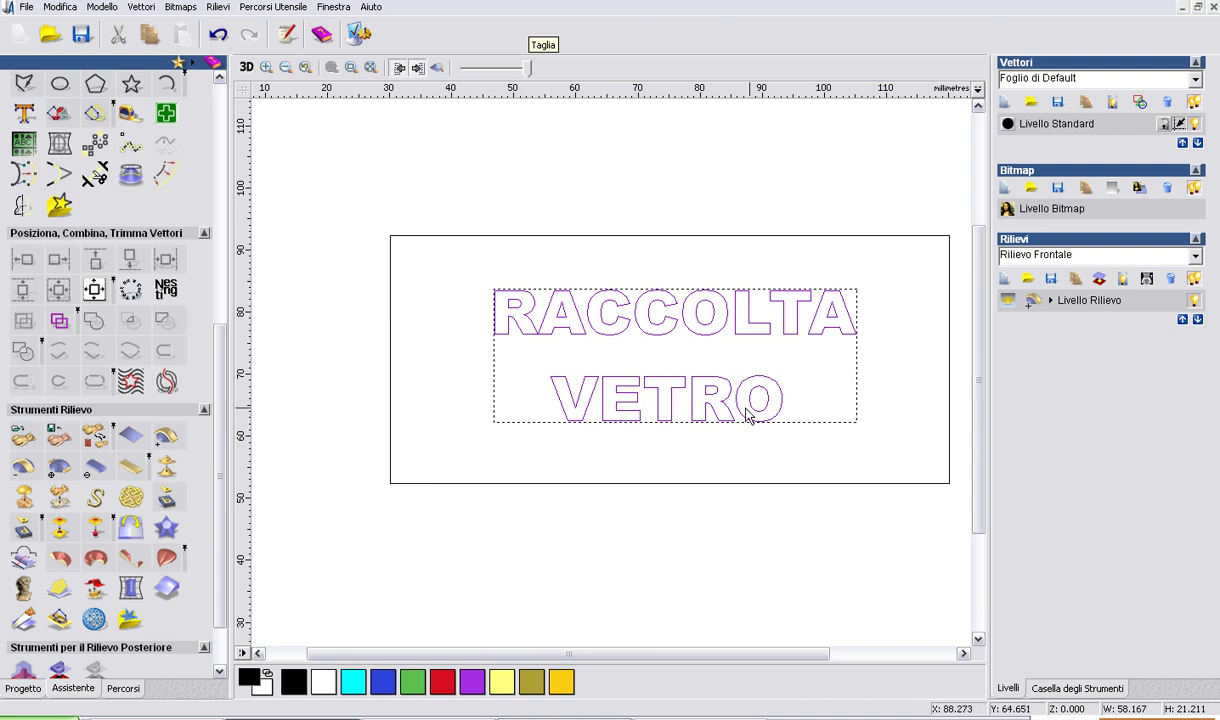
drag(605, 654, 642, 655)
drag(979, 511, 980, 481)
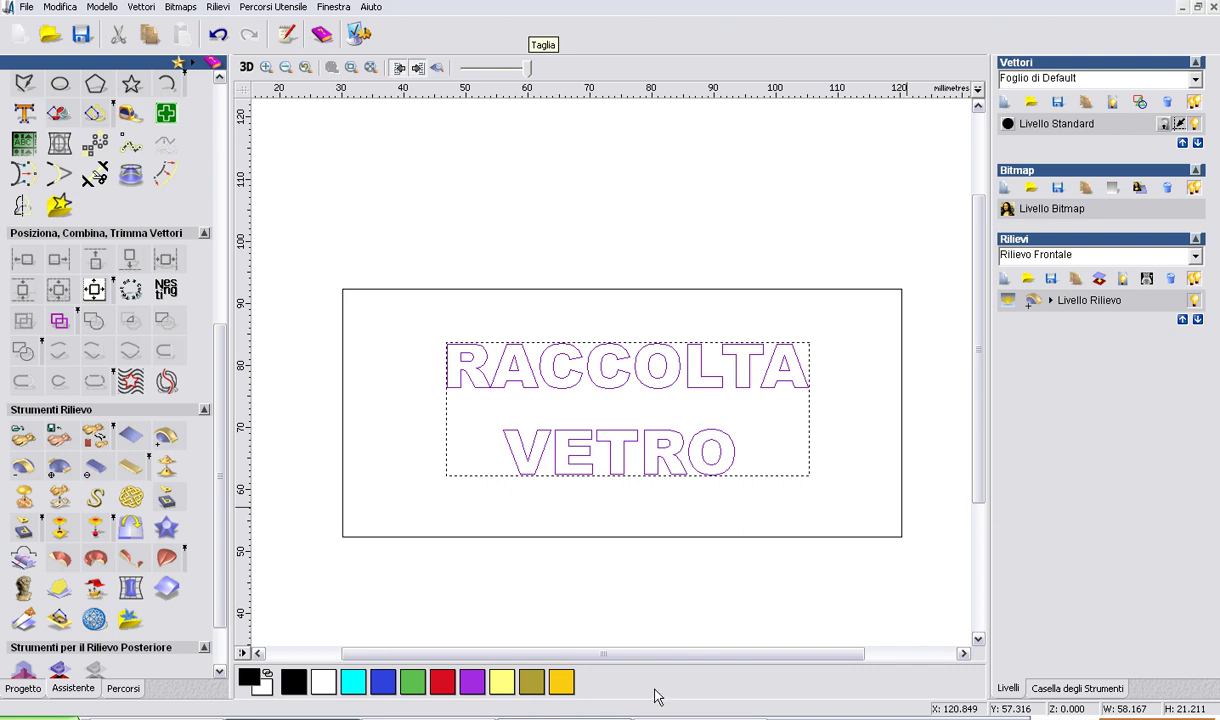
click(388, 290)
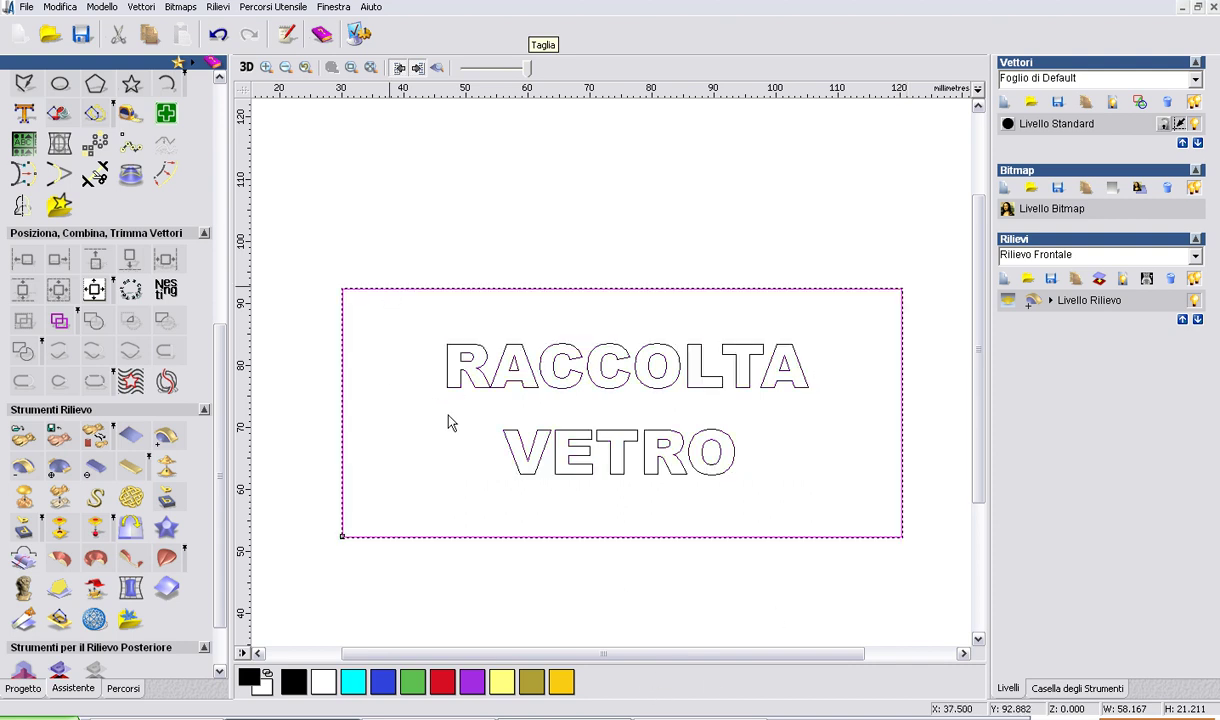
scroll(445, 440, up, 3)
drag(977, 463, 997, 352)
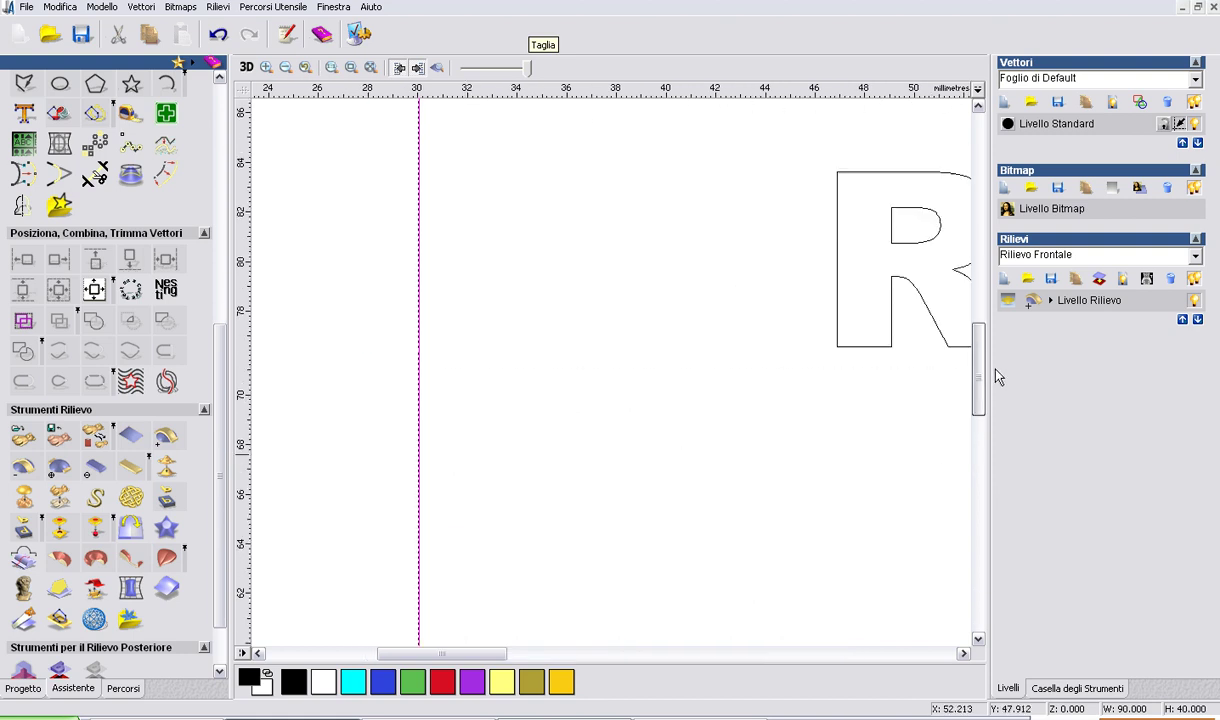
drag(462, 653, 530, 653)
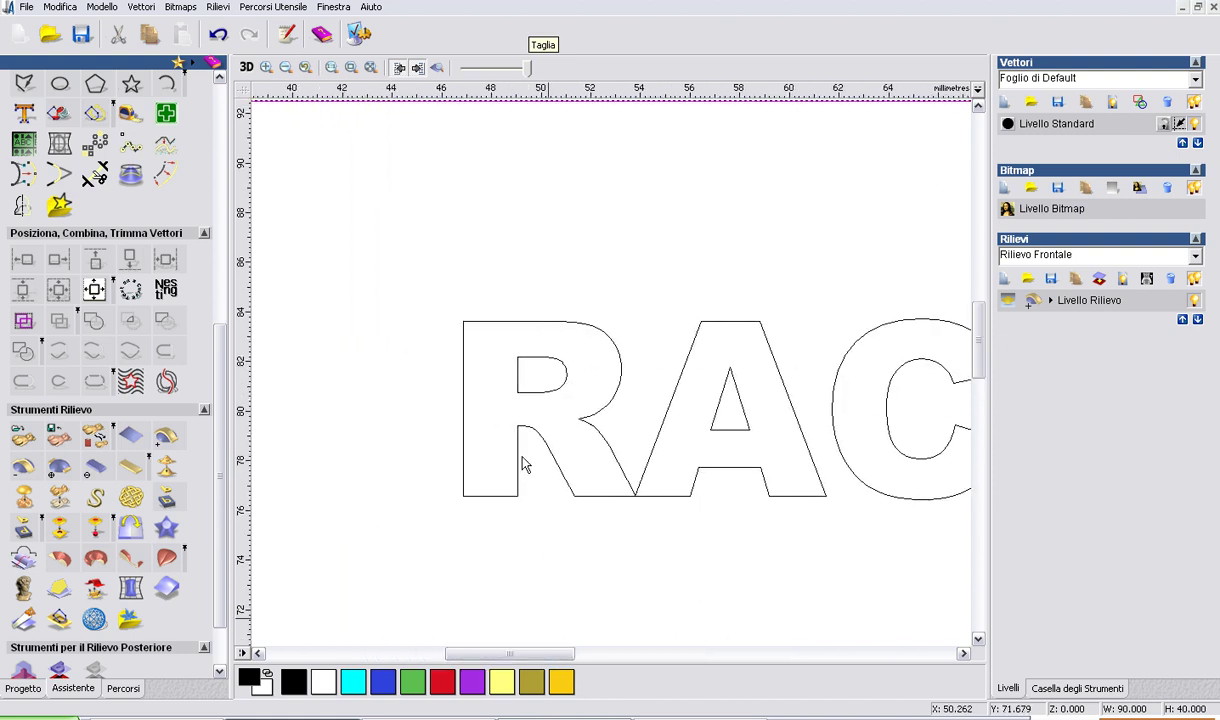
click(542, 389)
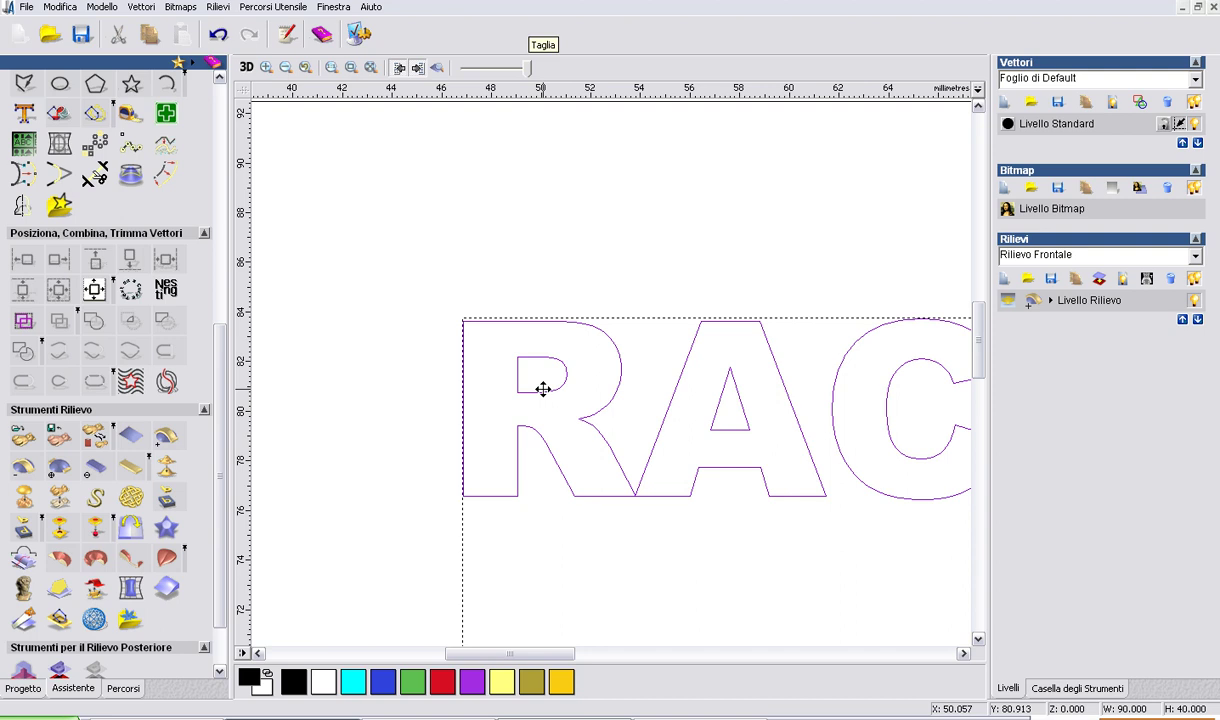
scroll(542, 389, down, 3)
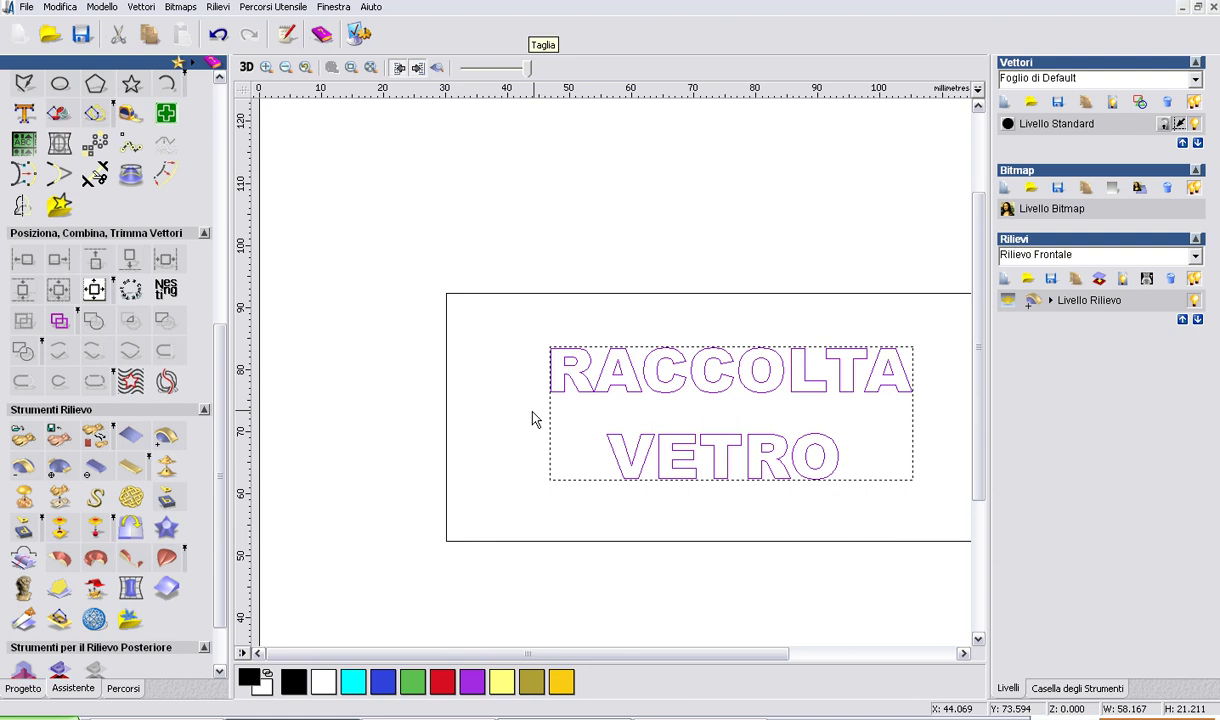
scroll(535, 419, up, 2)
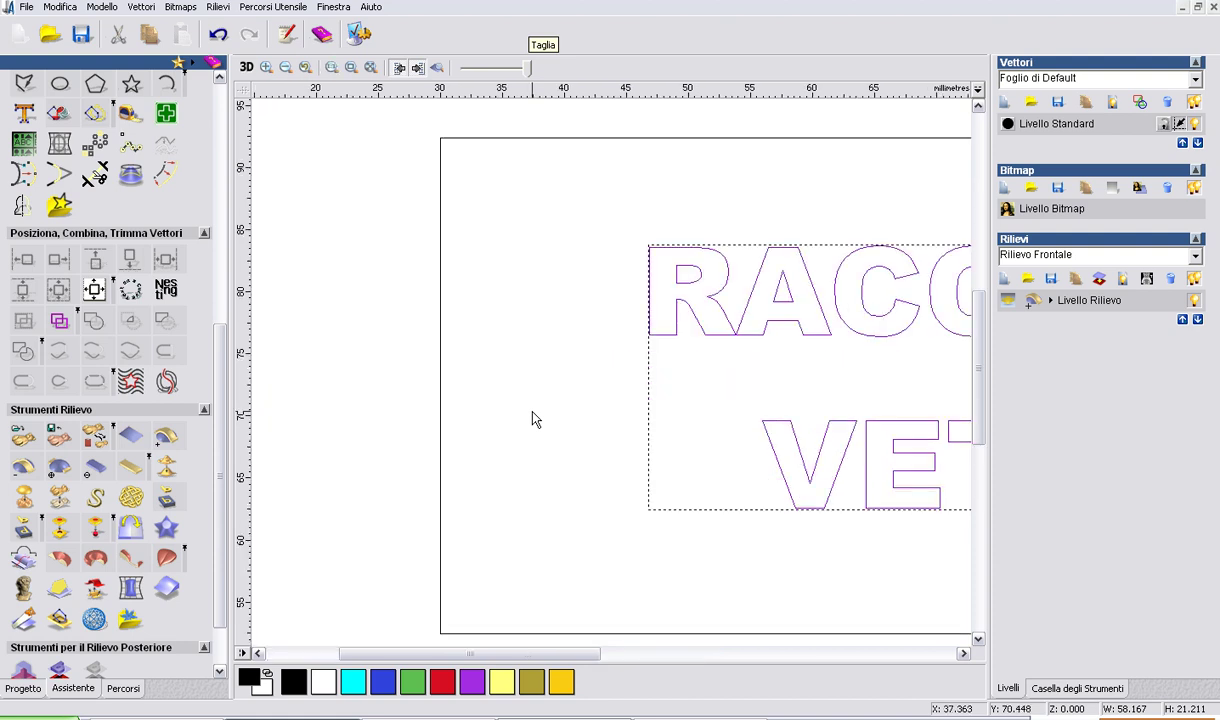
drag(547, 654, 655, 654)
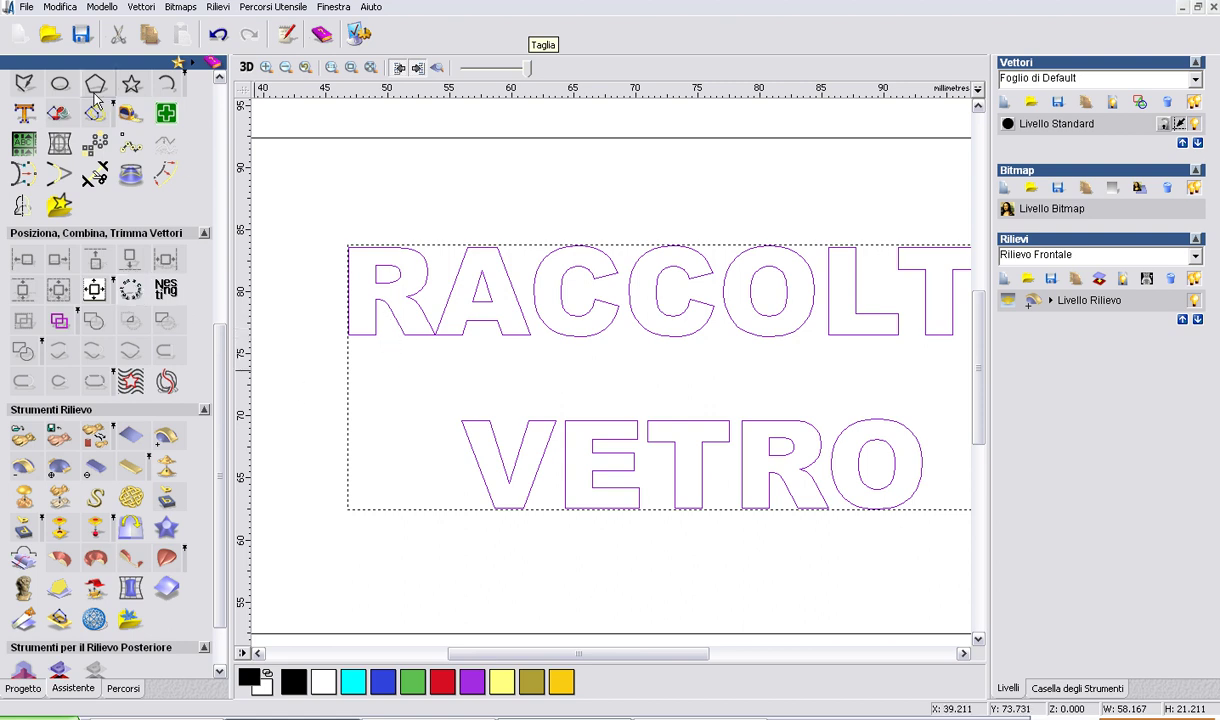
scroll(222, 330, up, 1)
scroll(225, 330, up, 2)
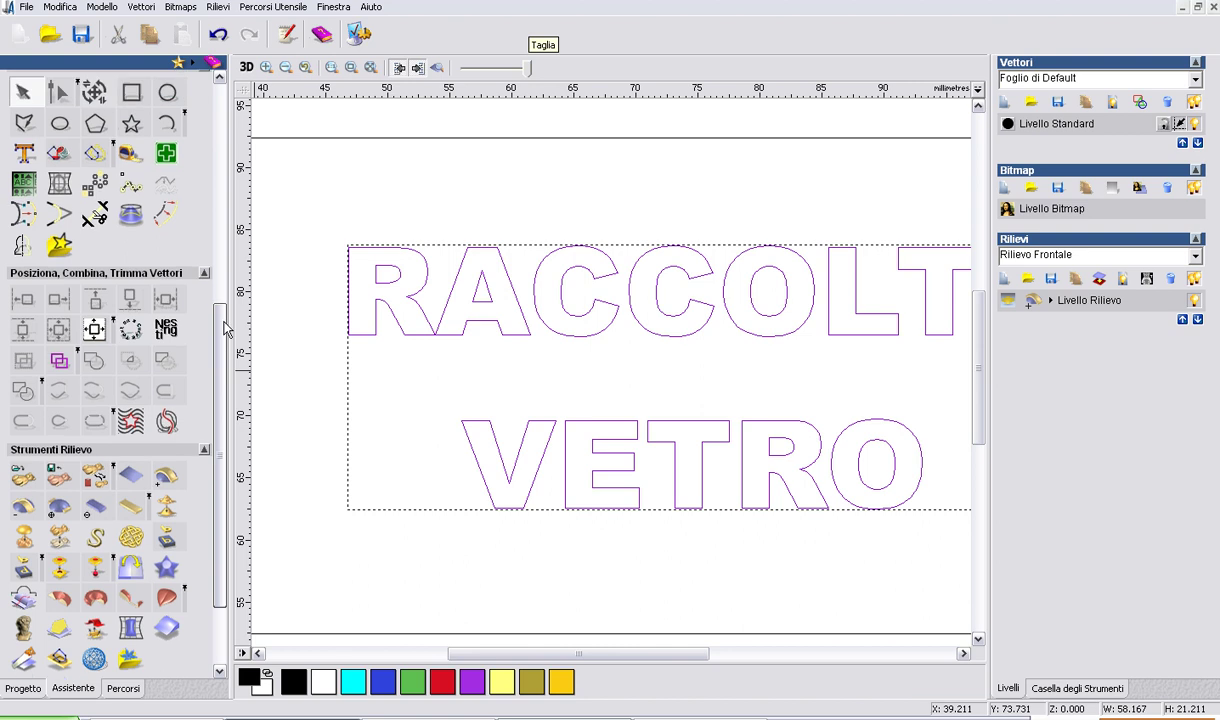
Create a 3 mm diameter circle just left of RACCOLTA.
click(167, 92)
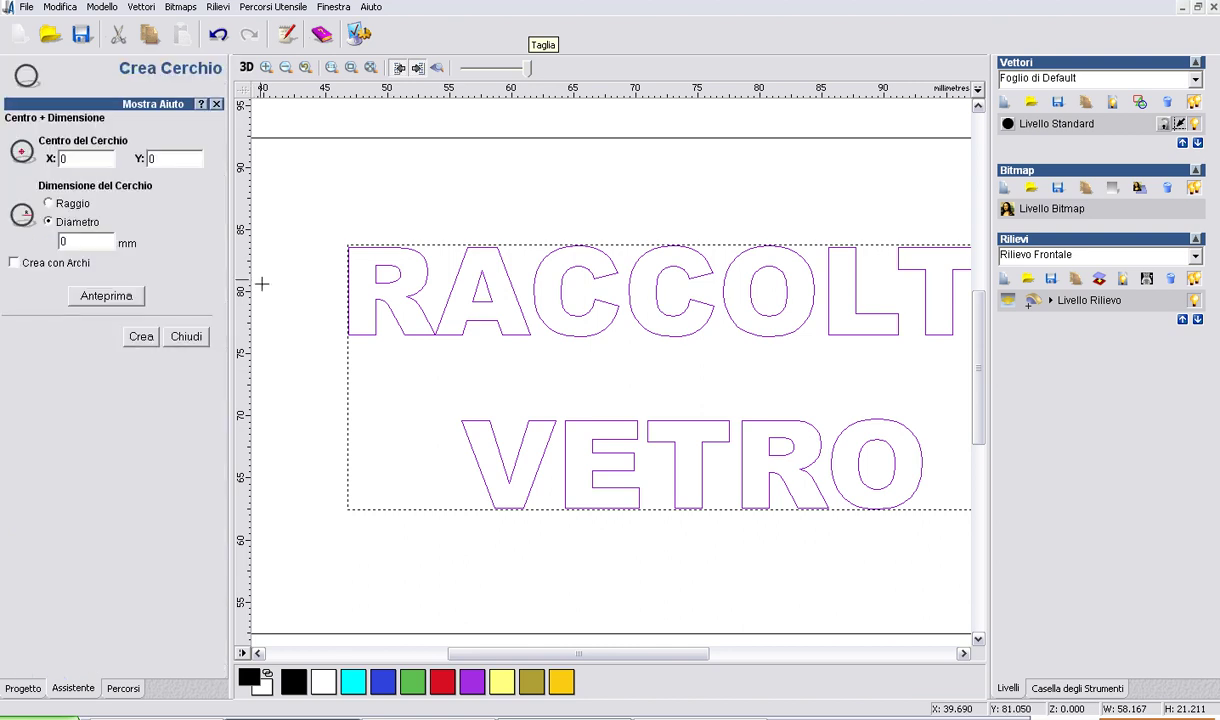
drag(289, 273, 315, 287)
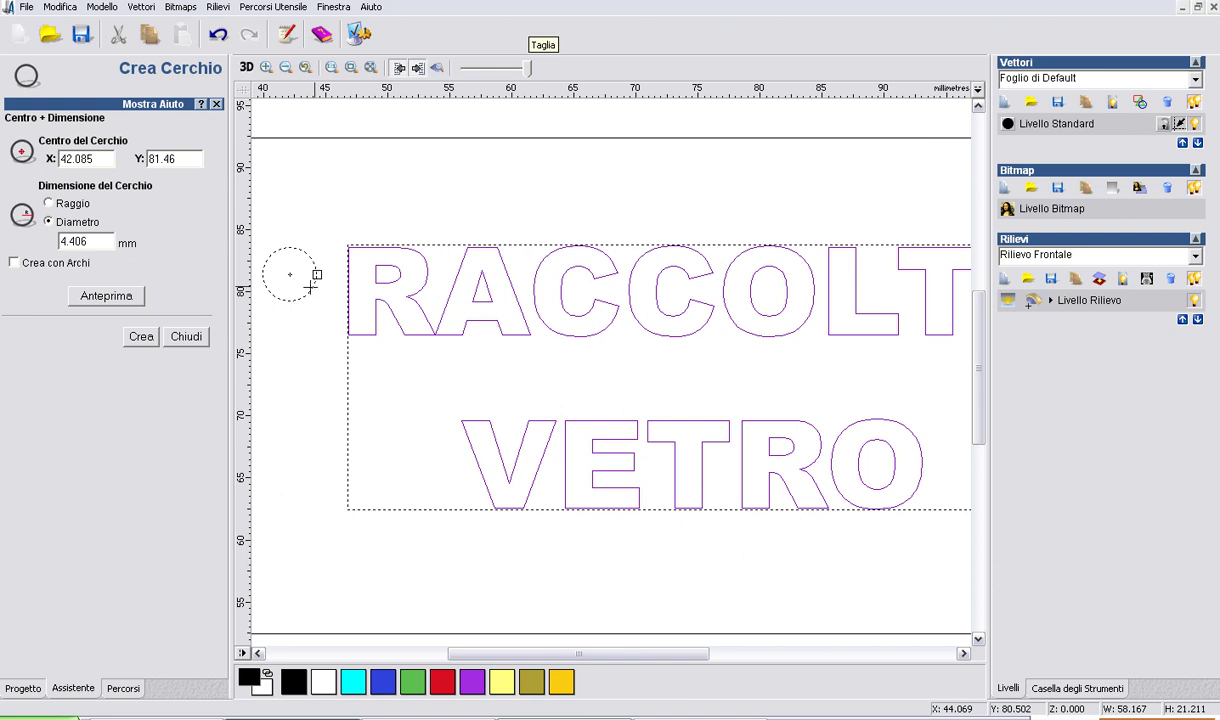
drag(97, 241, 53, 242)
text(3)
click(105, 296)
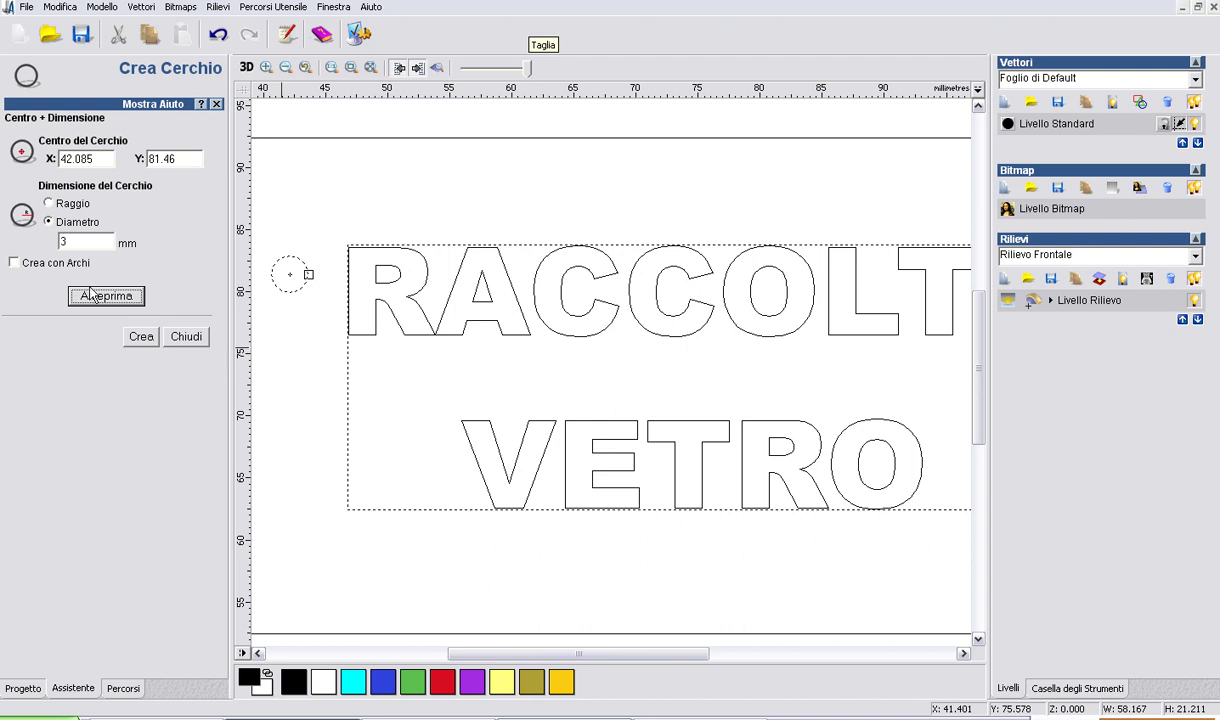
click(150, 340)
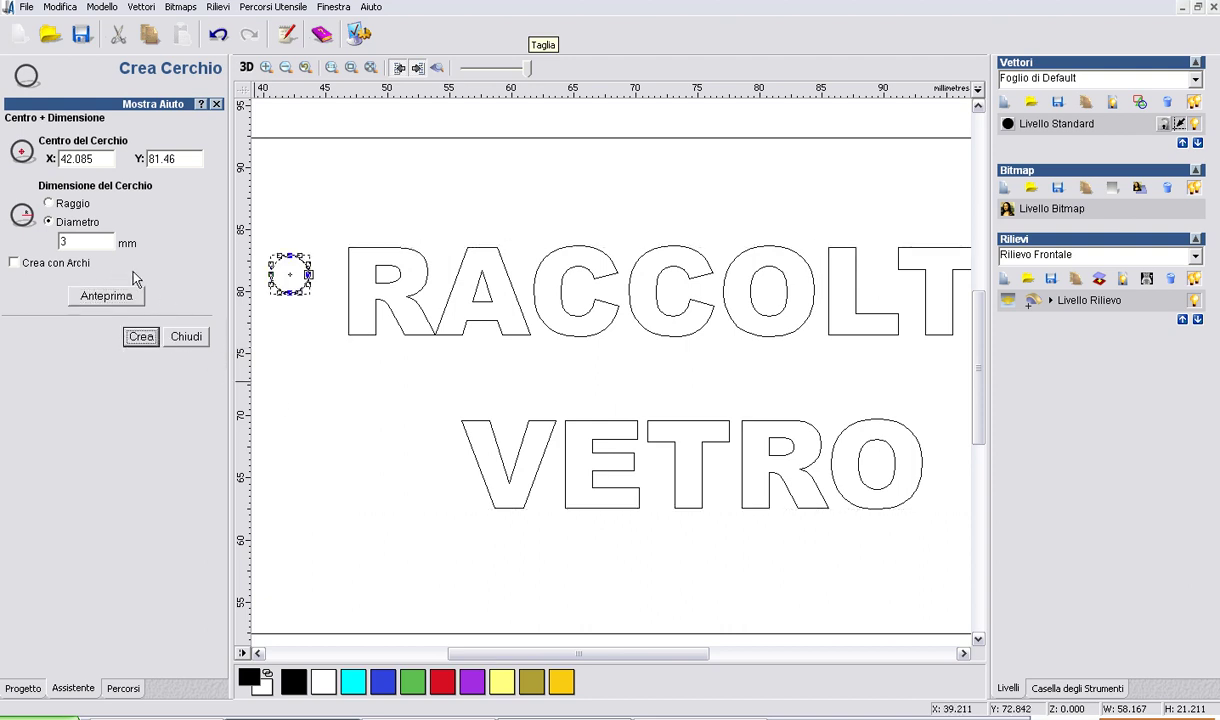
Create a 1.5 mm diameter circle left of VETRO and close the circle panel.
drag(312, 393, 321, 393)
drag(96, 242, 37, 243)
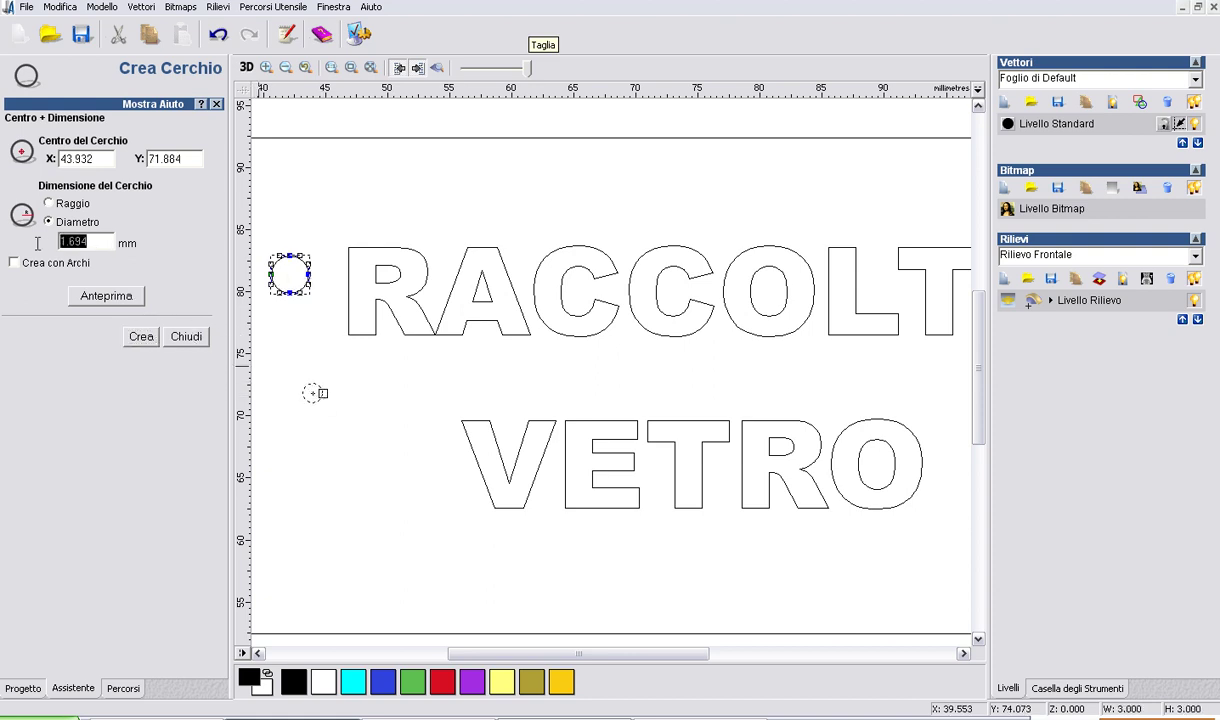
text(1.5)
click(94, 293)
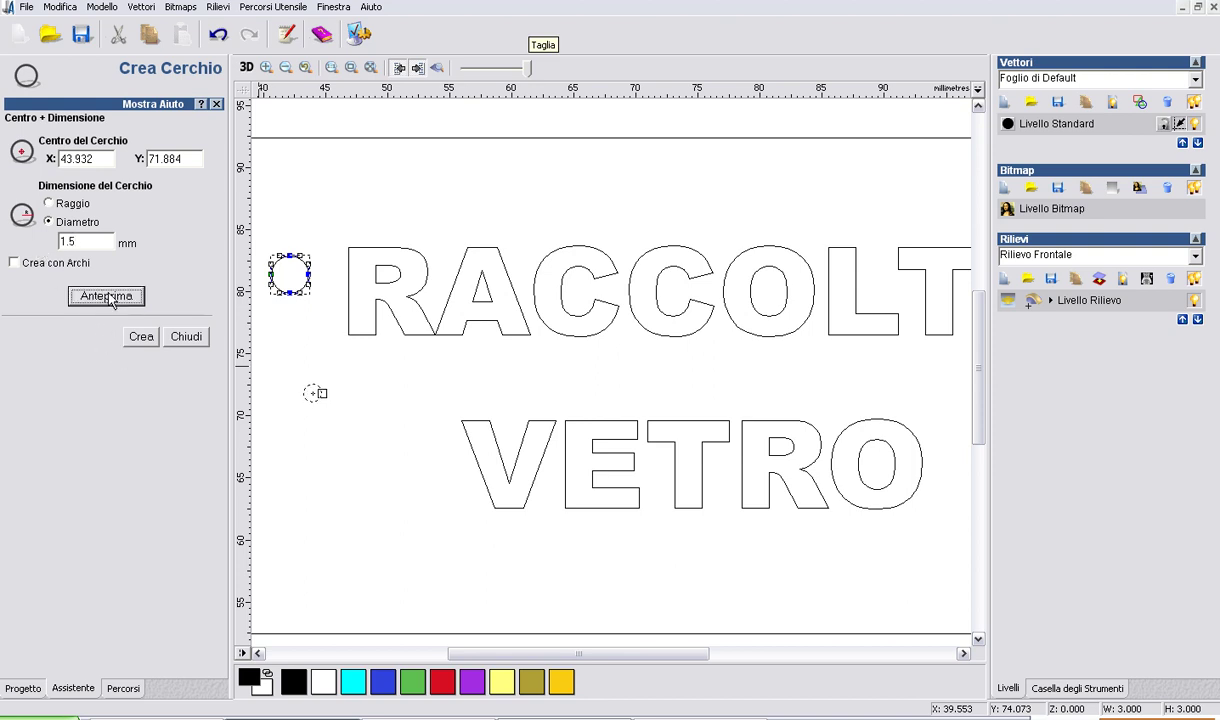
click(142, 336)
click(185, 337)
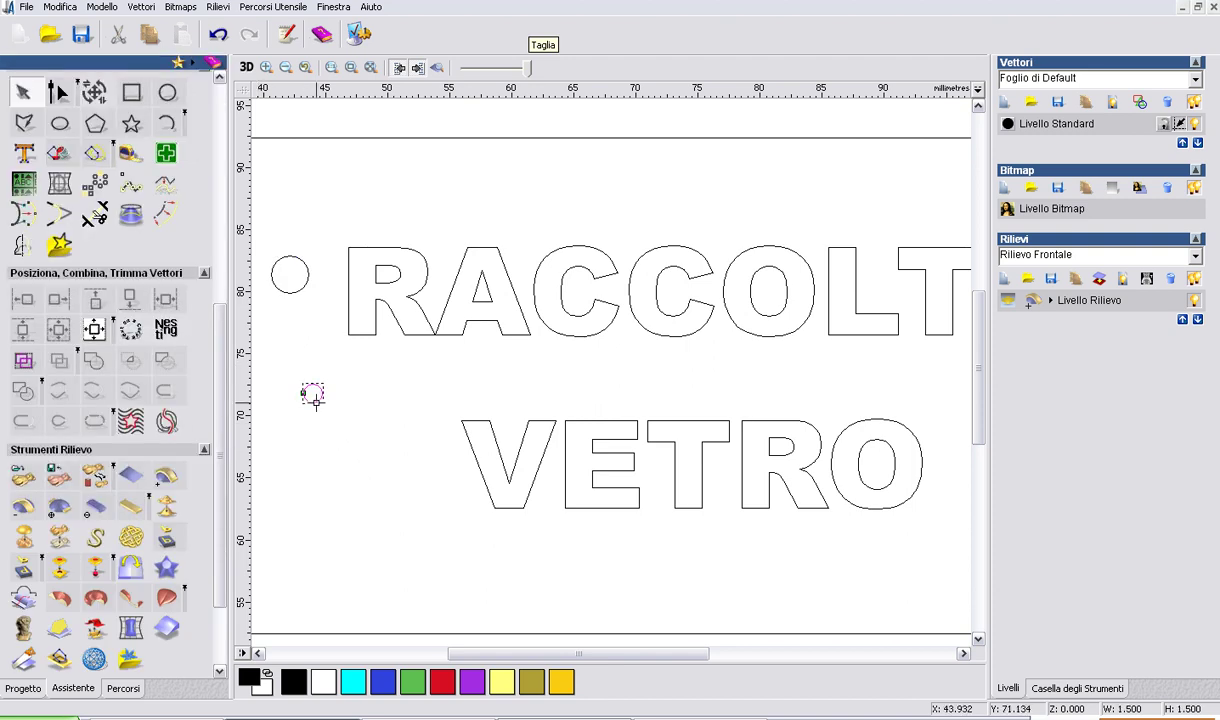
Move the 1.5 mm circle to the lower left of RACCOLTA's R and show the Percorsi toolpath tools.
drag(313, 397, 384, 324)
click(121, 688)
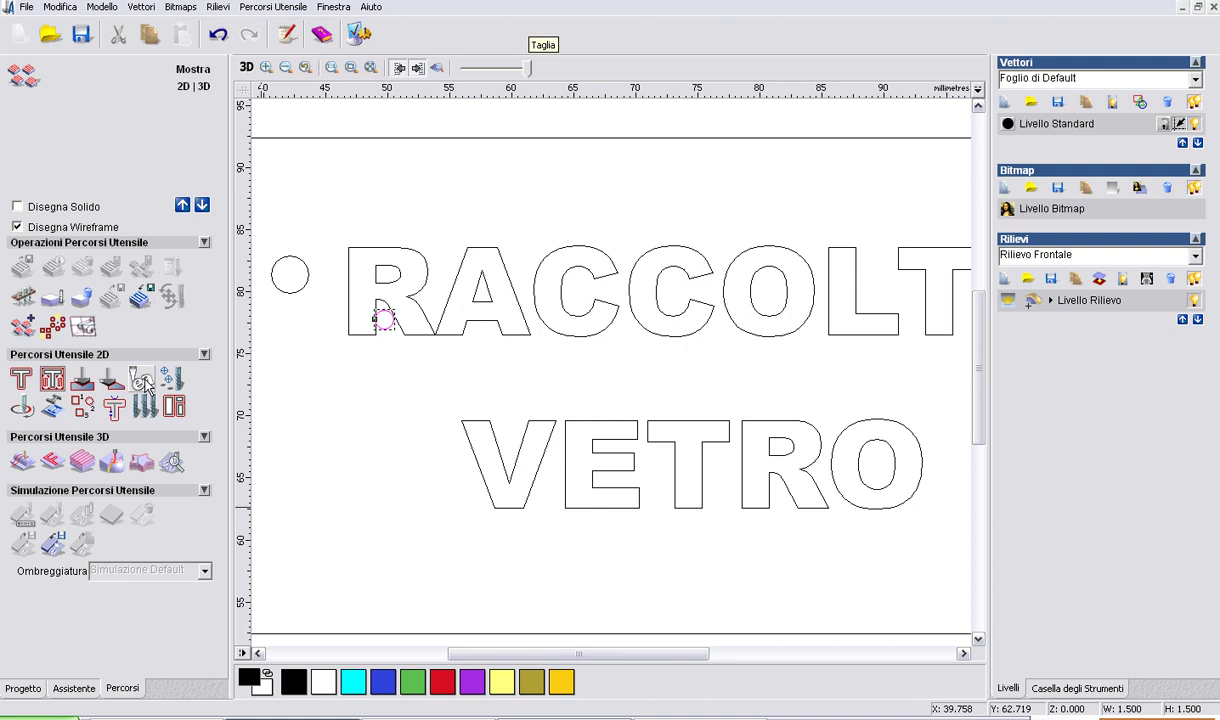
Zoom out and move both small circles above the plaque's upper-left corner.
scroll(283, 360, down, 2)
drag(467, 280, 568, 373)
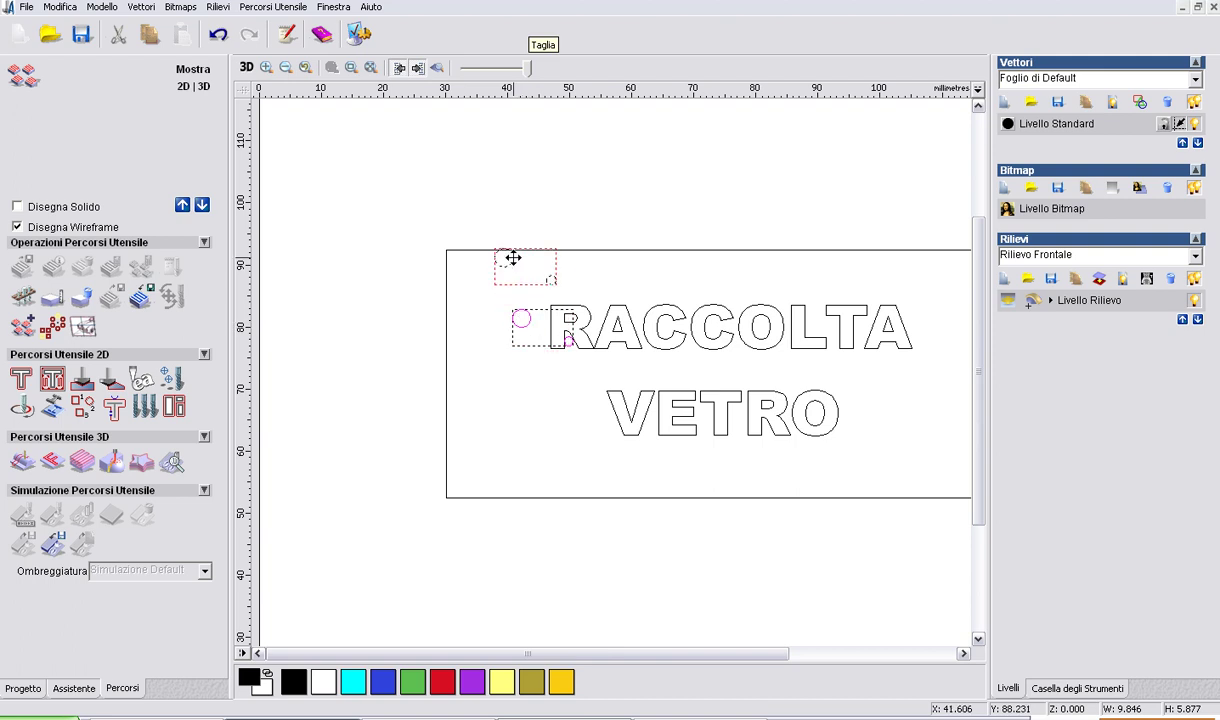
drag(527, 322, 452, 184)
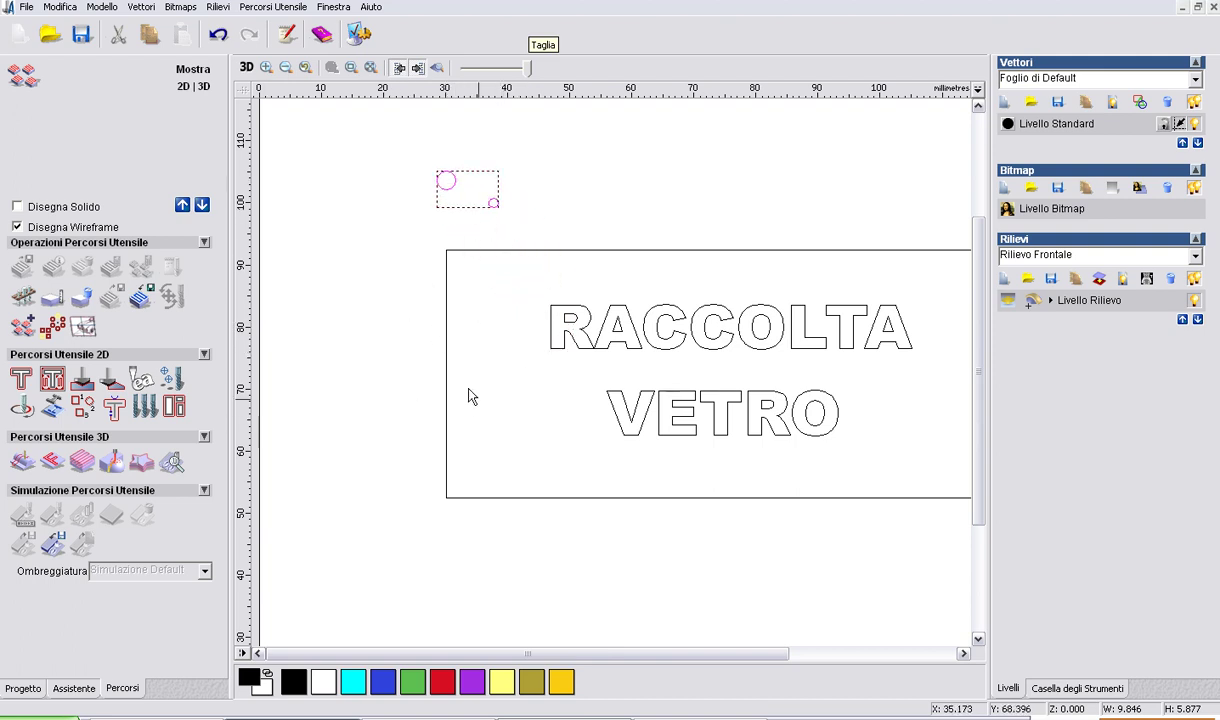
Select the plaque's rectangular border together with all the RACCOLTA VETRO lettering.
click(479, 251)
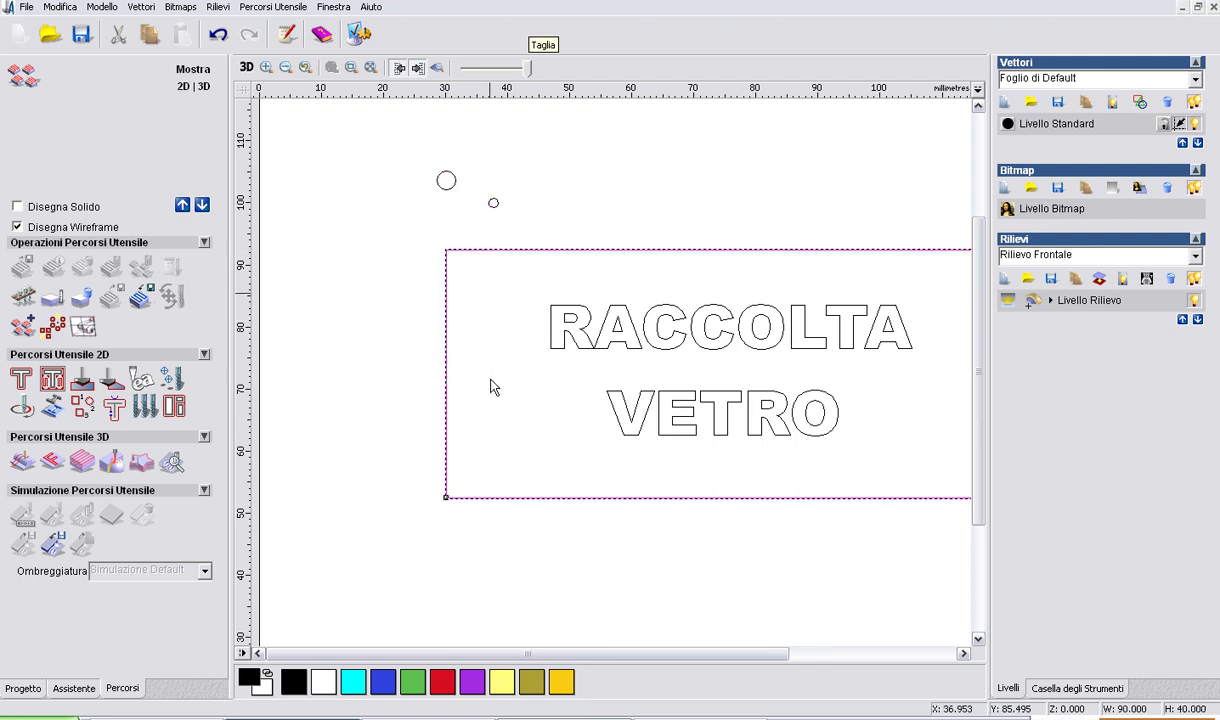
drag(530, 653, 607, 653)
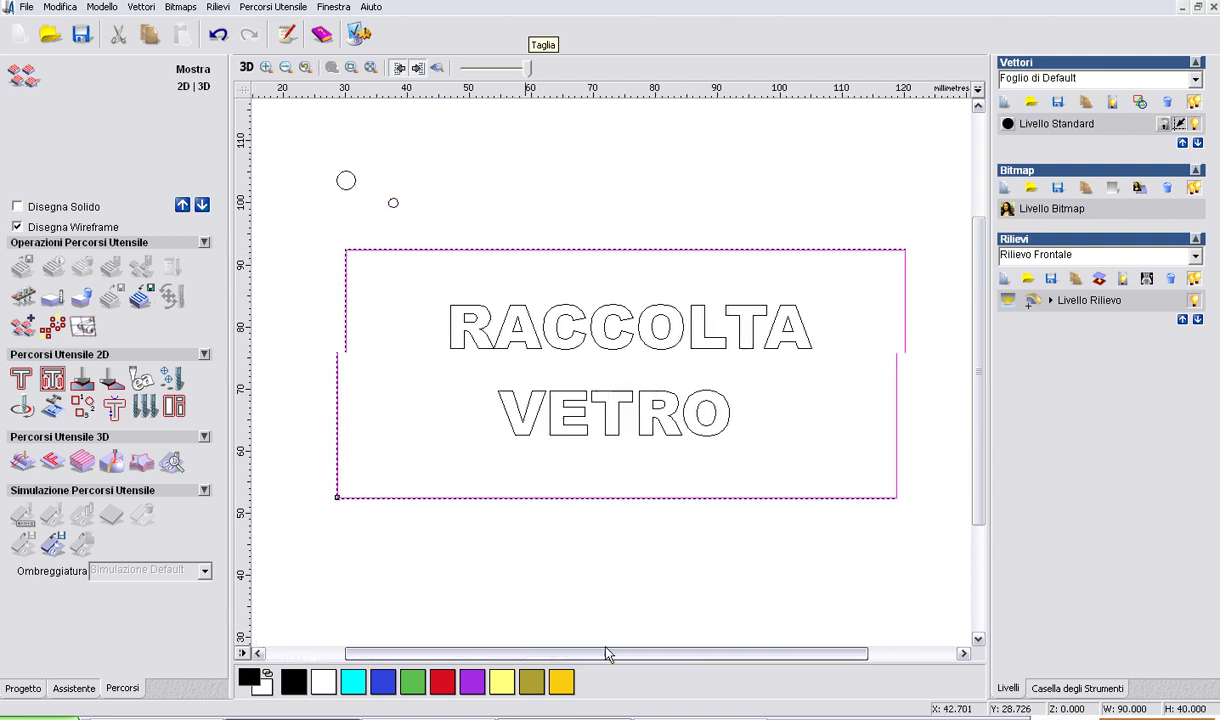
drag(312, 221, 936, 543)
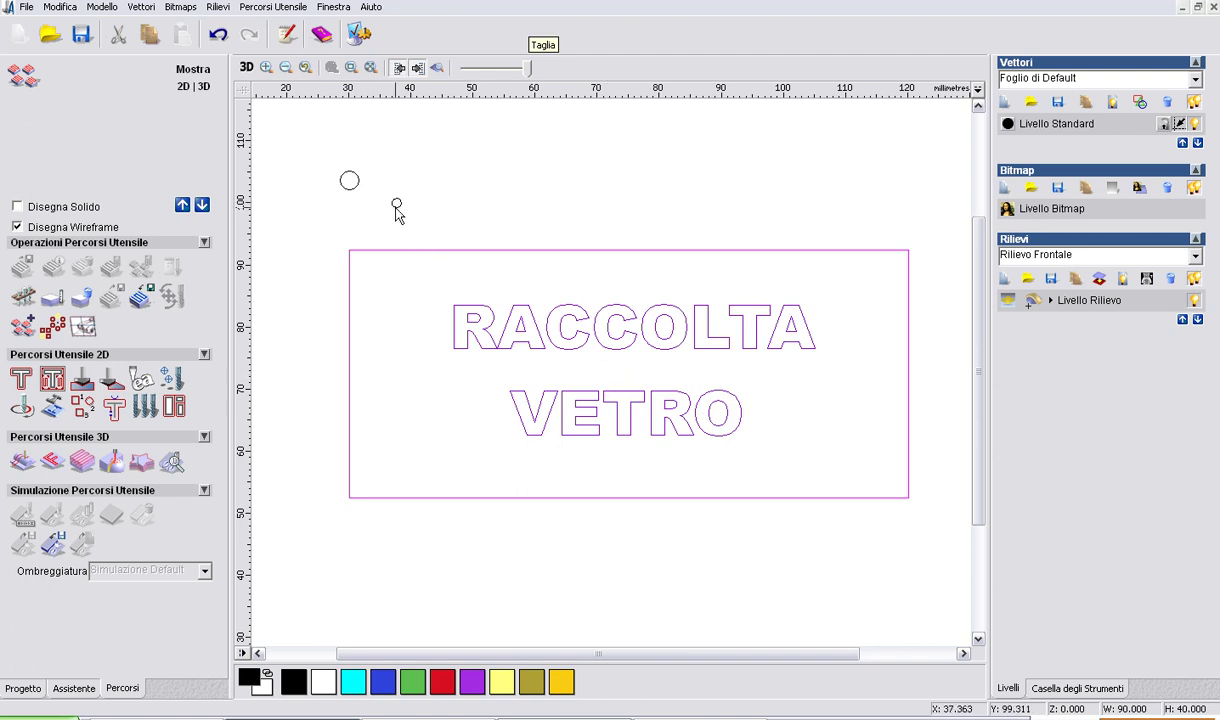
Open the Incisione Automatica settings and set Profondità Finale to 3.
click(141, 389)
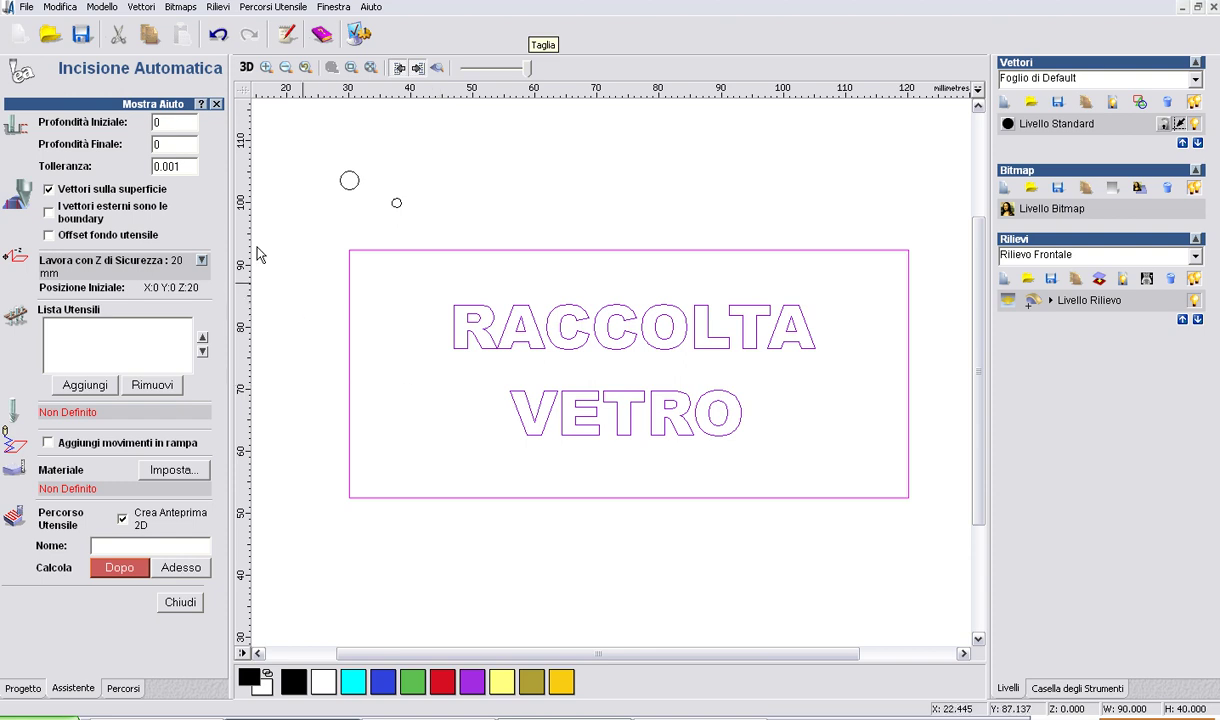
double_click(164, 143)
text(3)
Add End Mill 3 mm, then End Mill 1.5 mm, from the tool database to the engraving tool list.
click(86, 386)
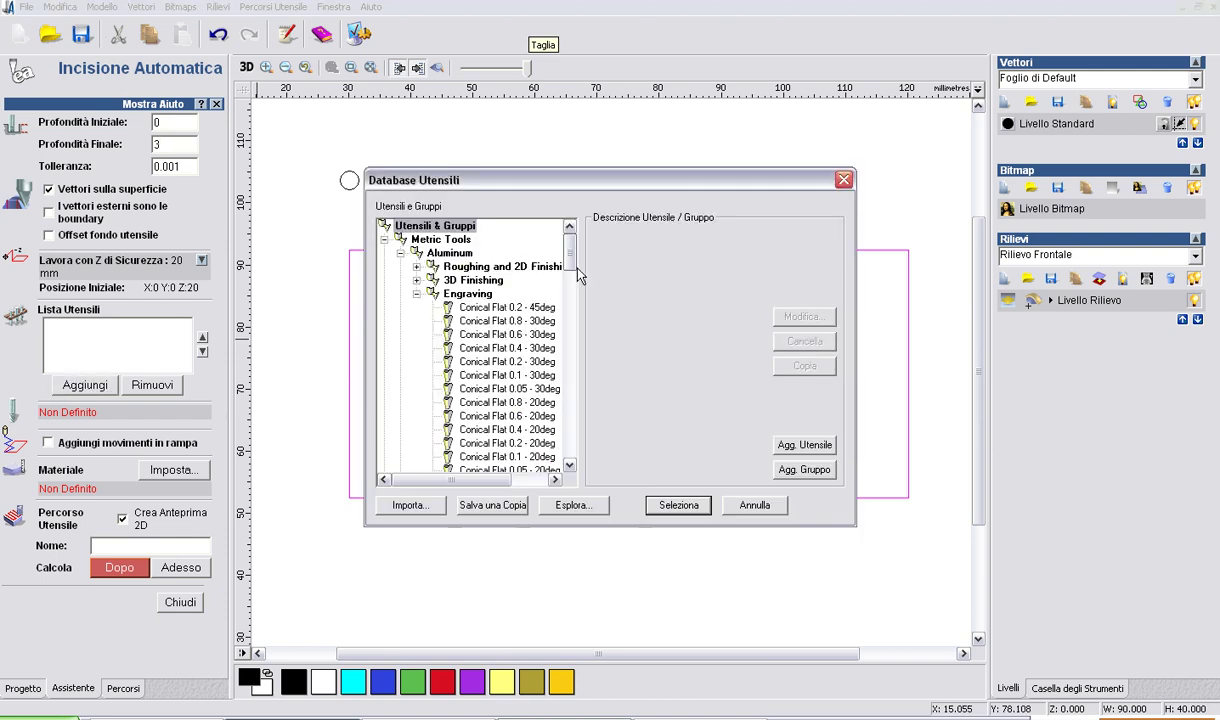
drag(569, 248, 571, 302)
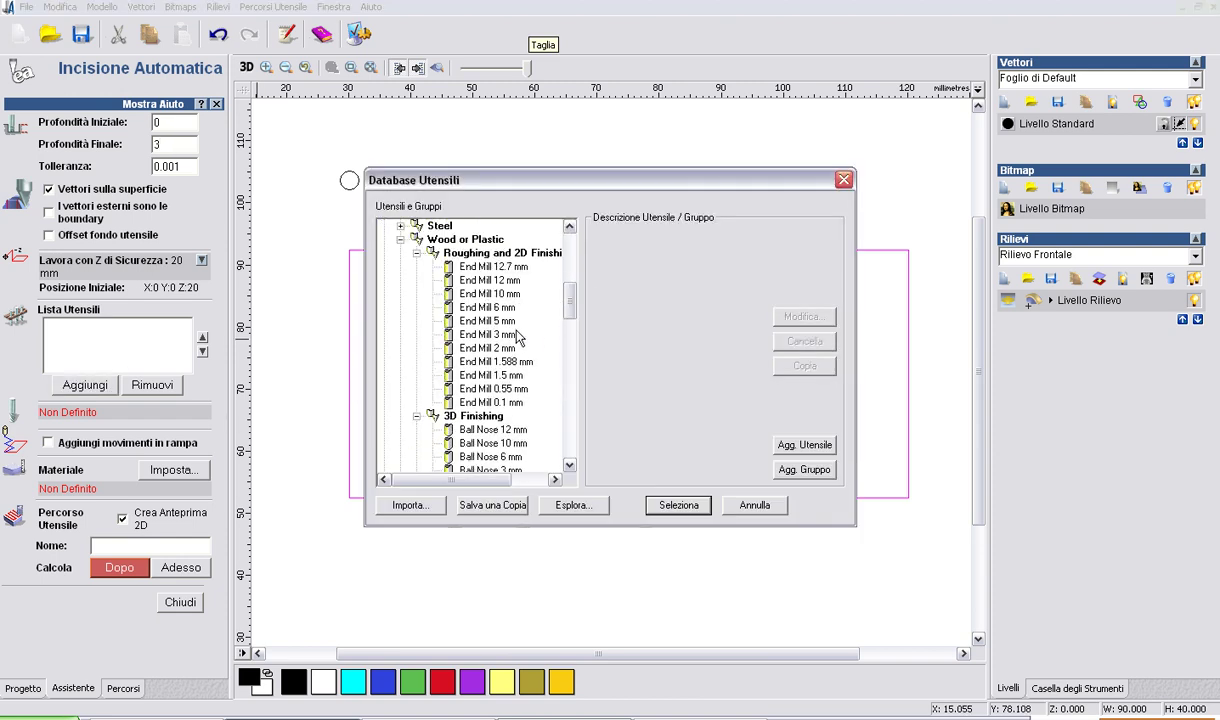
click(490, 334)
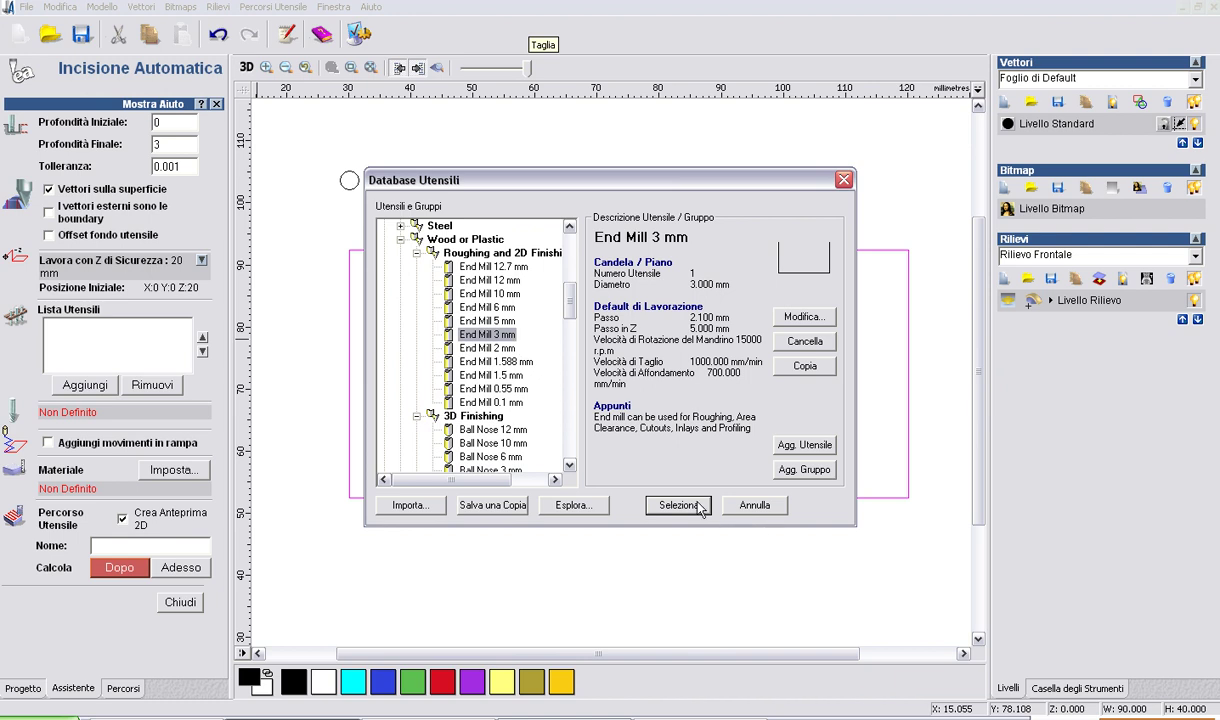
click(700, 506)
click(88, 388)
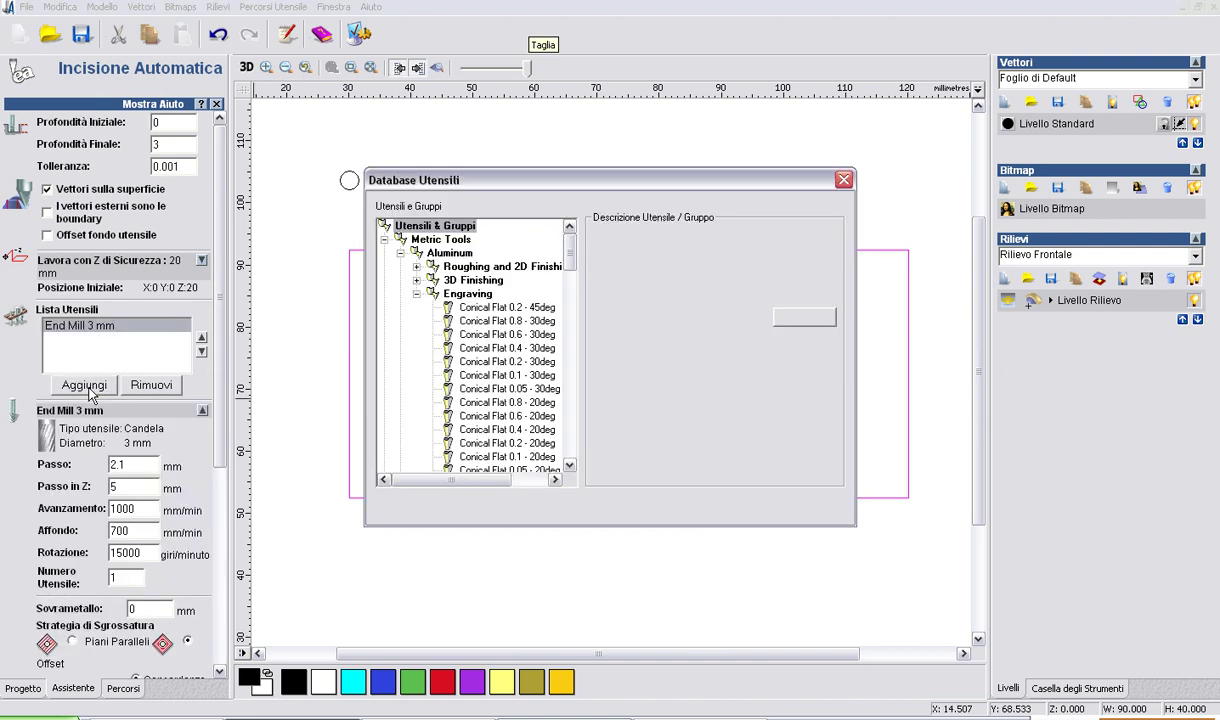
drag(569, 250, 582, 318)
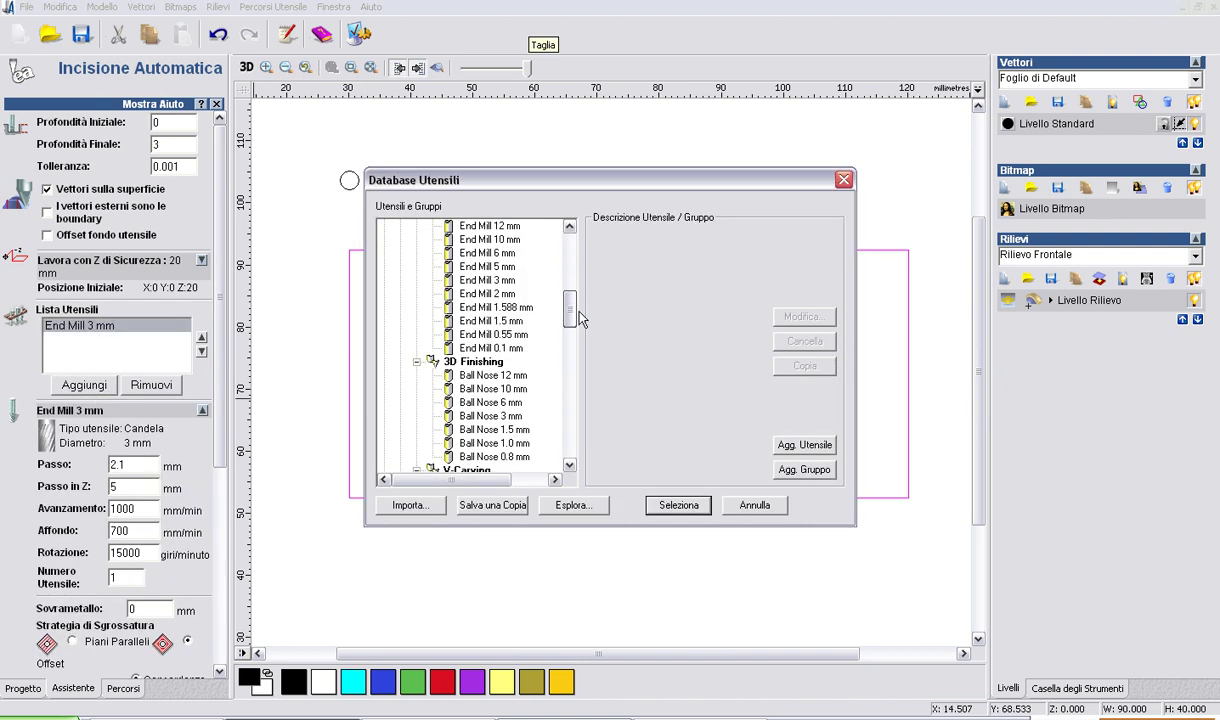
click(495, 321)
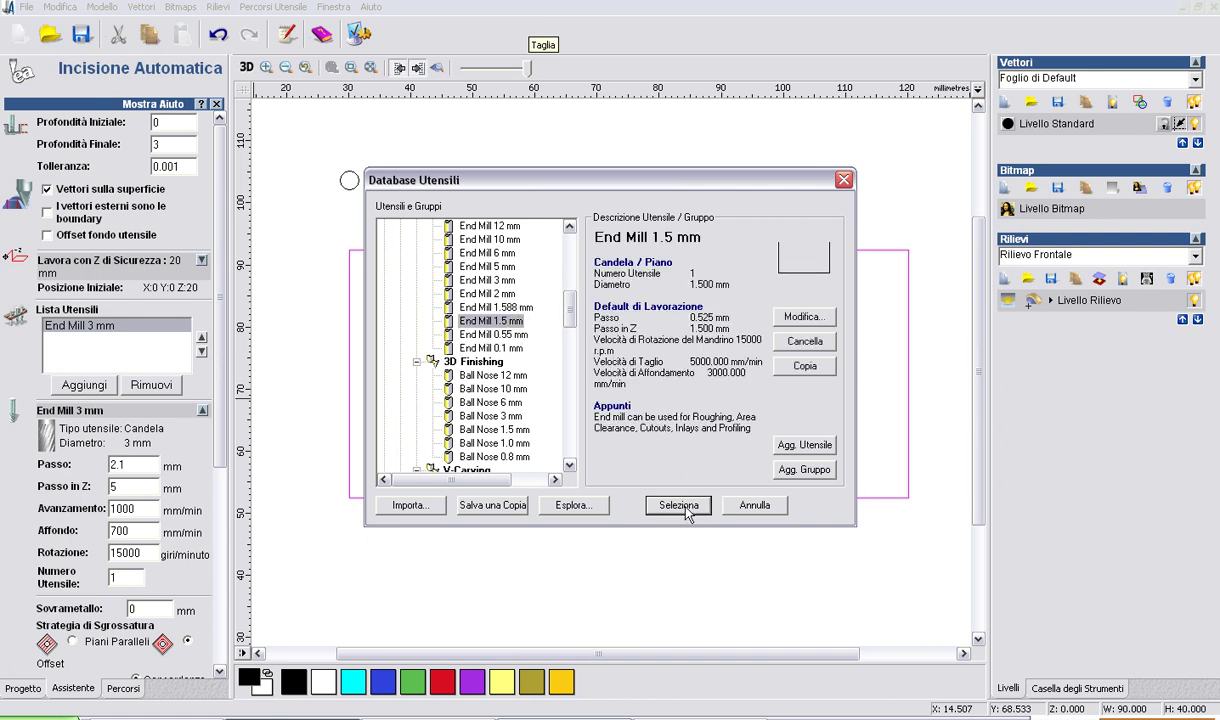
click(679, 506)
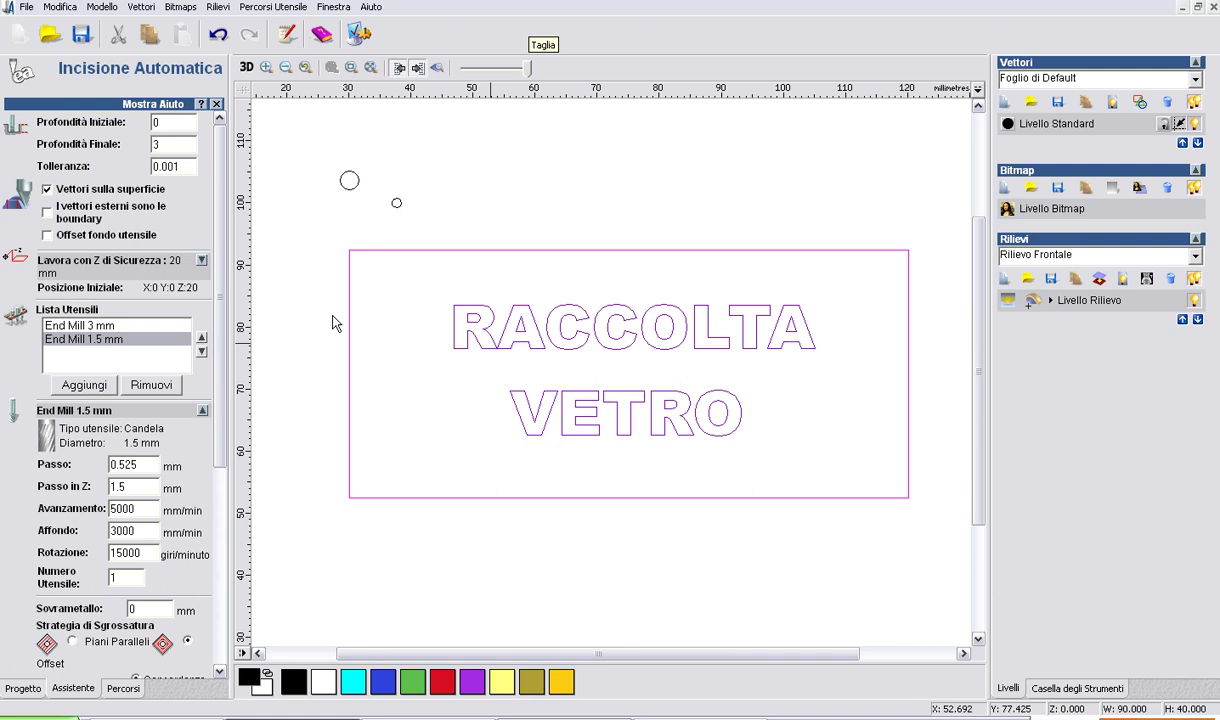
Browse the Database Utensili, inspecting the V-Bit 12 mm 60 degree and 0.13 Flat Conical tools.
click(92, 386)
drag(571, 272, 587, 347)
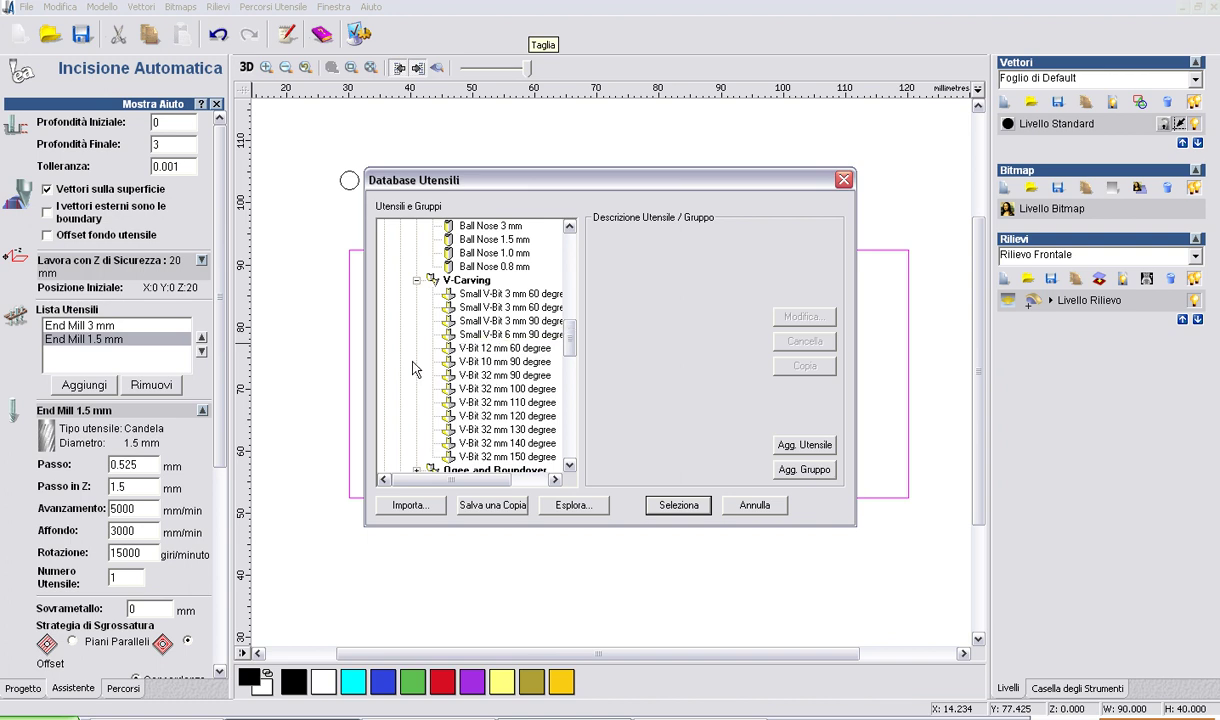
click(510, 349)
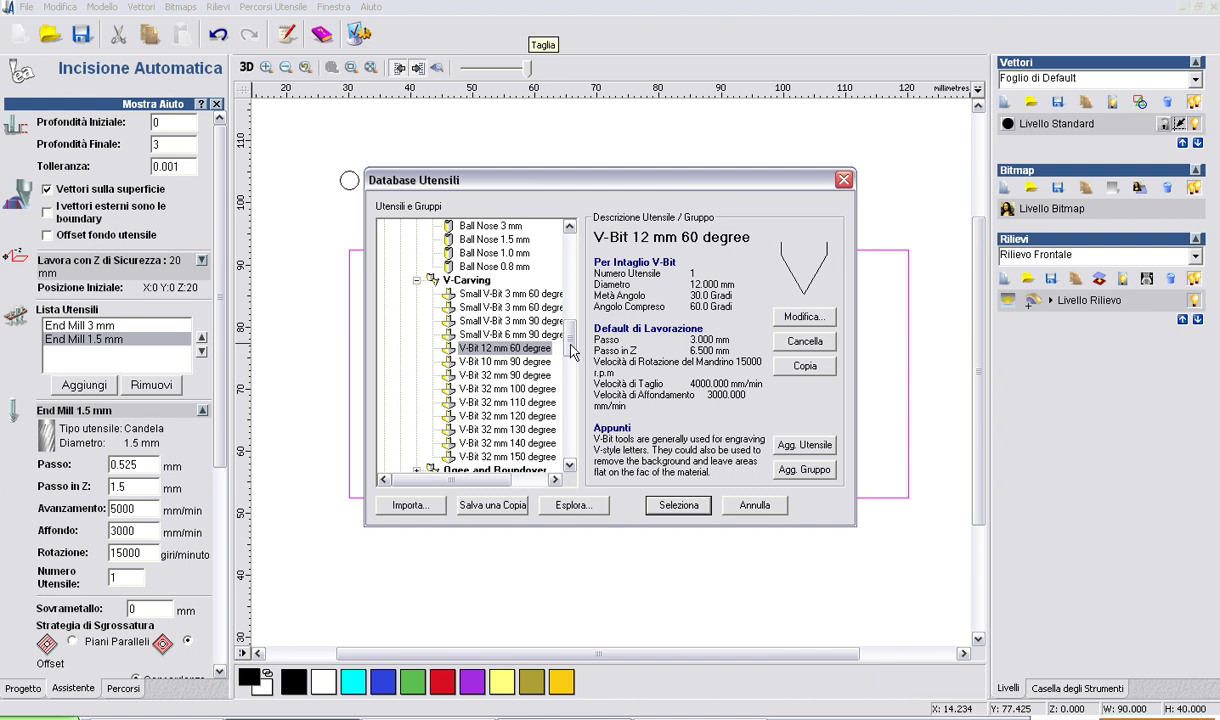
drag(571, 350, 572, 360)
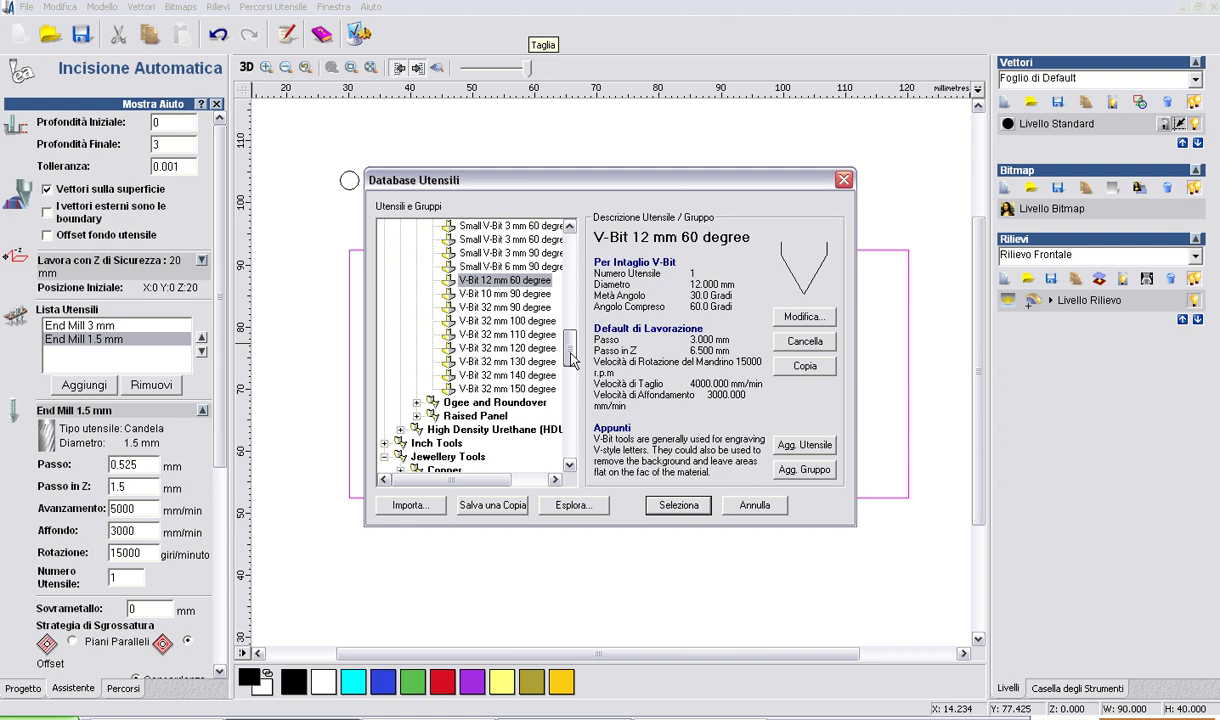
scroll(470, 340, down, 3)
scroll(460, 325, down, 2)
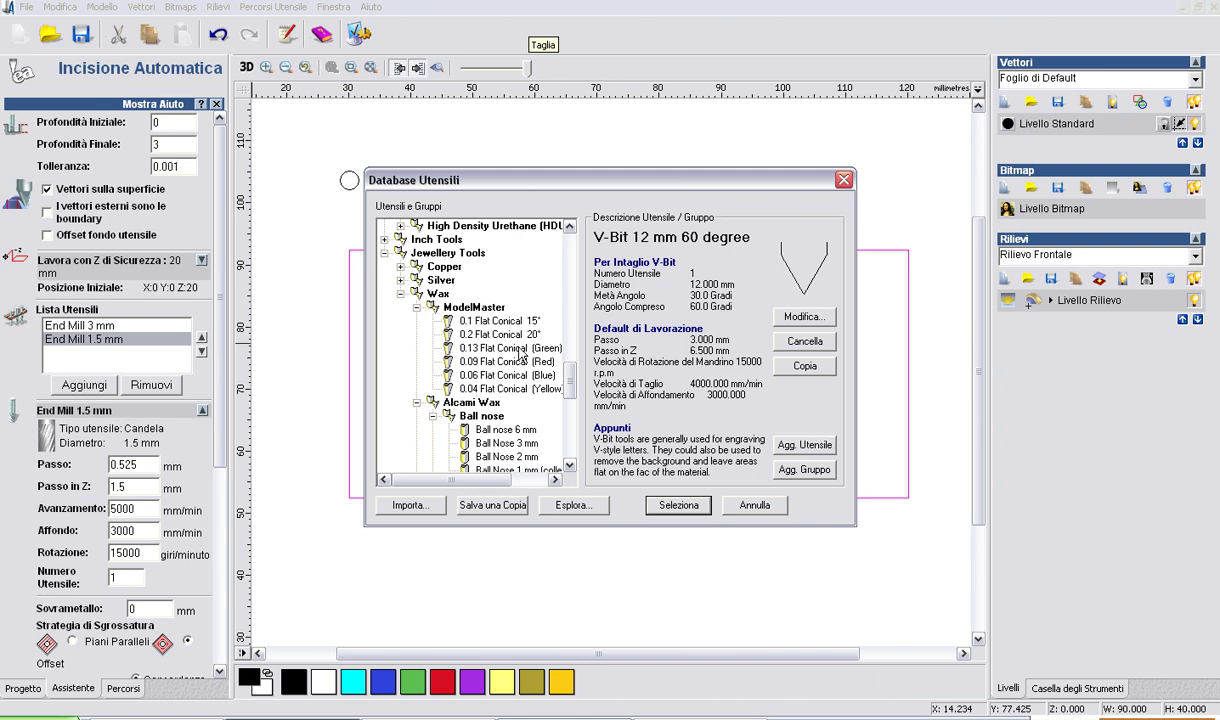
click(497, 350)
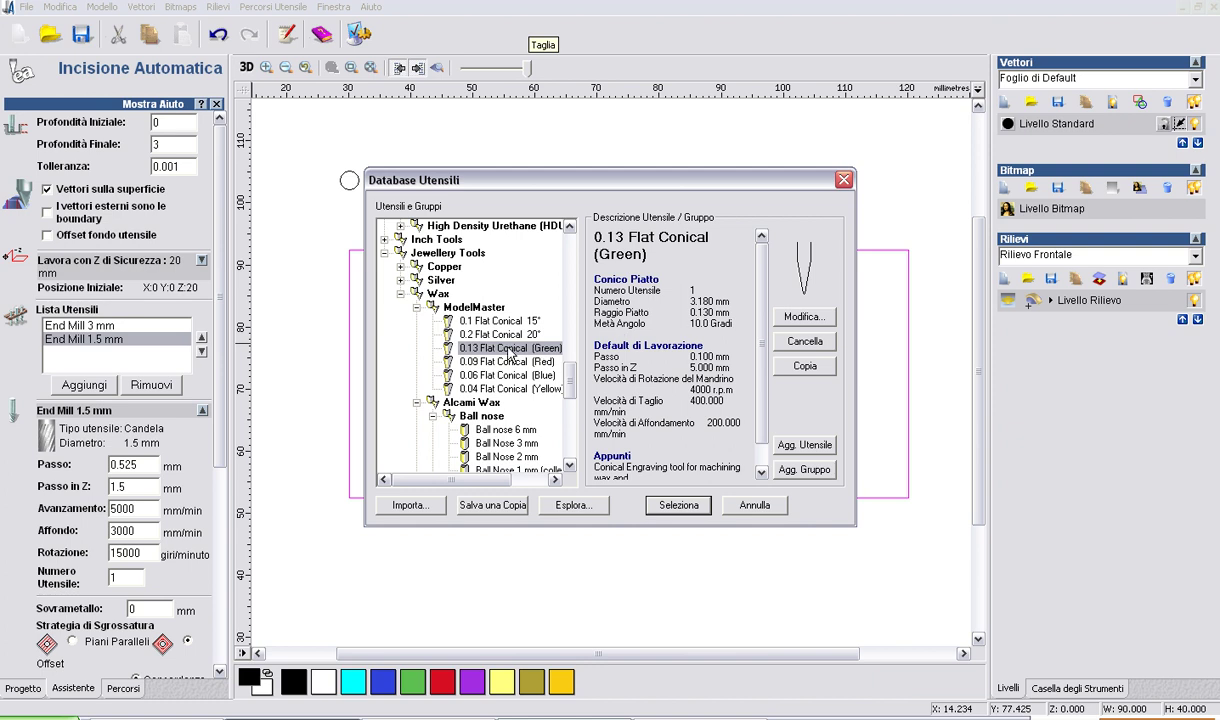
scroll(572, 352, up, 2)
scroll(572, 352, up, 2)
scroll(572, 355, up, 2)
scroll(572, 355, up, 1)
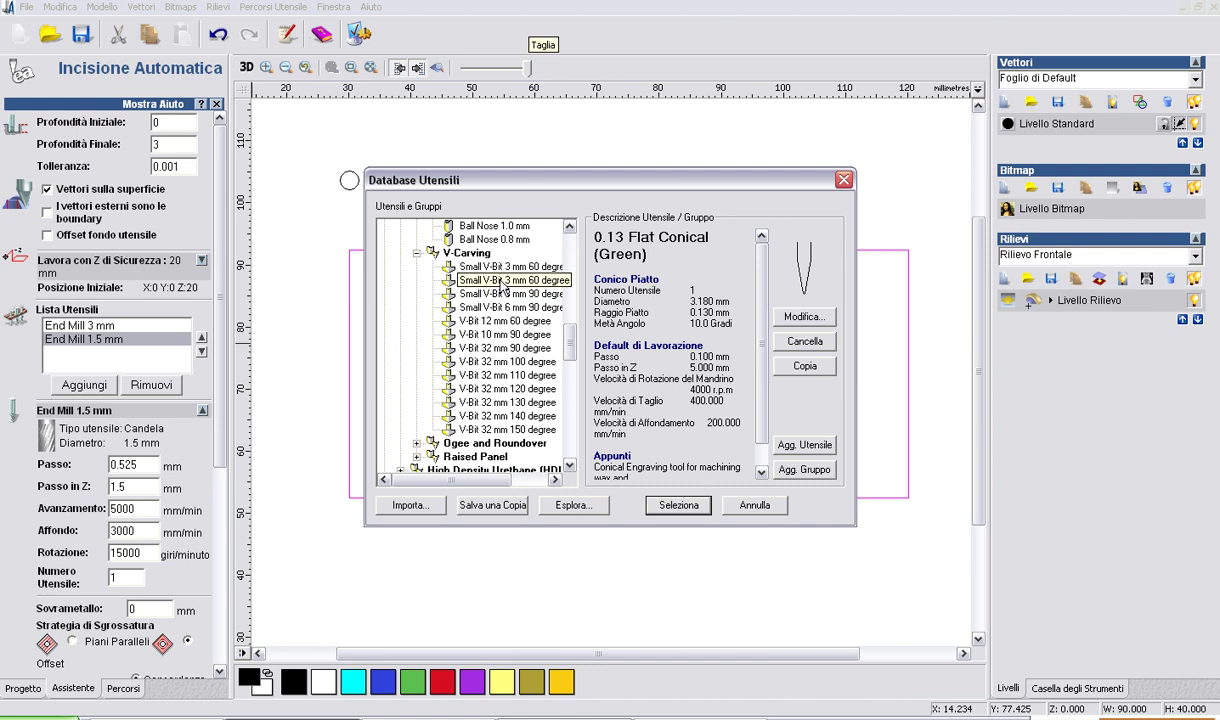
Choose the Small V-Bit 3 mm 60 degree and add it as the third engraving tool.
click(503, 281)
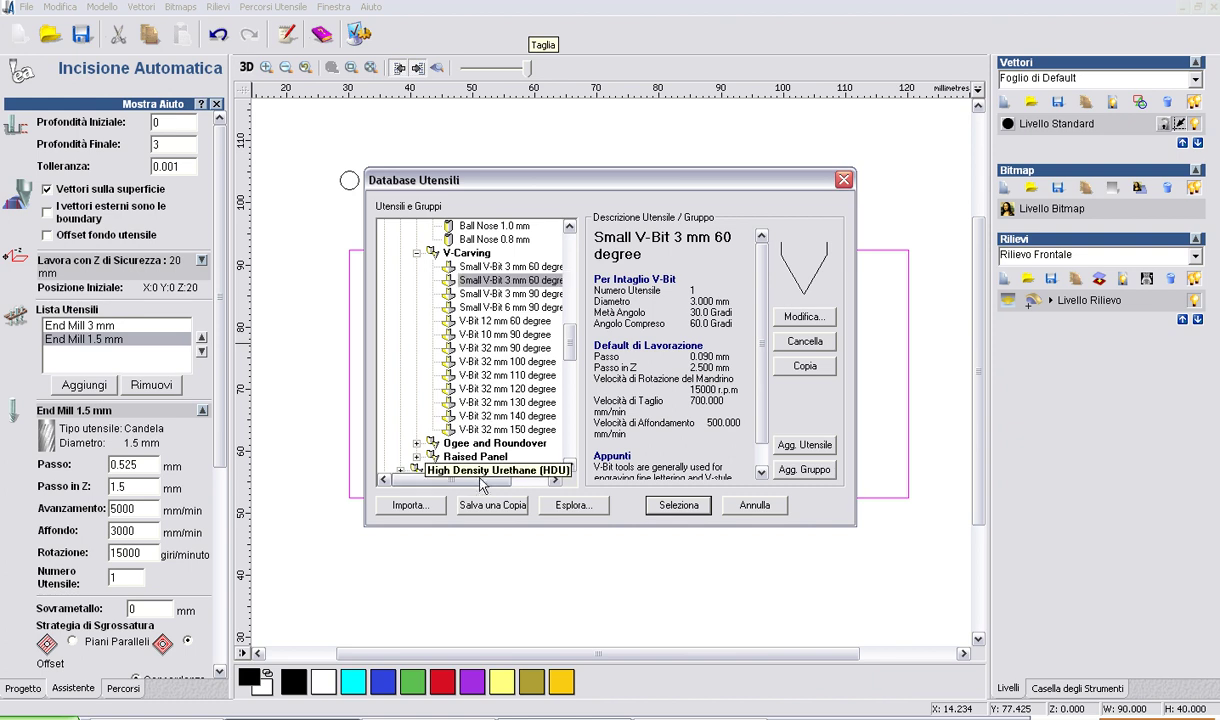
drag(462, 479, 503, 483)
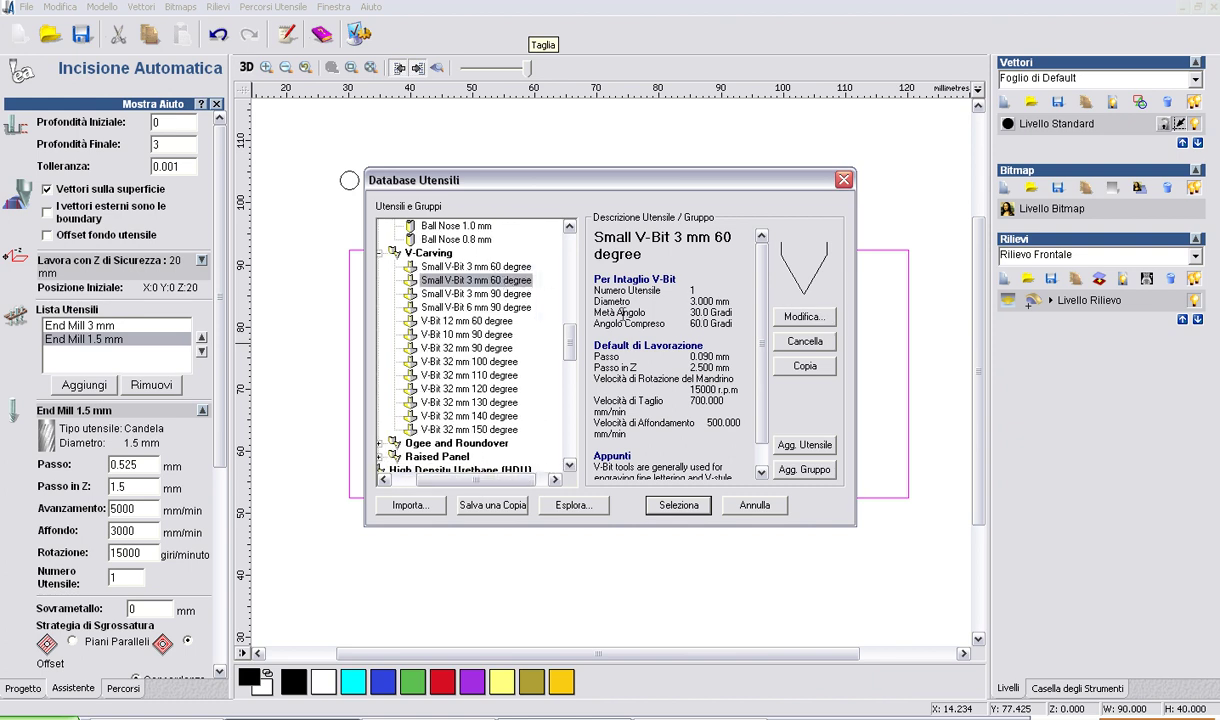
click(503, 268)
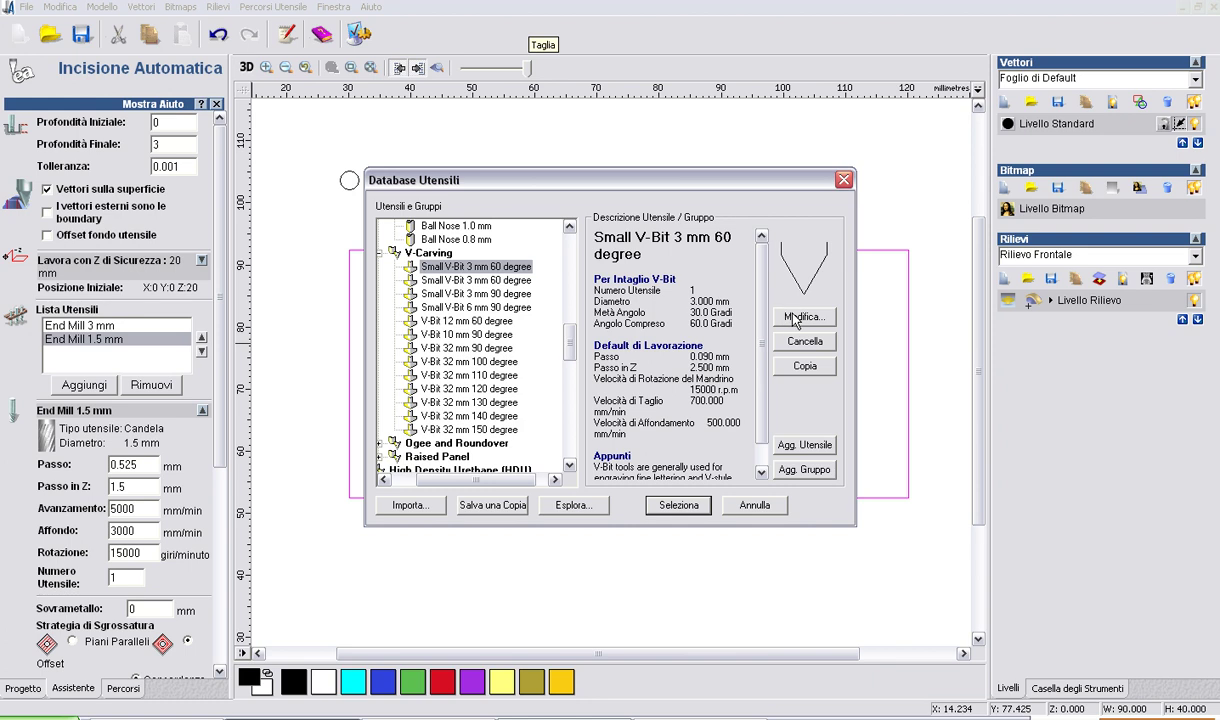
click(662, 507)
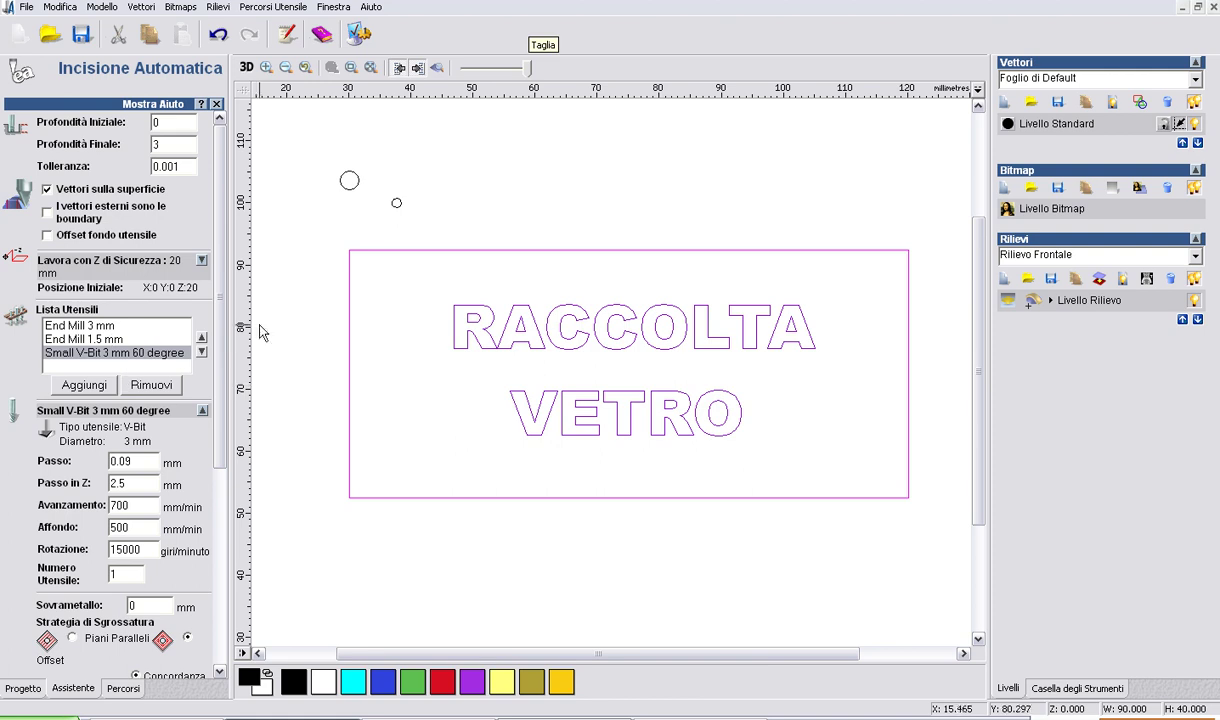
drag(220, 333, 227, 447)
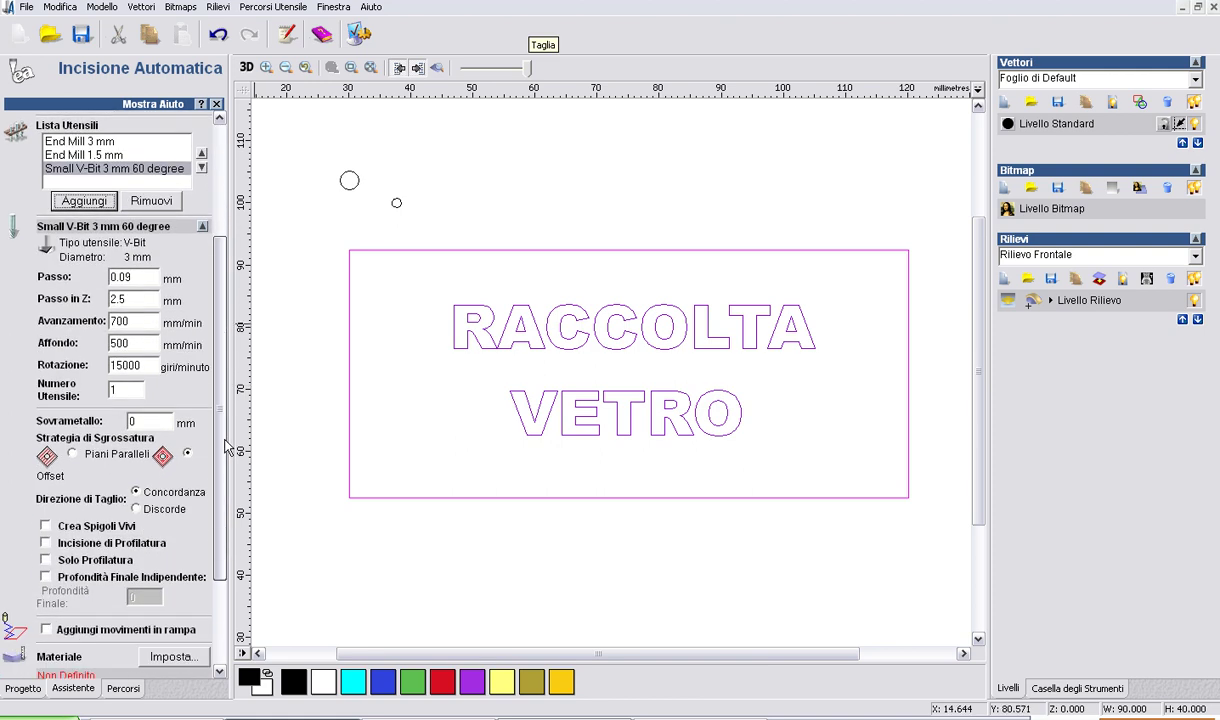
Scroll through the Incisione Automatica parameters for the V-bit, ending on the POWERSTRIKE project.
drag(227, 447, 229, 478)
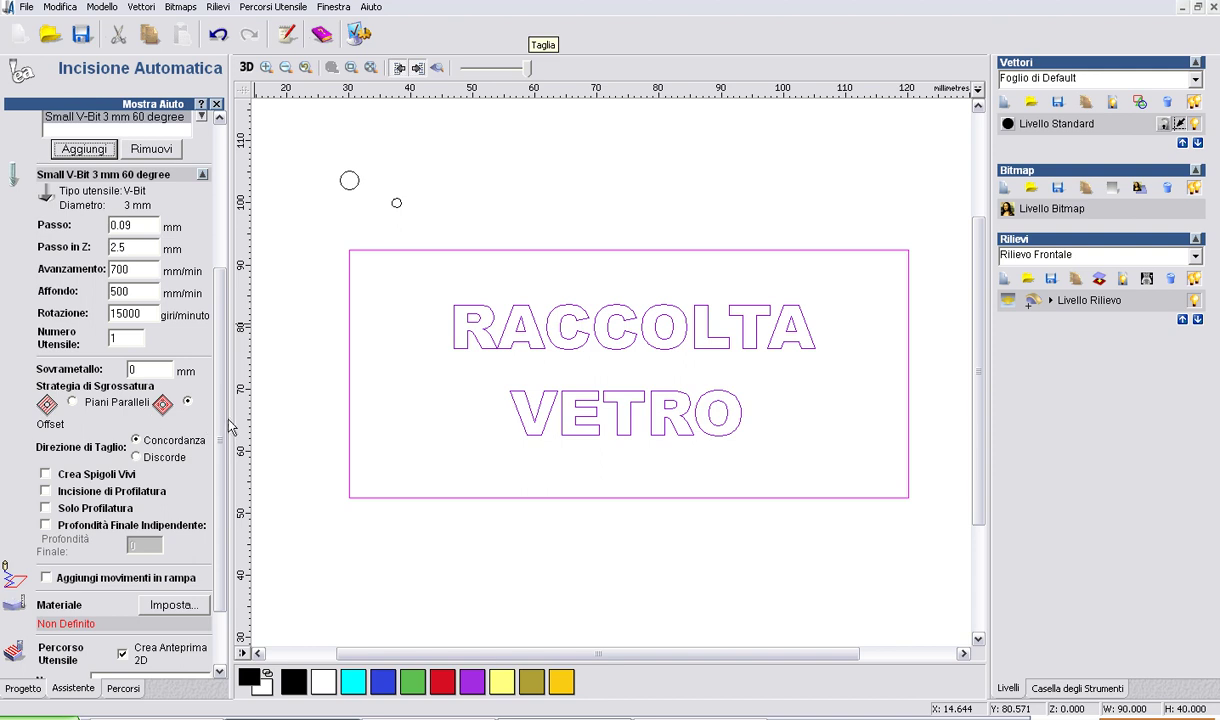
drag(222, 426, 218, 492)
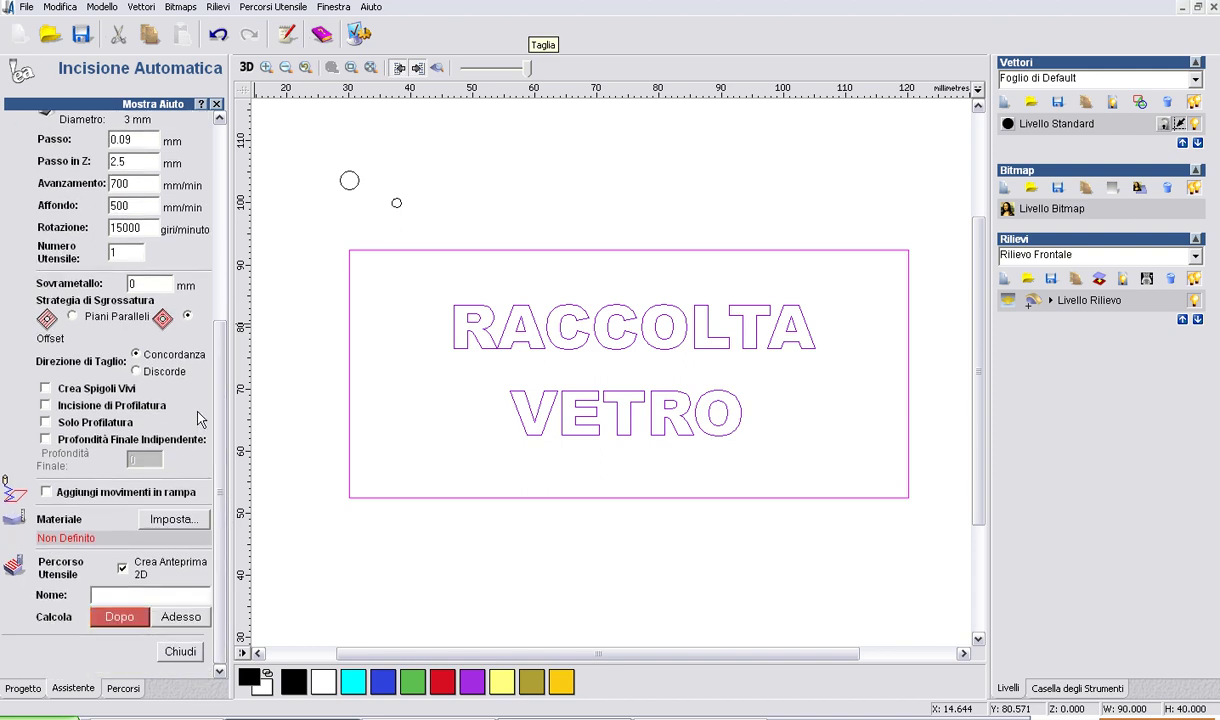
drag(215, 395, 226, 207)
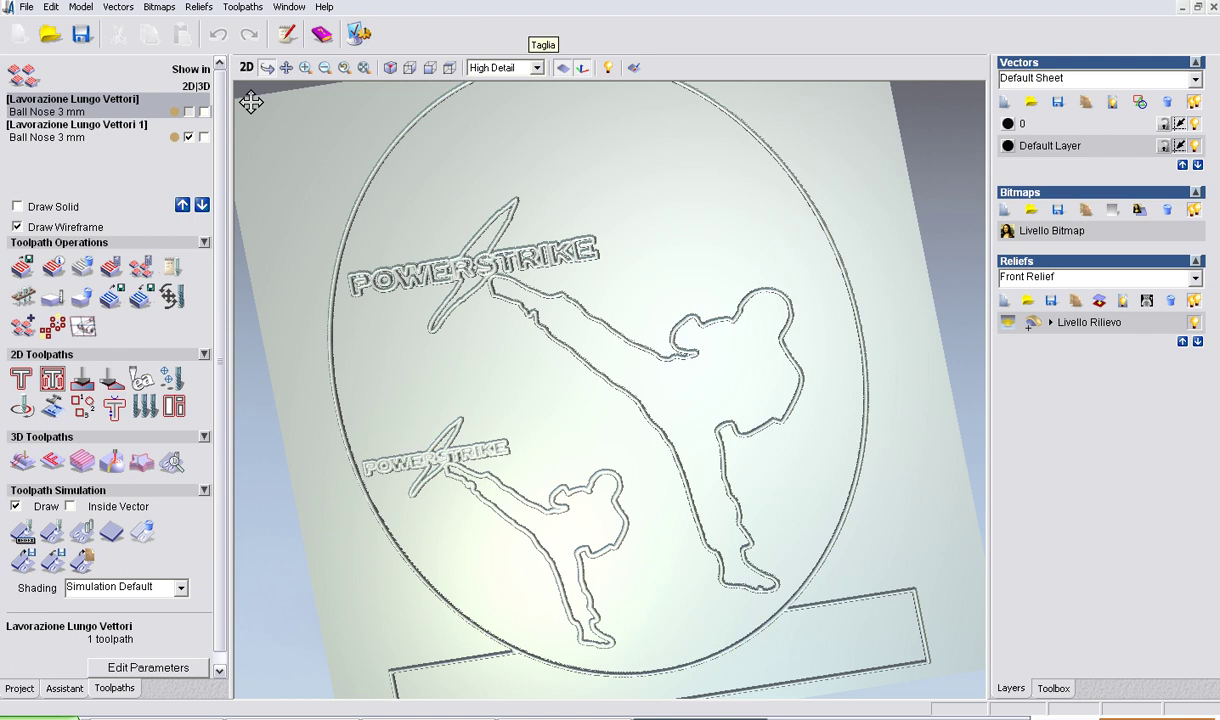
Check the POWERSTRIKE project's engraving settings, then minimise it and restore the RACCOLTA VETRO project.
click(140, 378)
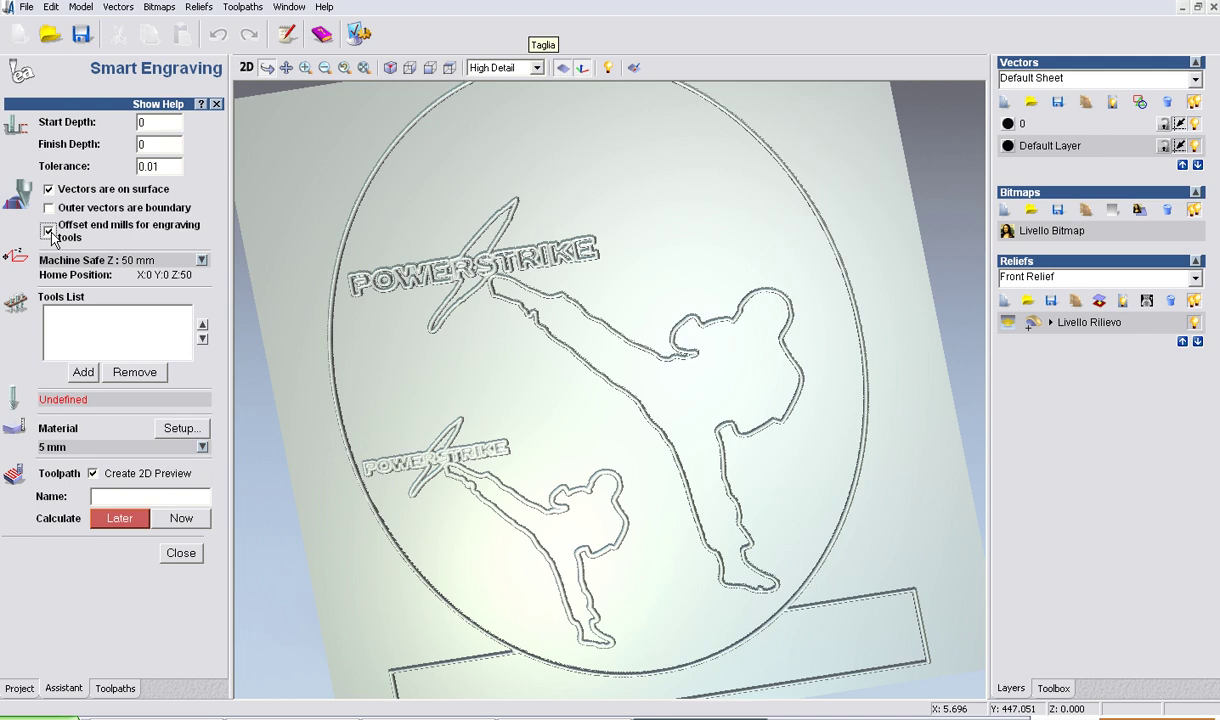
click(1182, 7)
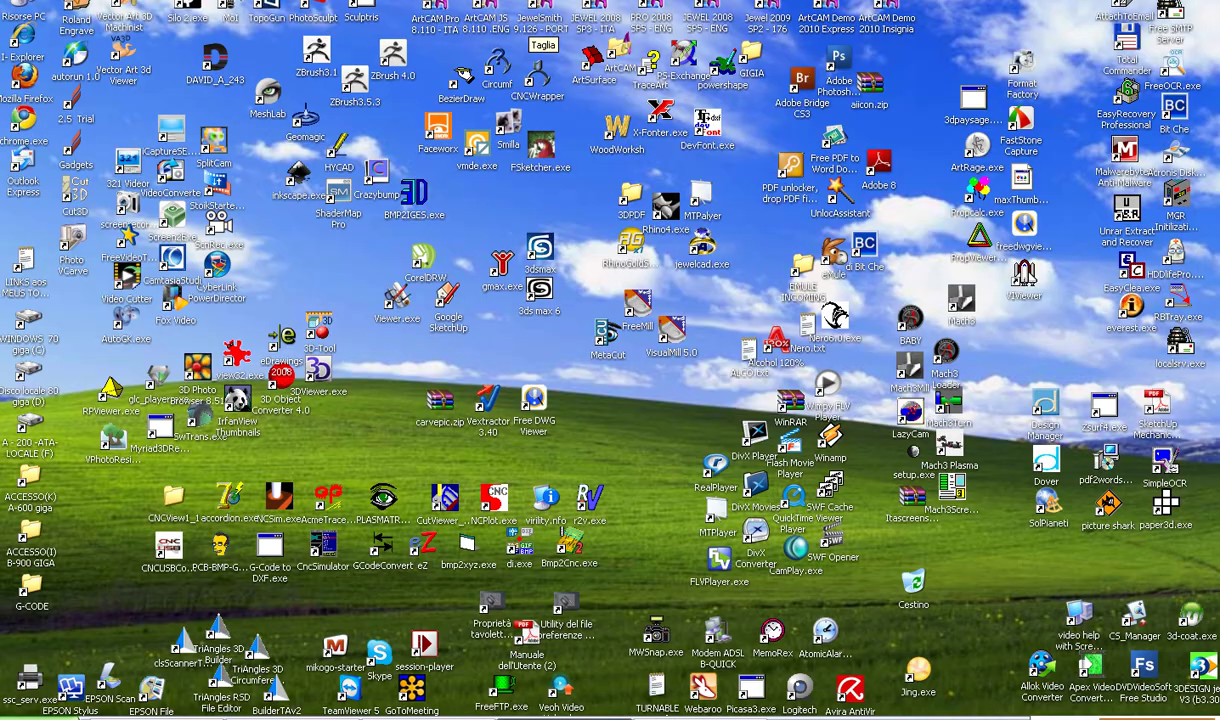
click(430, 717)
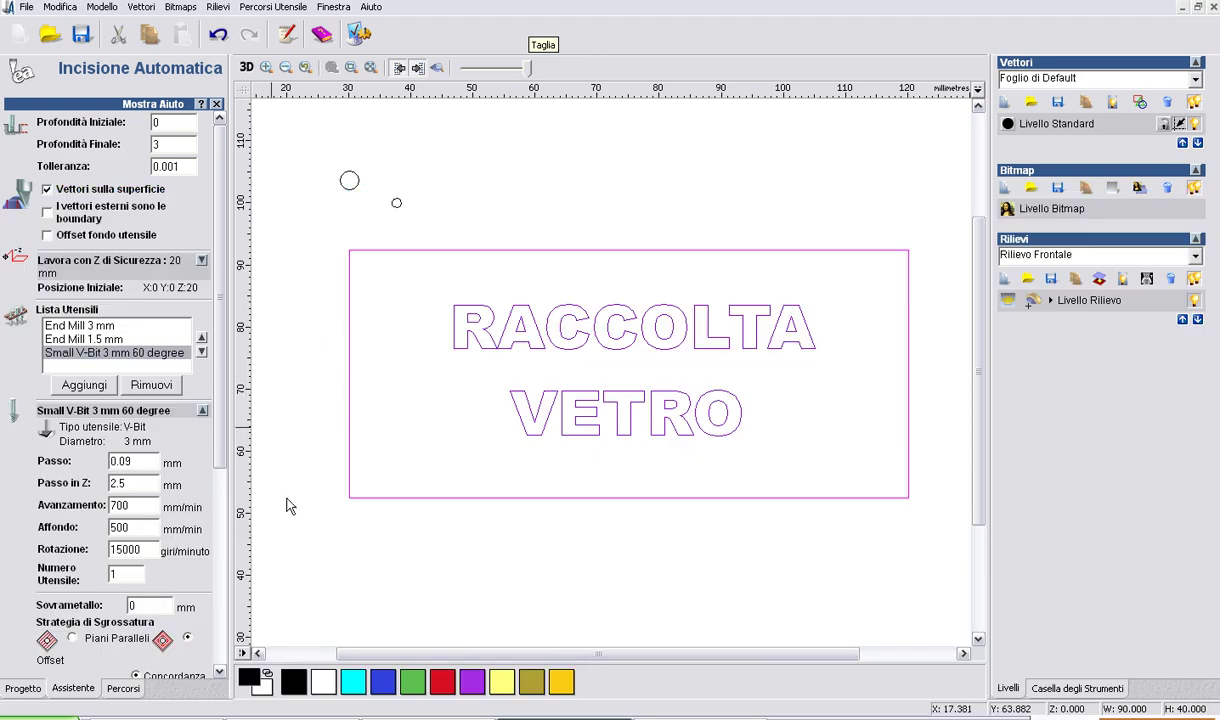
Enable Offset fondo utensile and set the End Mill 3 mm Sovrametallo to 0.1 mm.
click(45, 237)
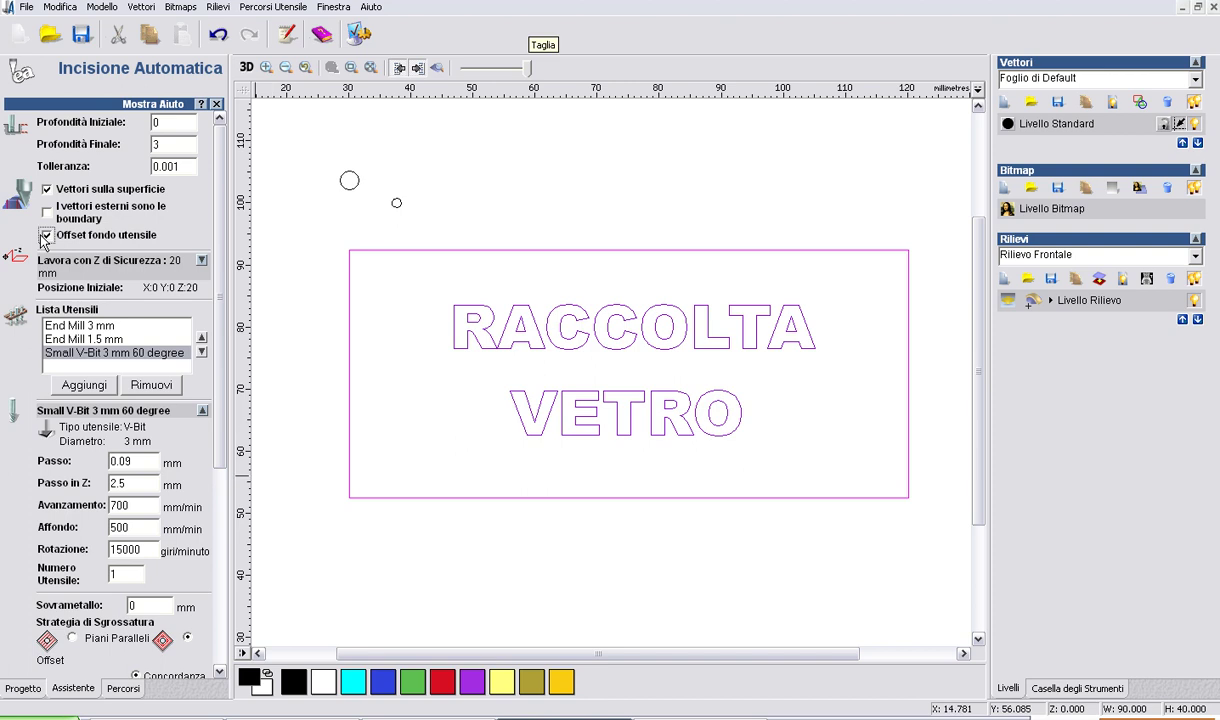
click(84, 327)
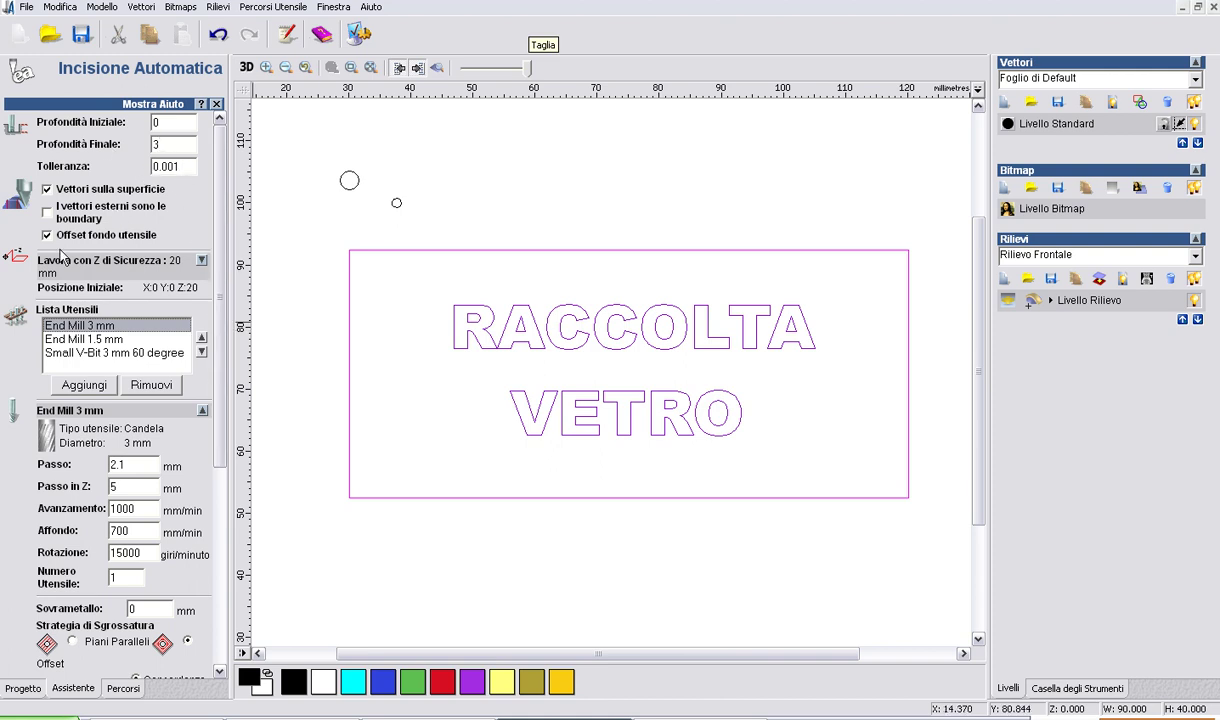
scroll(213, 415, down, 1)
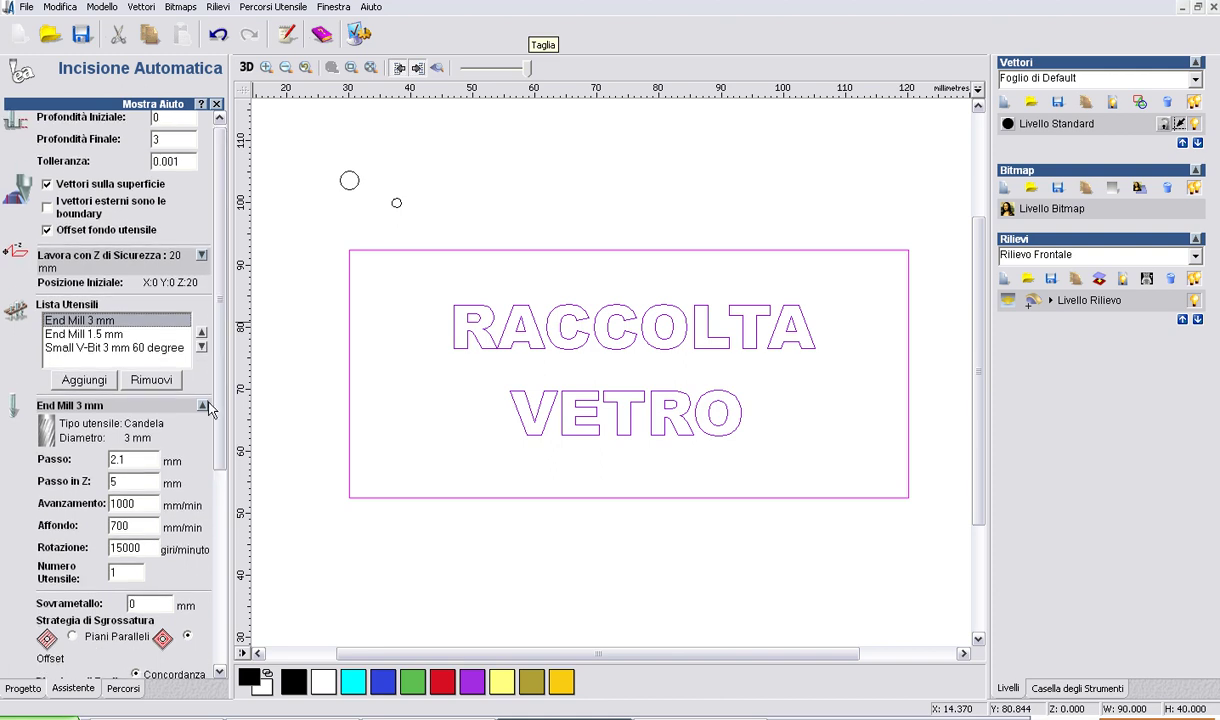
click(205, 405)
scroll(220, 415, down, 3)
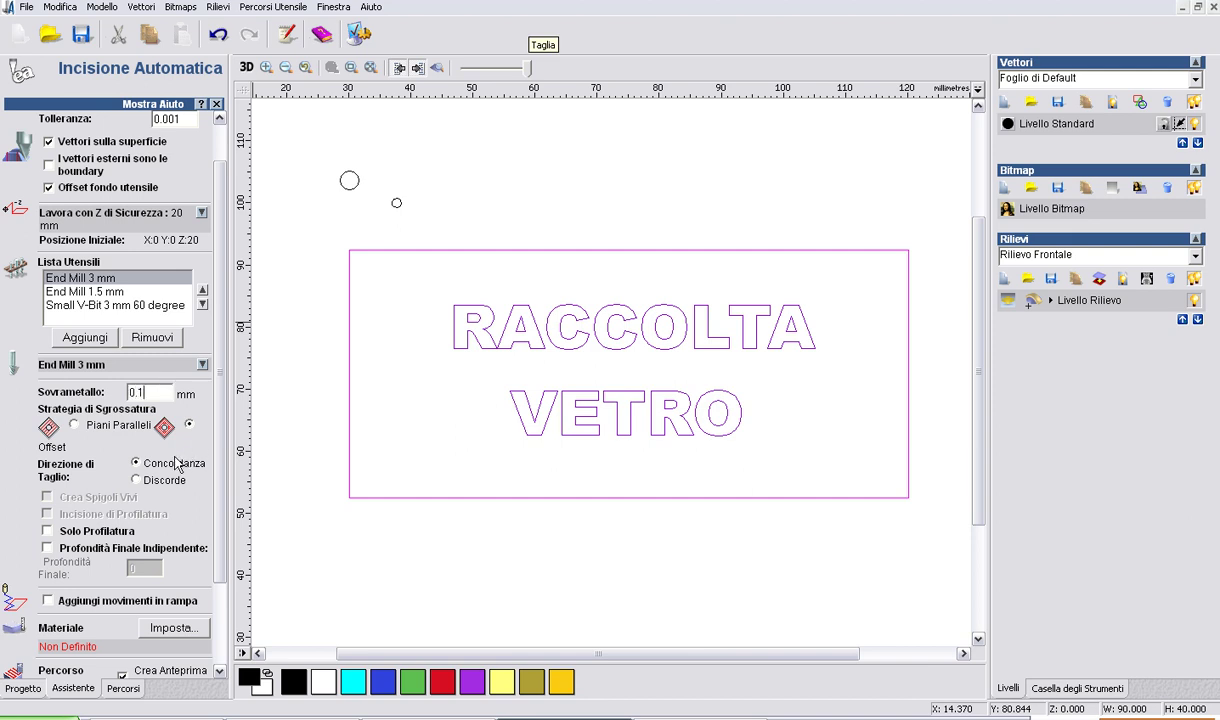
scroll(176, 463, down, 3)
scroll(176, 463, down, 1)
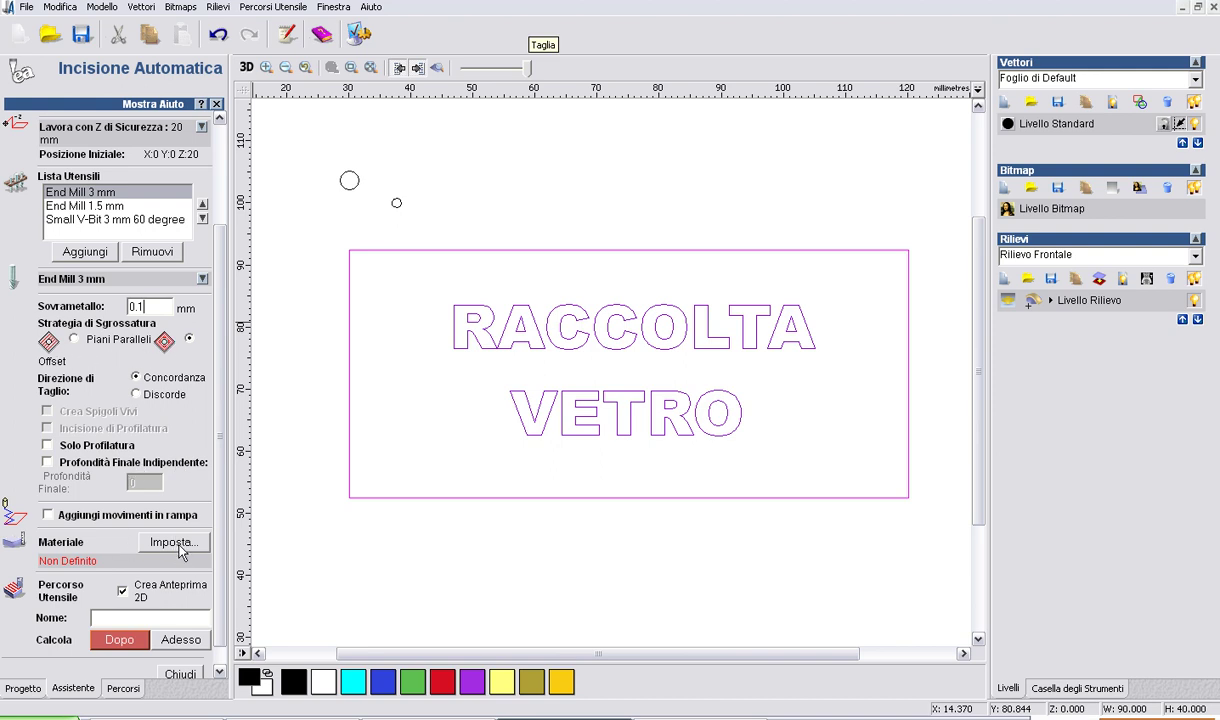
Run Calcola Adesso twice, dismissing both vector-intersection errors, then close the Incisione Automatica setup.
click(184, 641)
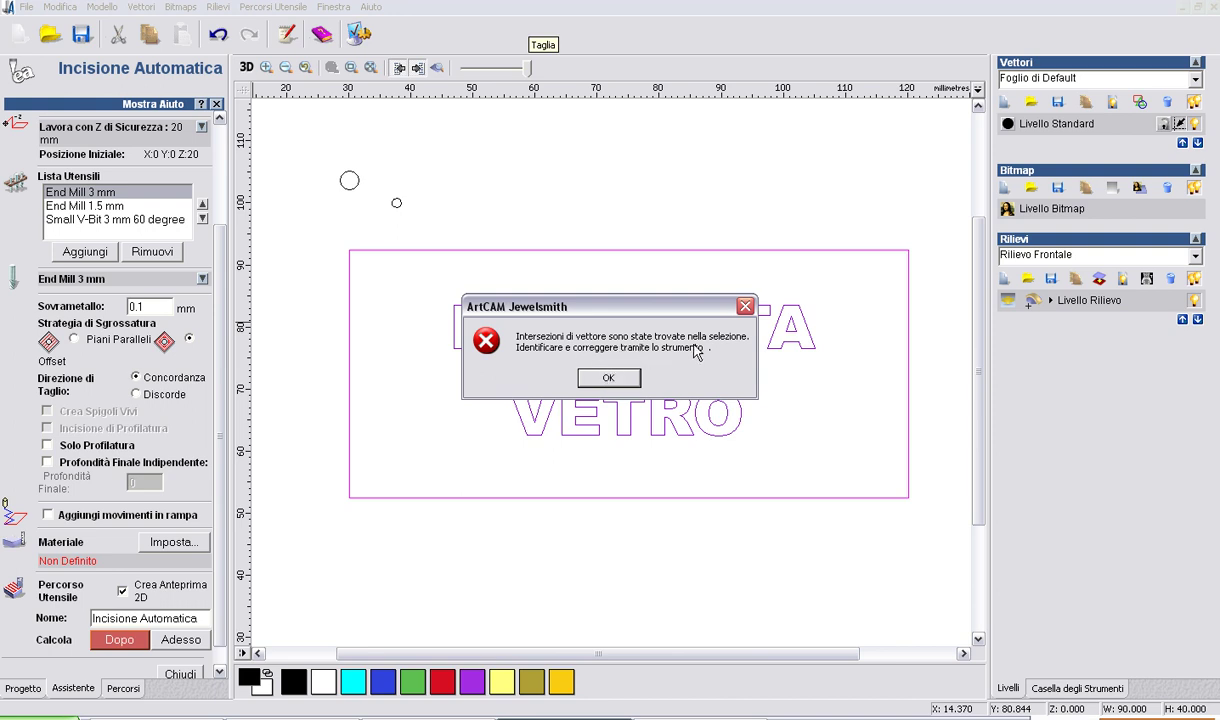
click(609, 378)
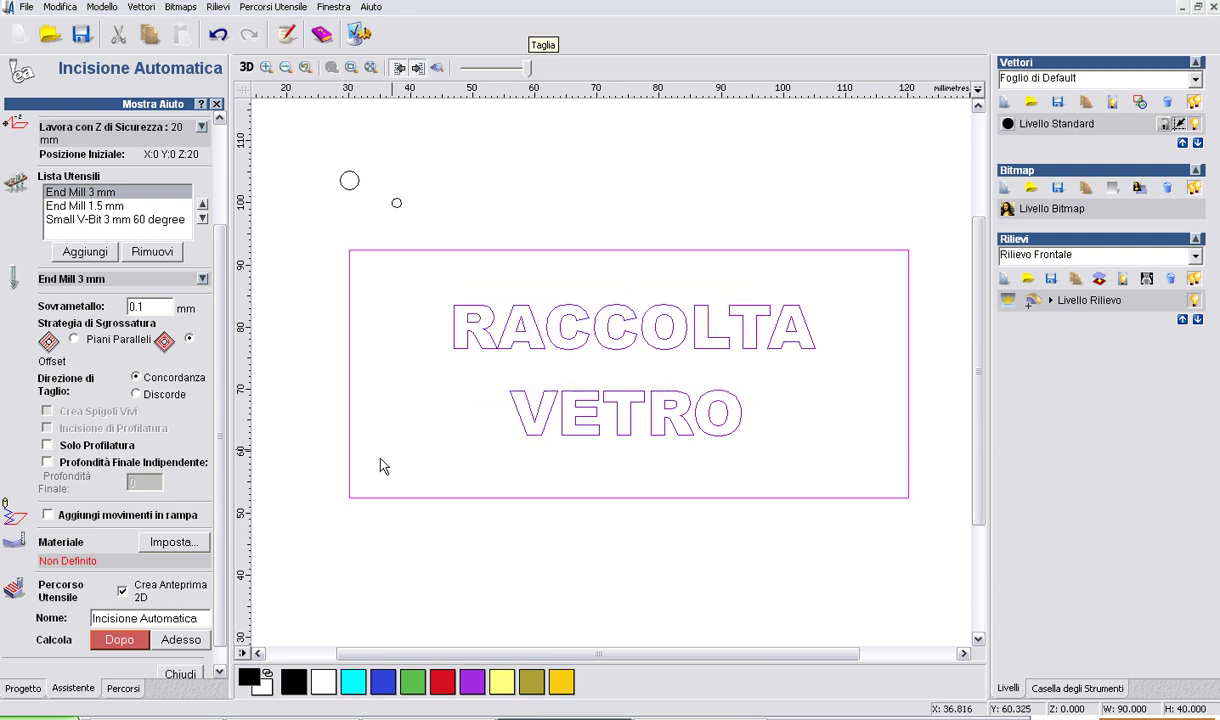
click(189, 642)
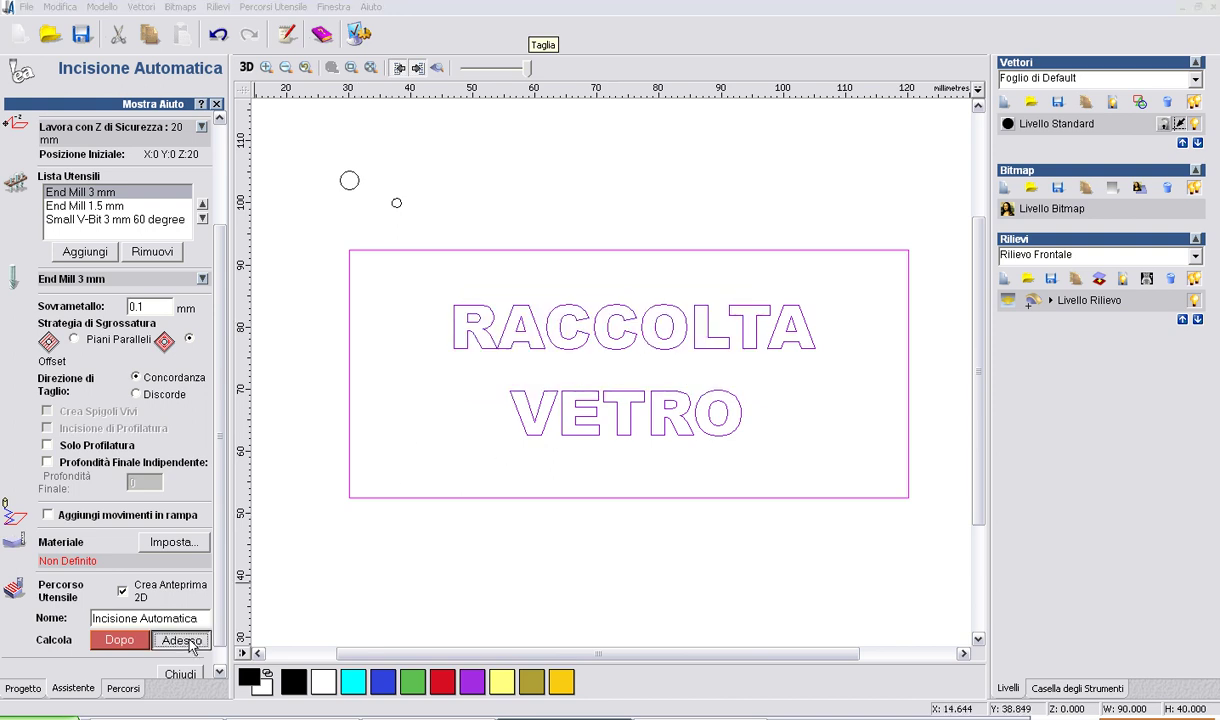
click(605, 378)
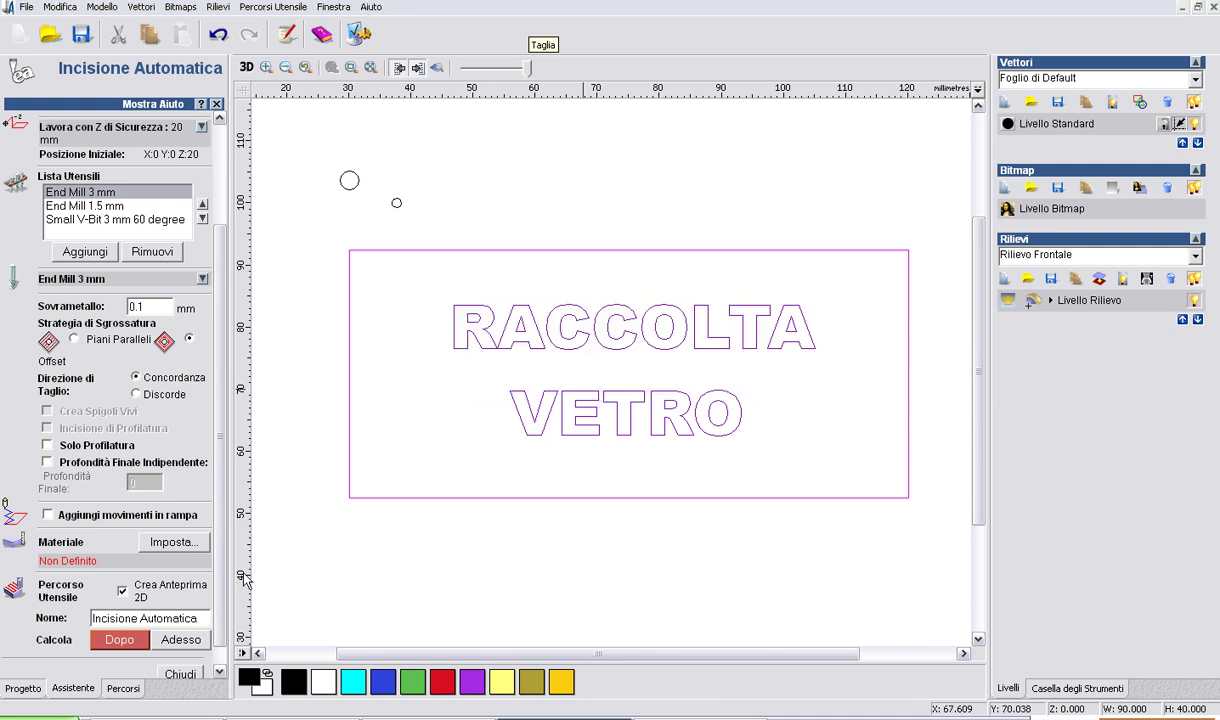
scroll(212, 598, down, 1)
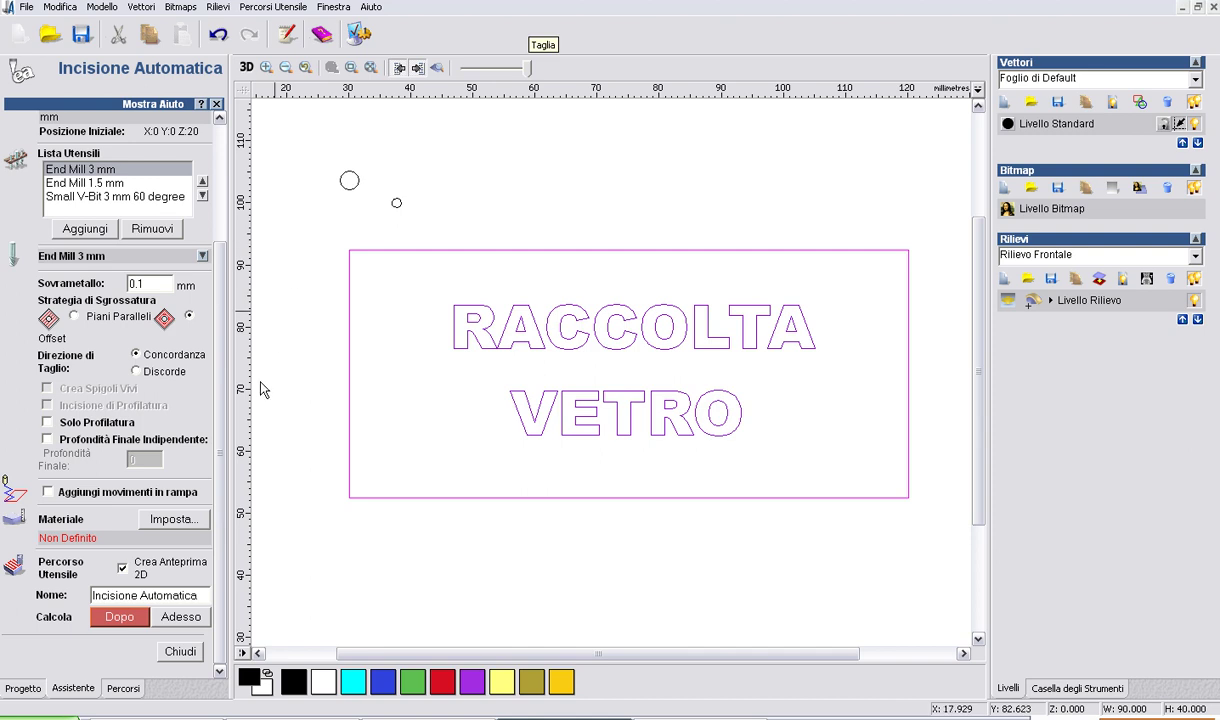
click(178, 652)
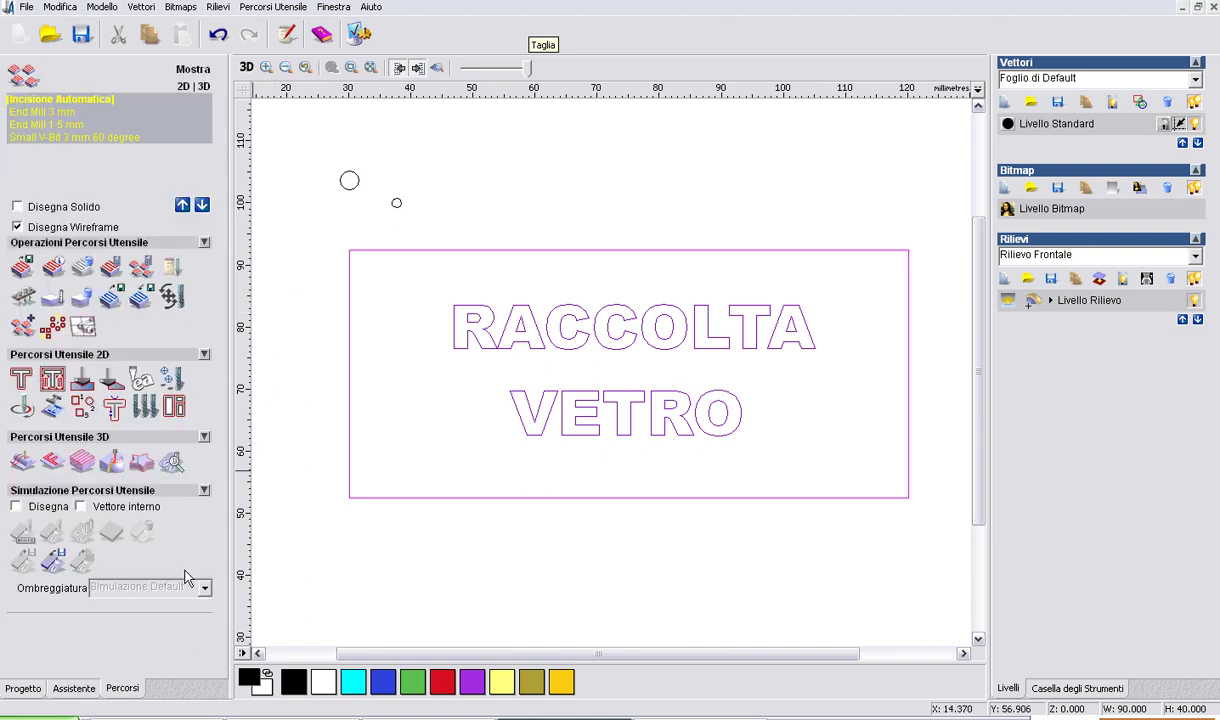
Select the RACCOLTA VETRO lettering and ungroup it with Separa tutti i gruppi in vettori.
click(72, 689)
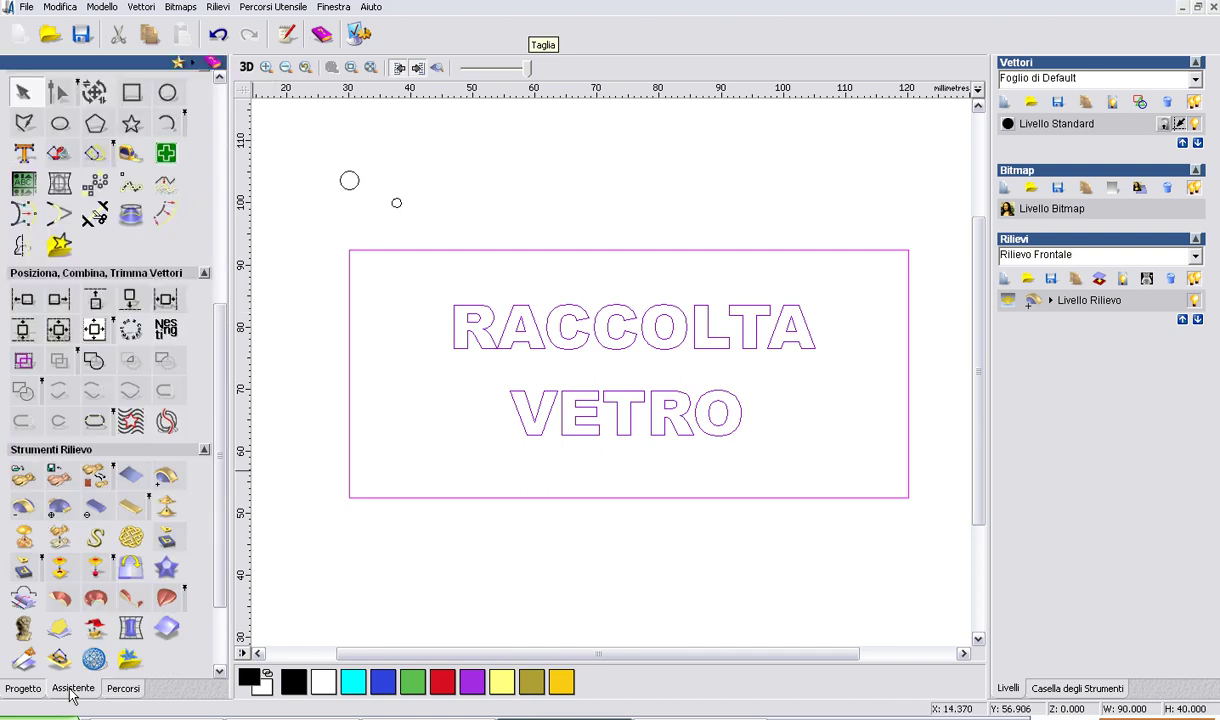
drag(422, 283, 855, 470)
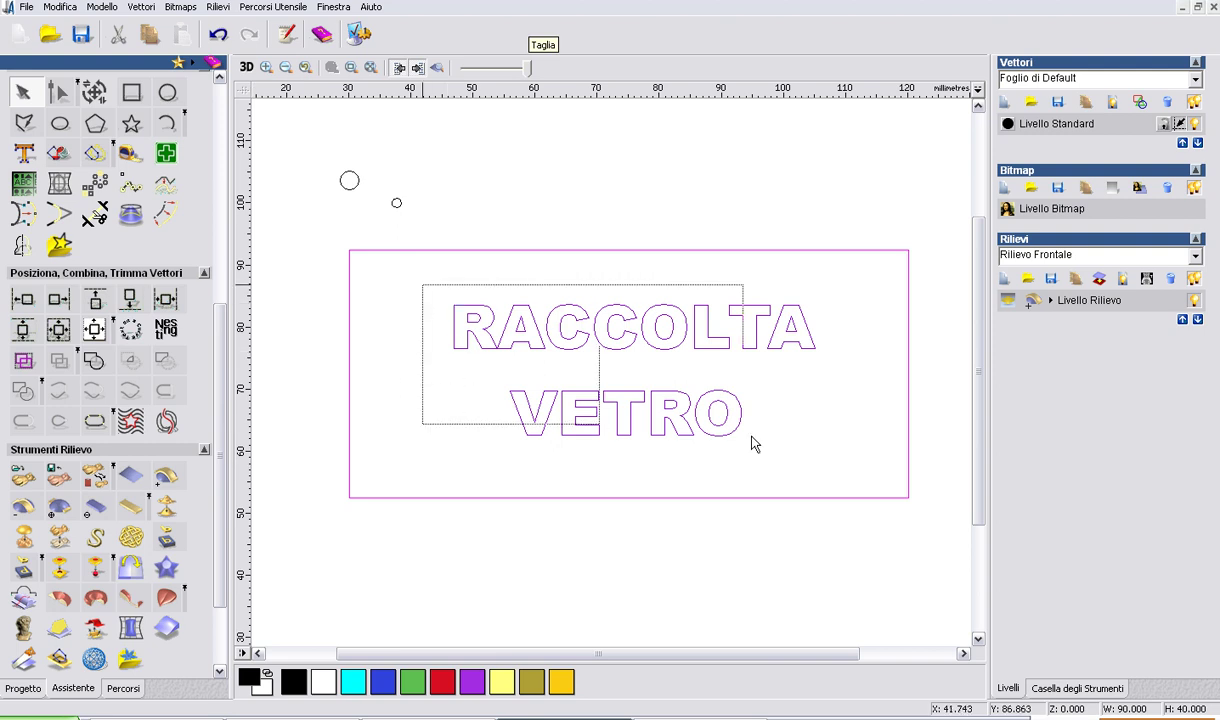
scroll(855, 470, up, 1)
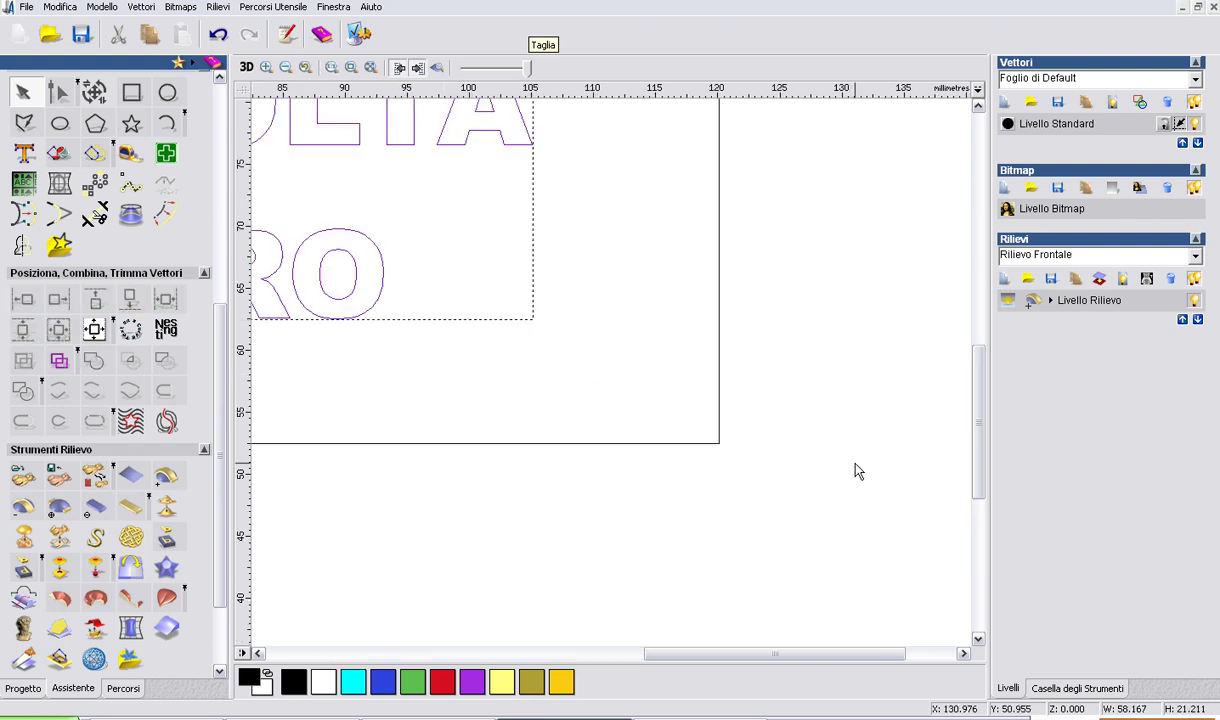
scroll(790, 510, down, 1)
scroll(784, 527, down, 1)
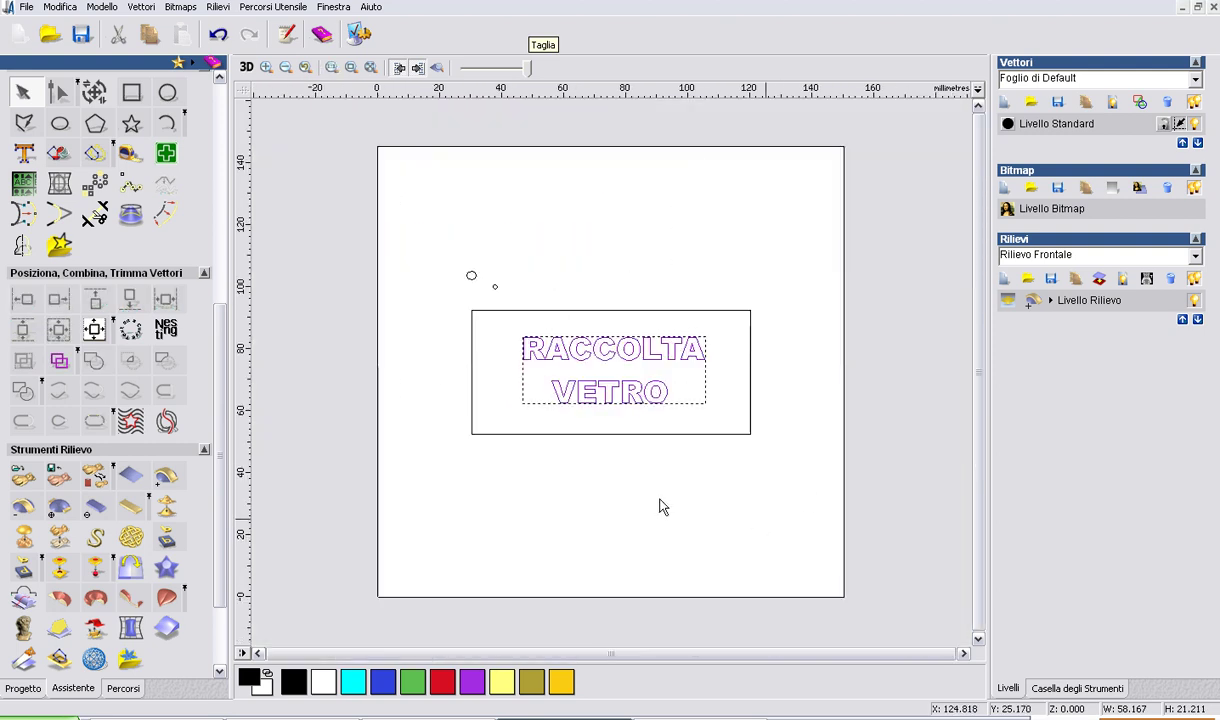
drag(435, 300, 793, 478)
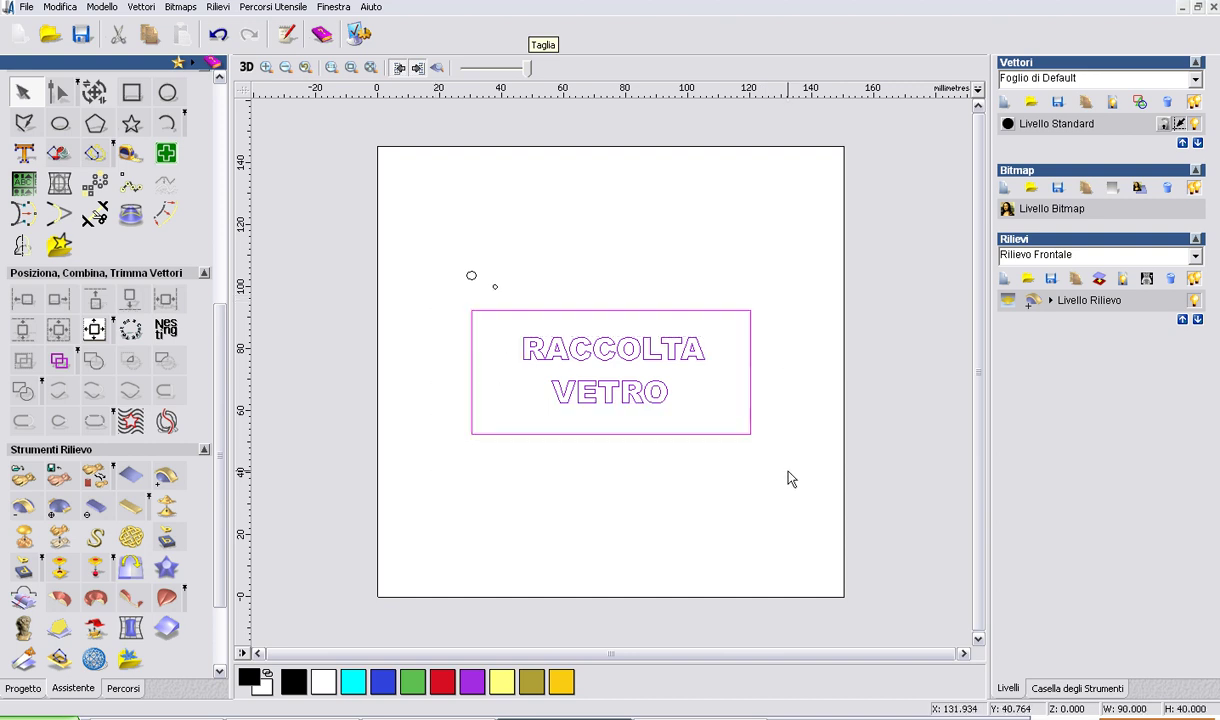
scroll(790, 479, up, 3)
drag(978, 505, 975, 403)
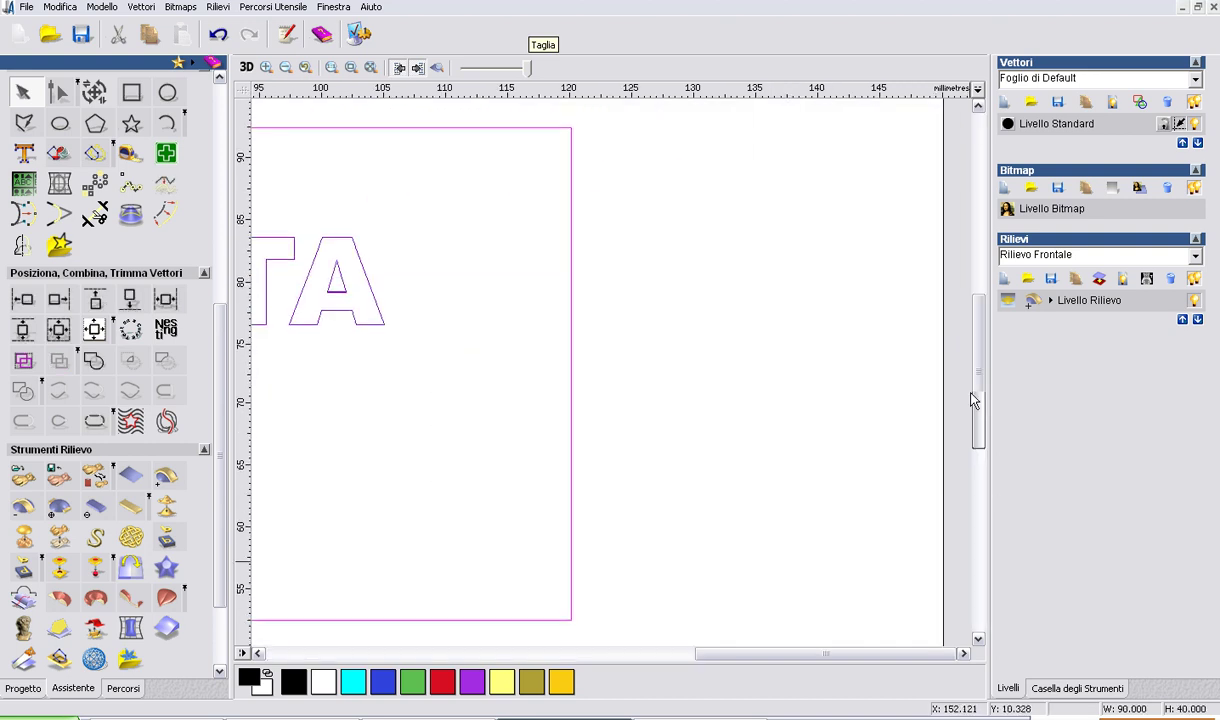
drag(730, 654, 505, 640)
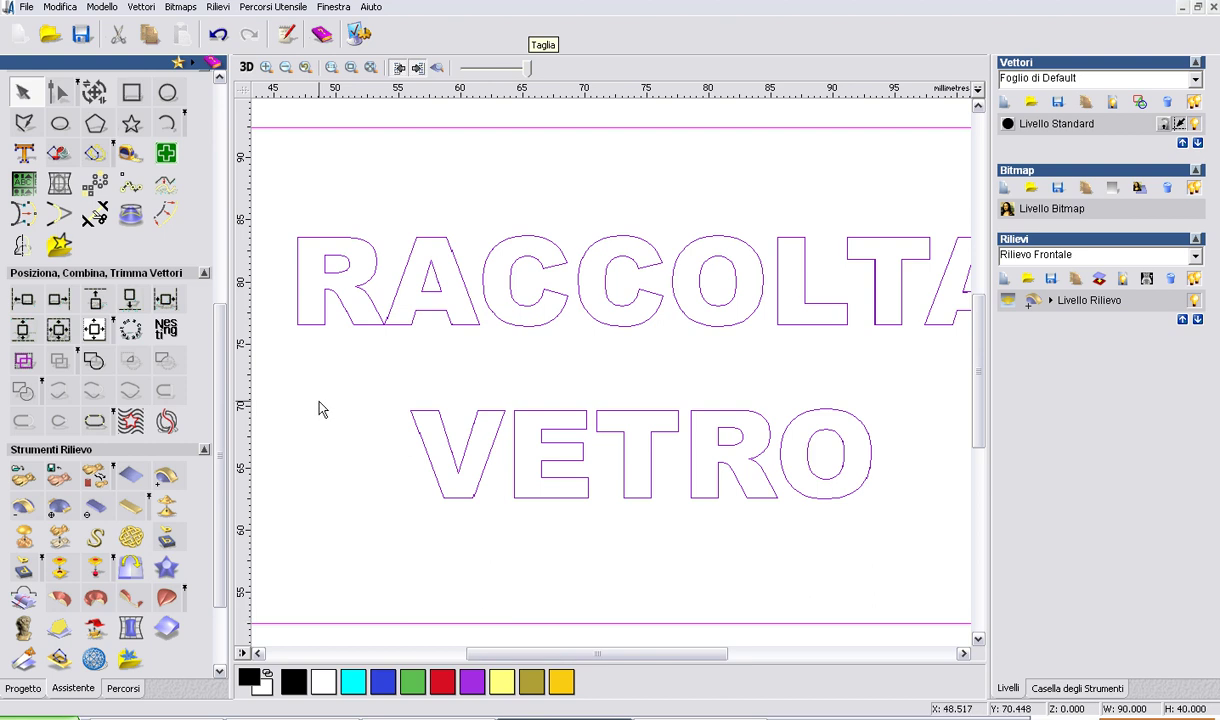
right_click(320, 440)
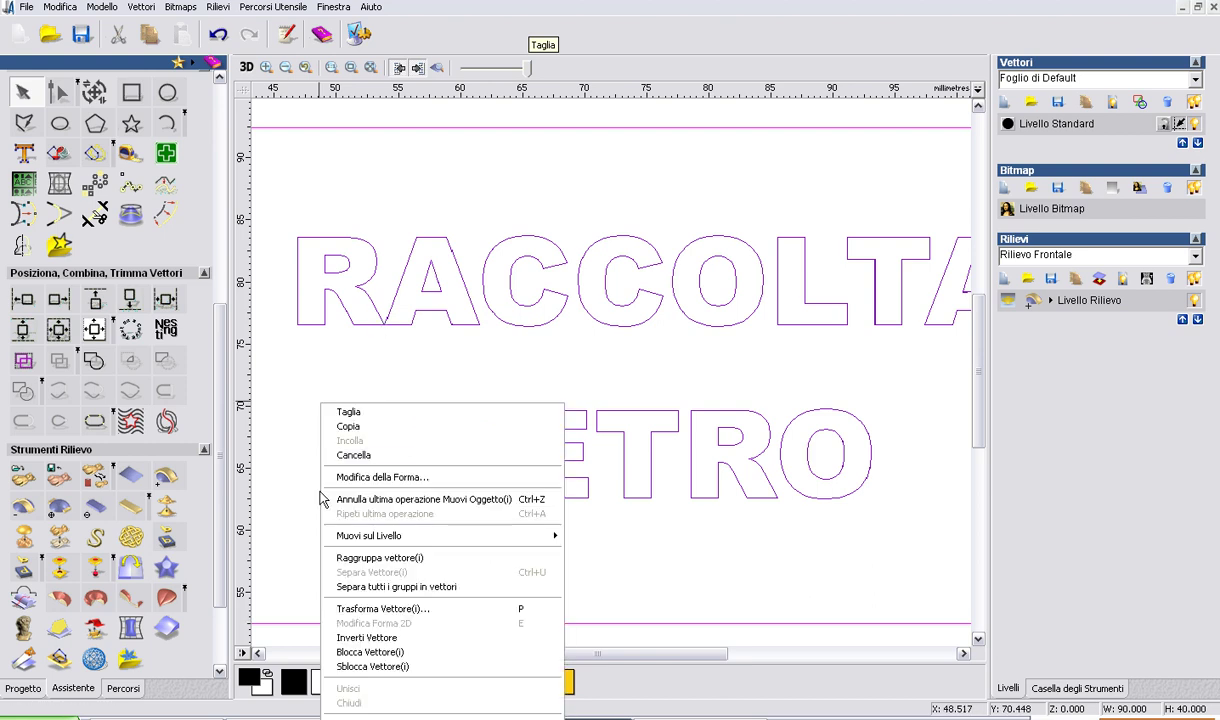
click(378, 587)
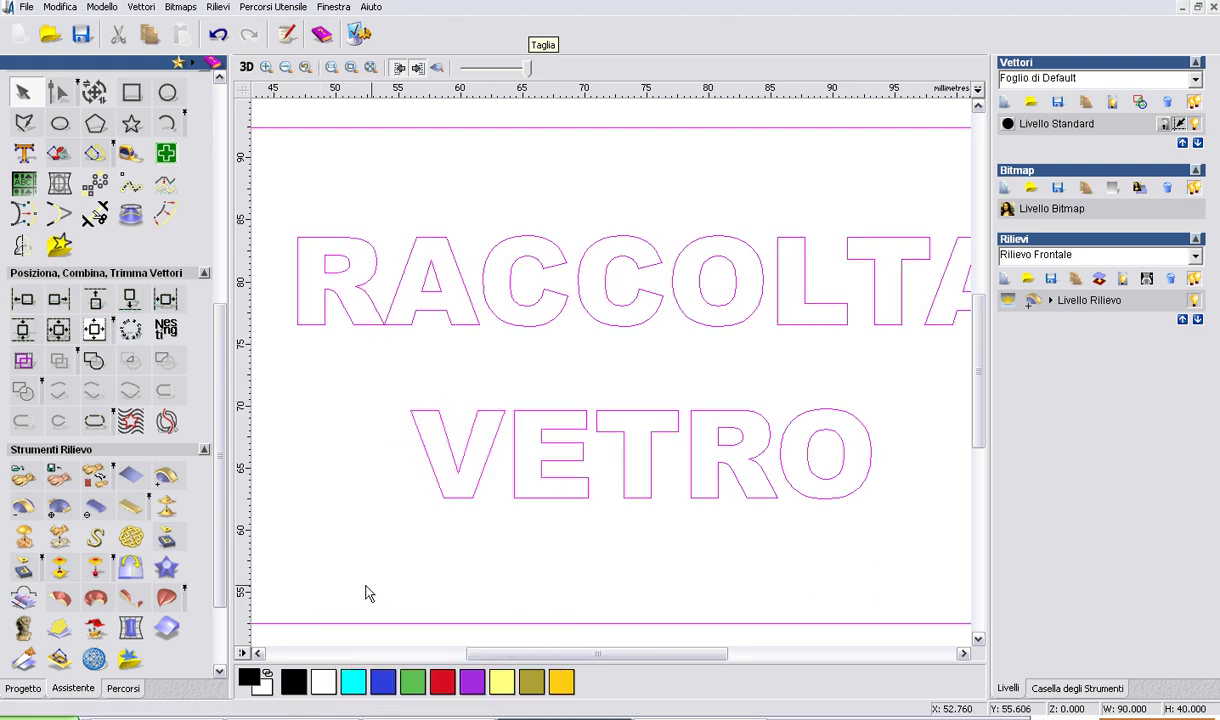
Rubber-band select all the separated lettering together with the 90 × 40 mm border rectangle.
mouse_move(269, 205)
mouse_down()
mouse_move(345, 352)
mouse_move(397, 390)
mouse_up()
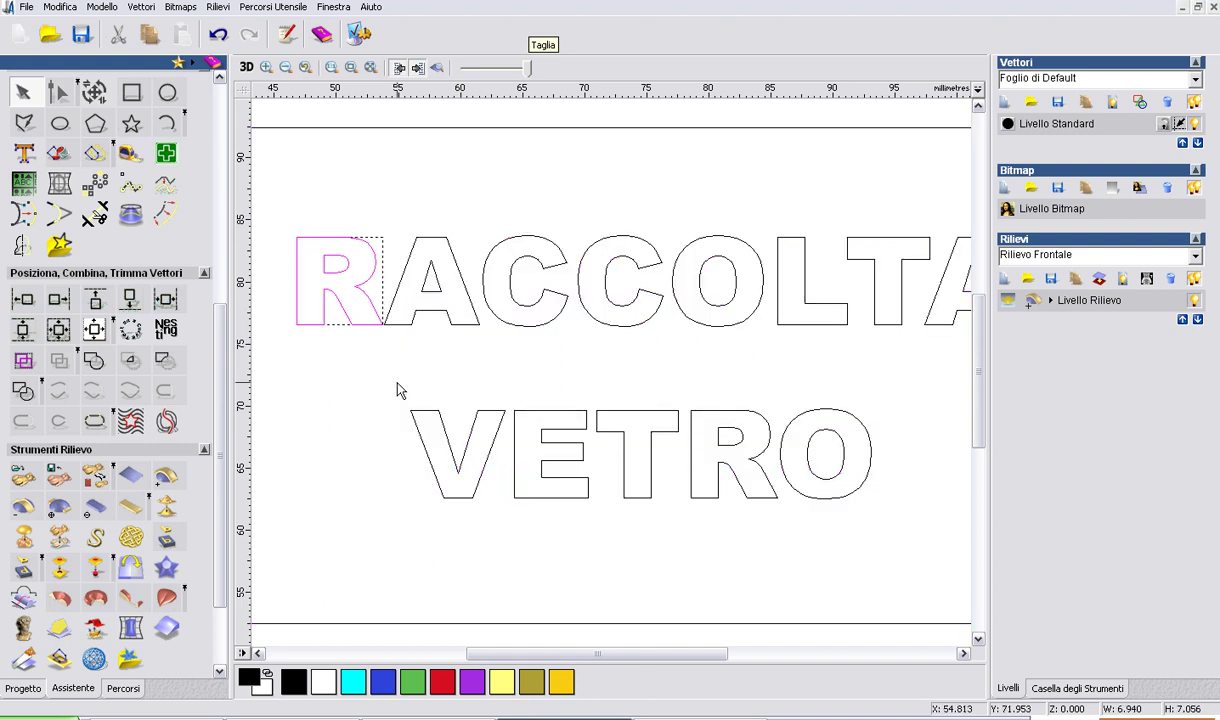
click(373, 414)
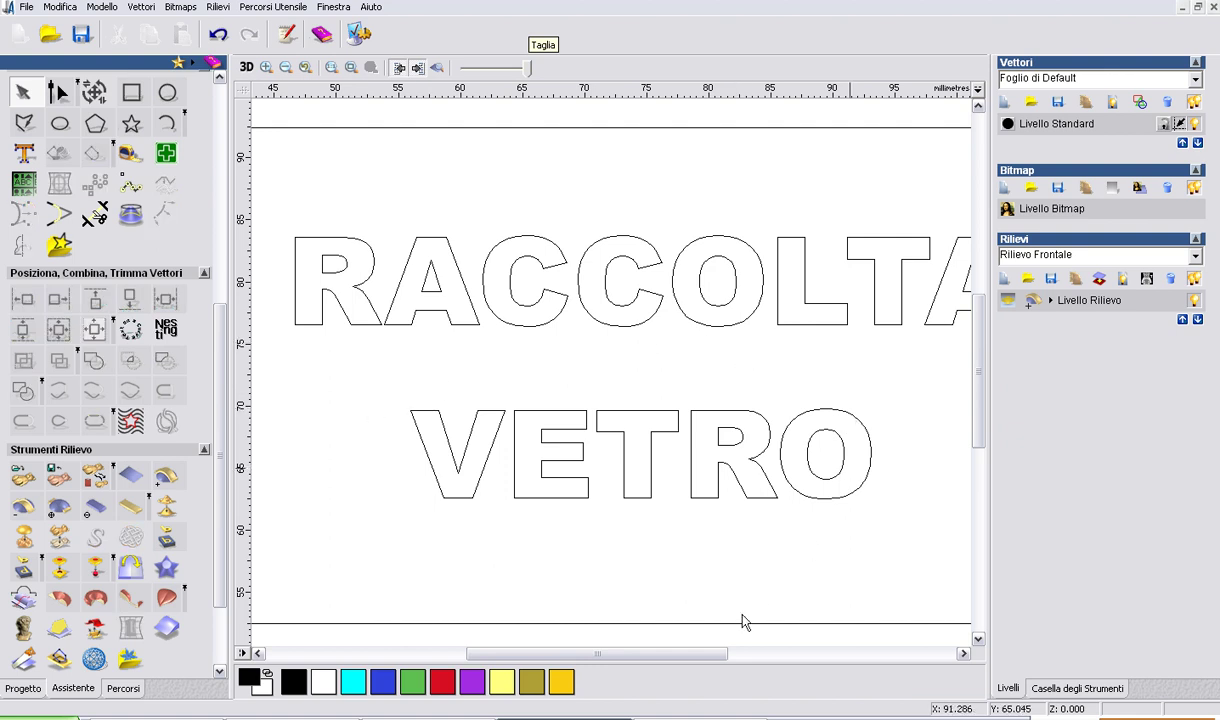
mouse_move(686, 654)
mouse_down()
mouse_move(720, 650)
mouse_move(700, 646)
mouse_up()
scroll(702, 589, down, 2)
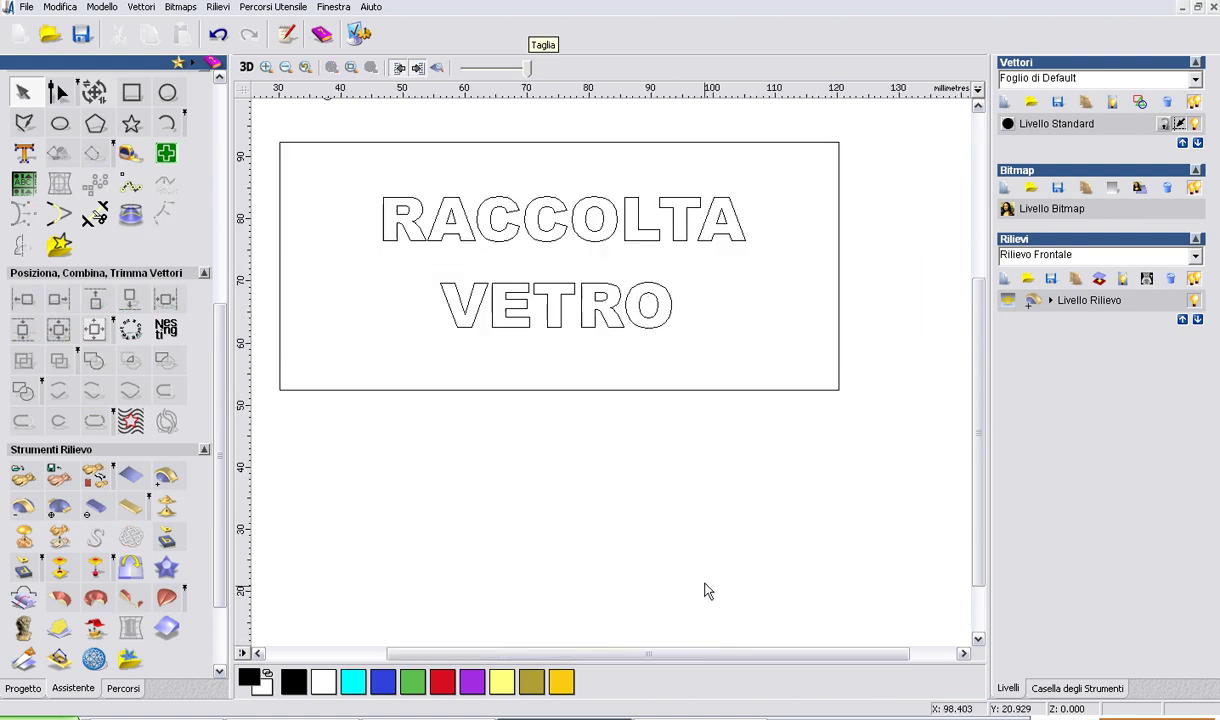
drag(257, 121, 904, 453)
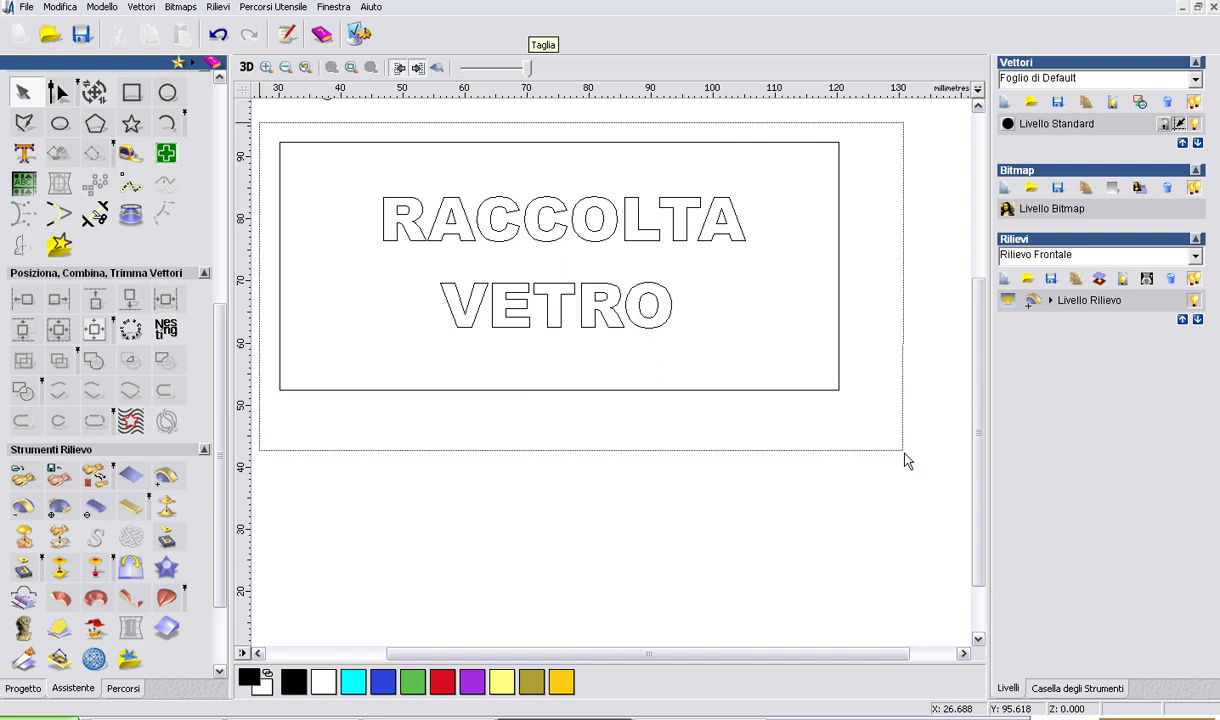
Recalculate Incisione Automatica with Calcola Adesso and view its three toolpaths over the block in 3D.
click(121, 689)
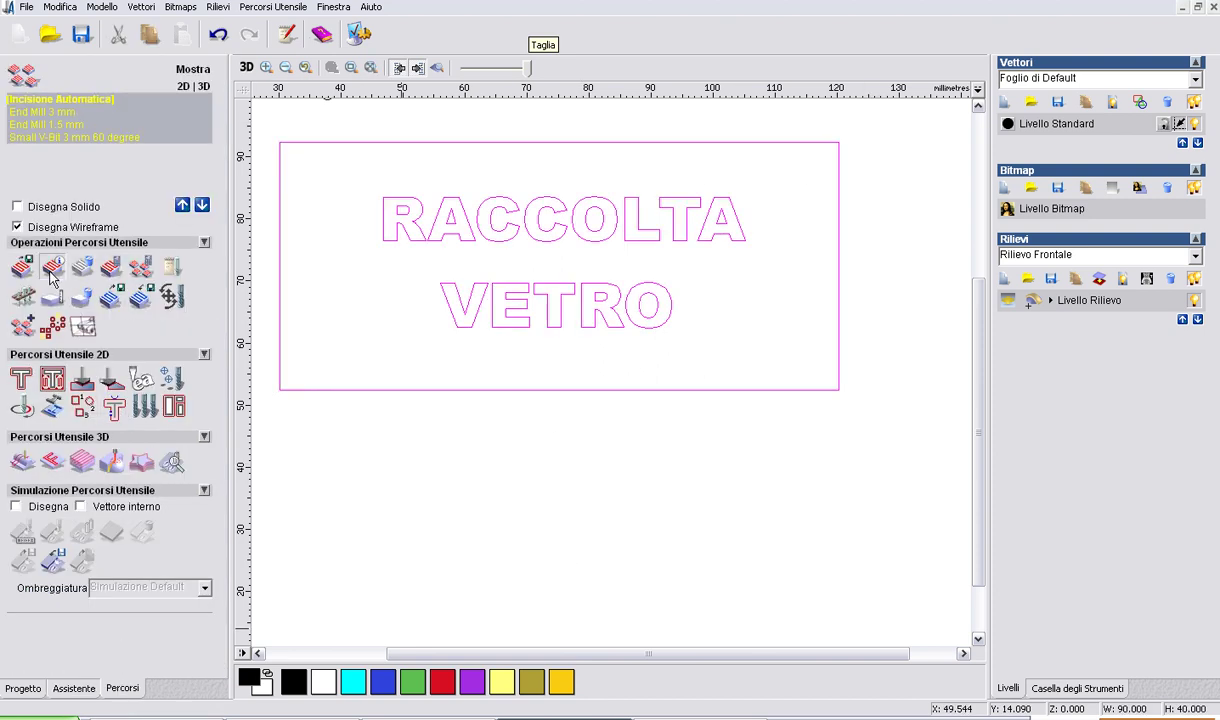
click(50, 268)
scroll(205, 408, down, 3)
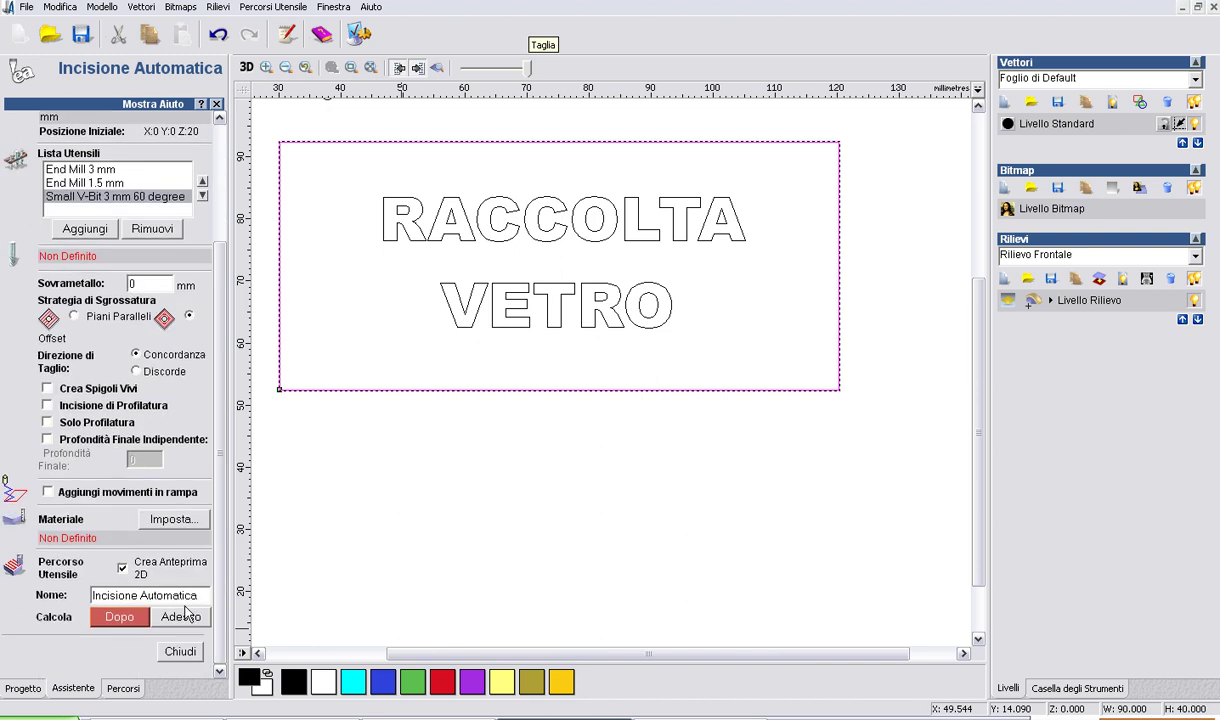
click(182, 616)
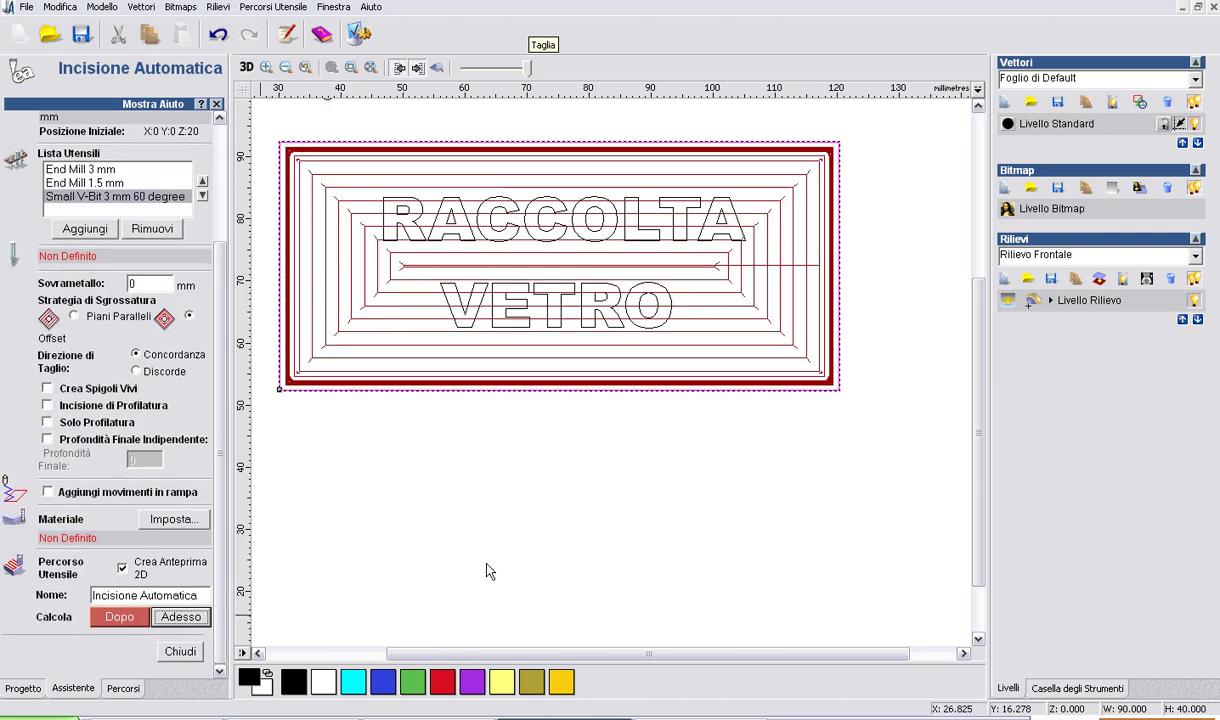
click(180, 651)
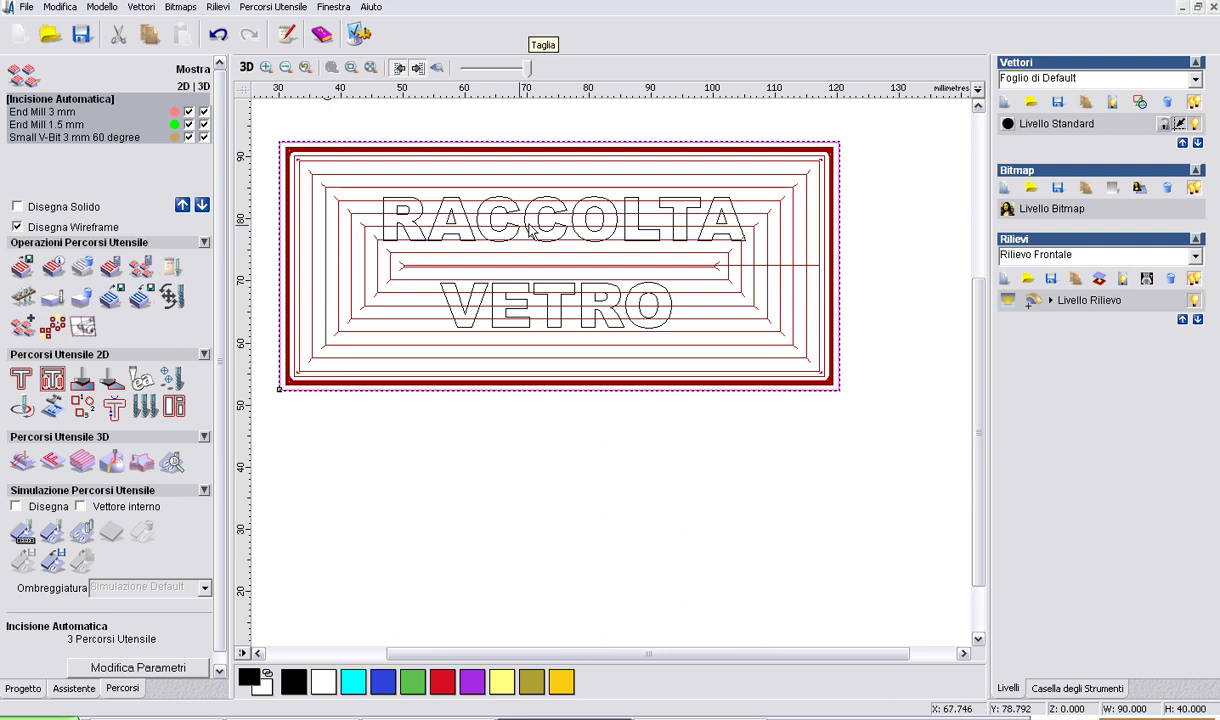
click(246, 67)
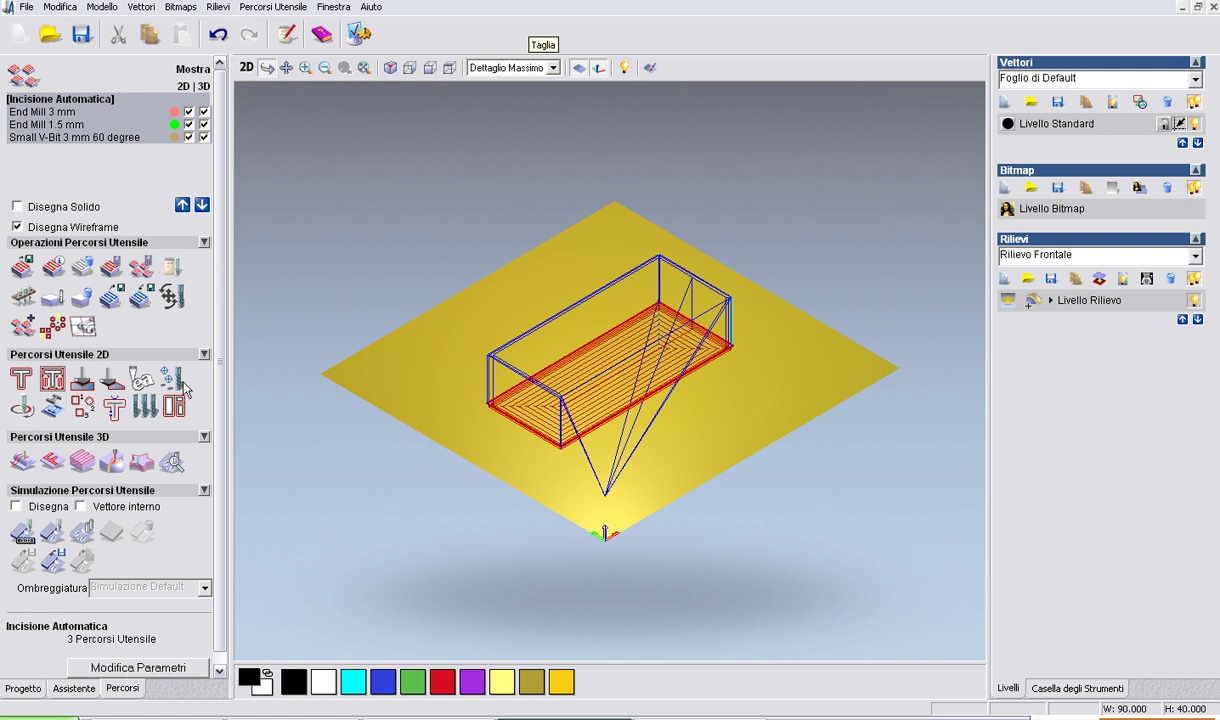
Return to the 2D plaque view and close the Incisione Automatica panel.
click(54, 262)
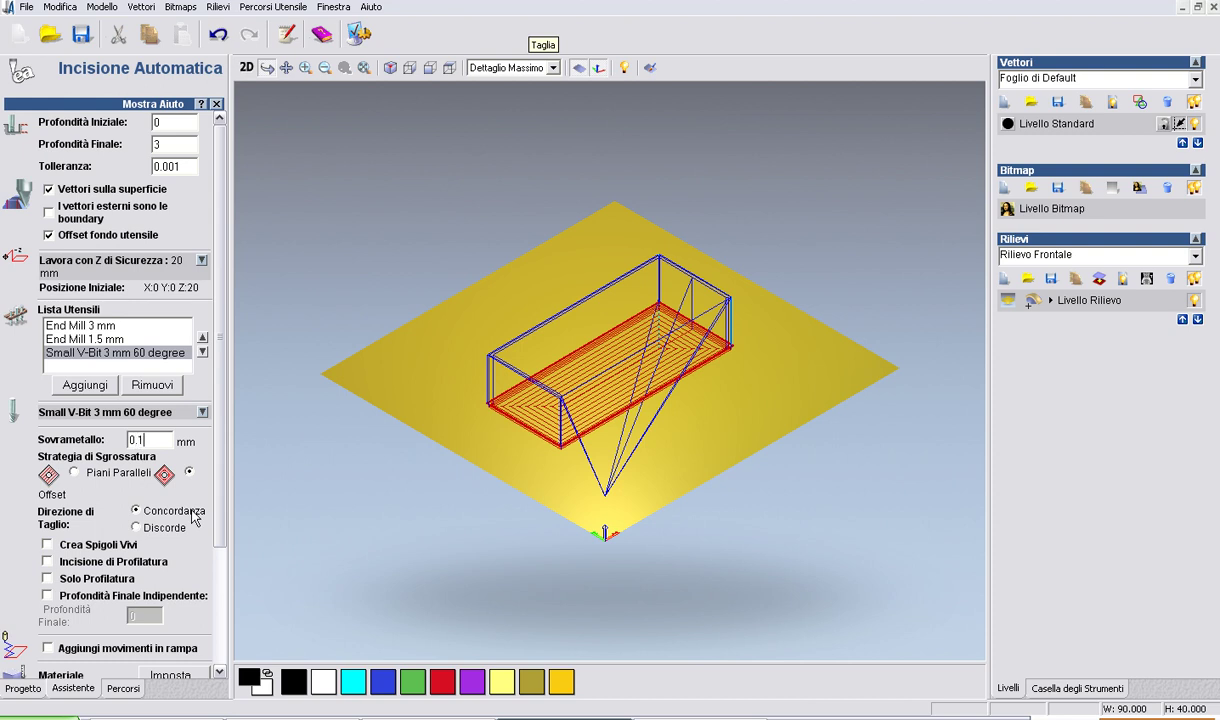
click(245, 67)
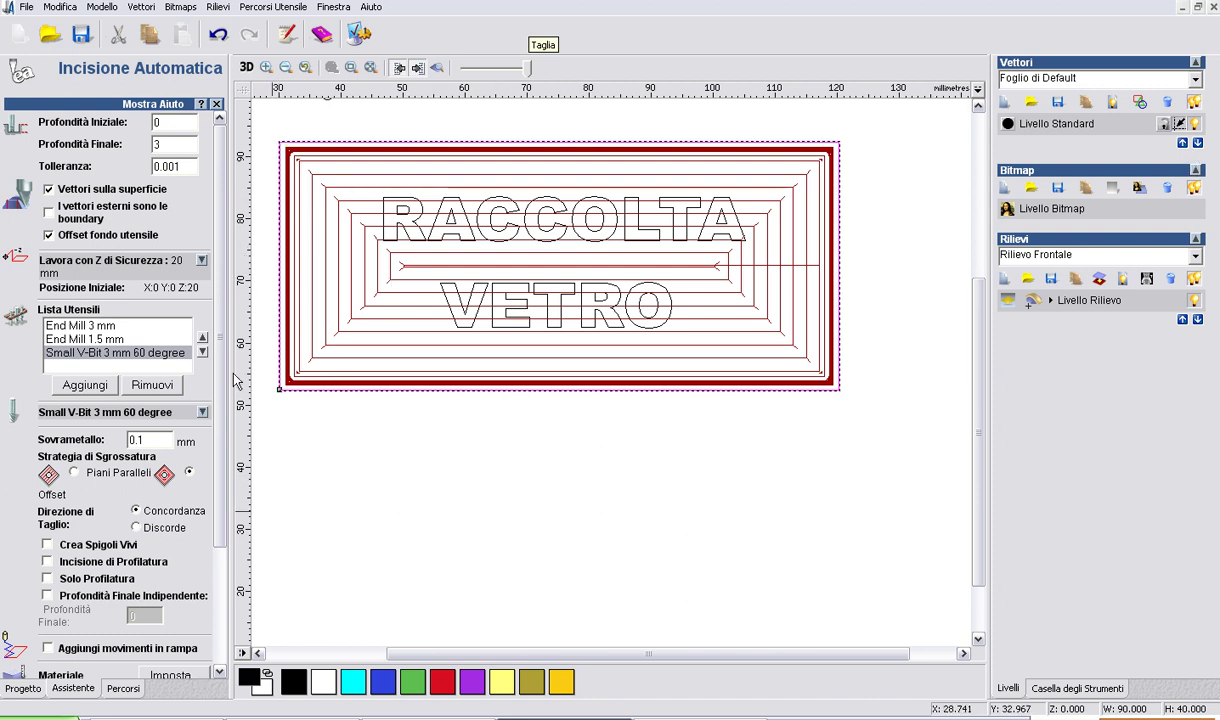
click(216, 104)
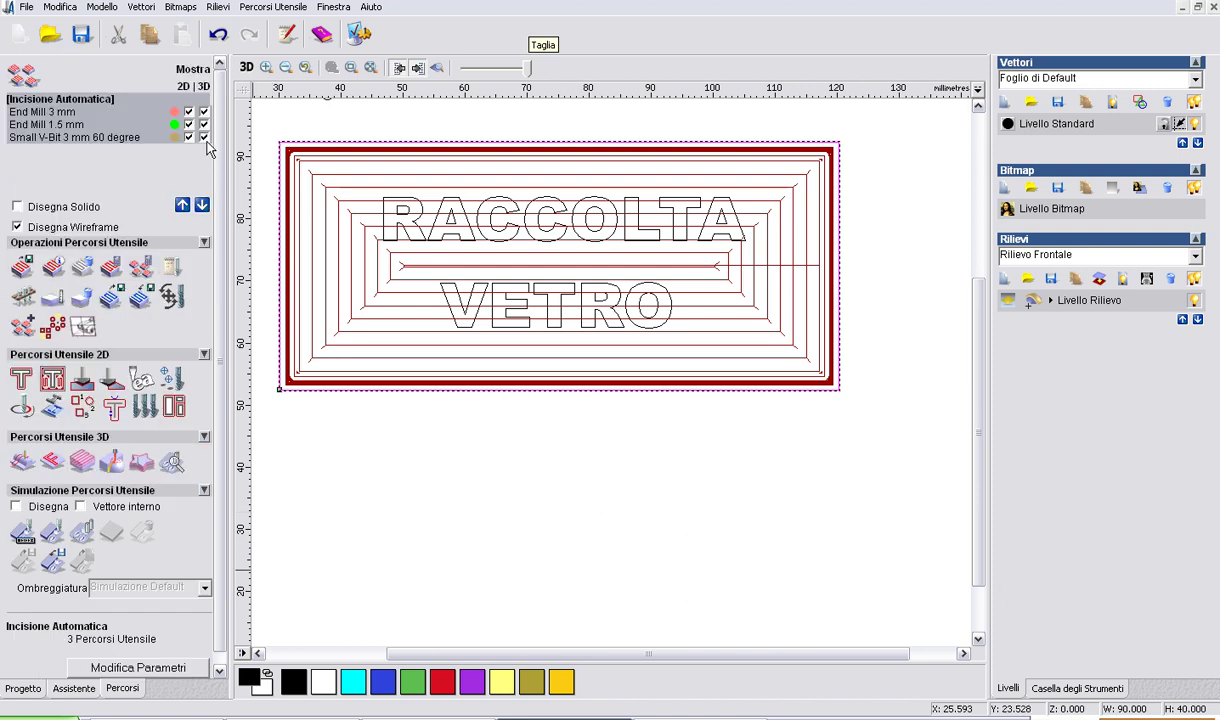
Untick the 2D/3D toggles for End Mill 3 mm, End Mill 1.5 mm and Small V-Bit, then select all vectors.
click(204, 138)
click(204, 111)
click(189, 111)
click(189, 137)
click(189, 124)
drag(266, 131, 903, 457)
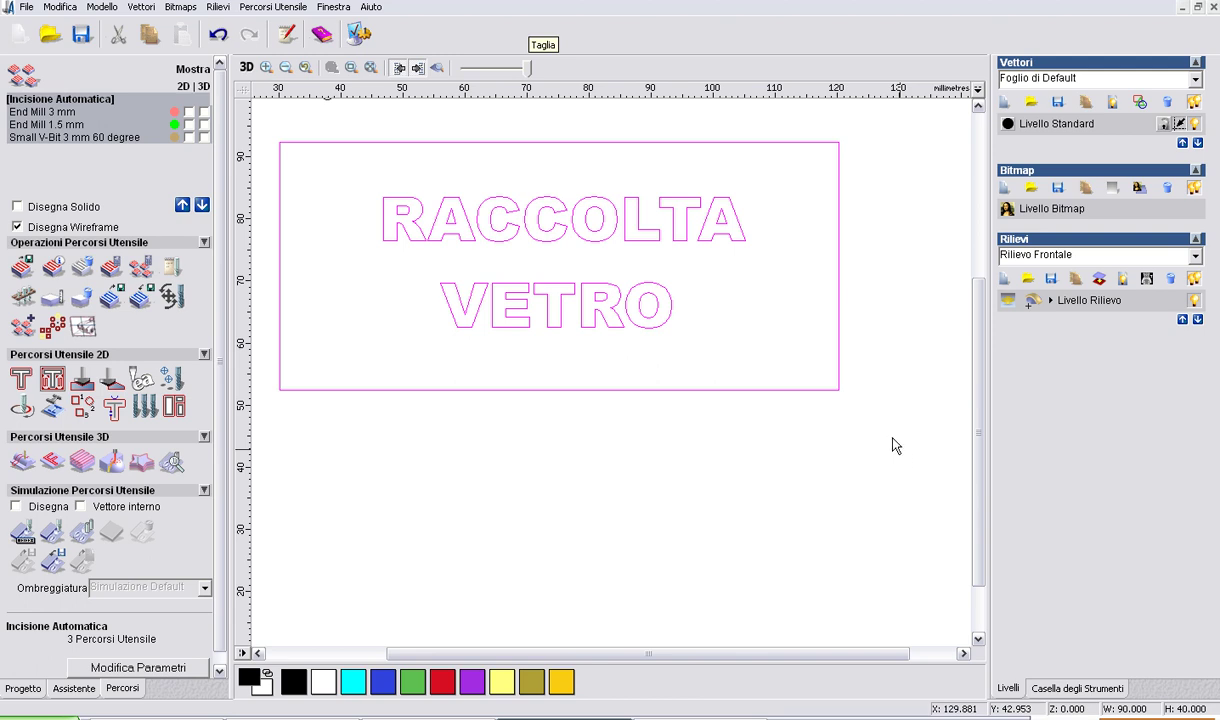
Group the RACCOLTA VETRO text and border vectors with Raggruppa vettore(i), then reopen Incisione Automatica.
right_click(777, 288)
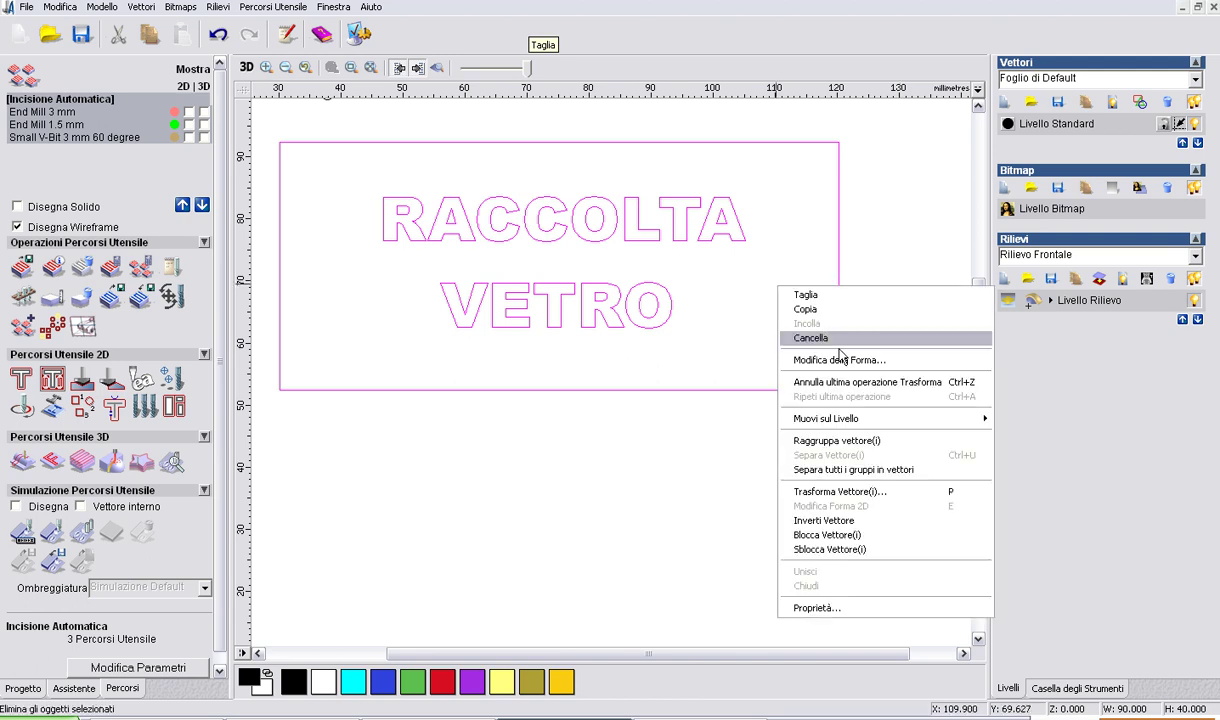
click(840, 440)
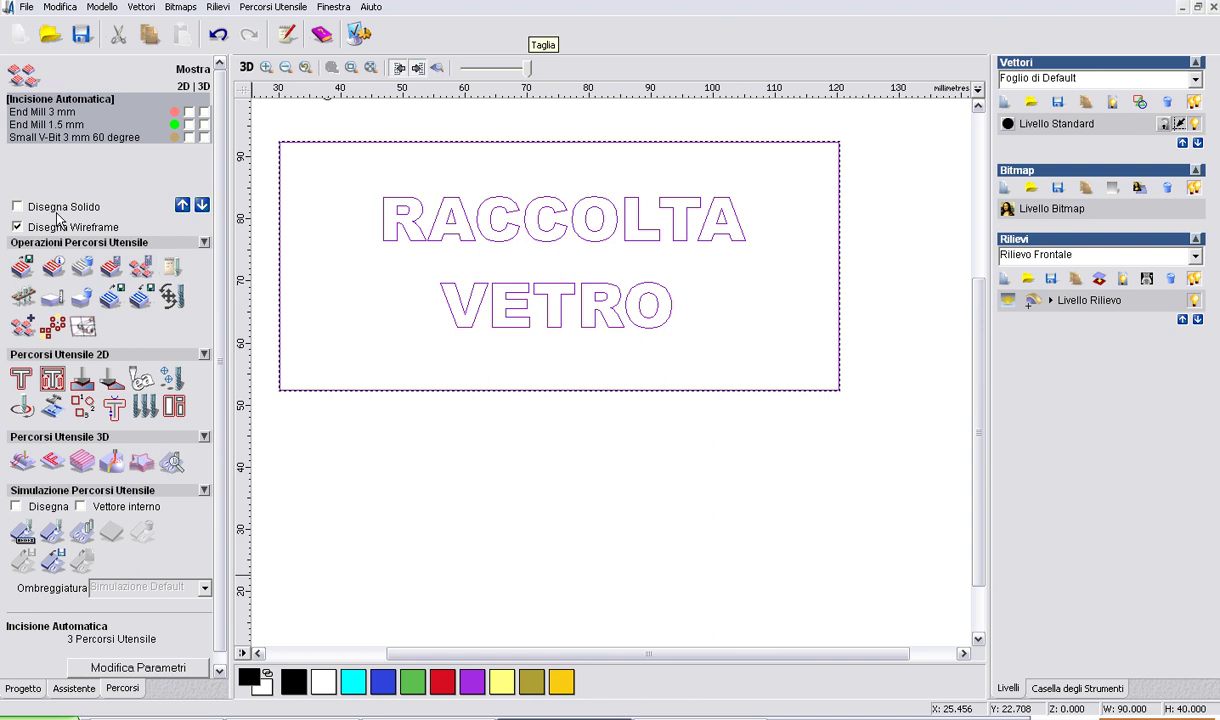
click(55, 268)
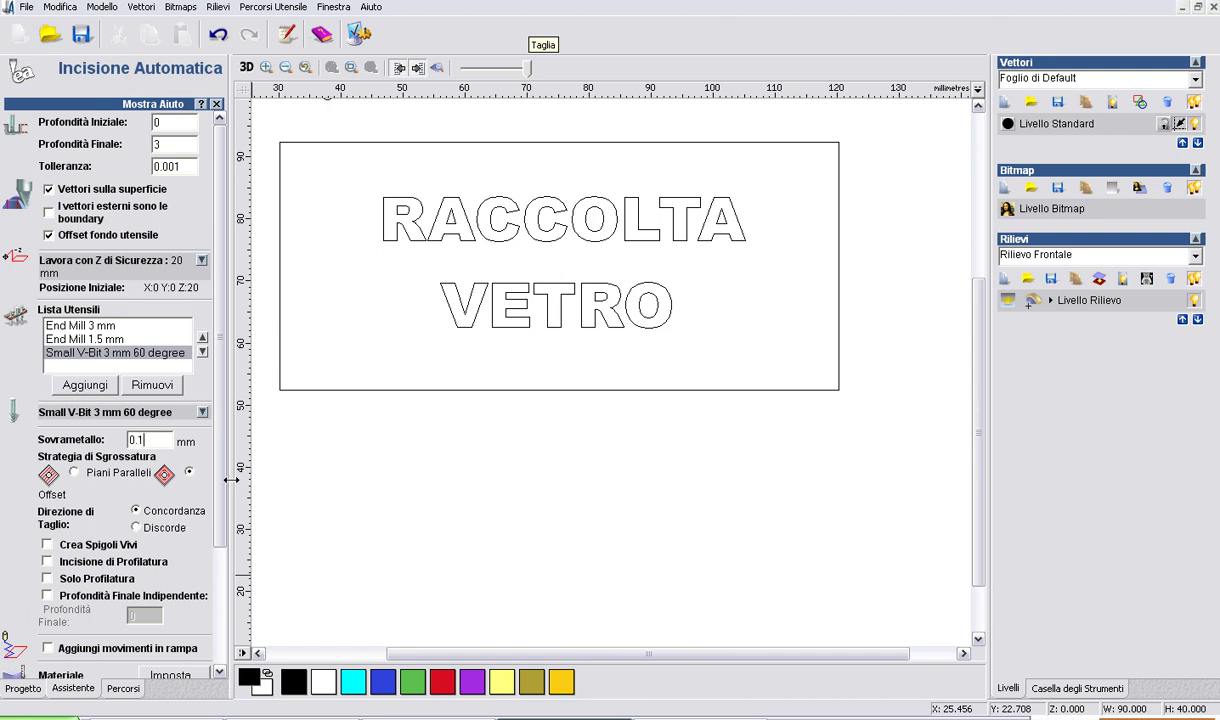
With Sovrametallo at 0.1 mm, select the text and border vectors and calculate the engraving toolpaths.
scroll(214, 310, down, 5)
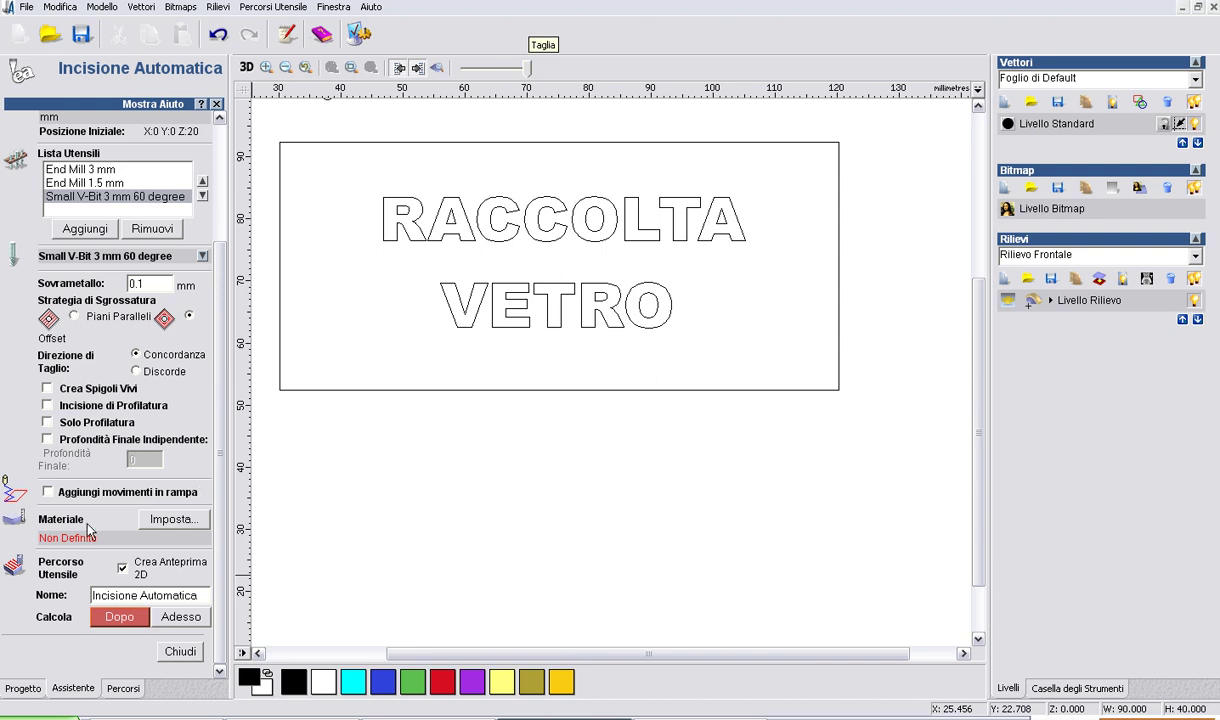
click(186, 618)
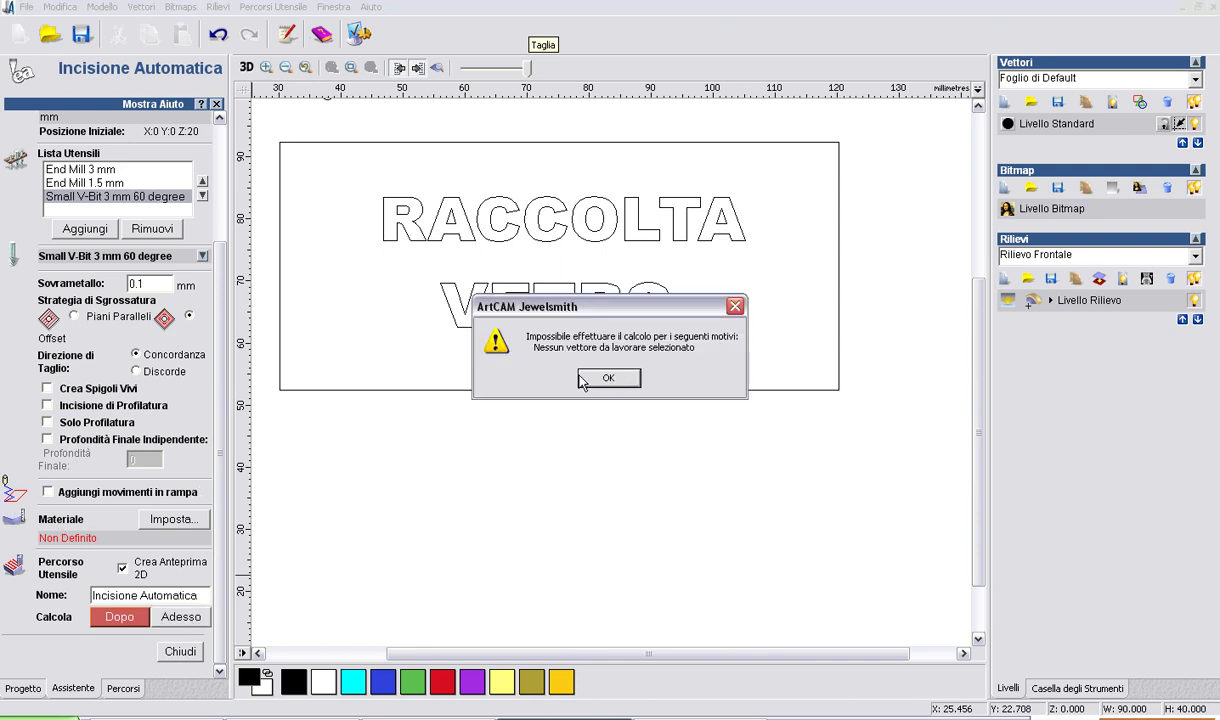
click(607, 386)
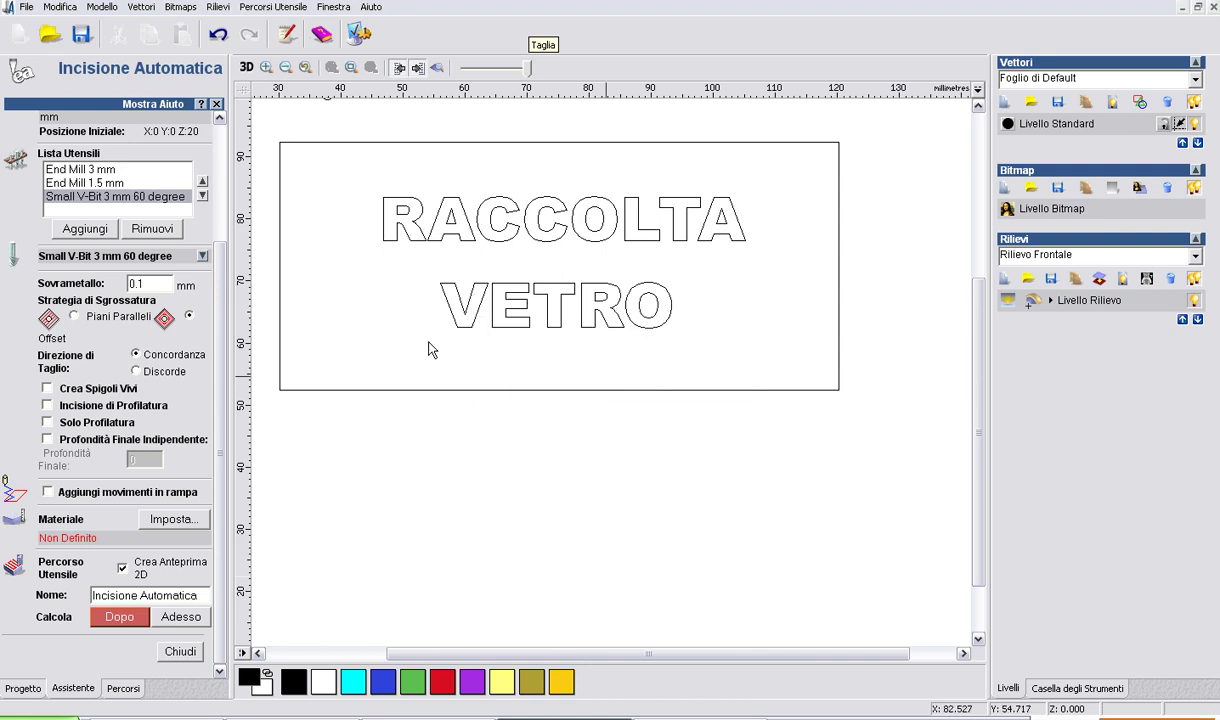
drag(264, 123, 940, 438)
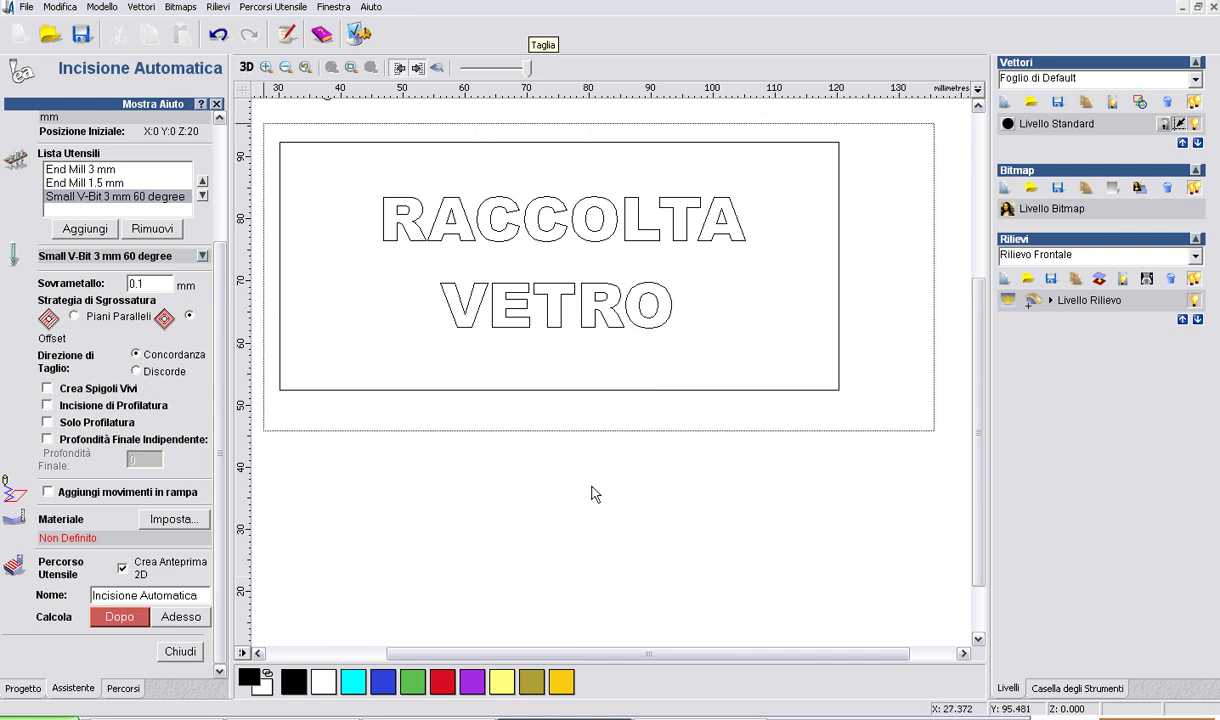
click(175, 619)
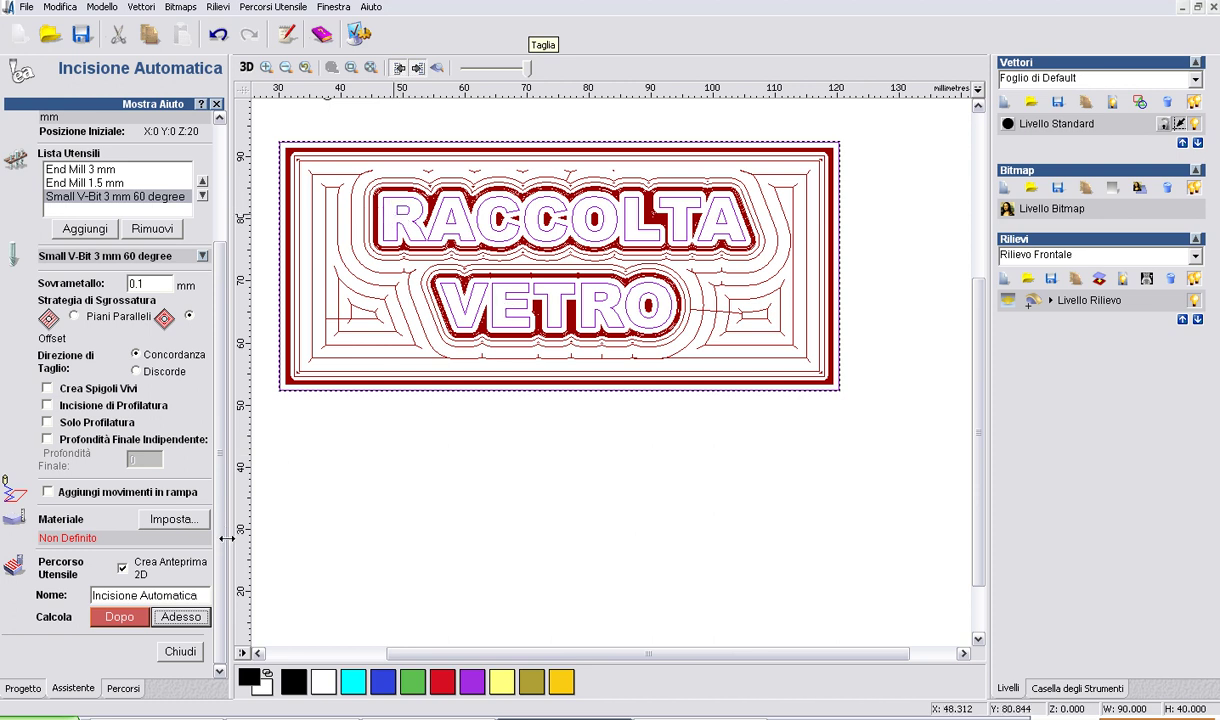
Close the engraving setup and zoom around the recalculated toolpaths over the material block in 3D.
click(181, 653)
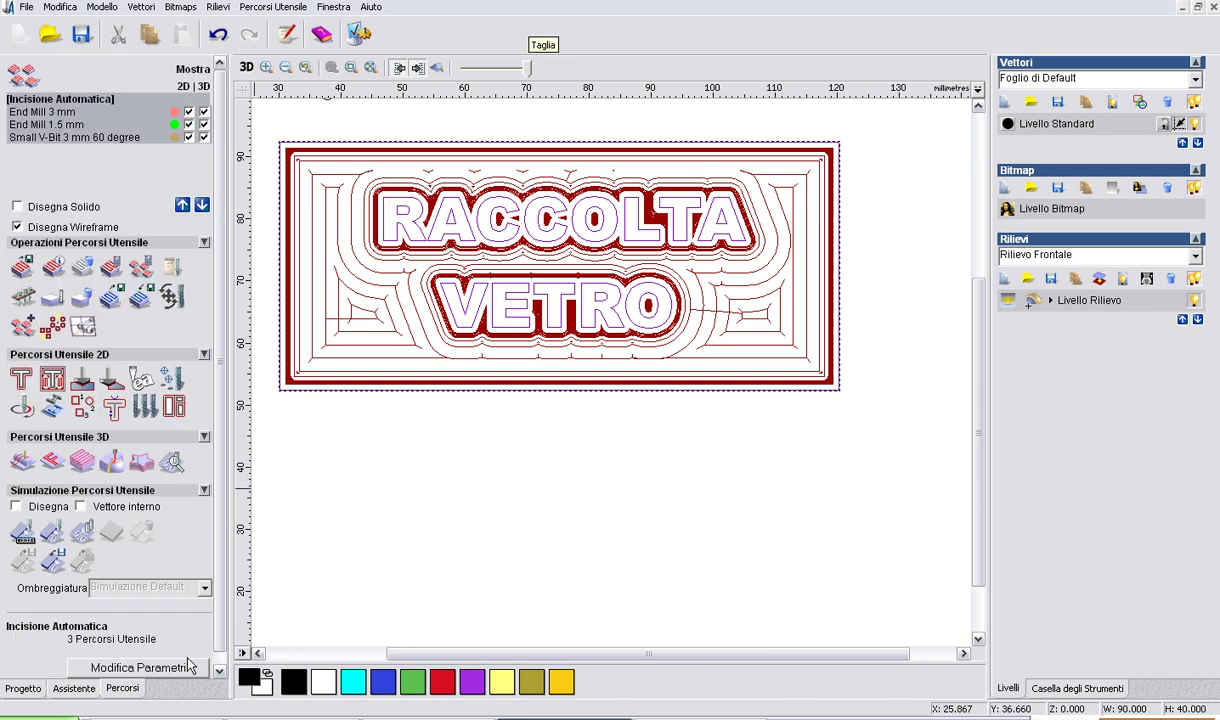
click(246, 67)
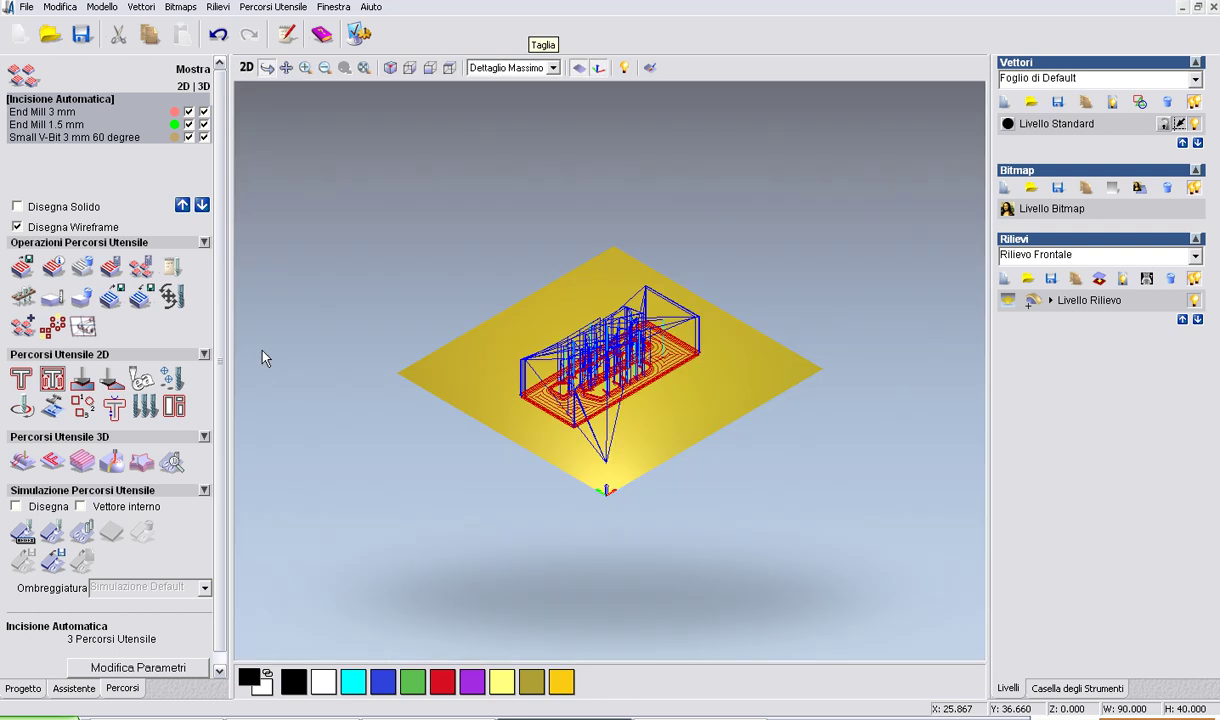
scroll(556, 497, up, 2)
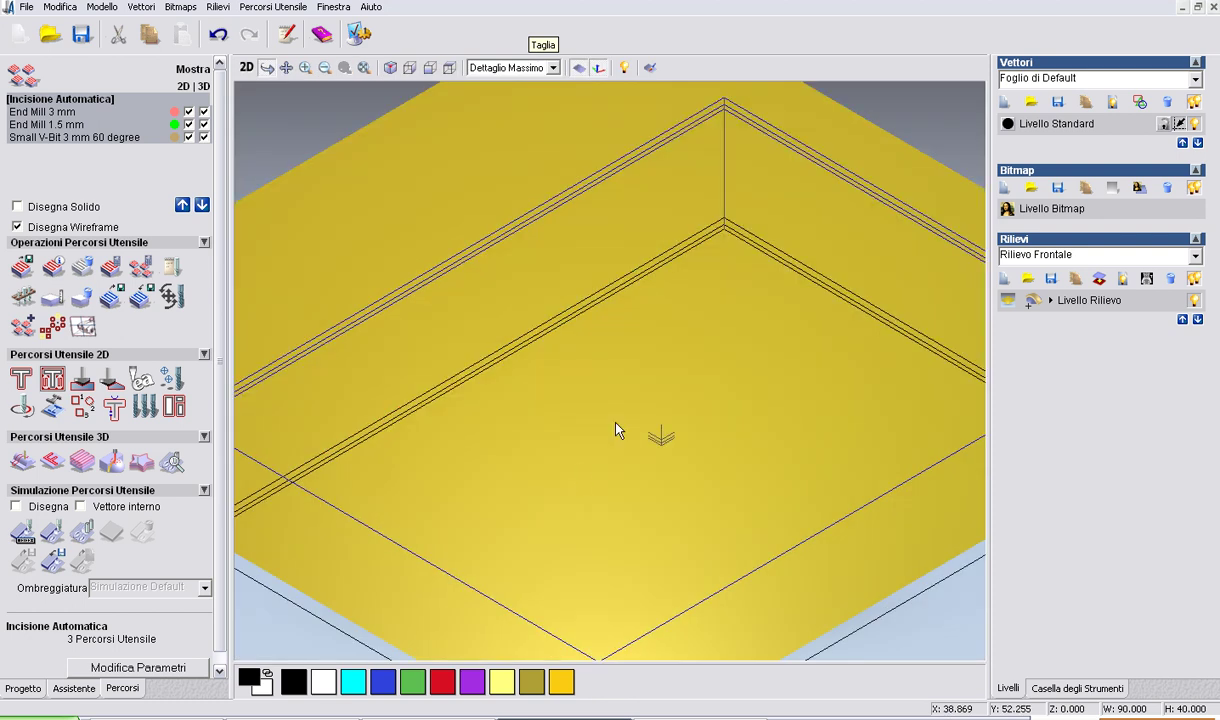
scroll(615, 427, up, 2)
scroll(580, 558, up, 2)
scroll(580, 558, up, 2)
scroll(692, 346, down, 2)
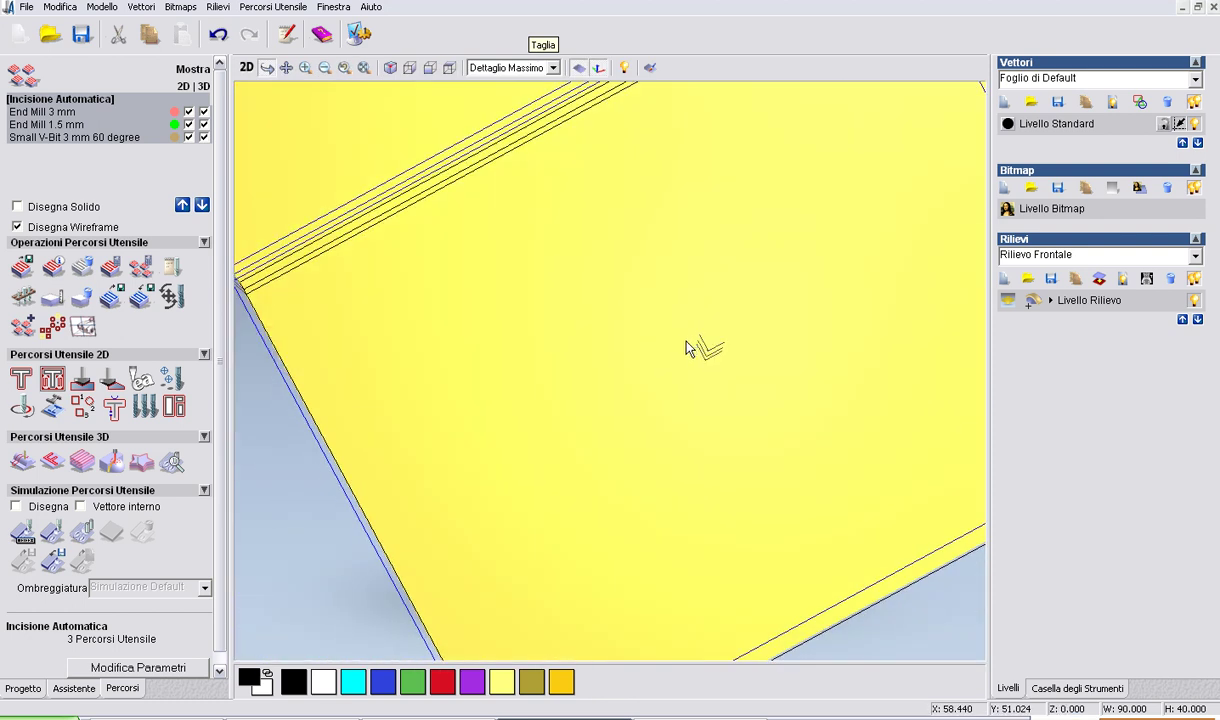
scroll(532, 477, down, 2)
scroll(427, 417, up, 2)
scroll(427, 417, down, 1)
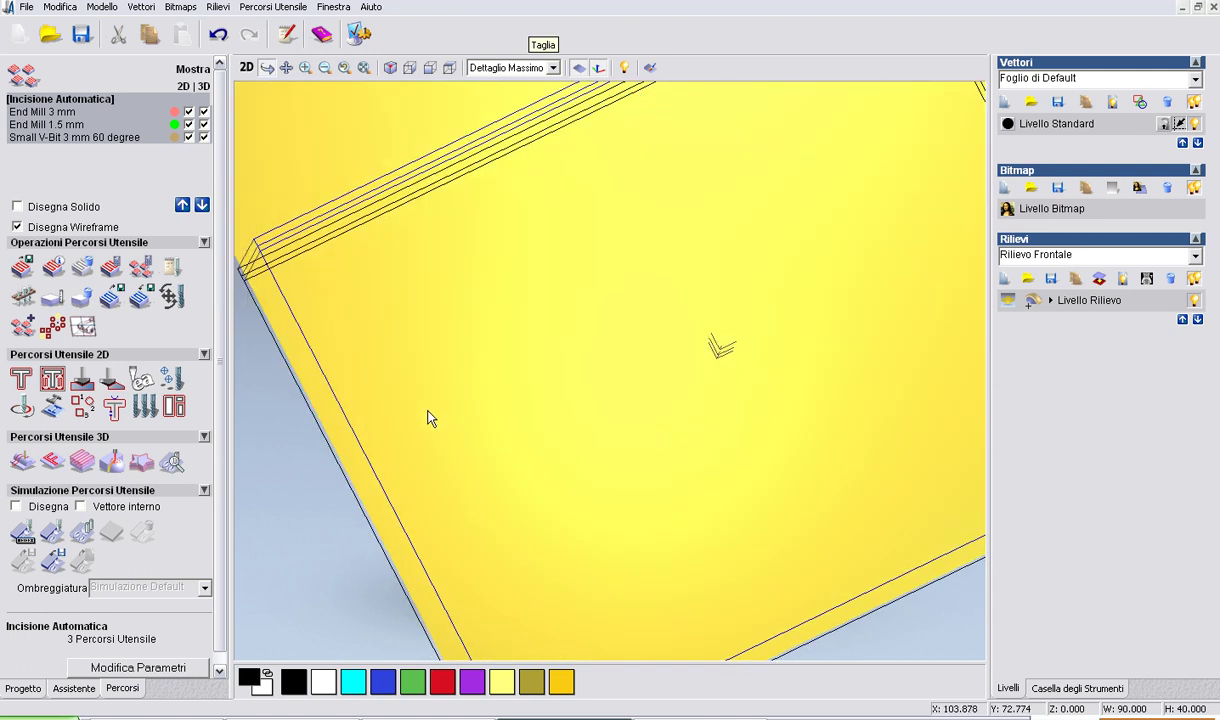
scroll(343, 509, down, 2)
scroll(566, 387, up, 1)
scroll(498, 480, up, 2)
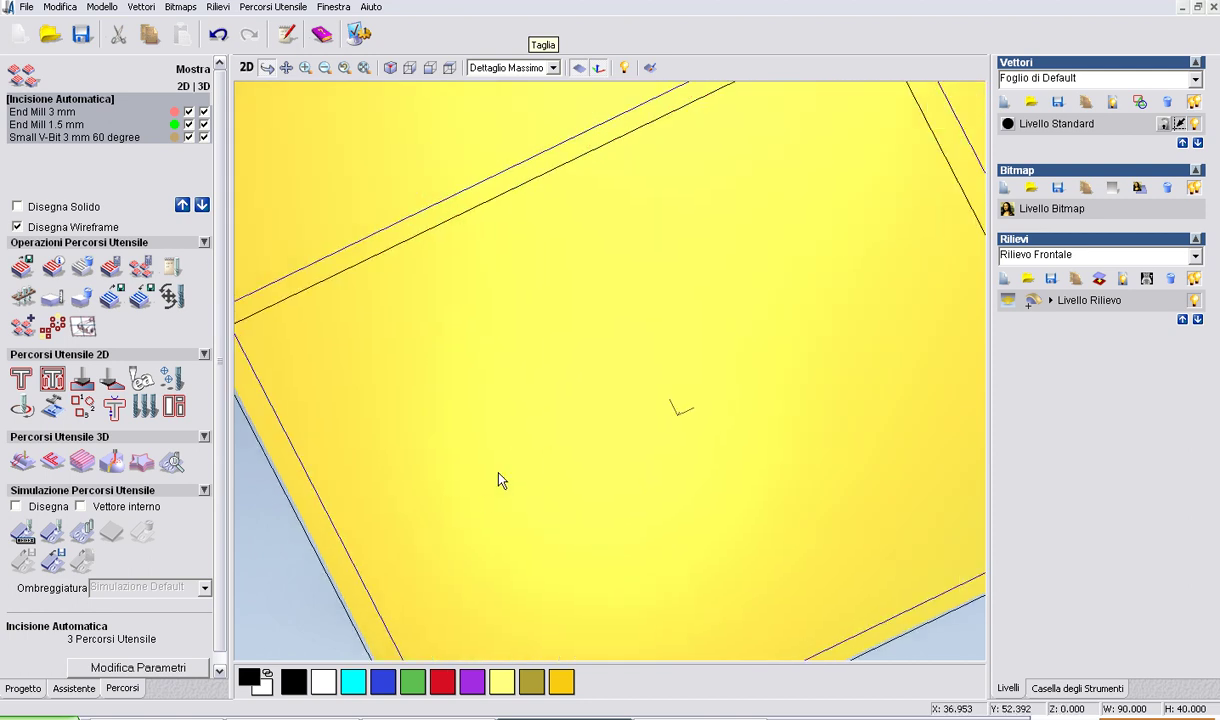
scroll(498, 480, down, 2)
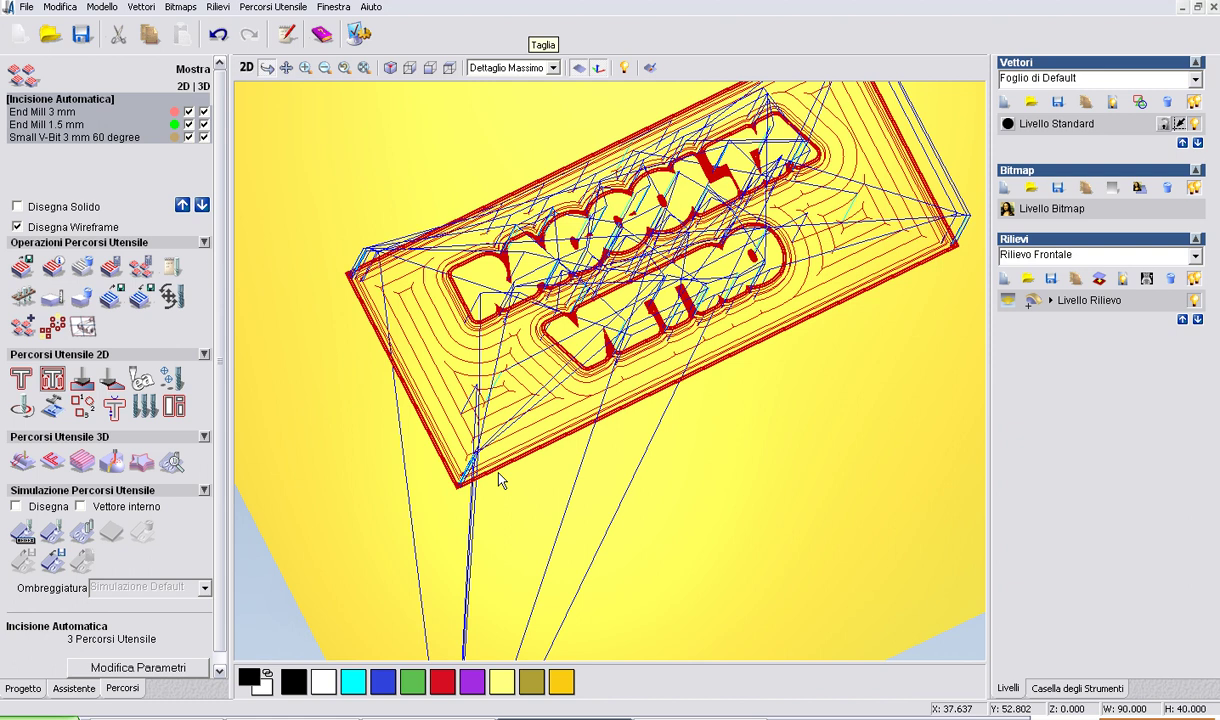
Run Simula Percorso on the block, then review the Small V-Bit parameters in Incisione Automatica.
click(51, 530)
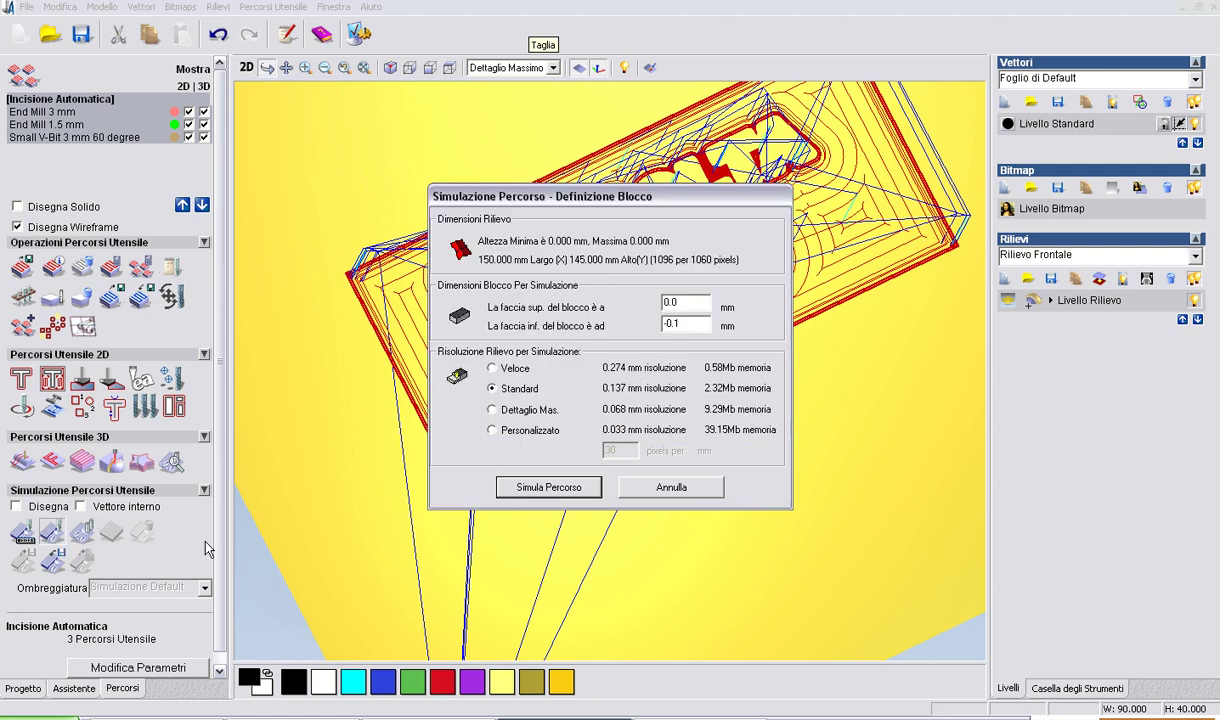
click(545, 487)
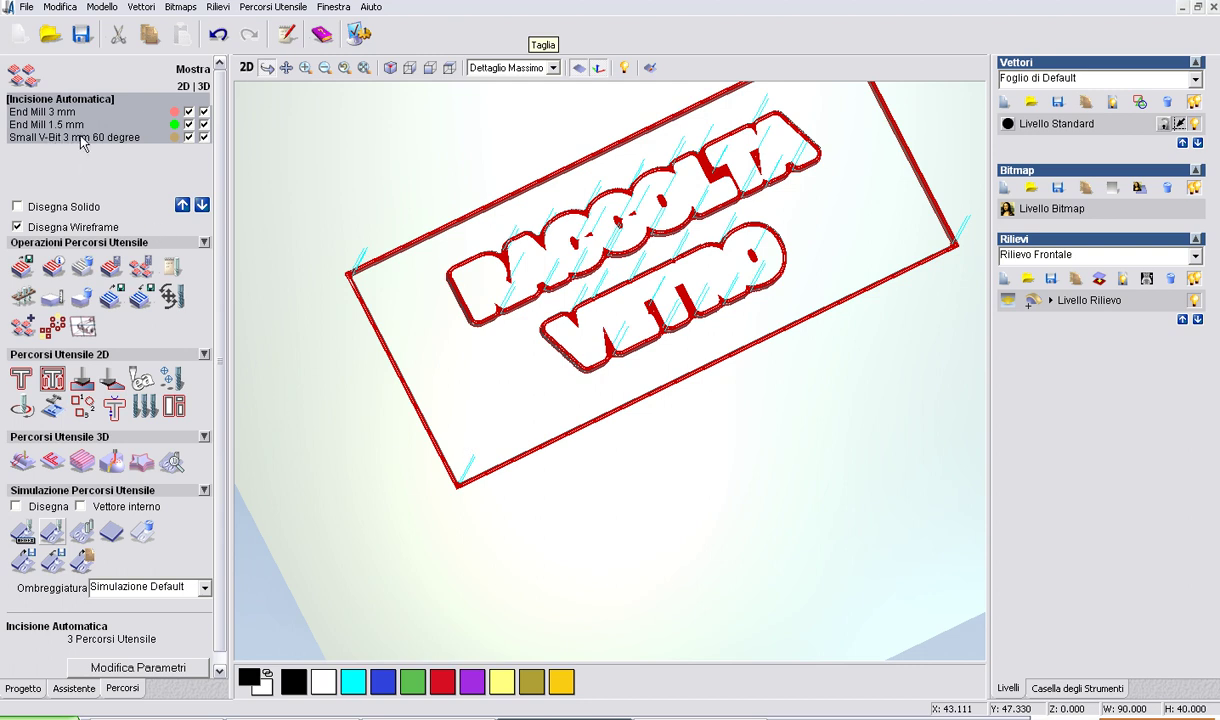
click(57, 265)
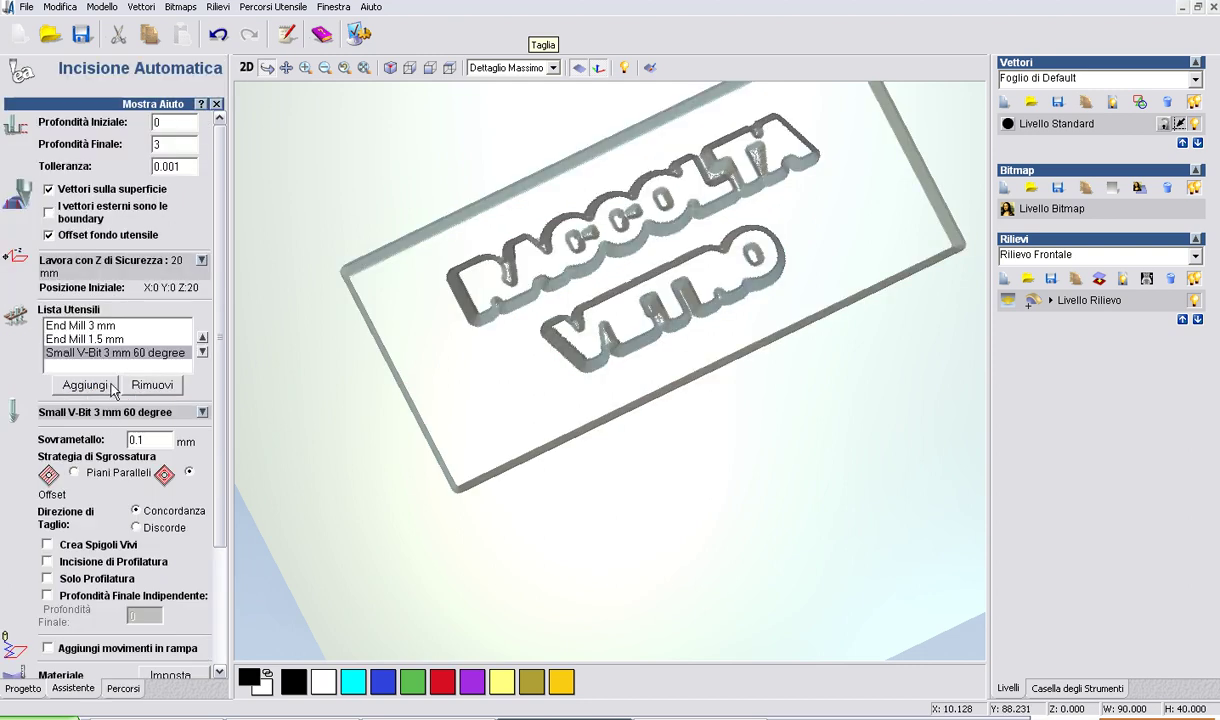
click(200, 410)
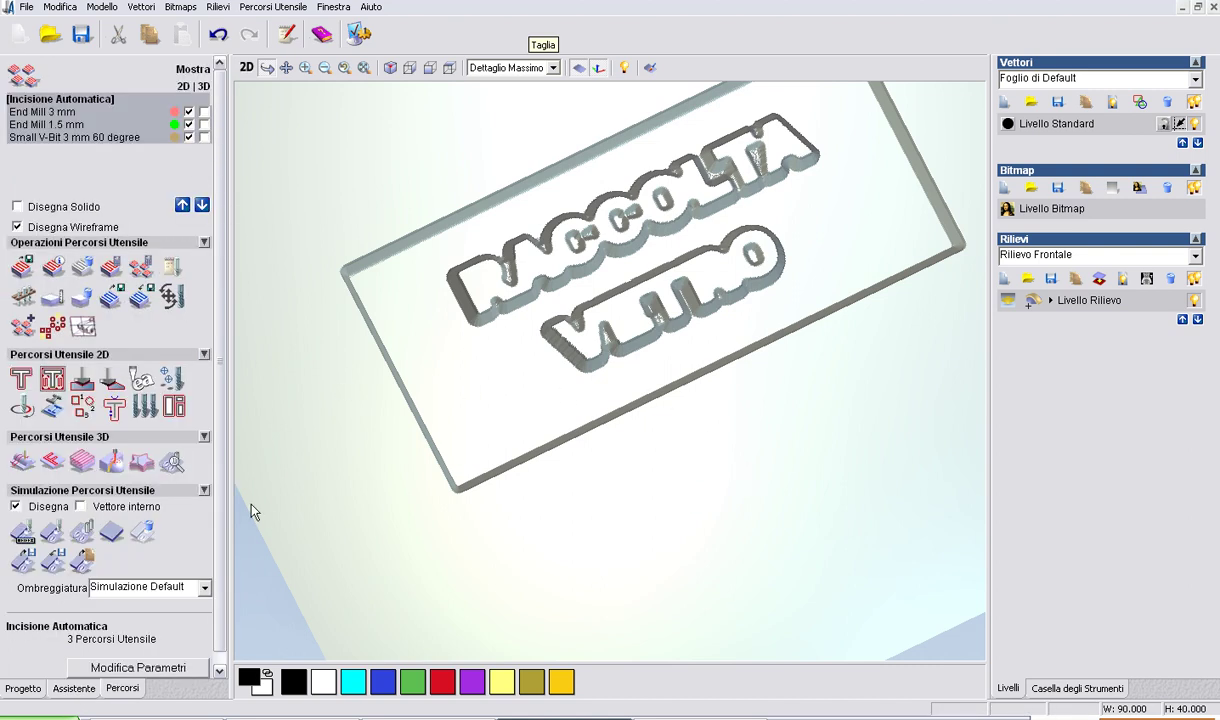
drag(668, 522, 600, 548)
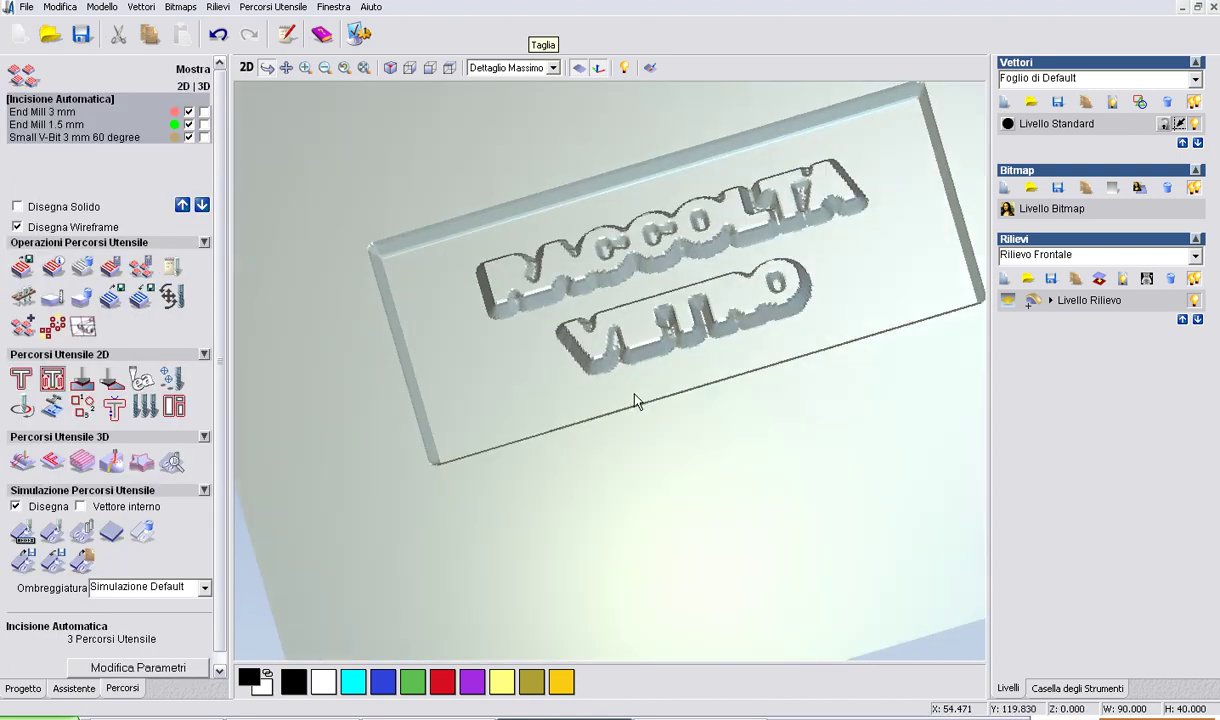
scroll(600, 548, up, 2)
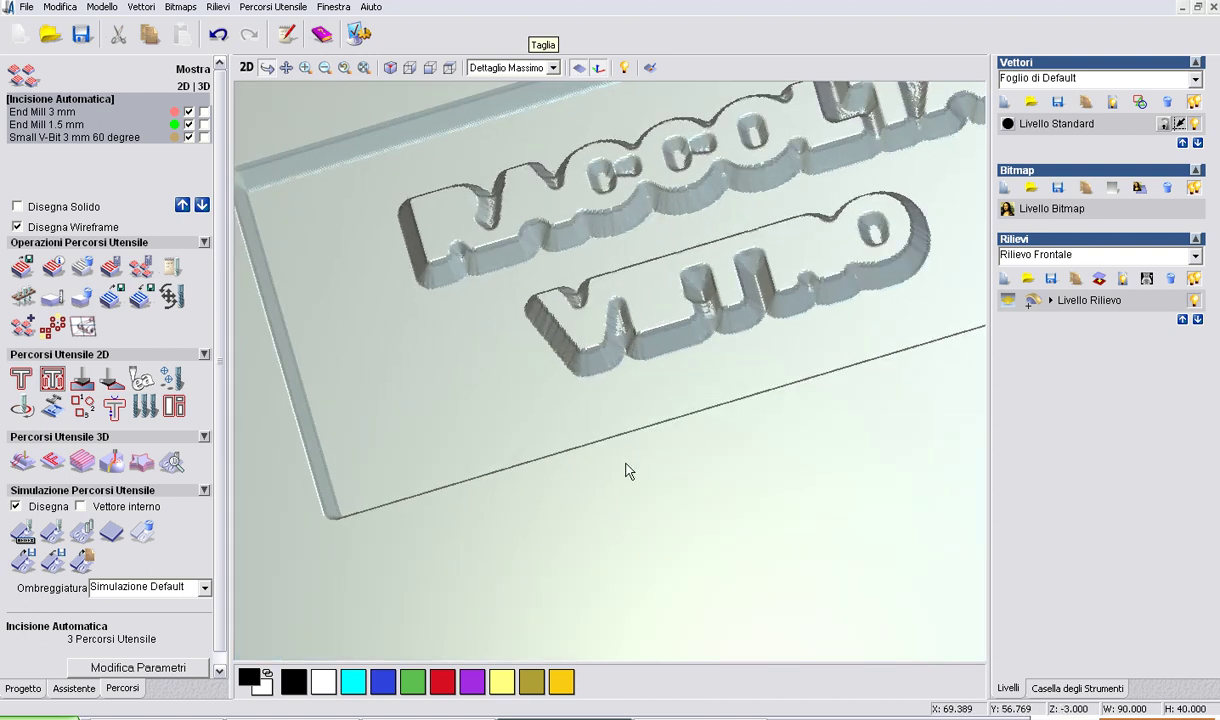
scroll(626, 469, up, 2)
mouse_move(539, 542)
mouse_down()
mouse_move(662, 368)
mouse_move(612, 445)
mouse_up()
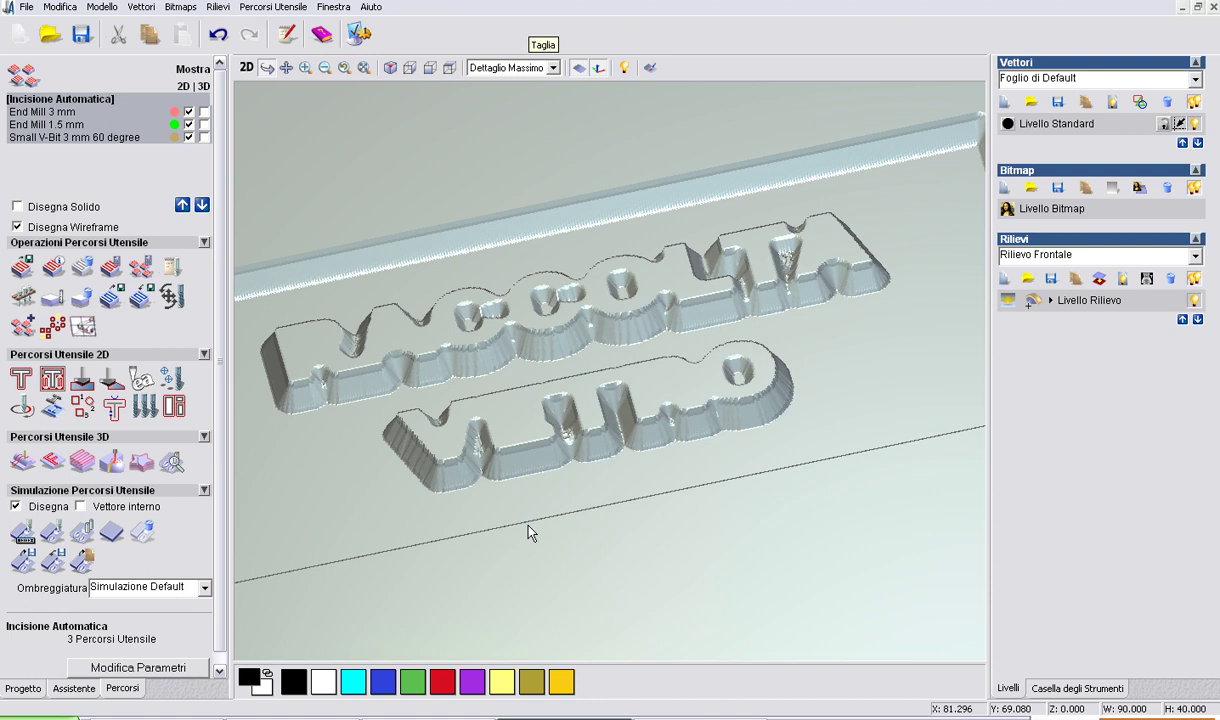
drag(530, 532, 600, 407)
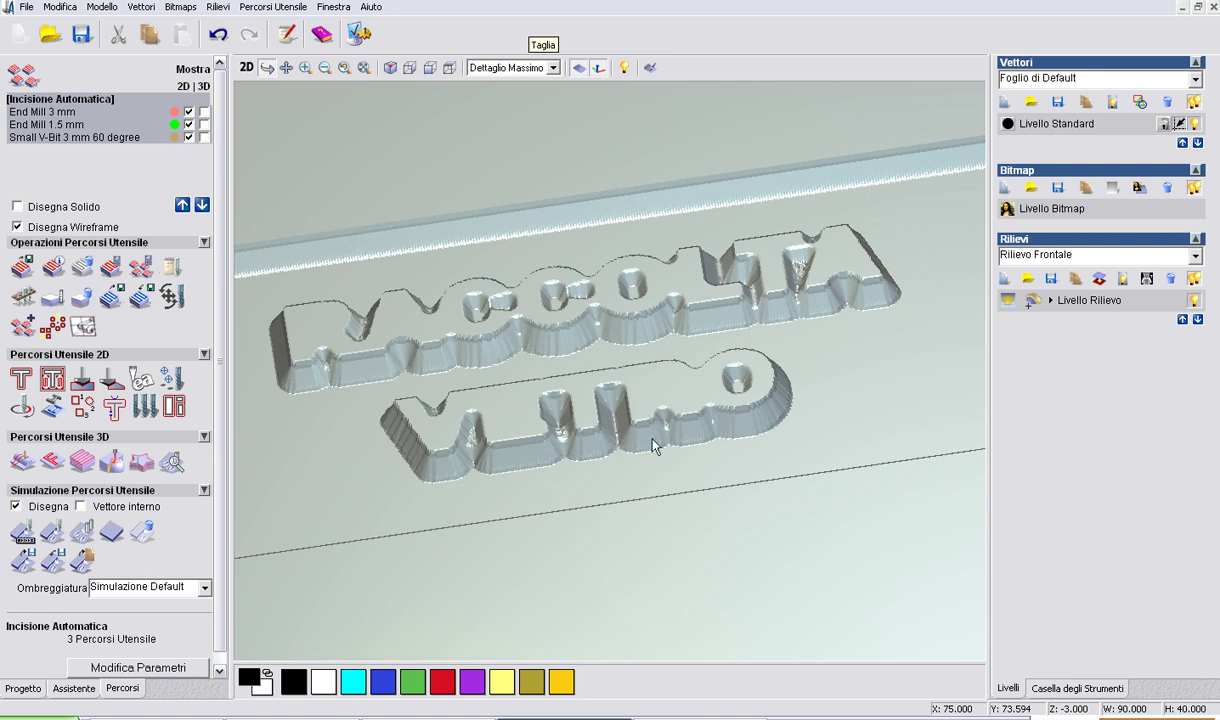
drag(656, 509, 662, 543)
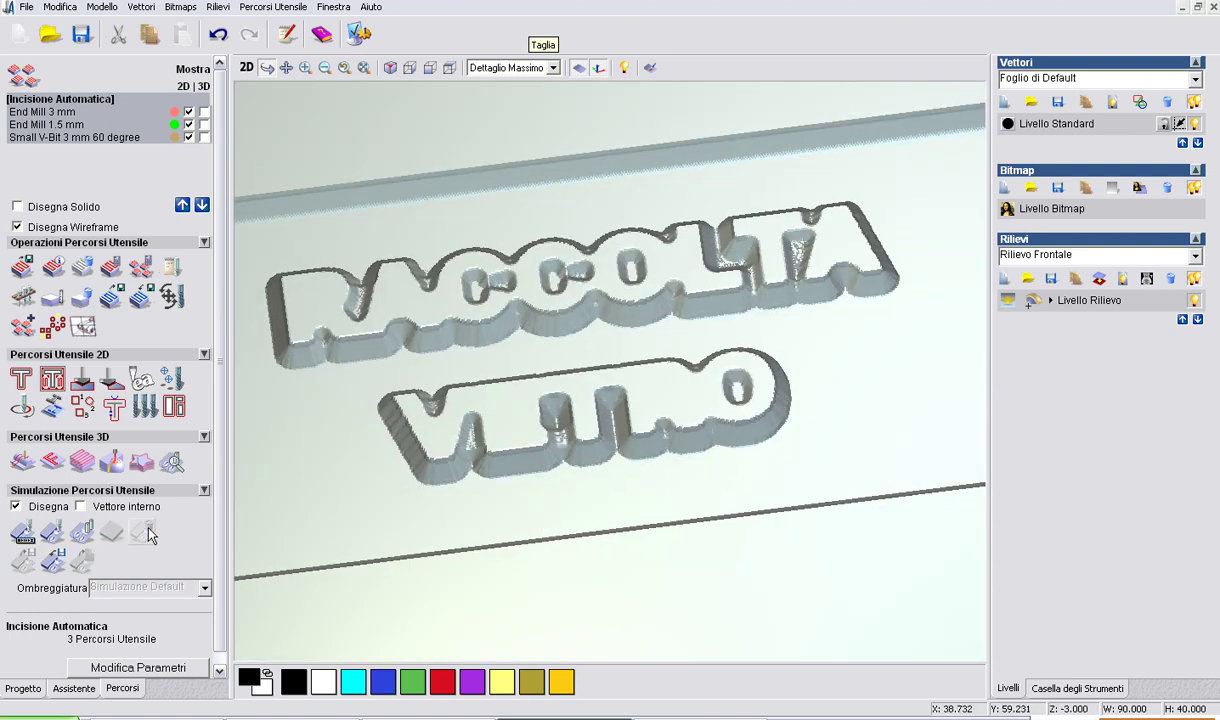
Clear the simulation, recalculate Incisione Automatica, dismiss the warning, and bring up Database Utensili.
click(24, 287)
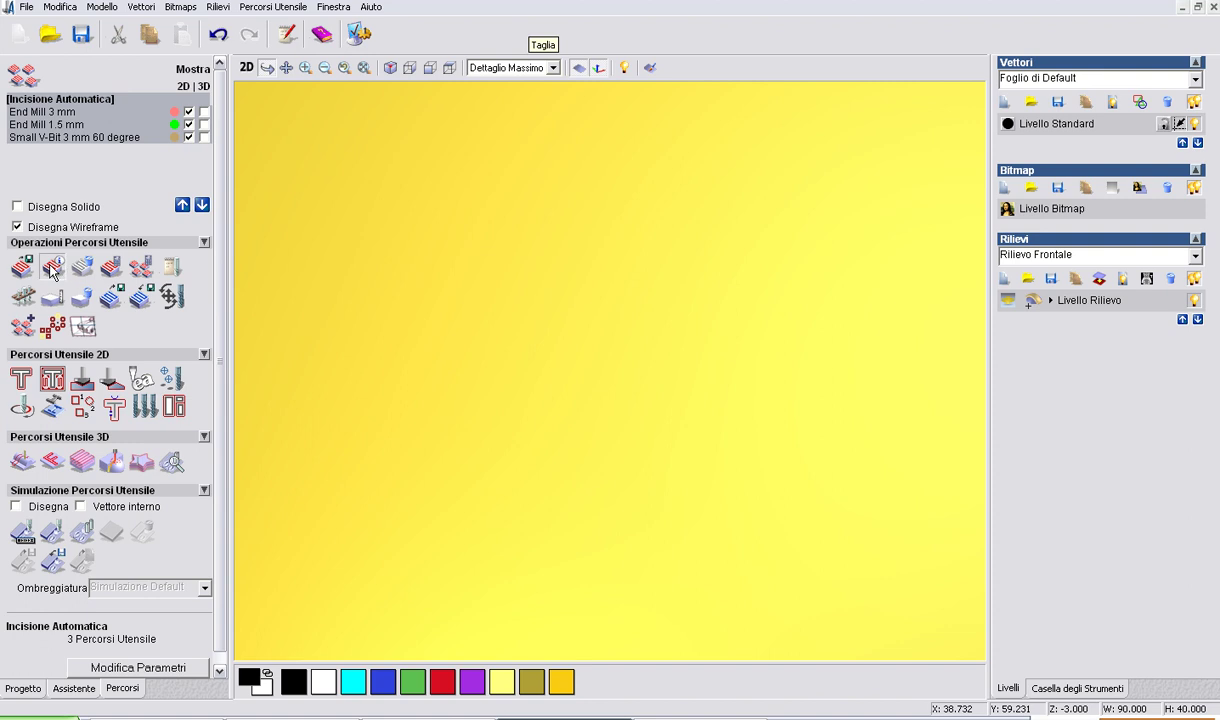
click(52, 260)
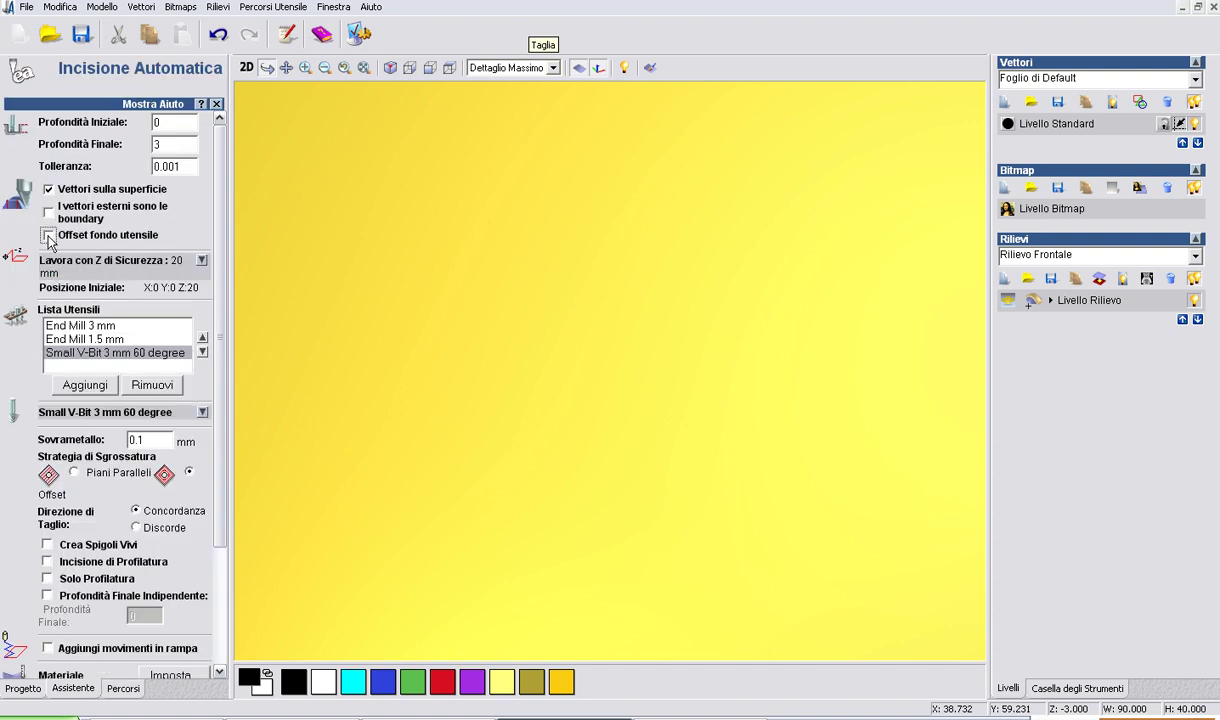
scroll(218, 480, down, 3)
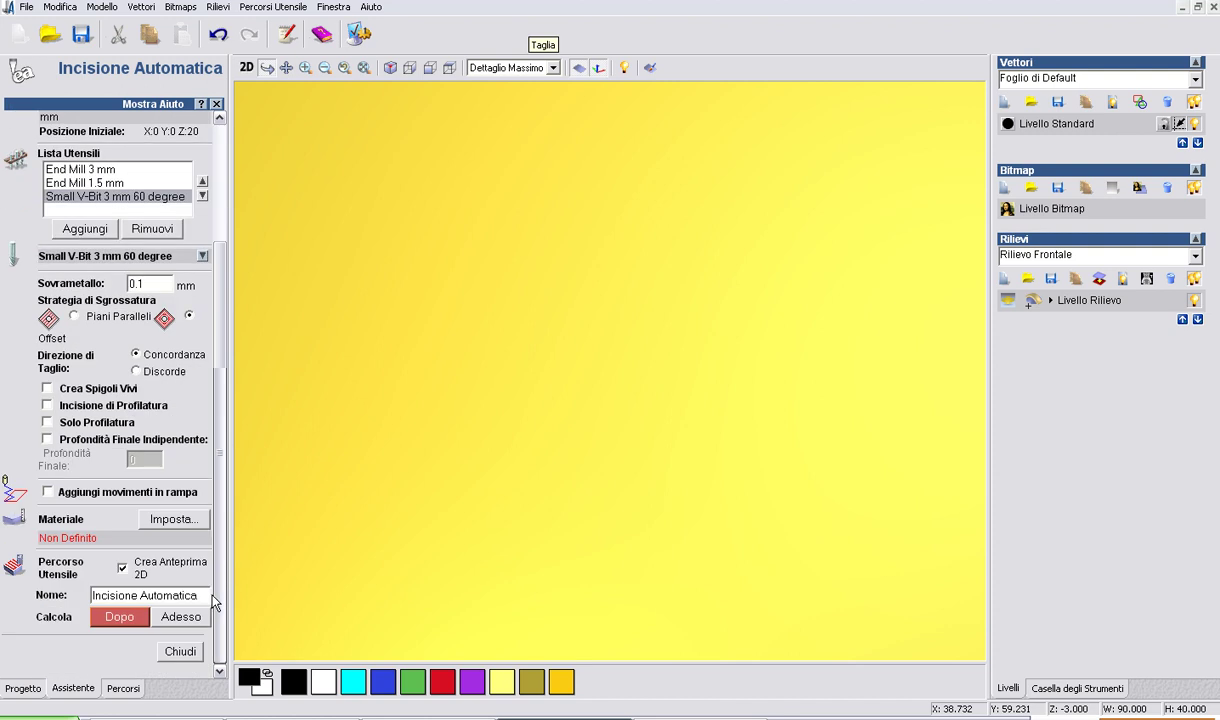
click(180, 617)
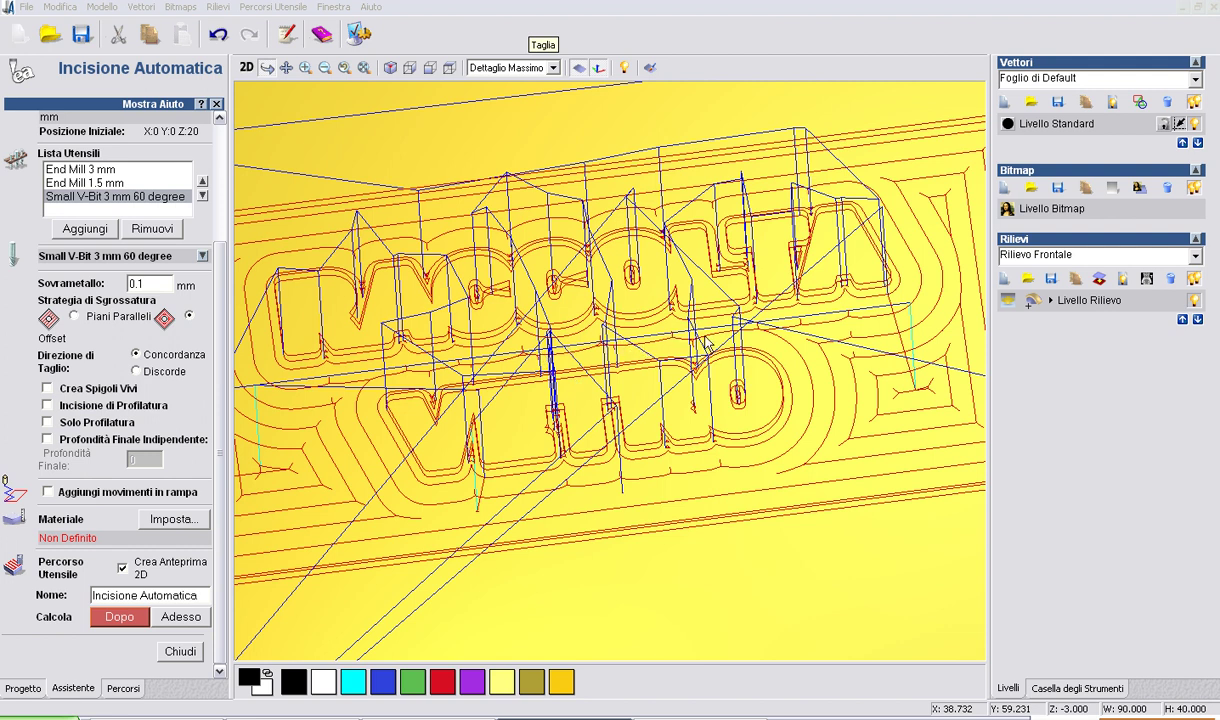
click(614, 376)
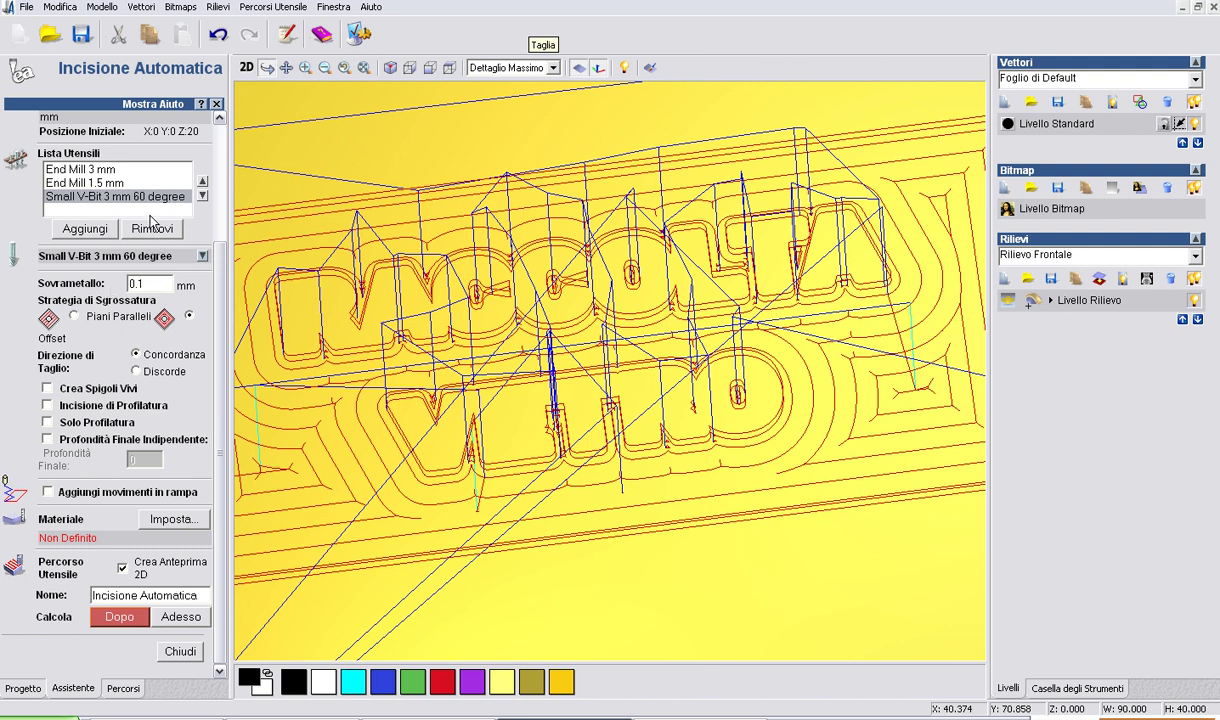
click(108, 230)
Open the Small V-Bit 3 mm 60 degree for editing, cancel without saving, and close the database.
drag(569, 248, 574, 332)
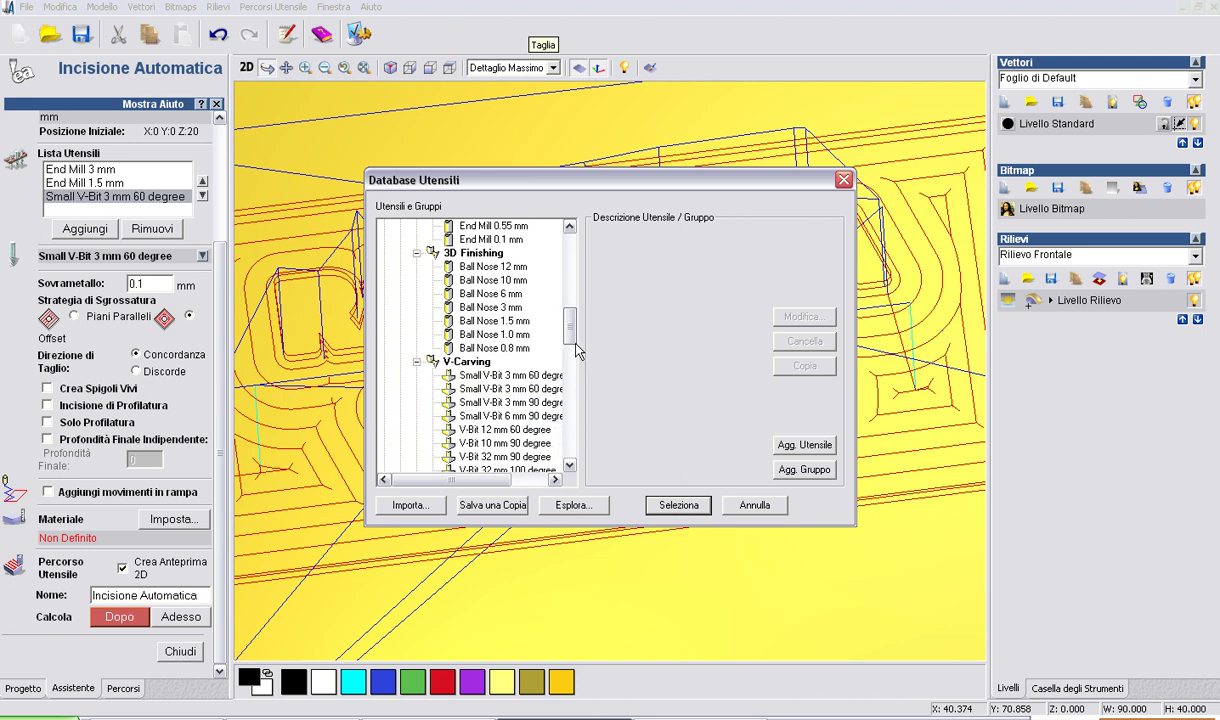
mouse_move(572, 322)
mouse_down()
mouse_move(575, 352)
mouse_move(572, 330)
mouse_up()
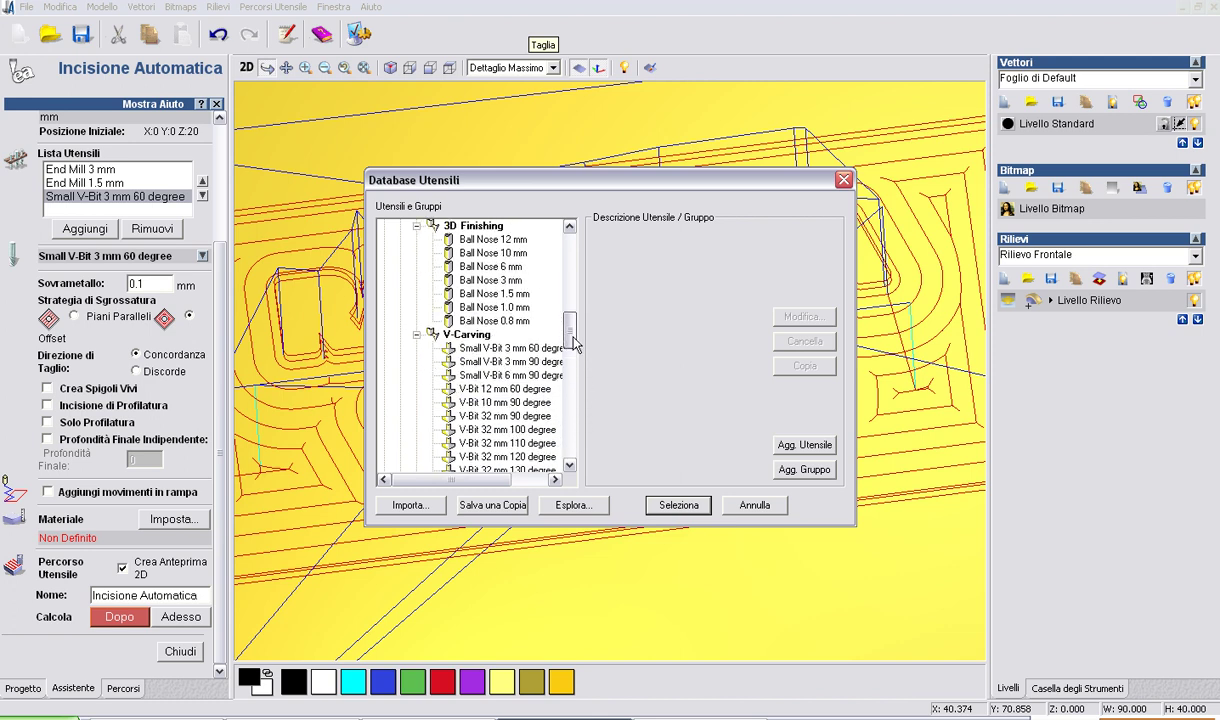
click(528, 349)
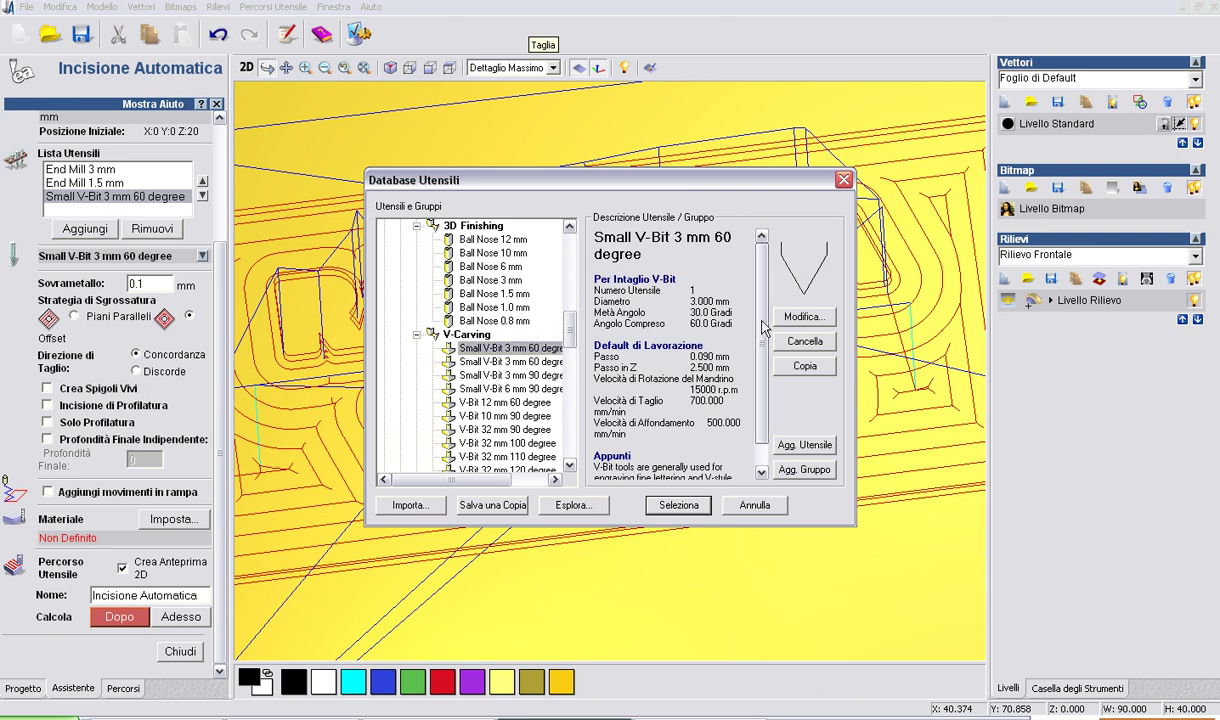
click(800, 316)
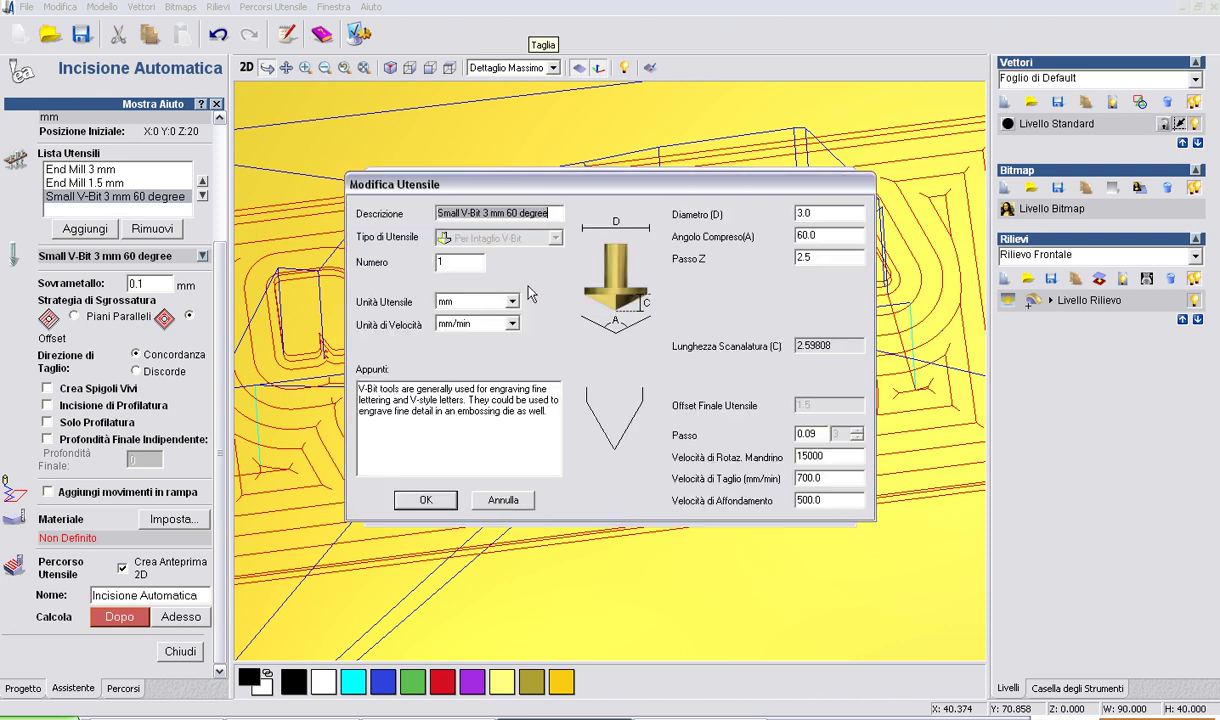
click(517, 213)
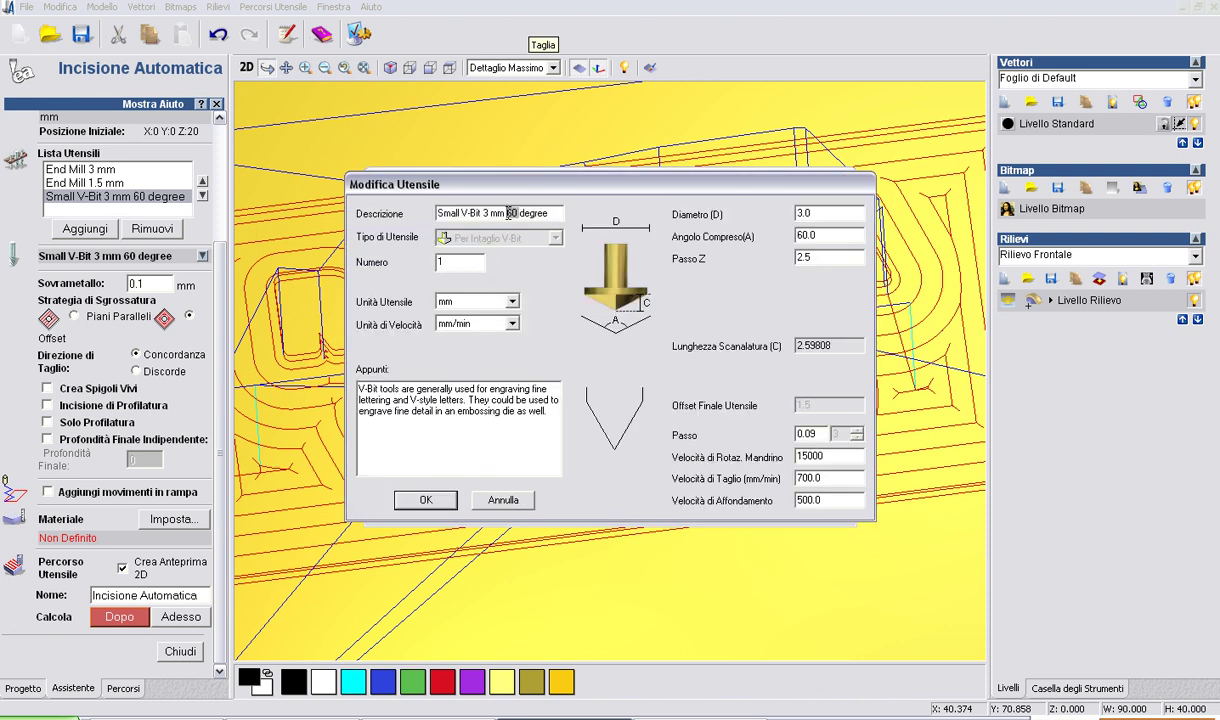
text(3)
click(503, 499)
key(Escape)
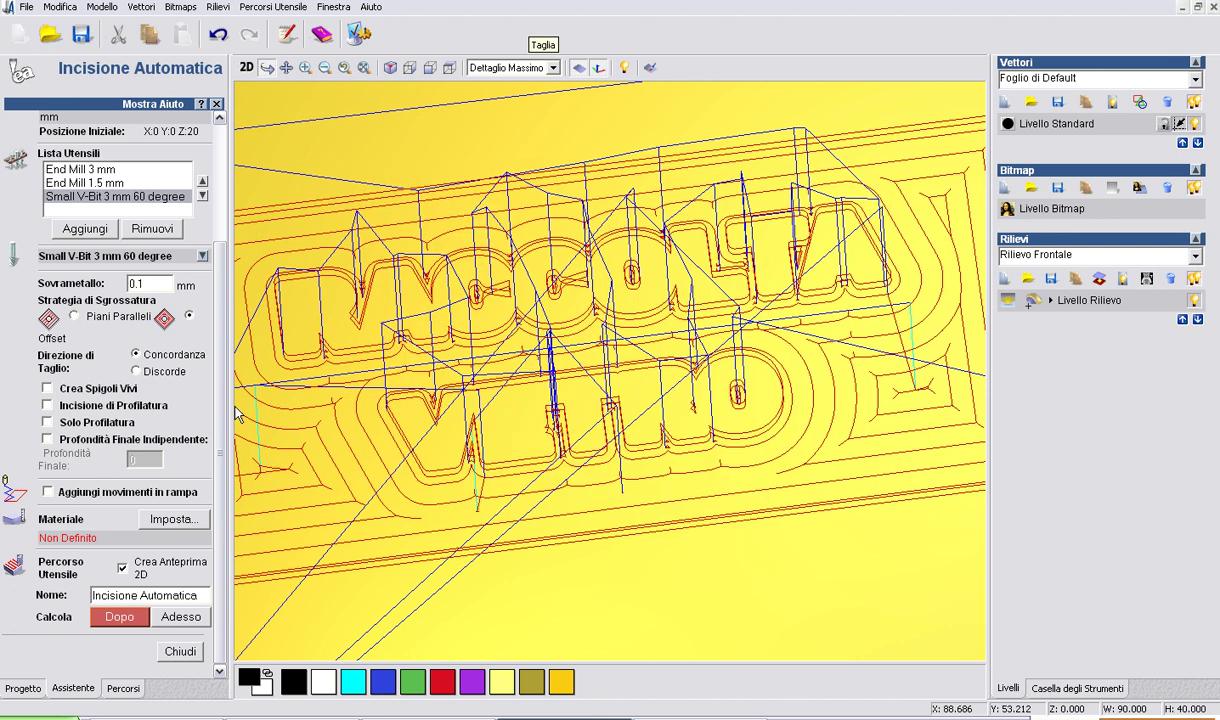
Review the End Mill 3 mm, End Mill 1.5 mm and Small V-Bit parameters in Lista Utensili.
click(106, 171)
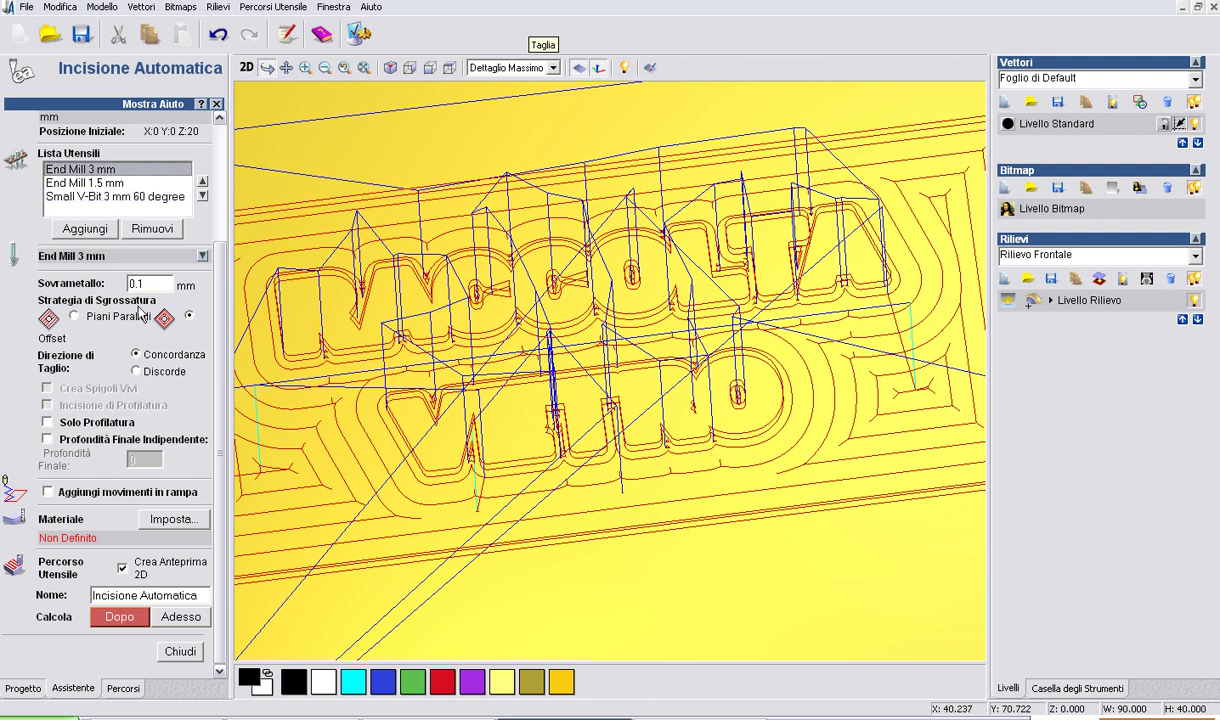
click(203, 256)
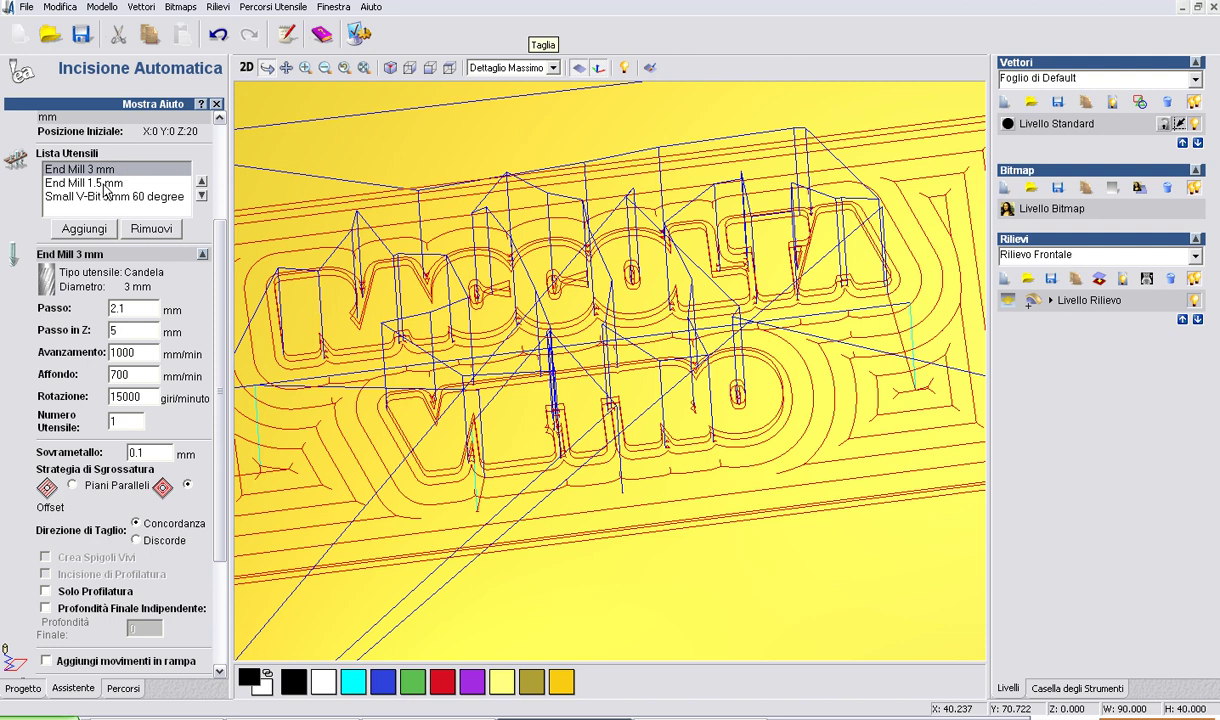
click(120, 185)
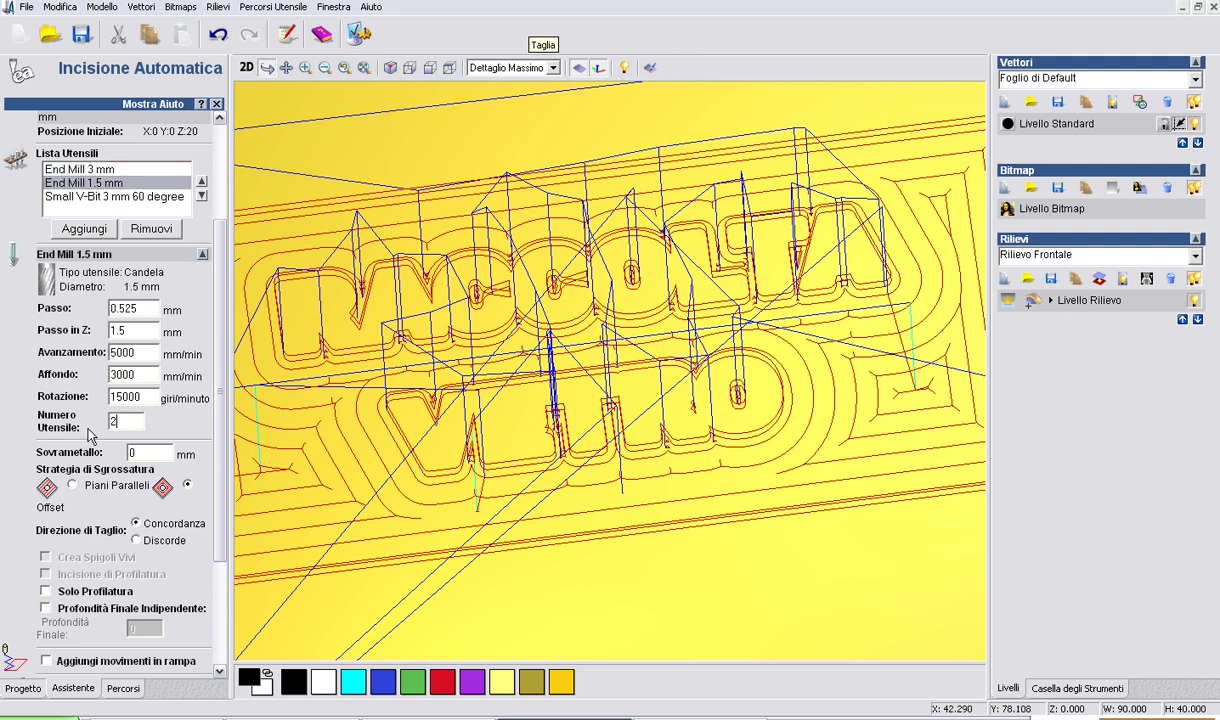
click(90, 196)
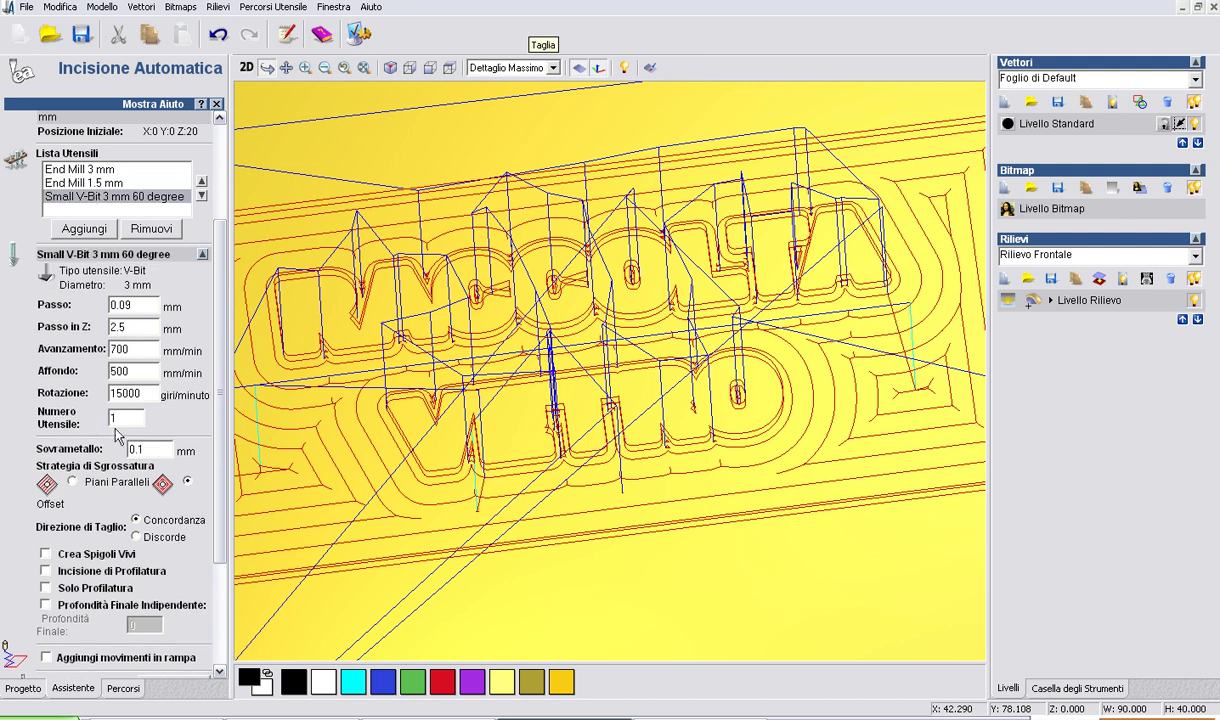
Set the Small V-Bit's Numero Utensile to 3 and tick Offset fondo utensile.
double_click(117, 417)
text(3)
scroll(212, 495, down, 3)
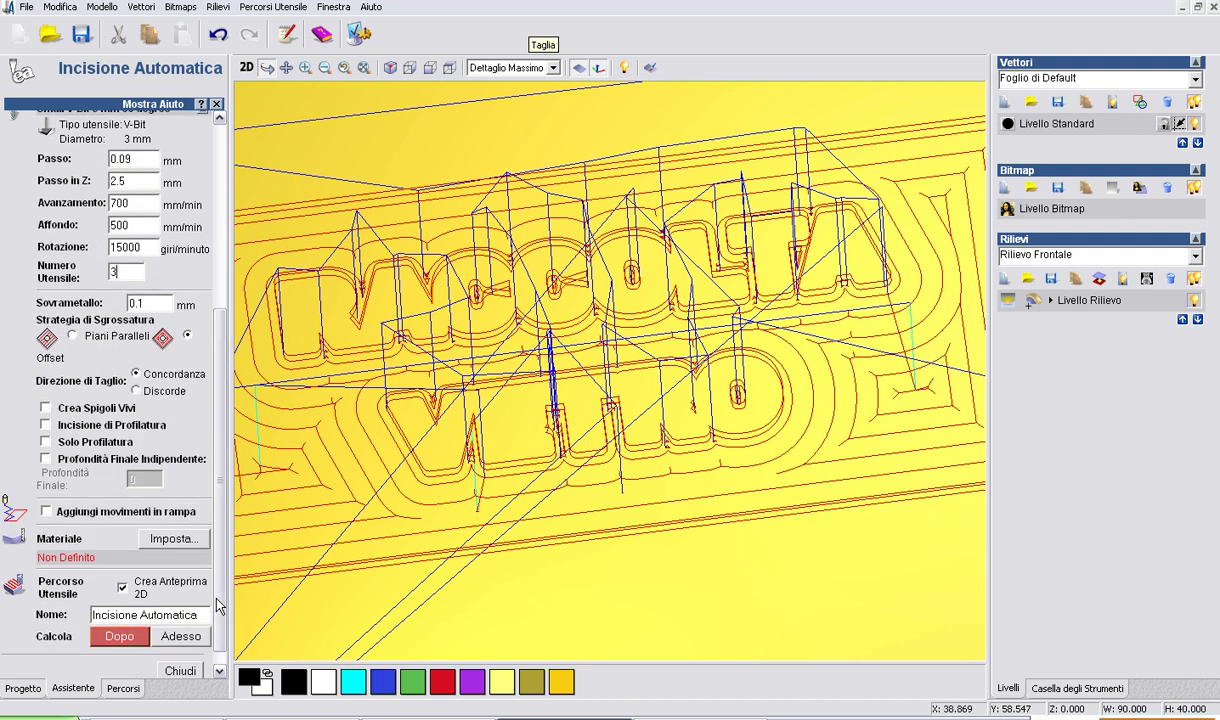
scroll(218, 441, up, 2)
scroll(210, 485, up, 2)
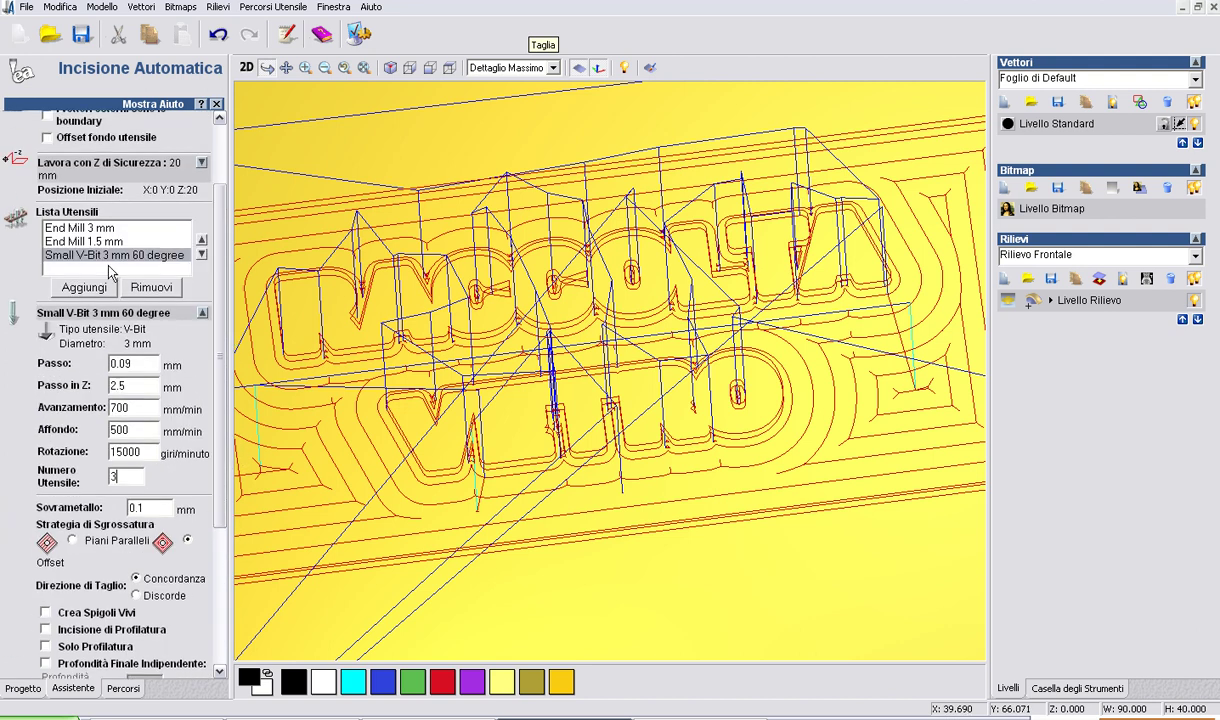
click(47, 137)
scroll(228, 385, down, 4)
scroll(212, 450, down, 1)
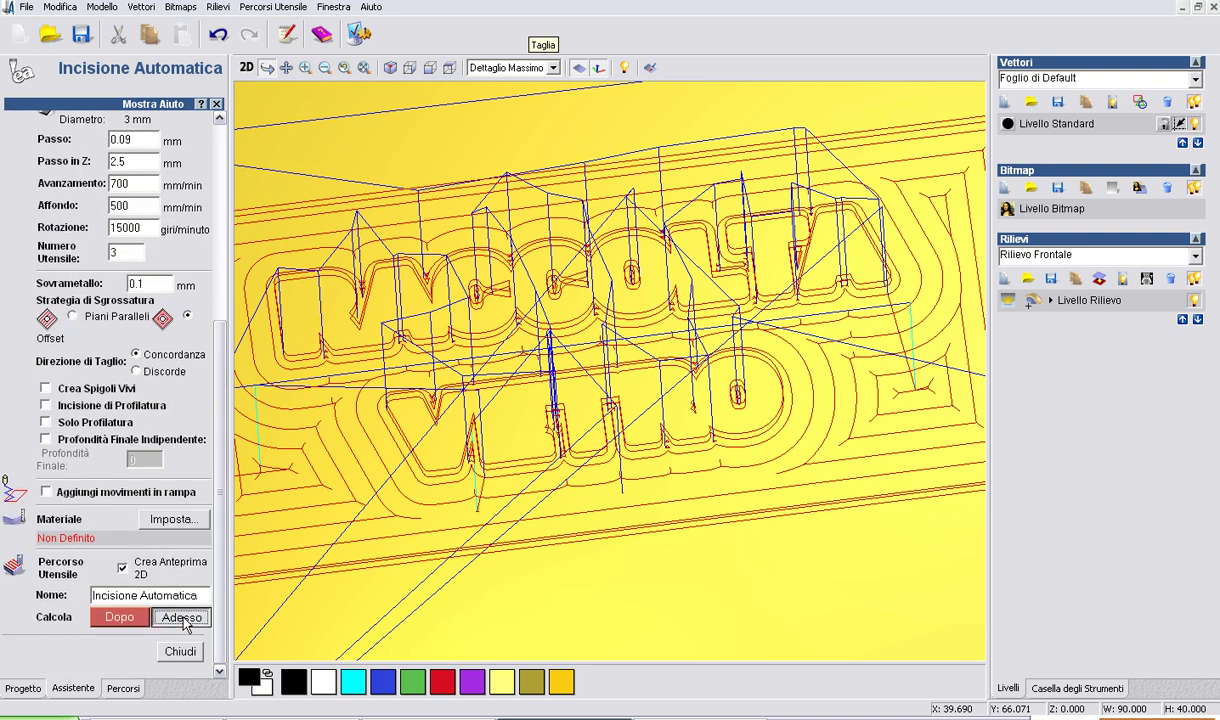
Calculate the automatic engraving toolpaths with the current tool list.
click(183, 619)
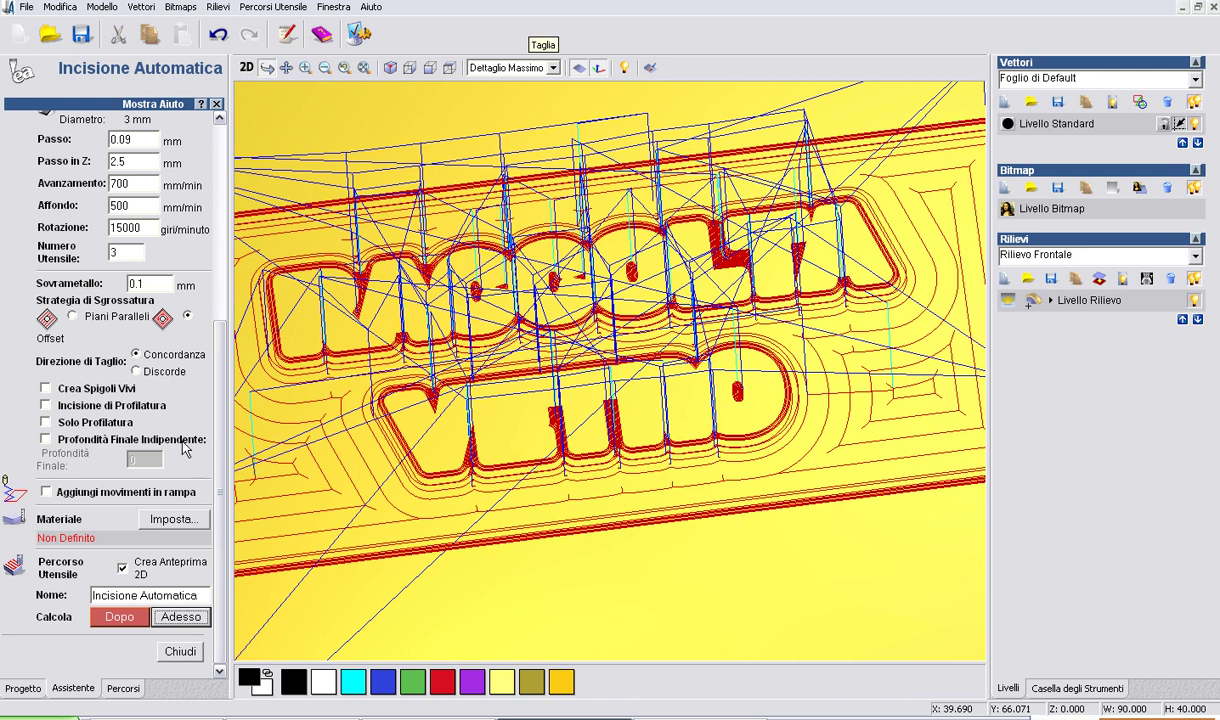
drag(213, 430, 115, 318)
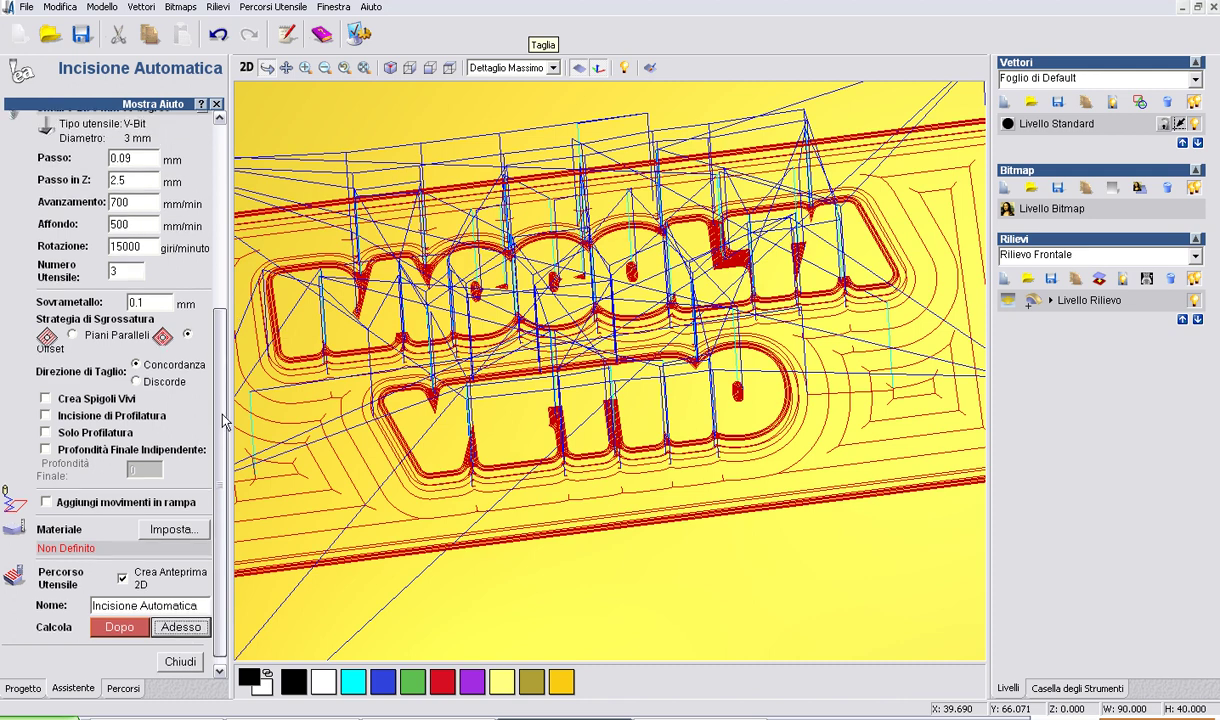
Copy the Small V-Bit 3 mm 60 degree as 'Small V-Bit 3 mm 30 degree' with a 30° included angle and add it.
click(84, 271)
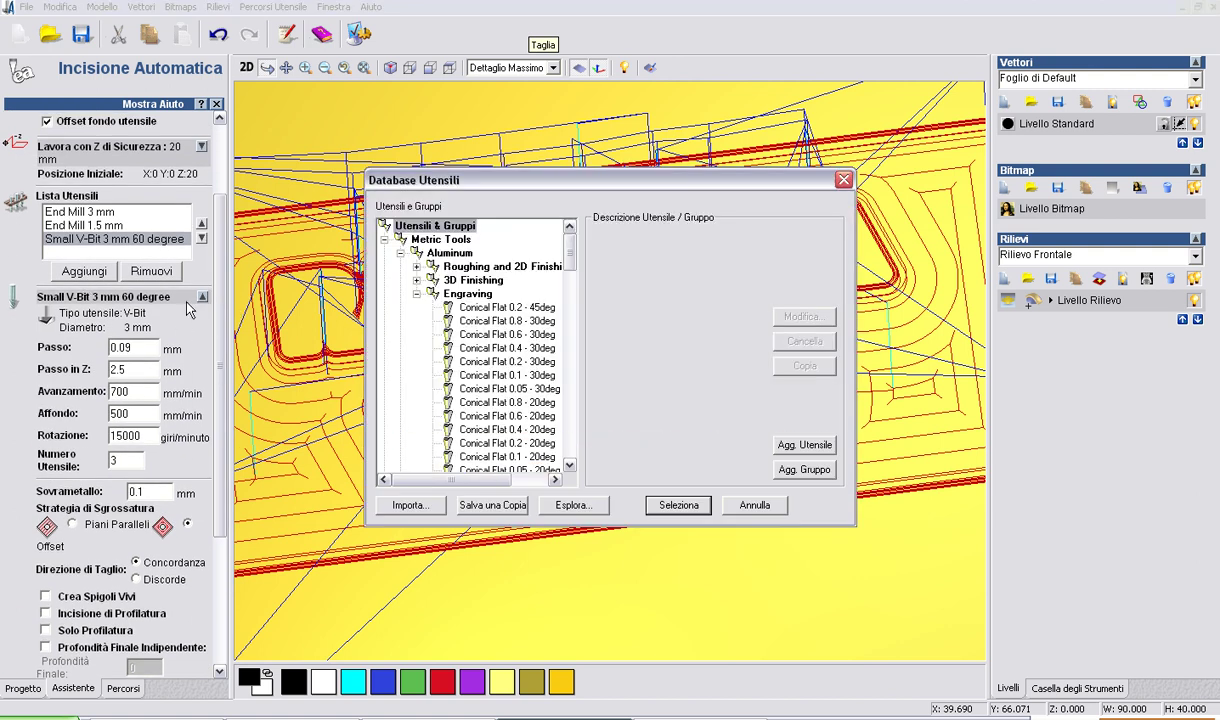
drag(571, 245, 574, 328)
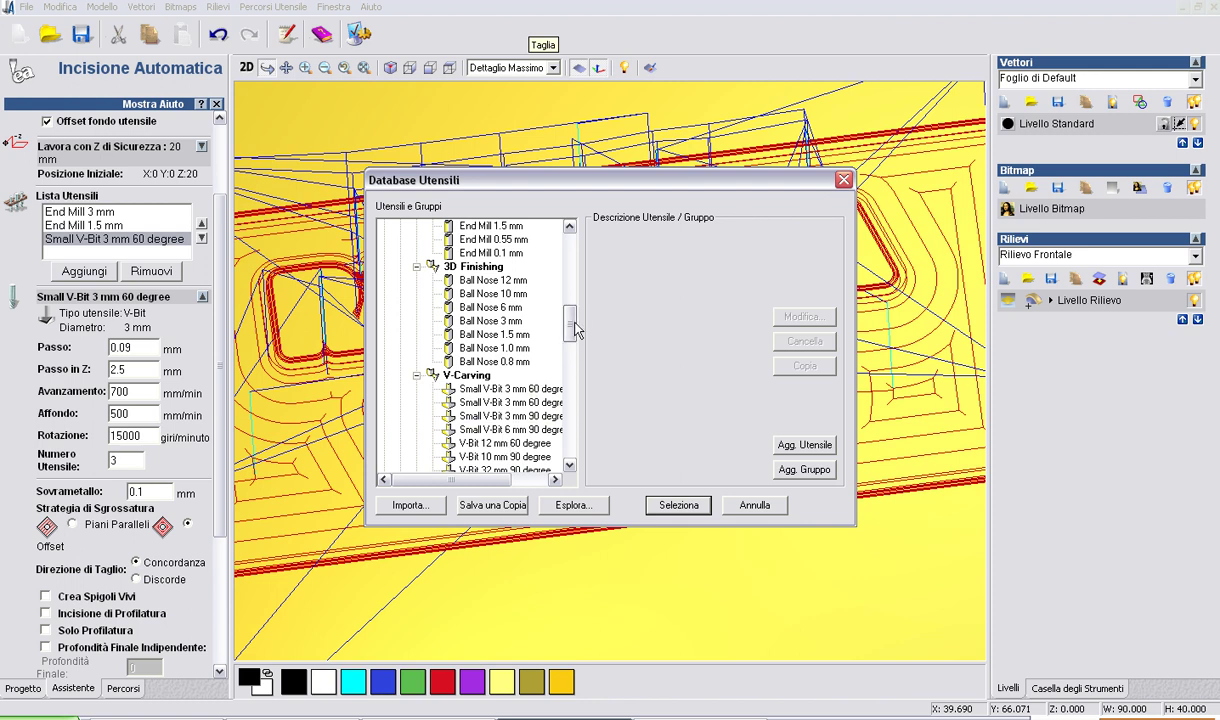
click(502, 388)
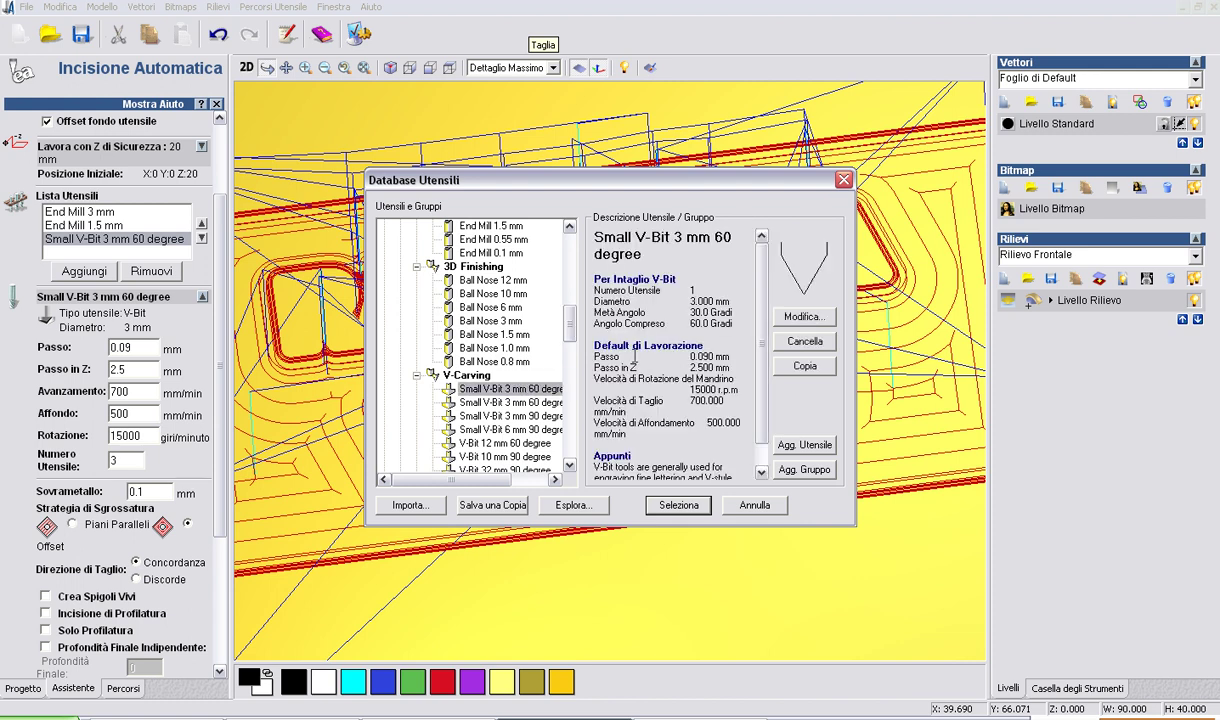
click(804, 316)
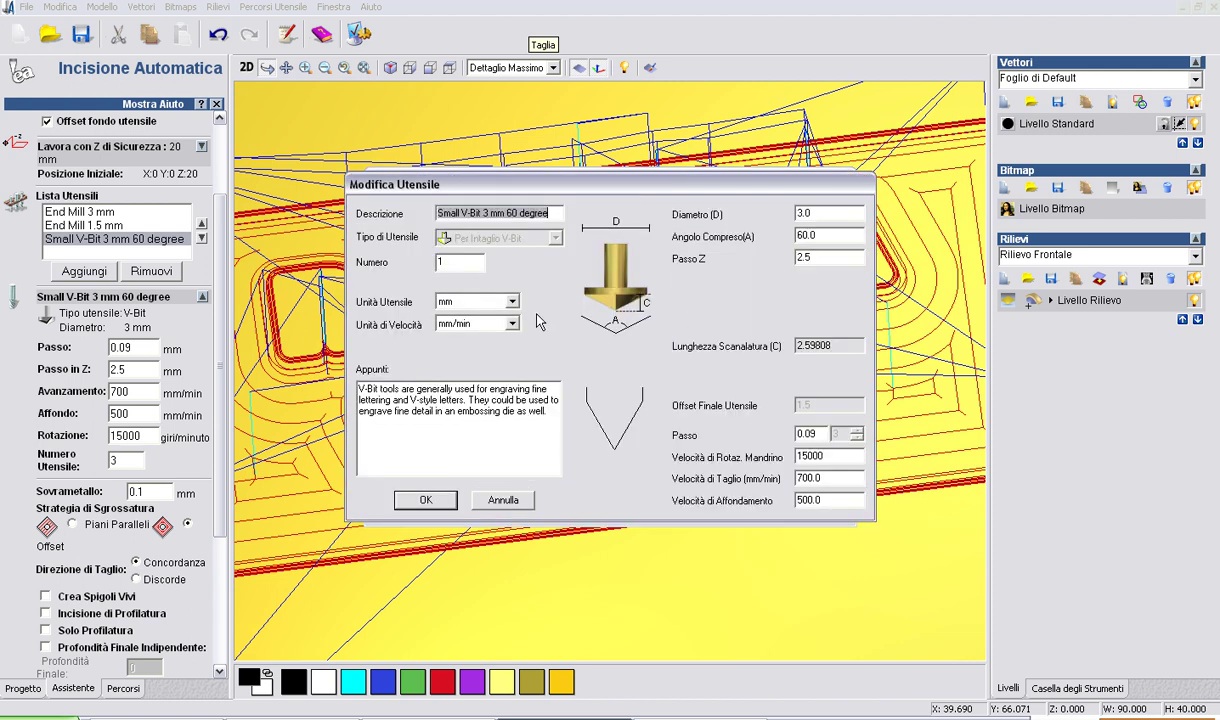
click(519, 212)
key(BackSpace)
key(BackSpace)
text(30)
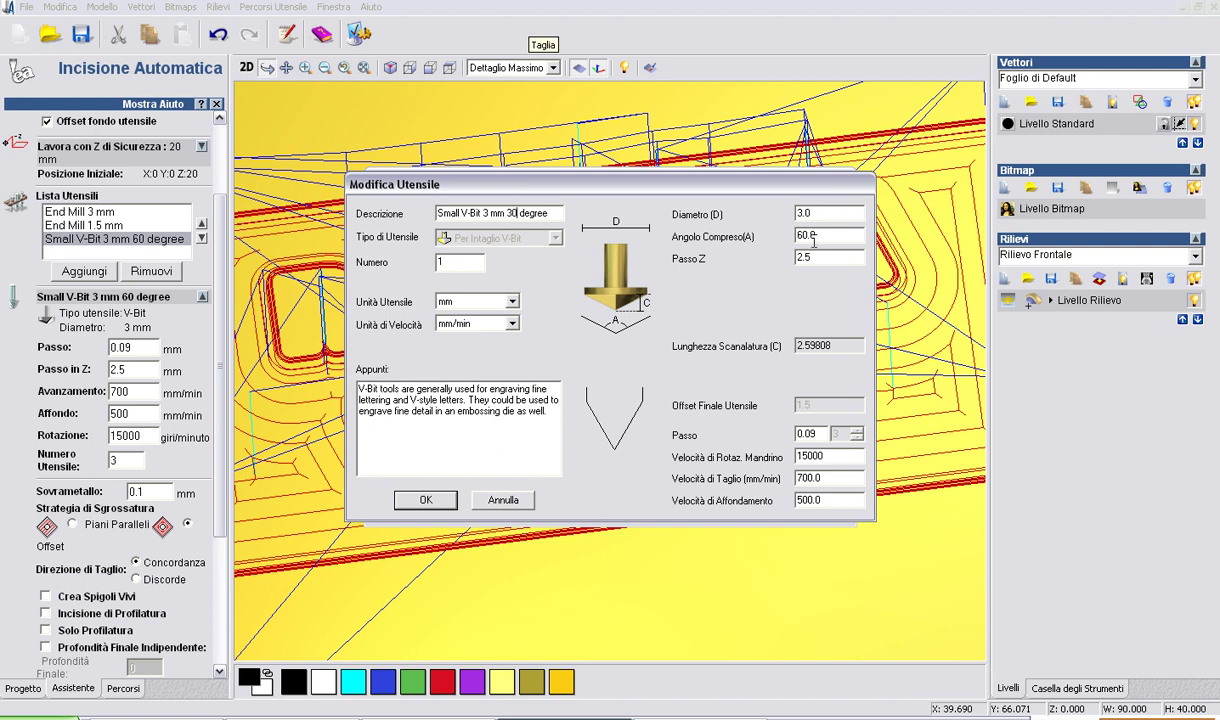
drag(827, 236, 765, 243)
text(30)
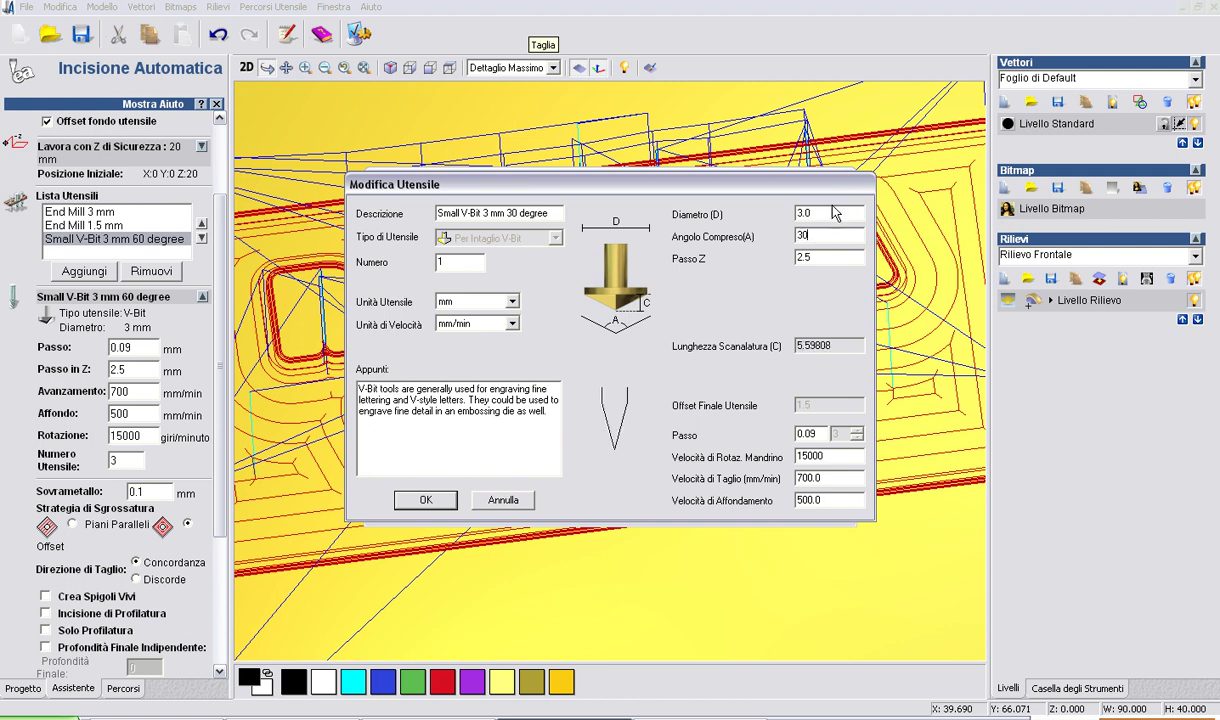
click(426, 500)
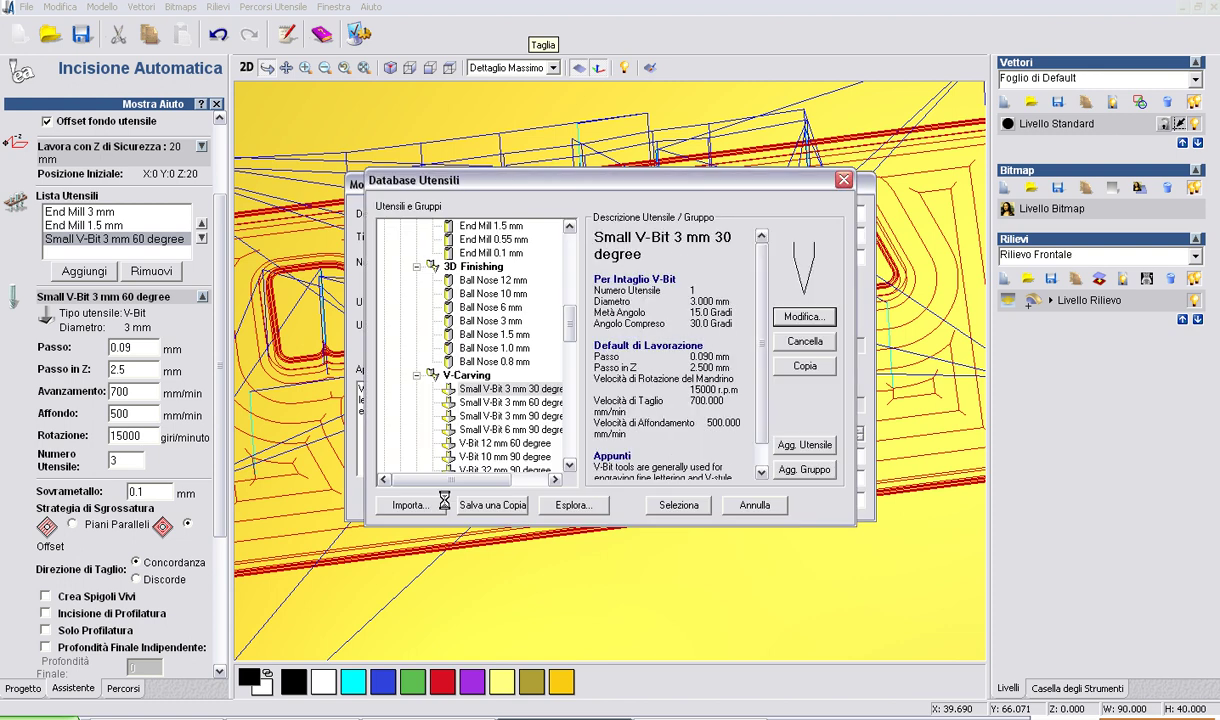
click(679, 505)
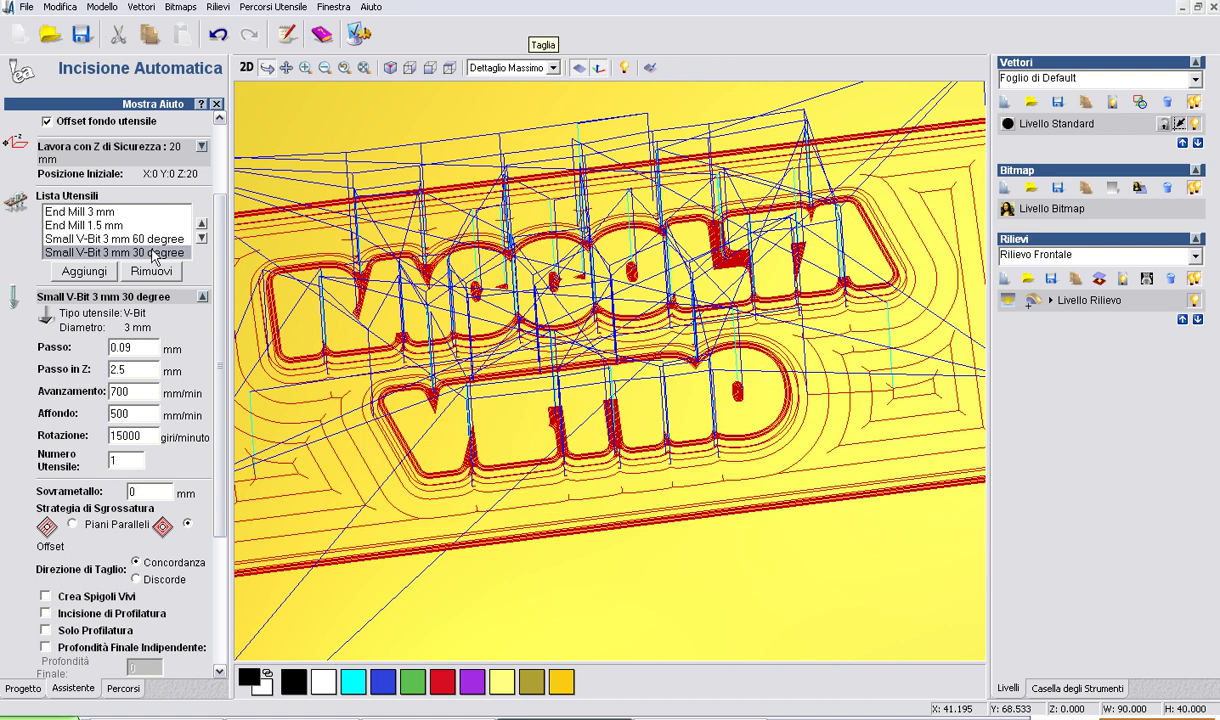
Recalculate the engraving toolpaths with Calcola Adesso, then close the wizard.
scroll(208, 400, down, 5)
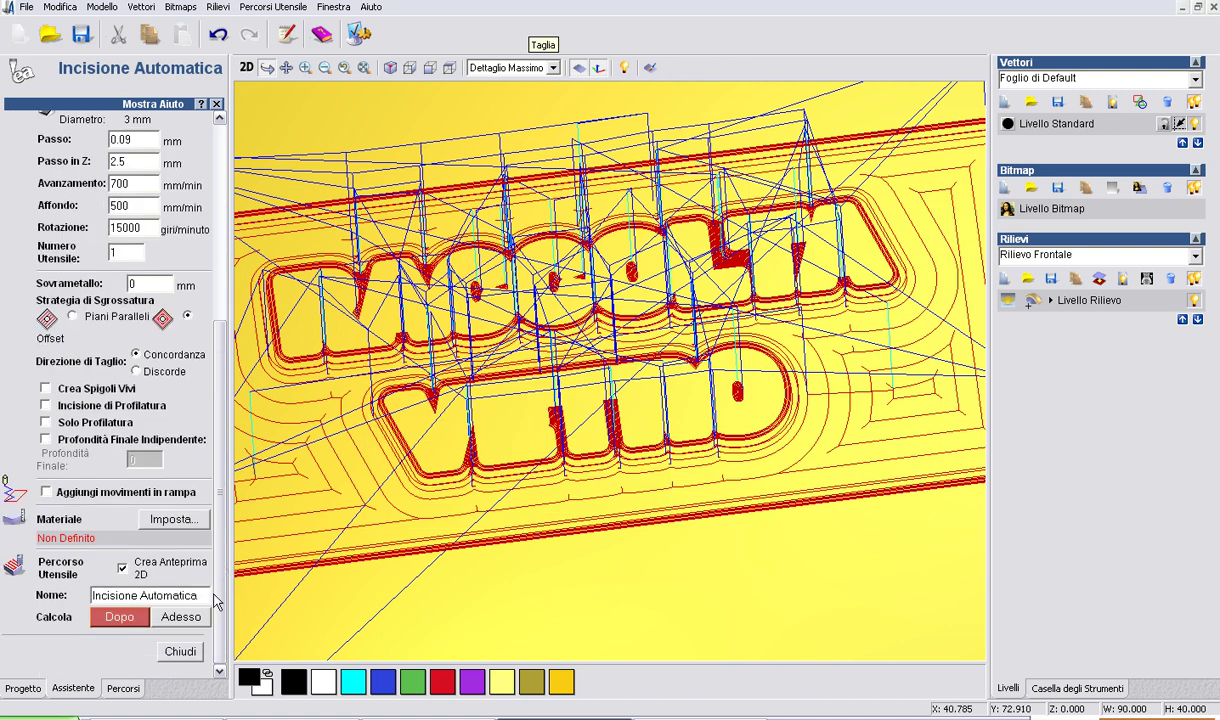
click(180, 617)
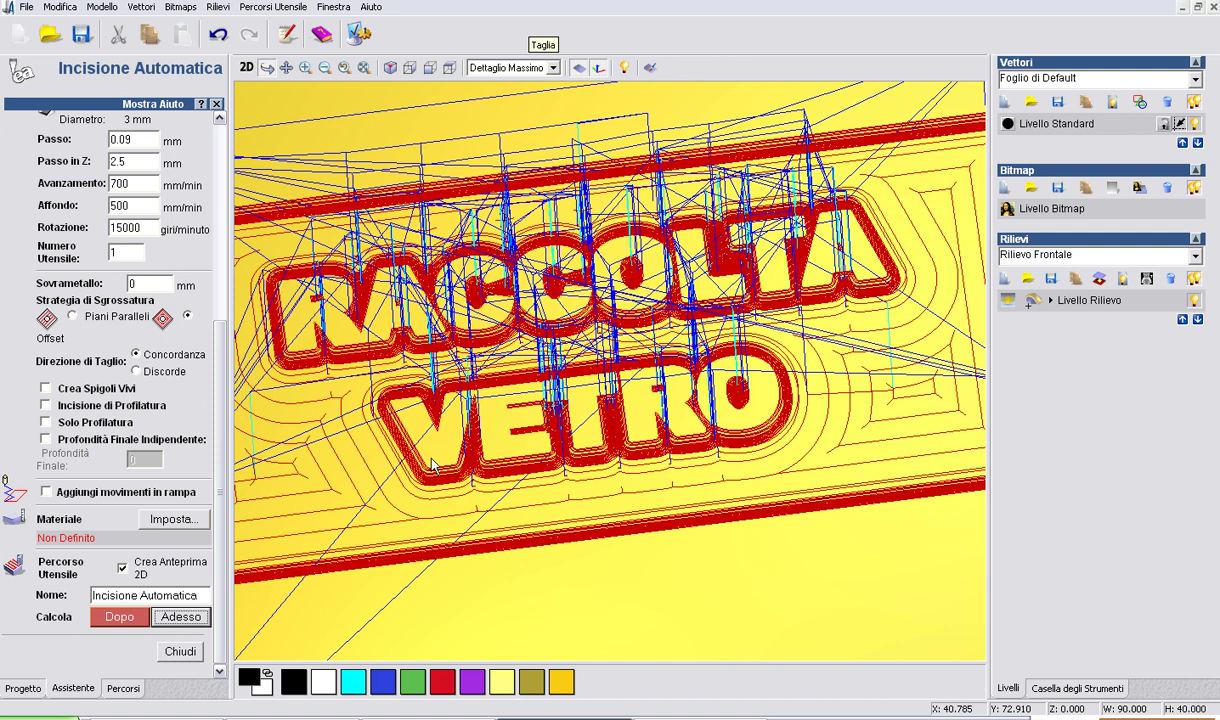
click(180, 652)
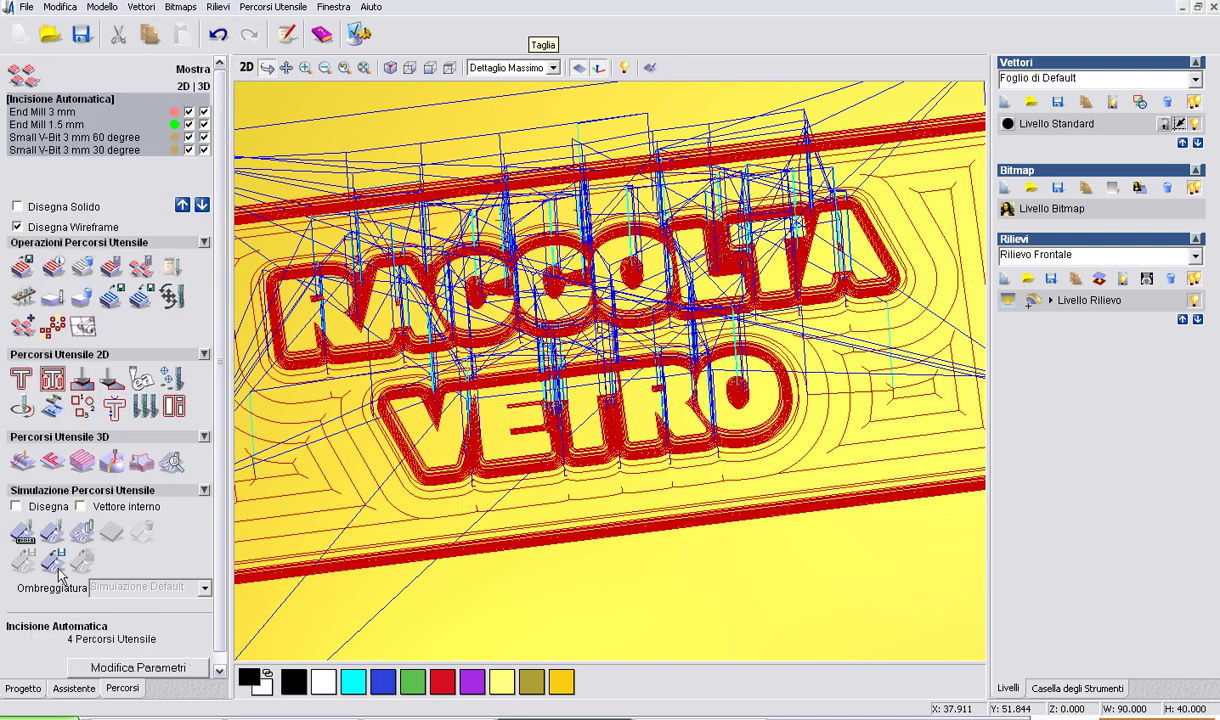
Simulate all four toolpaths and orbit the 3D view to inspect the carved RACCOLTA VETRO plaque.
click(55, 537)
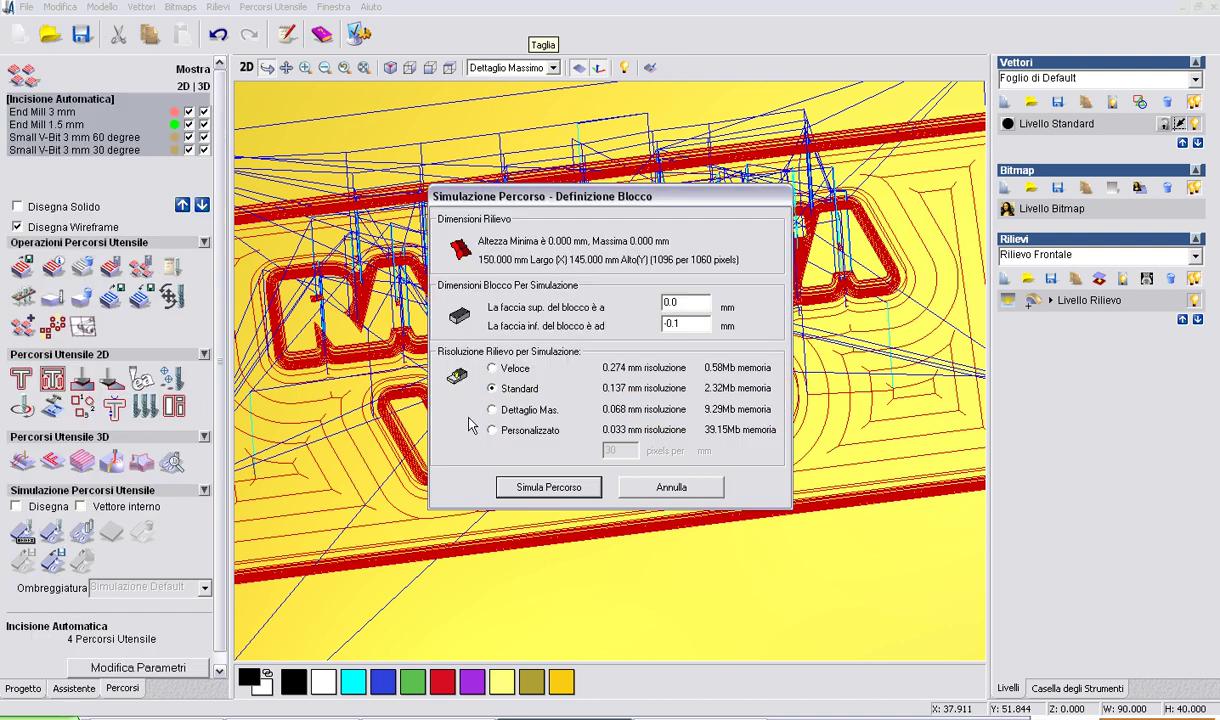
click(580, 487)
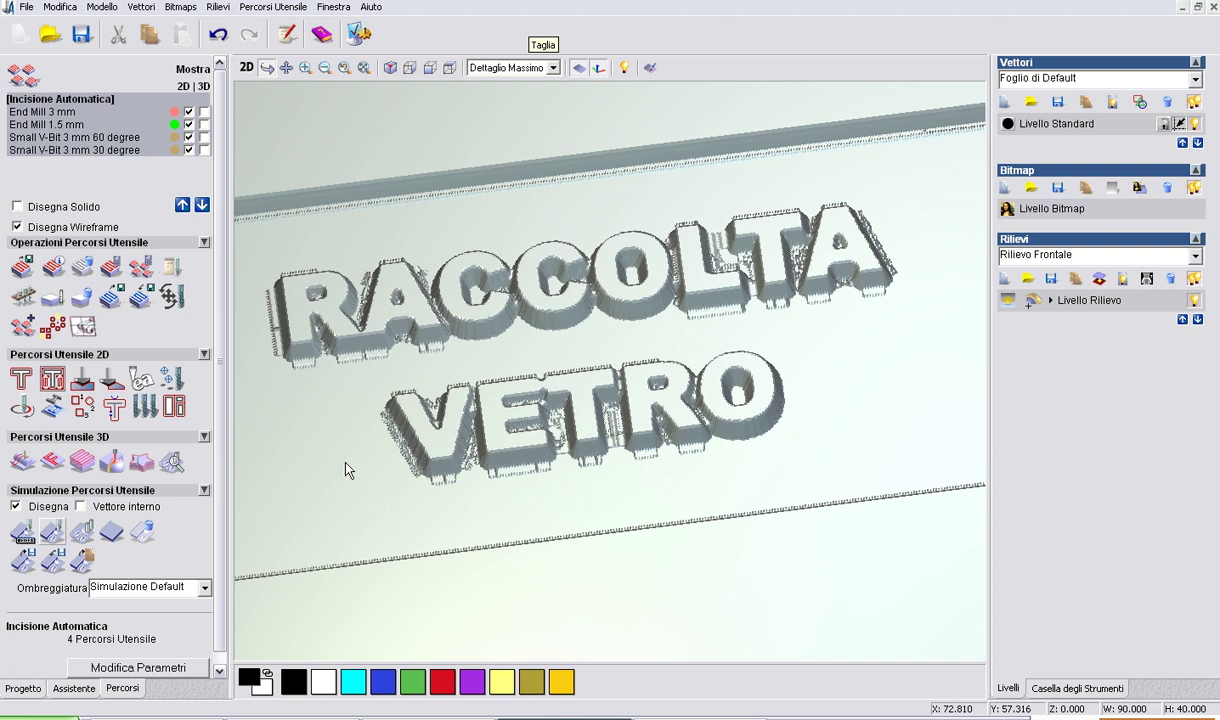
drag(365, 526, 430, 518)
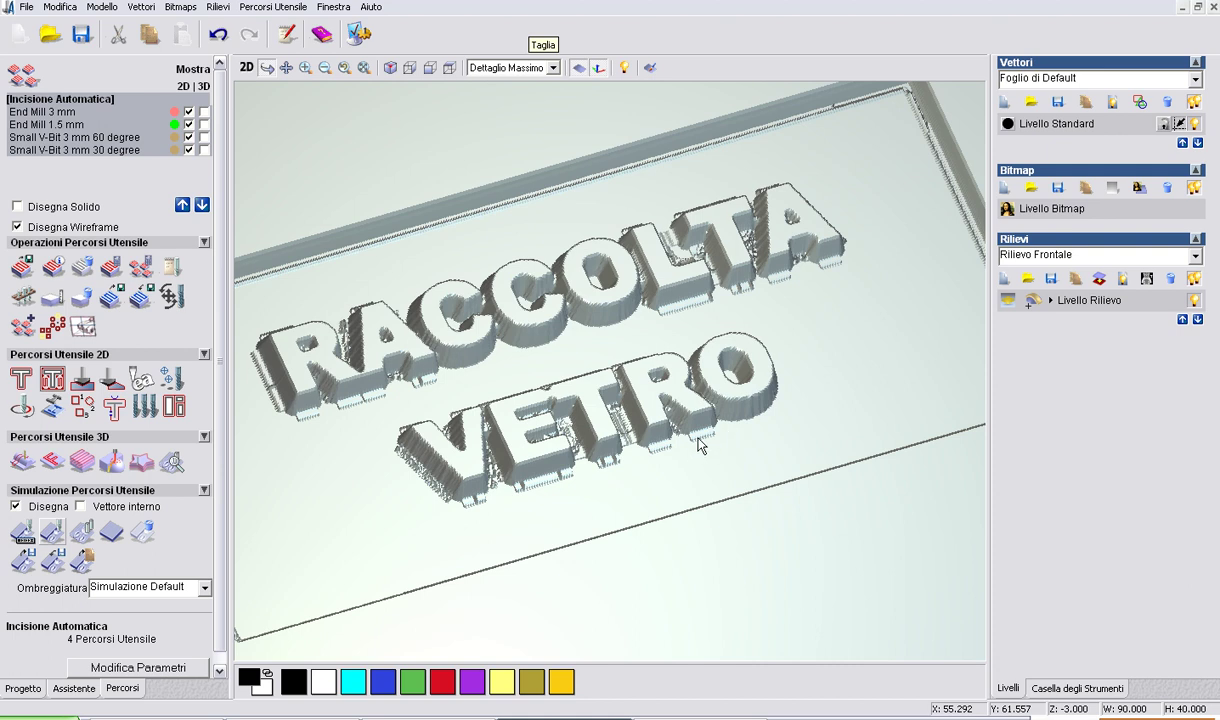
mouse_move(730, 464)
mouse_down()
mouse_move(836, 333)
mouse_move(848, 281)
mouse_move(700, 540)
mouse_up()
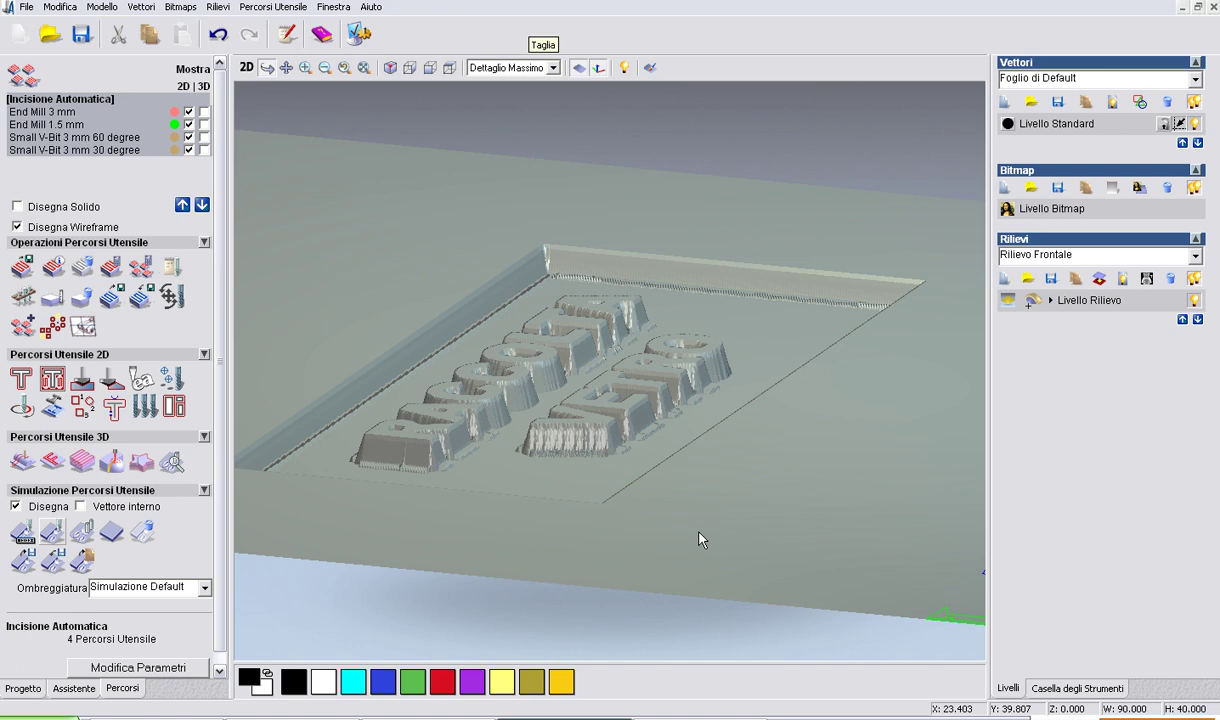
mouse_move(715, 432)
mouse_down()
mouse_move(485, 580)
mouse_move(430, 586)
mouse_move(905, 391)
mouse_move(911, 421)
mouse_up()
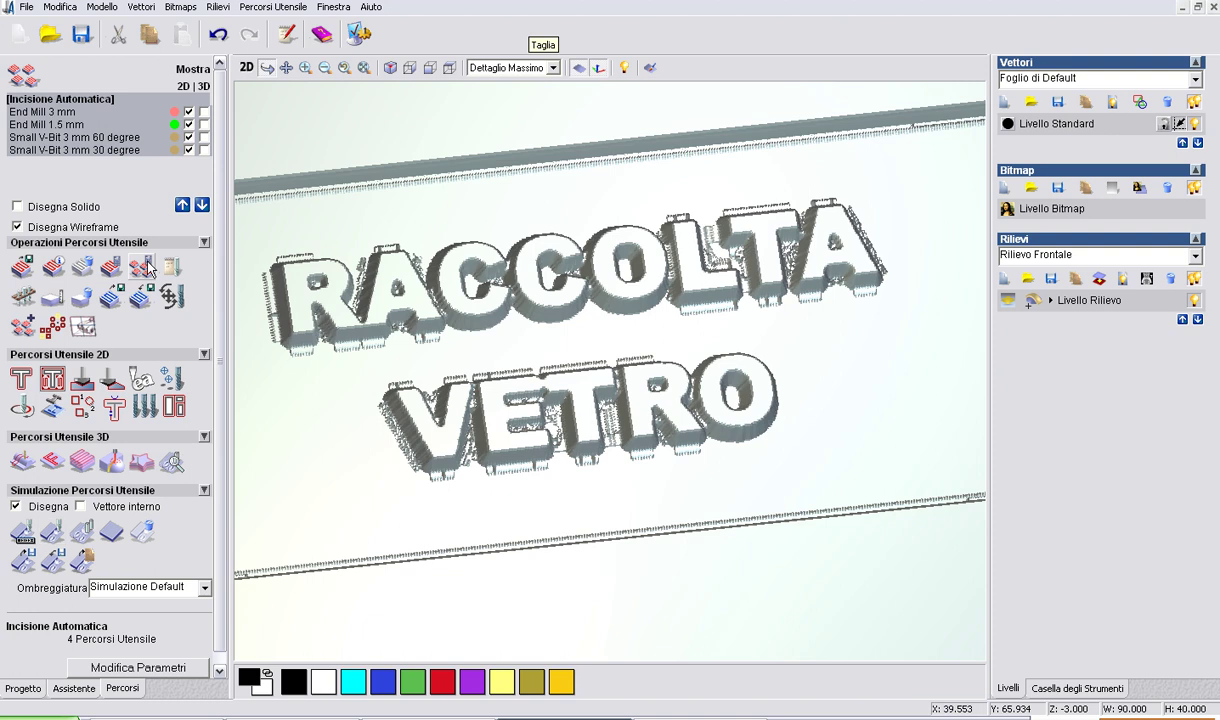
Remove the 60-degree V-bit from Incisione Automatica, then recalculate the three toolpaths and close.
click(55, 268)
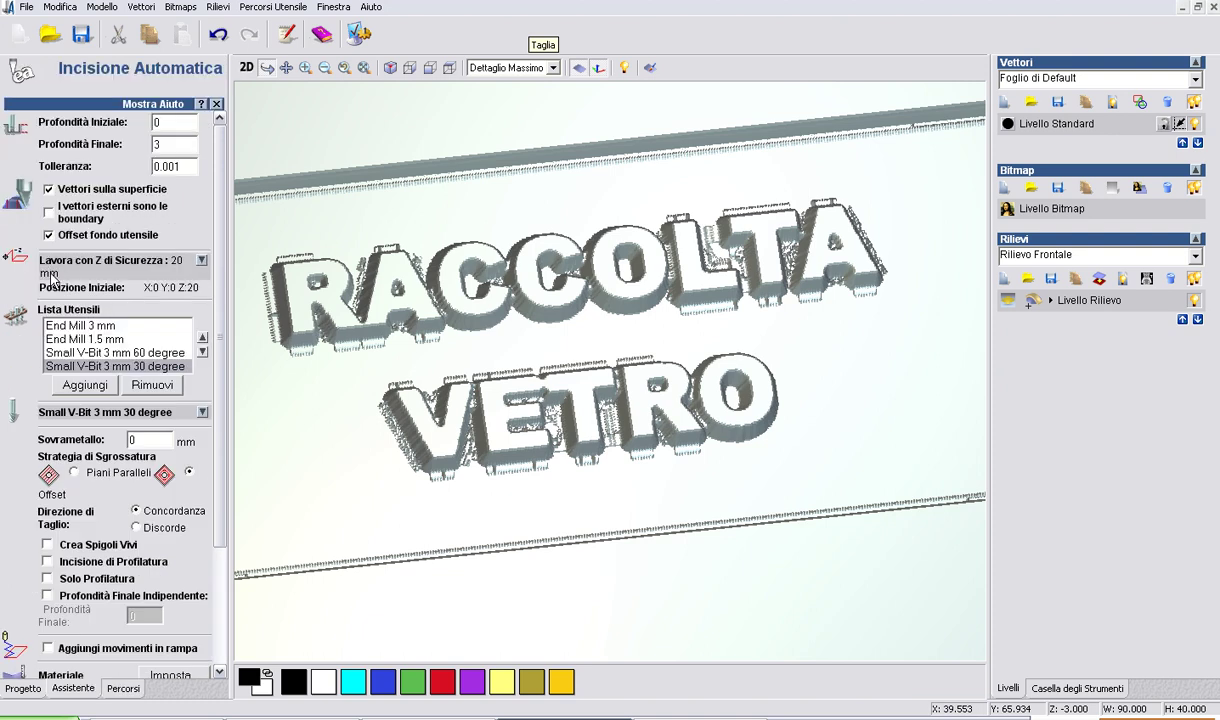
click(94, 352)
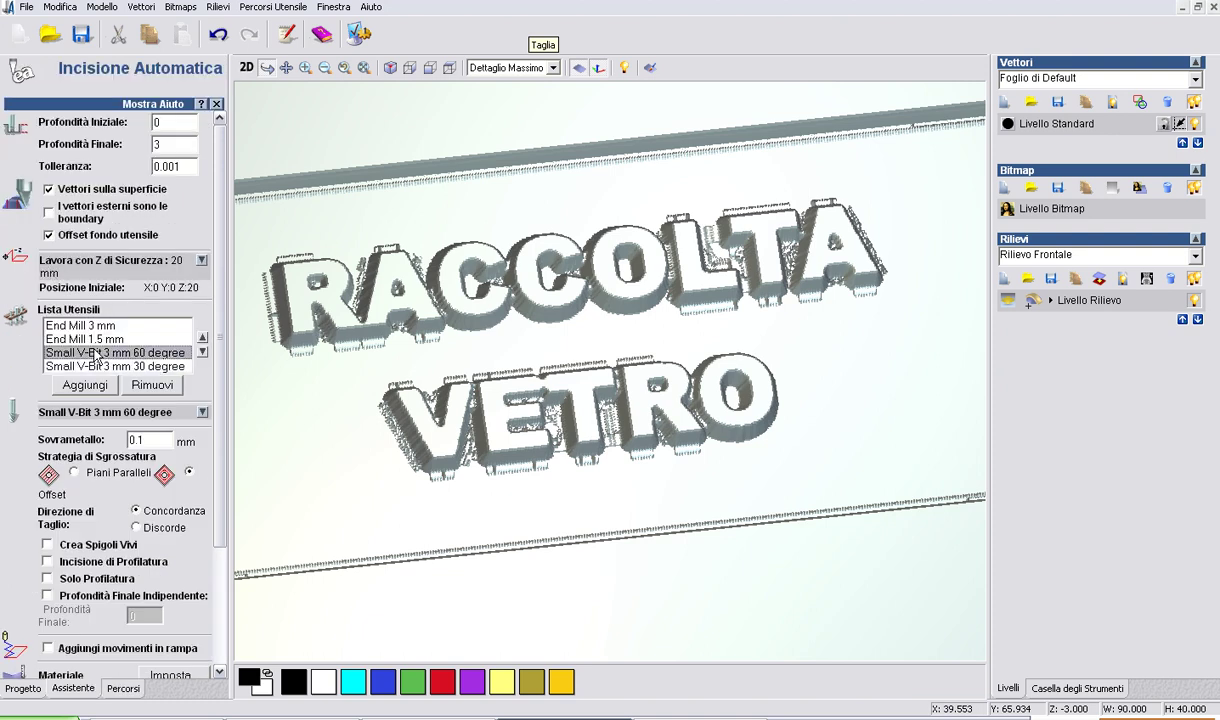
click(155, 392)
scroll(224, 374, down, 1)
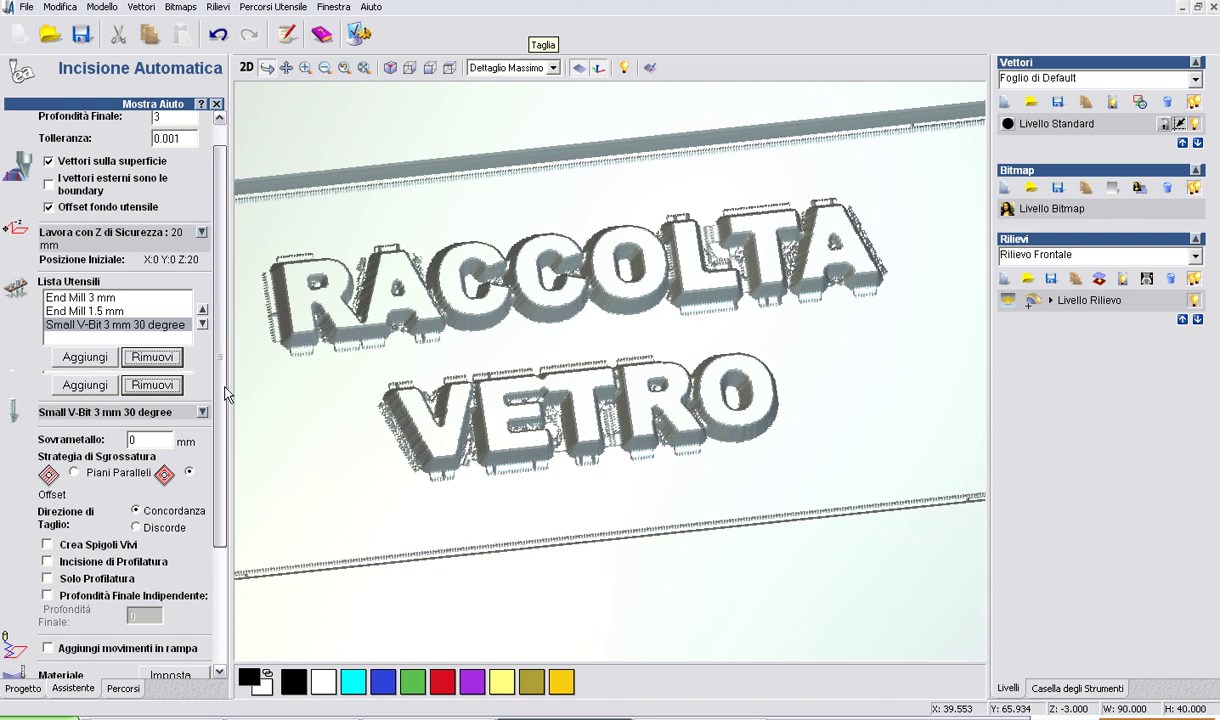
scroll(210, 500, down, 4)
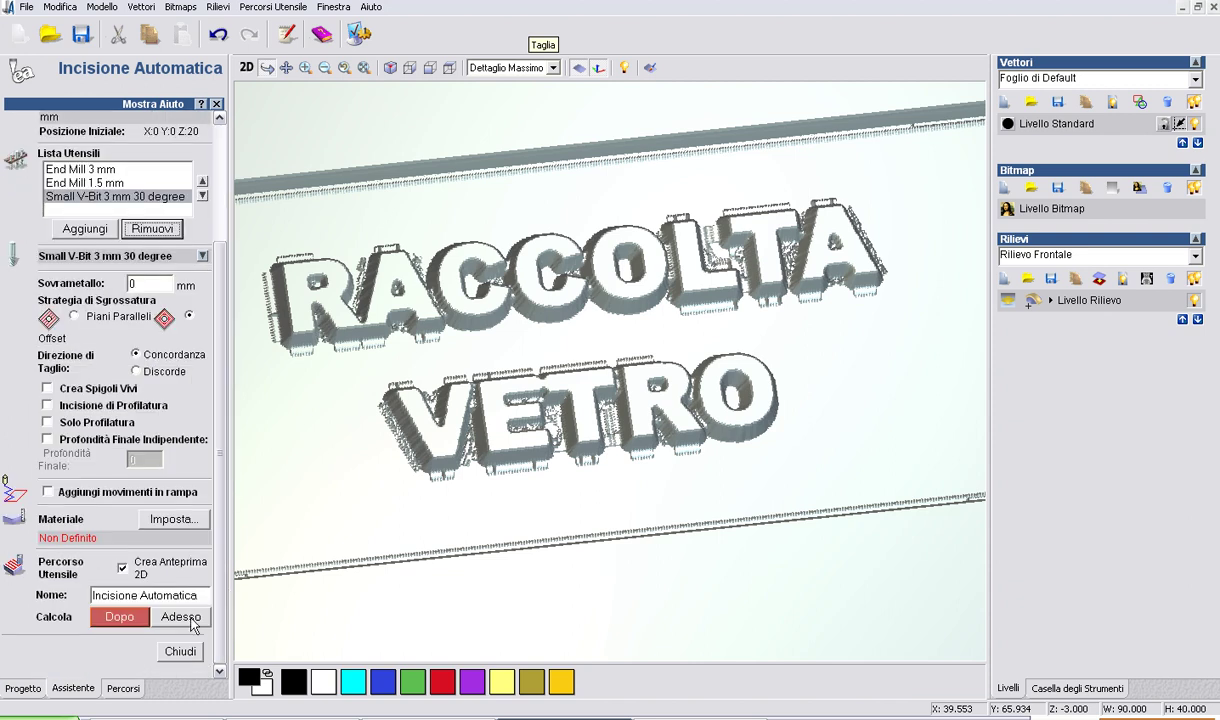
click(185, 617)
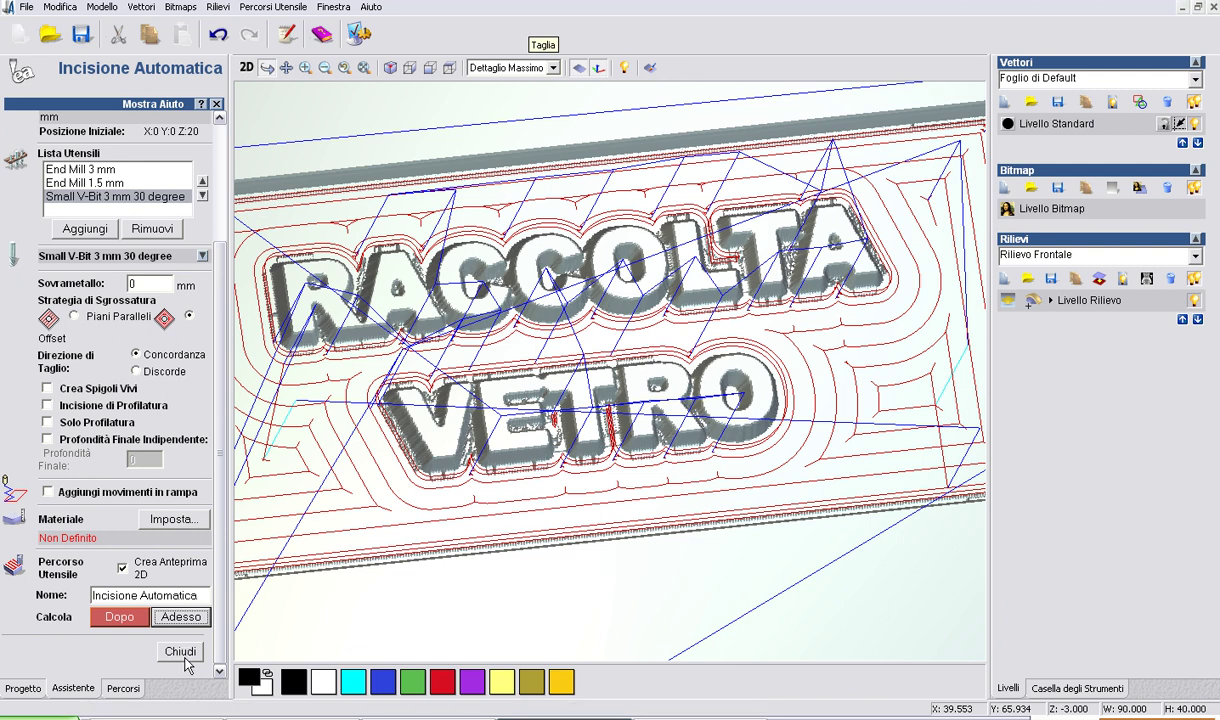
click(182, 654)
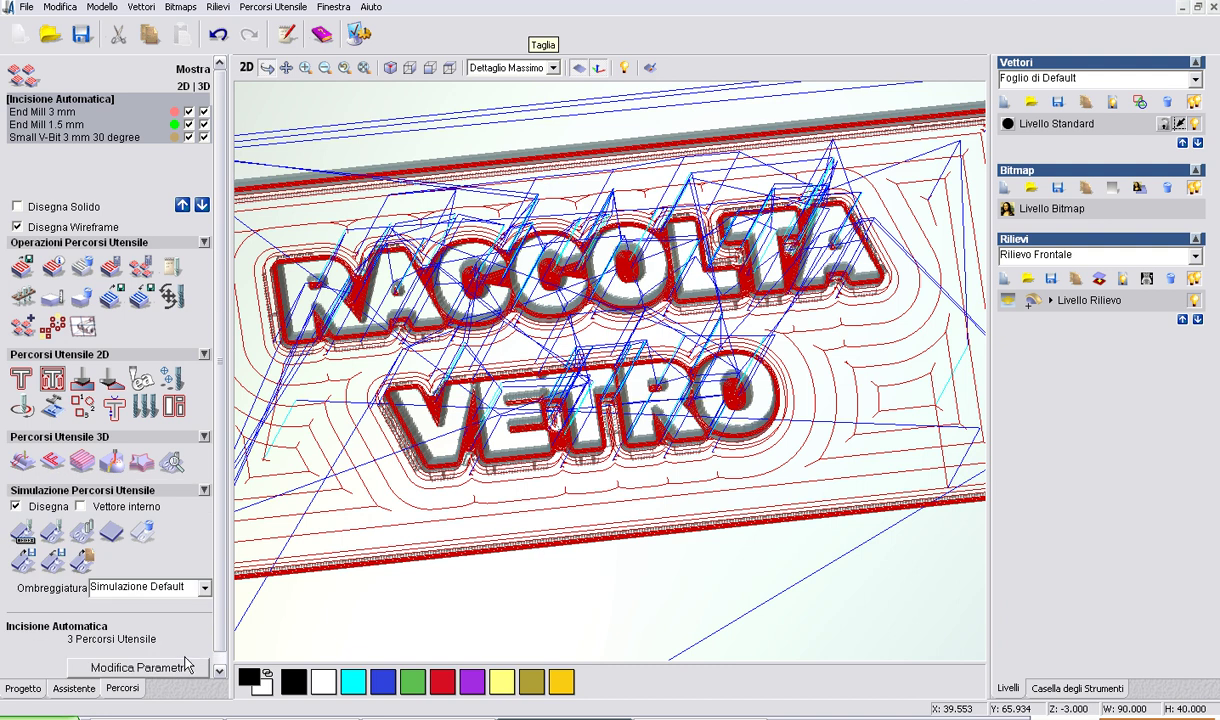
Simulate the three engraving toolpaths, inspect the lettering from several angles, then clear the simulation.
click(52, 535)
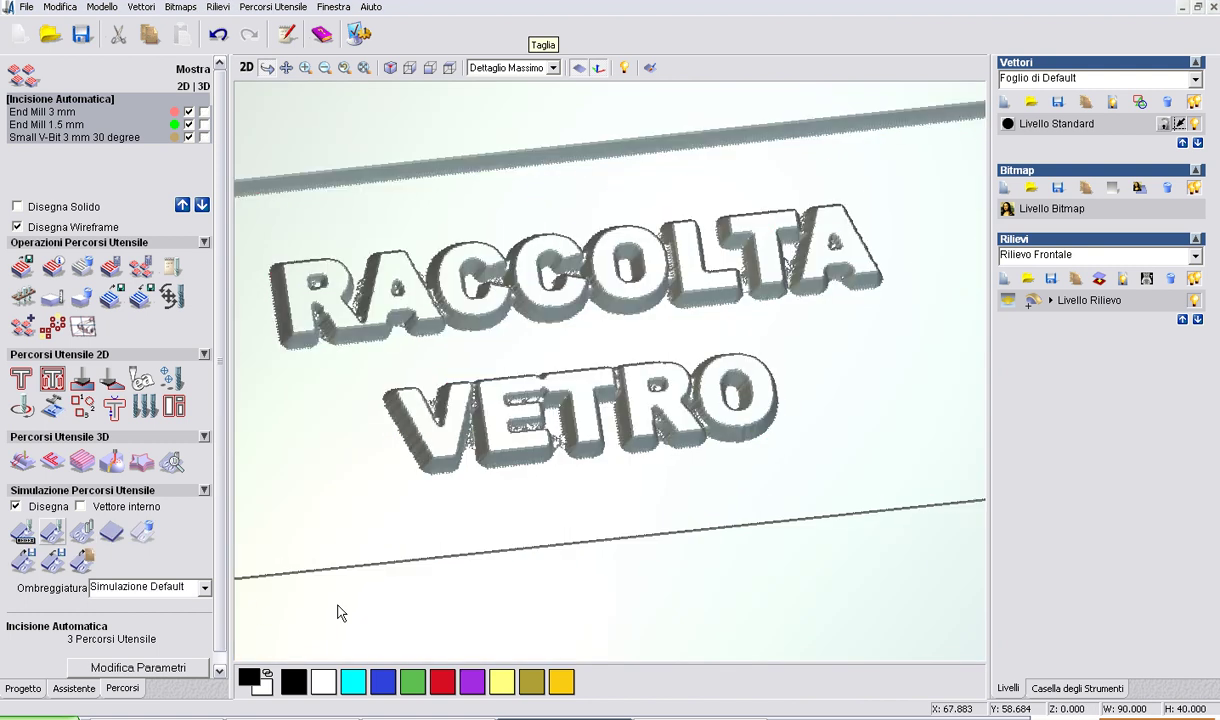
drag(453, 521, 478, 528)
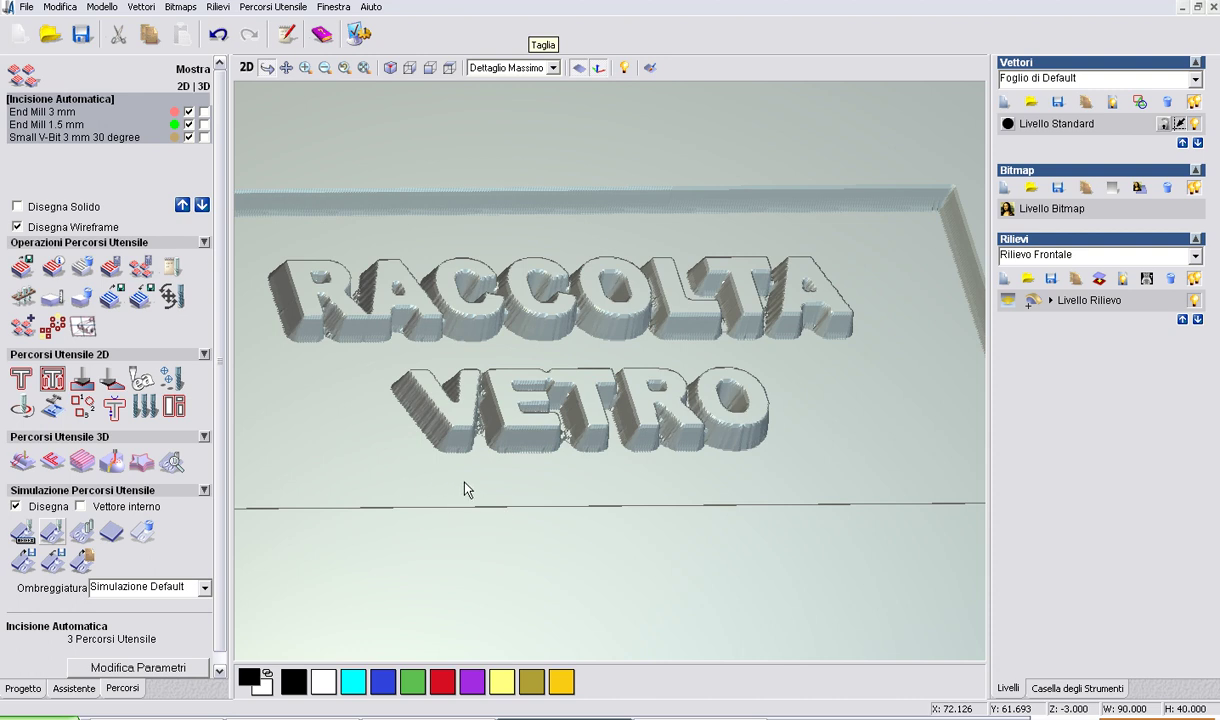
scroll(462, 490, up, 2)
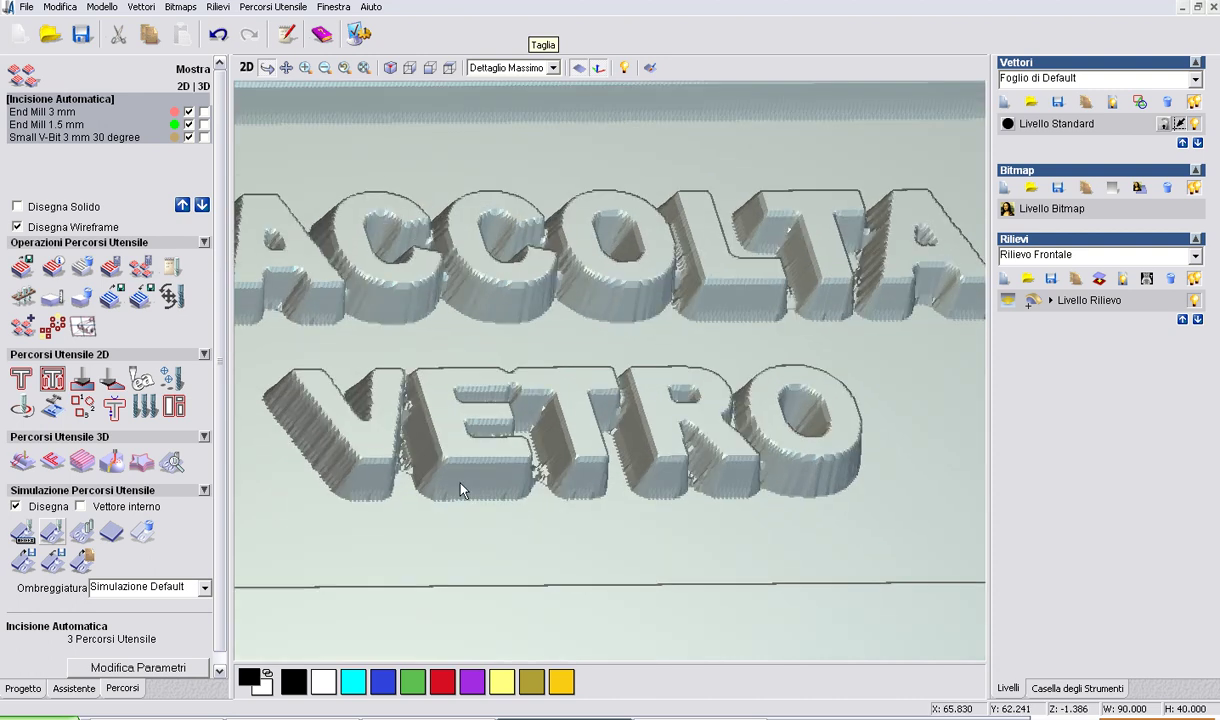
drag(425, 548, 380, 585)
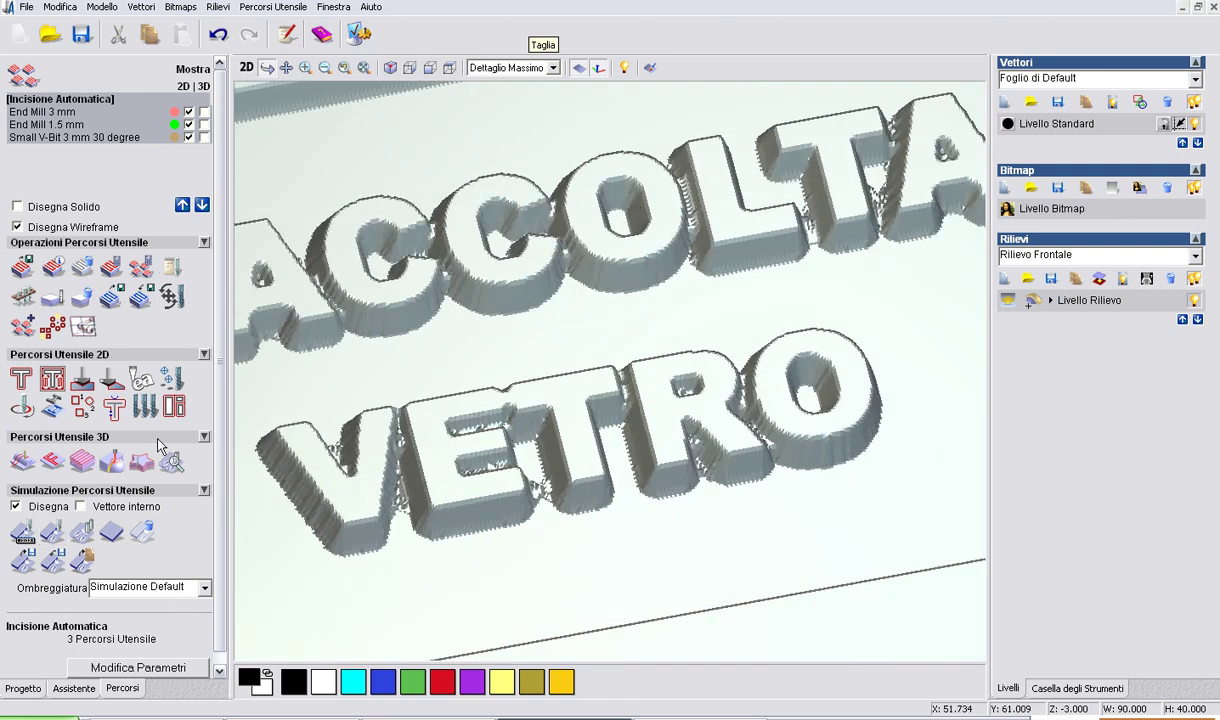
click(15, 506)
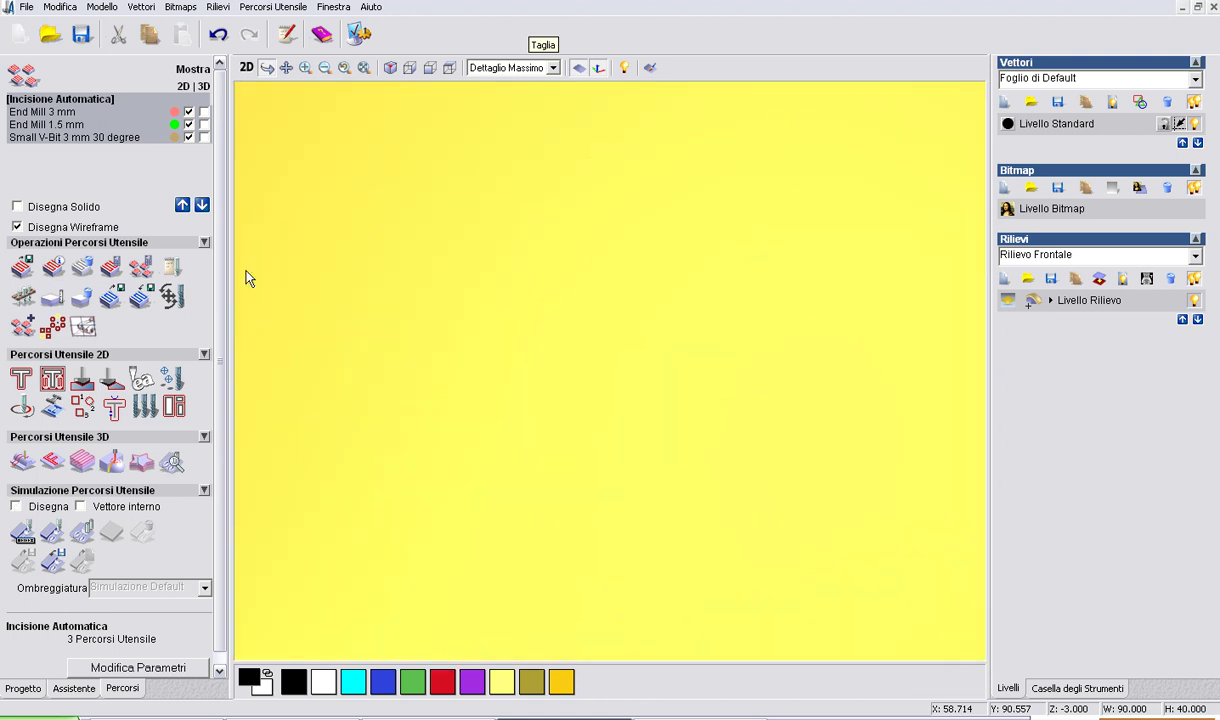
In the 2D view, hide the End Mill 1.5 mm and Small V-Bit 30 degree toolpaths.
click(246, 67)
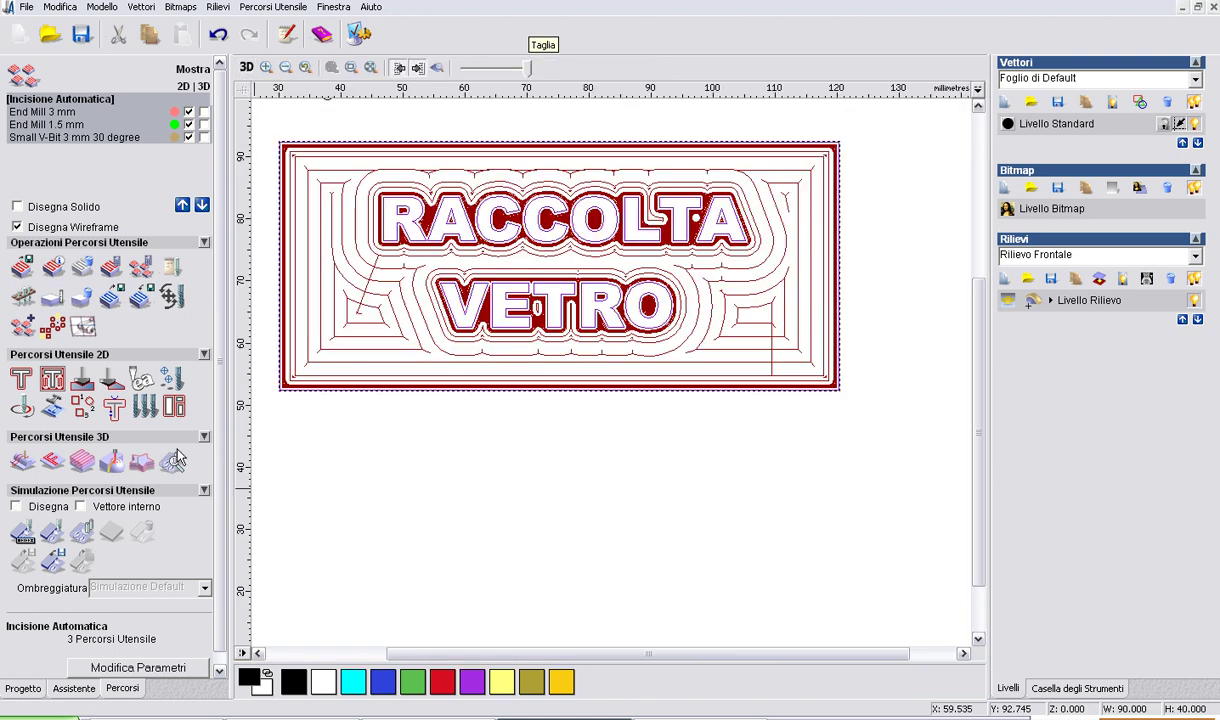
click(189, 124)
click(189, 137)
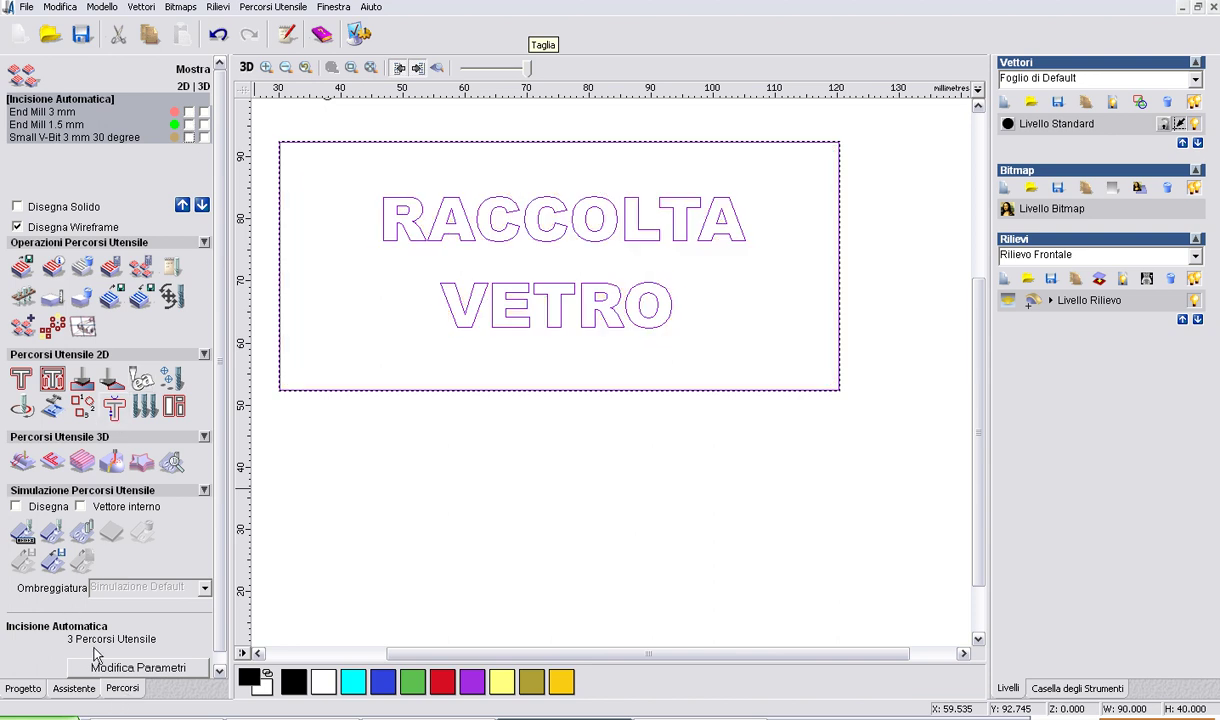
Raise the model resolution to 3078 x 2976 pixels and confirm the change.
click(76, 689)
drag(217, 350, 213, 156)
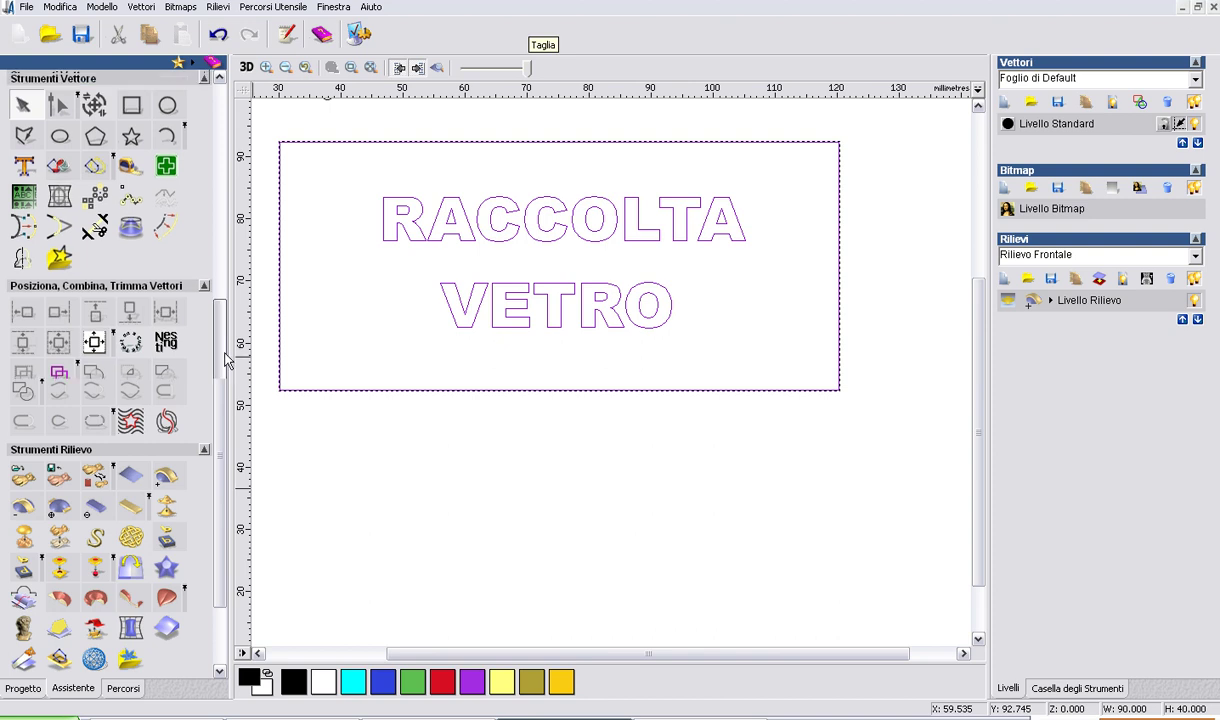
click(425, 475)
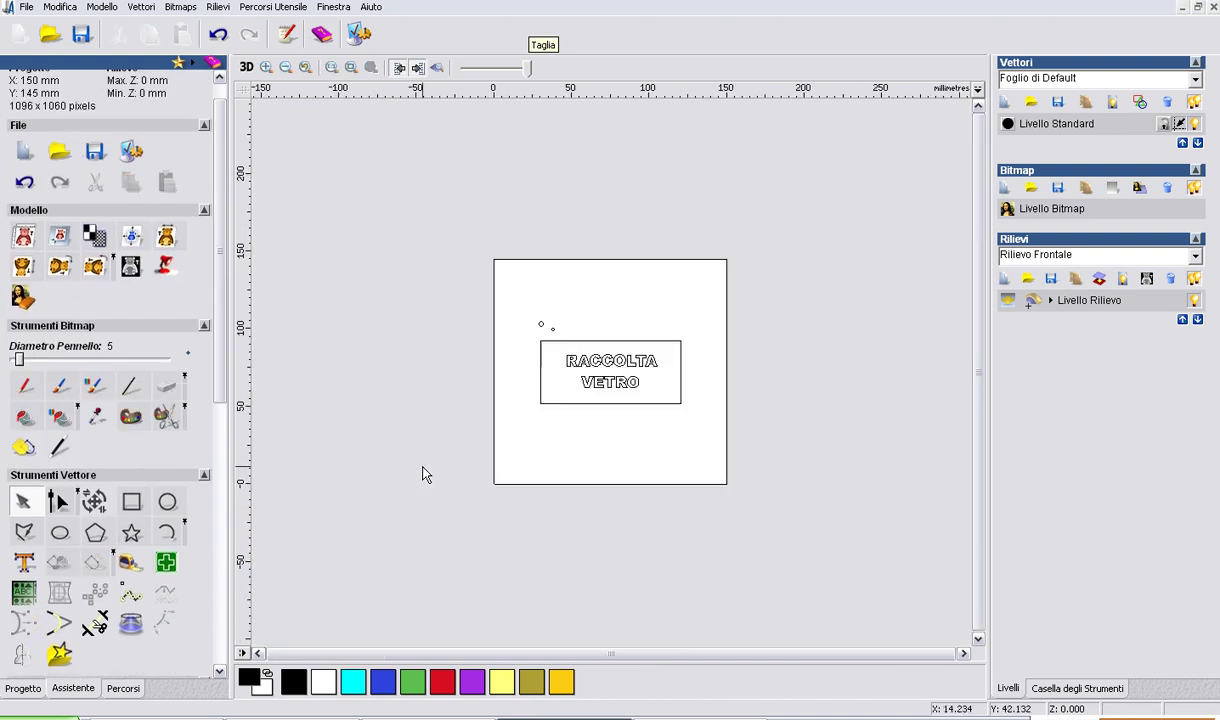
scroll(395, 513, up, 3)
scroll(393, 513, down, 2)
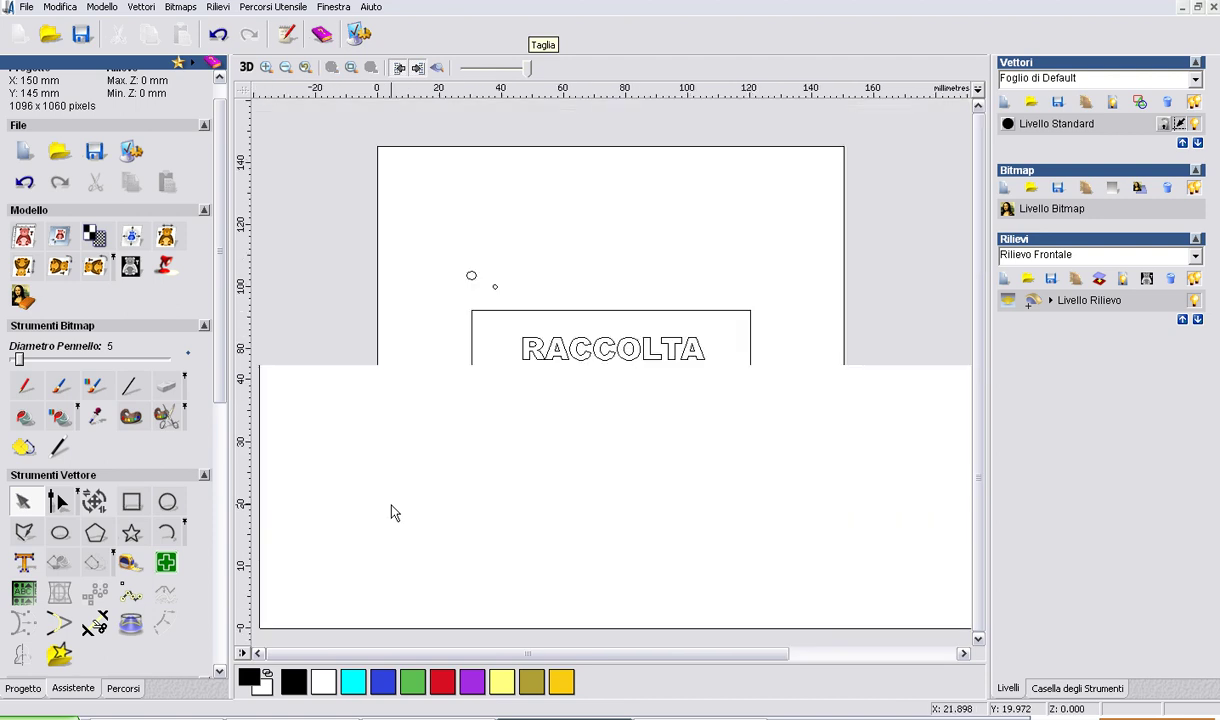
click(91, 229)
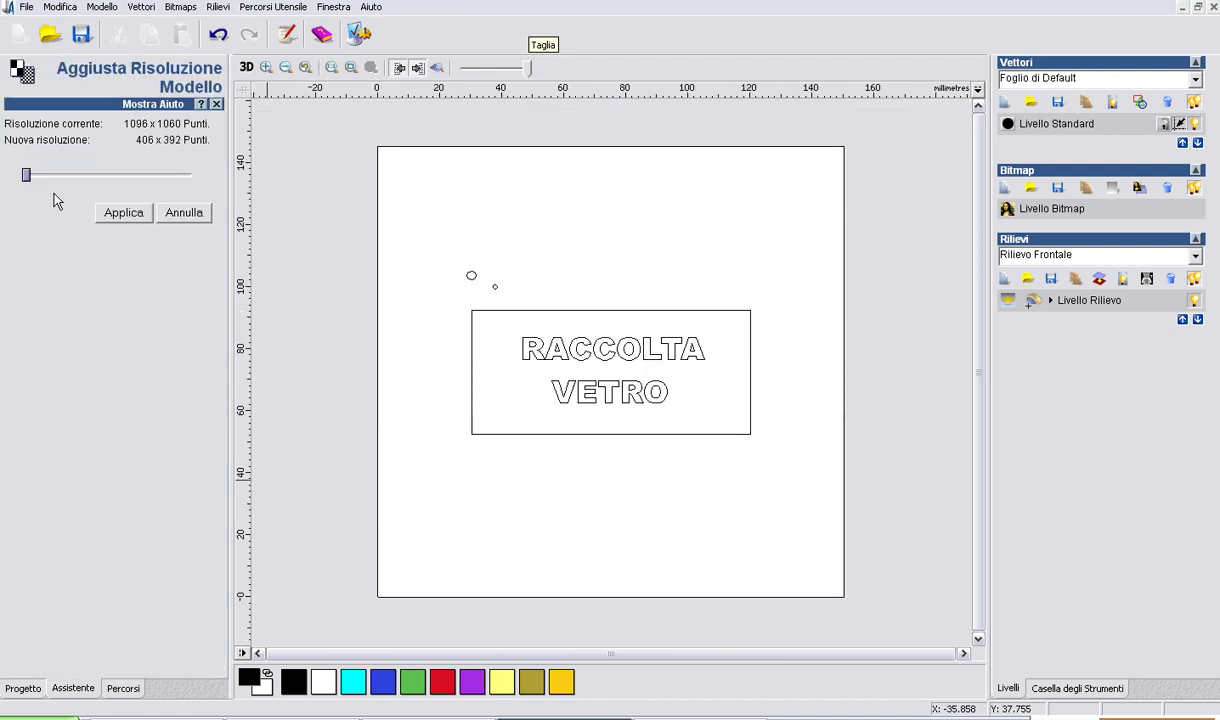
drag(26, 175, 118, 181)
click(117, 213)
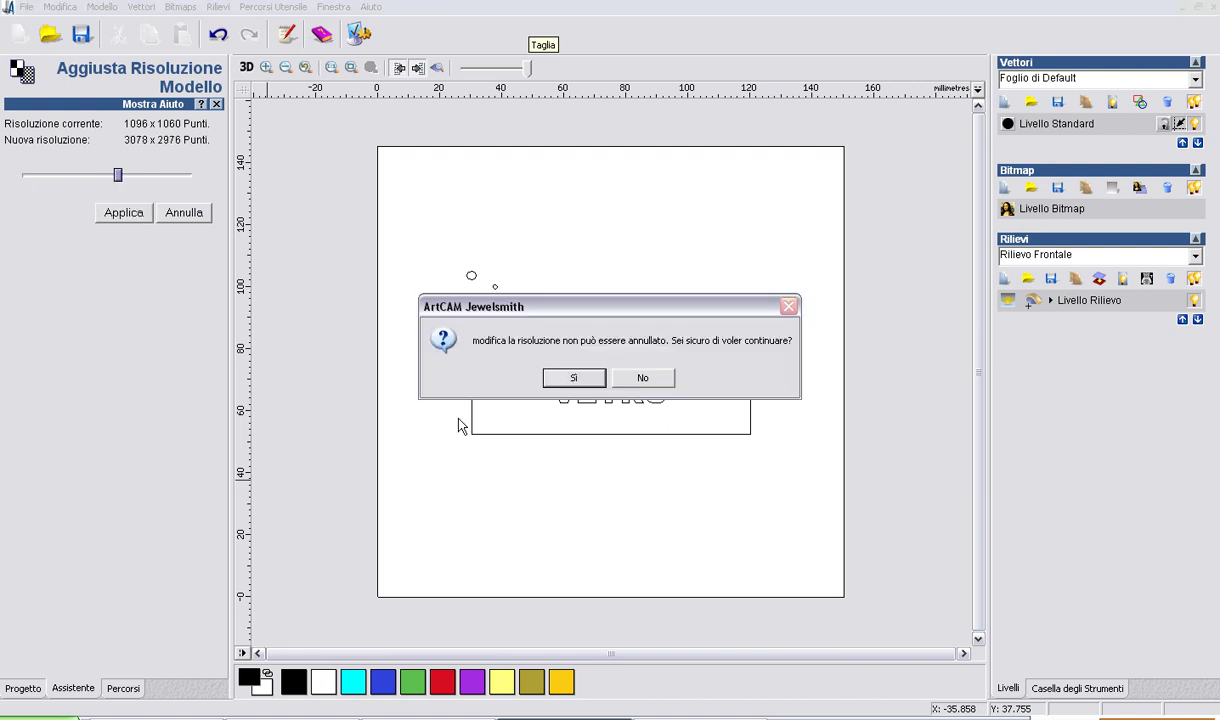
click(574, 379)
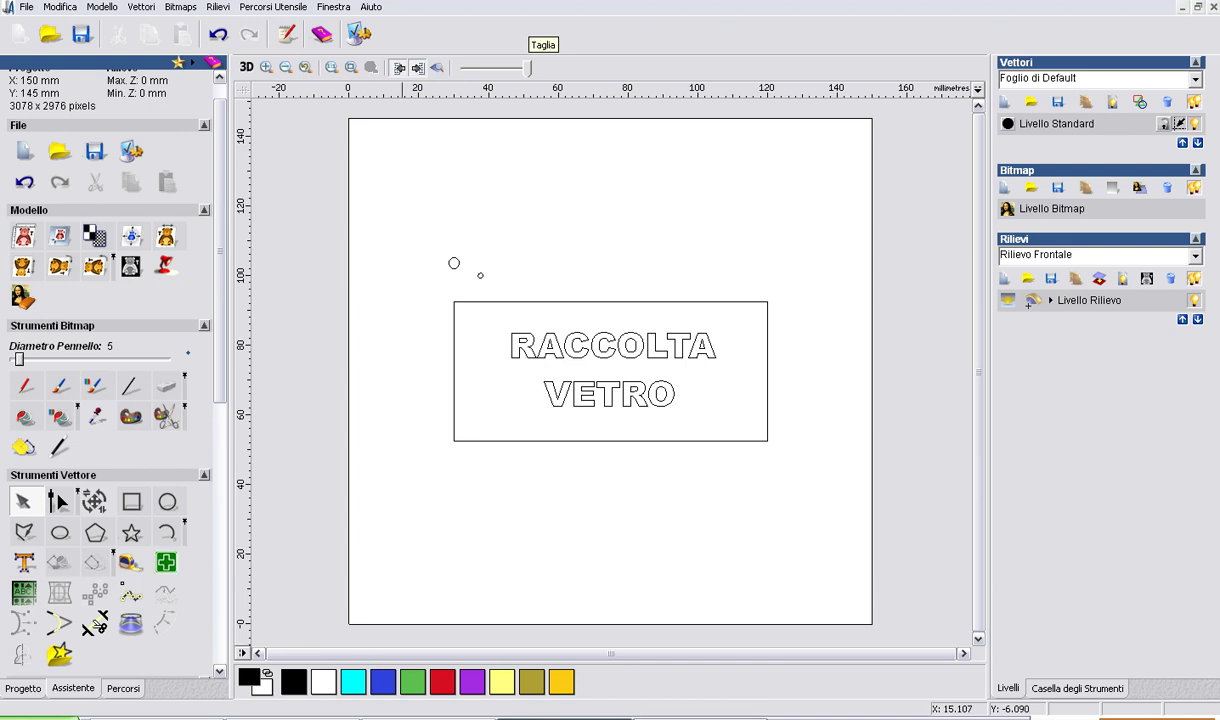
click(123, 688)
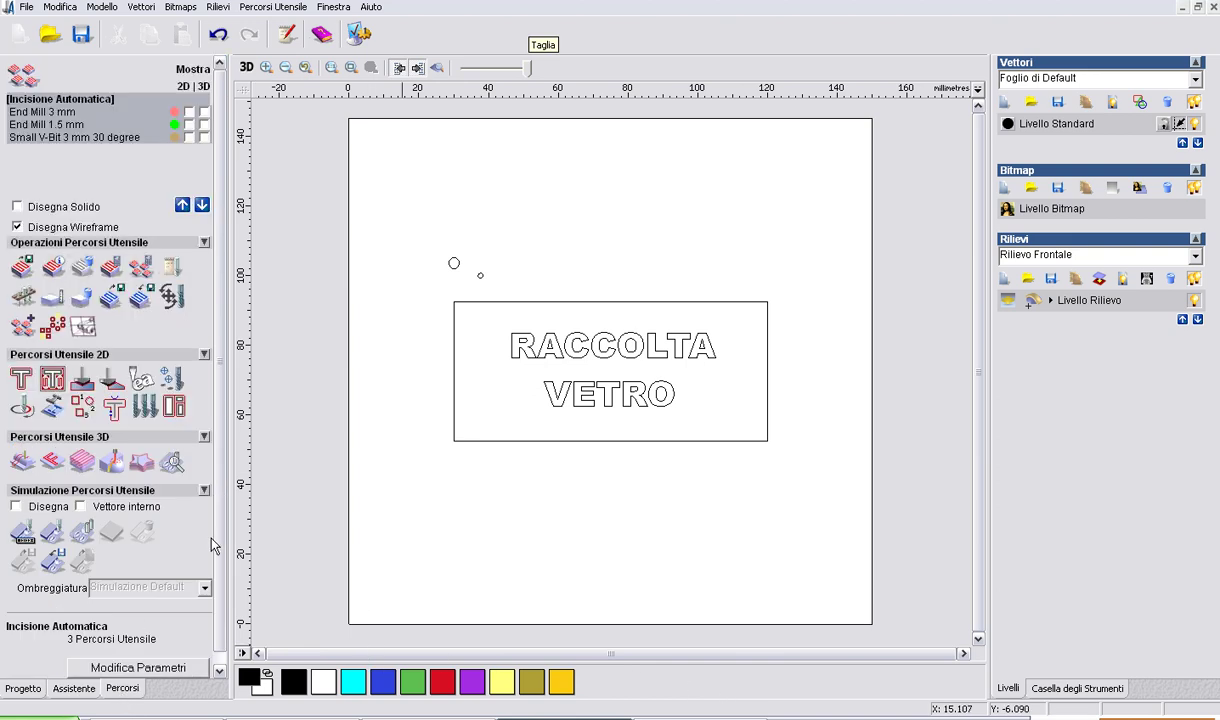
Reopen Incisione Automatica, recalculate its toolpaths at the new resolution, and close the settings.
click(53, 266)
scroll(211, 398, down, 5)
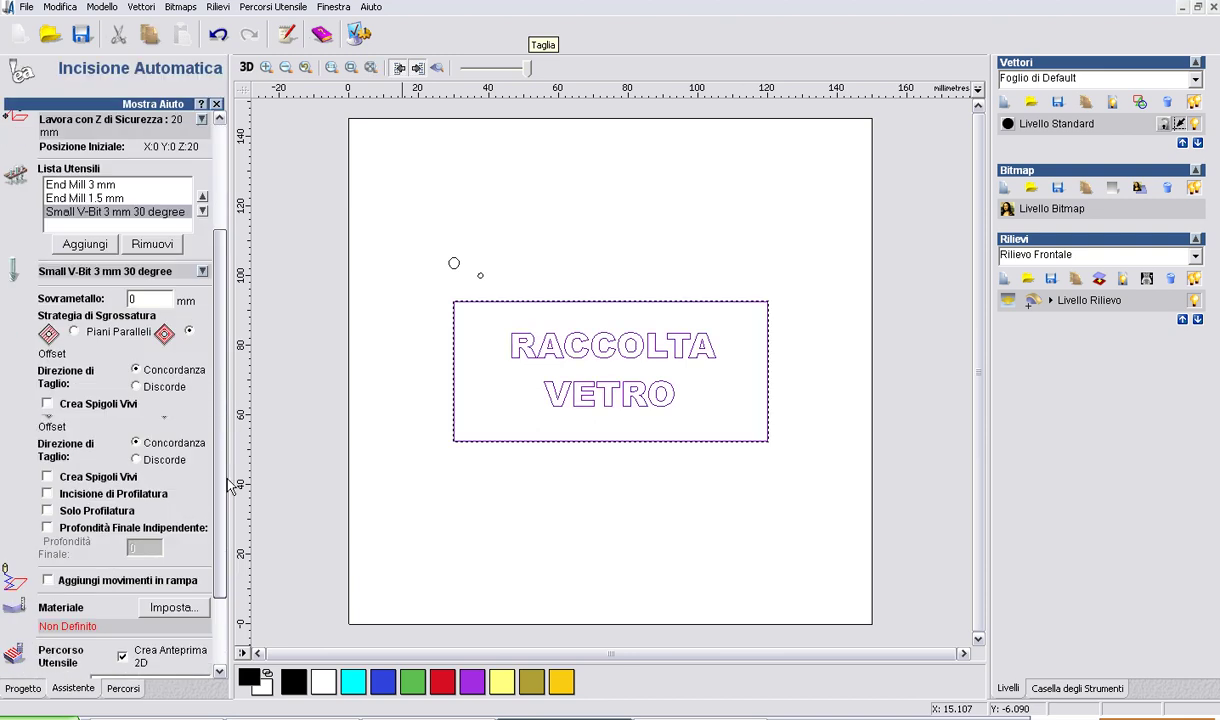
click(183, 617)
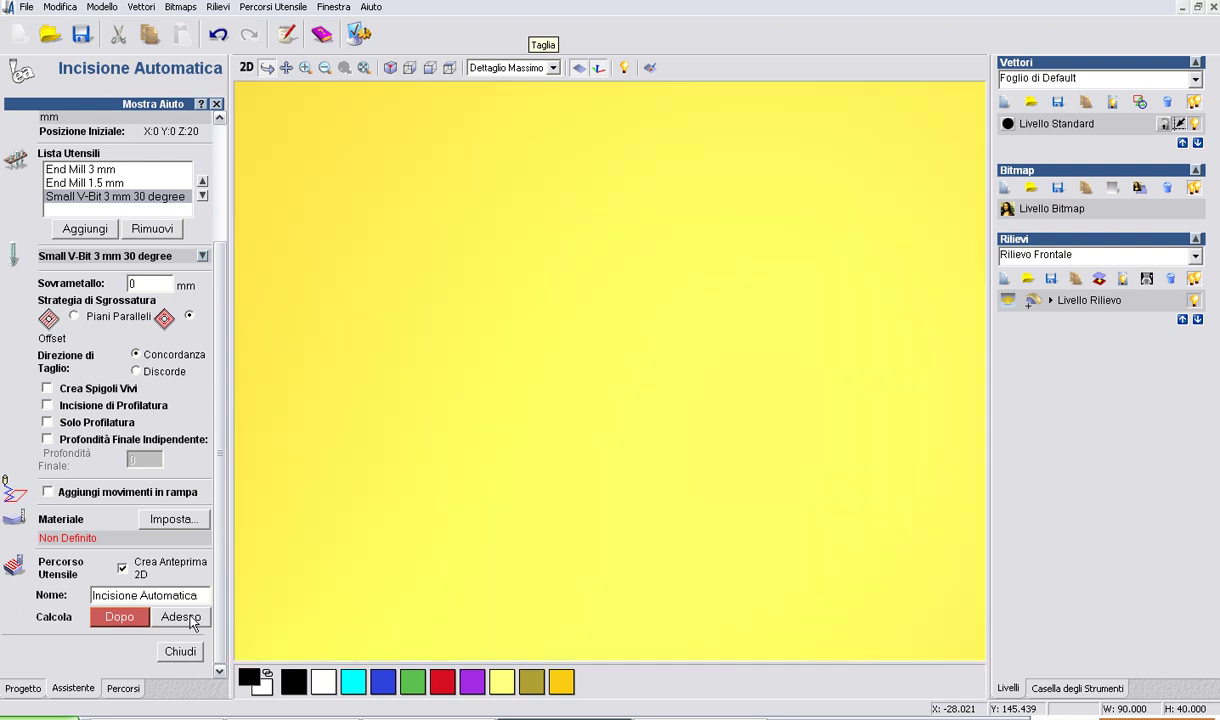
click(188, 618)
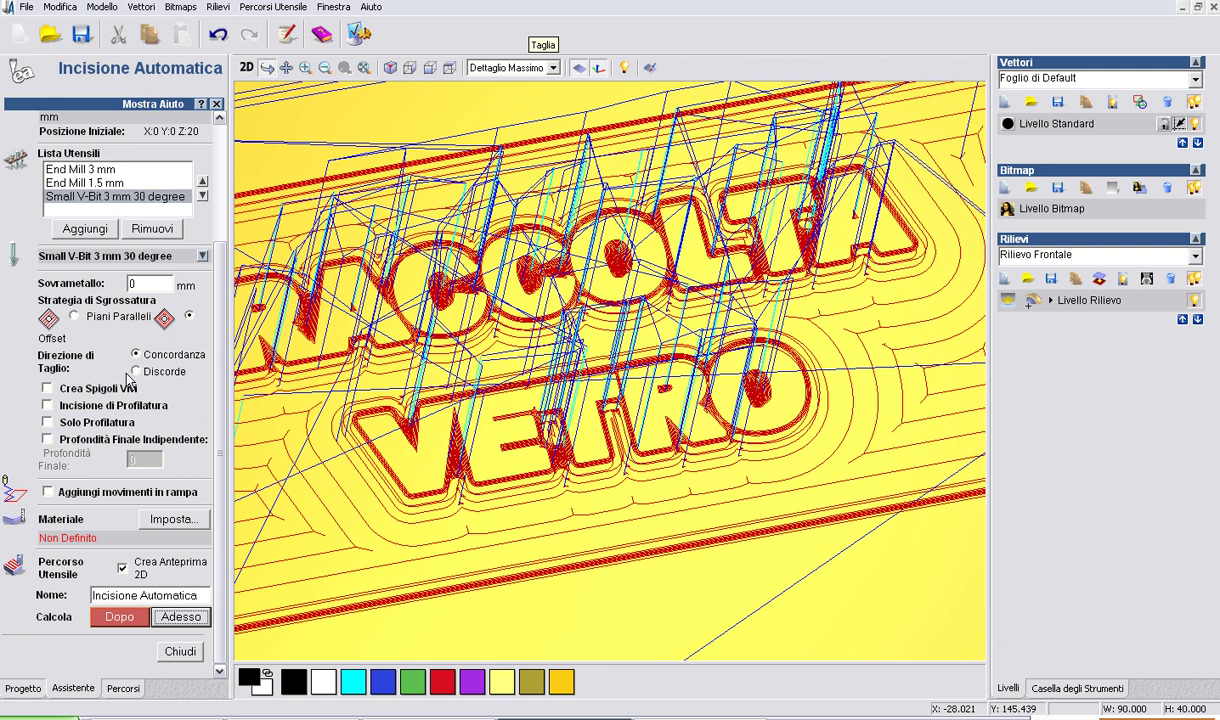
click(174, 650)
Simulate all toolpaths on a Standard-resolution block from 0.0 to -0.1 mm.
click(51, 525)
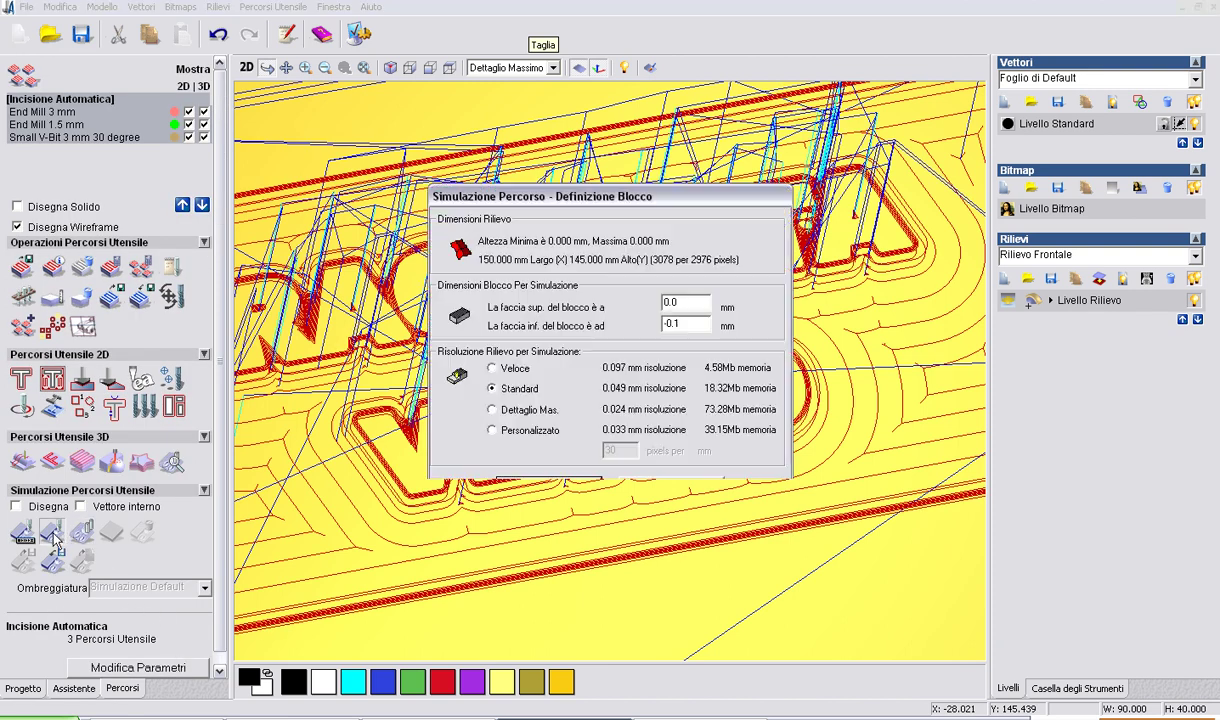
click(549, 487)
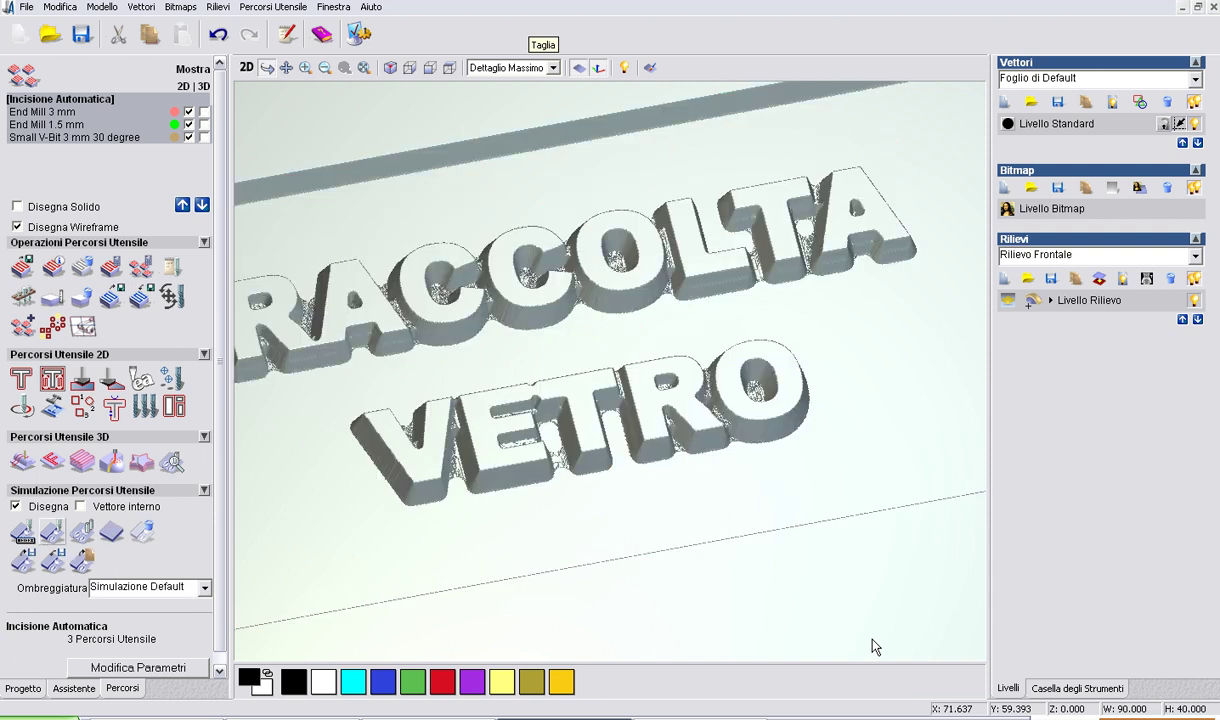
Zoom and orbit the finished simulation to inspect the RACCOLTA VETRO letter walls, then restart simulation.
scroll(832, 647, down, 2)
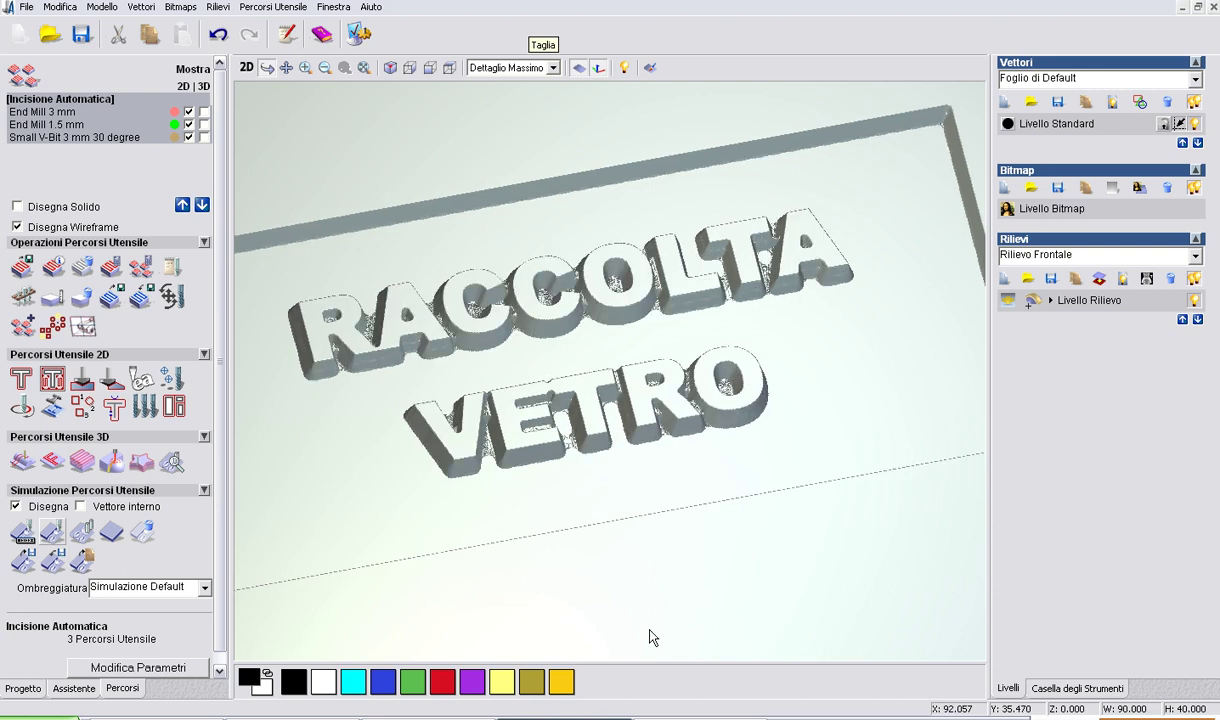
mouse_move(550, 611)
mouse_down()
mouse_move(476, 570)
mouse_move(449, 458)
mouse_move(490, 532)
mouse_up()
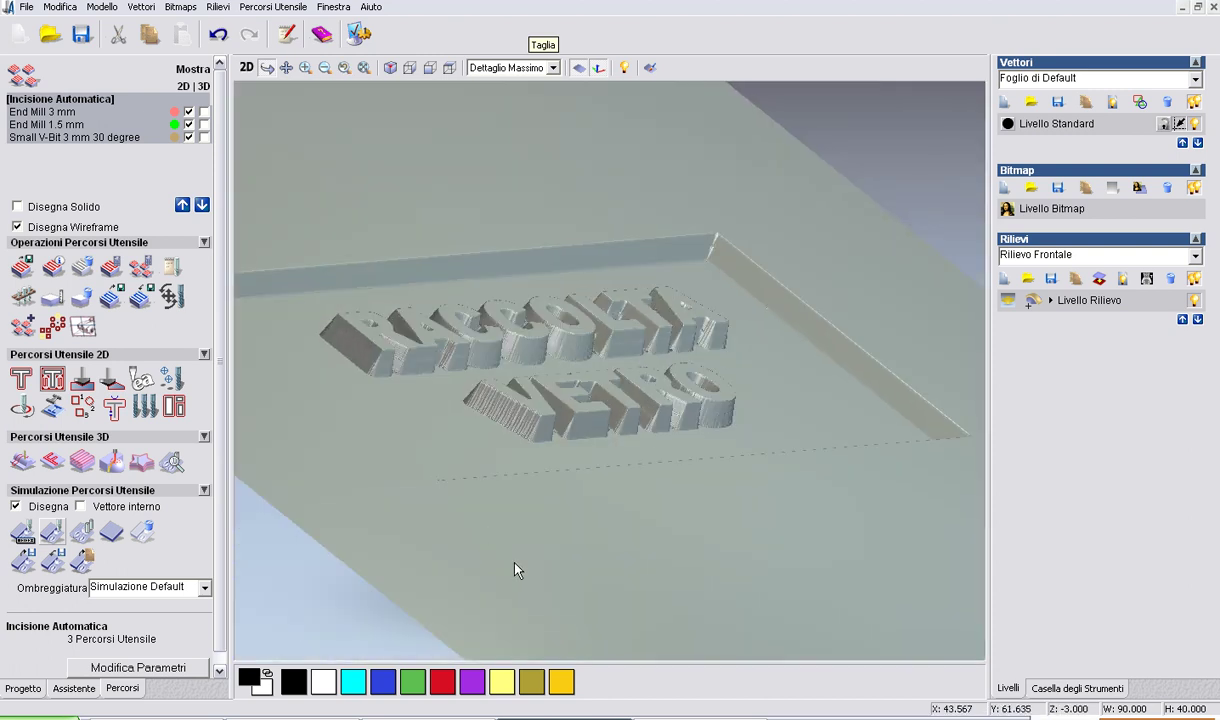
mouse_move(515, 570)
mouse_down()
mouse_move(525, 526)
mouse_move(493, 580)
mouse_move(422, 569)
mouse_move(577, 504)
mouse_move(534, 507)
mouse_up()
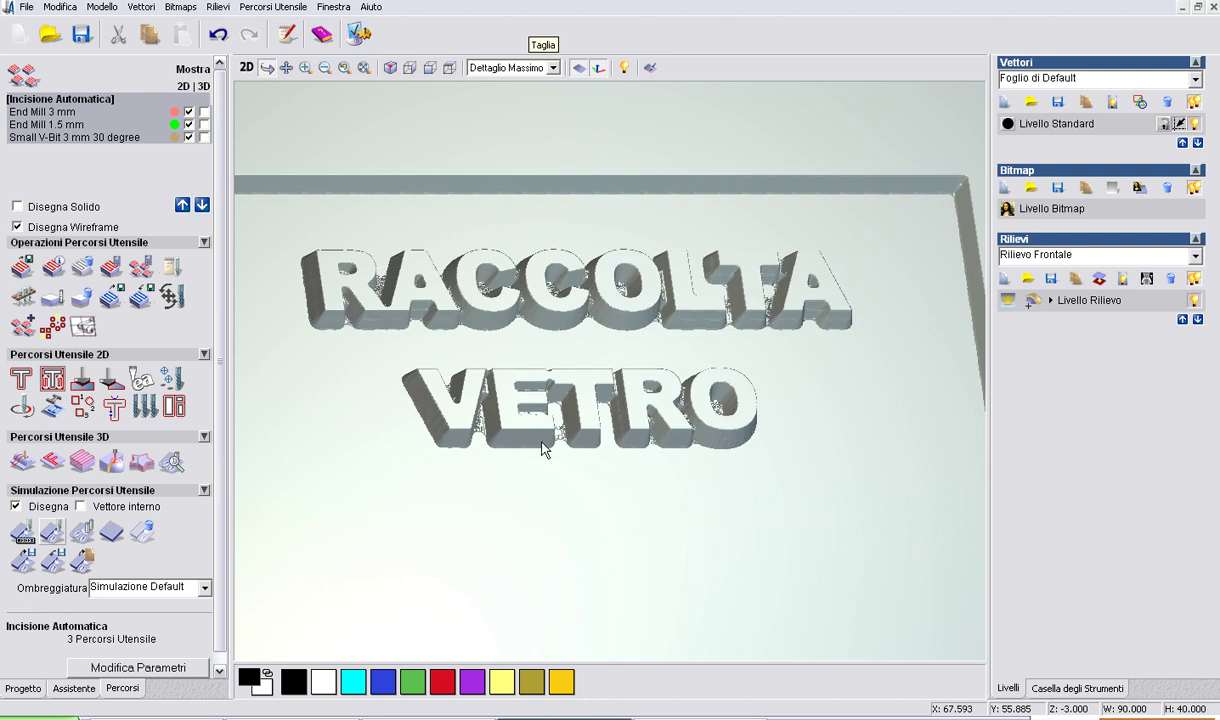
drag(462, 470, 424, 500)
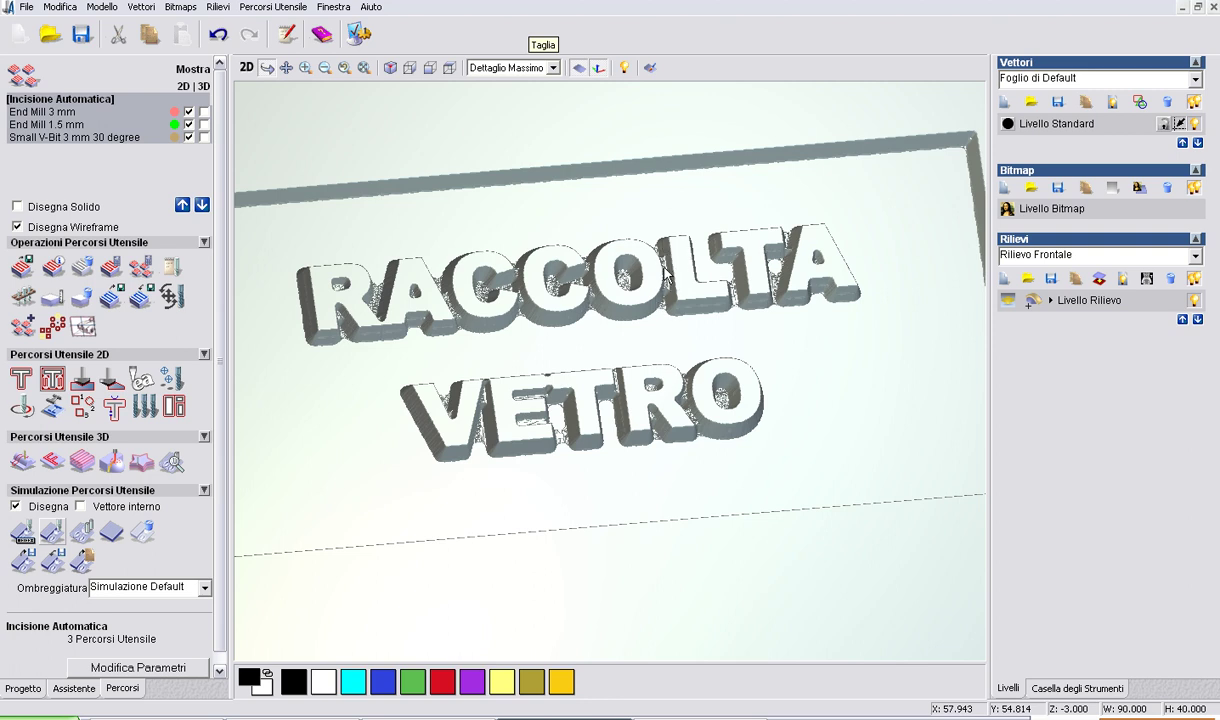
click(142, 536)
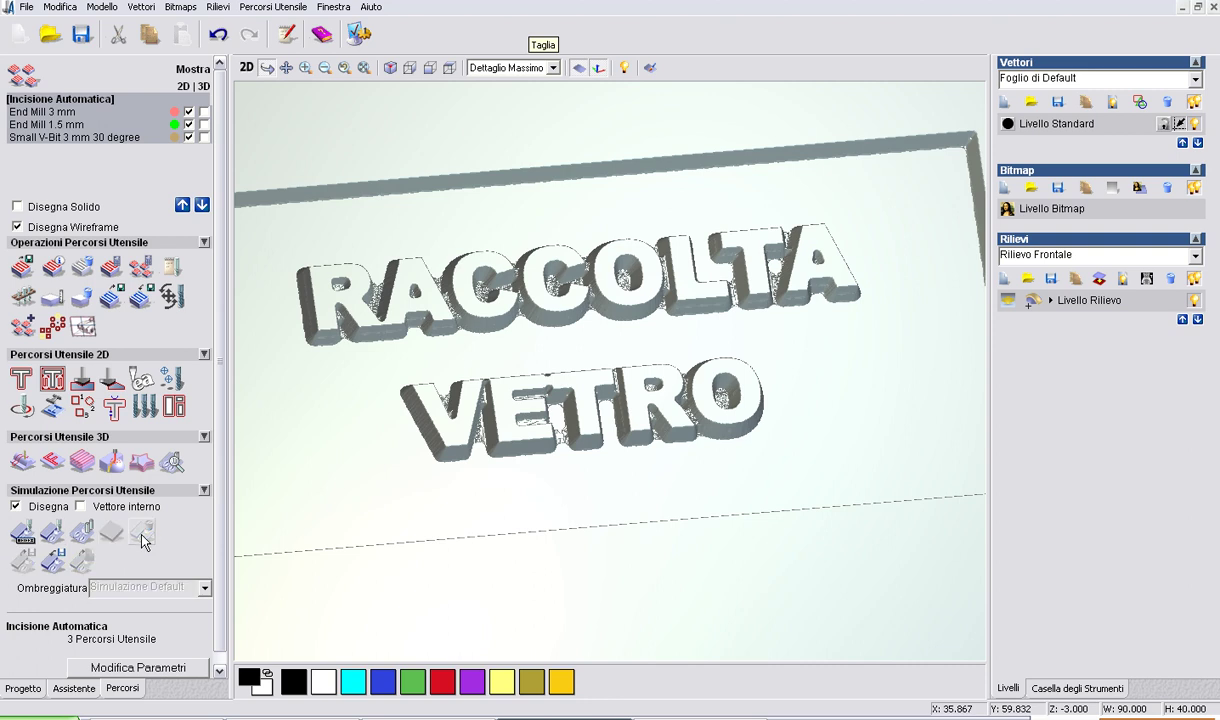
click(246, 68)
click(246, 68)
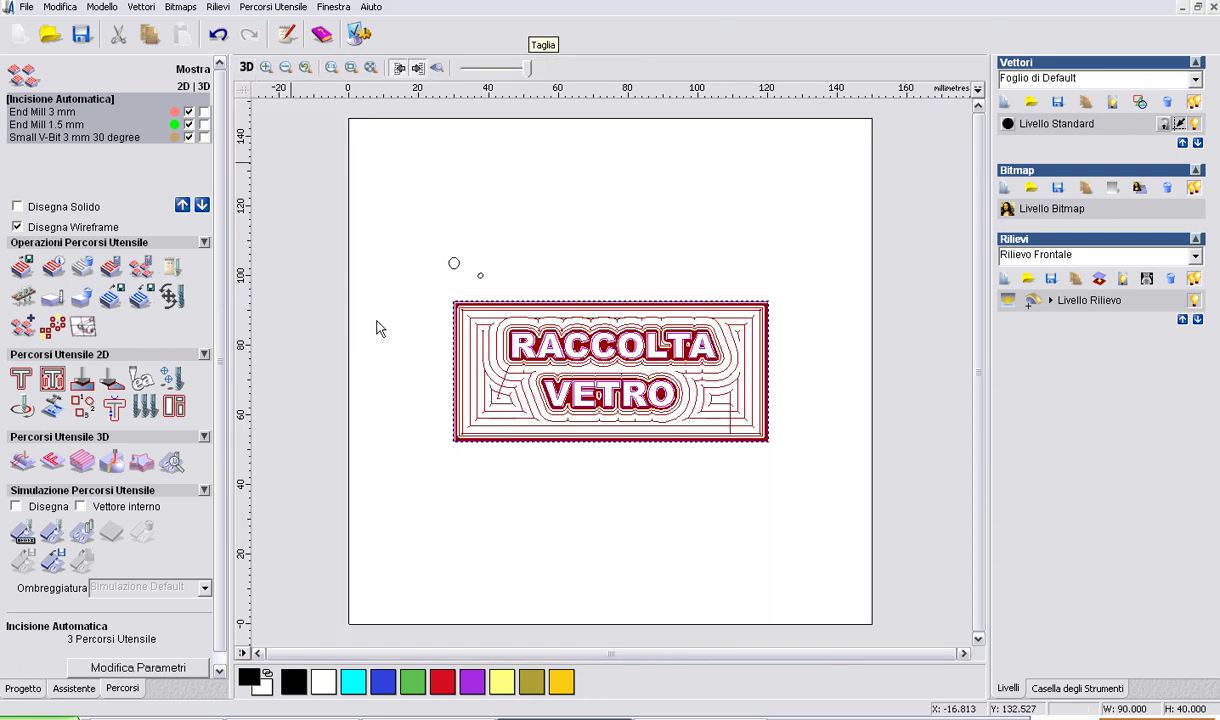
click(190, 137)
click(189, 124)
click(189, 112)
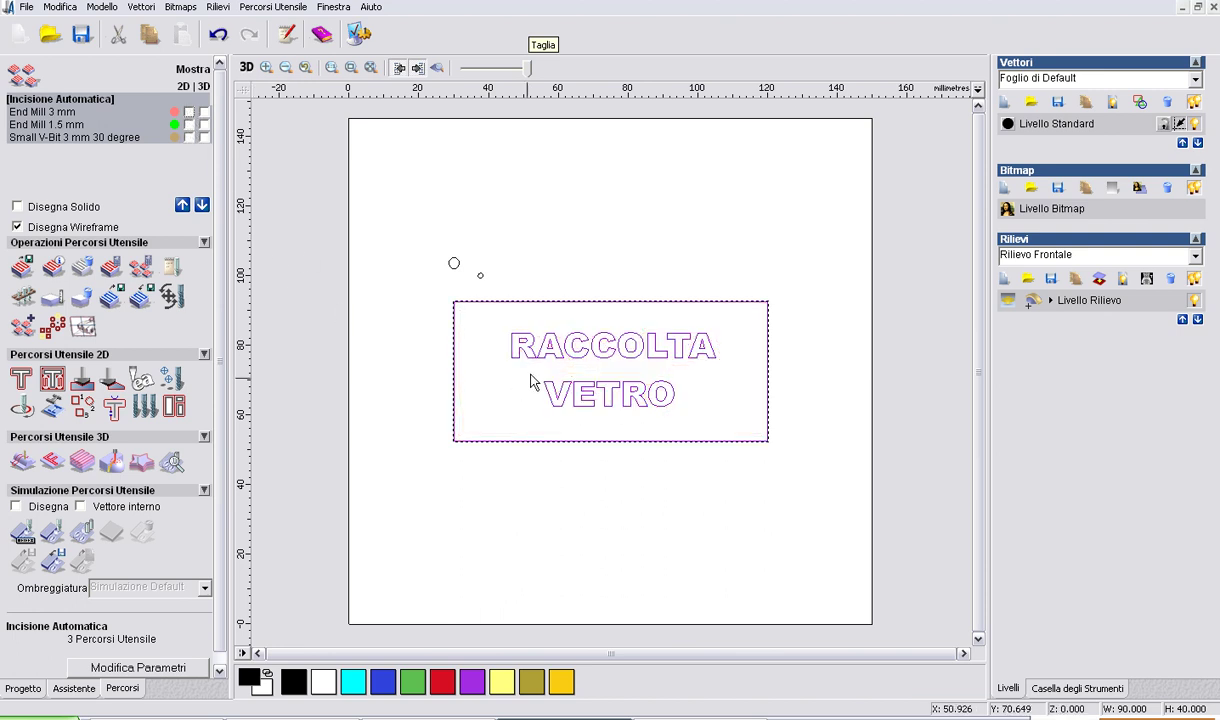
click(403, 401)
scroll(403, 396, up, 3)
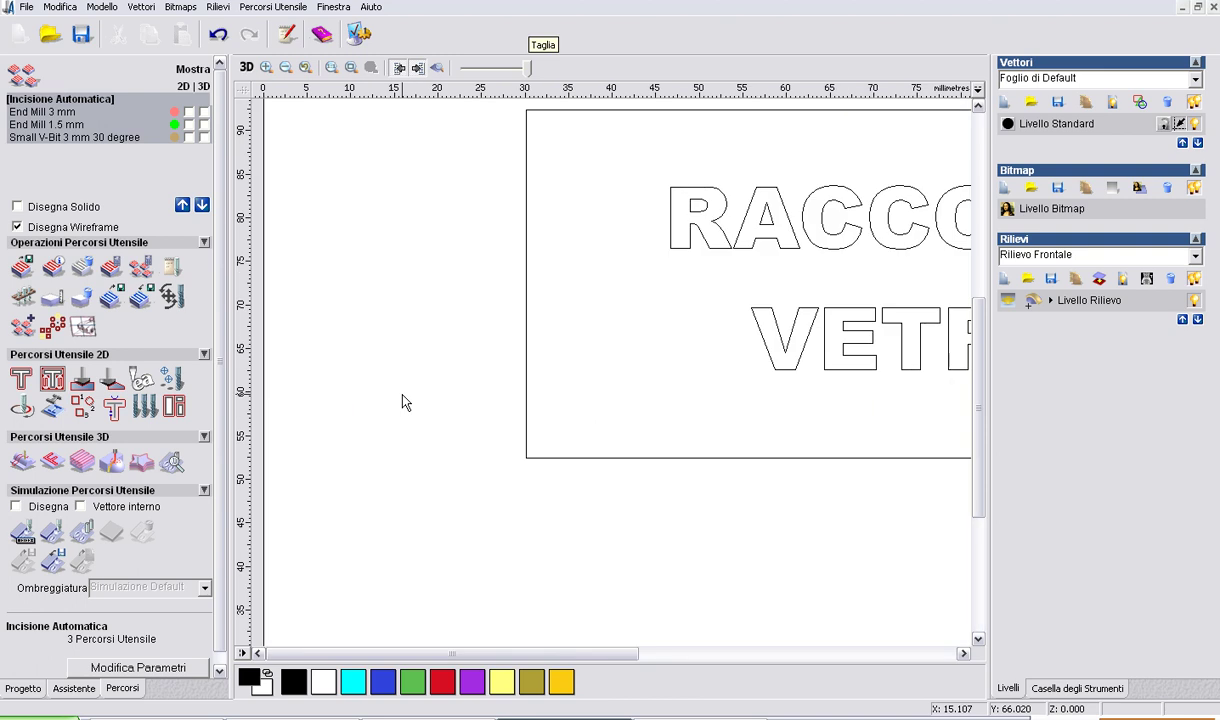
drag(479, 654, 656, 656)
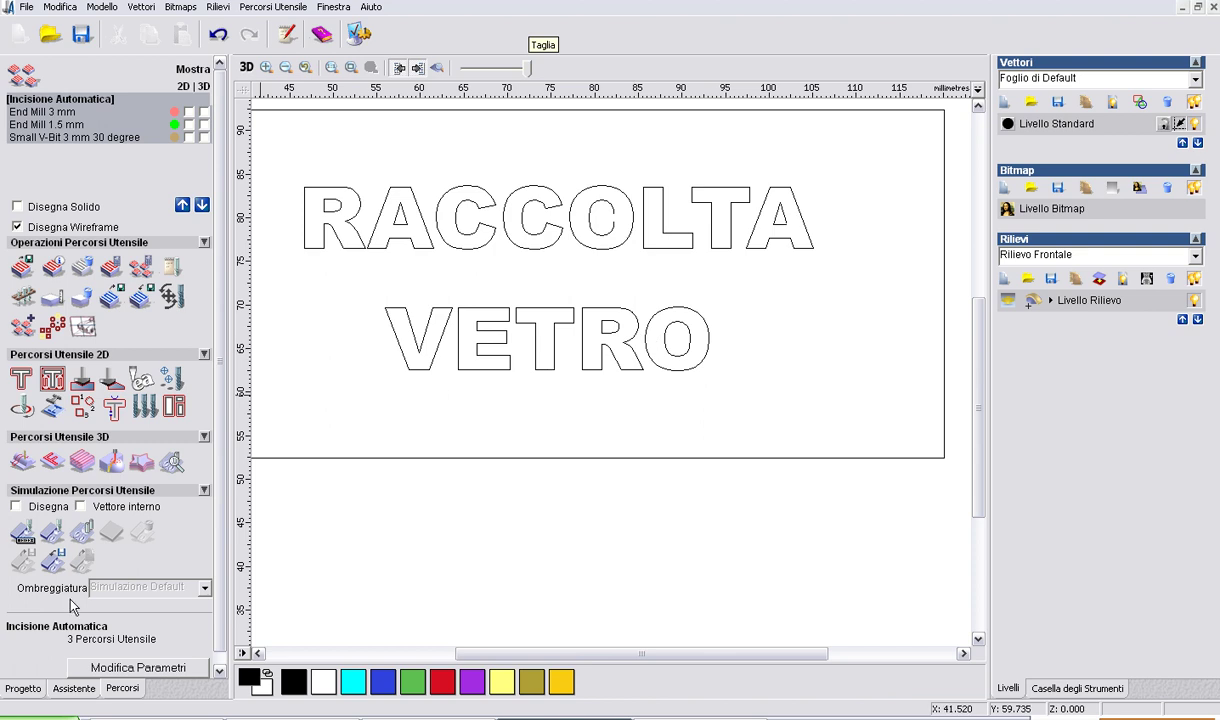
click(75, 688)
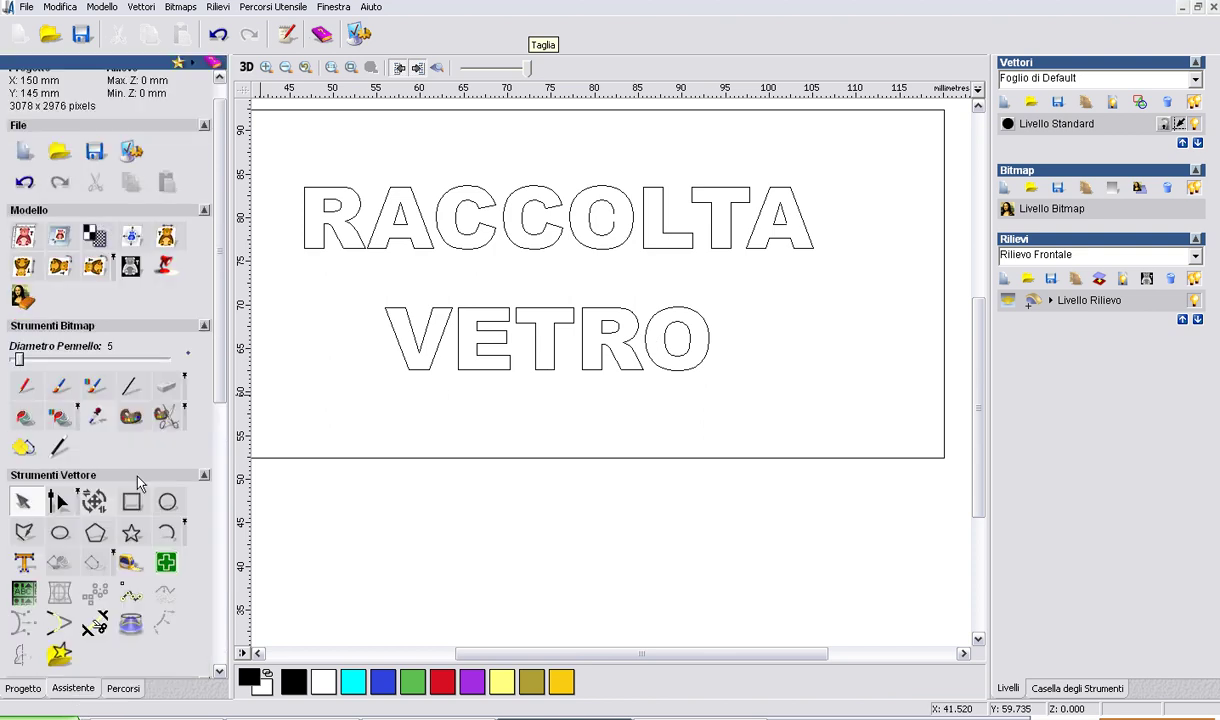
click(130, 562)
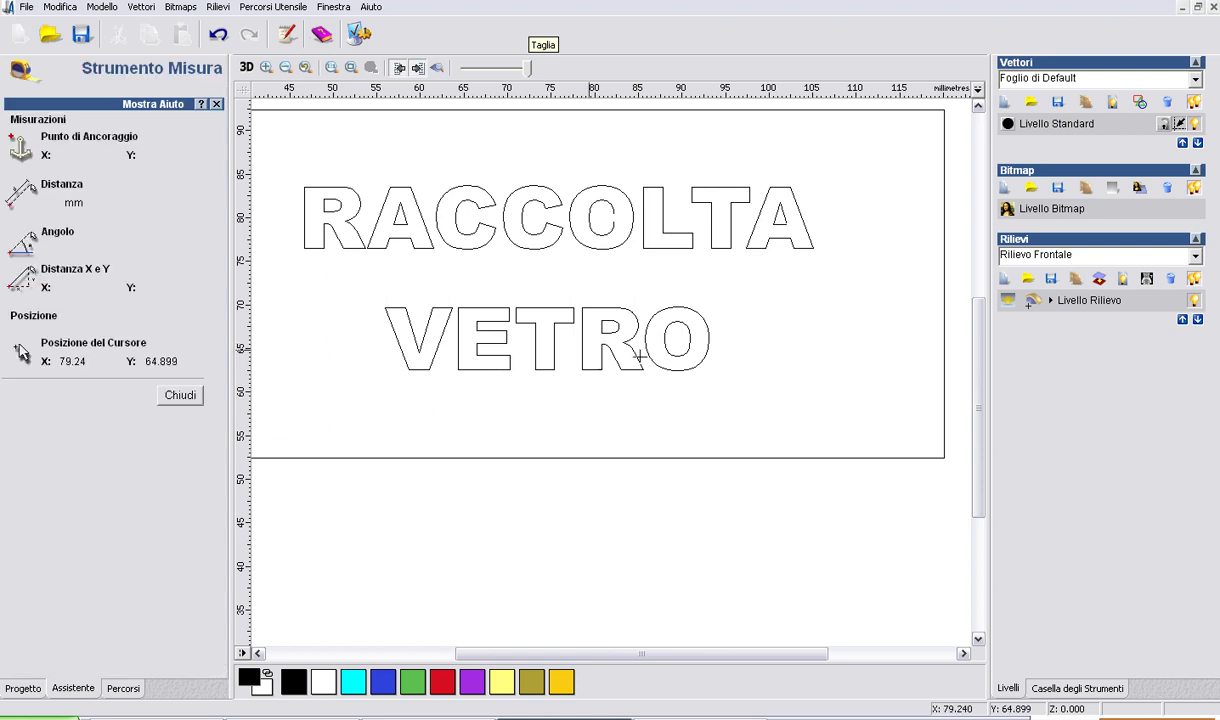
drag(636, 327, 647, 324)
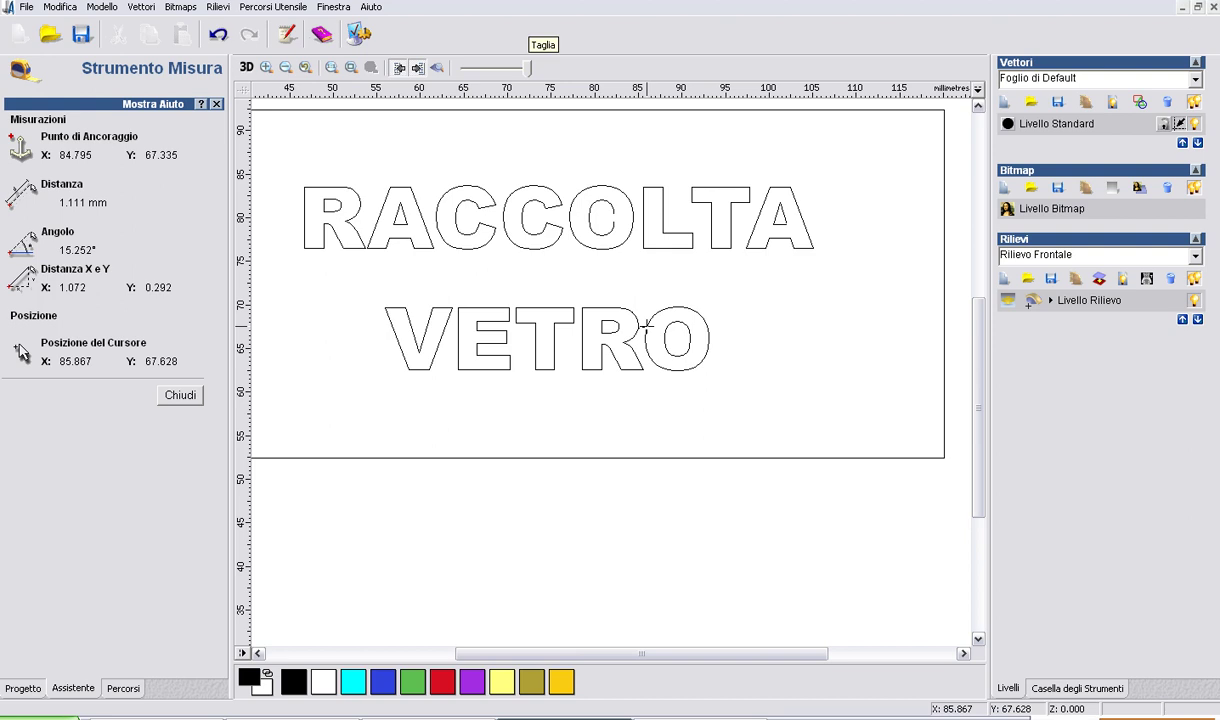
click(176, 397)
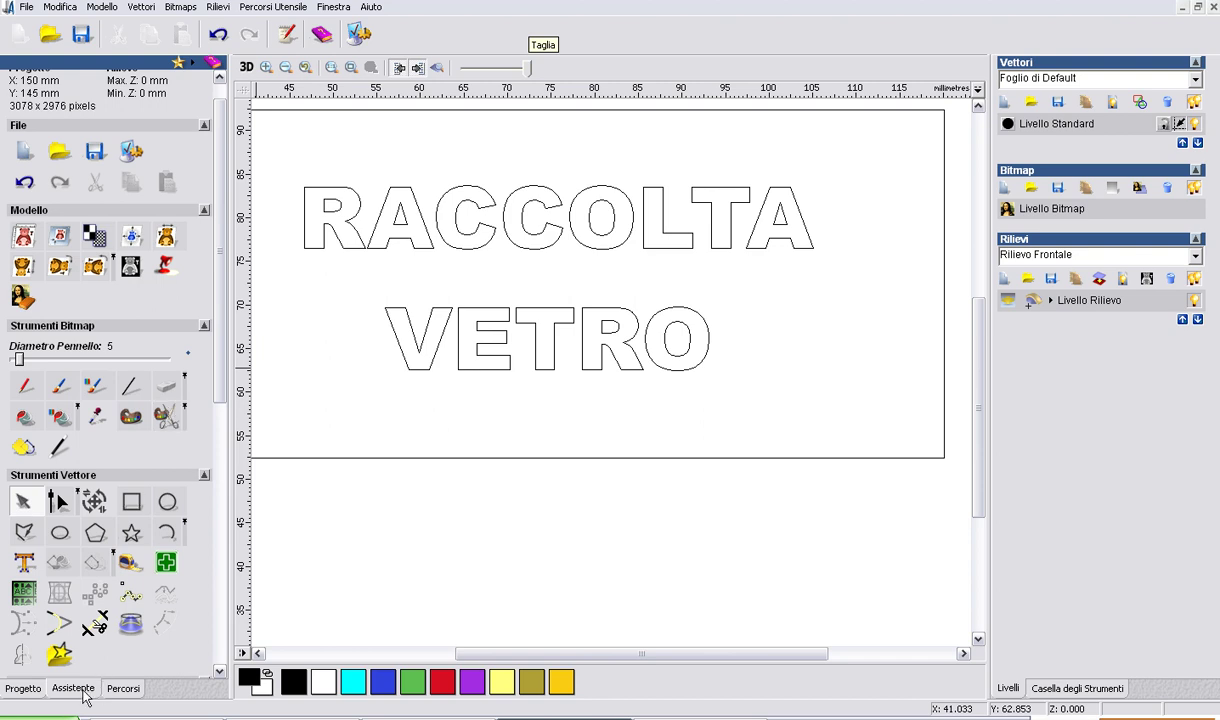
Remove End Mill 1.5 mm from the Incisione Automatica toolpath's tools.
click(120, 688)
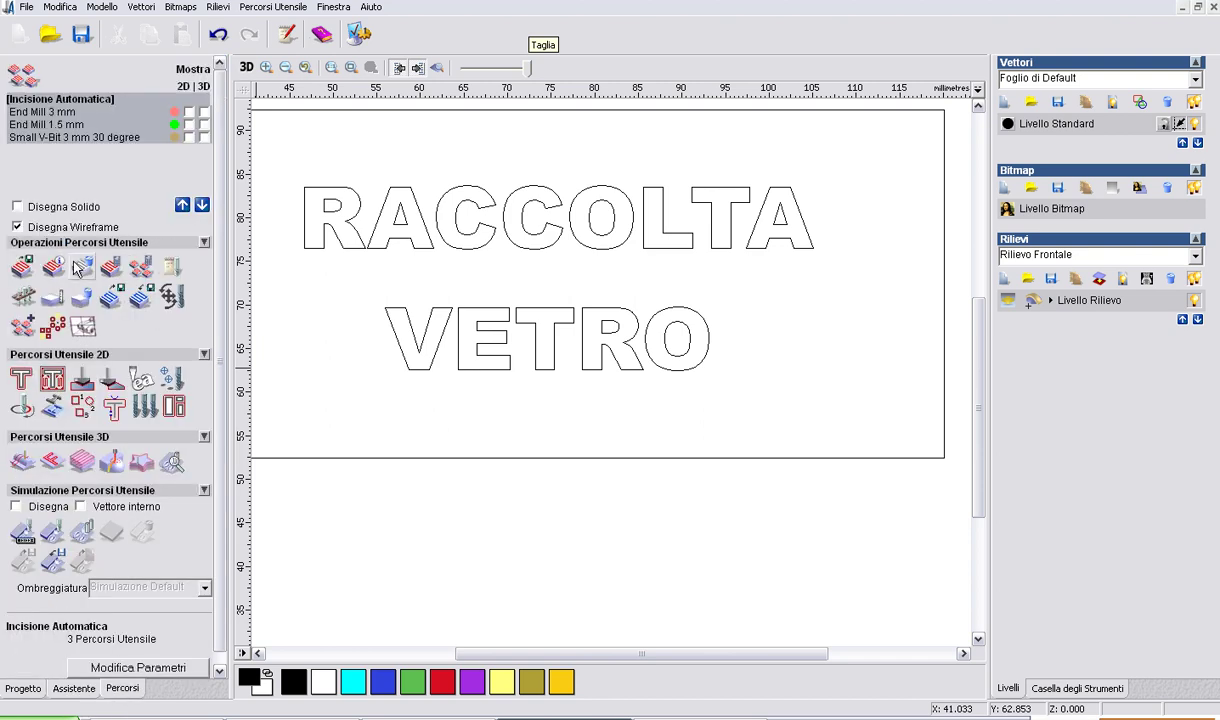
double_click(55, 133)
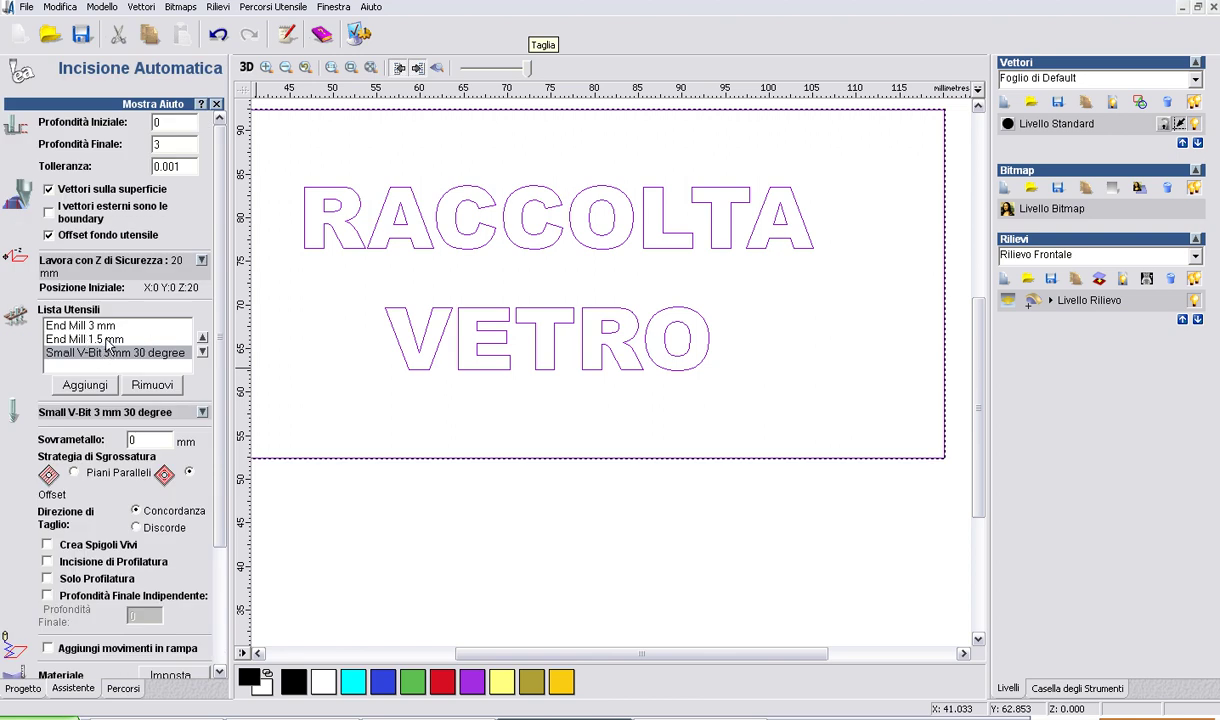
click(104, 339)
click(140, 388)
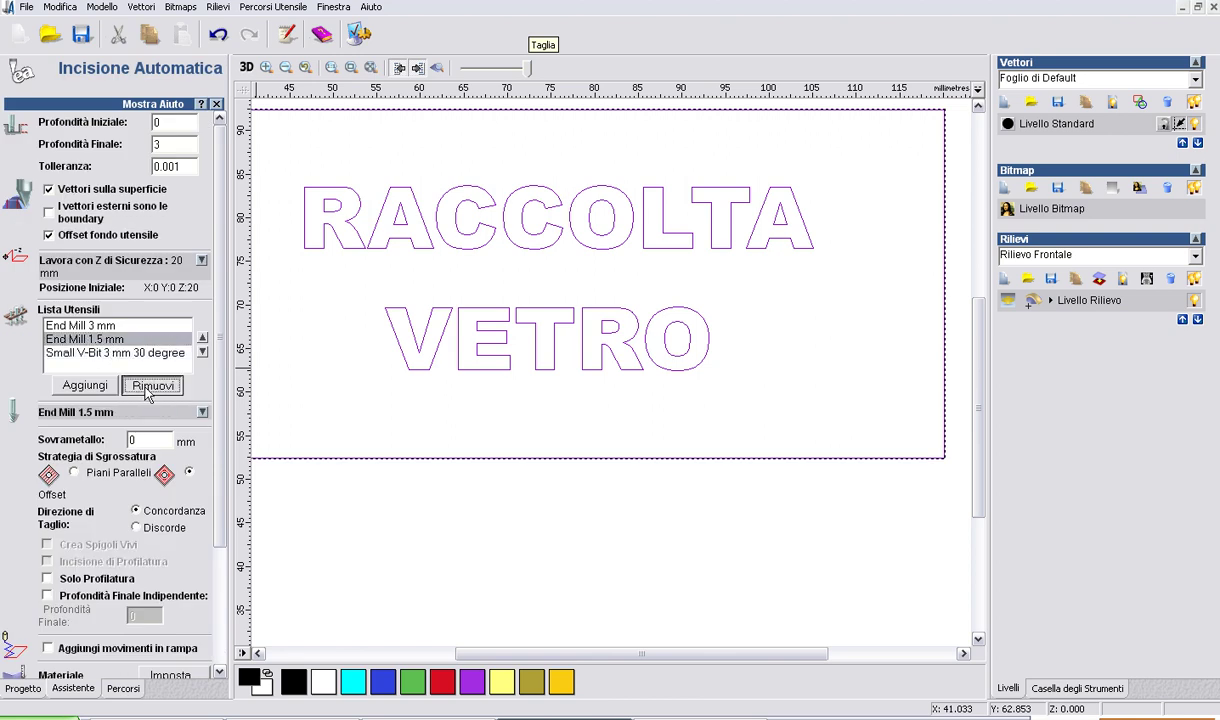
Copy End Mill 1.5 mm as 'End Mill 1.0 mm' with 1 mm diameter and add it to the toolpath.
click(85, 385)
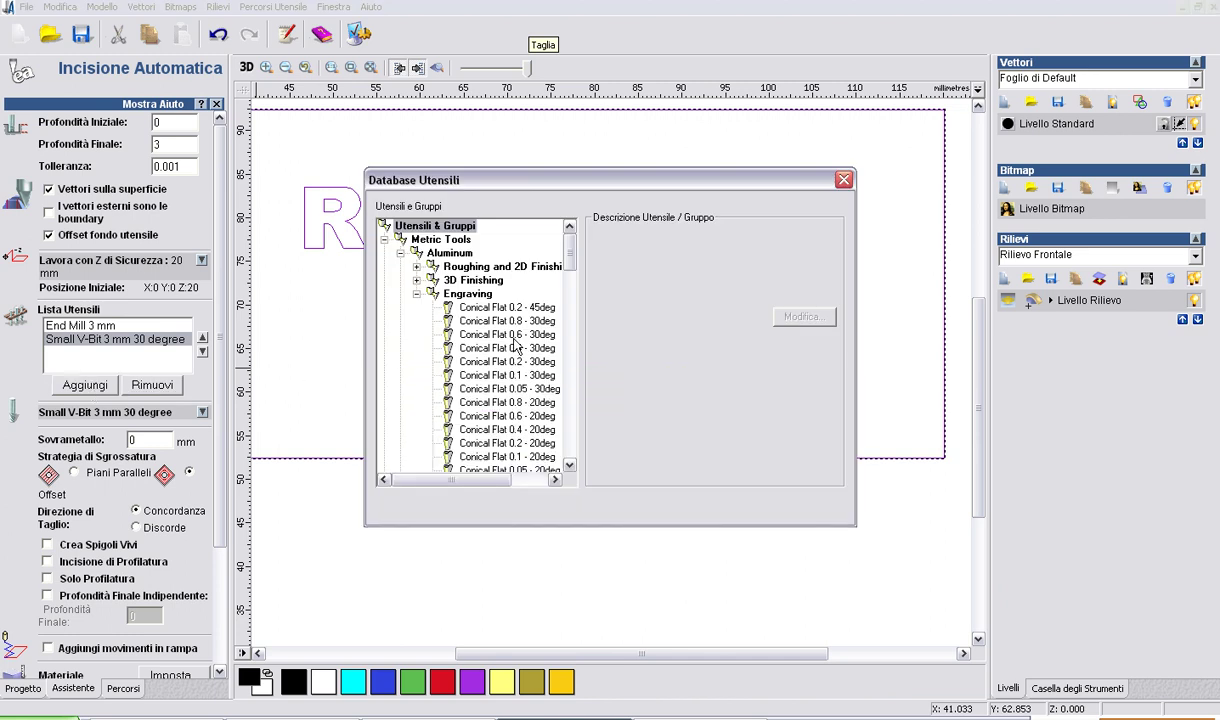
drag(572, 258, 572, 322)
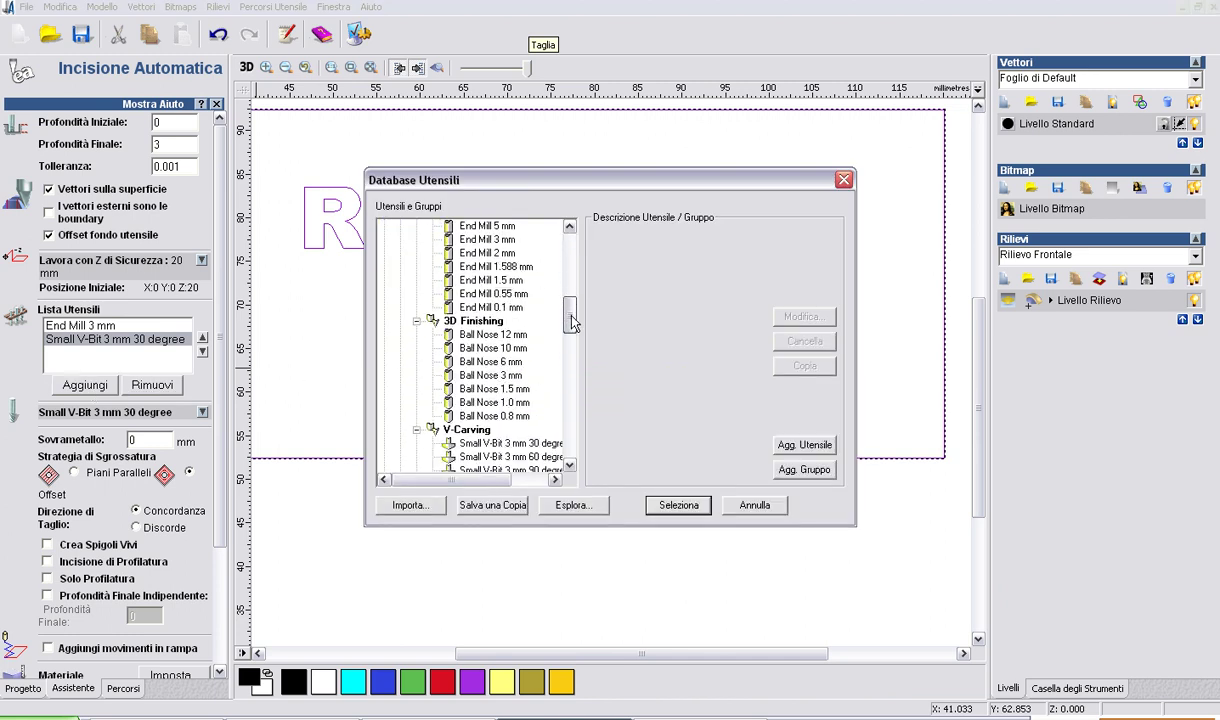
click(497, 282)
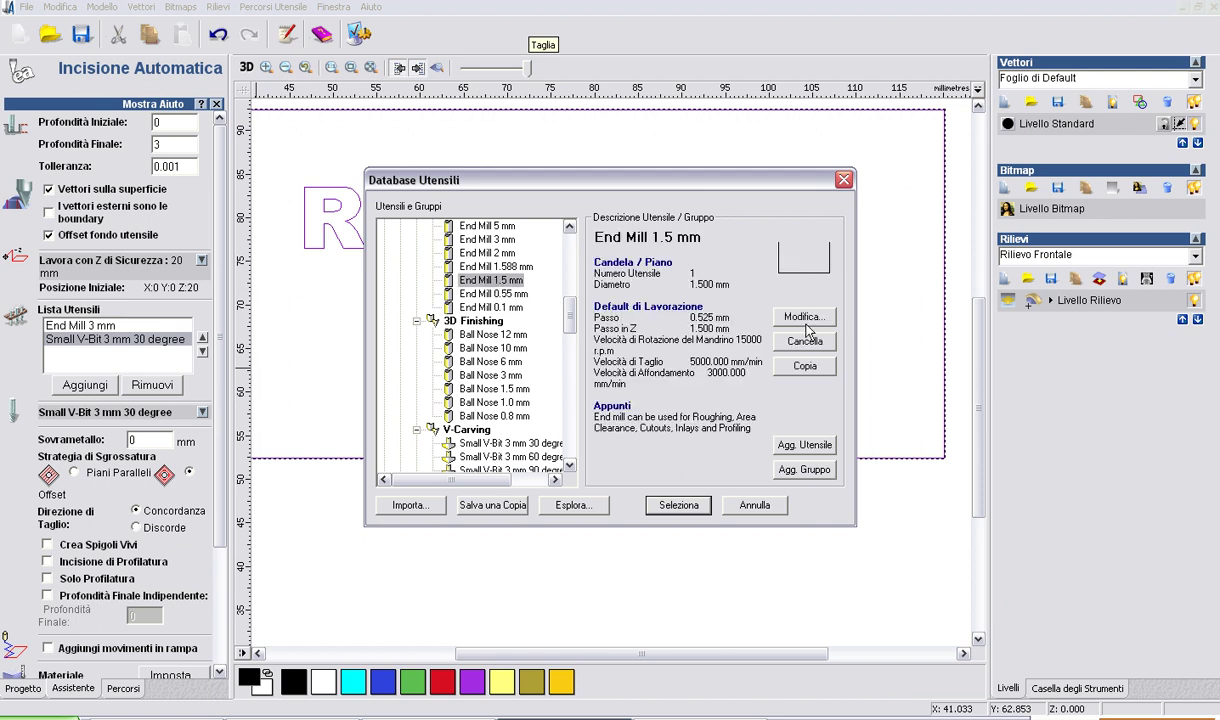
click(778, 364)
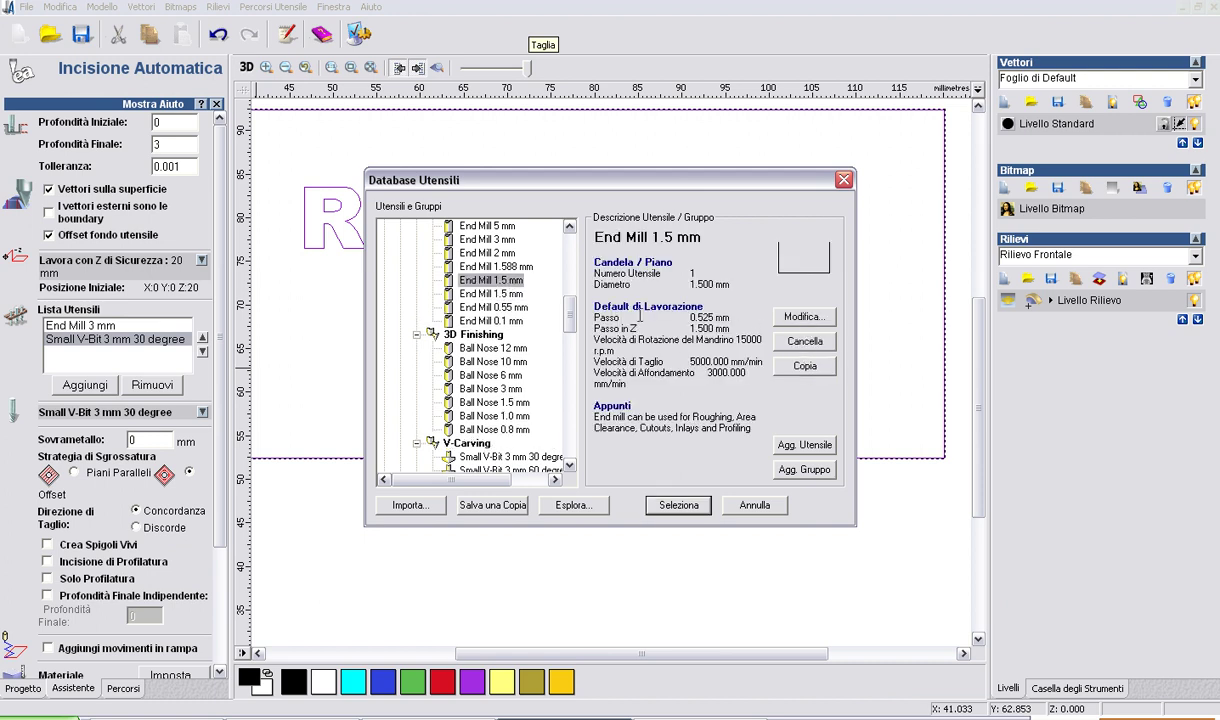
click(800, 316)
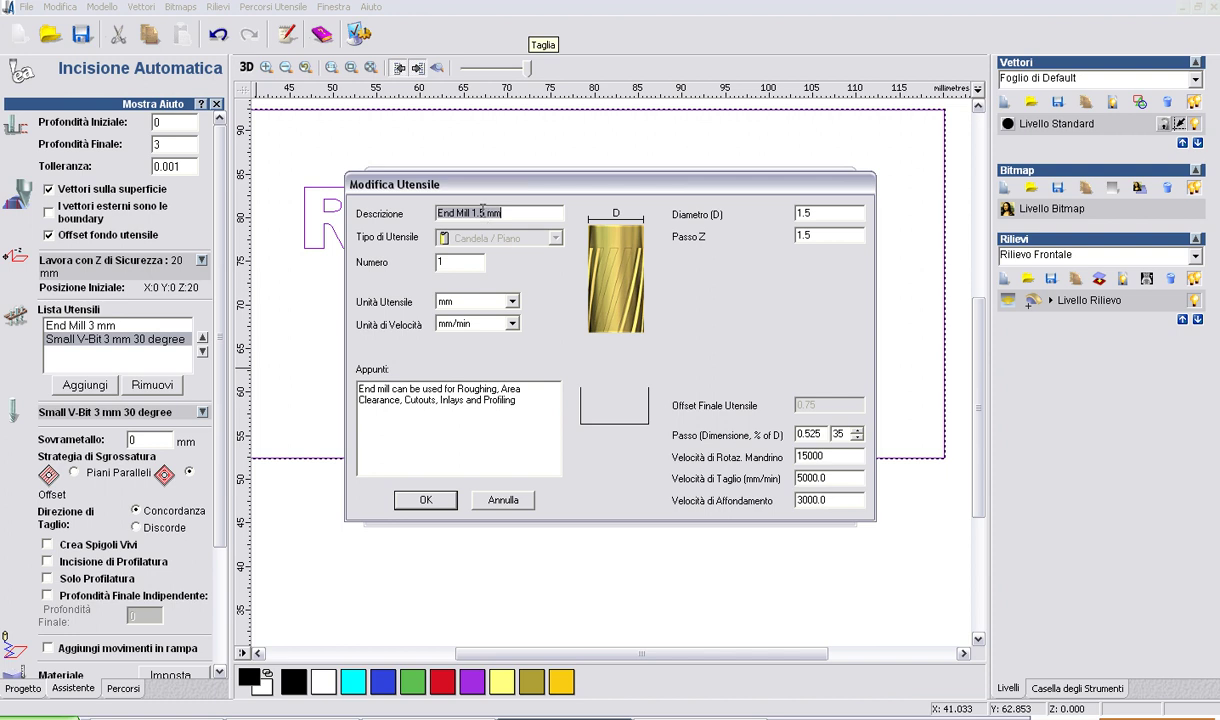
click(476, 213)
key(BackSpace)
text(0)
drag(814, 212, 778, 224)
text(1)
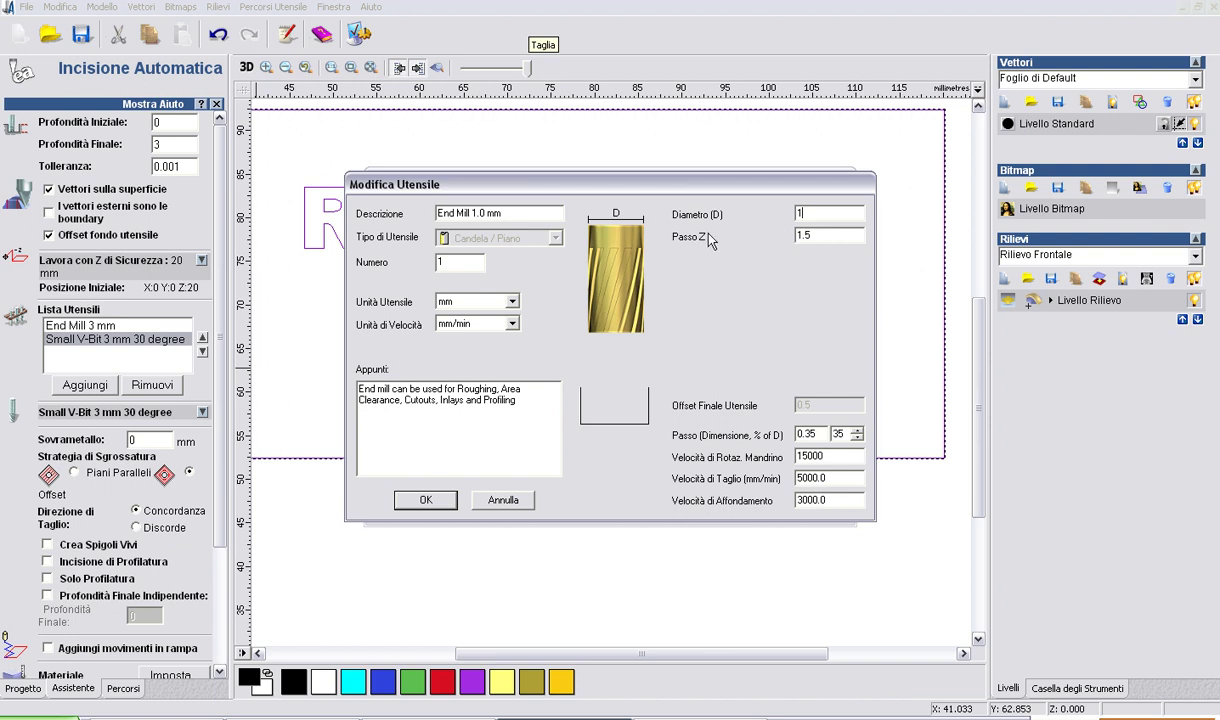
click(425, 500)
click(678, 504)
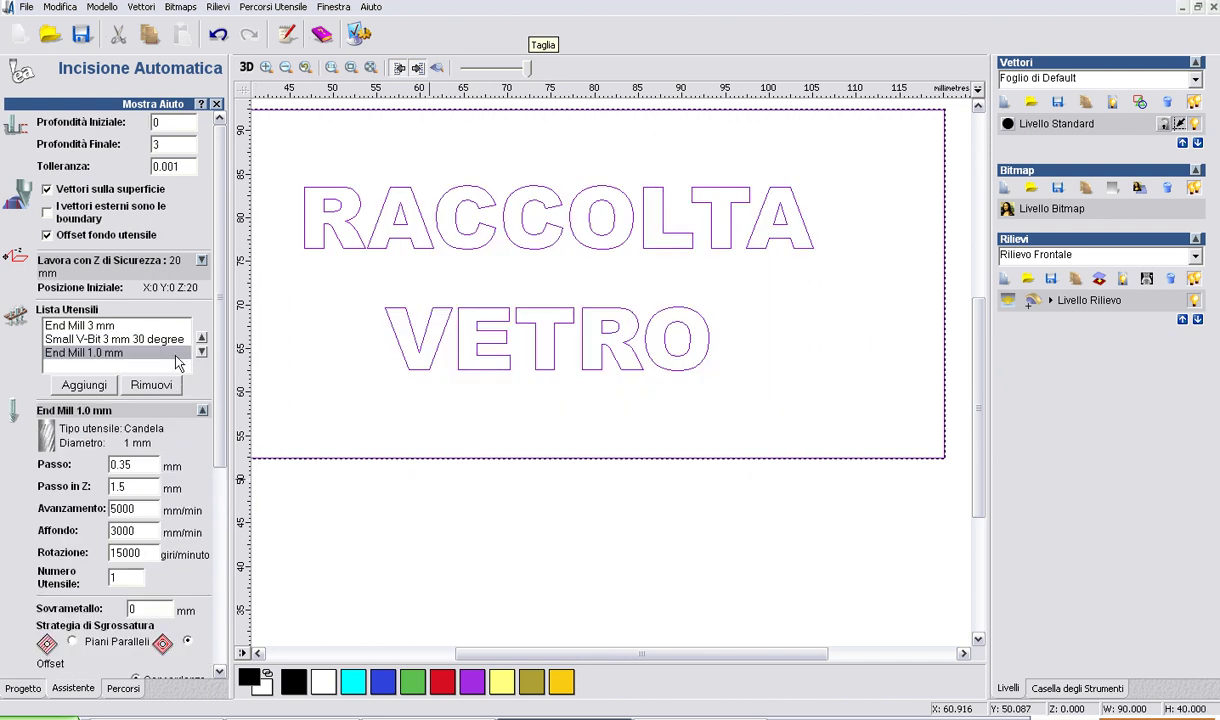
Move End Mill 1.0 mm to second place as tool number 2, and renumber the Small V-Bit 3 mm 30° as tool 3.
click(202, 339)
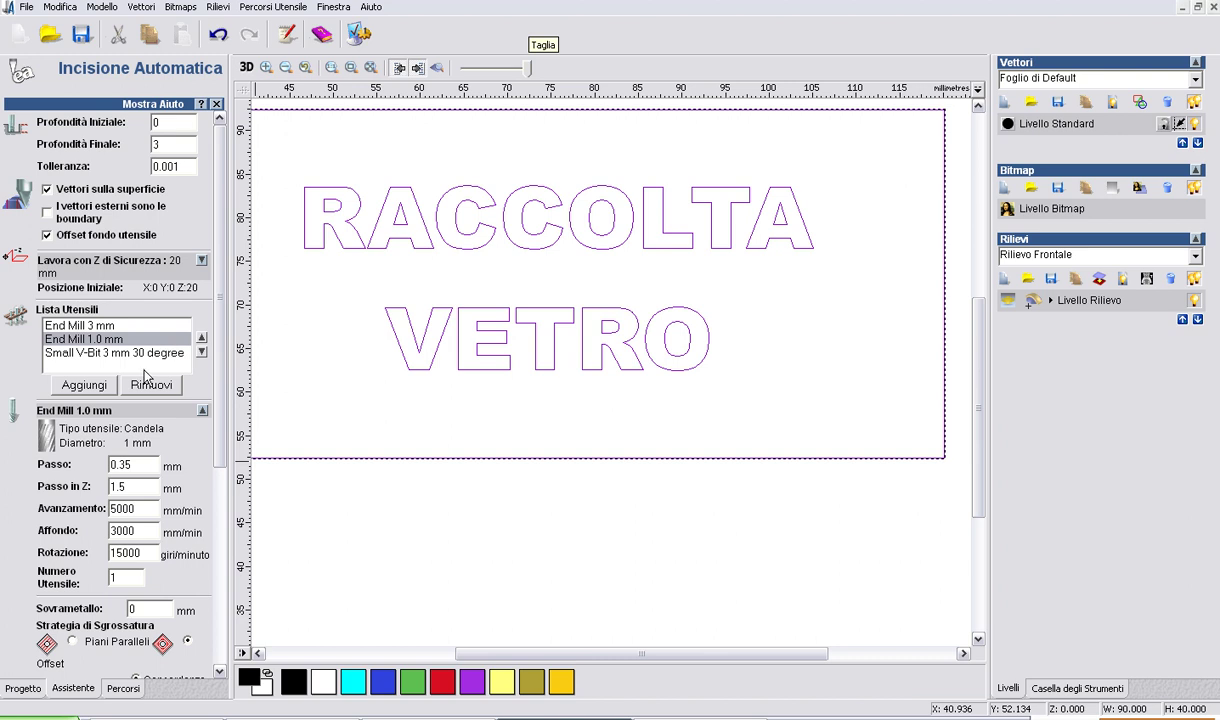
double_click(120, 577)
text(2)
click(112, 352)
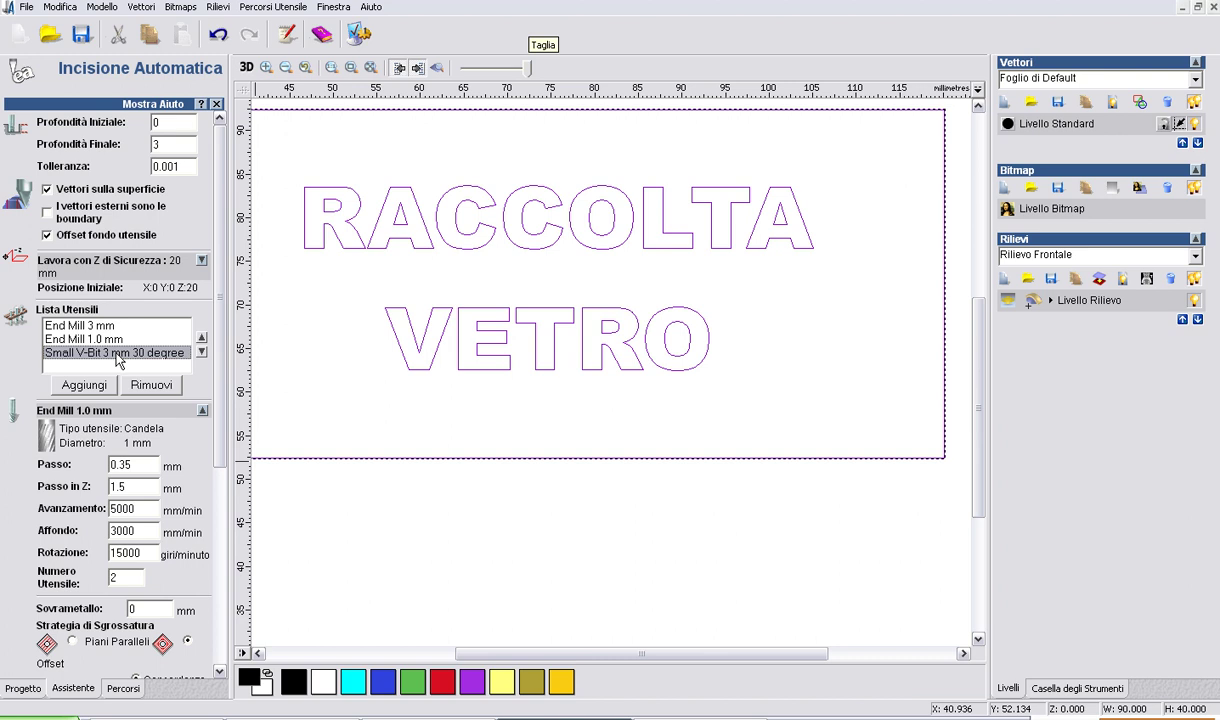
double_click(122, 575)
text(3)
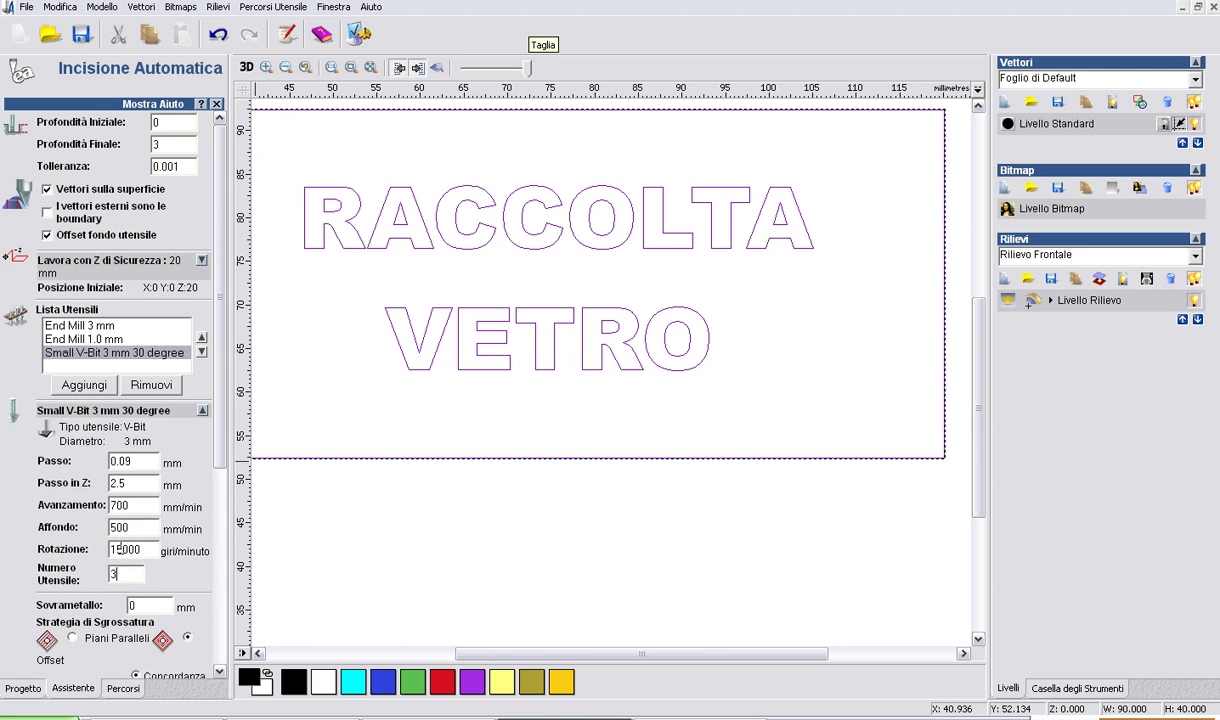
Review the End Mill 3 mm, End Mill 1.0 mm and Small V-Bit settings, then launch Calcola Adesso.
click(100, 326)
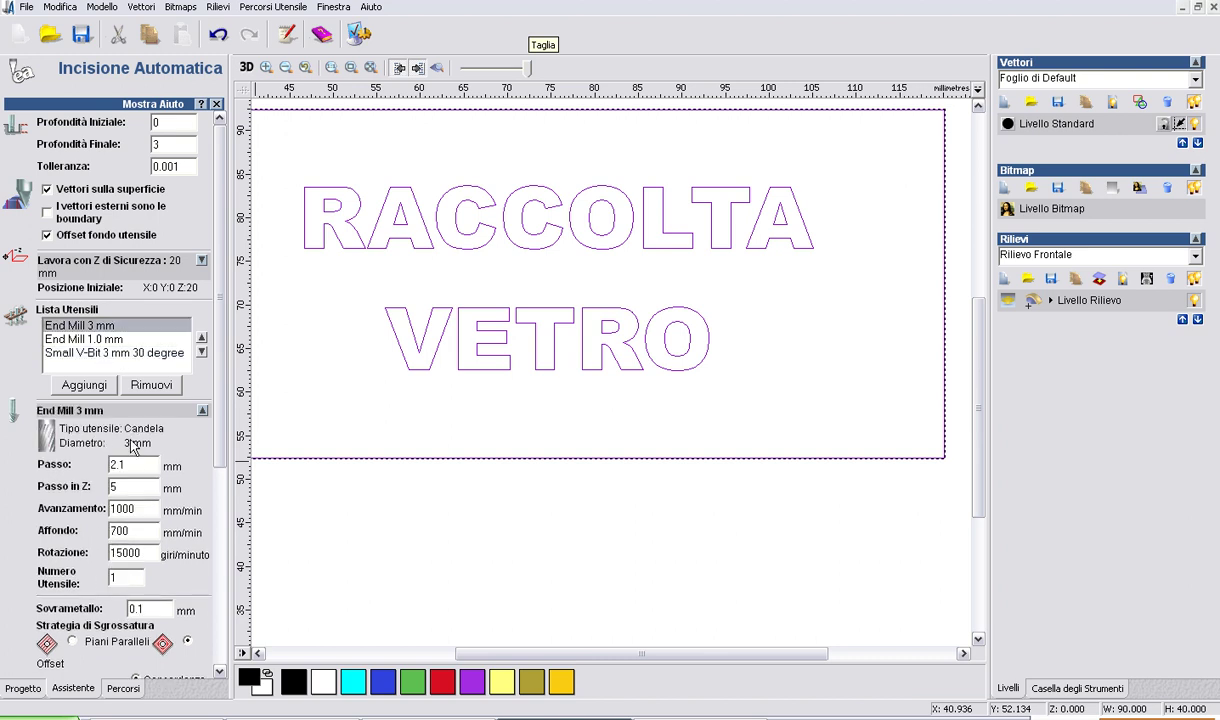
click(114, 352)
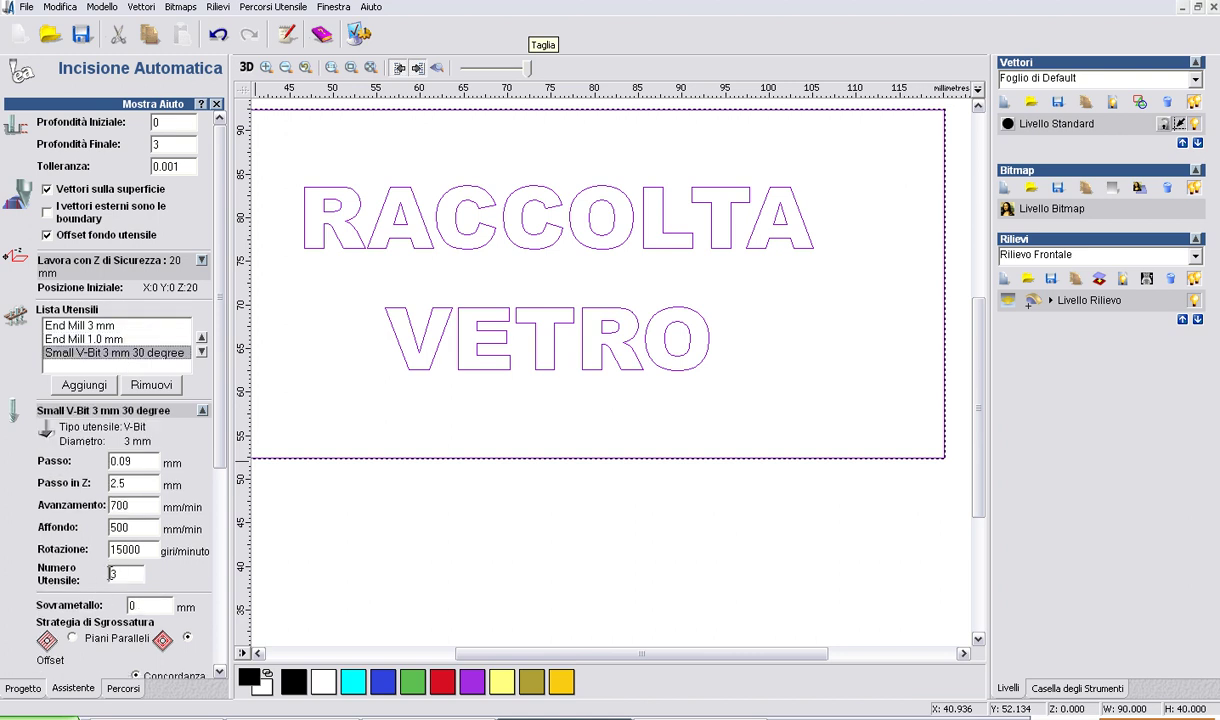
click(100, 339)
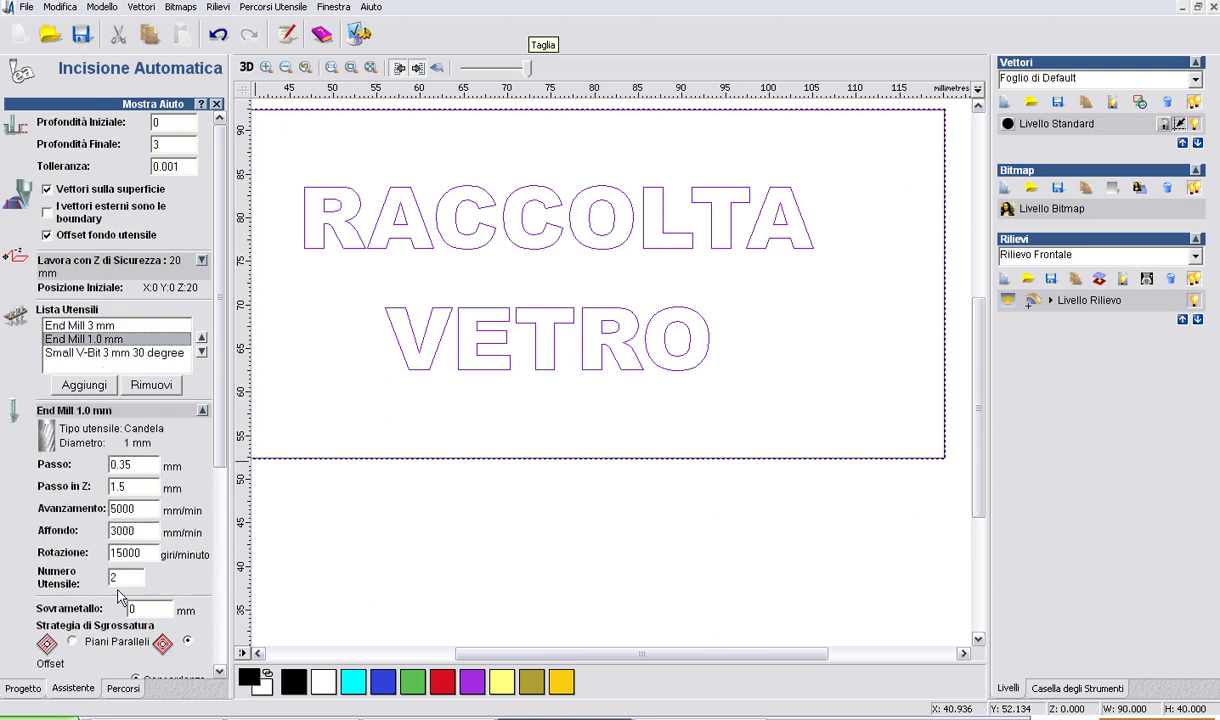
click(96, 352)
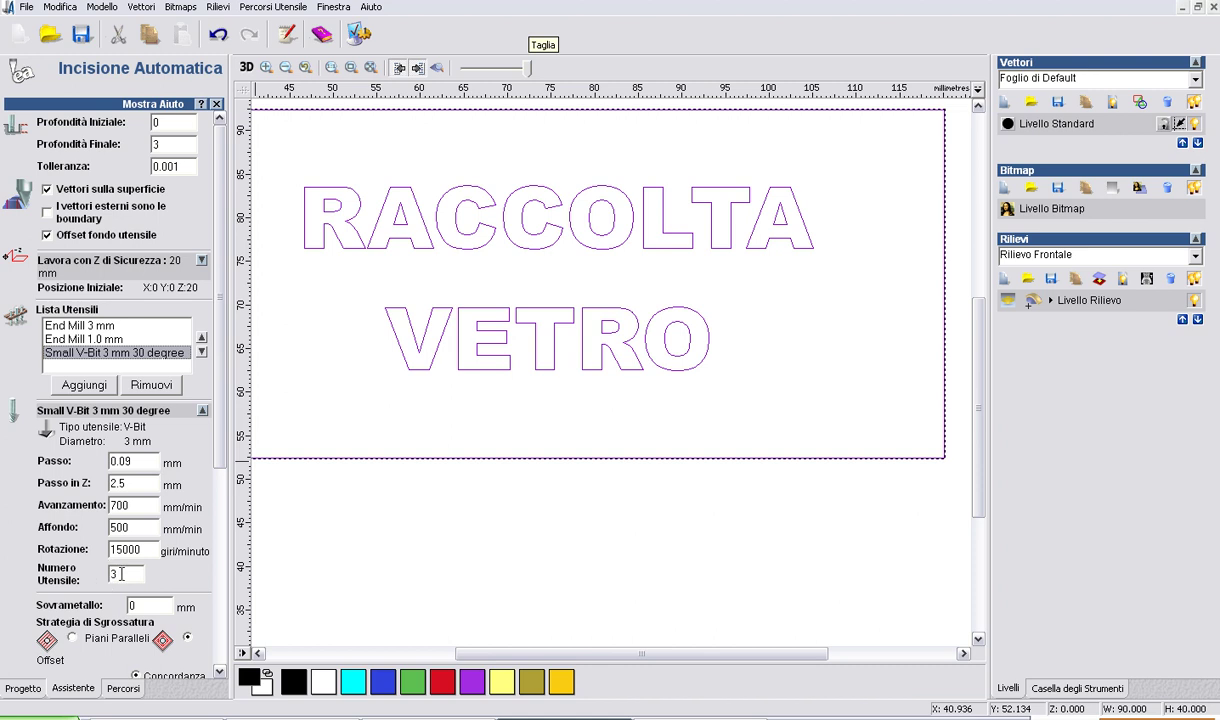
scroll(212, 400, down, 5)
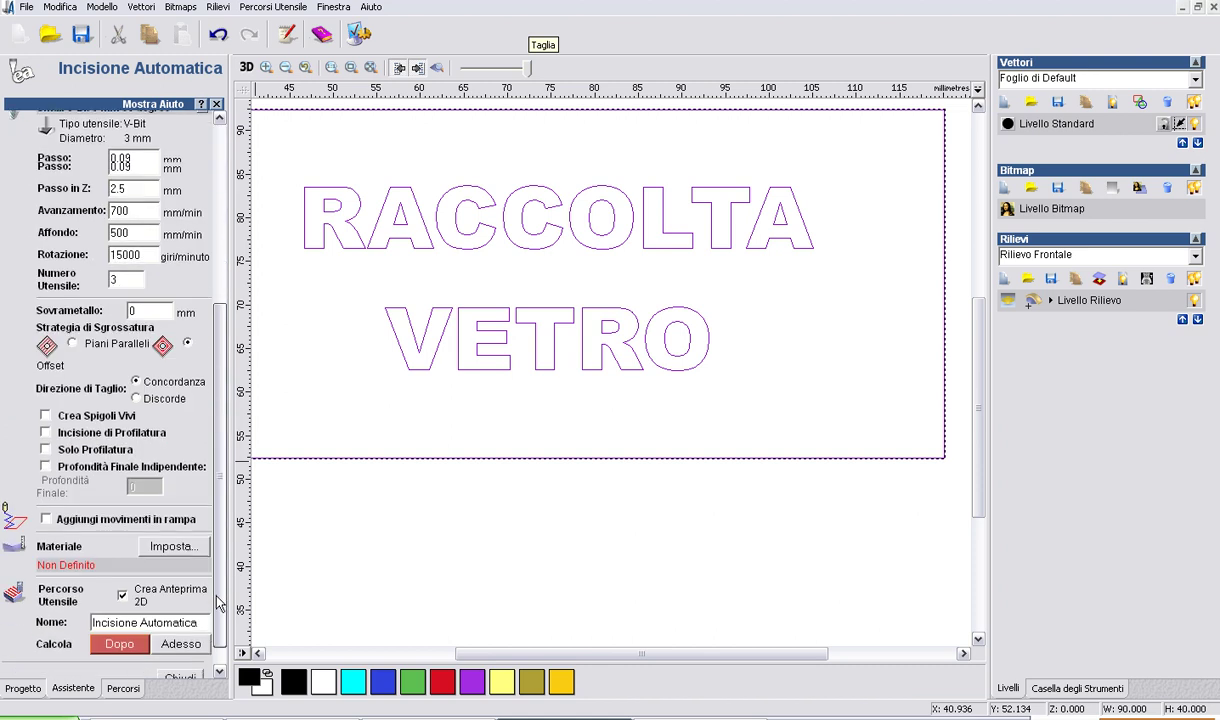
click(181, 636)
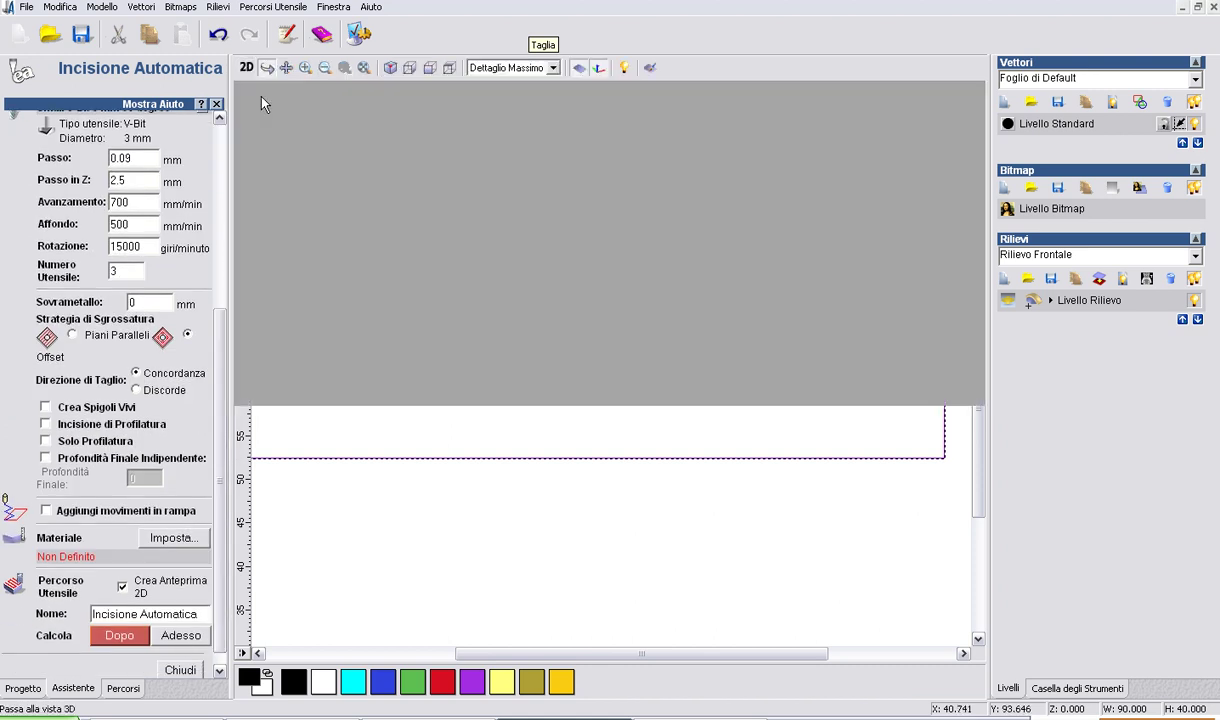
Compute the End Mill 3 mm, 1.0 mm and V-Bit toolpaths, close with Chiudi, and open Simula Percorso.
click(180, 637)
click(181, 637)
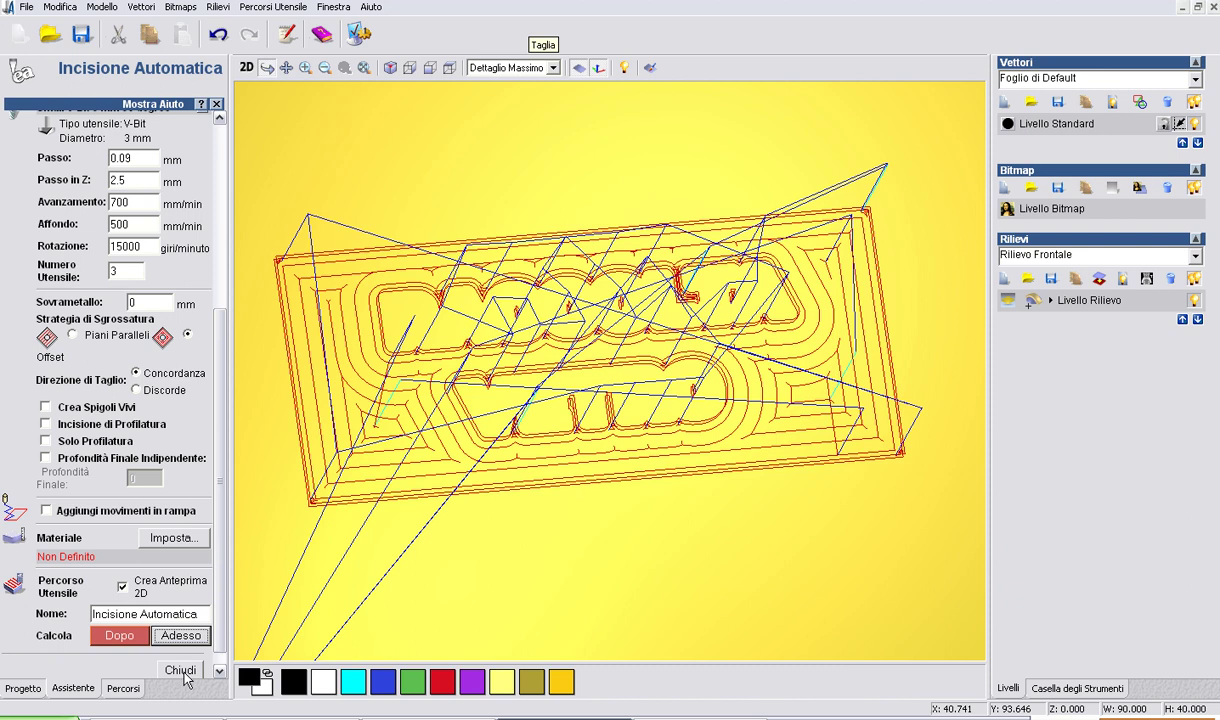
click(182, 670)
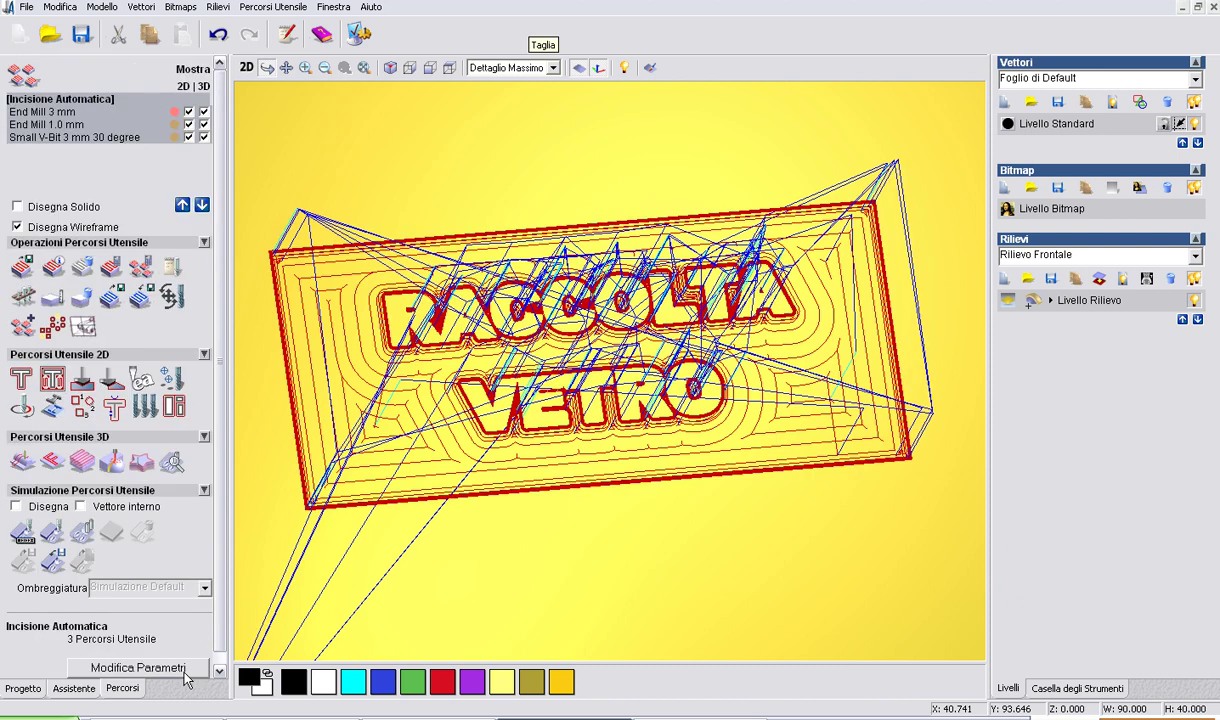
click(52, 527)
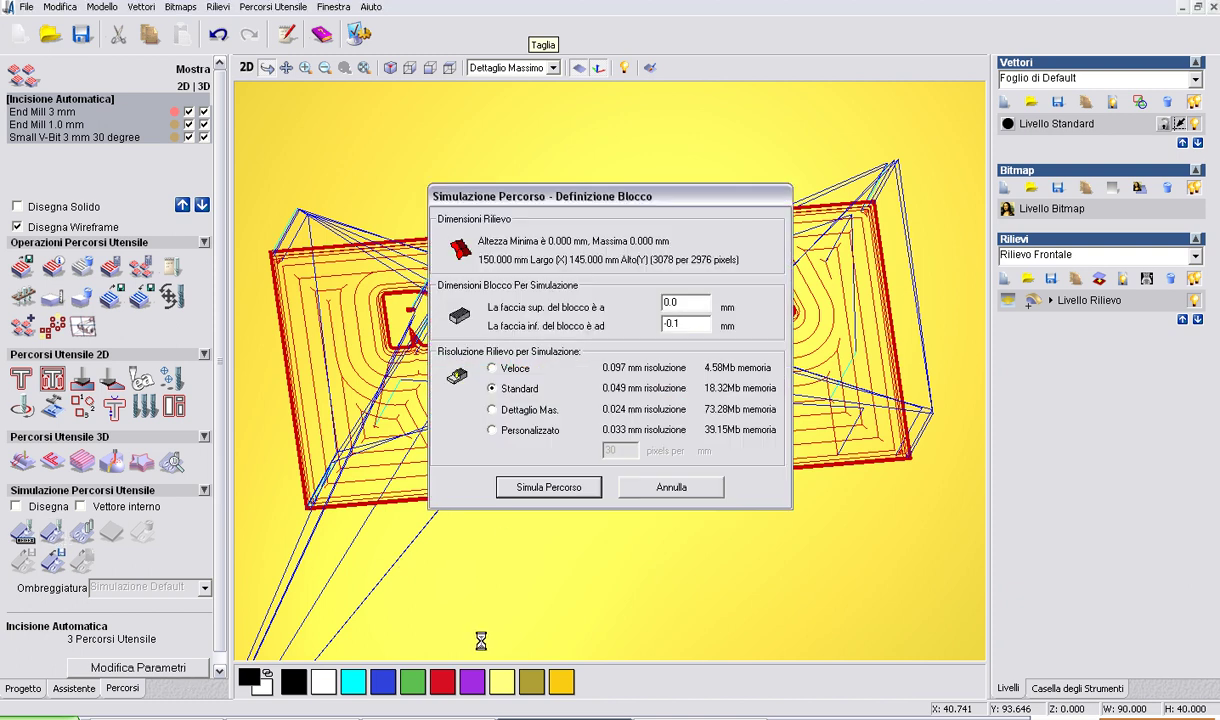
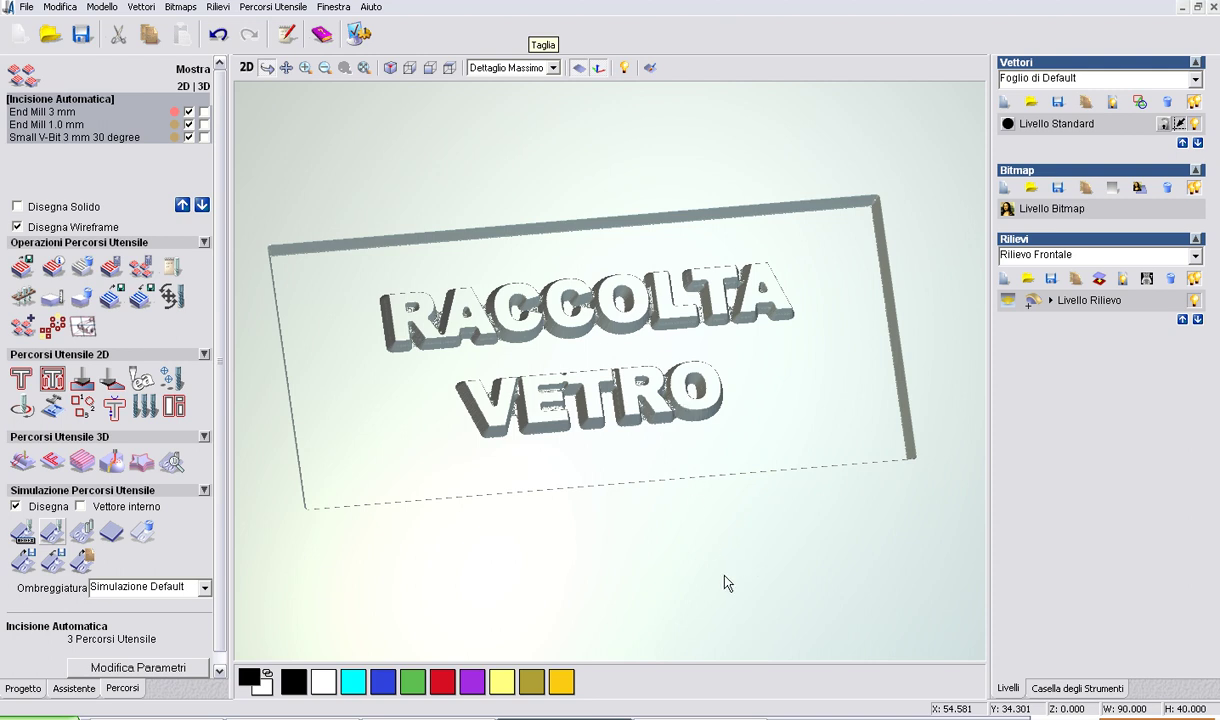
Zoom in on the RACCOLTA VETRO relief and reopen the Incisione Automatica toolpath settings.
key(3)
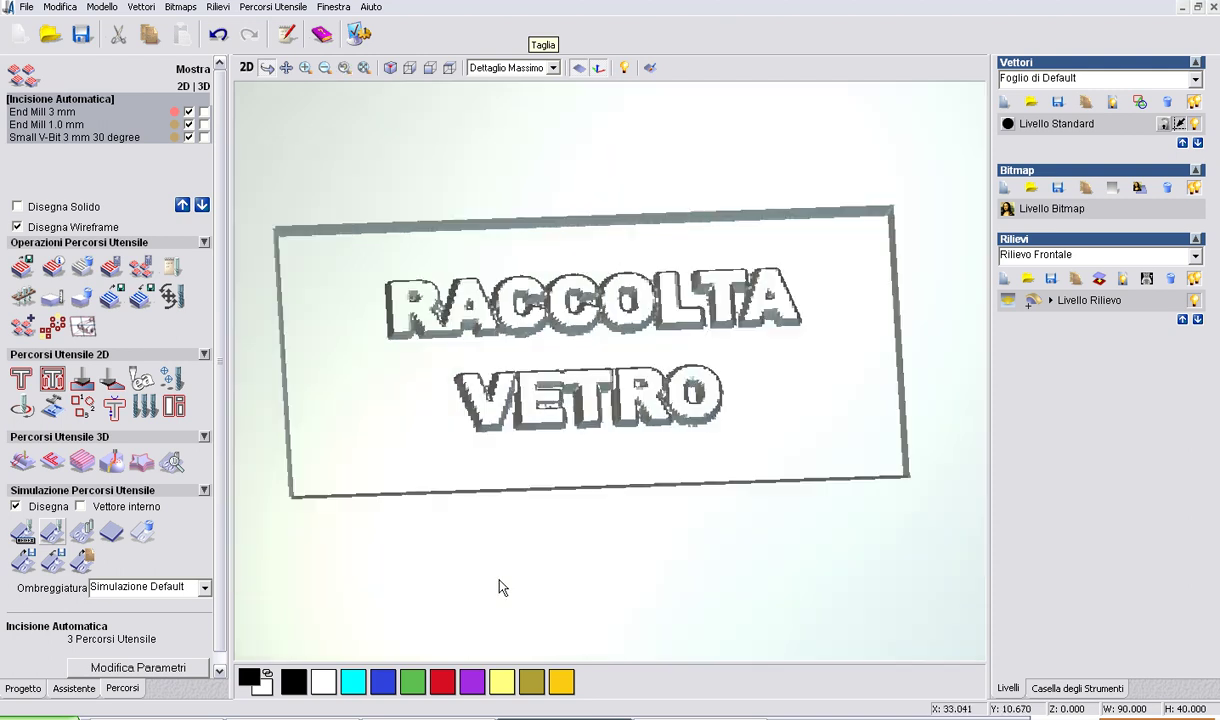
drag(519, 588, 547, 543)
scroll(615, 575, up, 3)
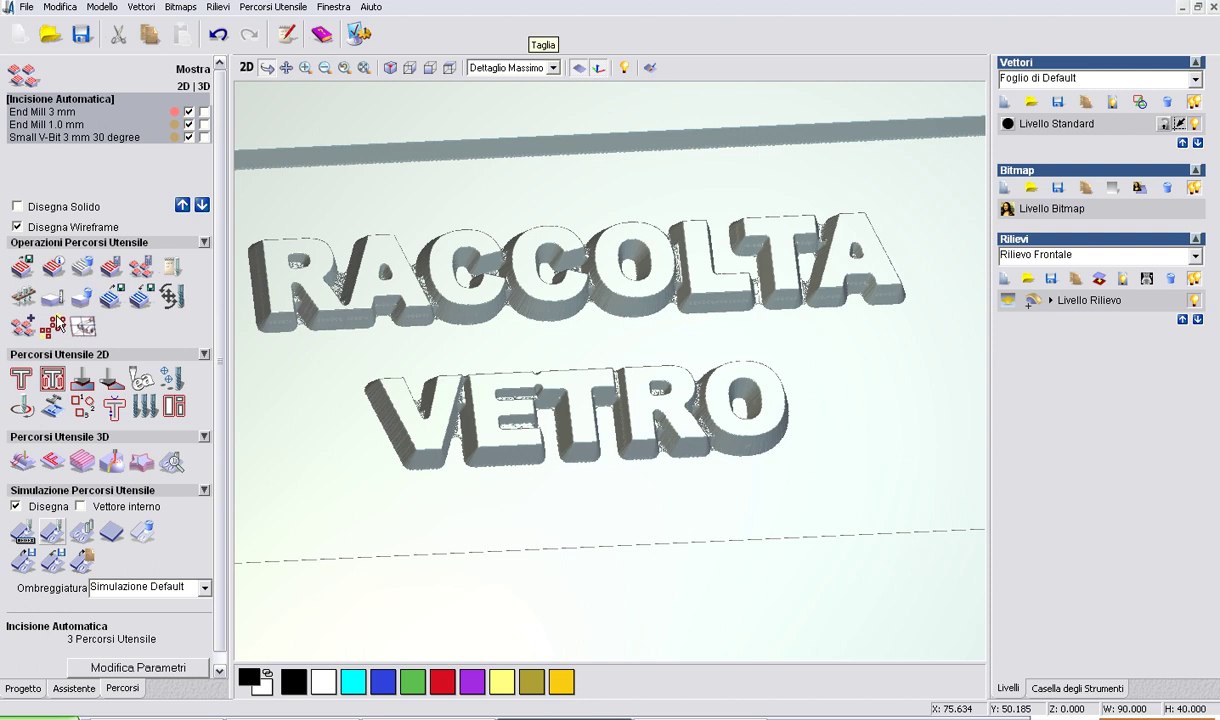
click(57, 265)
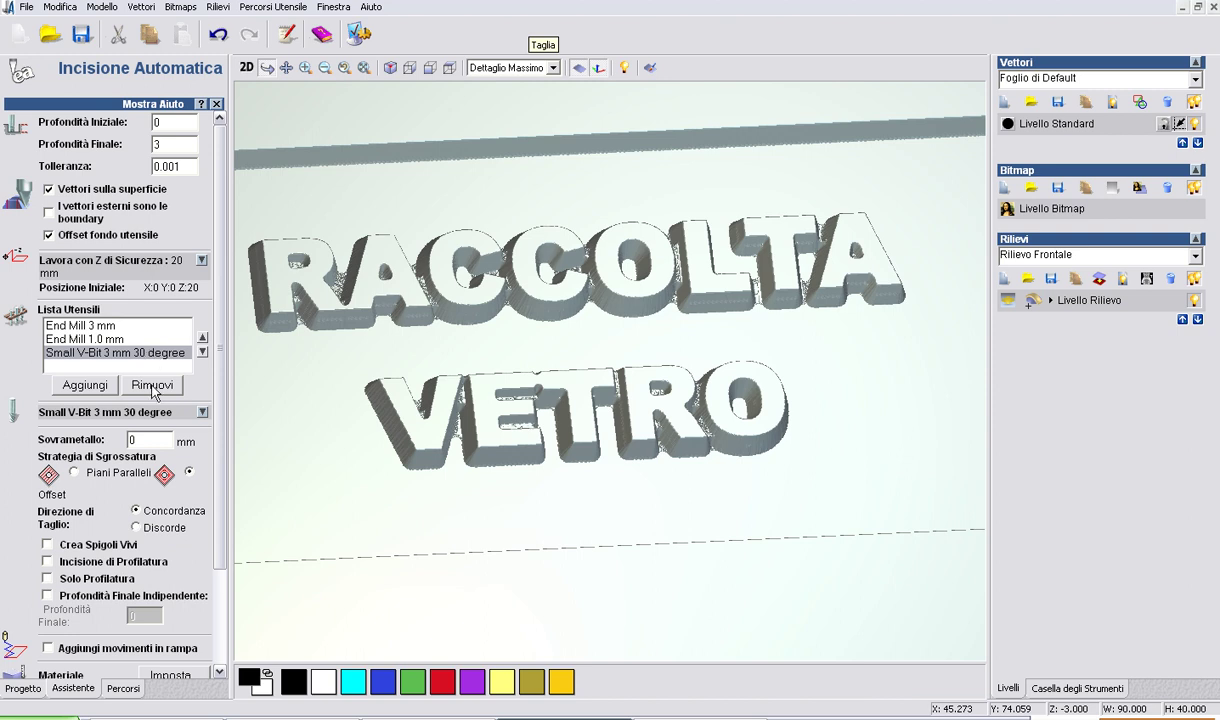
Swap the Small V-Bit 3 mm 30° for the Ball nose taper 10° - 0.127 mm tool.
click(150, 380)
click(104, 385)
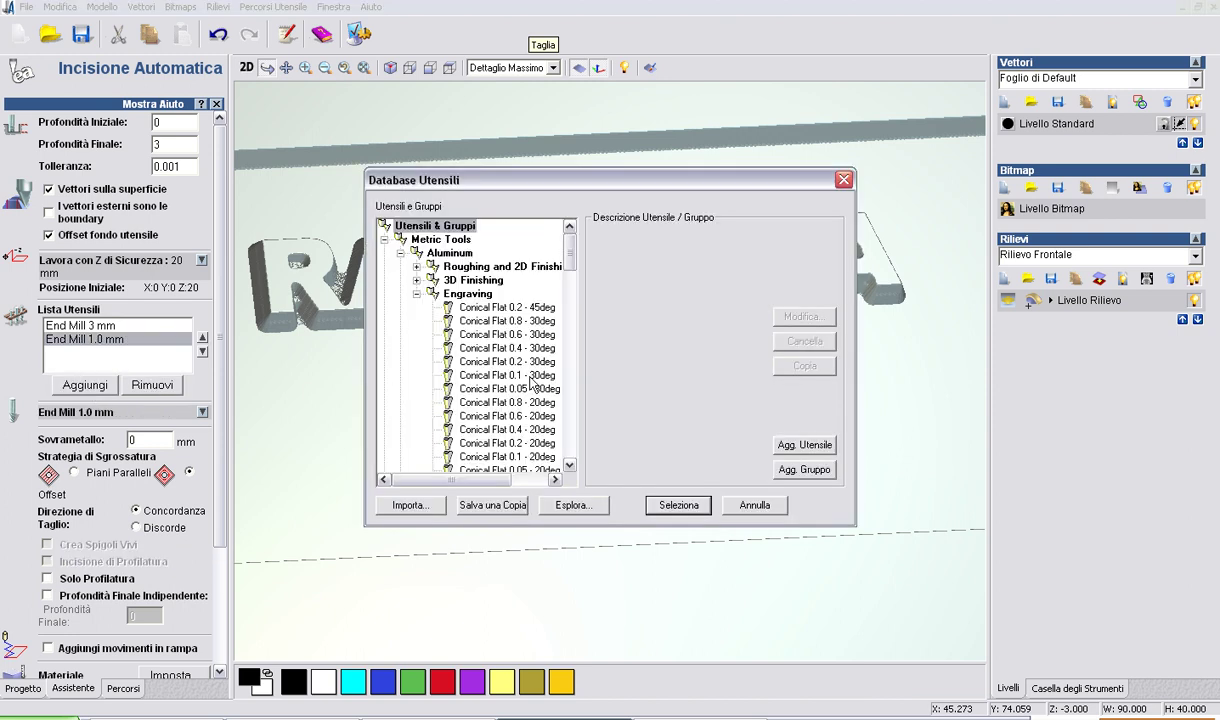
drag(573, 259, 560, 392)
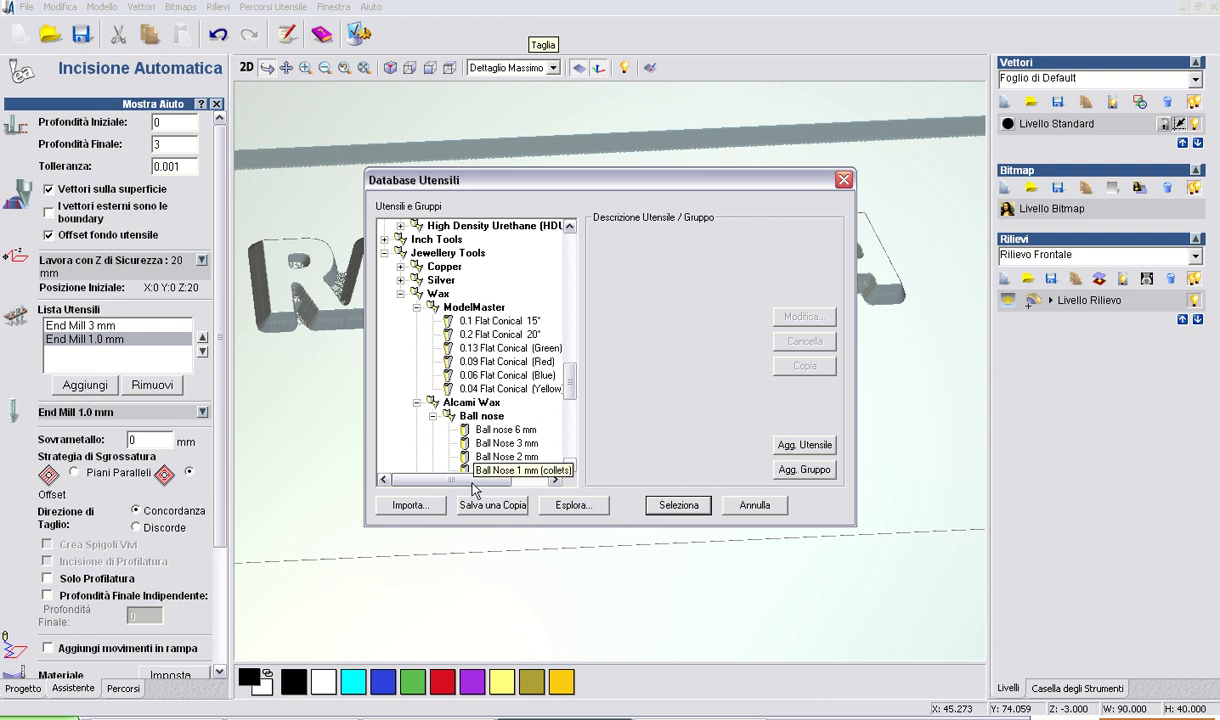
drag(472, 483, 453, 483)
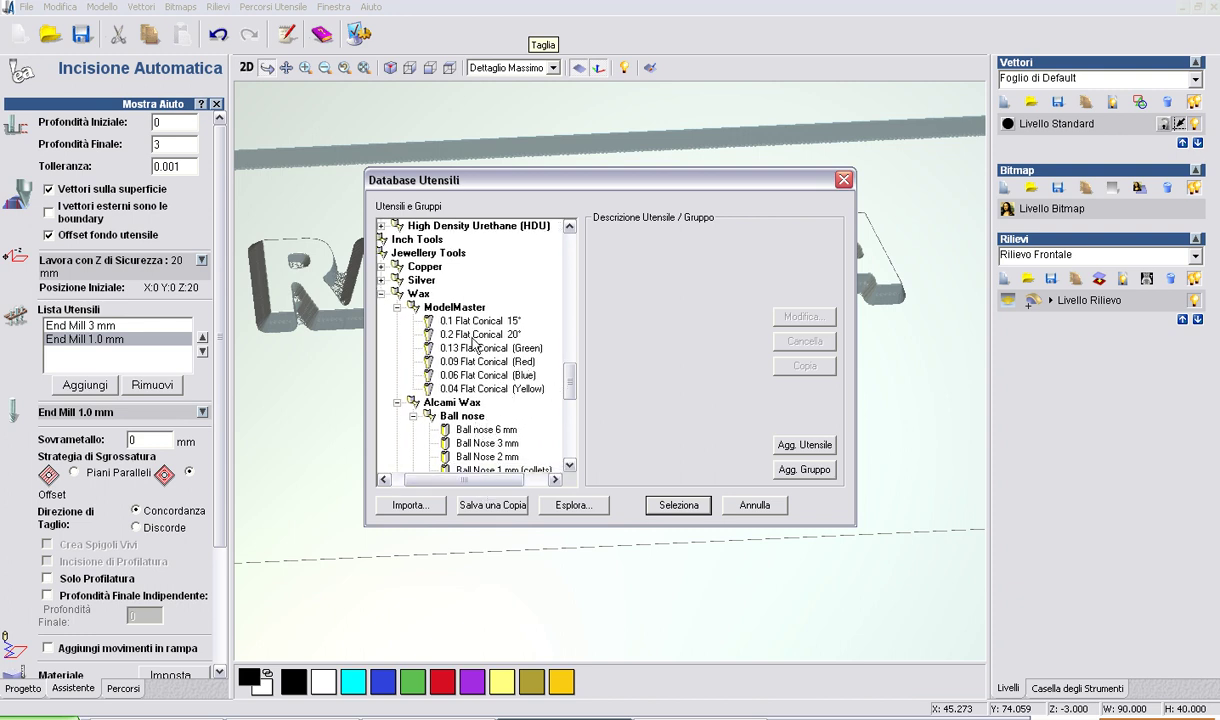
drag(569, 384, 571, 413)
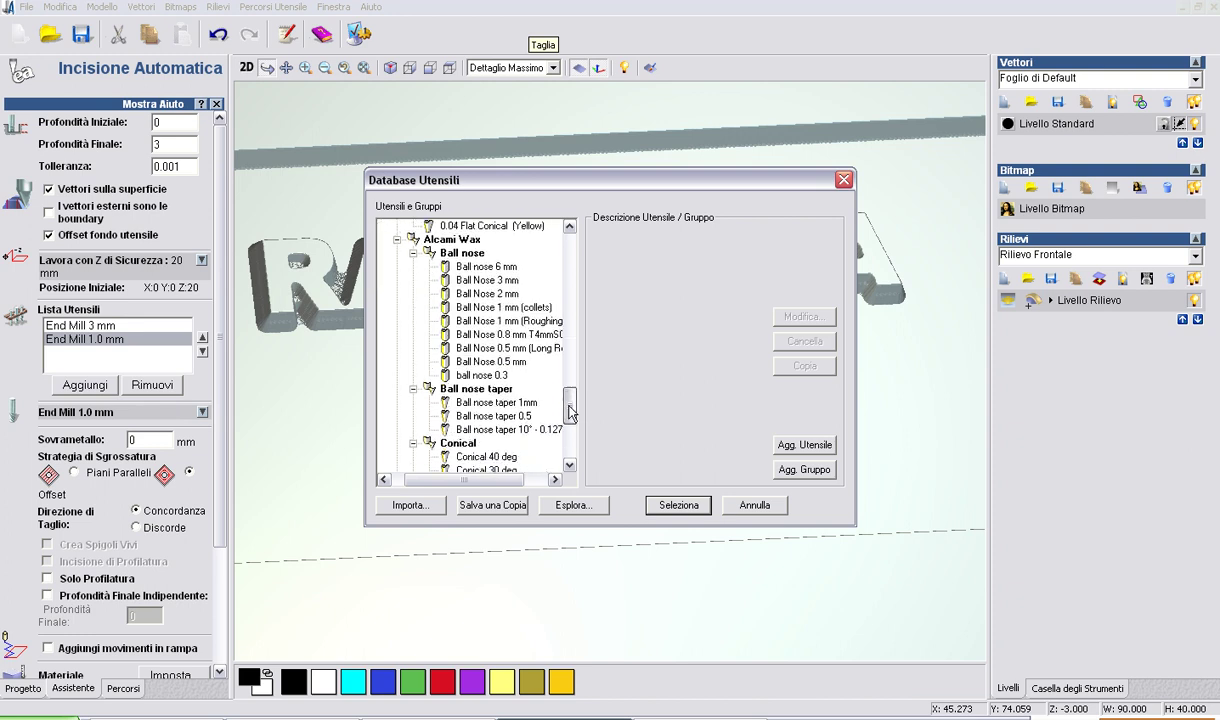
scroll(571, 413, down, 1)
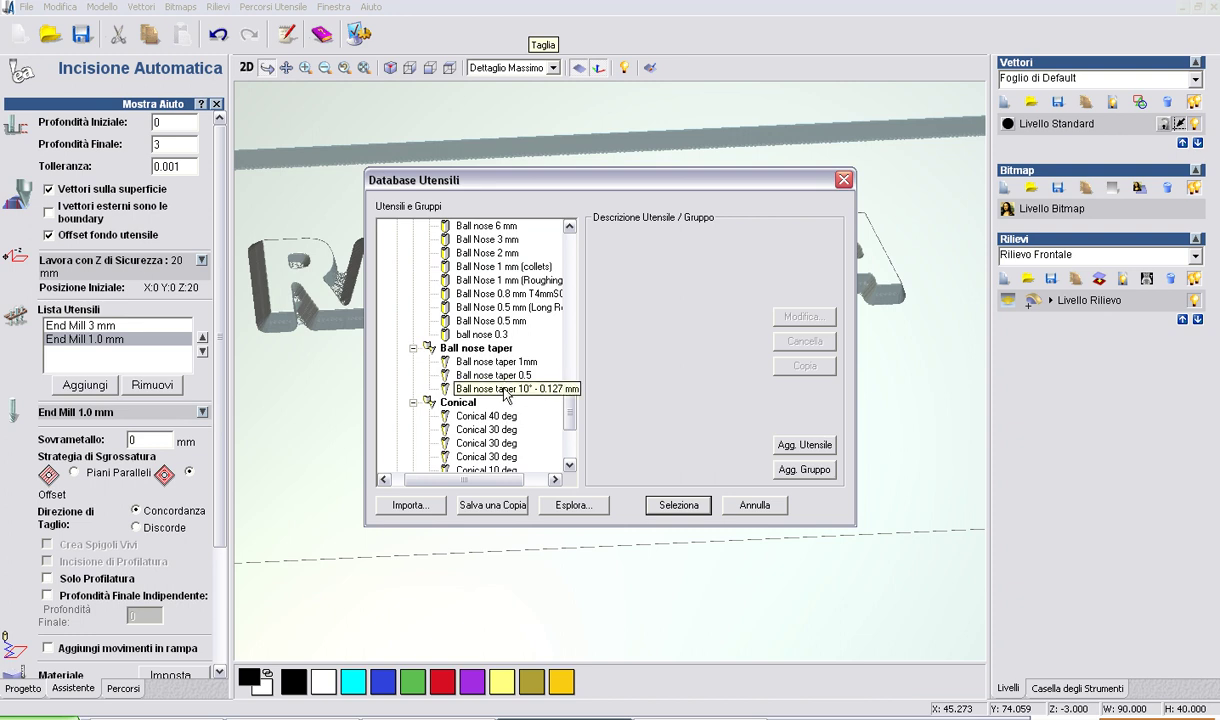
click(505, 392)
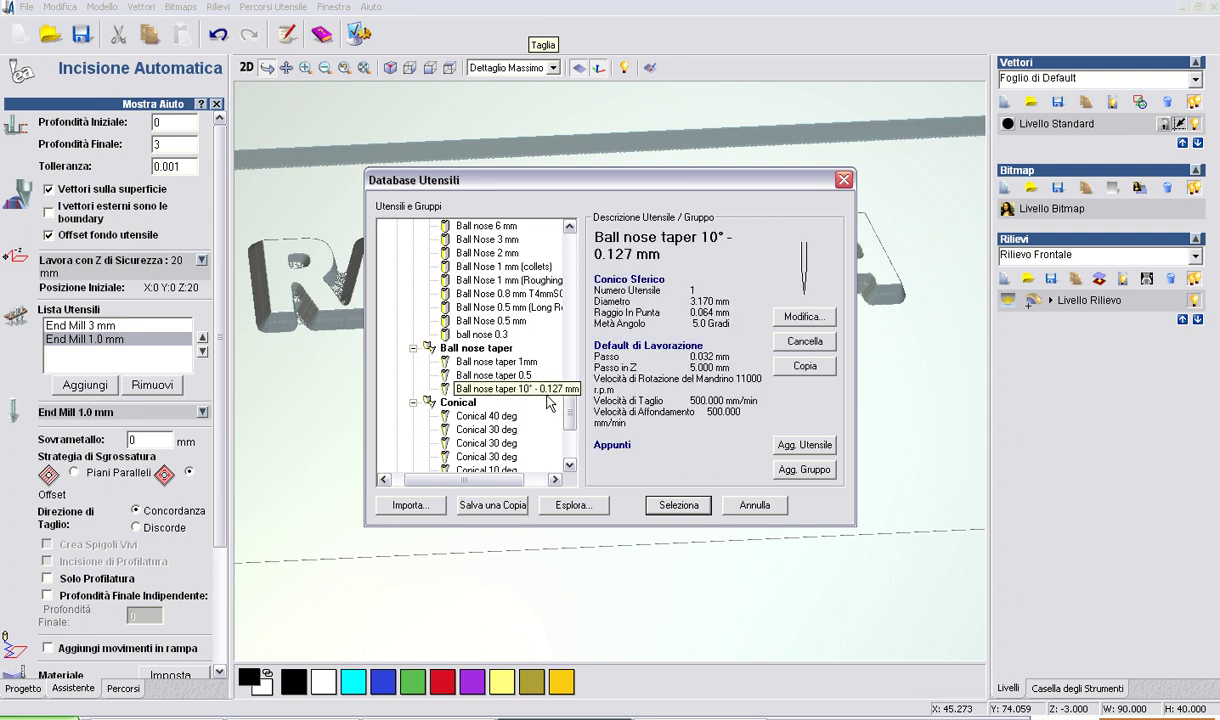
click(674, 510)
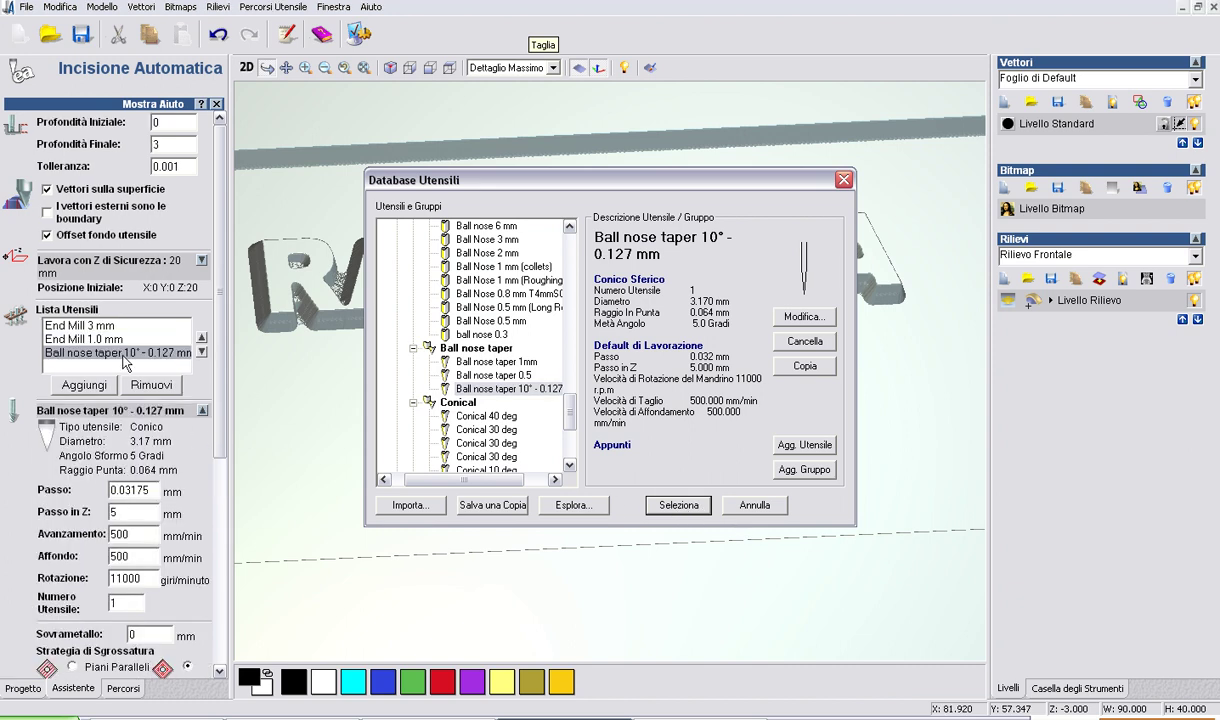
Make the ball nose taper tool number 3 and recalculate the engraving toolpaths.
double_click(138, 598)
text(3)
drag(216, 405, 214, 628)
click(182, 617)
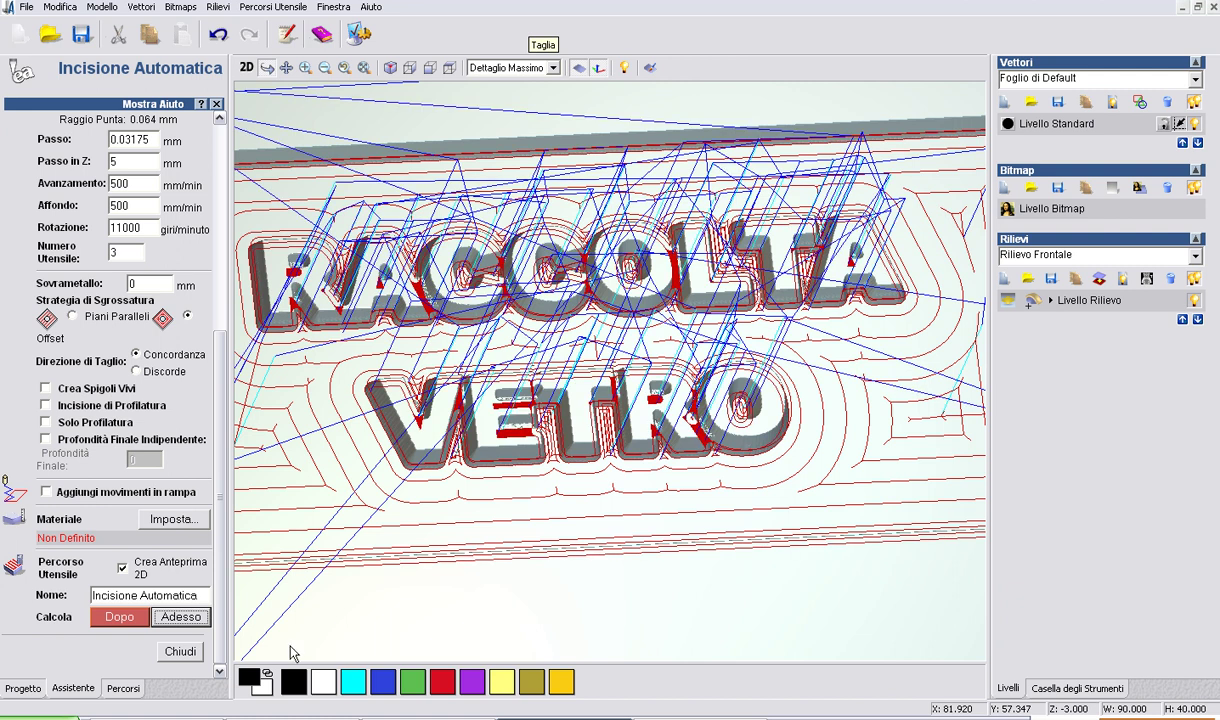
click(175, 651)
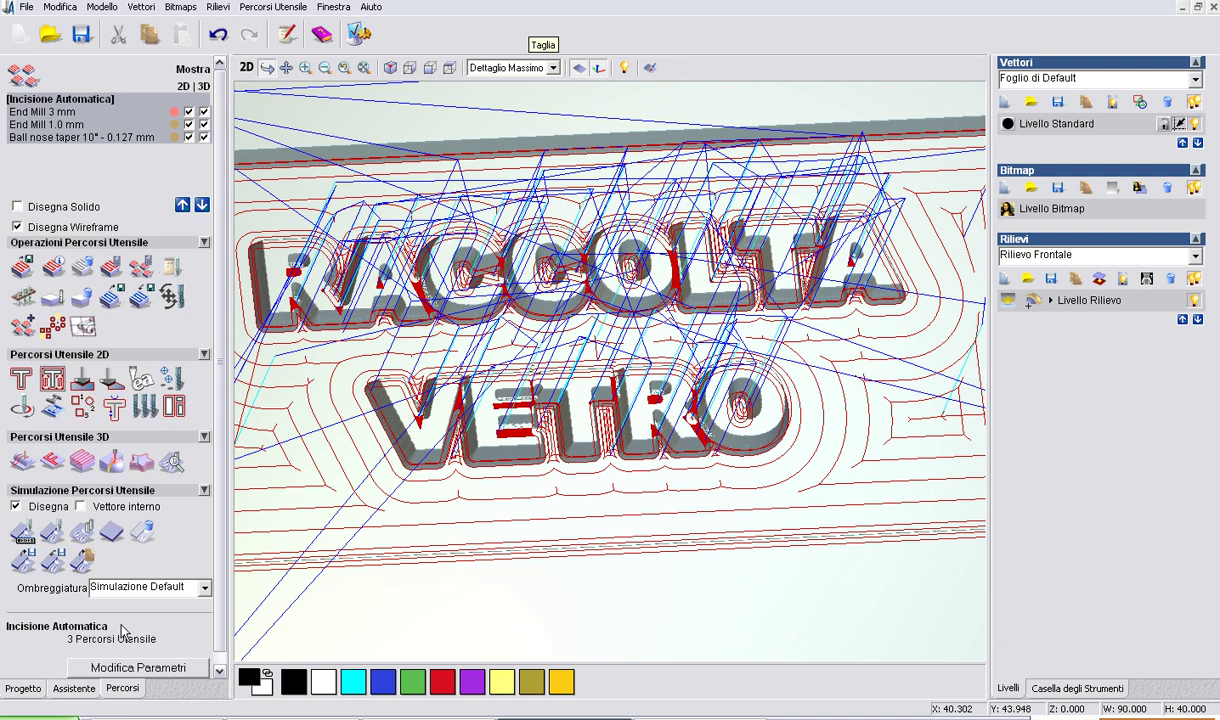
Simulate the three engraving toolpaths, hide their lines, and orbit around the relief.
click(52, 530)
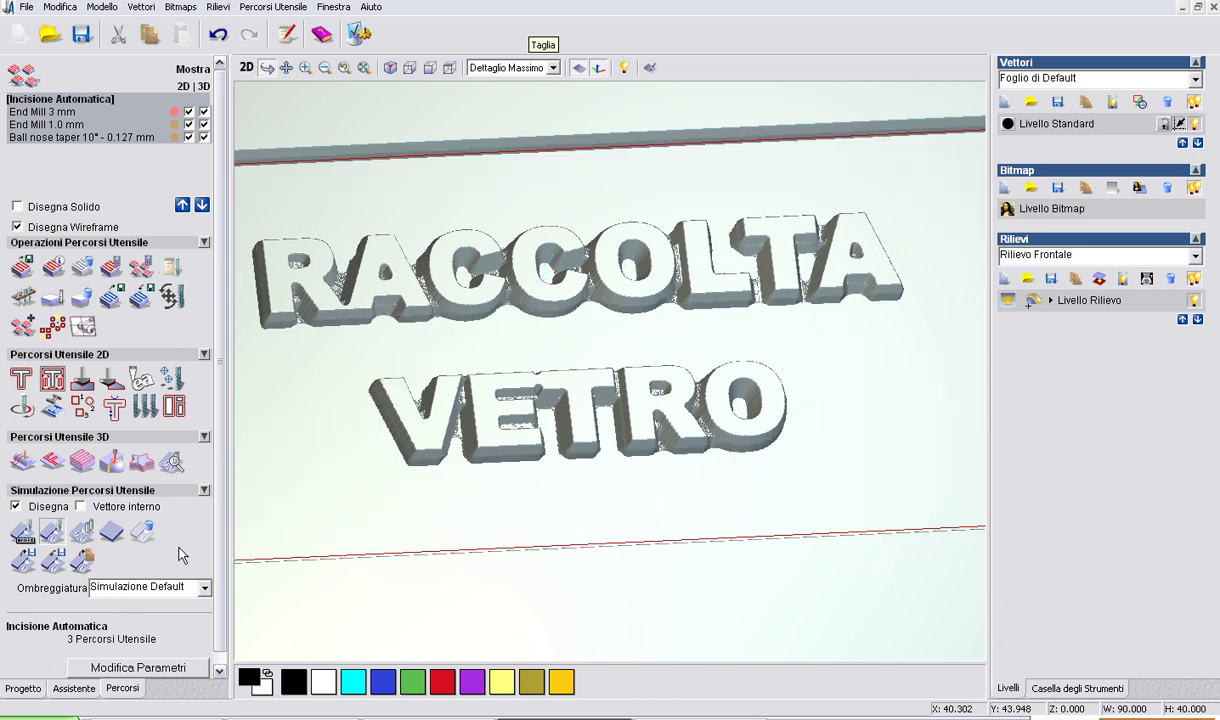
click(146, 532)
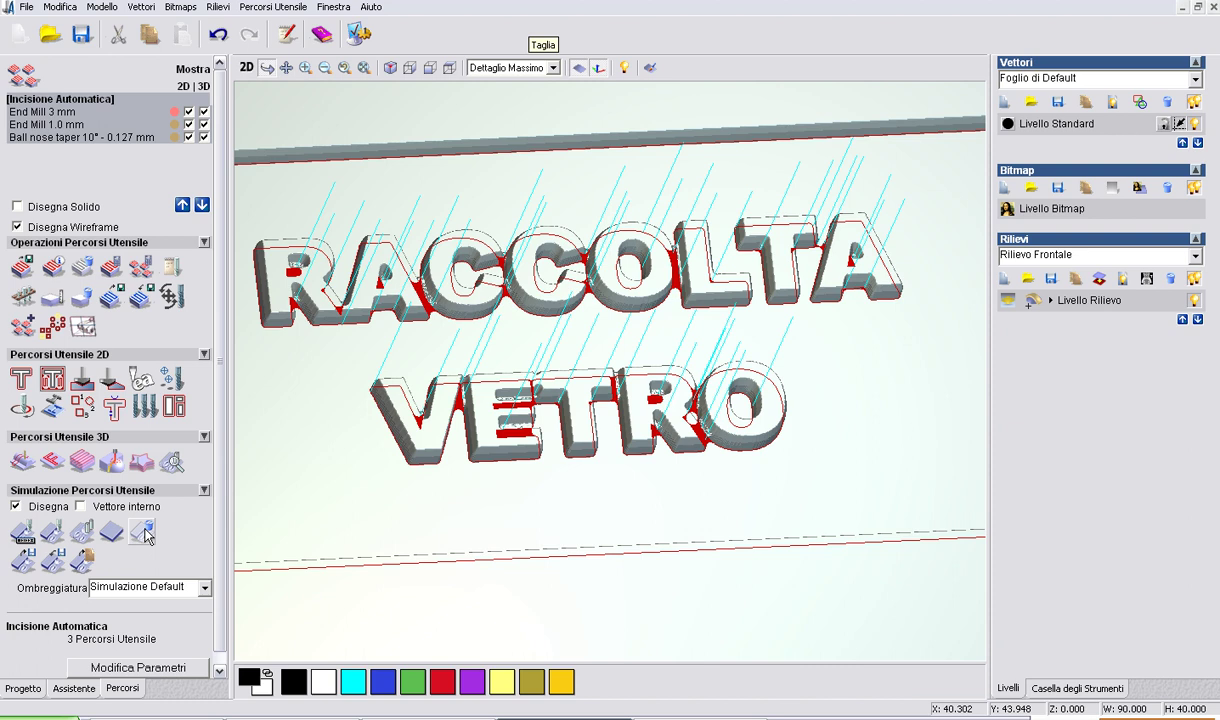
click(146, 535)
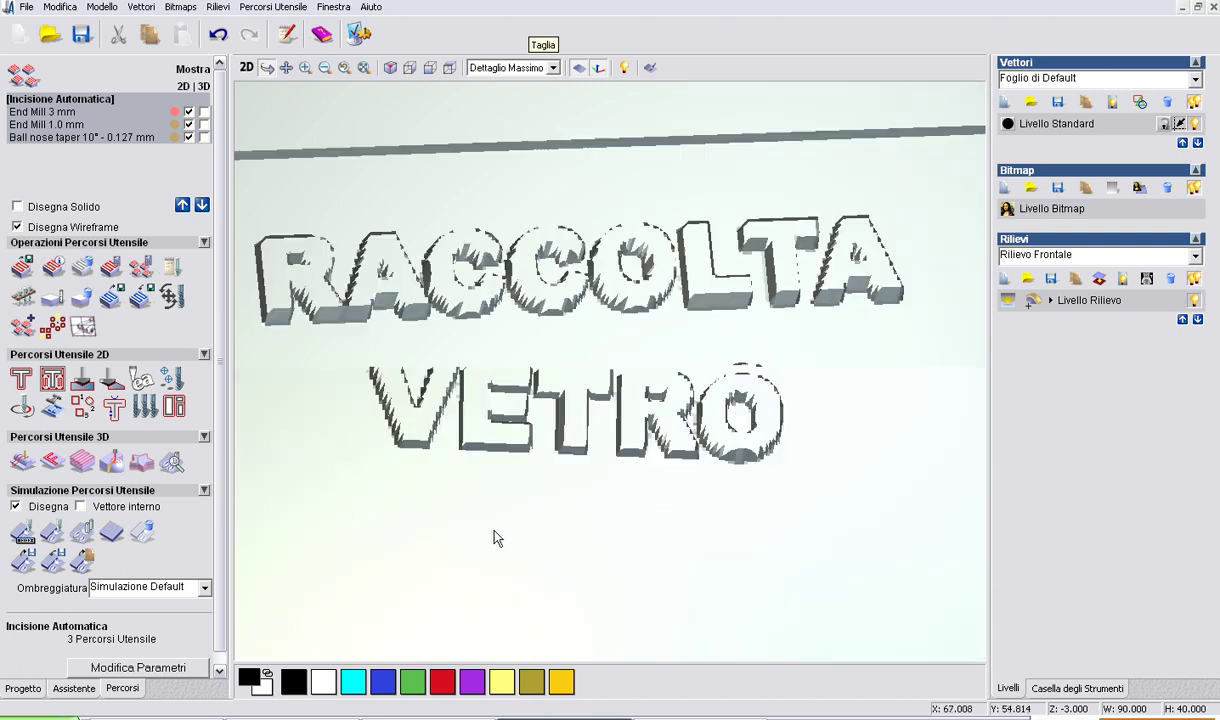
drag(493, 532, 572, 541)
drag(810, 498, 809, 444)
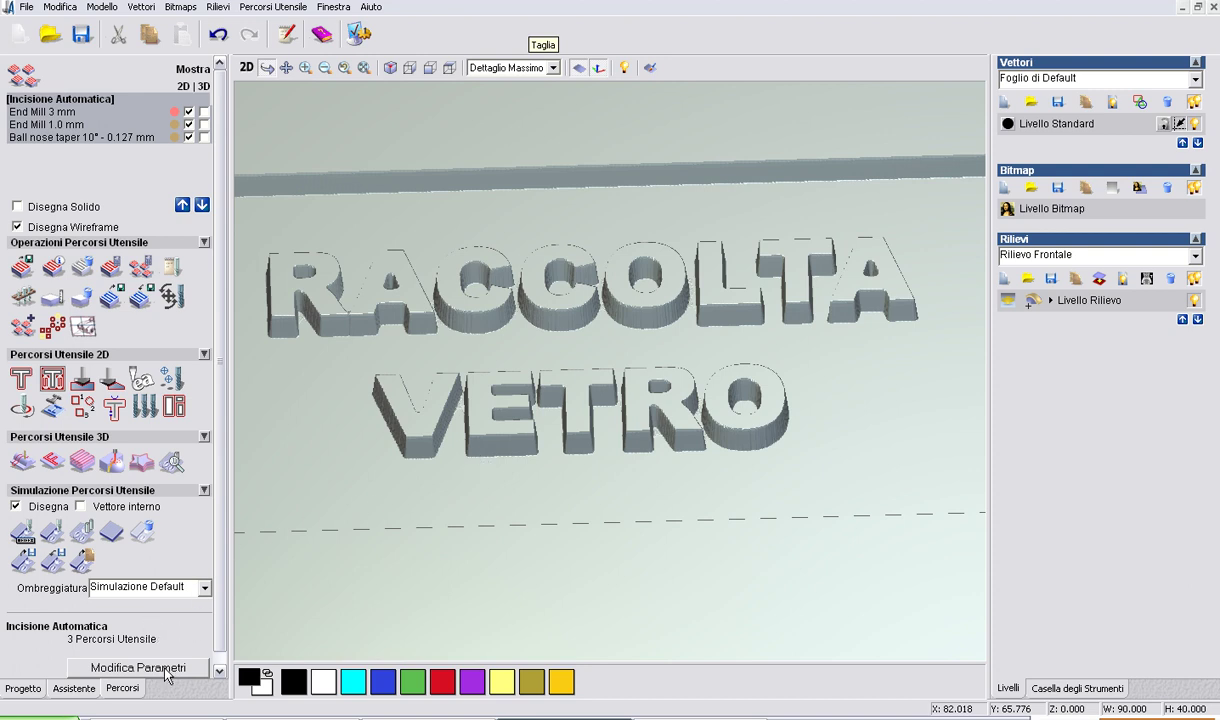
scroll(207, 592, down, 1)
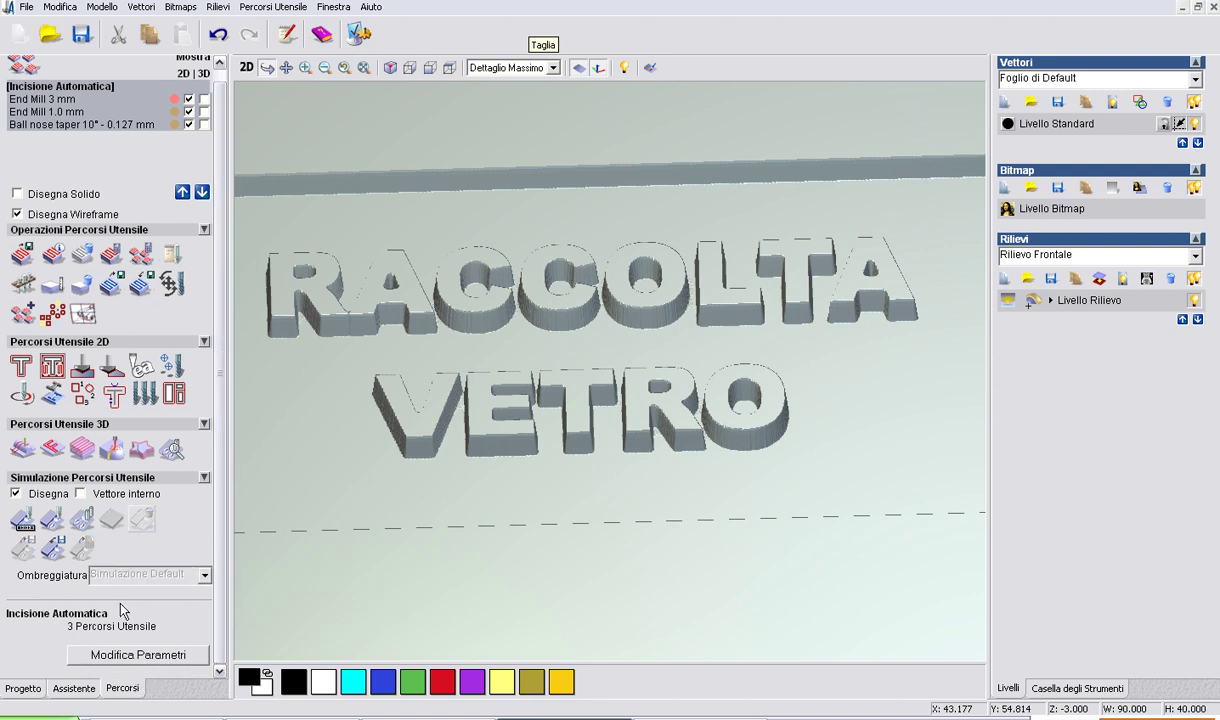
Switch to the 2D design and hide all three toolpath previews.
click(74, 688)
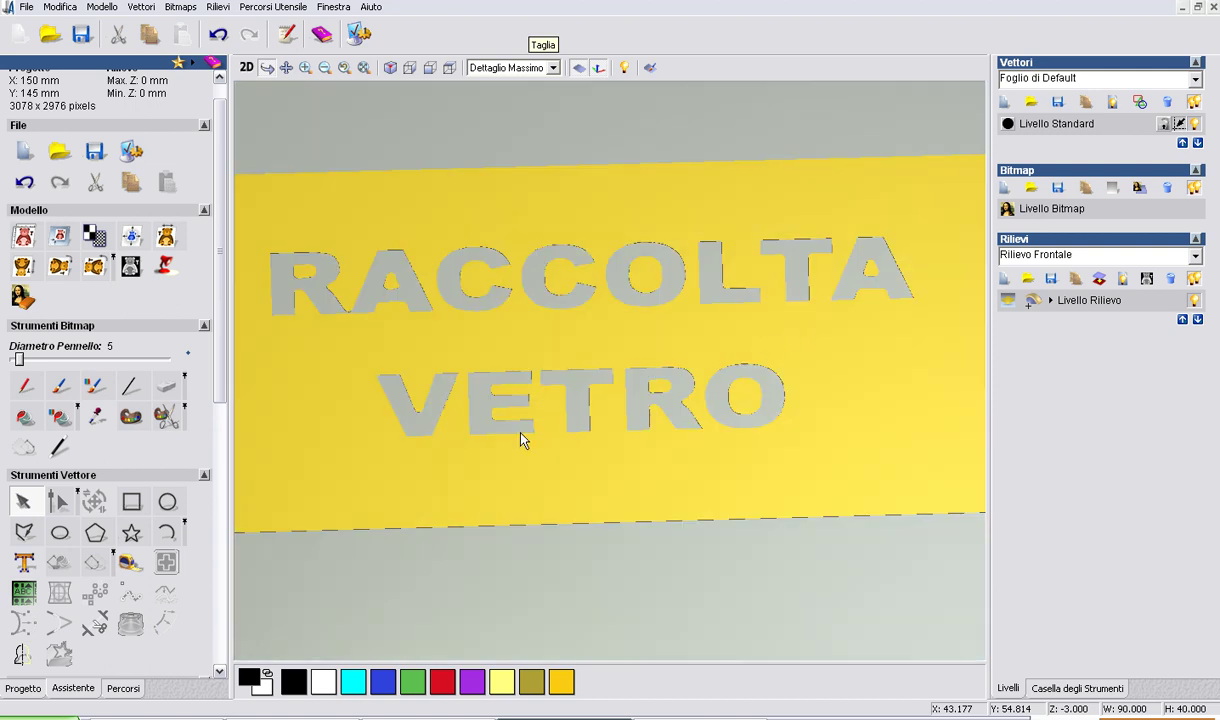
click(246, 67)
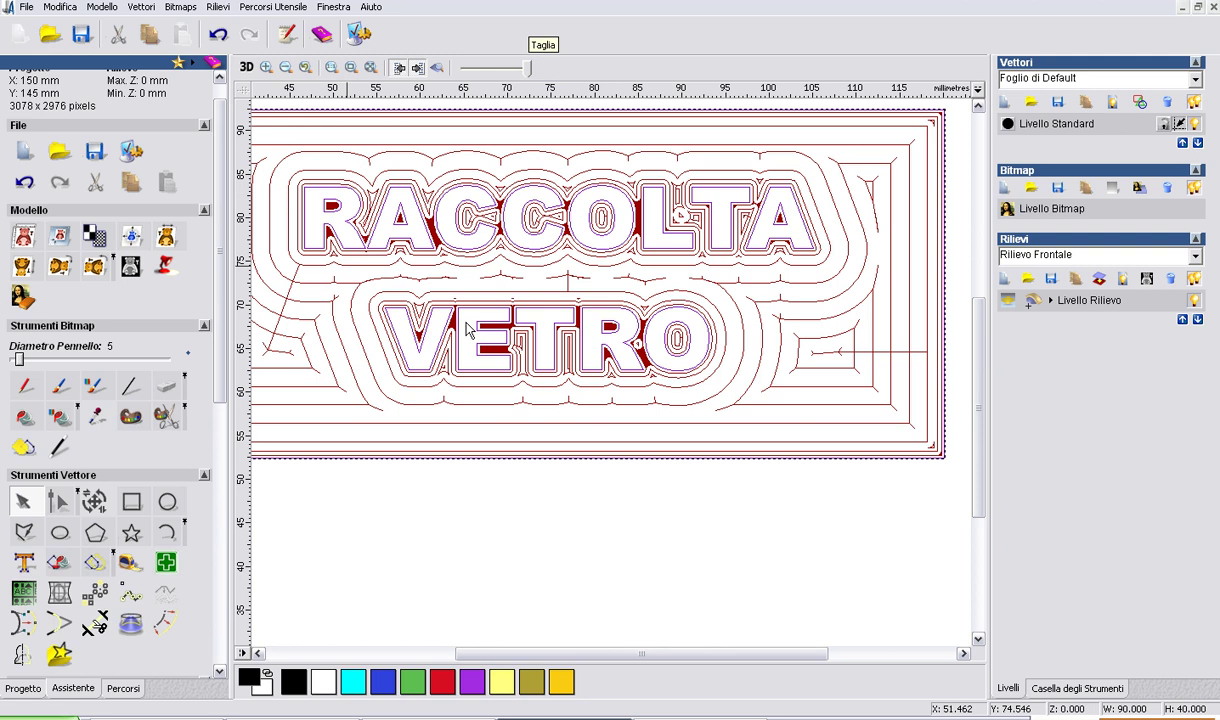
click(123, 688)
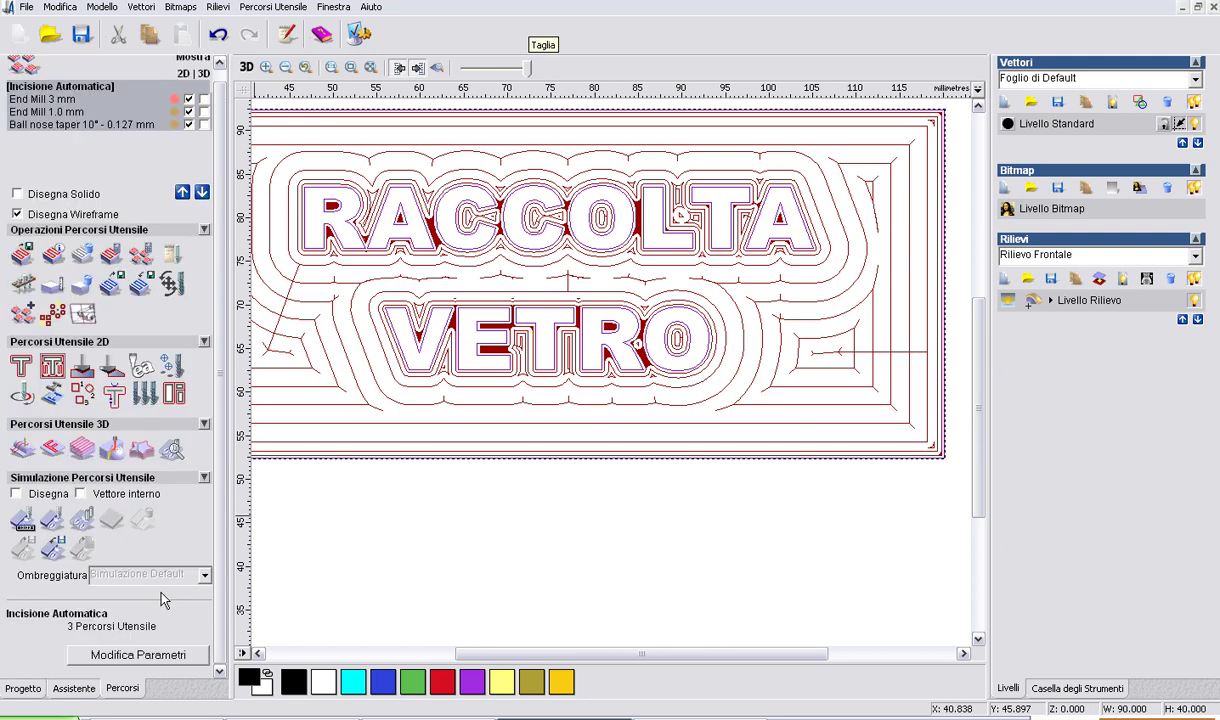
click(189, 124)
click(189, 112)
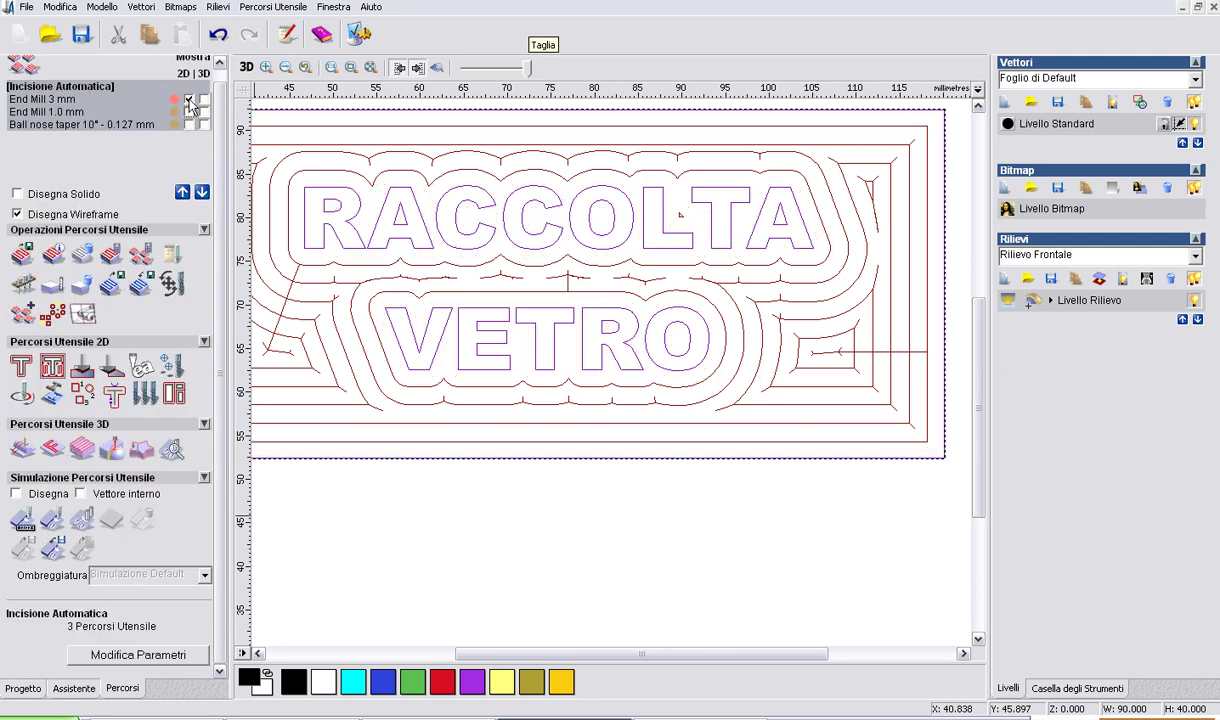
click(189, 99)
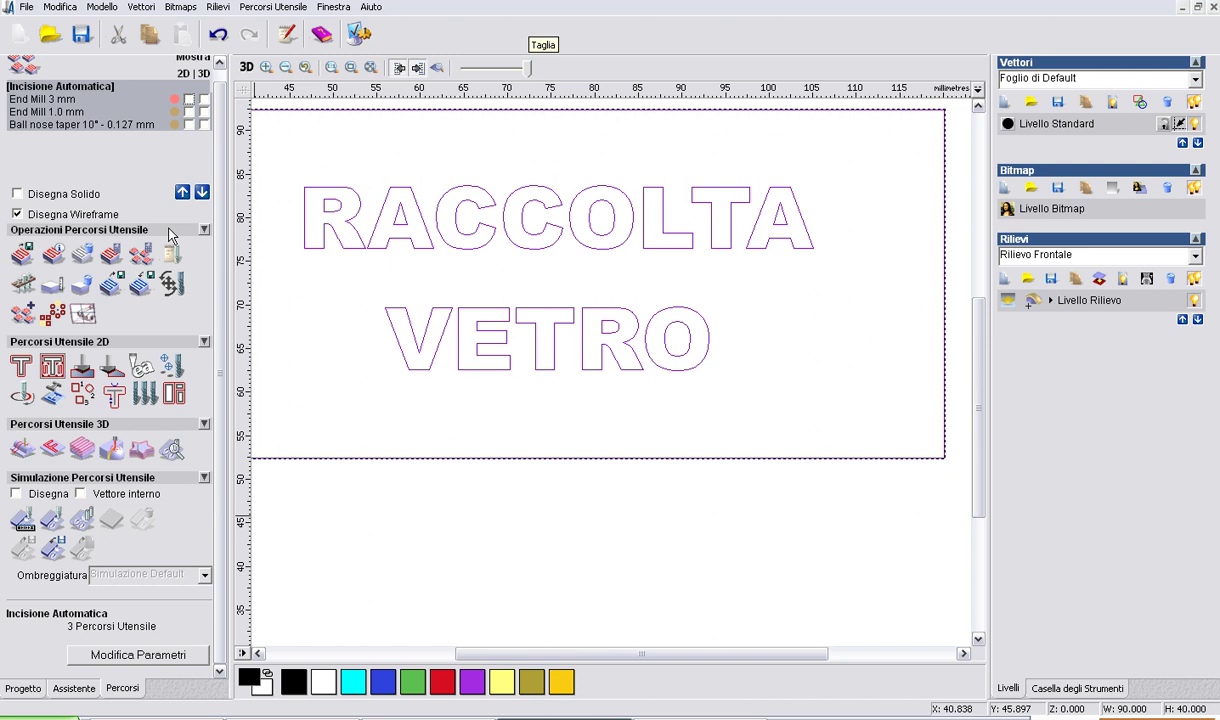
Select the RACCOLTA VETRO letters and zoom out on the canvas.
drag(291, 161, 836, 418)
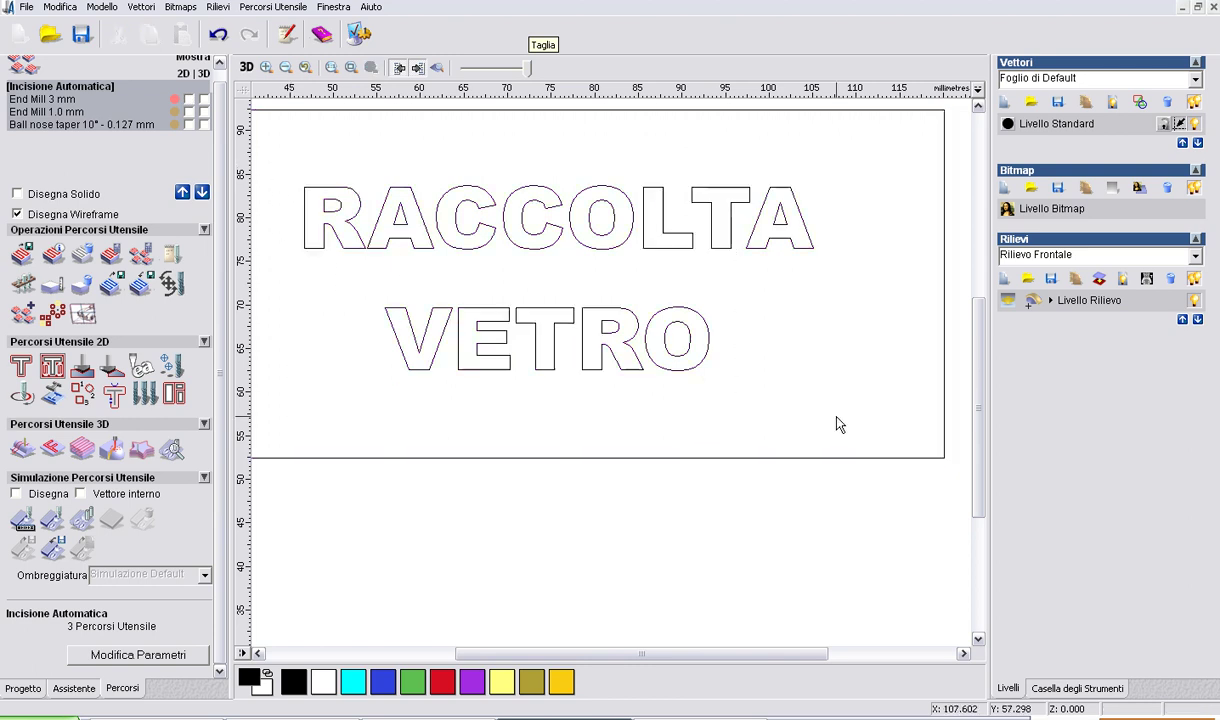
mouse_move(282, 157)
mouse_down()
mouse_move(333, 281)
mouse_move(820, 417)
mouse_up()
scroll(715, 440, down, 3)
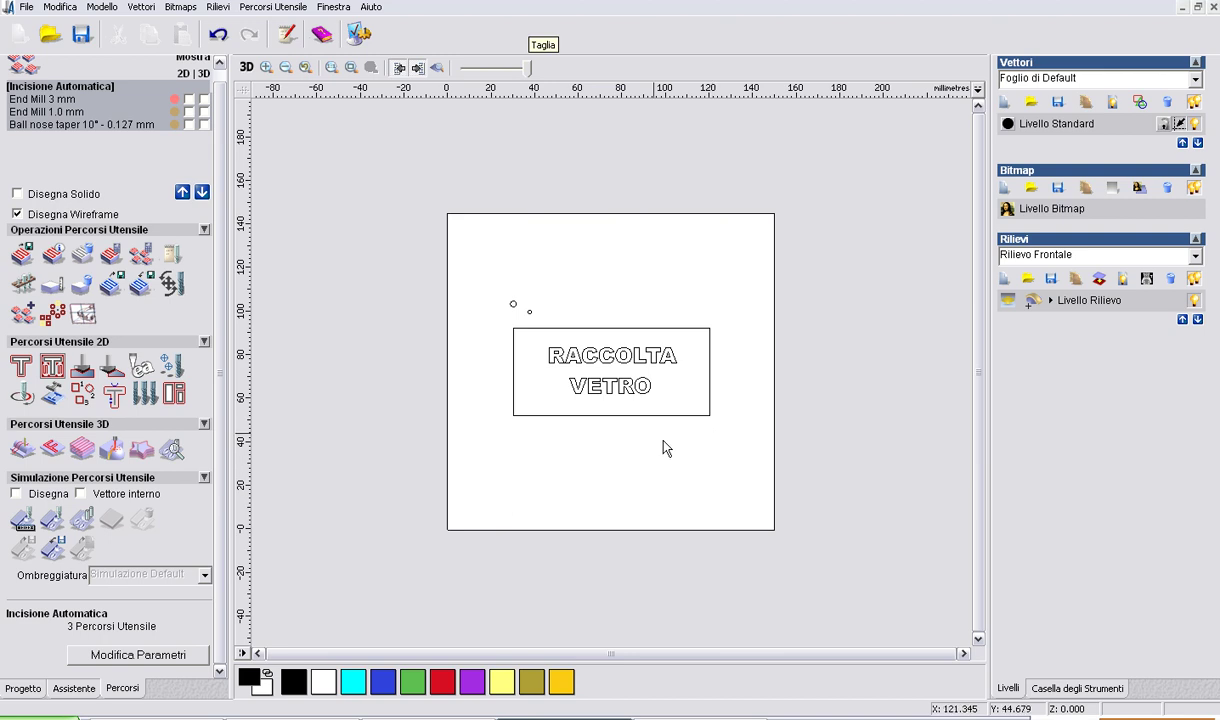
Select just the RACCOLTA VETRO letters, leaving the surrounding border unselected.
mouse_move(501, 318)
mouse_down()
mouse_move(755, 453)
mouse_move(744, 455)
mouse_up()
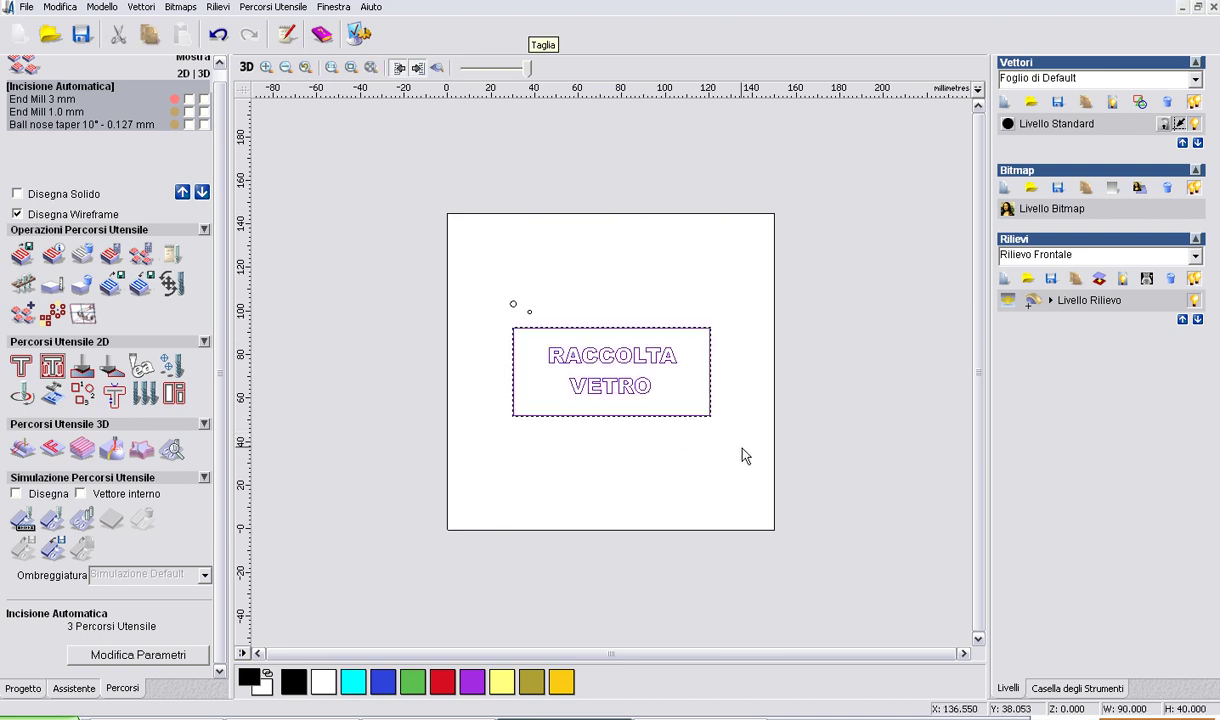
right_click(678, 452)
click(745, 319)
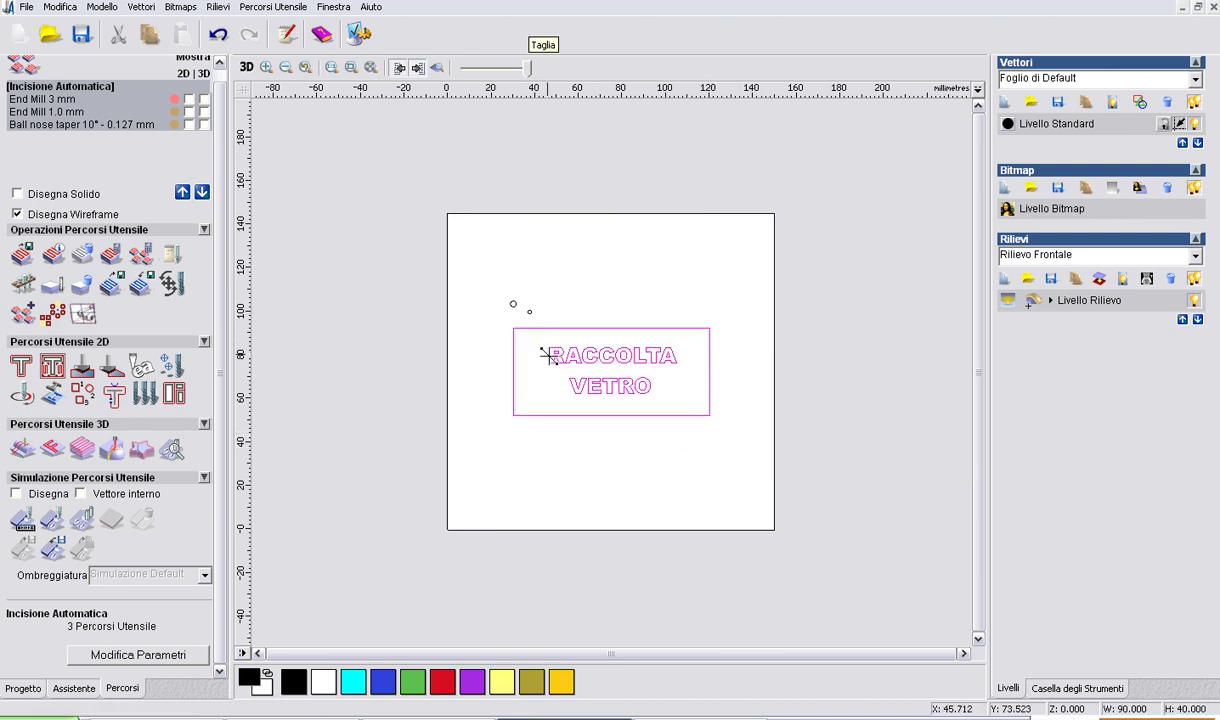
drag(536, 341, 689, 402)
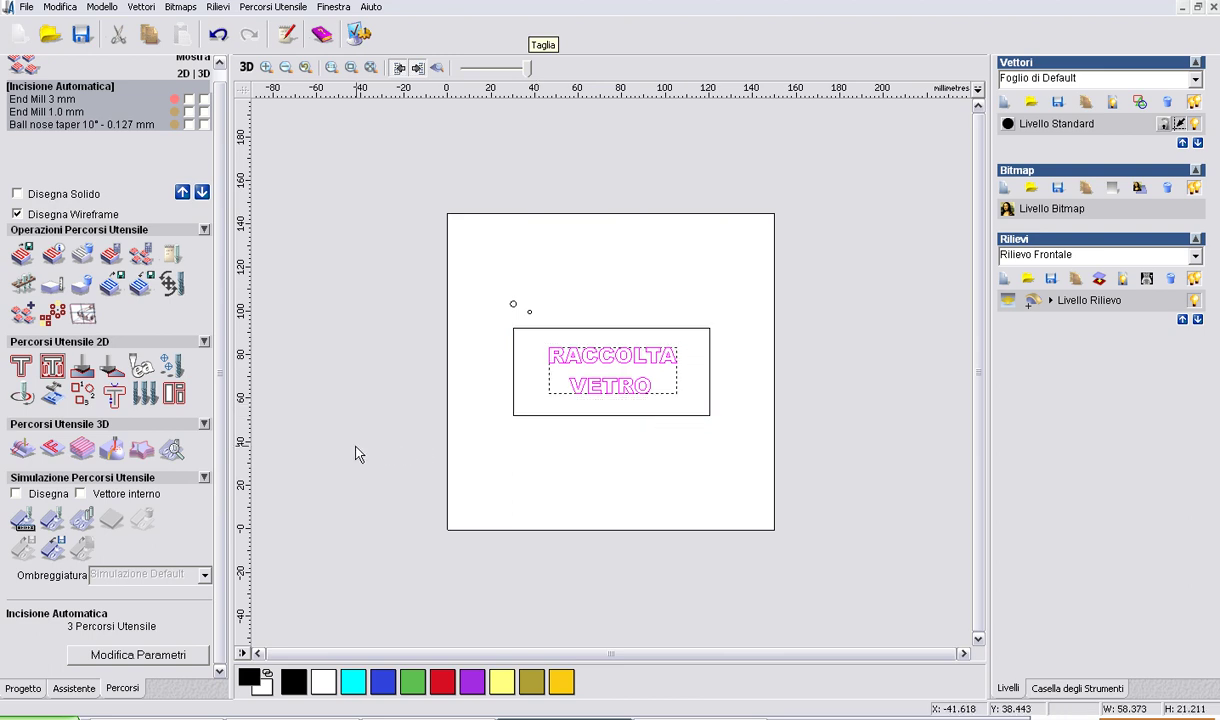
Offset the lettering outward by 1 mm and zoom in on the result.
click(80, 688)
drag(216, 367, 222, 536)
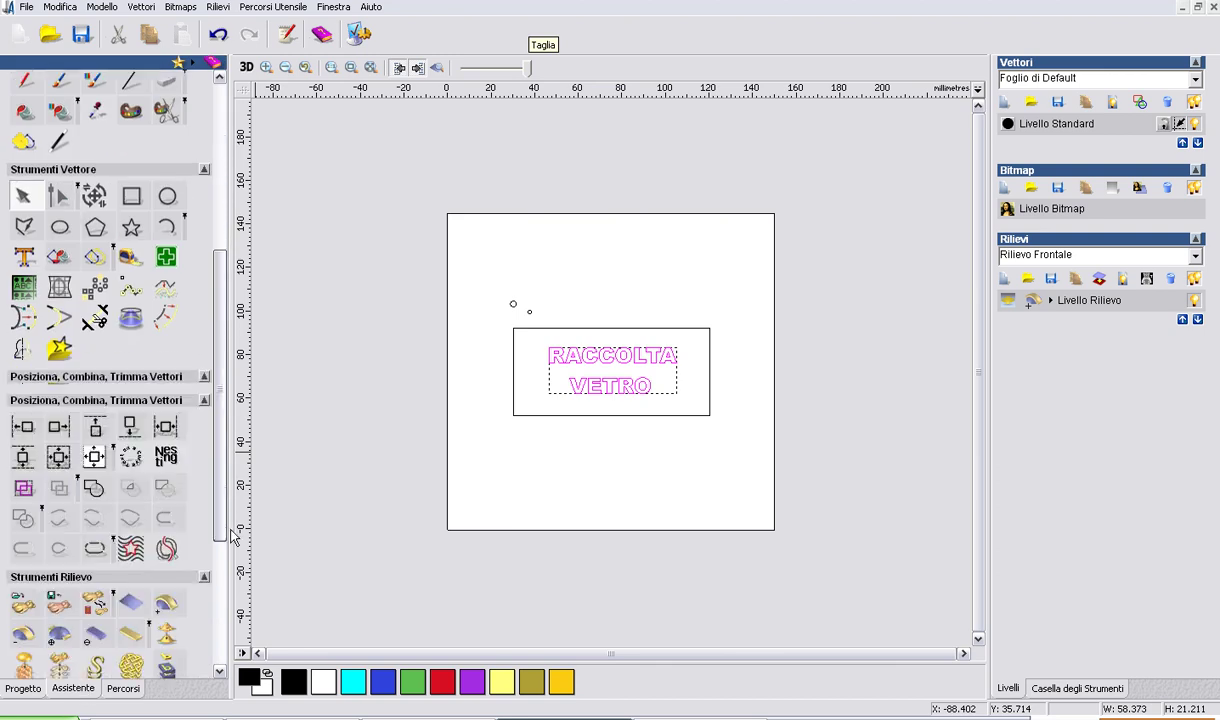
click(169, 306)
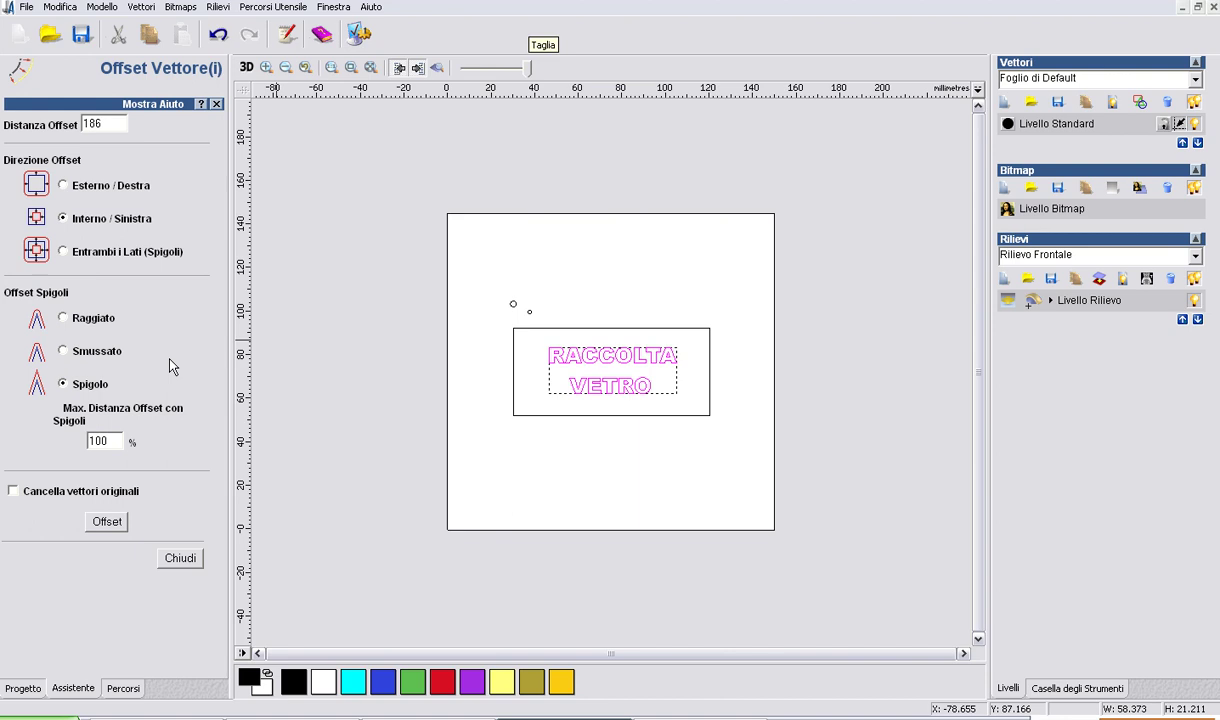
double_click(96, 122)
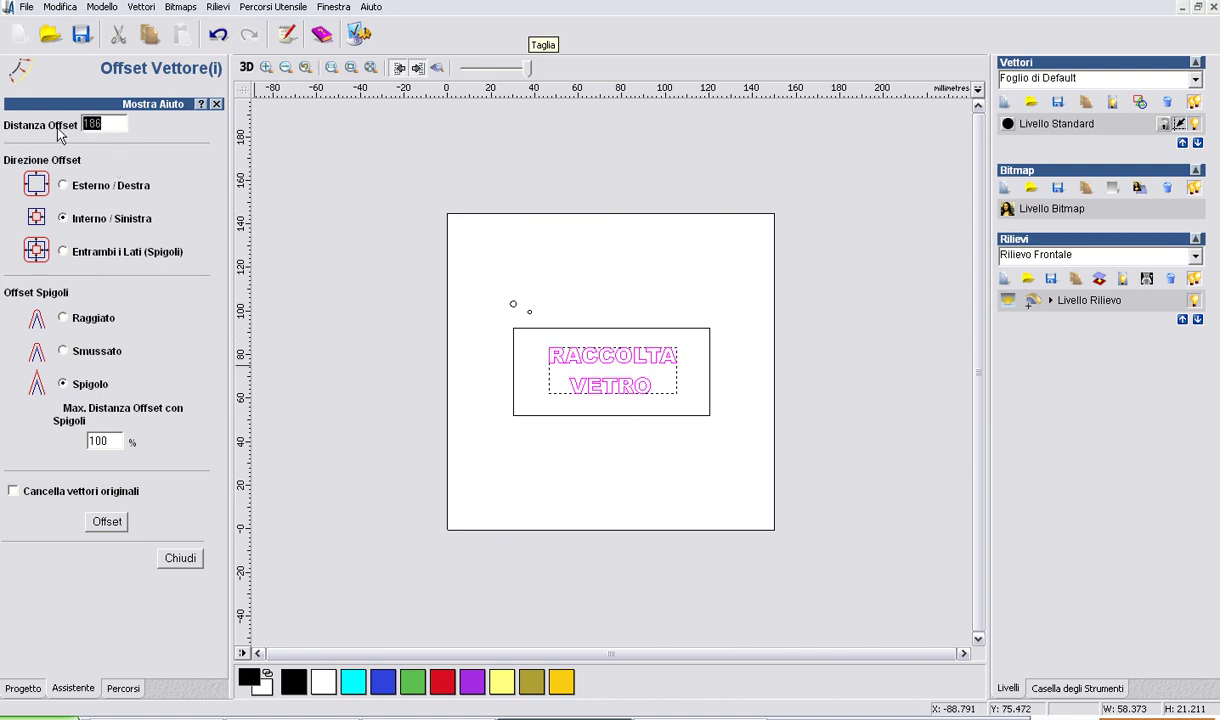
text(1)
click(63, 185)
click(110, 524)
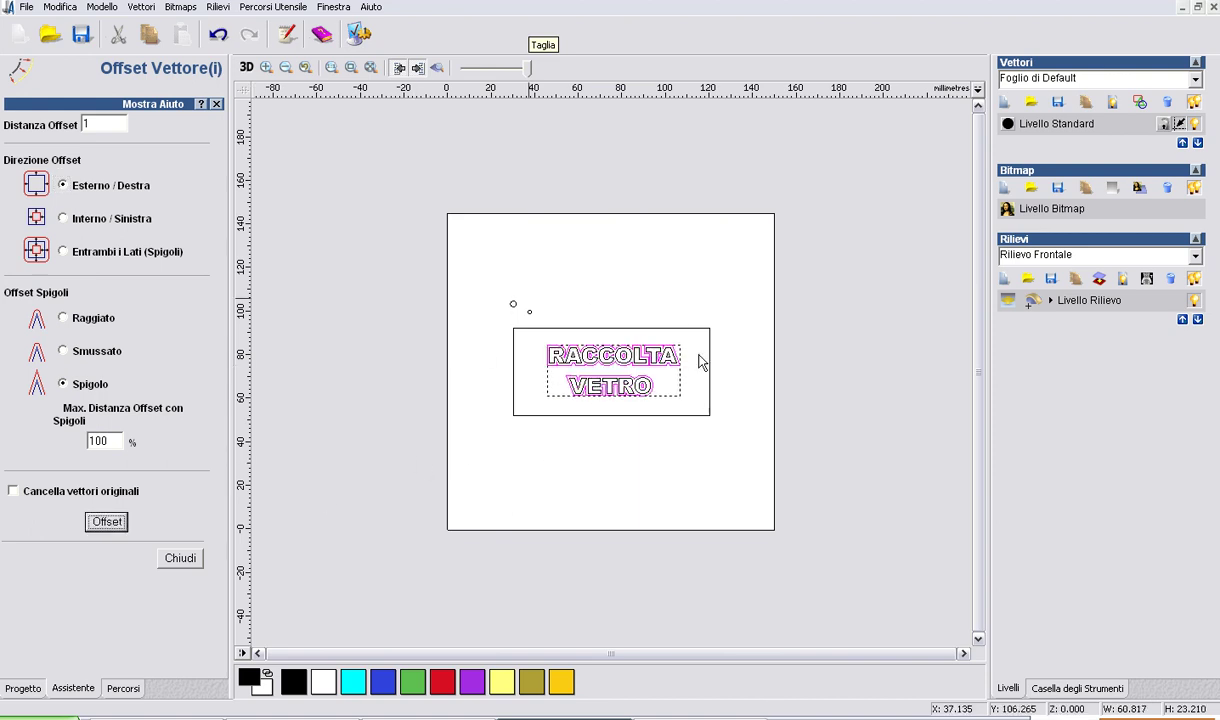
click(266, 67)
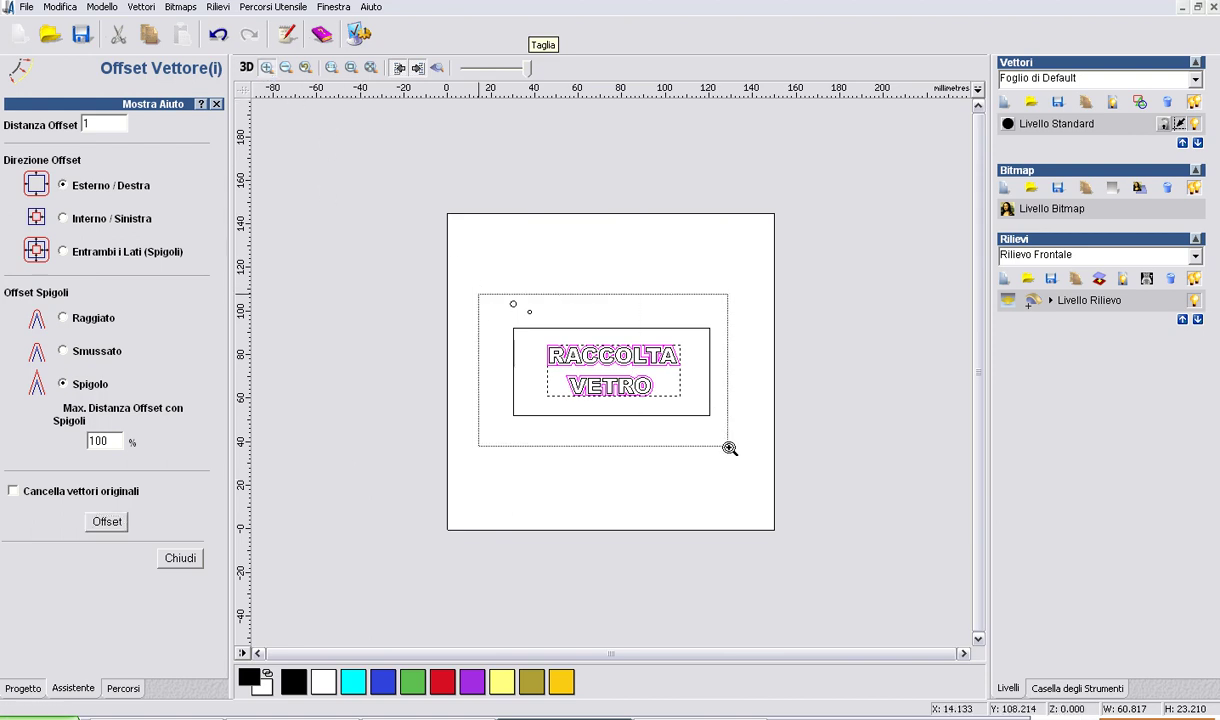
drag(480, 309, 727, 441)
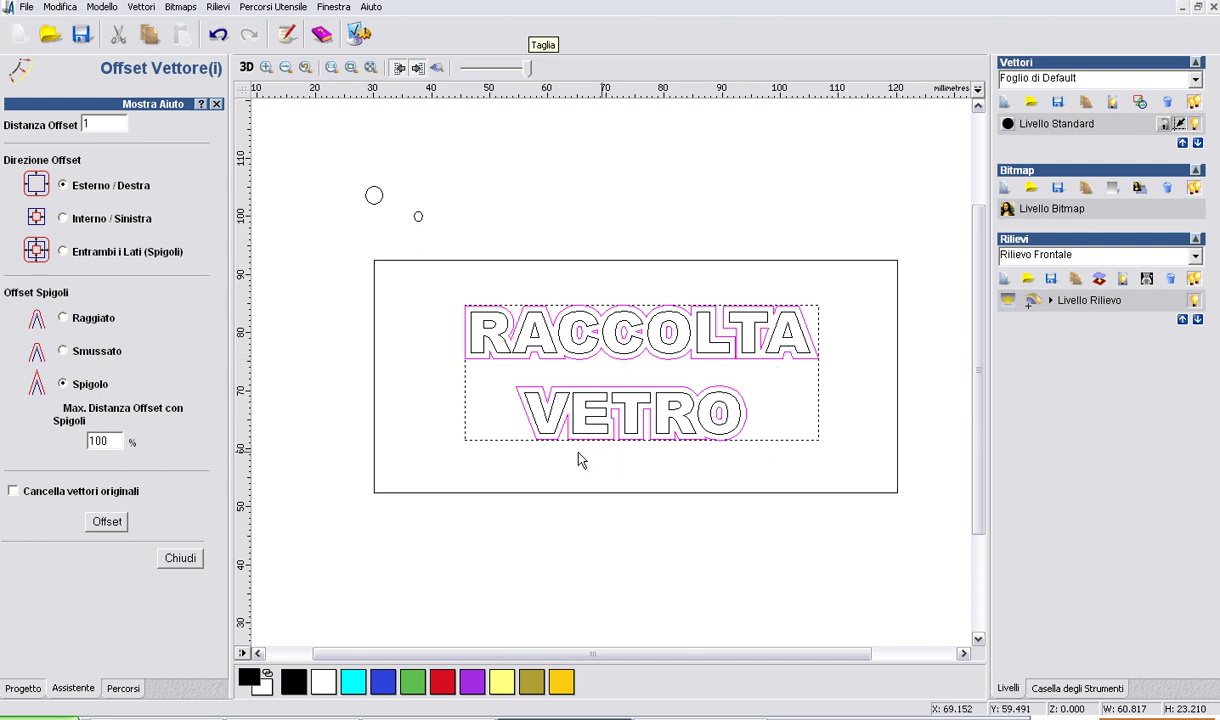
Group the lettering vectors, close the offset form, and select the plaque's outer rectangle.
right_click(477, 143)
click(535, 294)
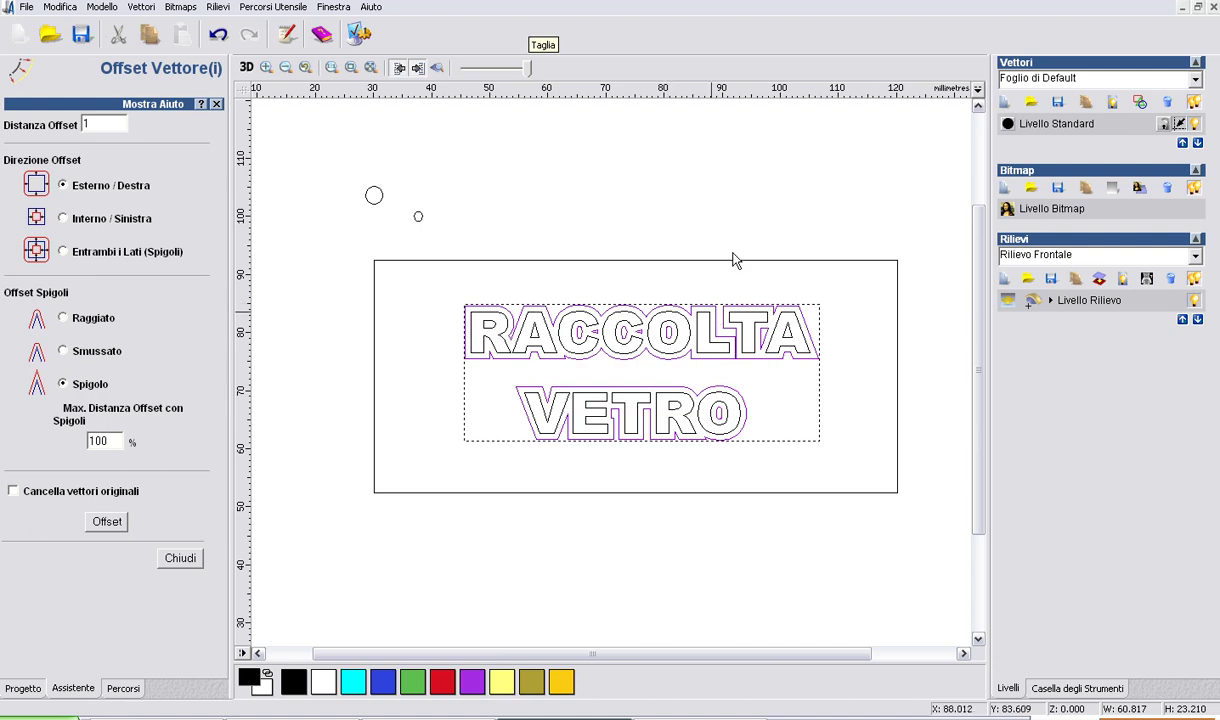
click(172, 556)
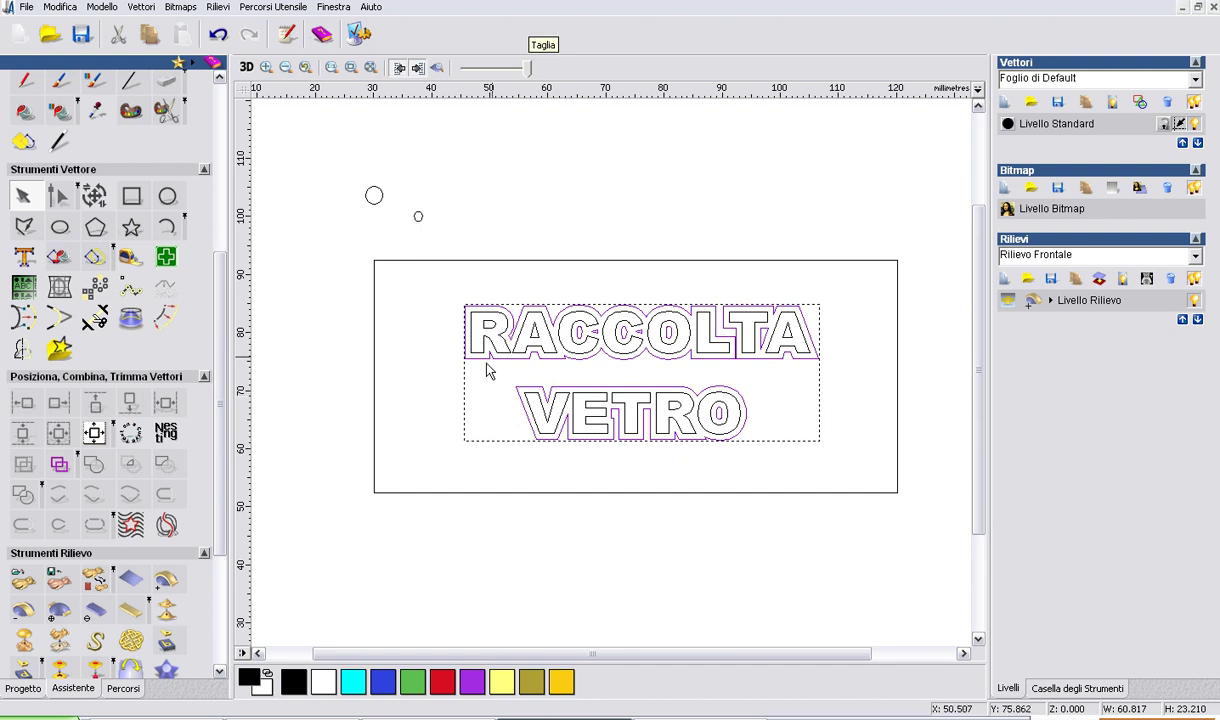
click(395, 260)
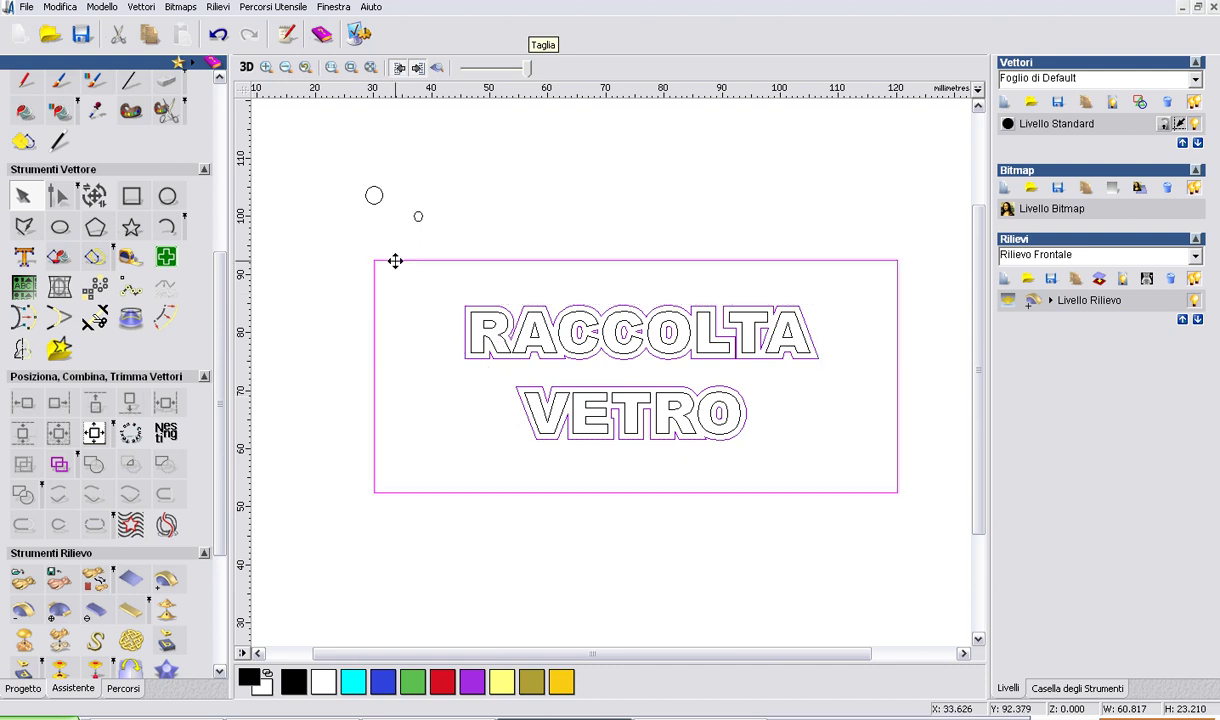
click(116, 692)
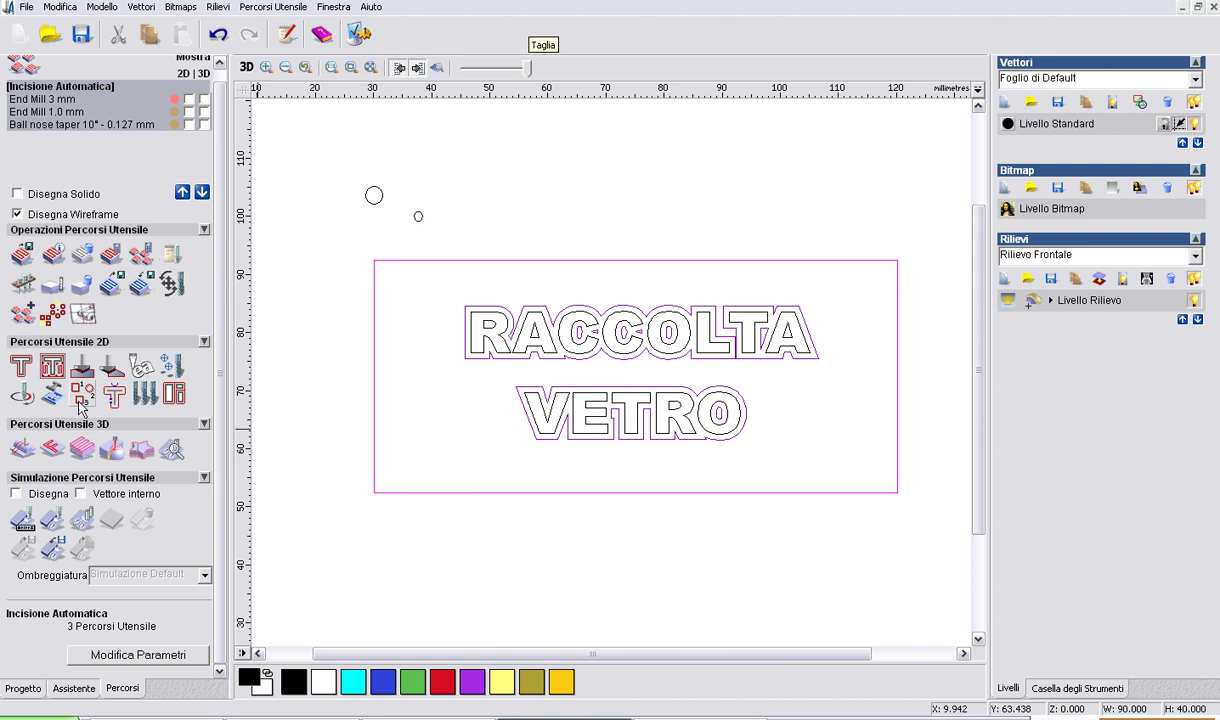
Start a 2D pocketing toolpath 3 mm deep using the End Mill 3 mm cutter.
click(58, 370)
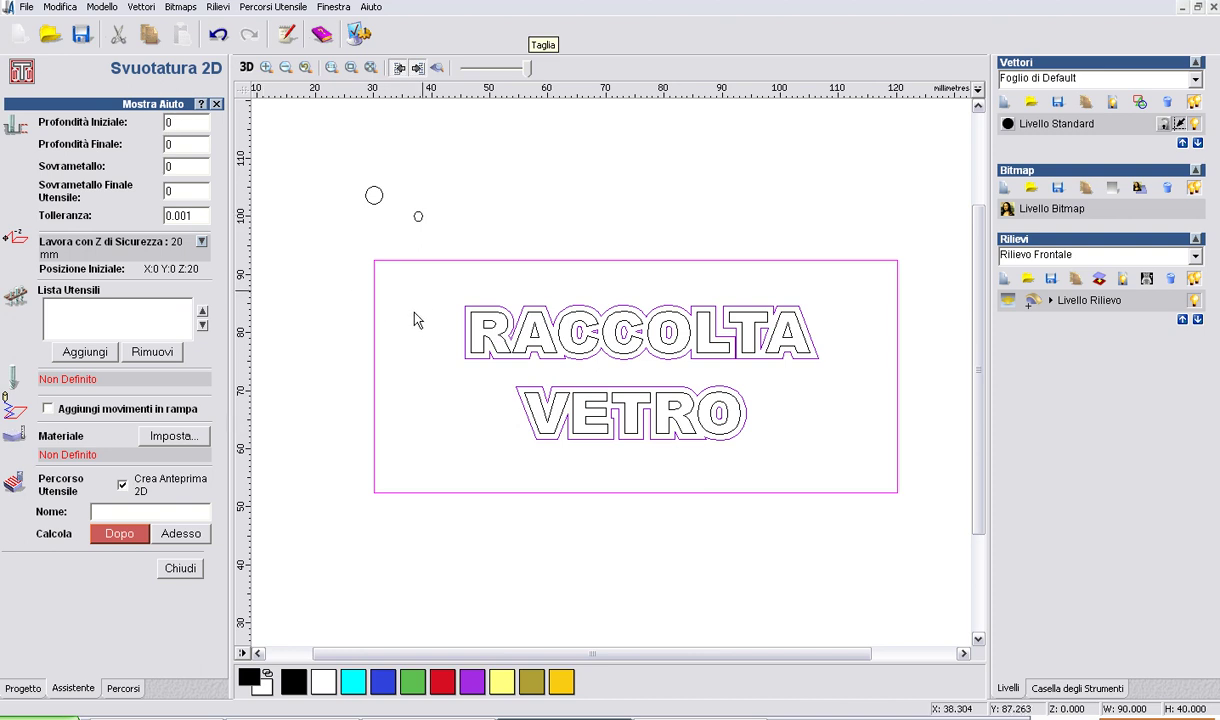
double_click(174, 144)
text(3)
click(82, 352)
click(512, 266)
drag(570, 250, 580, 317)
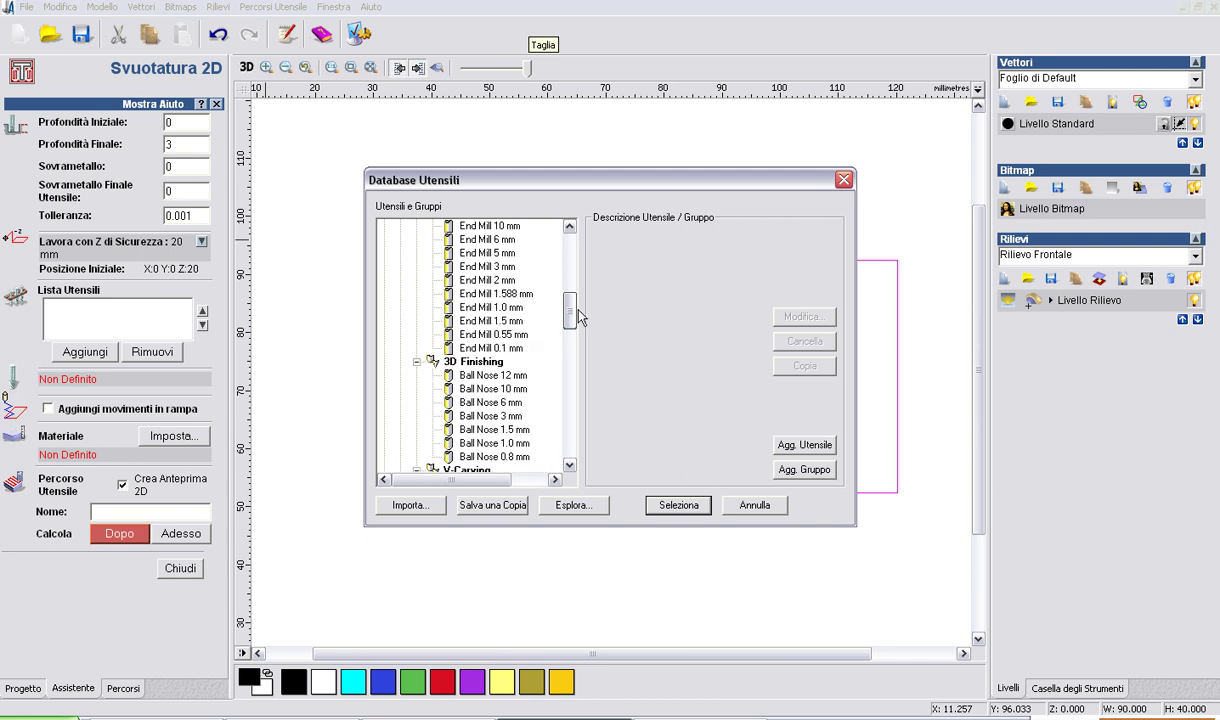
click(490, 266)
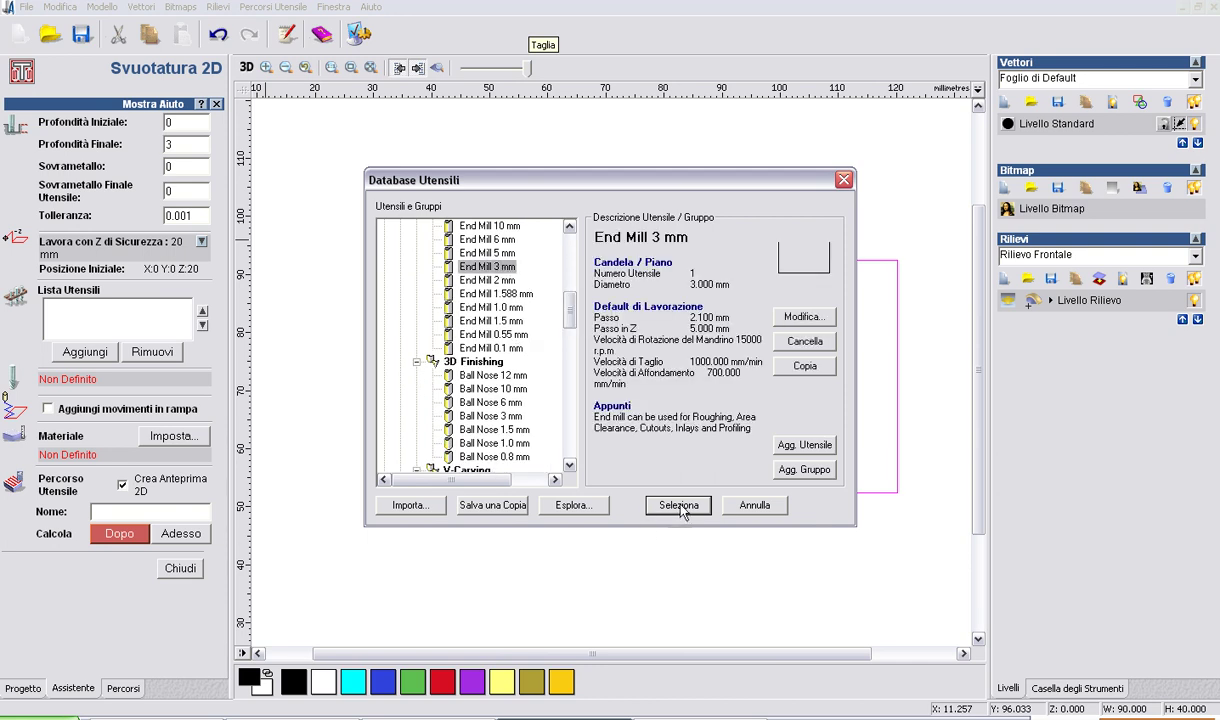
click(670, 505)
Add the End Mill 1.0 mm as the second pocketing cutter.
click(93, 348)
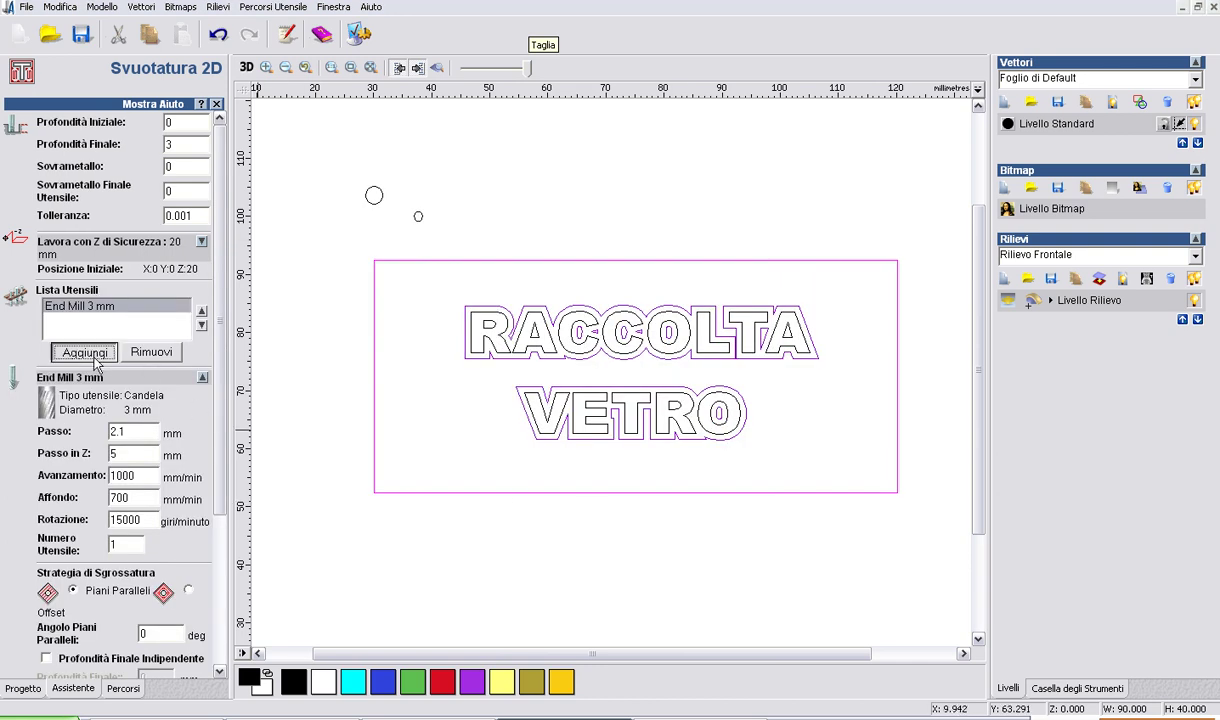
drag(574, 268, 569, 312)
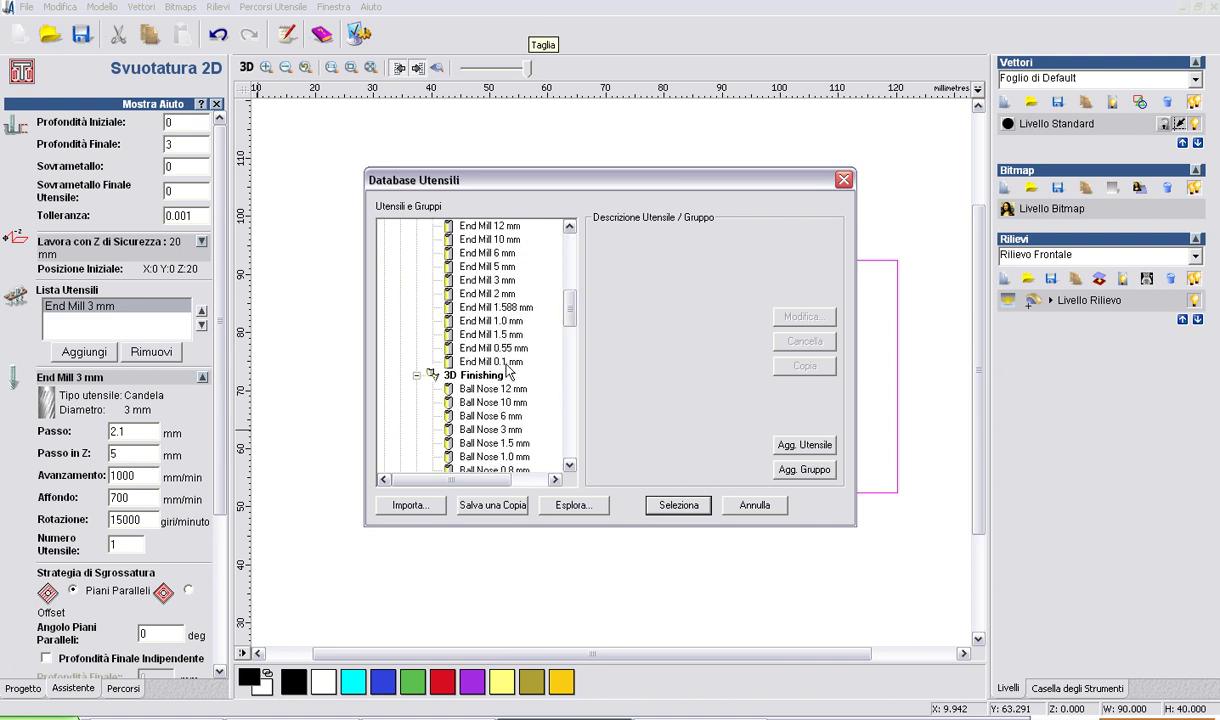
click(500, 362)
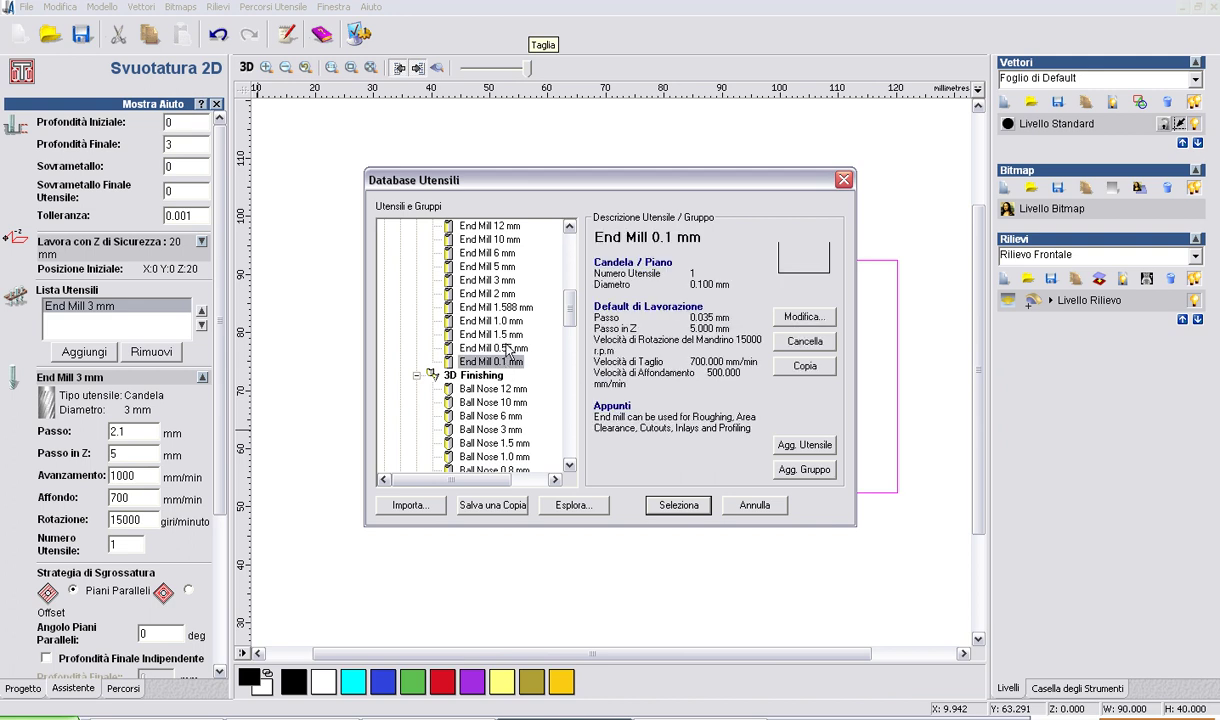
click(486, 321)
click(656, 505)
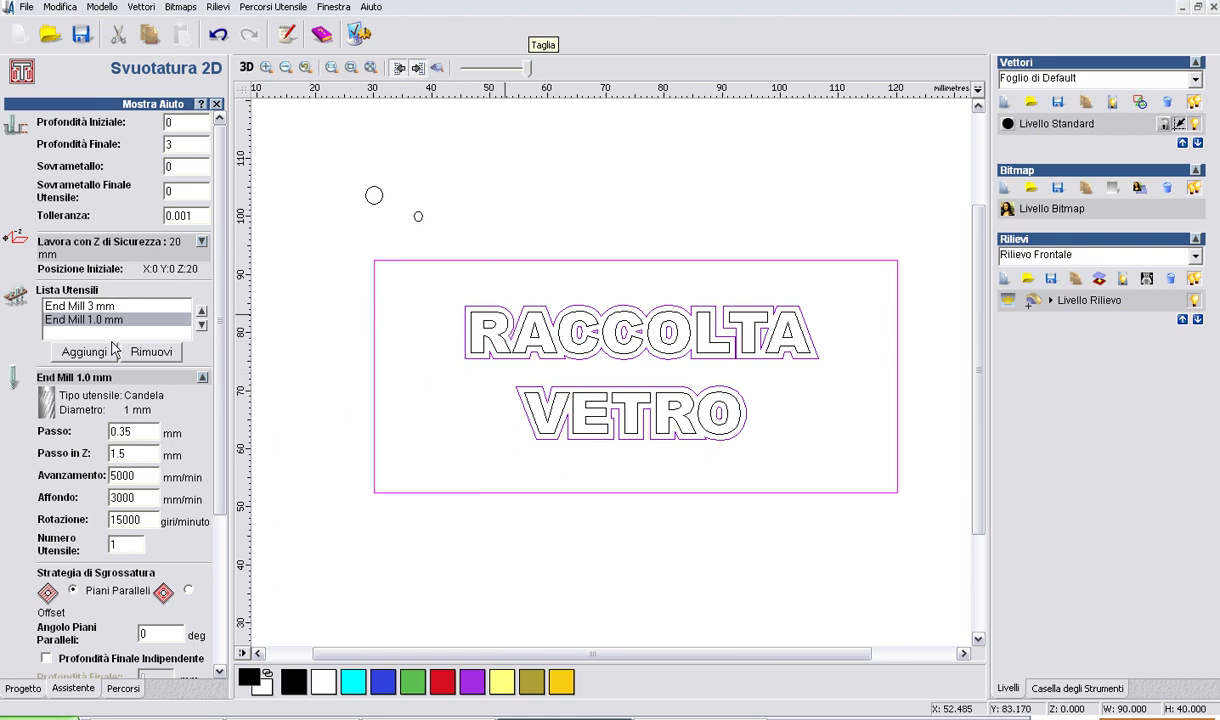
Make the 1.0 mm cutter tool number 2 and calculate the Svuotamento toolpath.
click(95, 305)
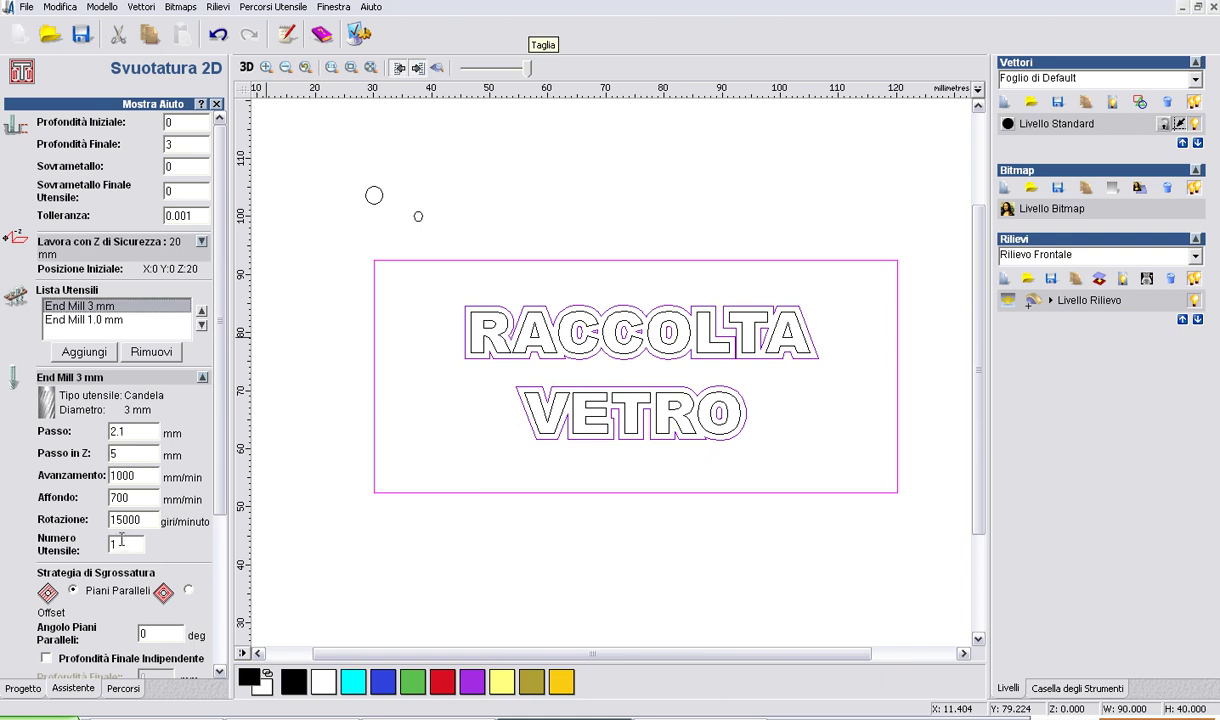
click(100, 320)
double_click(120, 545)
text(2)
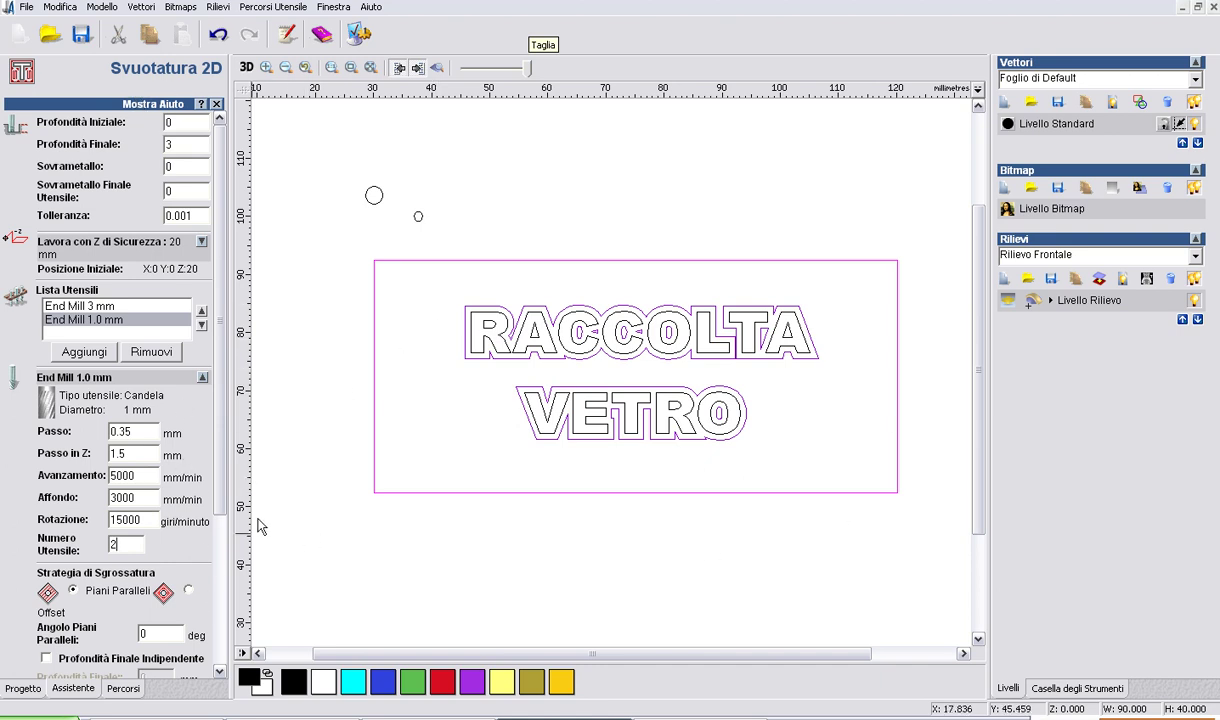
drag(221, 490, 220, 640)
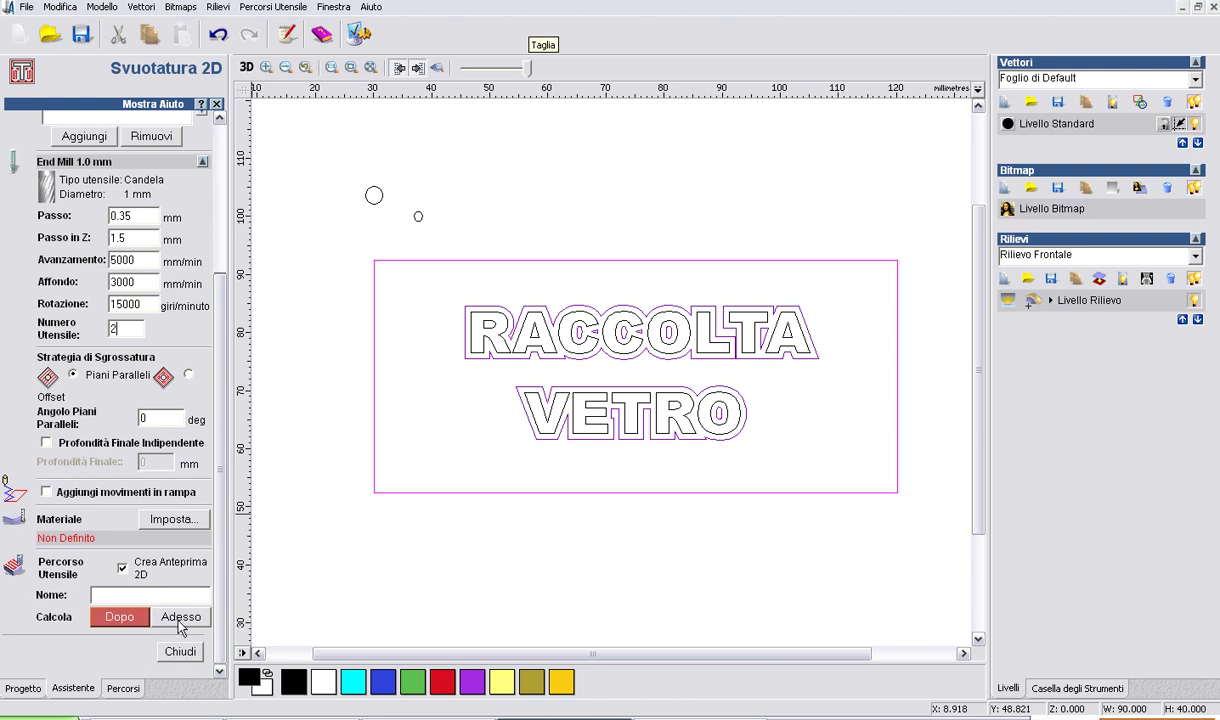
click(180, 617)
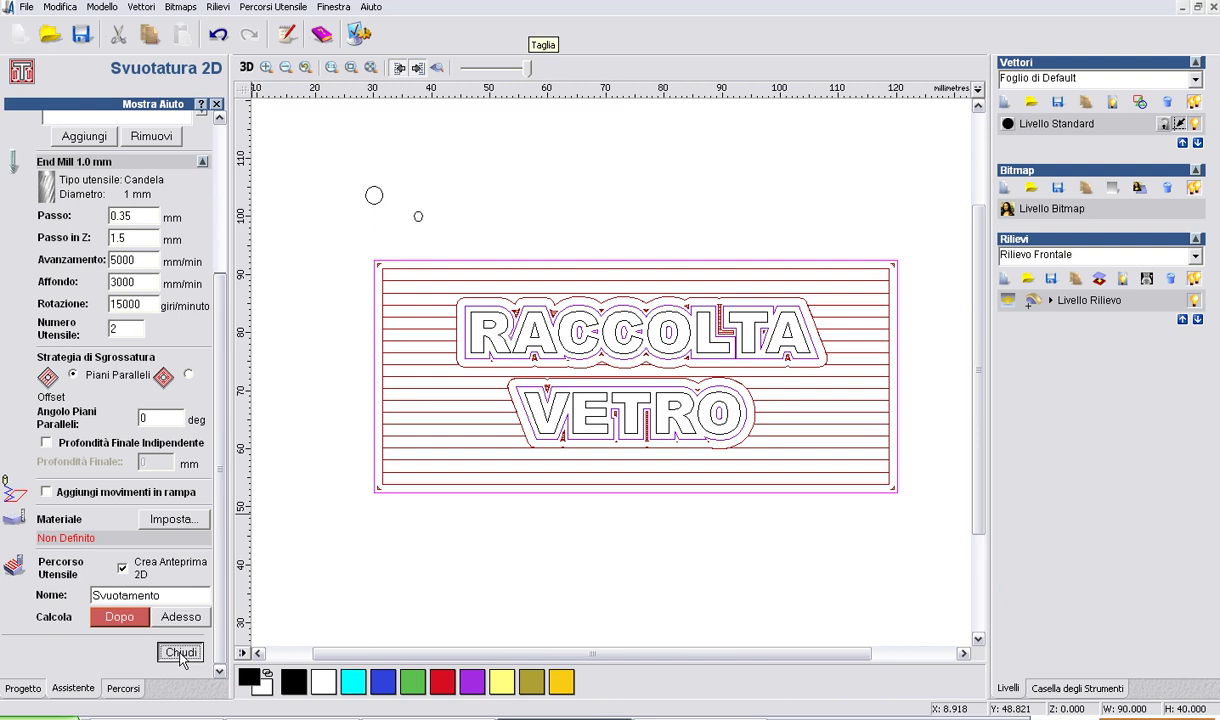
click(180, 651)
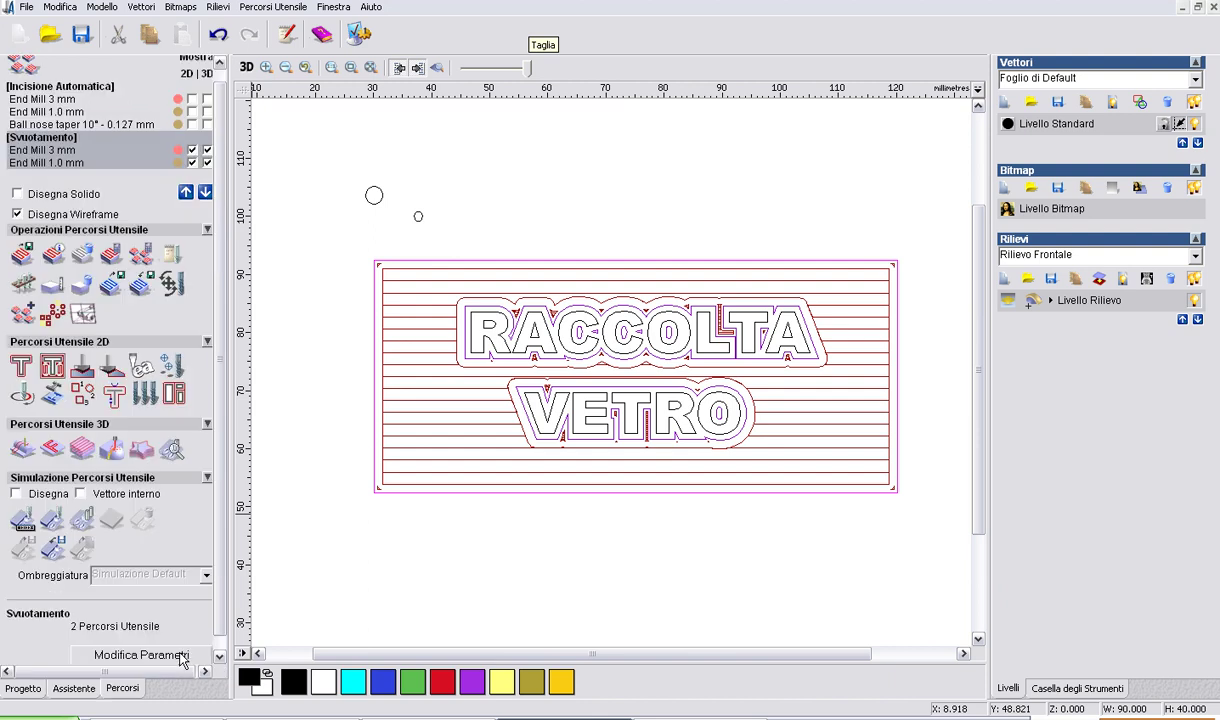
Hide both Svuotamento pass previews and select the grouped lettering instead of the rectangle.
click(193, 150)
click(193, 162)
click(207, 162)
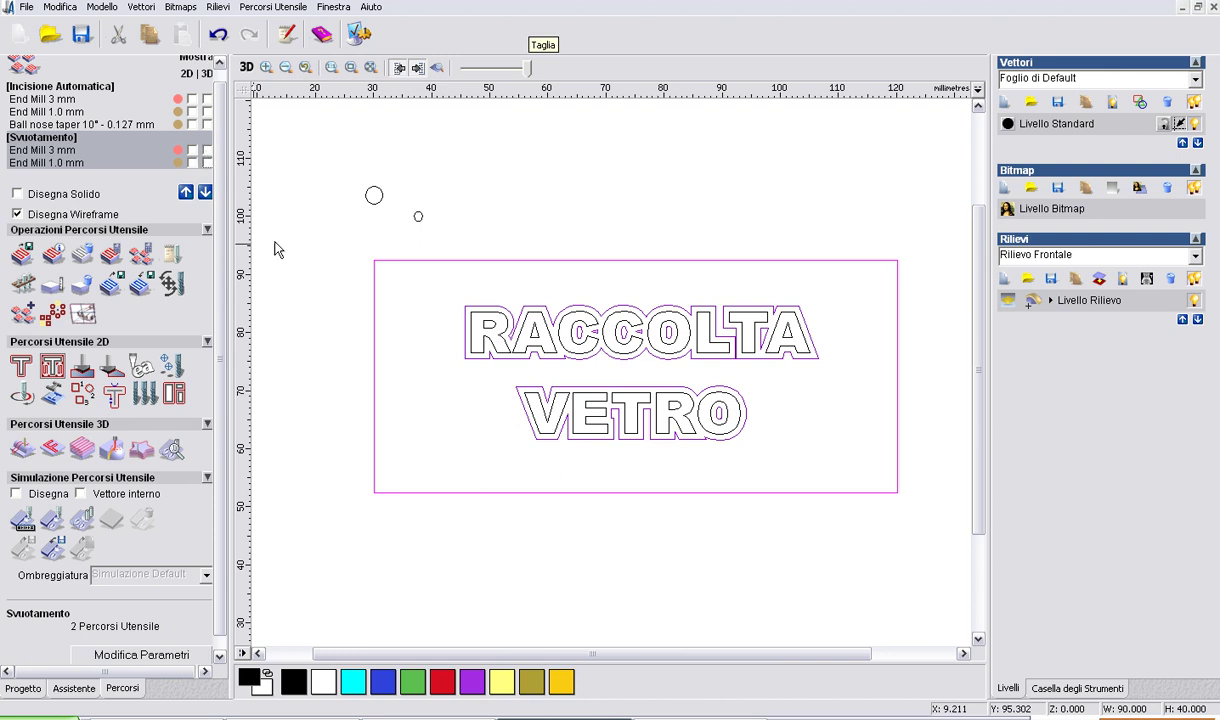
click(489, 395)
click(493, 362)
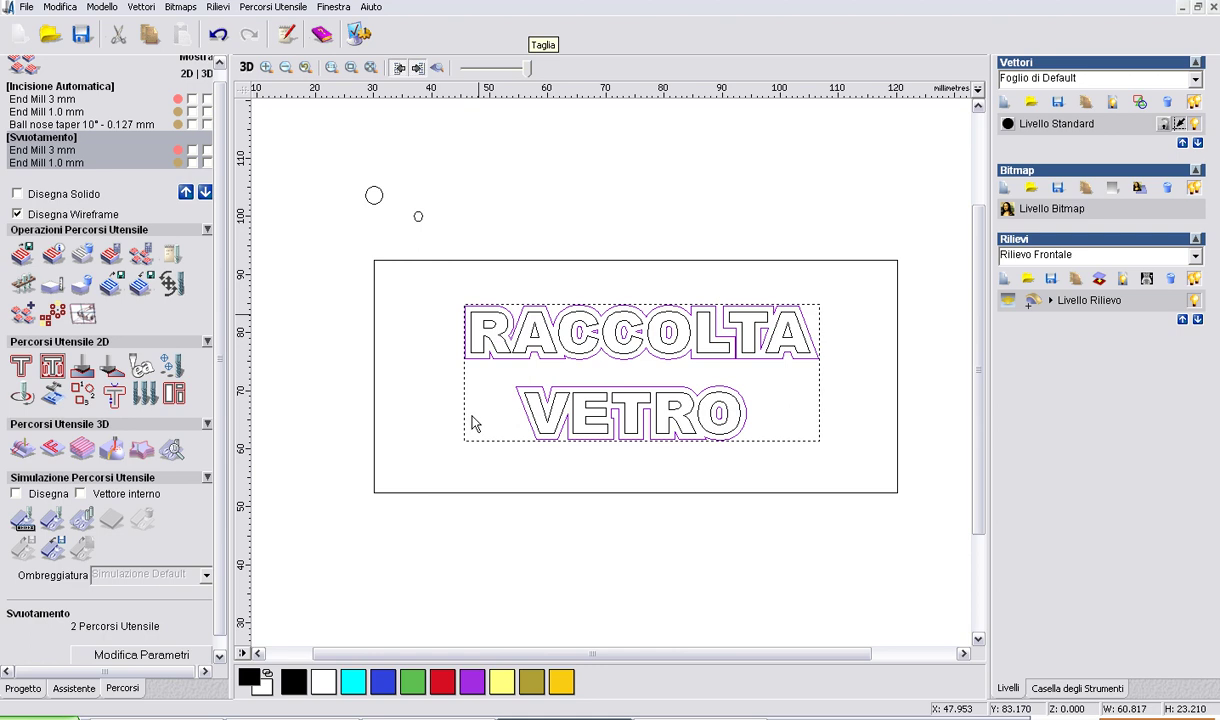
Set relief machining to selected vectors only and browse for the Ball nose taper 10° - 0.127 mm without adding it.
click(22, 447)
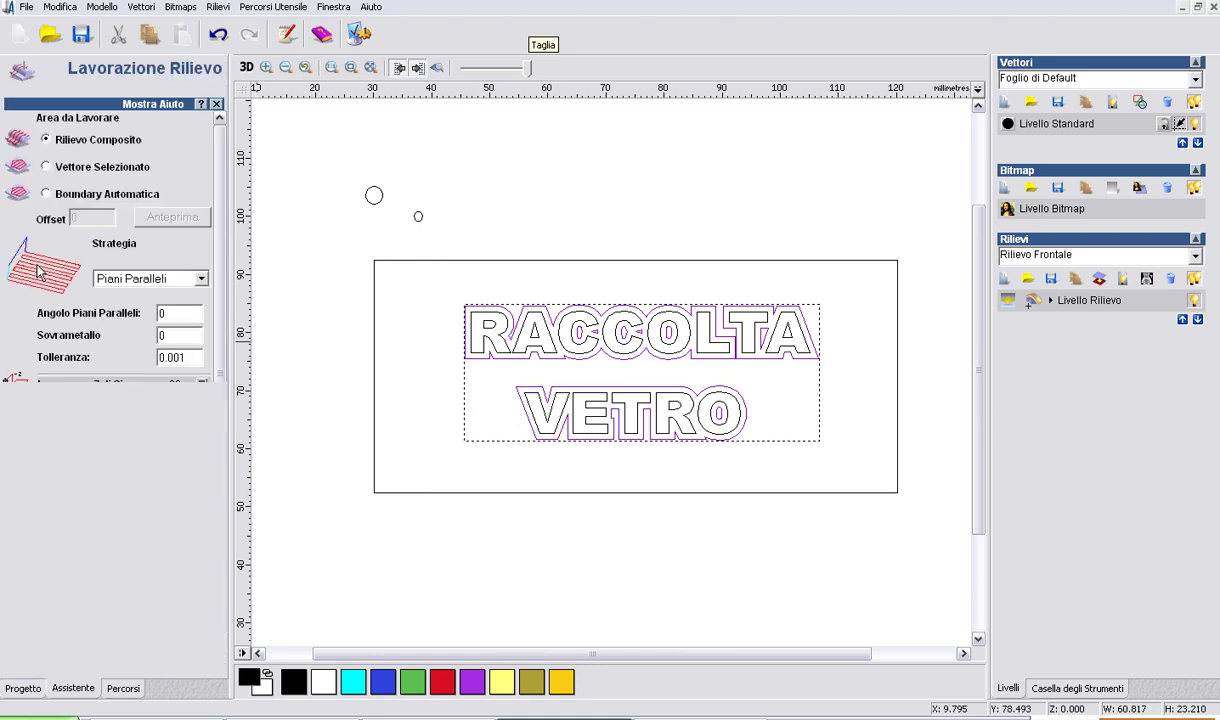
click(46, 167)
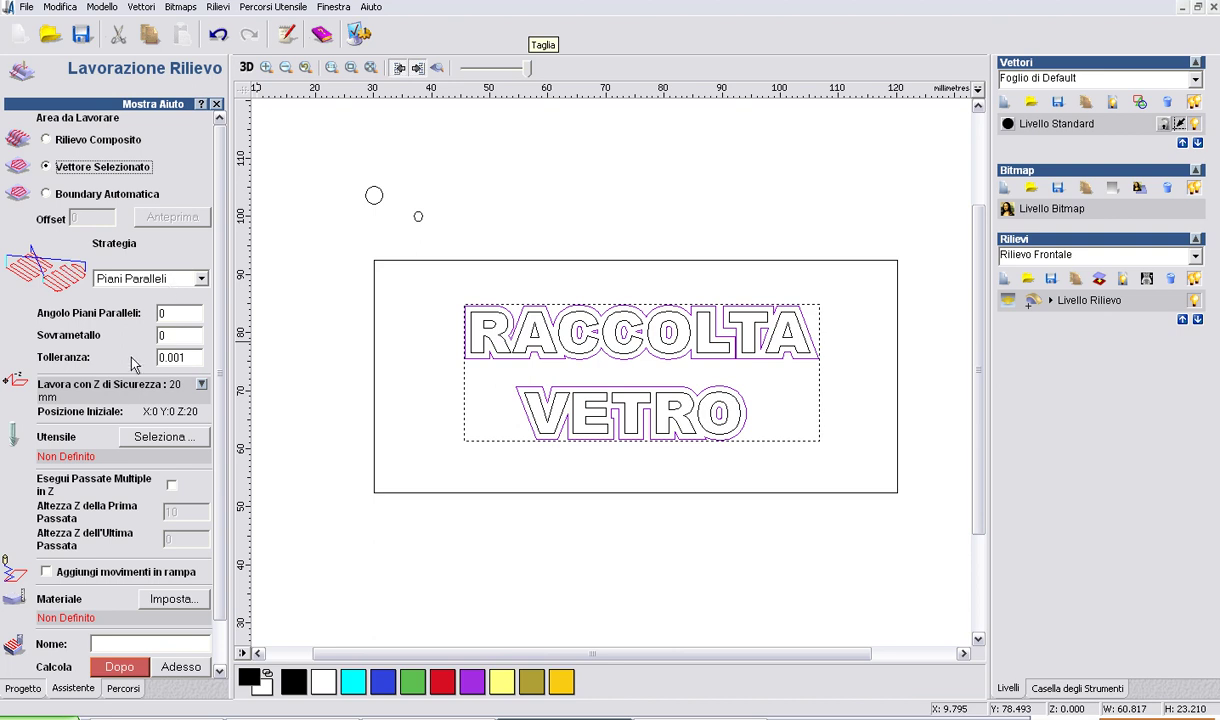
click(162, 434)
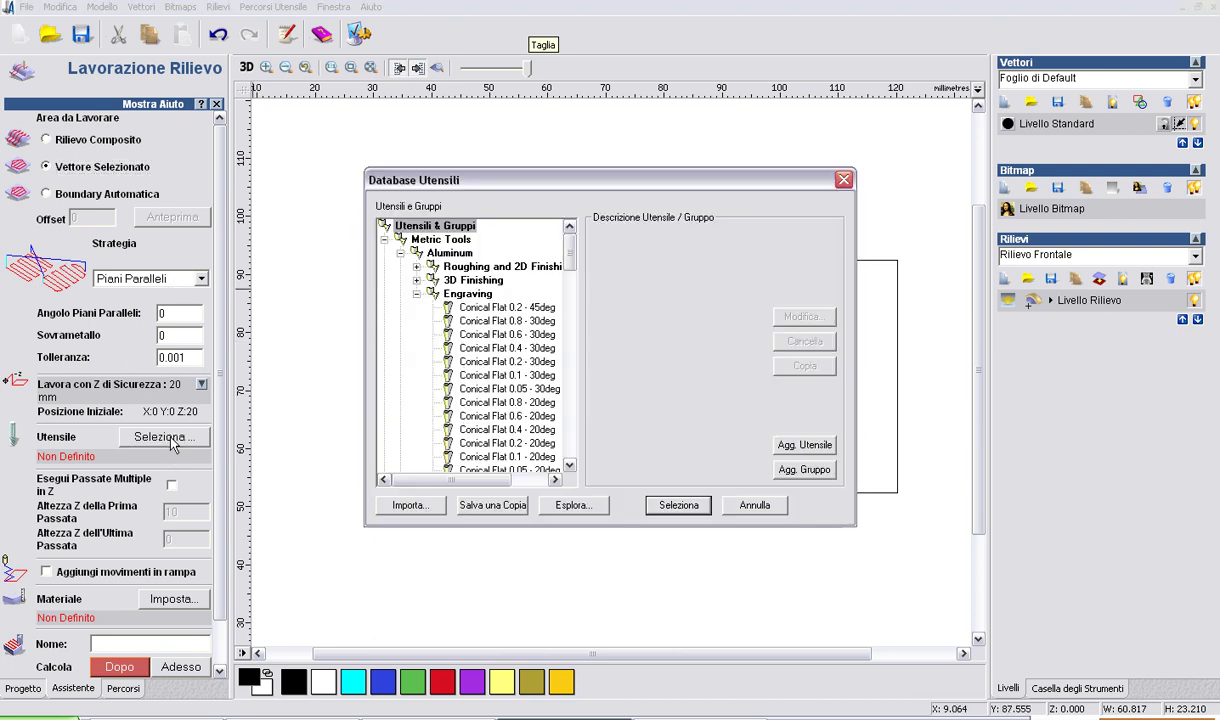
drag(571, 259, 572, 415)
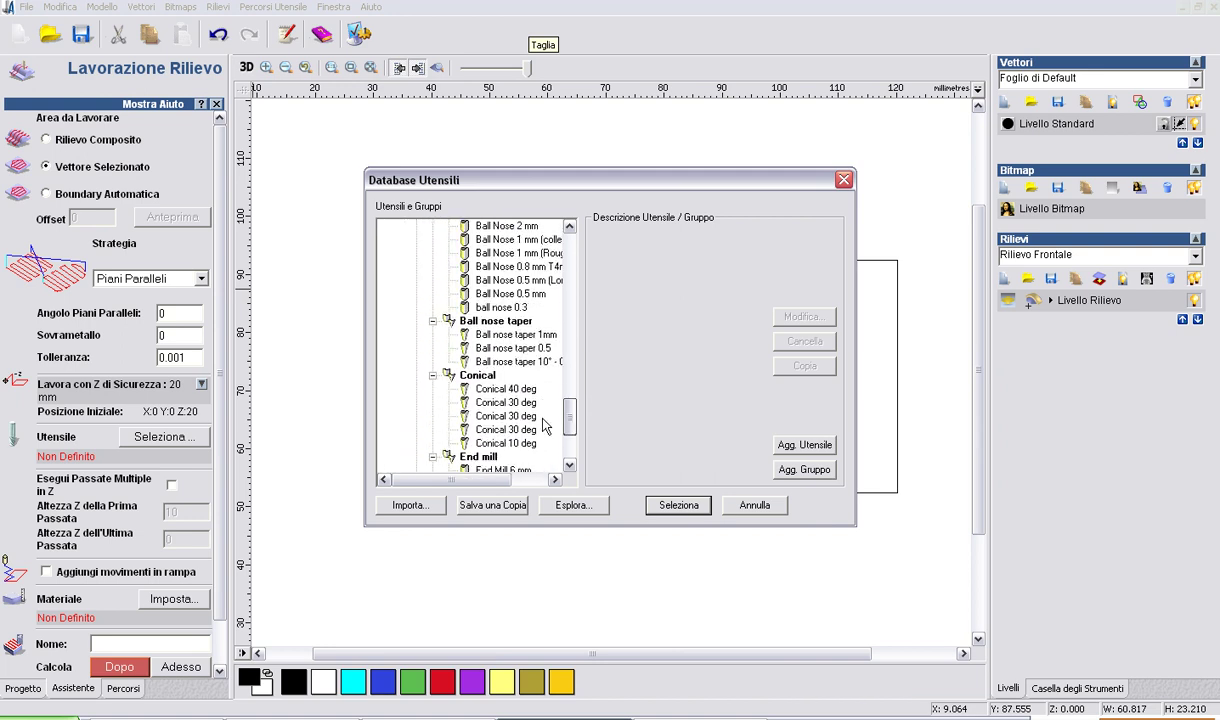
click(524, 362)
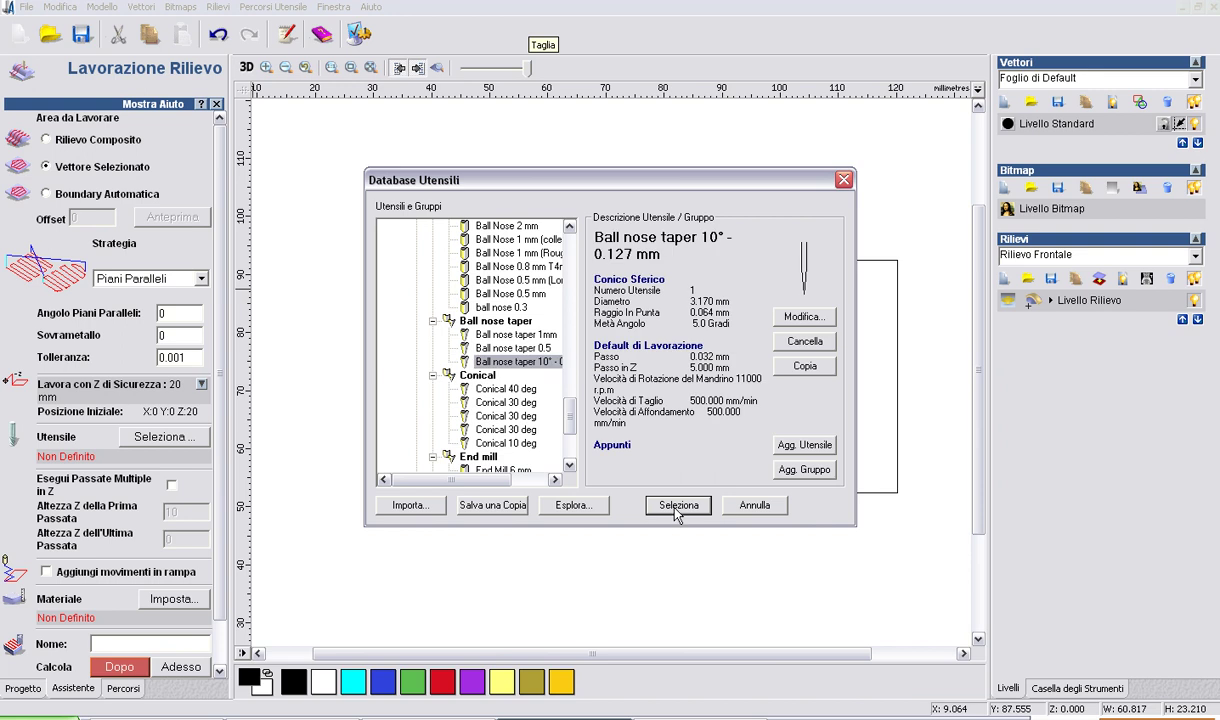
click(754, 505)
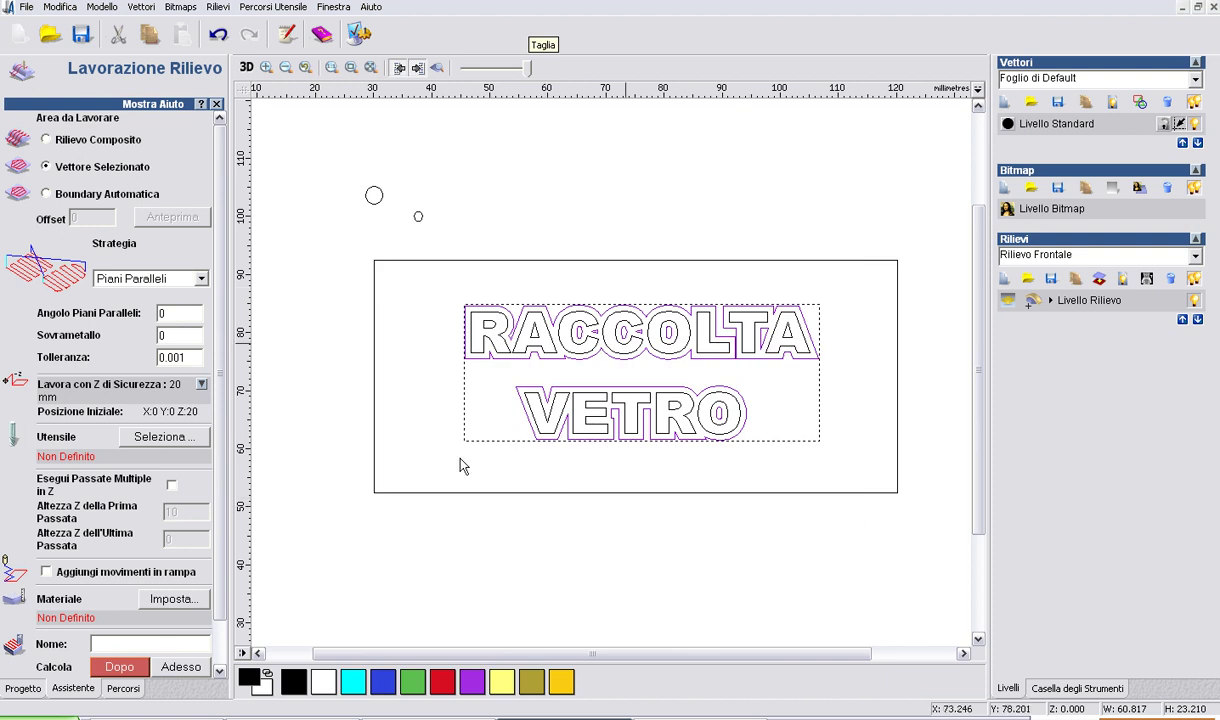
Try calculating, dismiss the no-tool-selected error, and close the relief machining form.
click(181, 667)
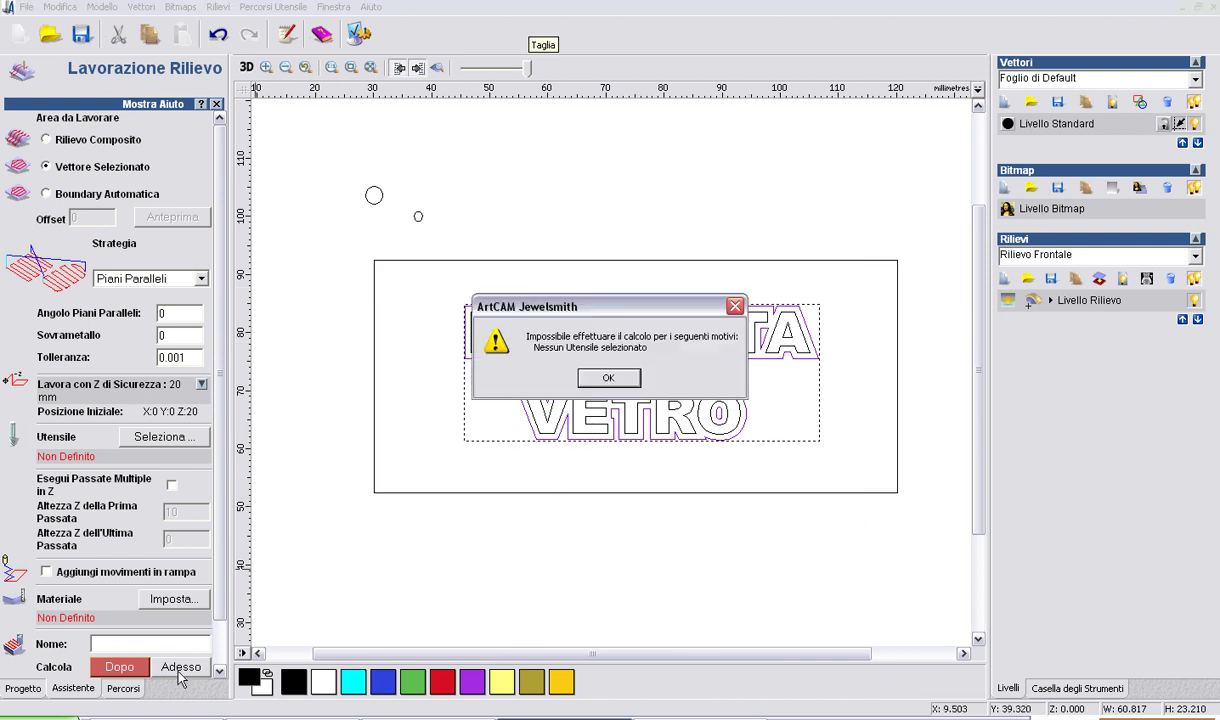
click(564, 370)
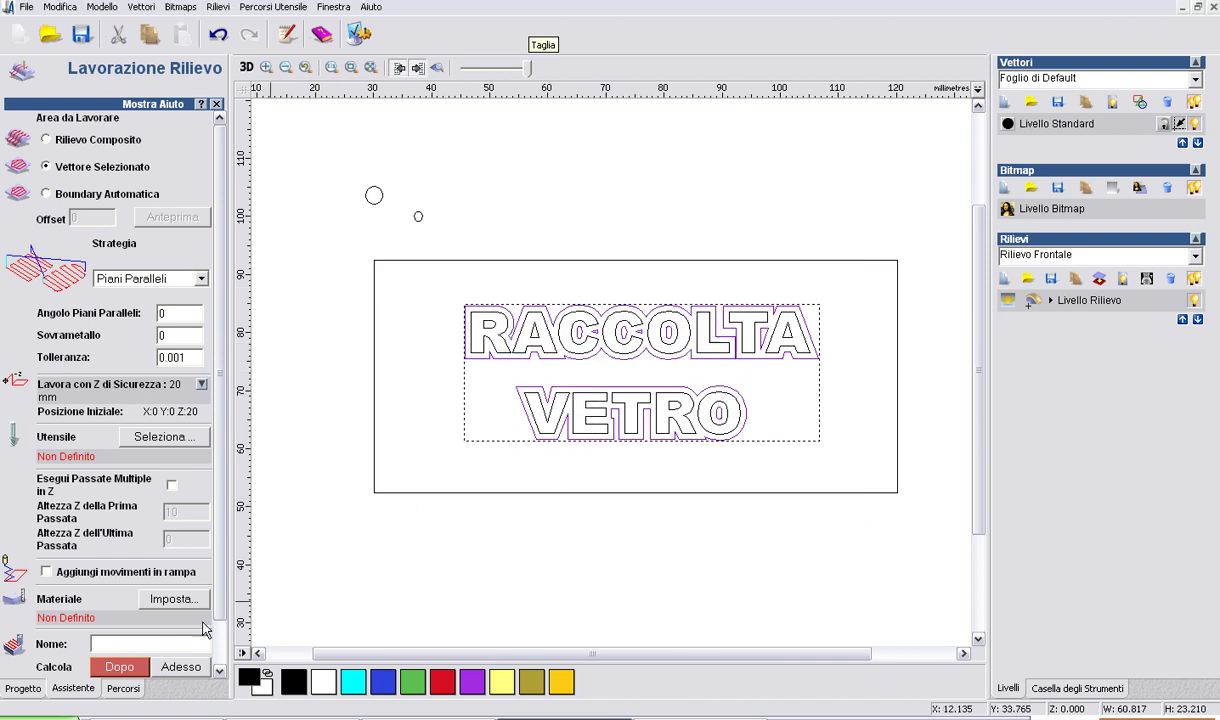
scroll(216, 562, down, 3)
click(191, 656)
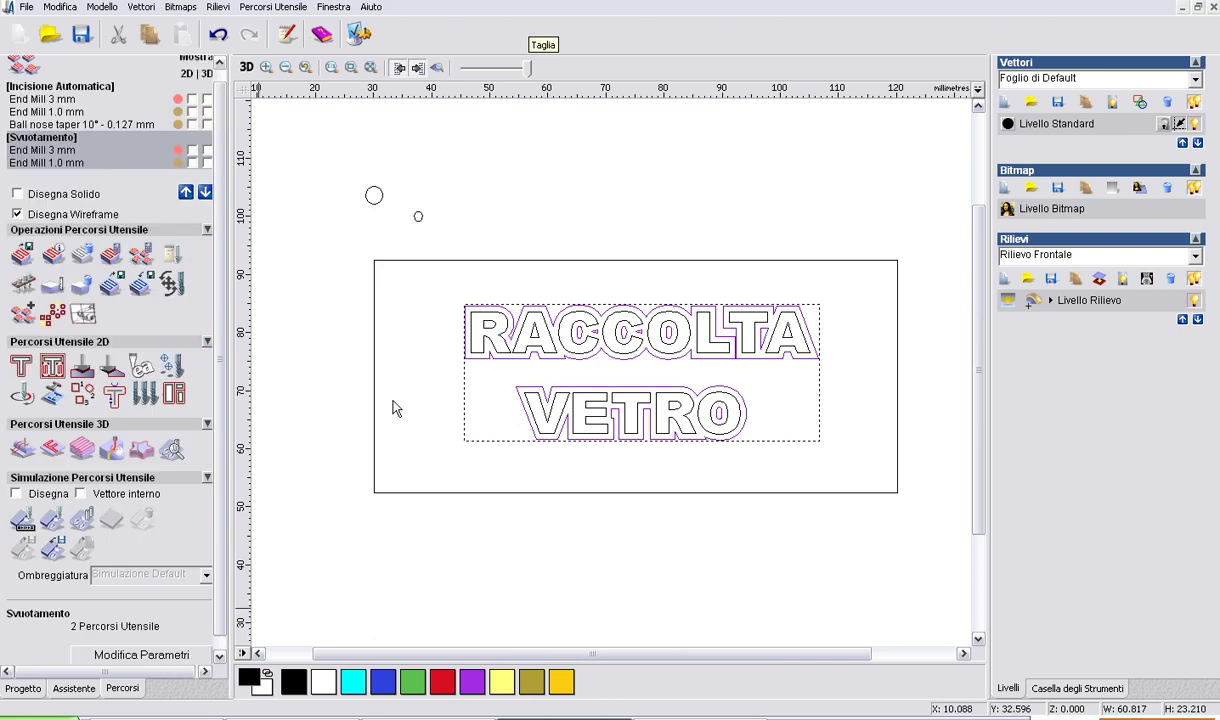
Select only the inner letter outlines of both RACCOLTA VETRO text lines.
click(77, 689)
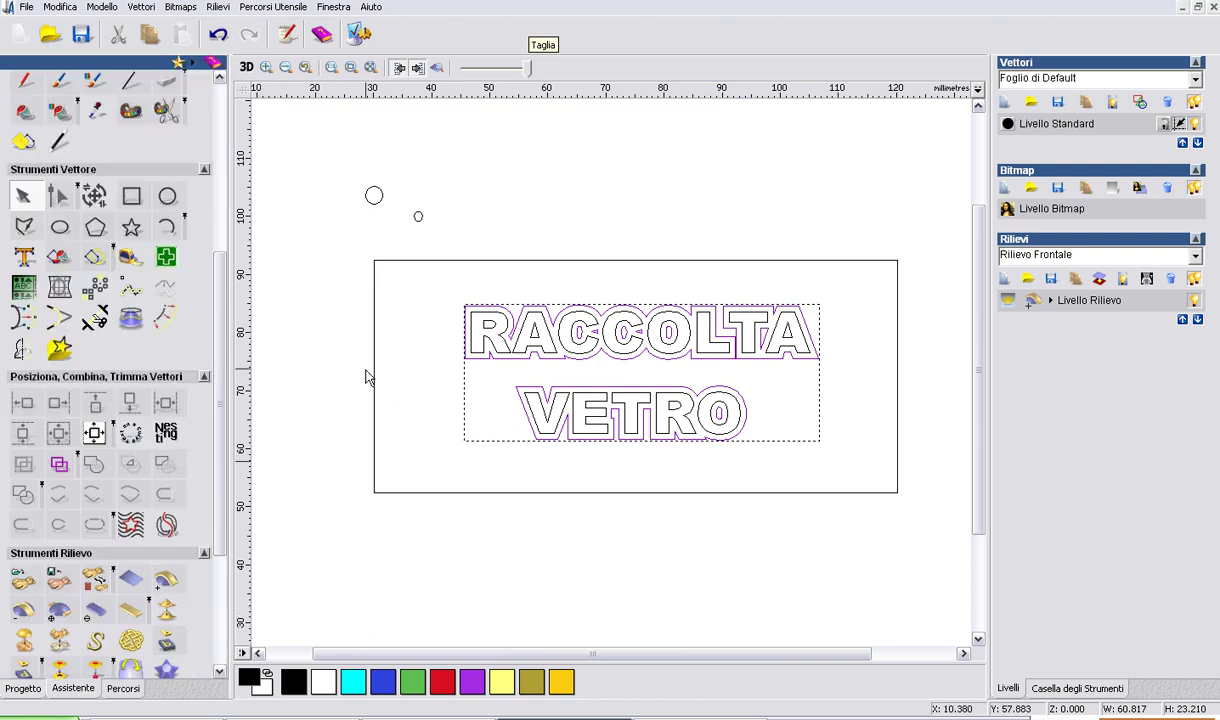
click(485, 330)
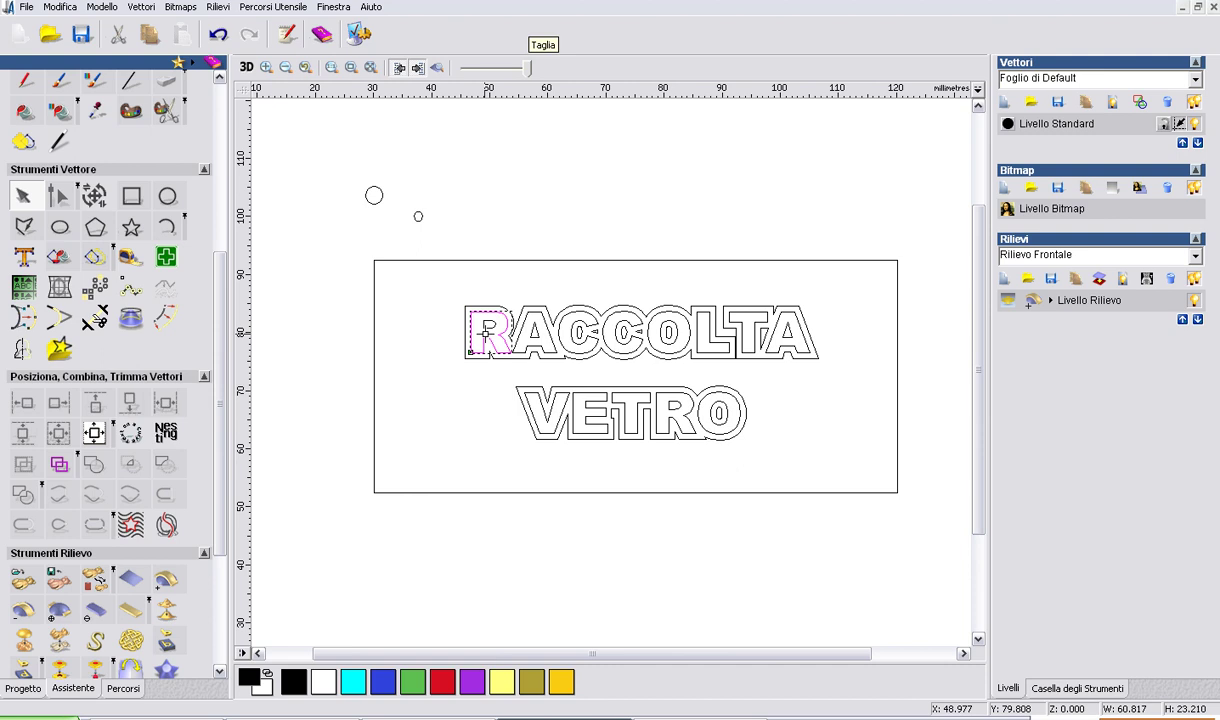
drag(442, 295, 849, 455)
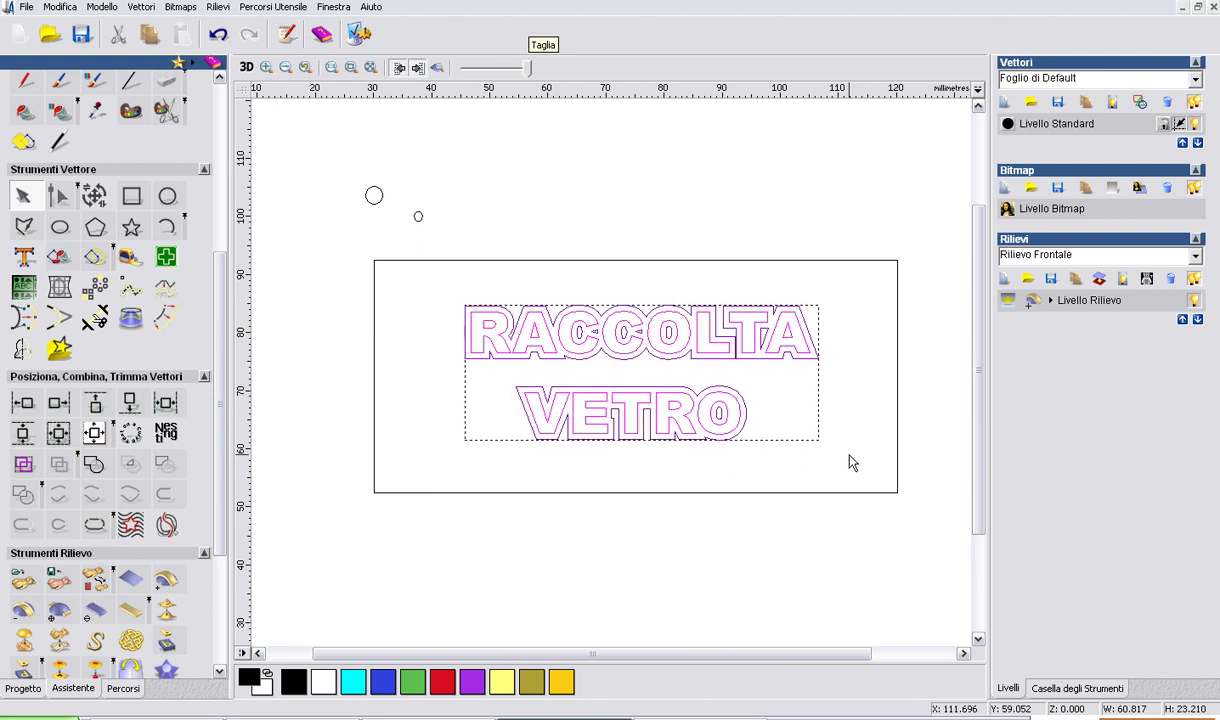
click(745, 410)
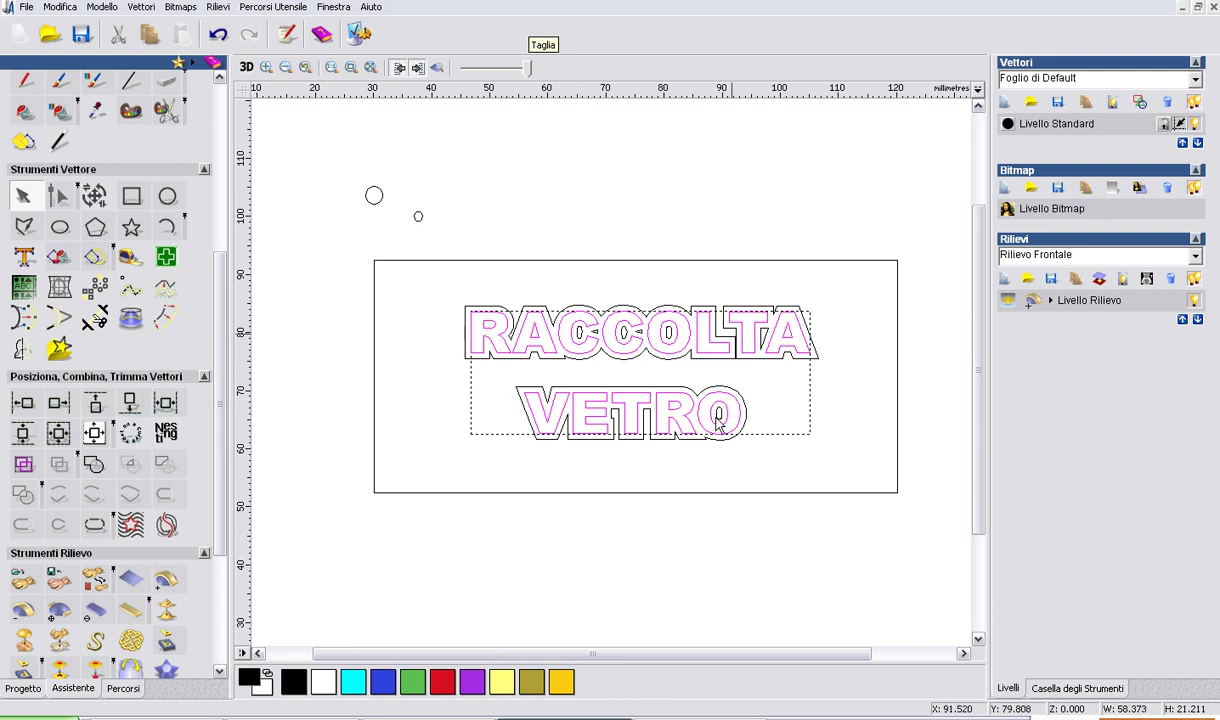
Group the selected letter outlines and switch to the 3D view.
right_click(485, 155)
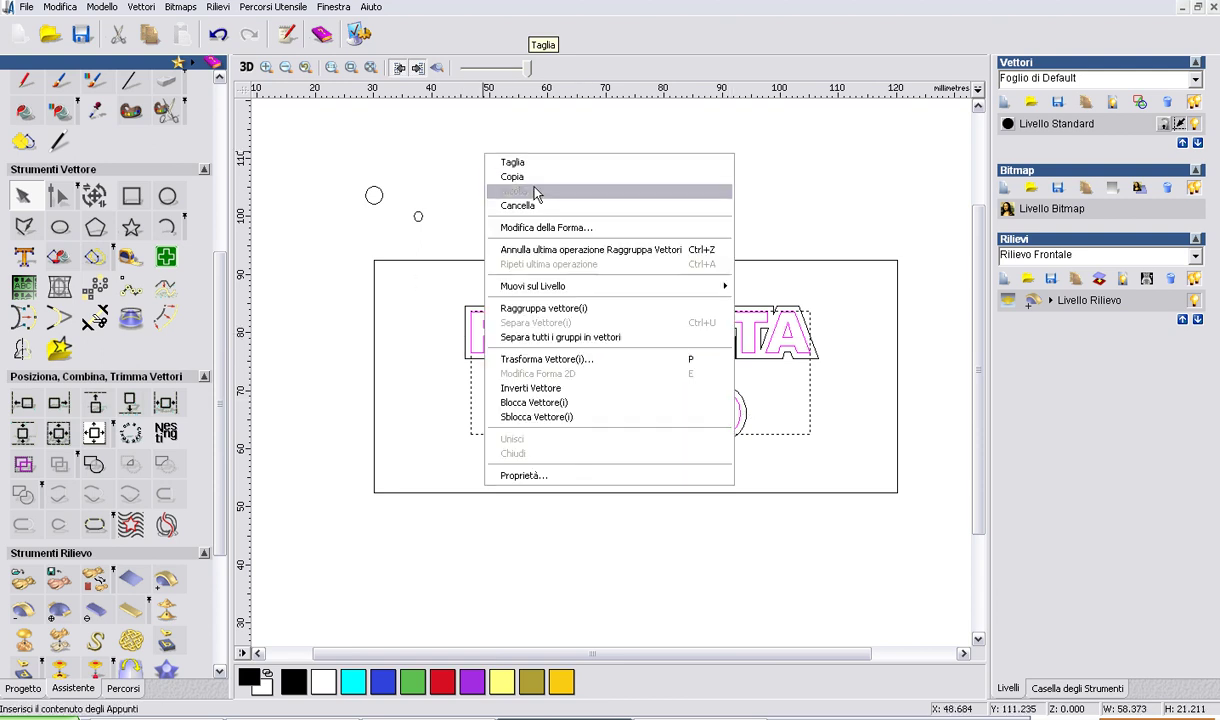
click(550, 313)
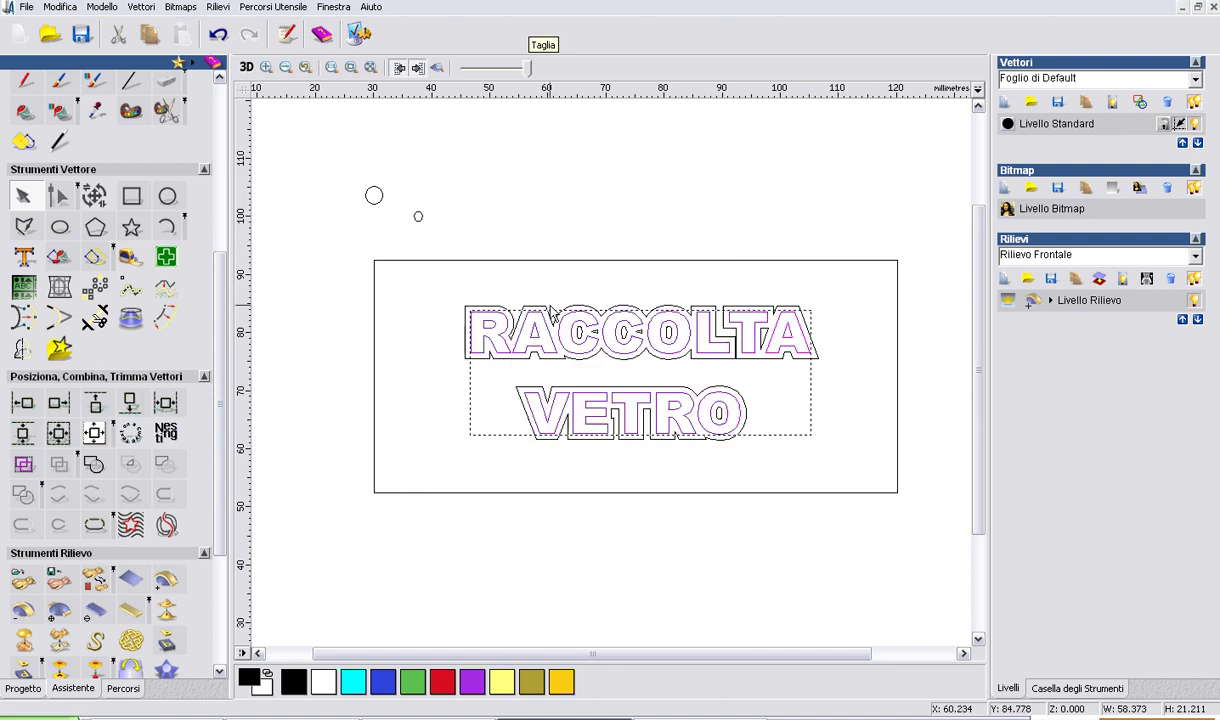
click(530, 372)
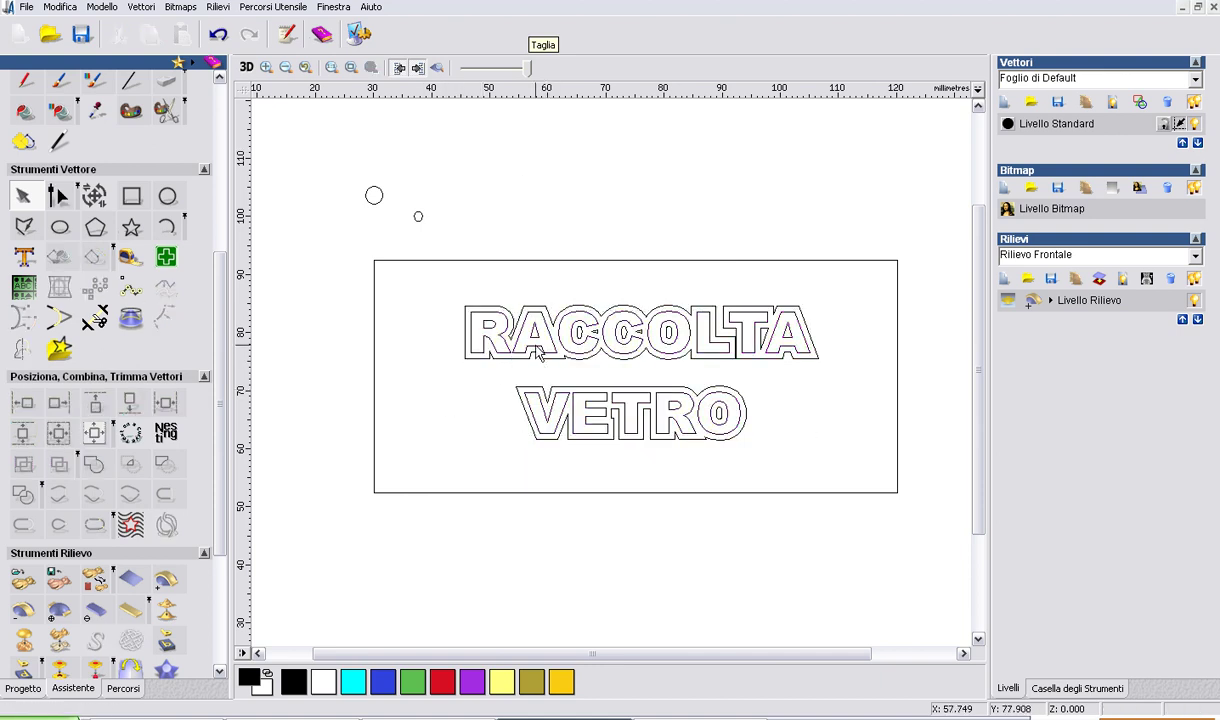
click(536, 349)
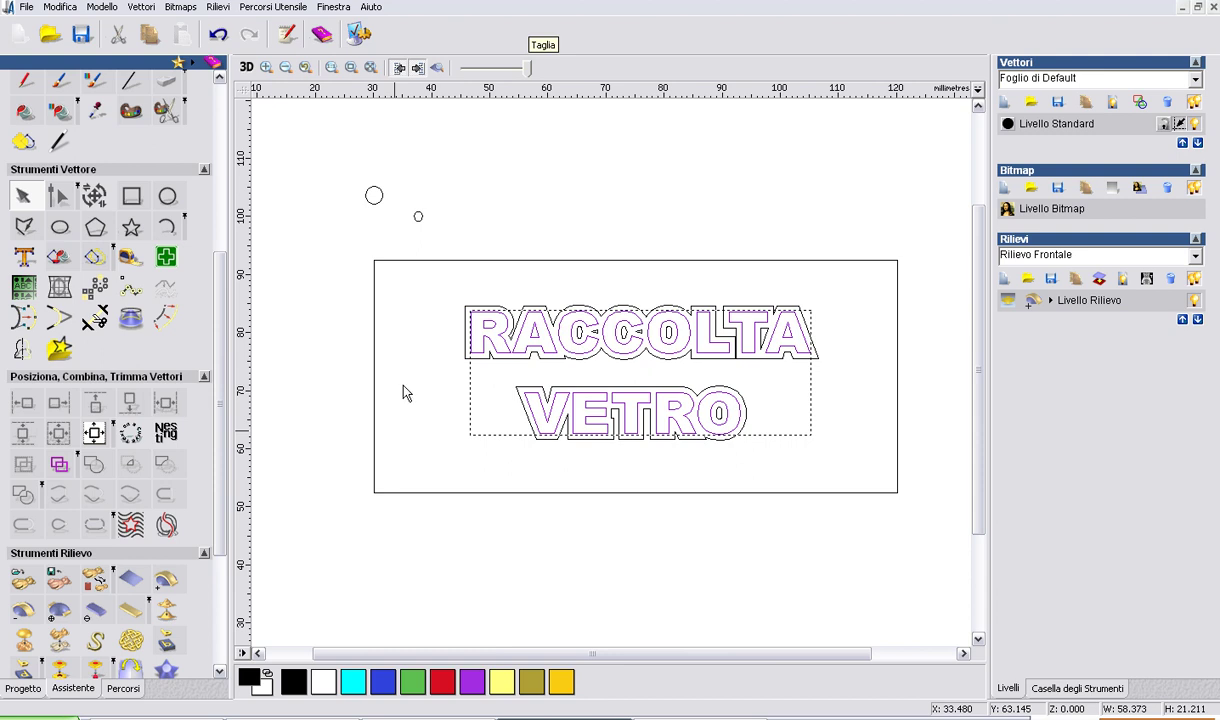
click(245, 67)
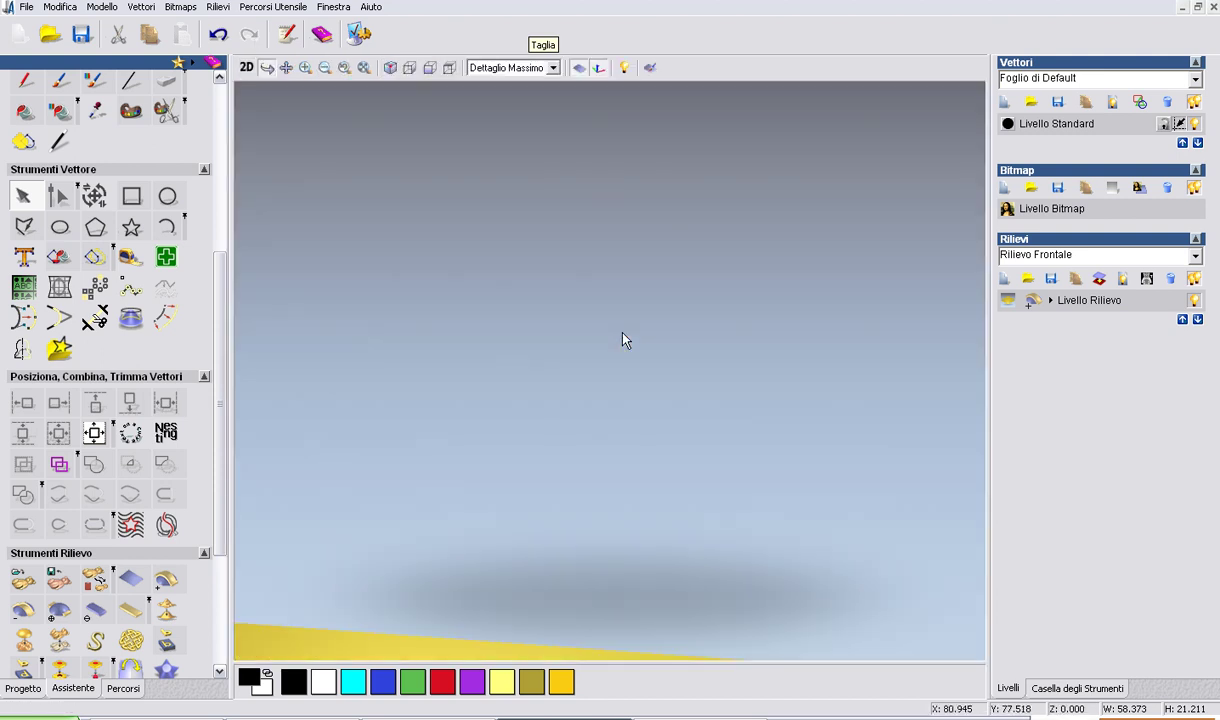
Open the Modello > Modifica della Forma shape editor.
click(101, 7)
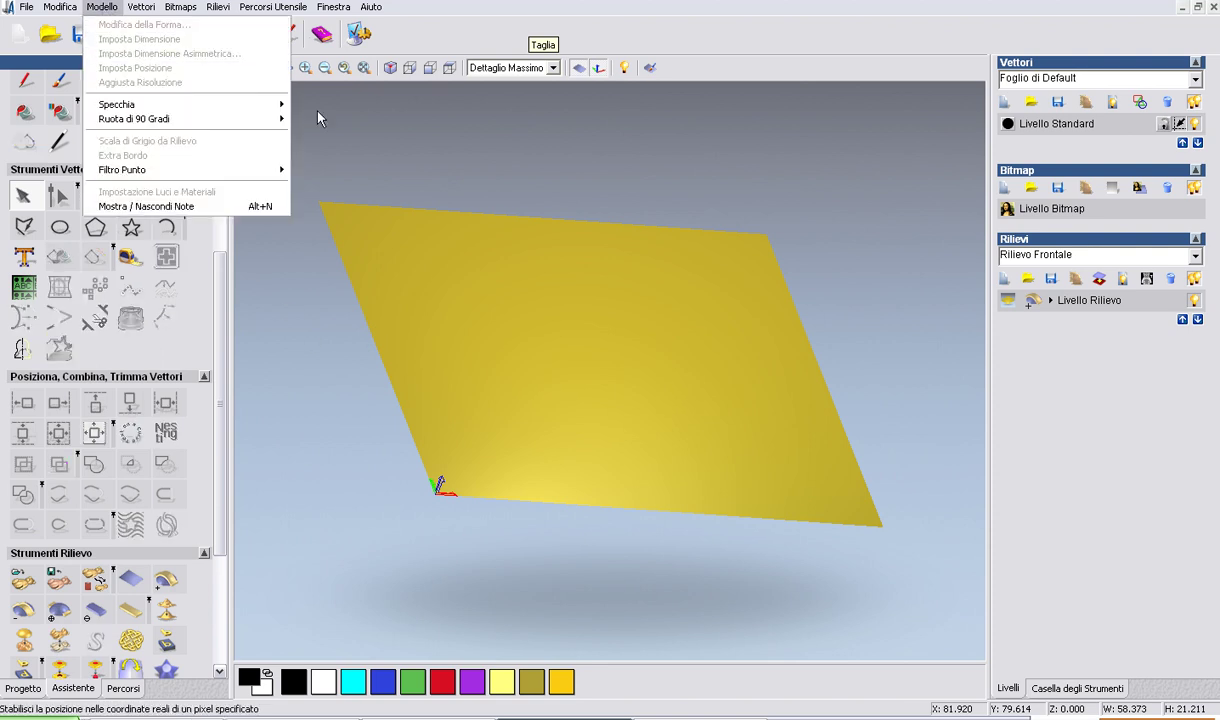
click(383, 157)
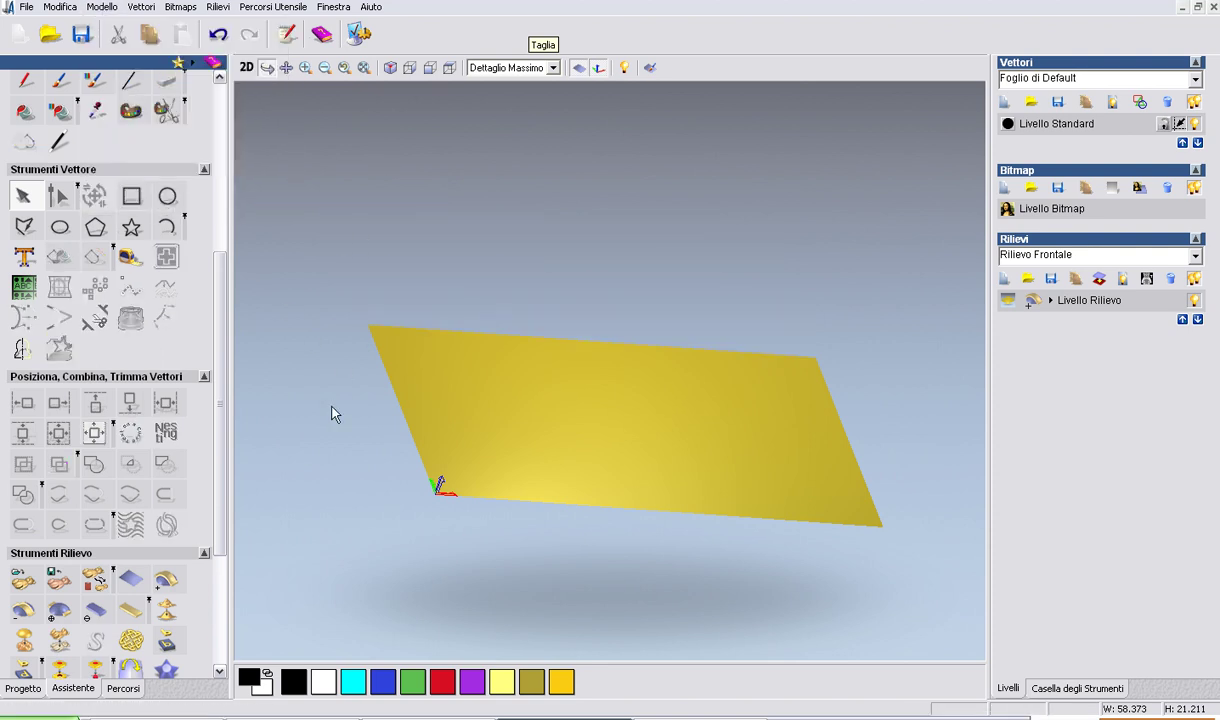
click(103, 8)
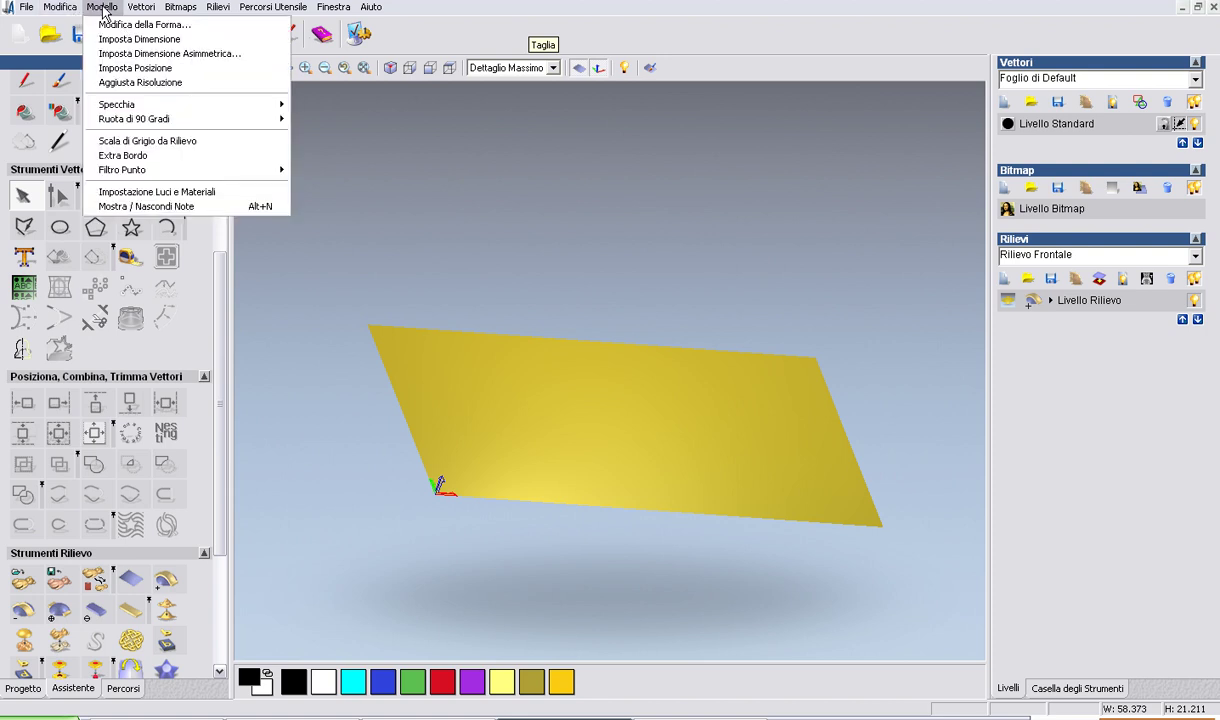
click(116, 24)
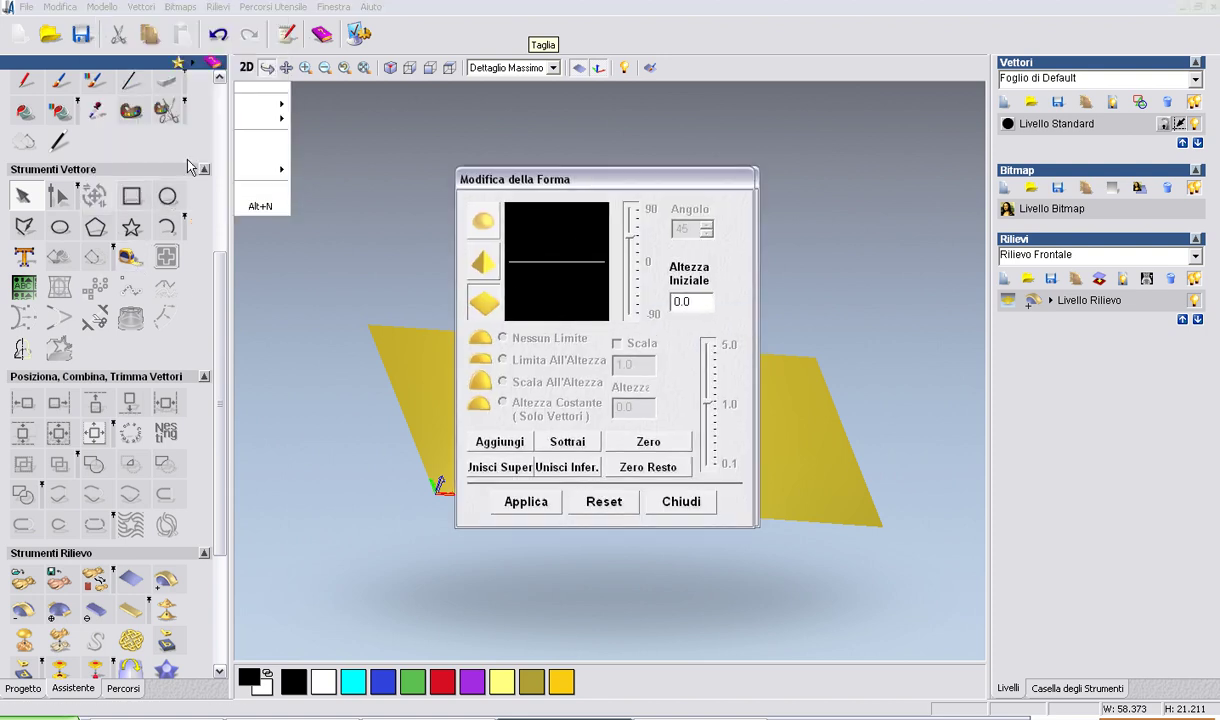
Select the RACCOLTA VETRO letter outlines in 2D and give them the 45° pyramid profile.
click(249, 70)
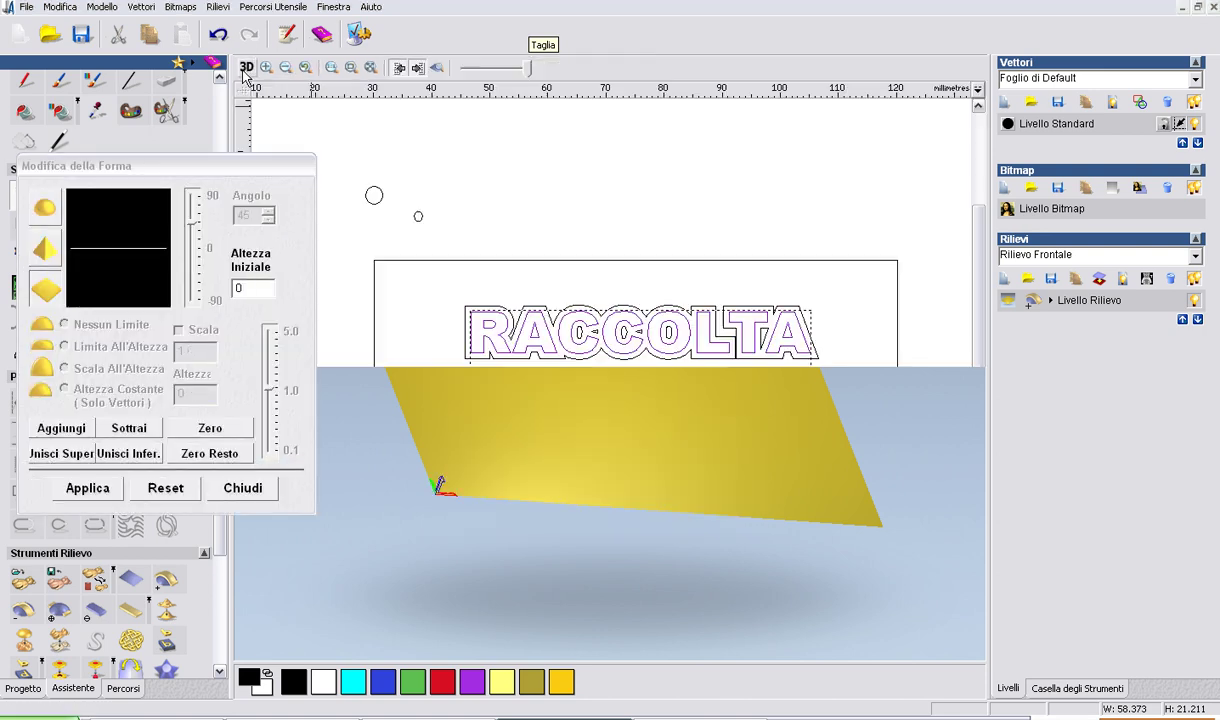
click(482, 345)
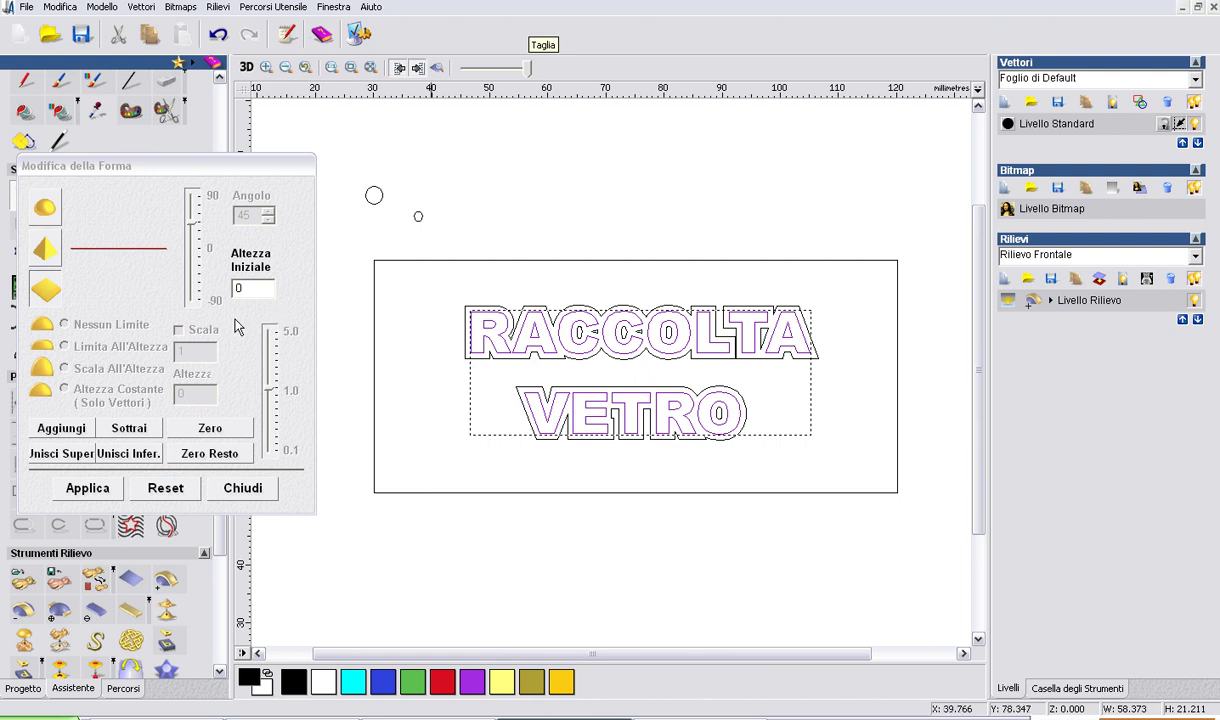
click(45, 250)
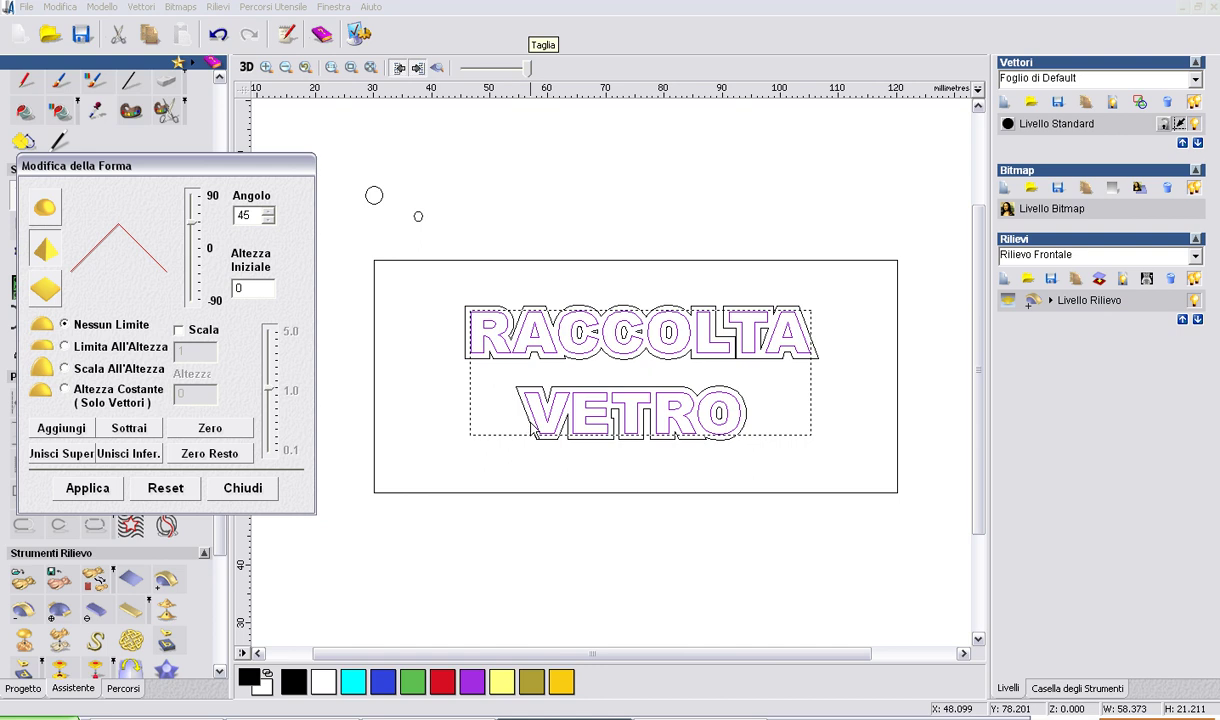
click(530, 422)
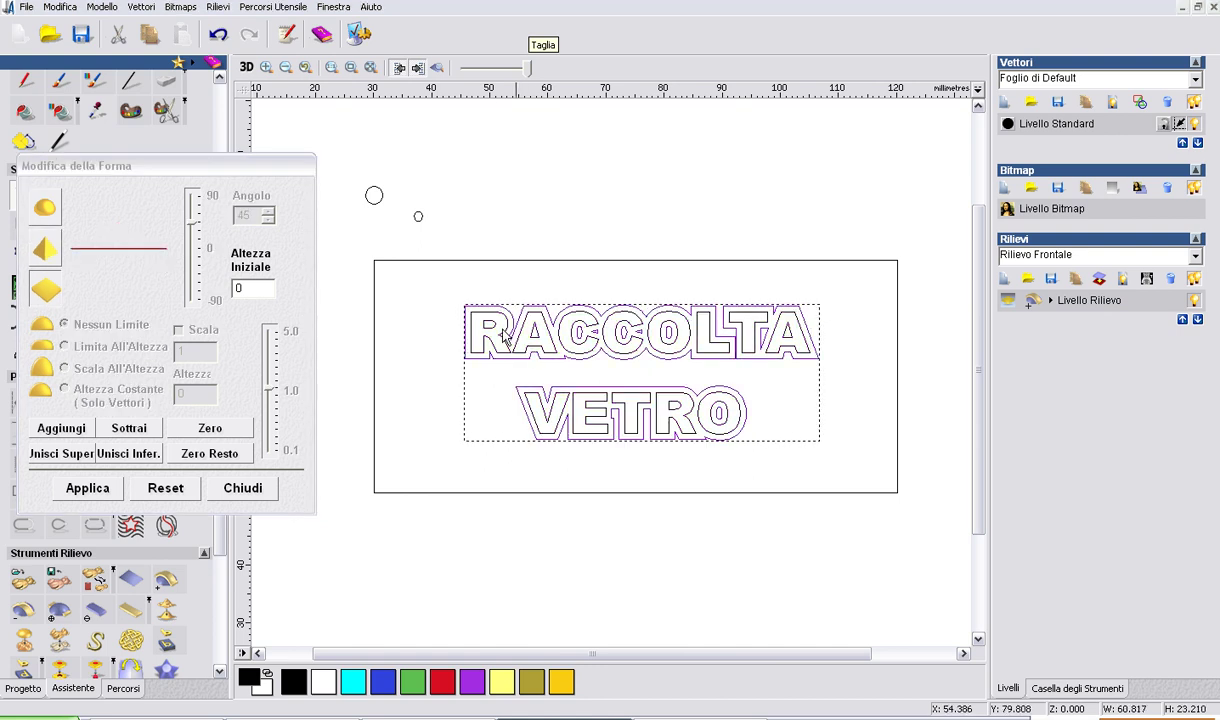
click(468, 314)
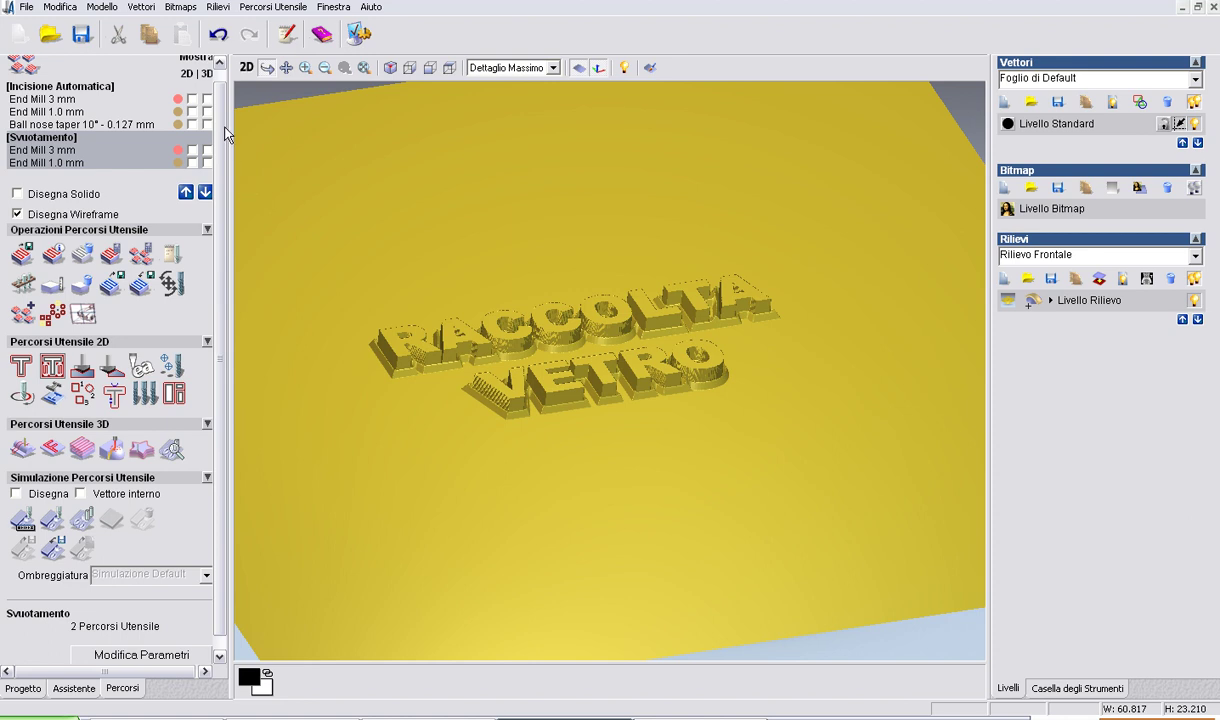
Switch back to the 2D view and zoom and pan onto the RACCOLTA VETRO lettering.
click(246, 67)
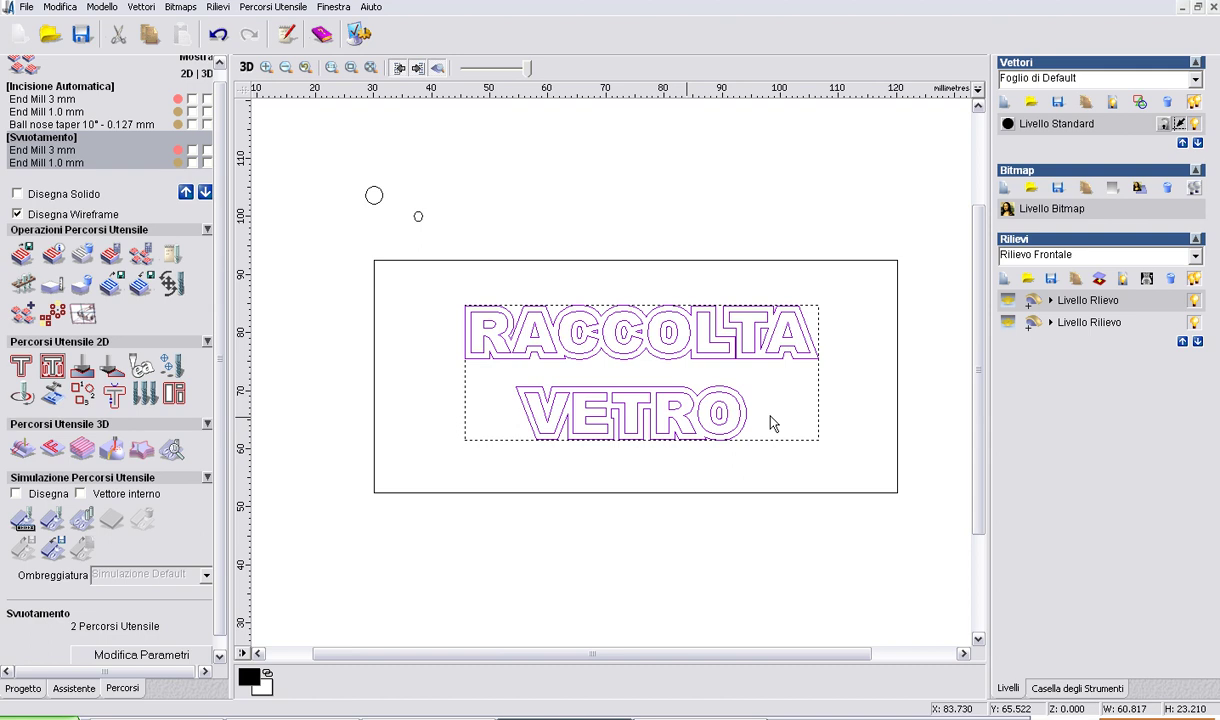
scroll(558, 378, up, 1)
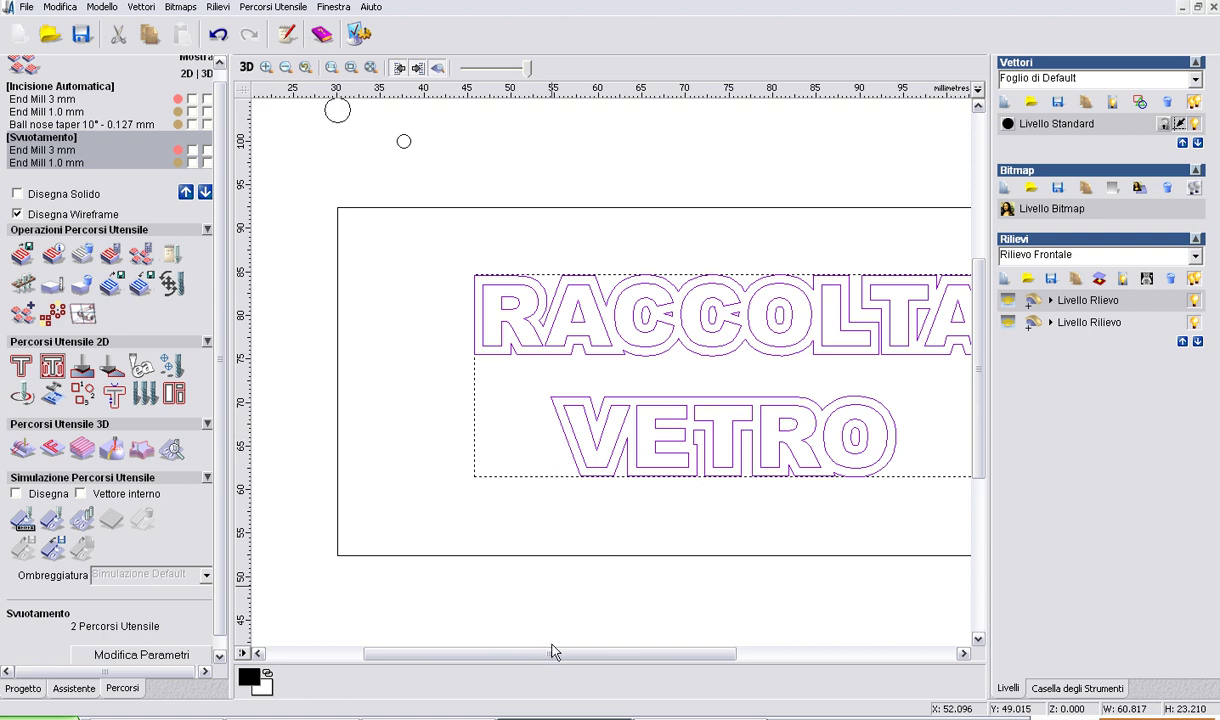
drag(546, 660, 634, 664)
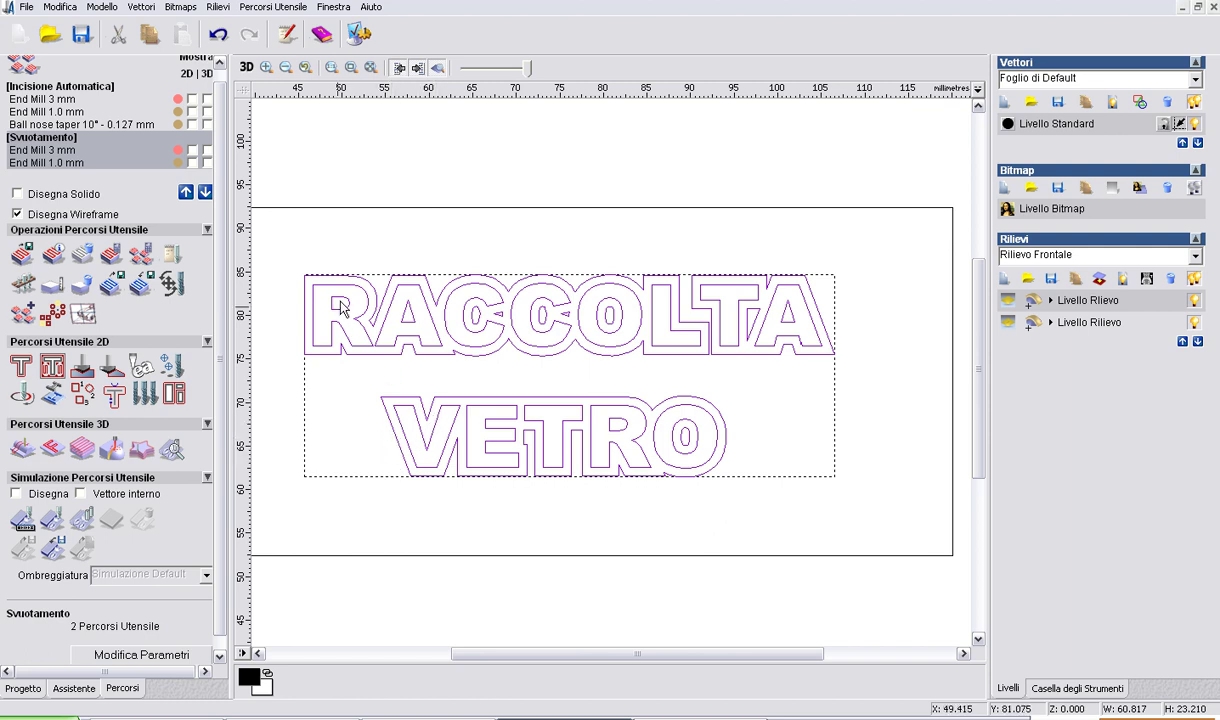
click(320, 698)
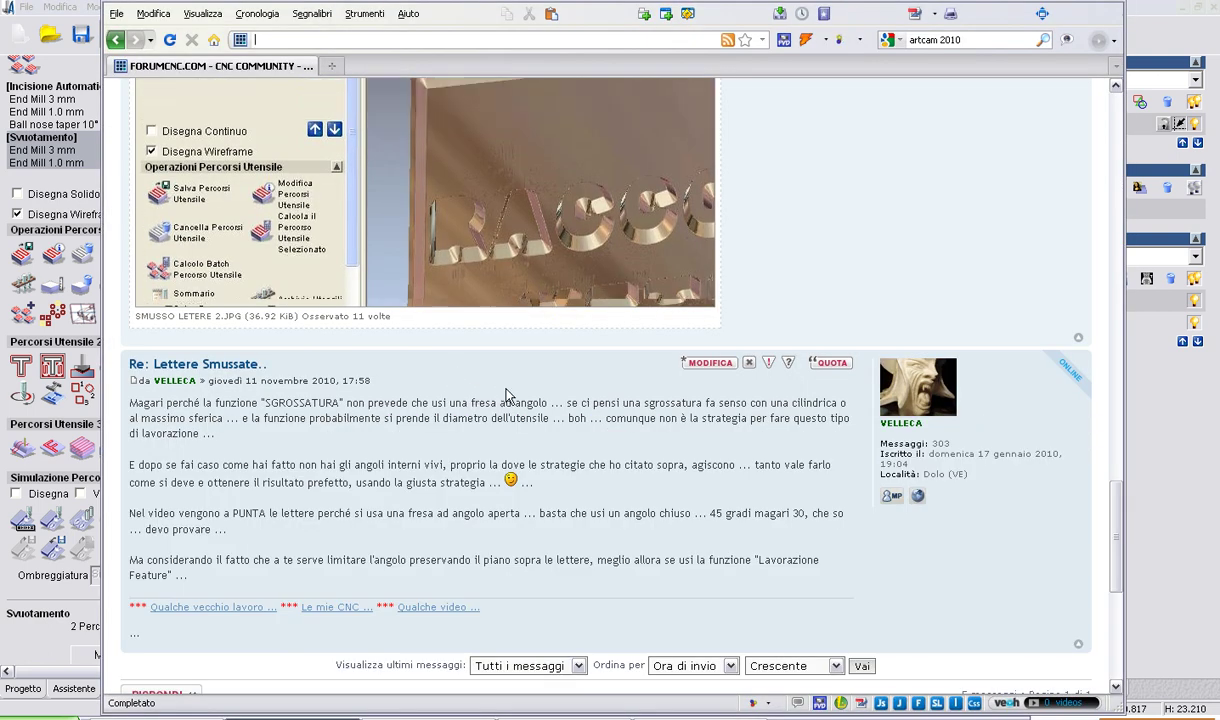
scroll(505, 396, up, 4)
click(497, 390)
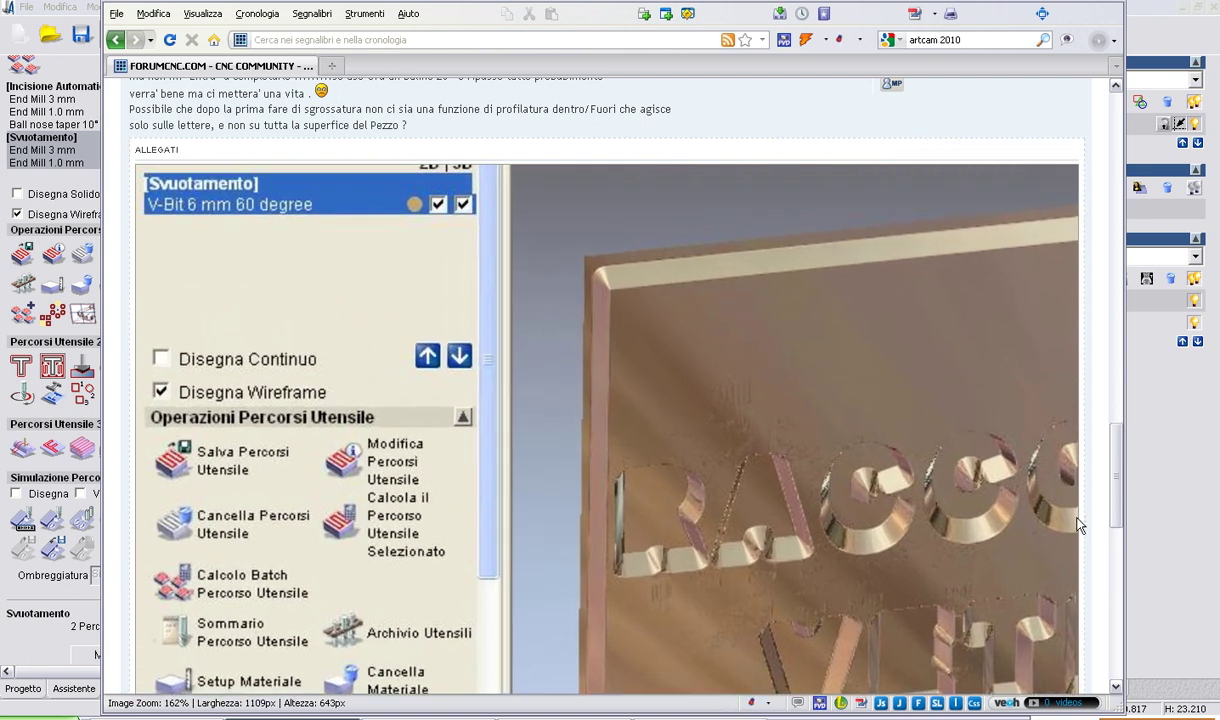
drag(1116, 488, 1116, 506)
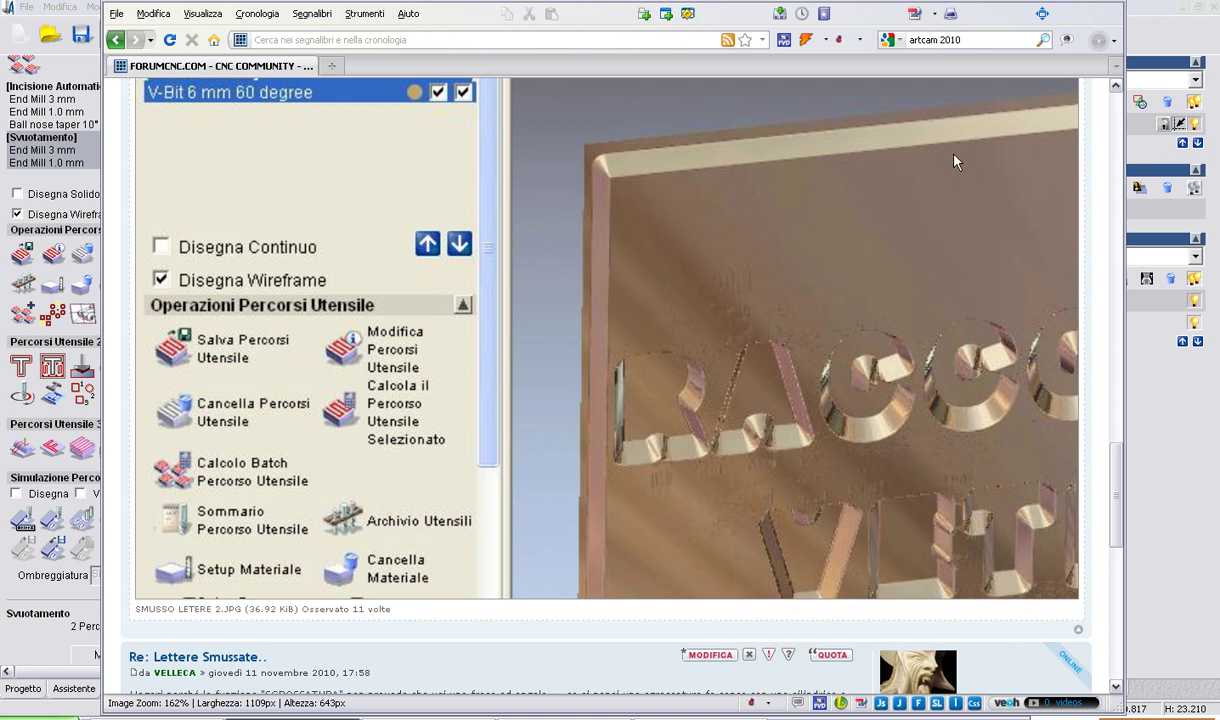
click(213, 40)
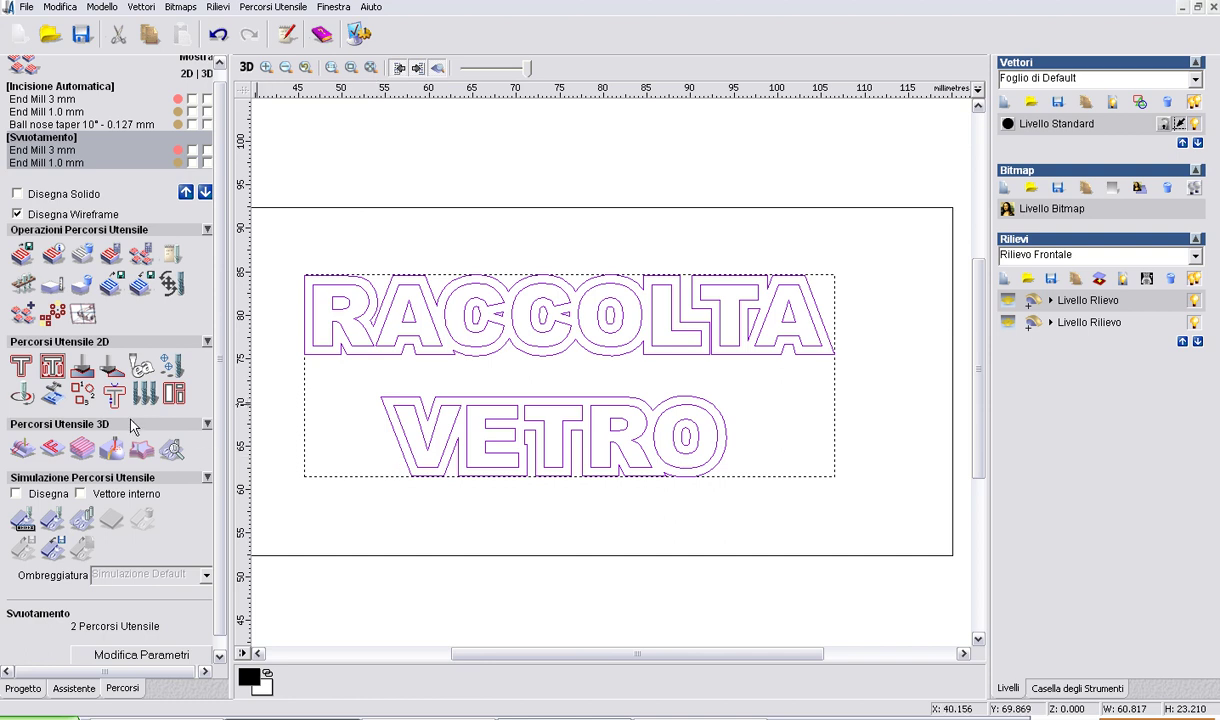
Start a centreline engraving toolpath using the Small V-Bit 3 mm 60 degree cutter.
click(84, 368)
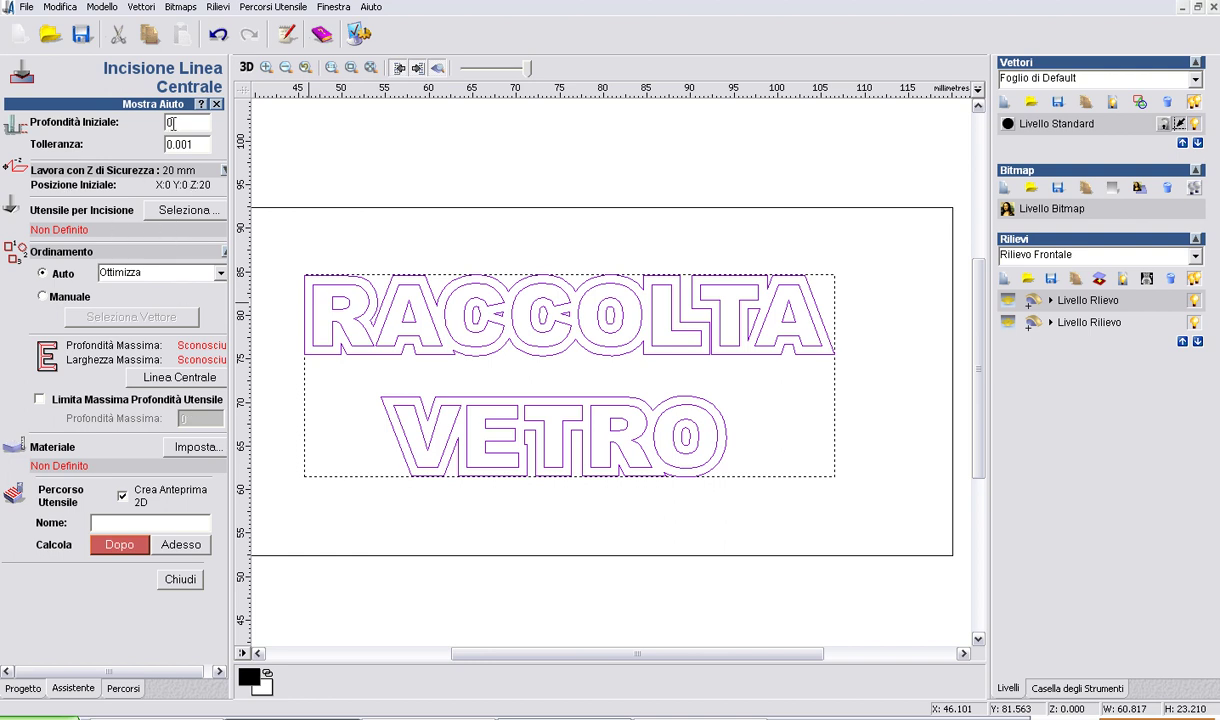
click(184, 214)
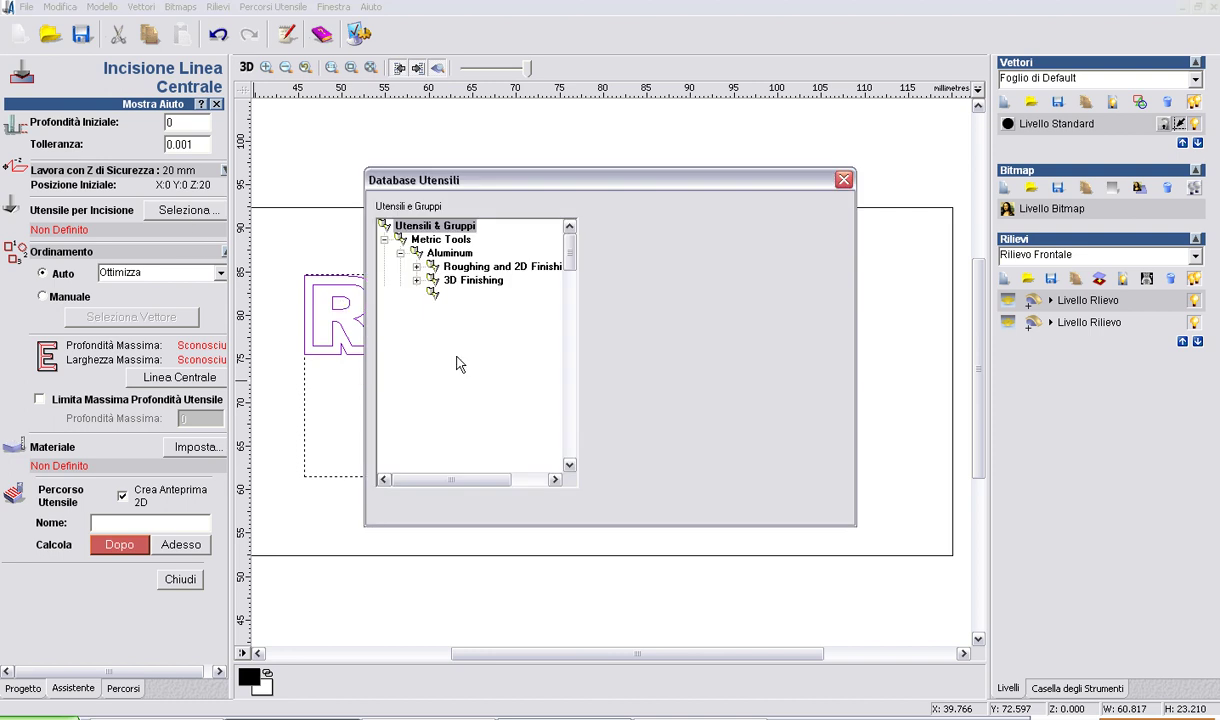
mouse_move(572, 265)
mouse_down()
mouse_move(578, 355)
mouse_move(575, 345)
mouse_up()
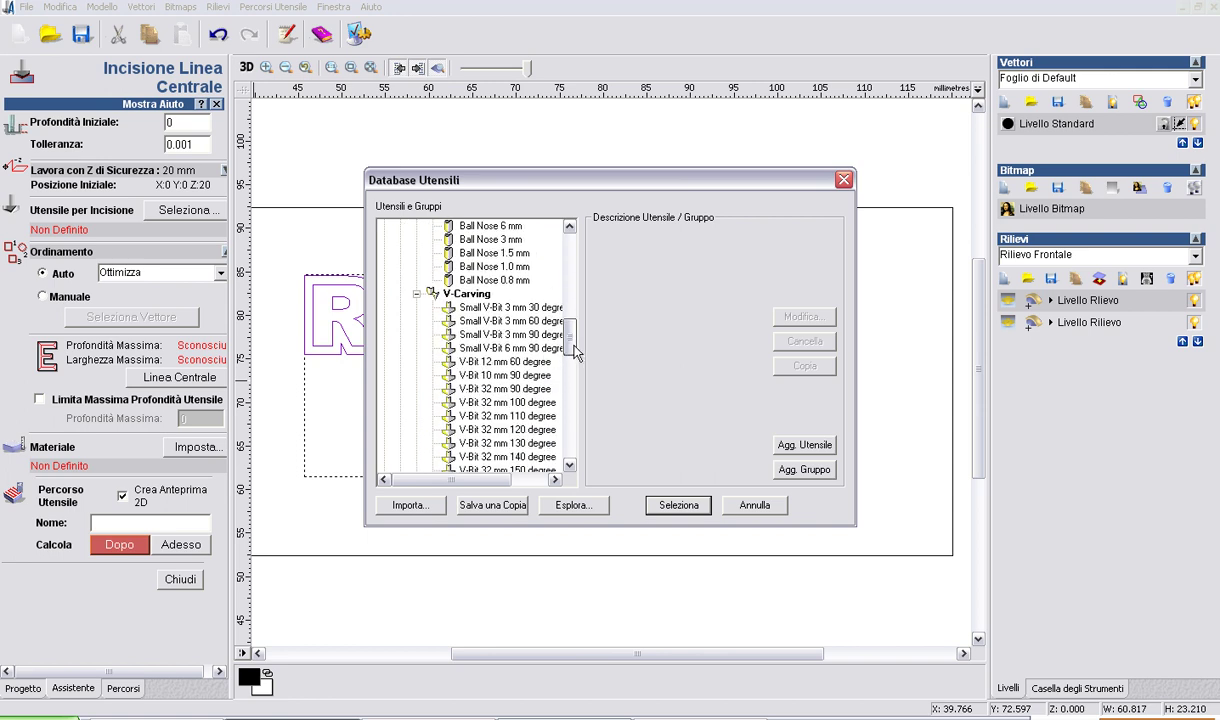
click(506, 326)
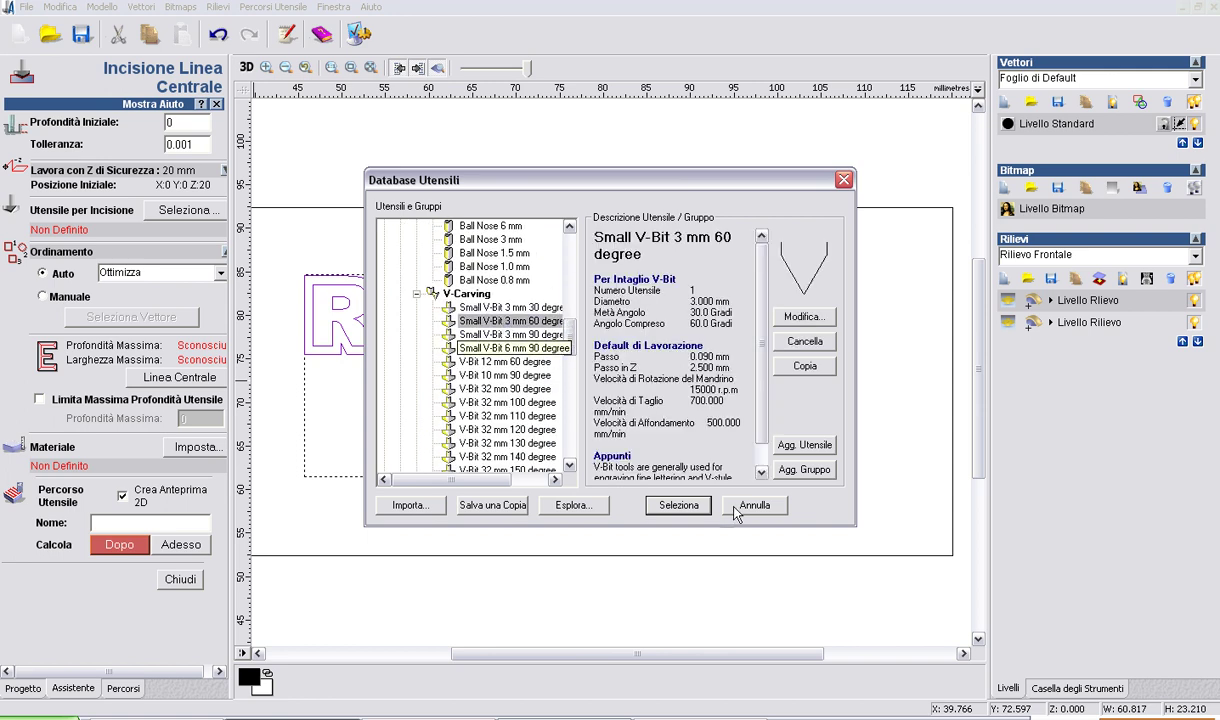
click(680, 506)
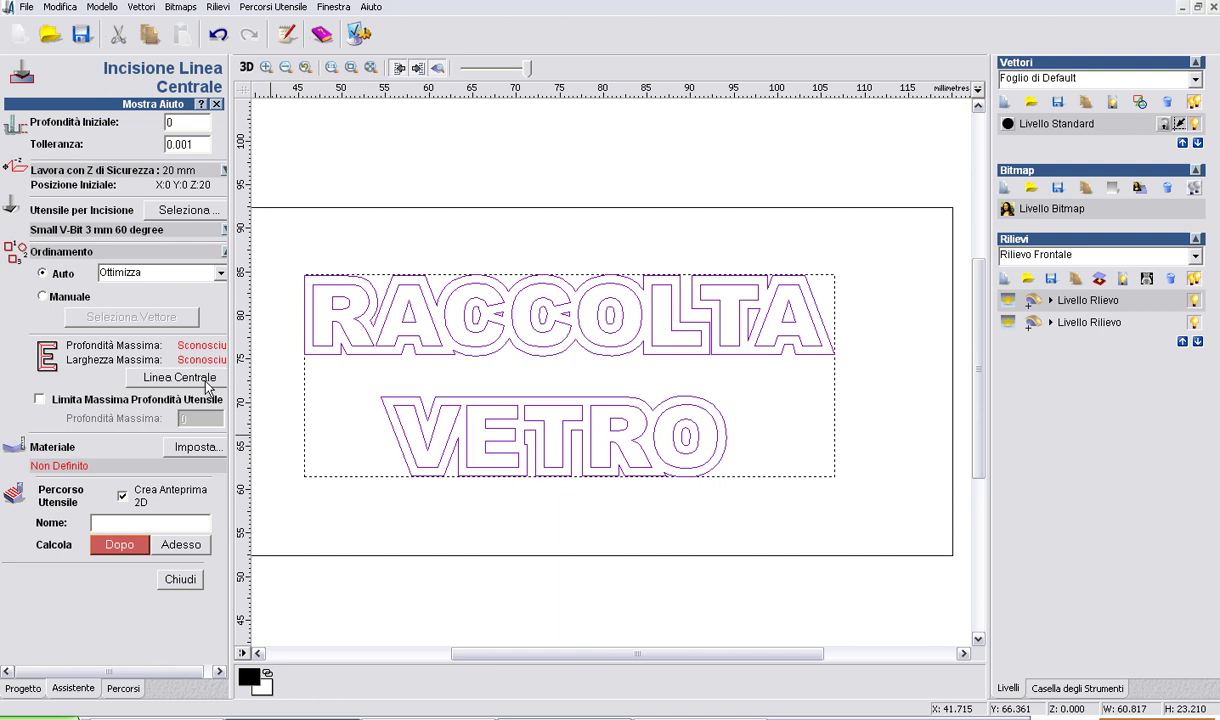
Calculate the centreline toolpath and, after the stock warning, set material thickness to 4.0 mm.
click(166, 379)
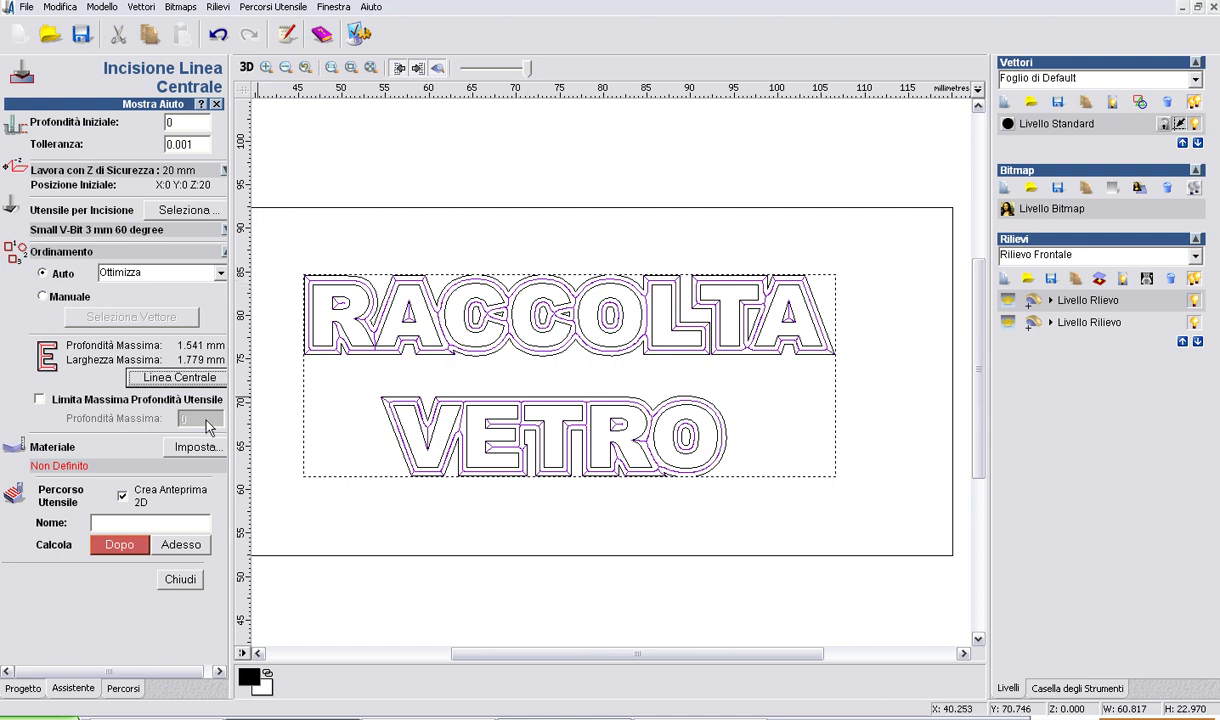
click(180, 540)
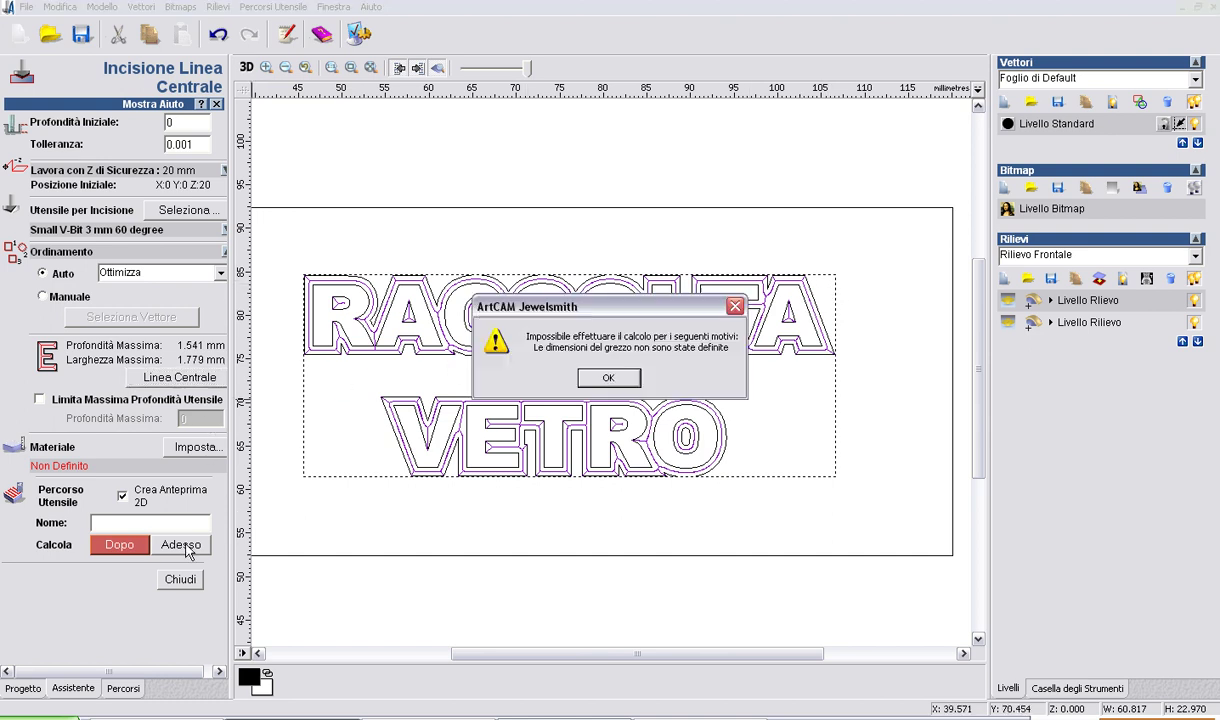
click(608, 378)
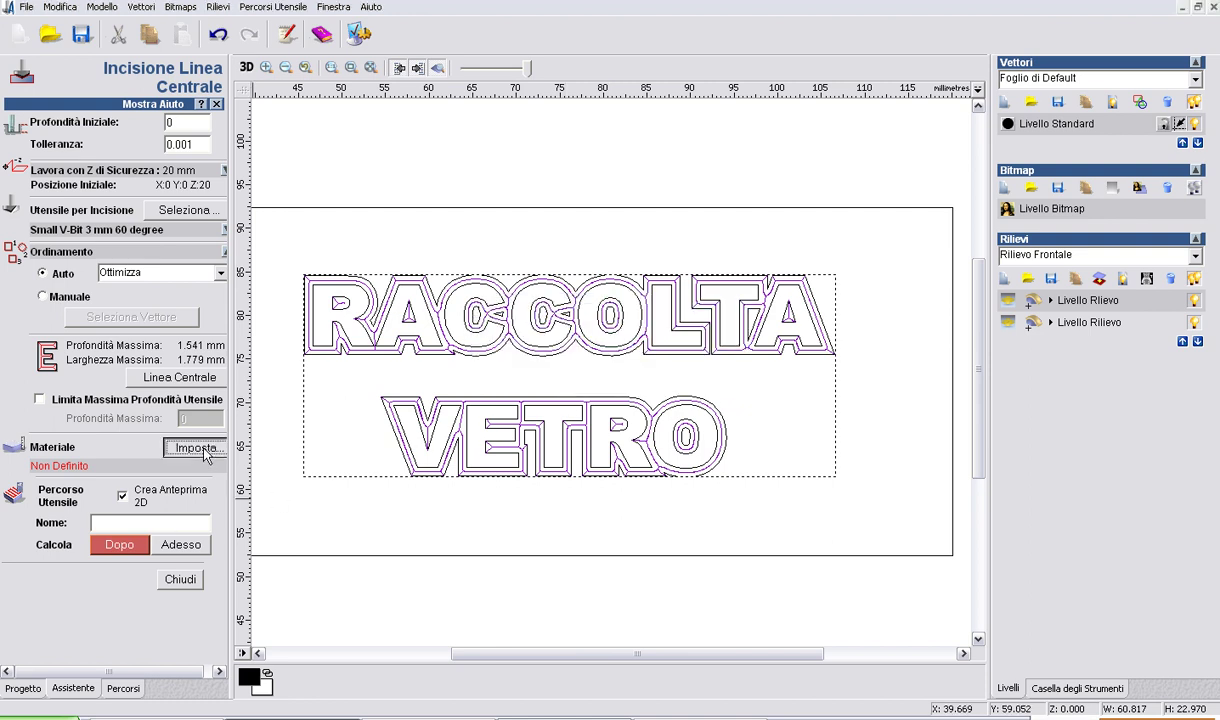
click(206, 452)
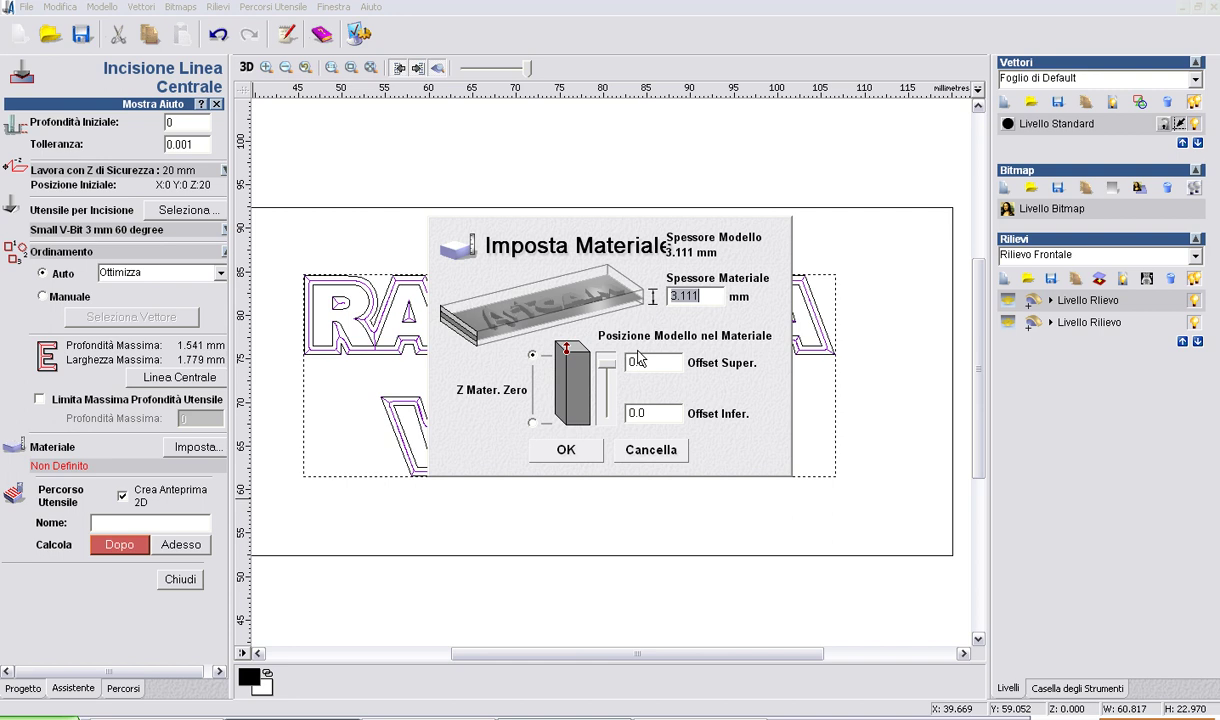
text(3)
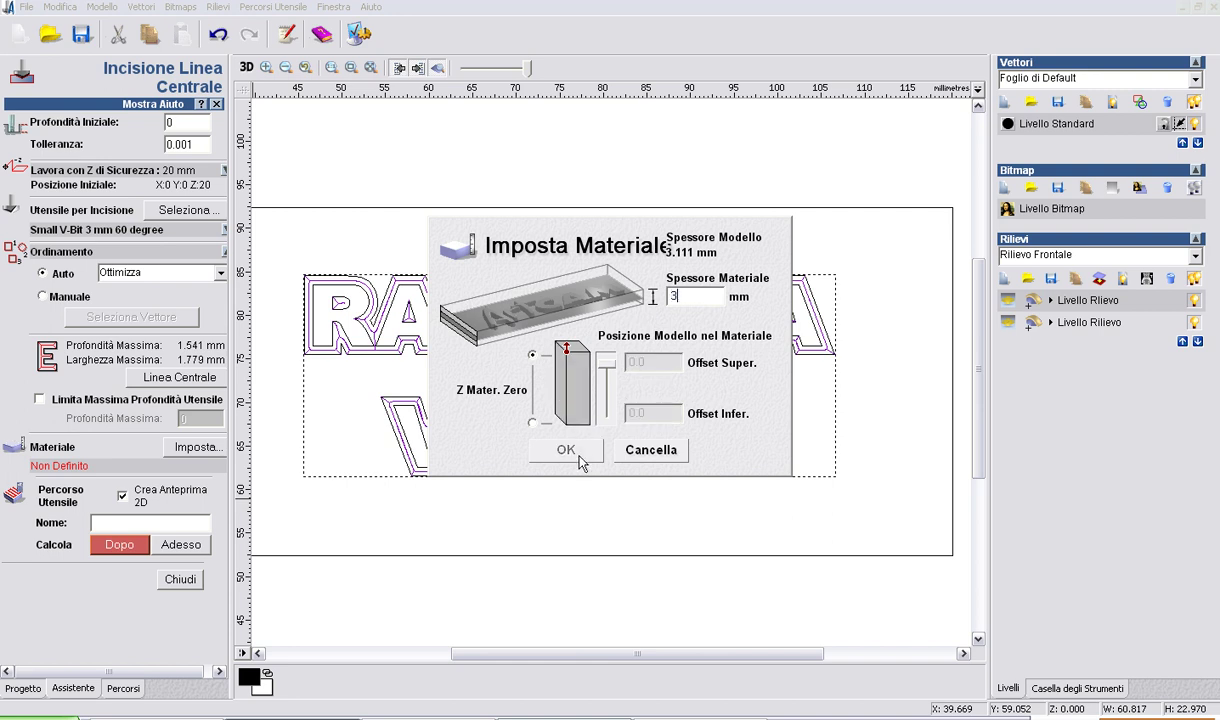
key(BackSpace)
text(4.0)
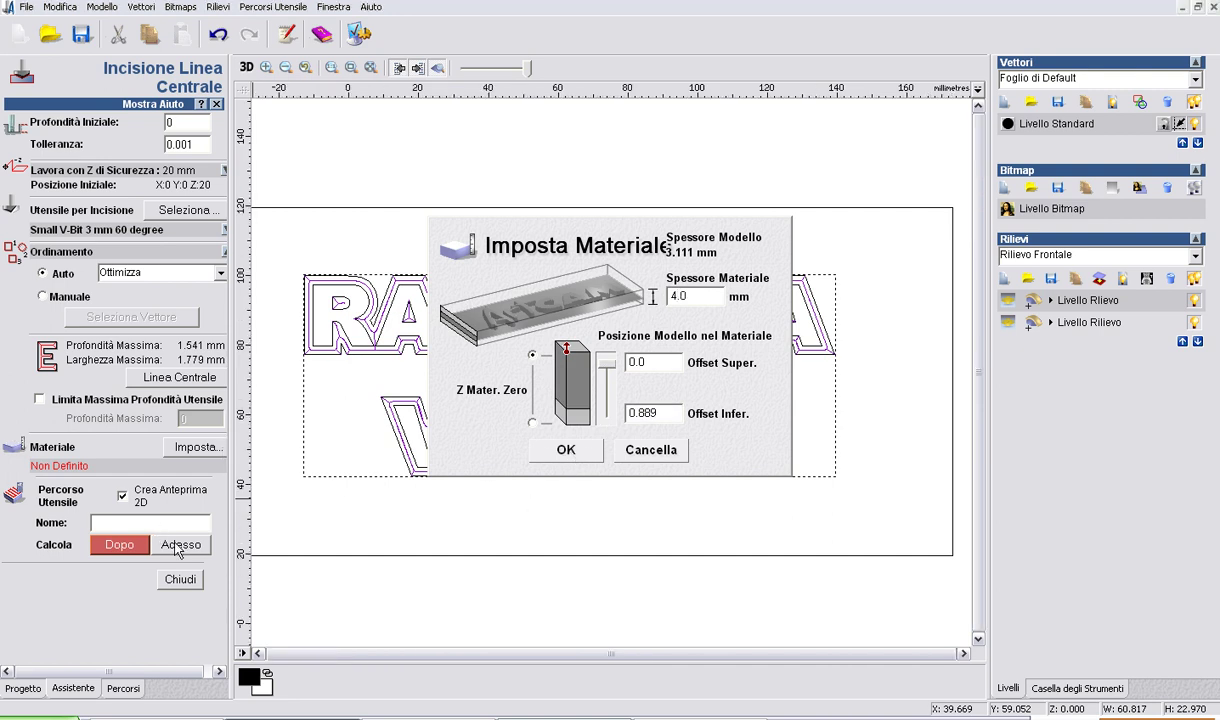
key(Return)
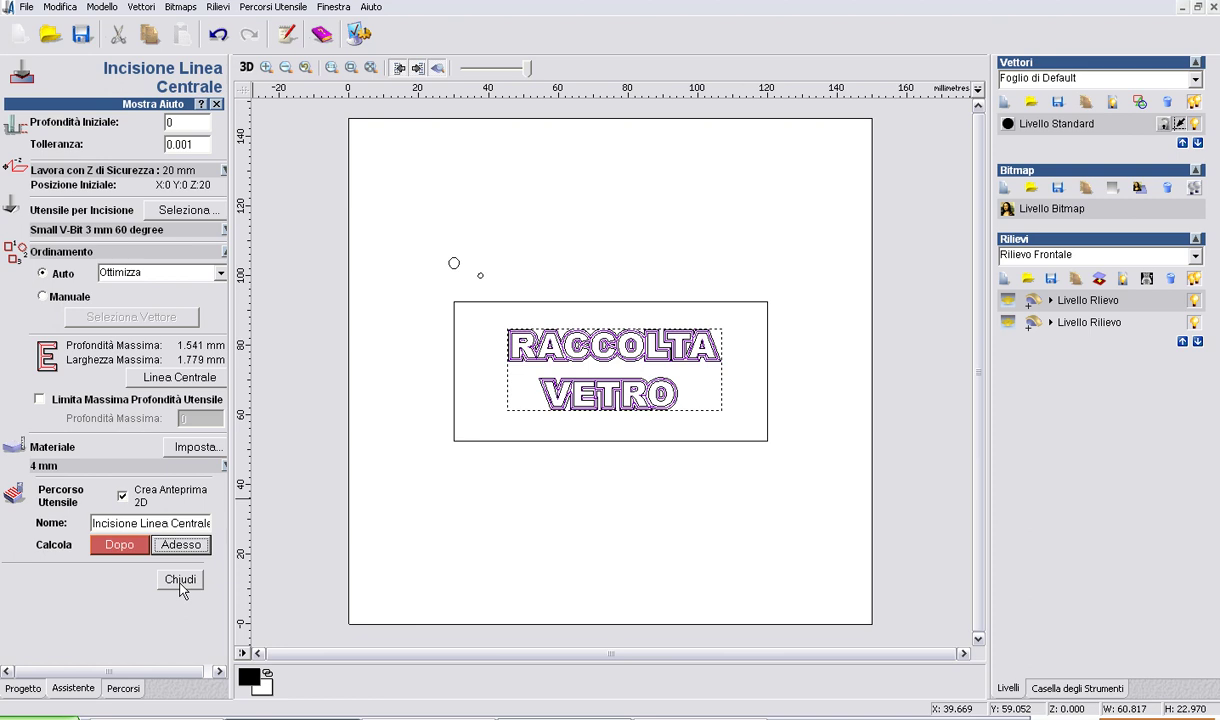
Close the centreline engraving form and review the End Mill and pocketing toolpaths in 3D.
click(180, 582)
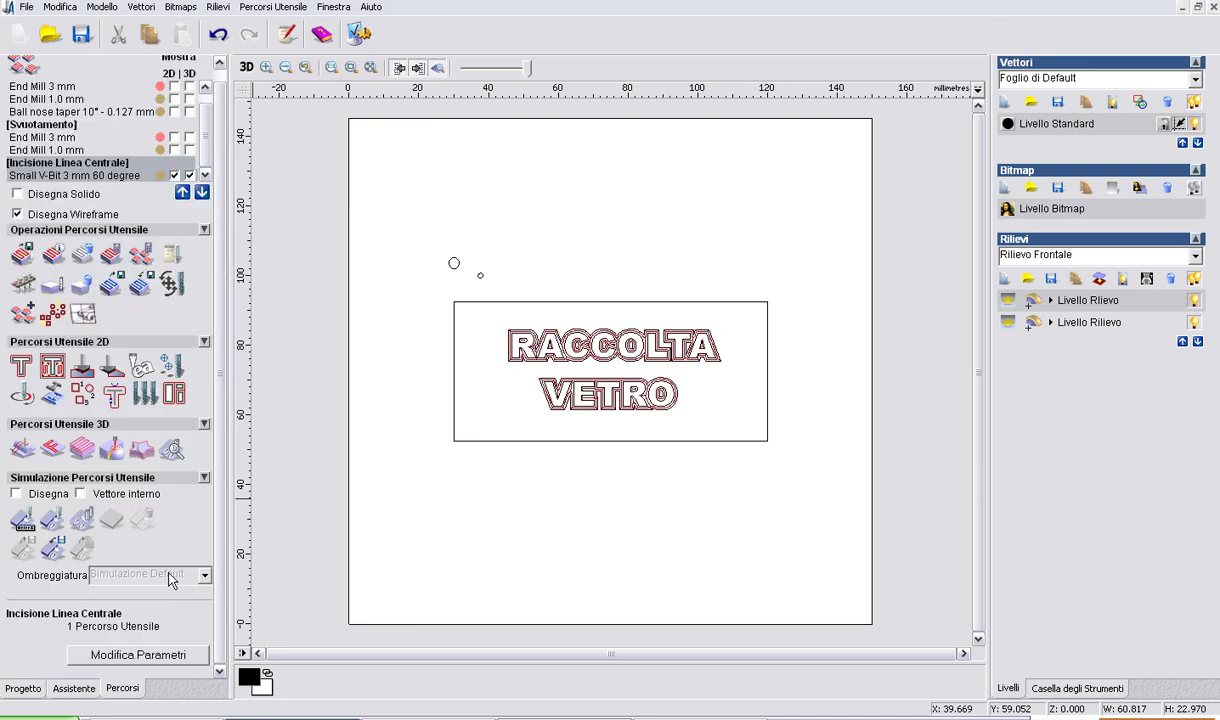
drag(330, 455, 288, 424)
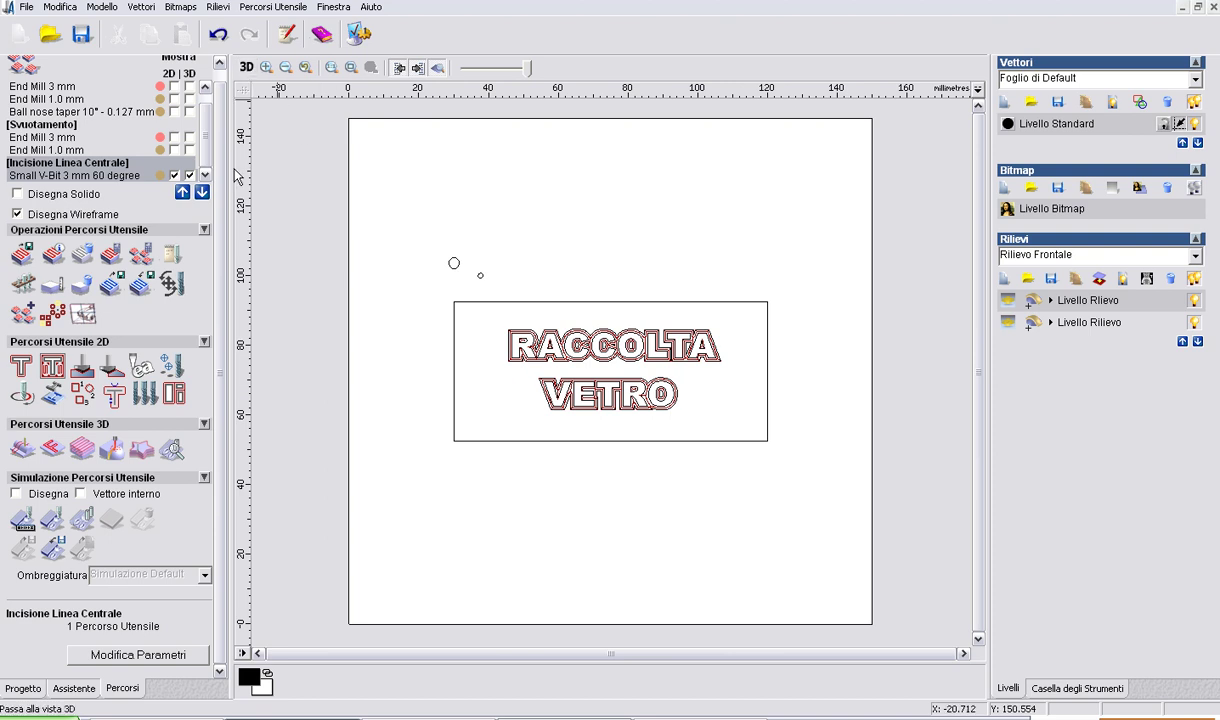
click(62, 87)
click(245, 68)
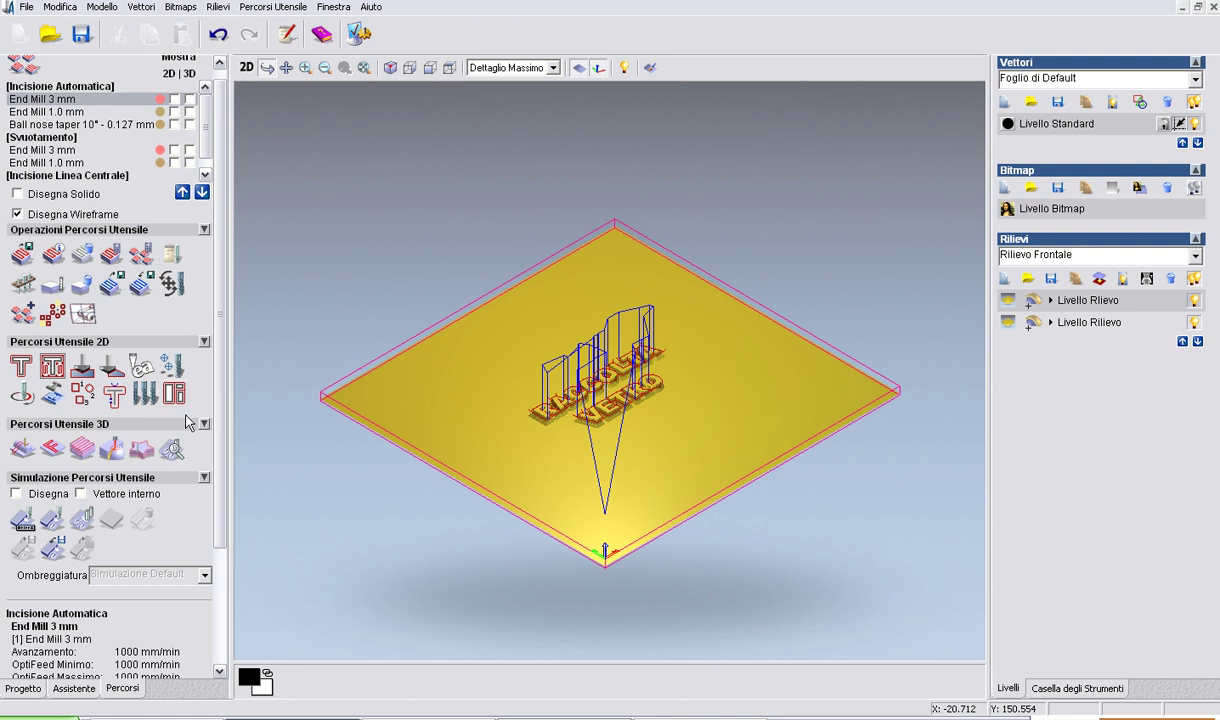
click(45, 141)
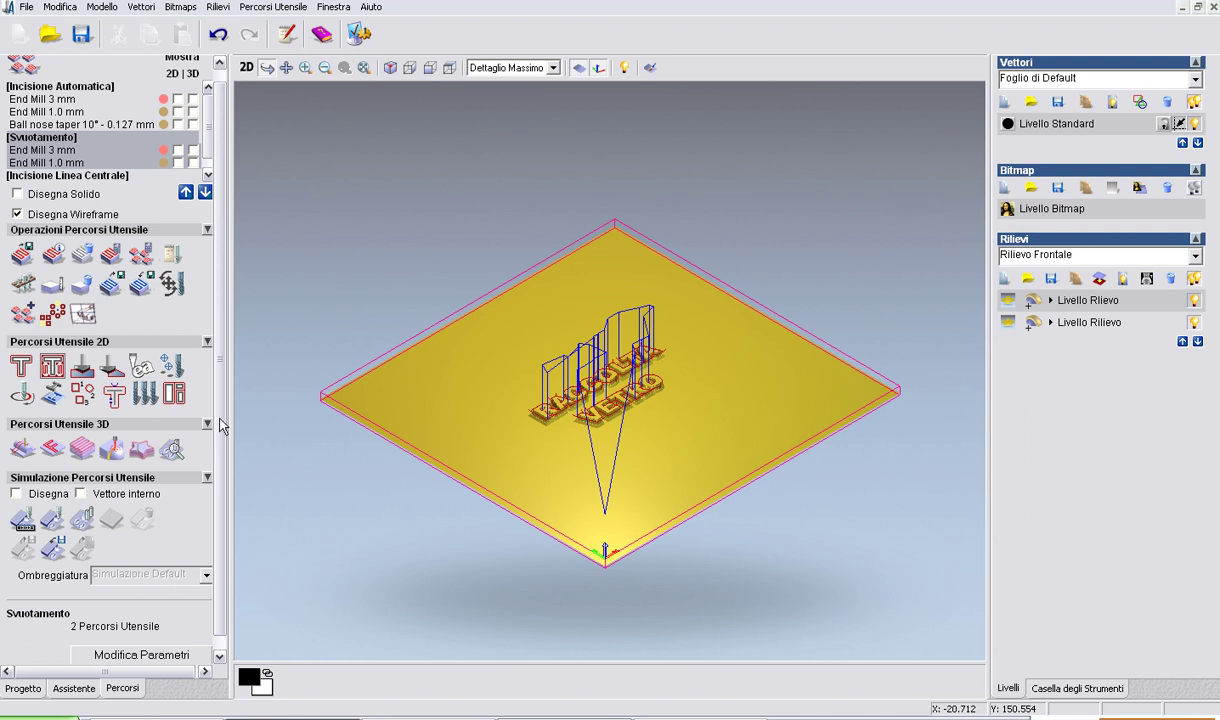
click(245, 73)
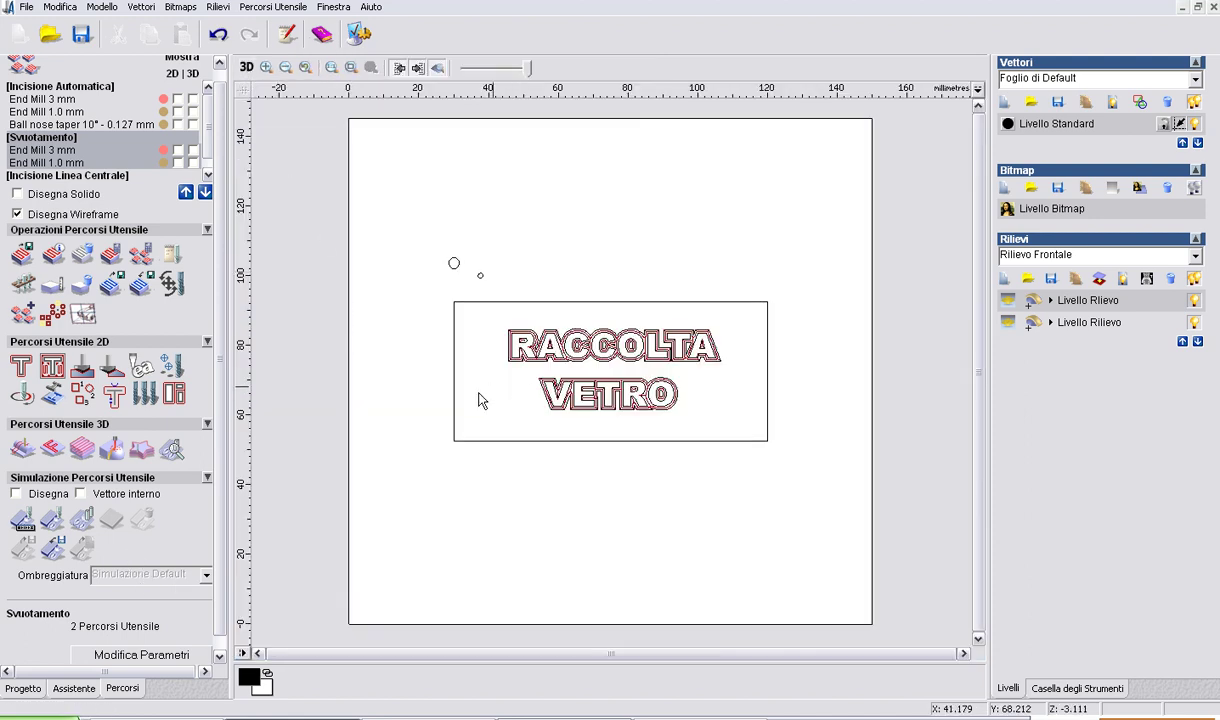
scroll(476, 402, up, 3)
scroll(476, 402, down, 3)
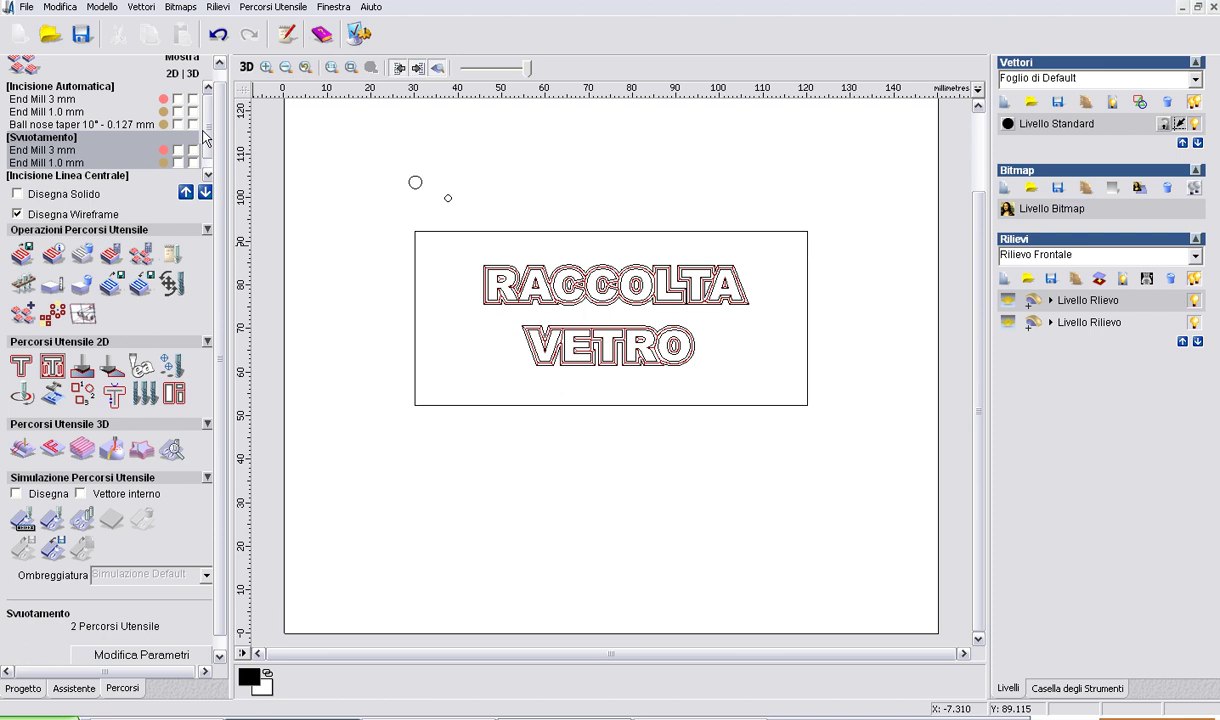
Hide the V-bit 2D preview, select the plate border and lettering, and view them in 3D.
click(177, 175)
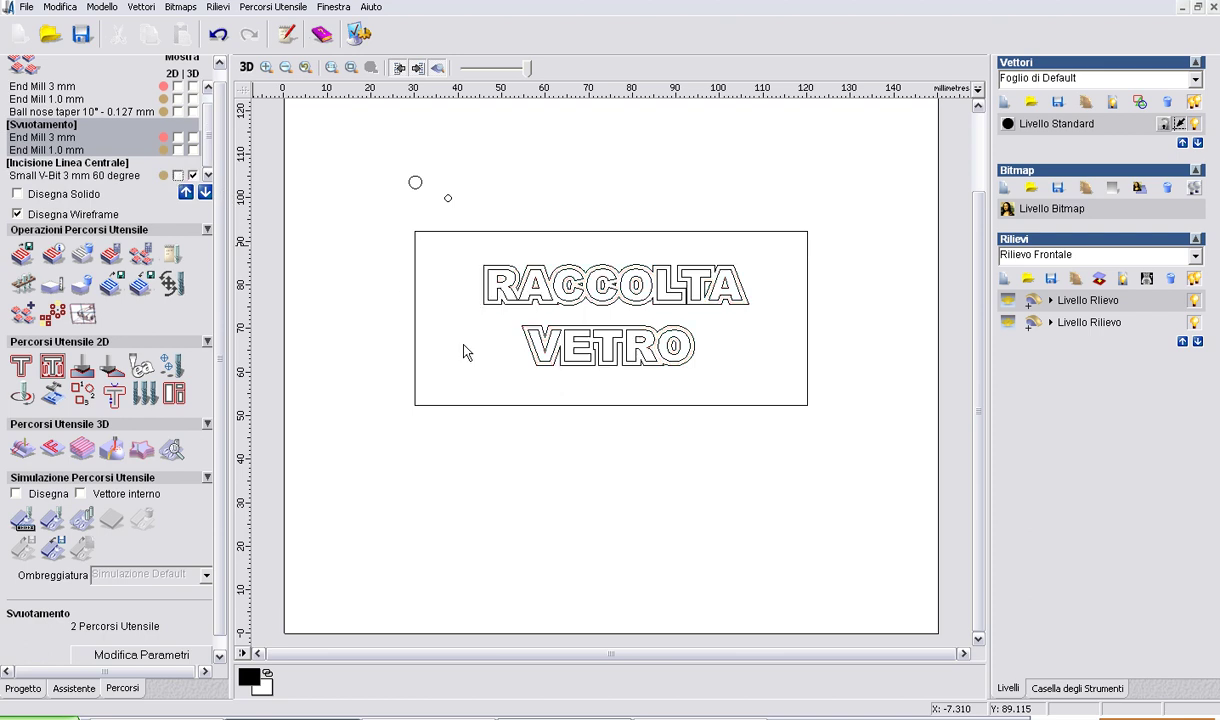
click(416, 232)
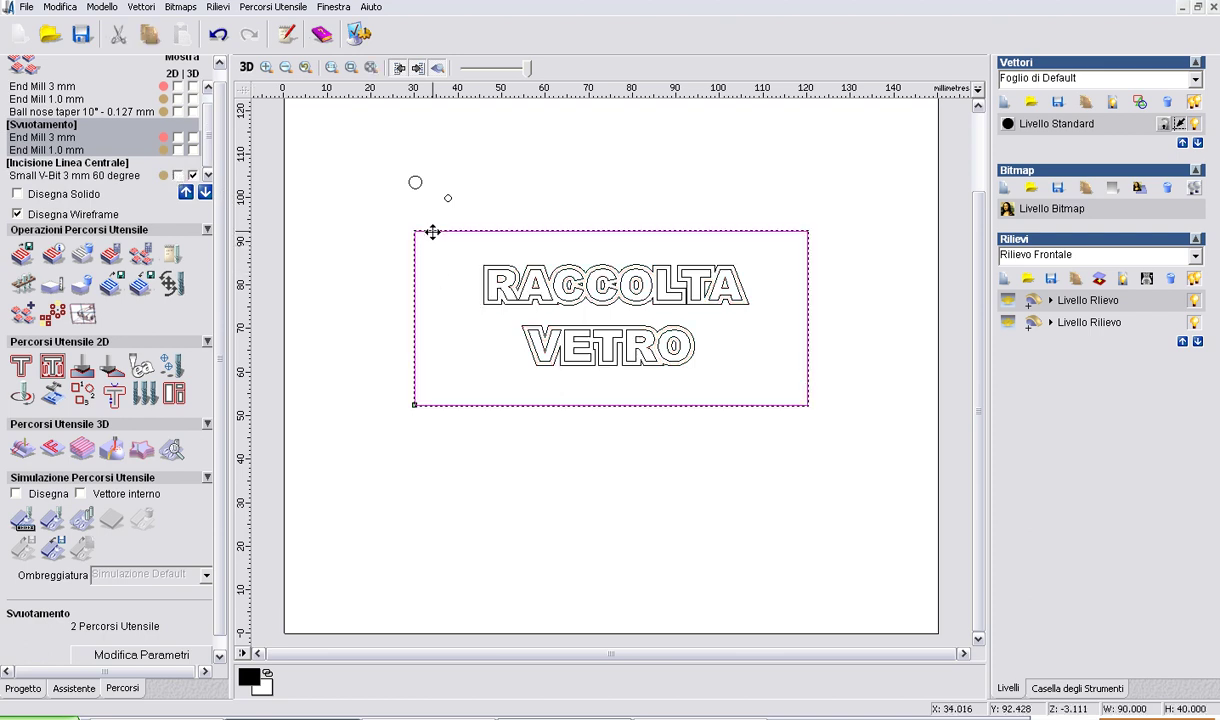
shift+click(499, 304)
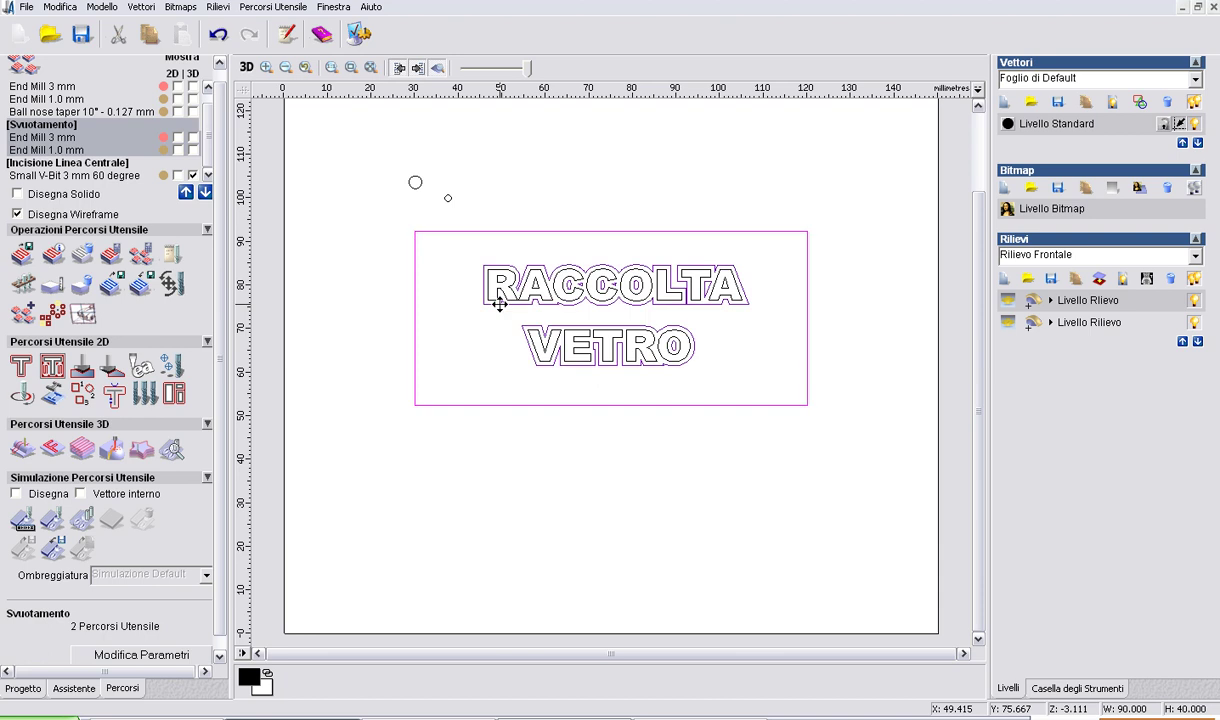
click(246, 67)
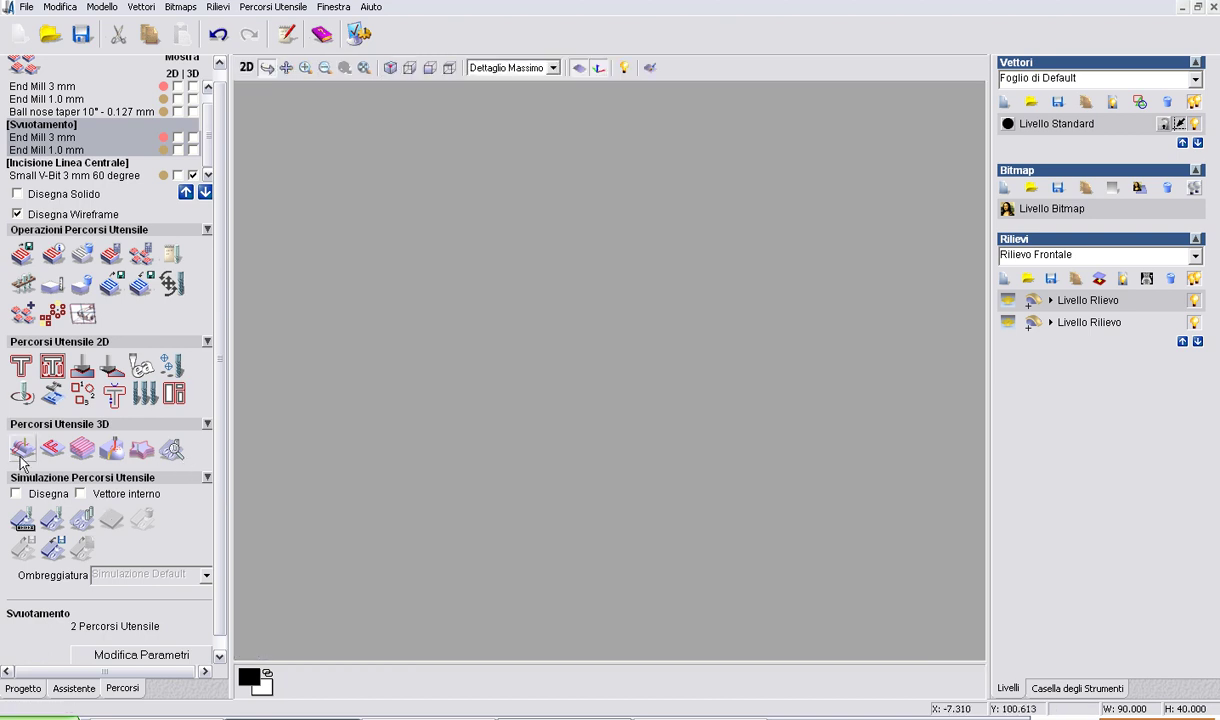
Simulate the pocketing toolpaths on the defined block.
click(54, 512)
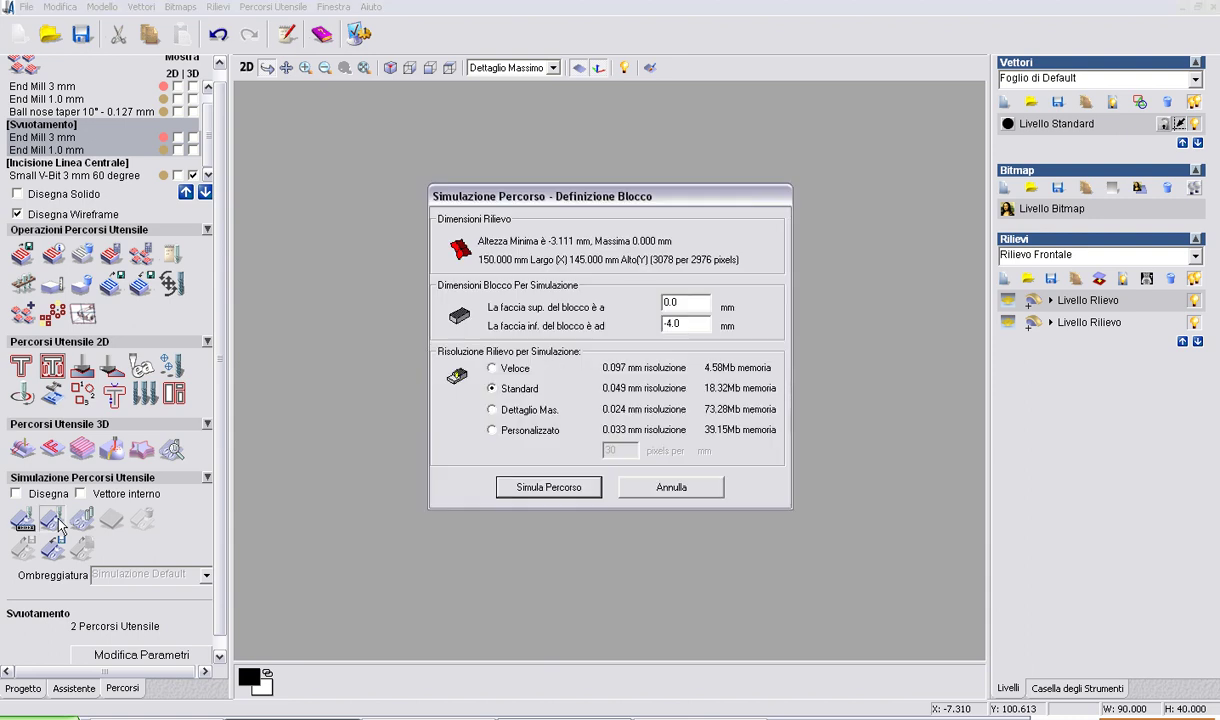
click(537, 485)
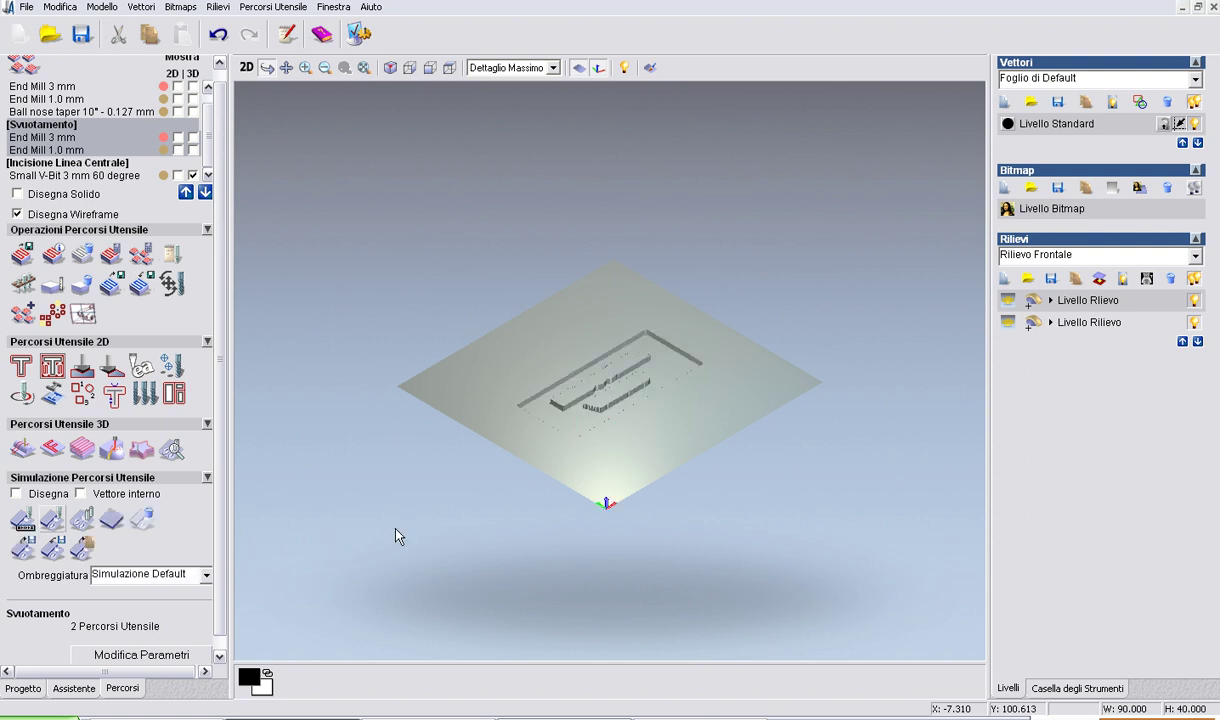
scroll(593, 509, up, 3)
scroll(593, 511, up, 3)
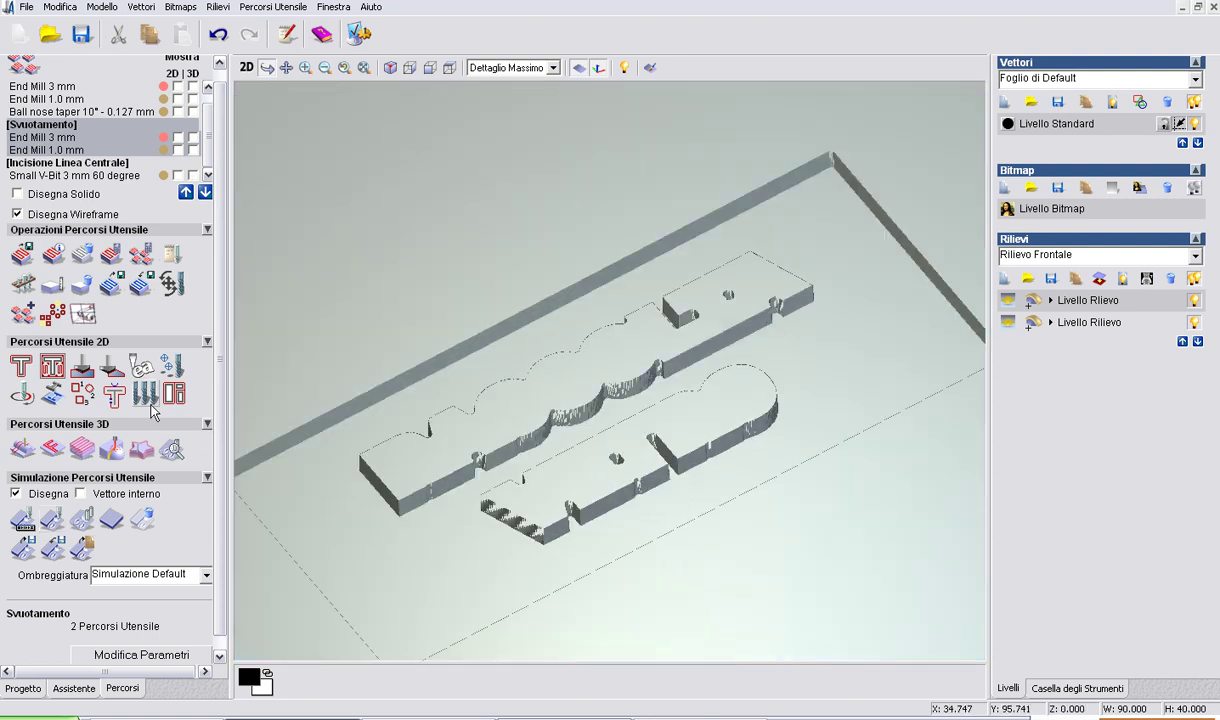
Simulate the Incisione Linea Centrale V-bit engraving and orbit to a frontal view.
click(48, 162)
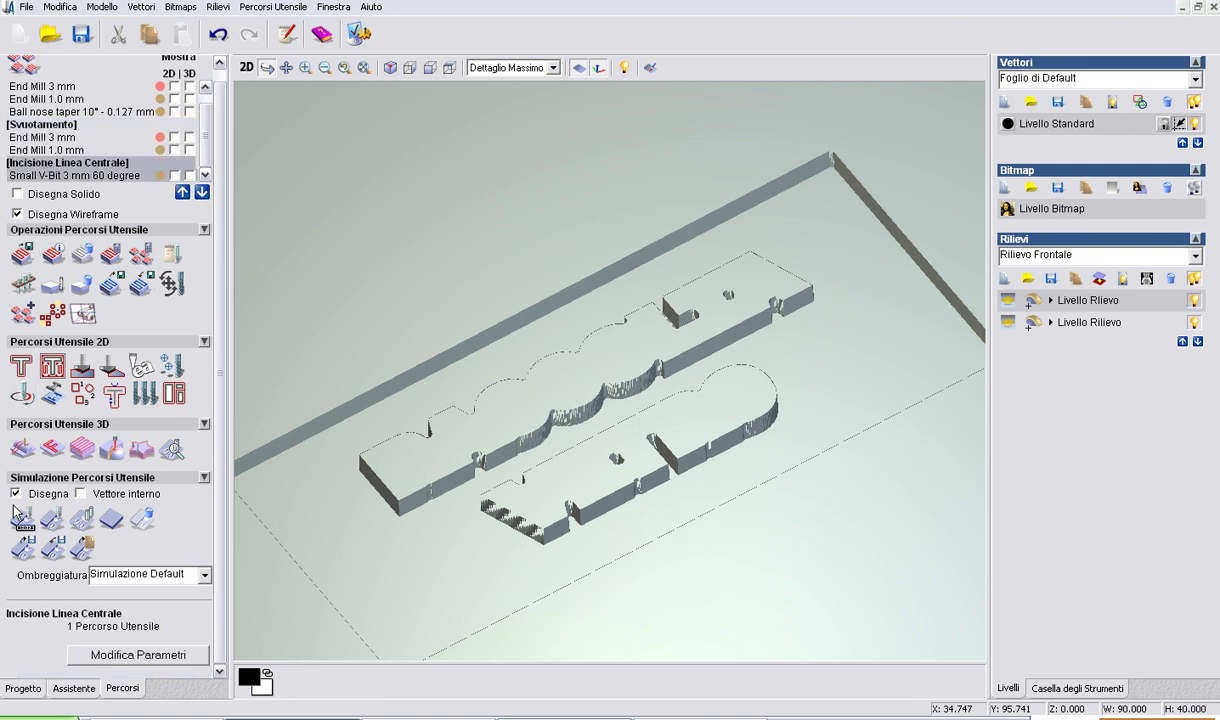
click(52, 518)
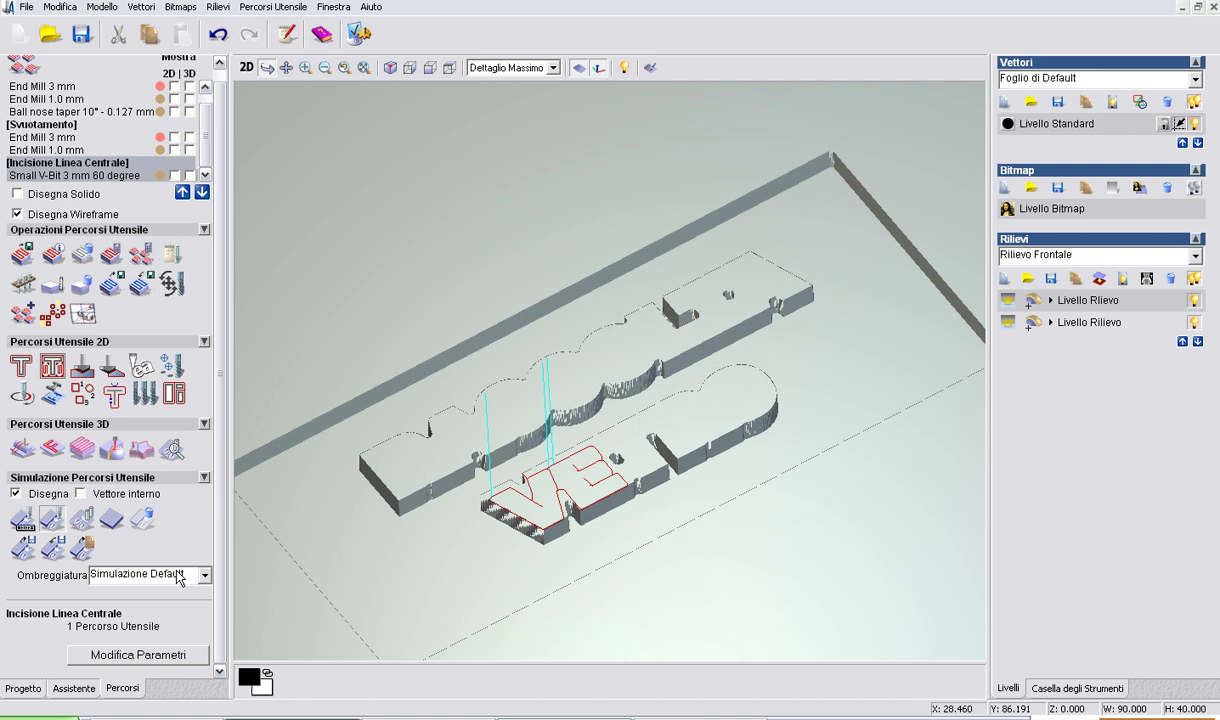
drag(548, 630, 486, 650)
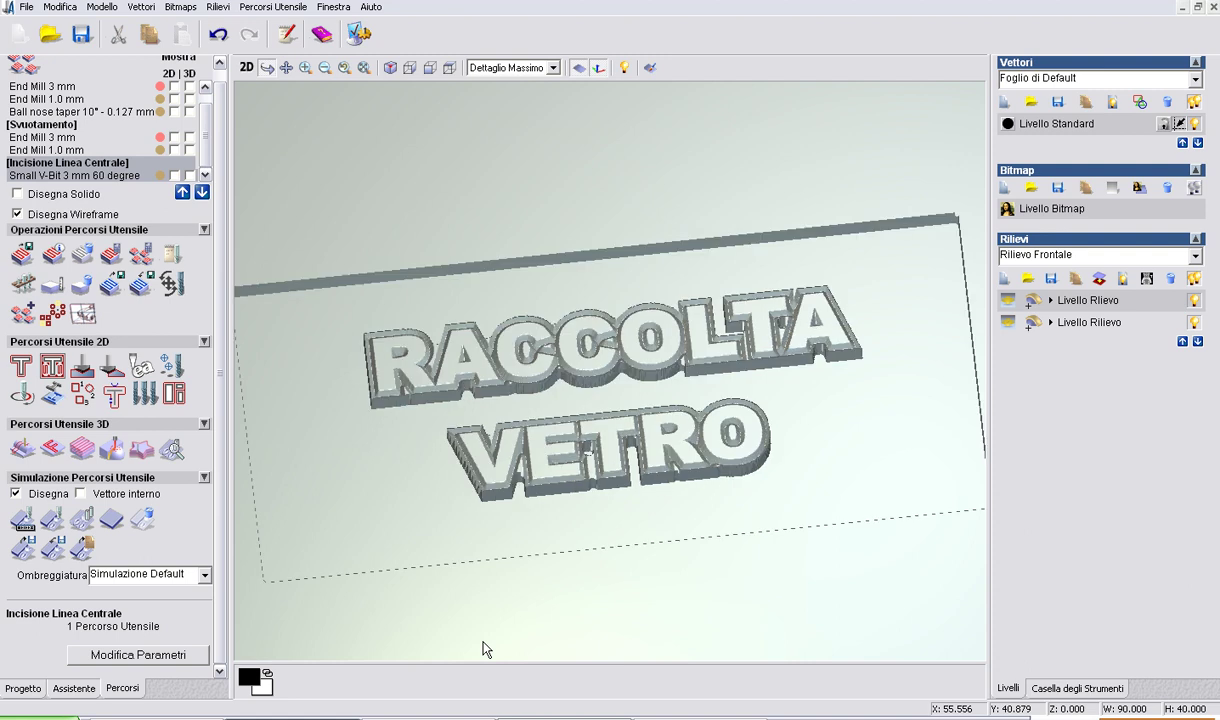
Zoom and orbit around the engraved RACCOLTA VETRO lettering, then go back to the 2D view.
scroll(485, 650, up, 1)
scroll(485, 648, up, 3)
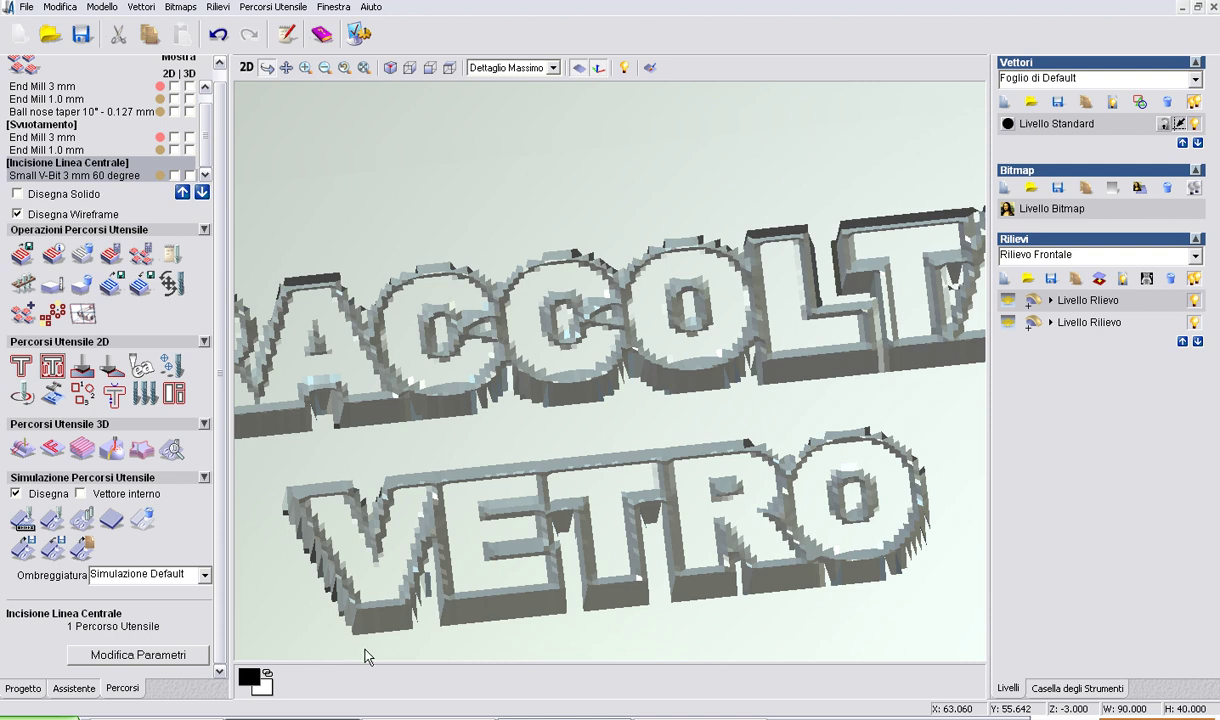
drag(363, 653, 391, 616)
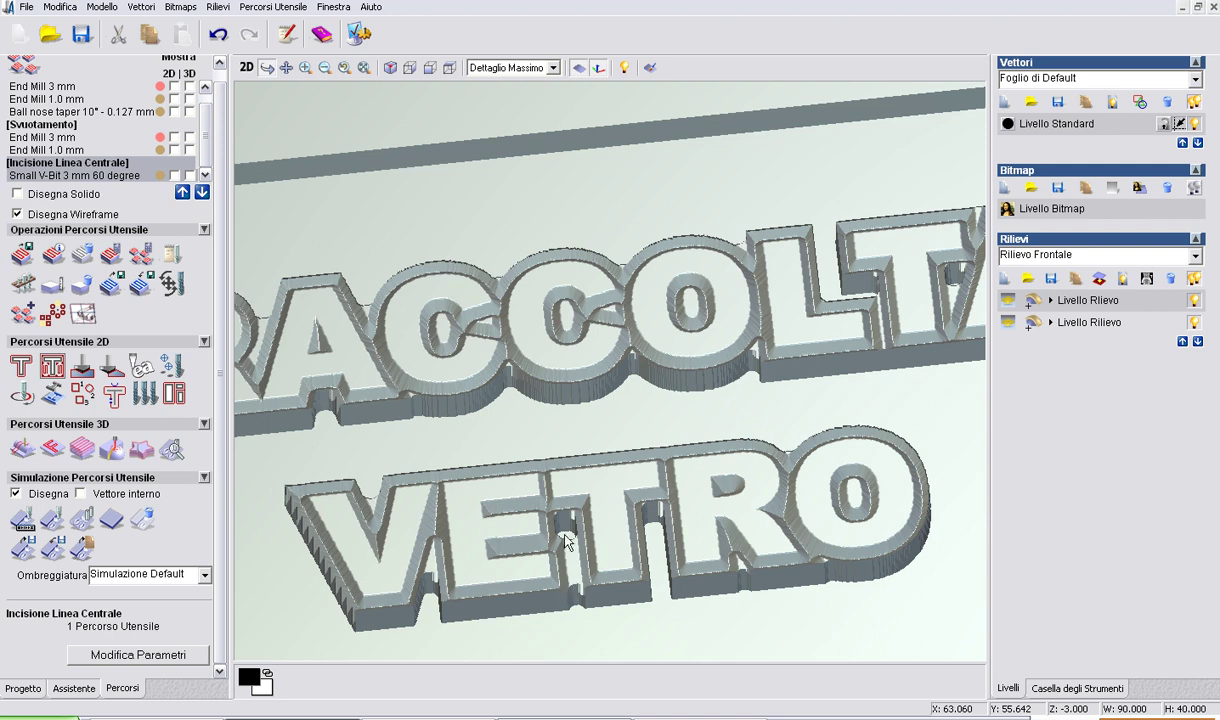
drag(585, 545, 613, 622)
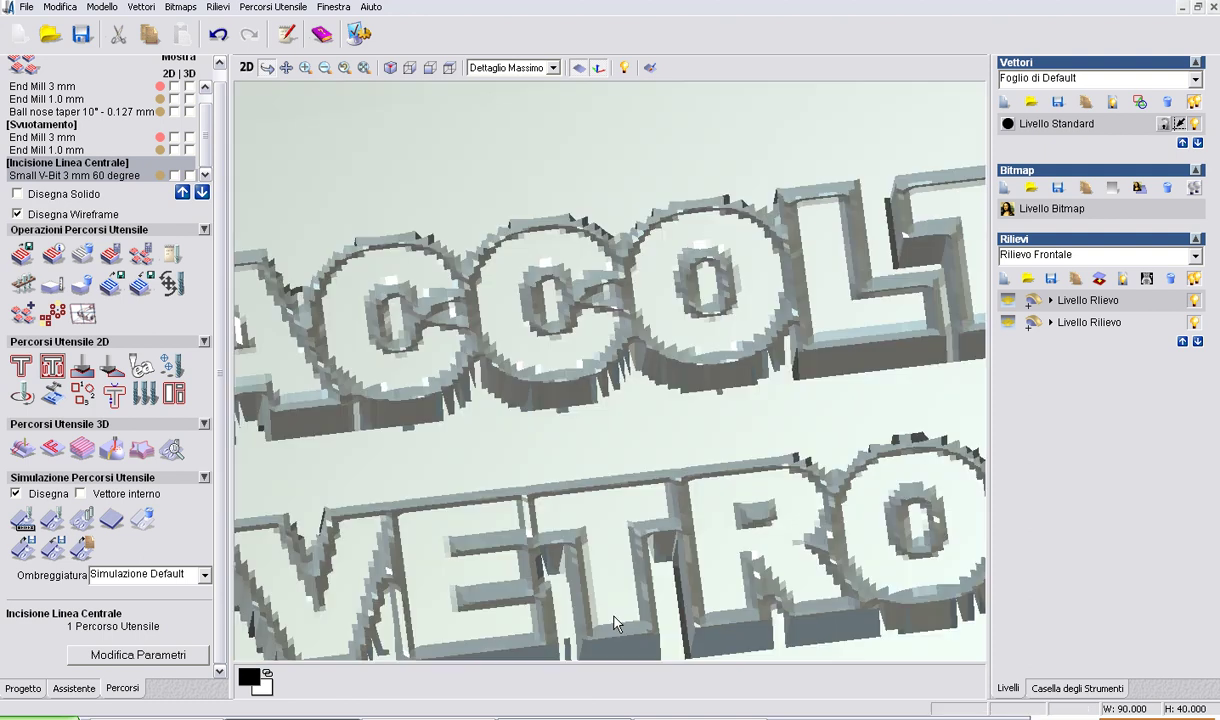
scroll(615, 636, up, 3)
mouse_move(535, 558)
mouse_down()
mouse_move(692, 457)
mouse_move(697, 436)
mouse_up()
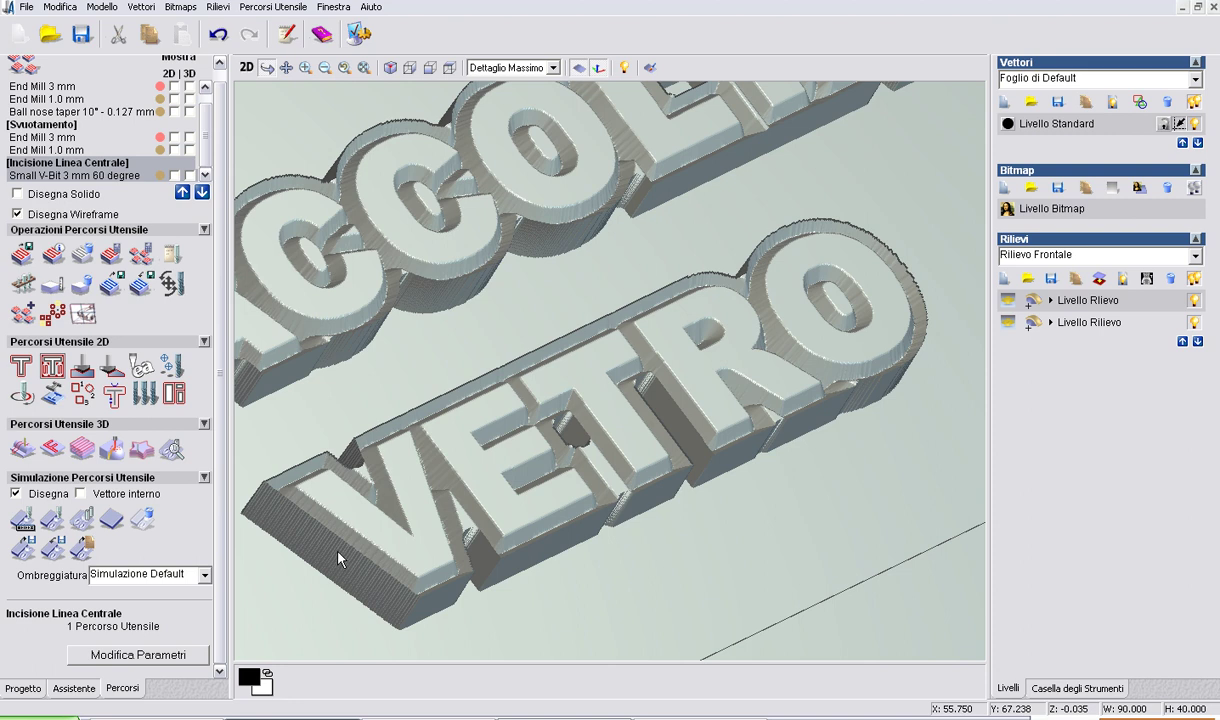
scroll(381, 600, up, 2)
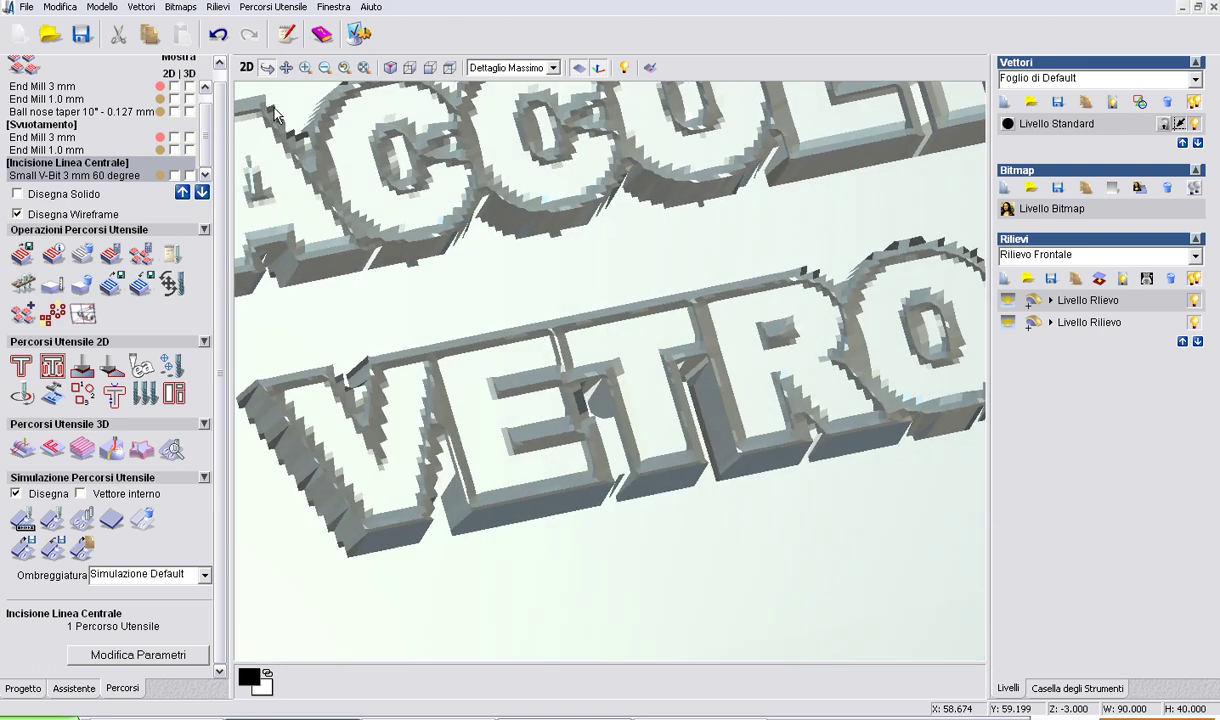
click(244, 67)
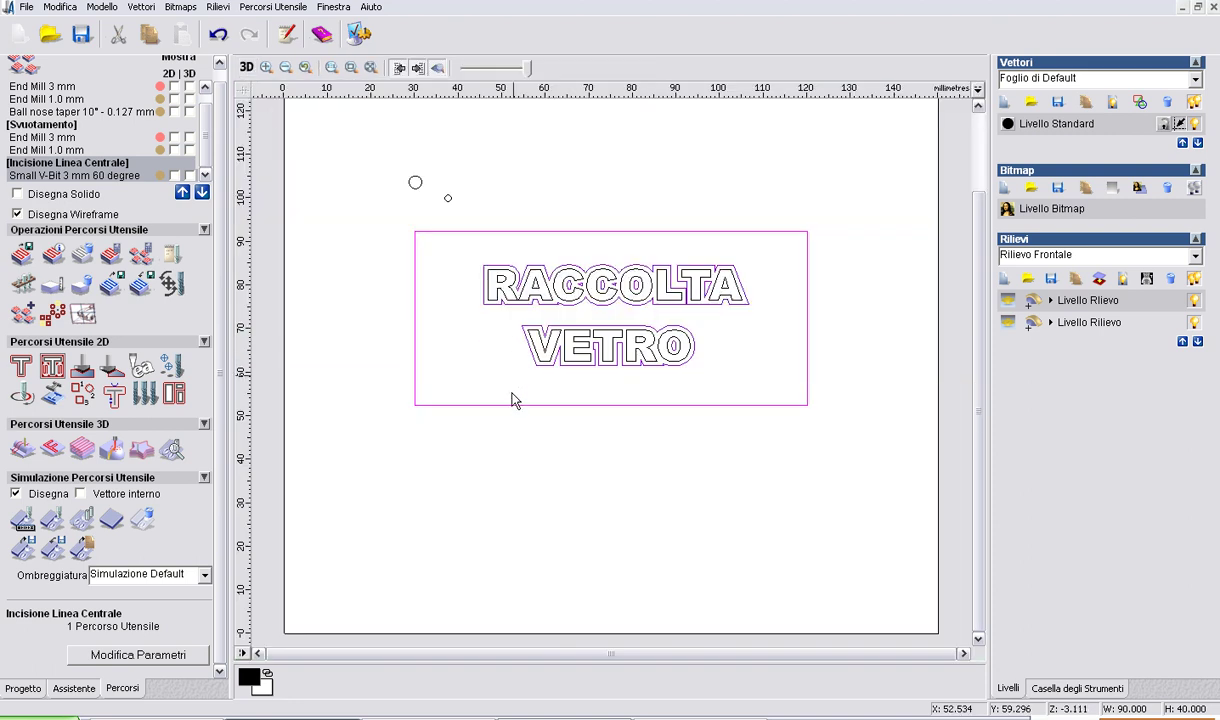
Copy the purple offset outlines around the lettering.
scroll(512, 400, up, 5)
drag(550, 652, 741, 663)
drag(978, 470, 986, 403)
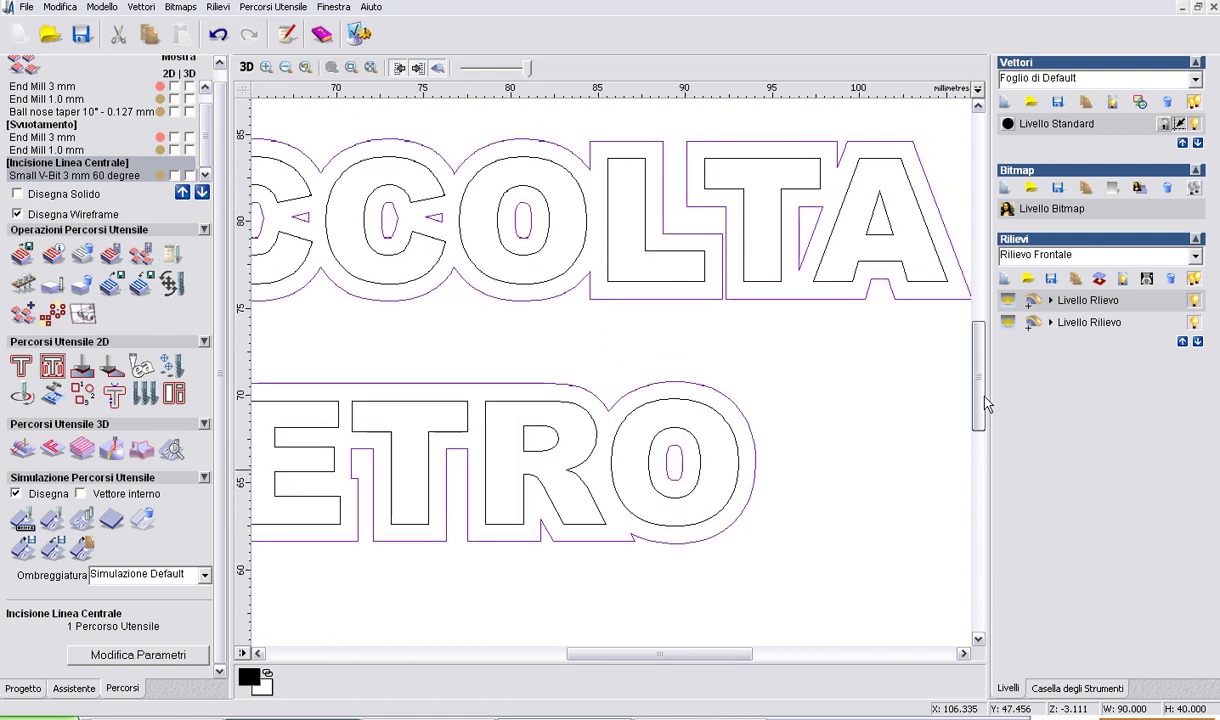
mouse_move(646, 655)
mouse_down()
mouse_move(560, 660)
mouse_move(573, 660)
mouse_up()
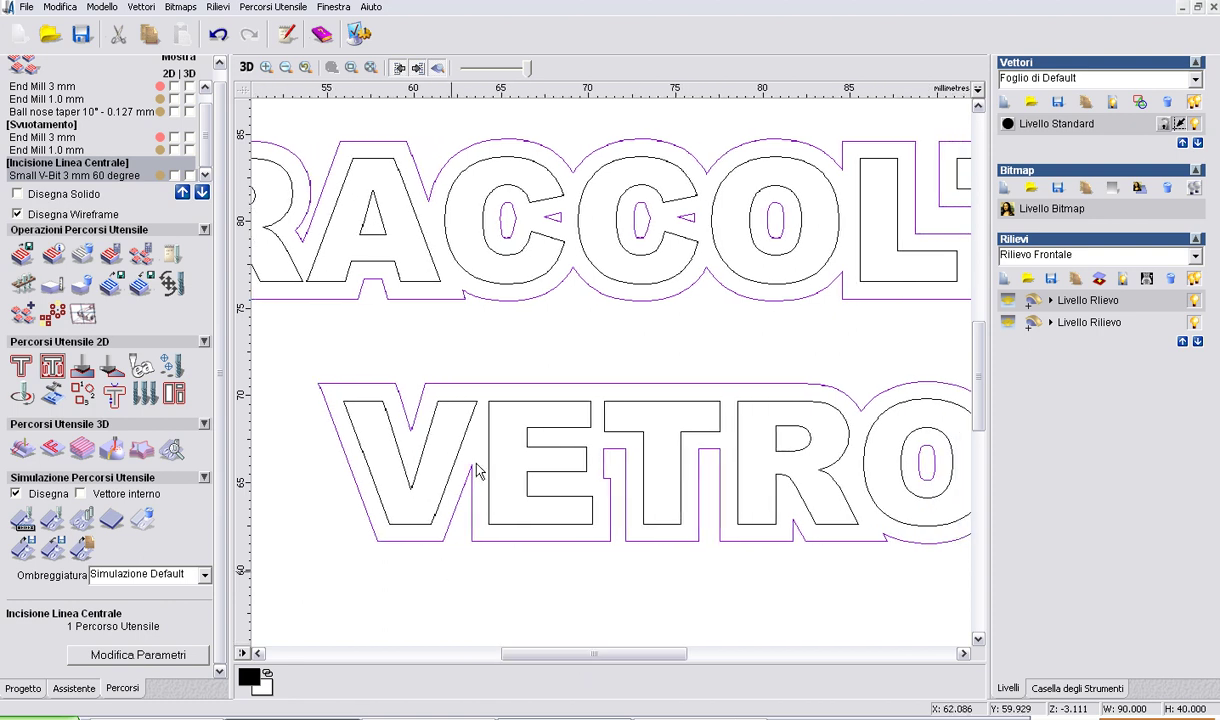
right_click(480, 316)
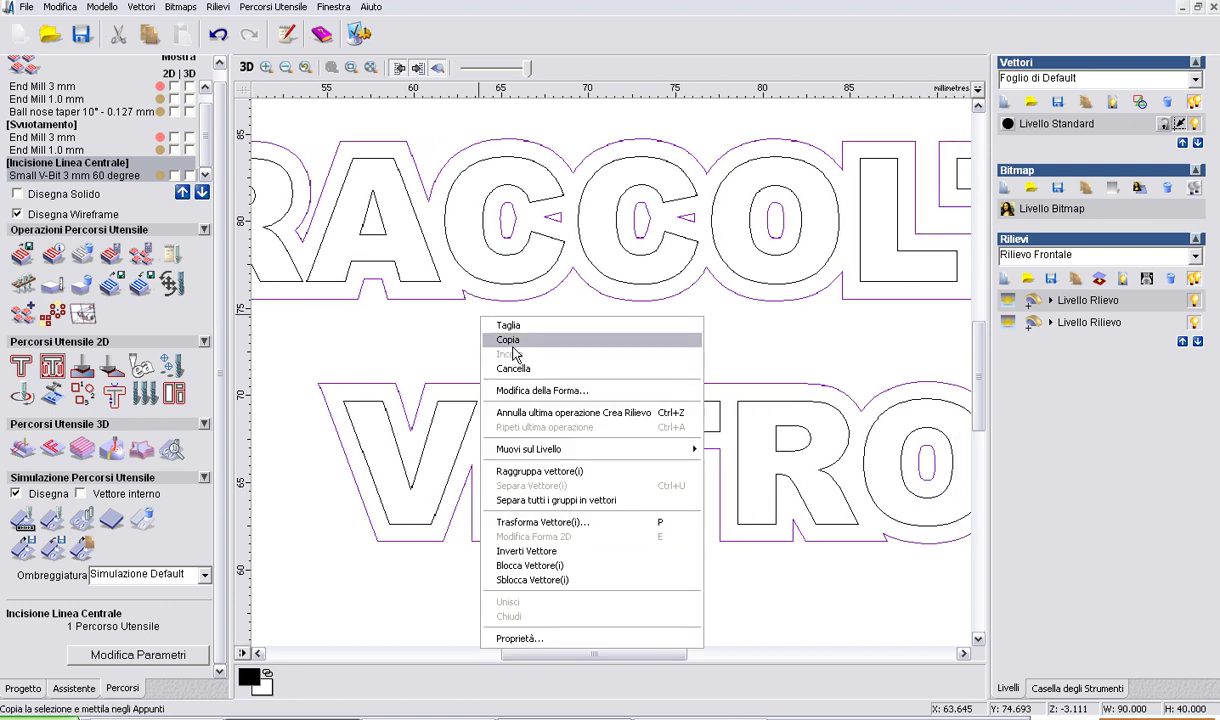
click(512, 343)
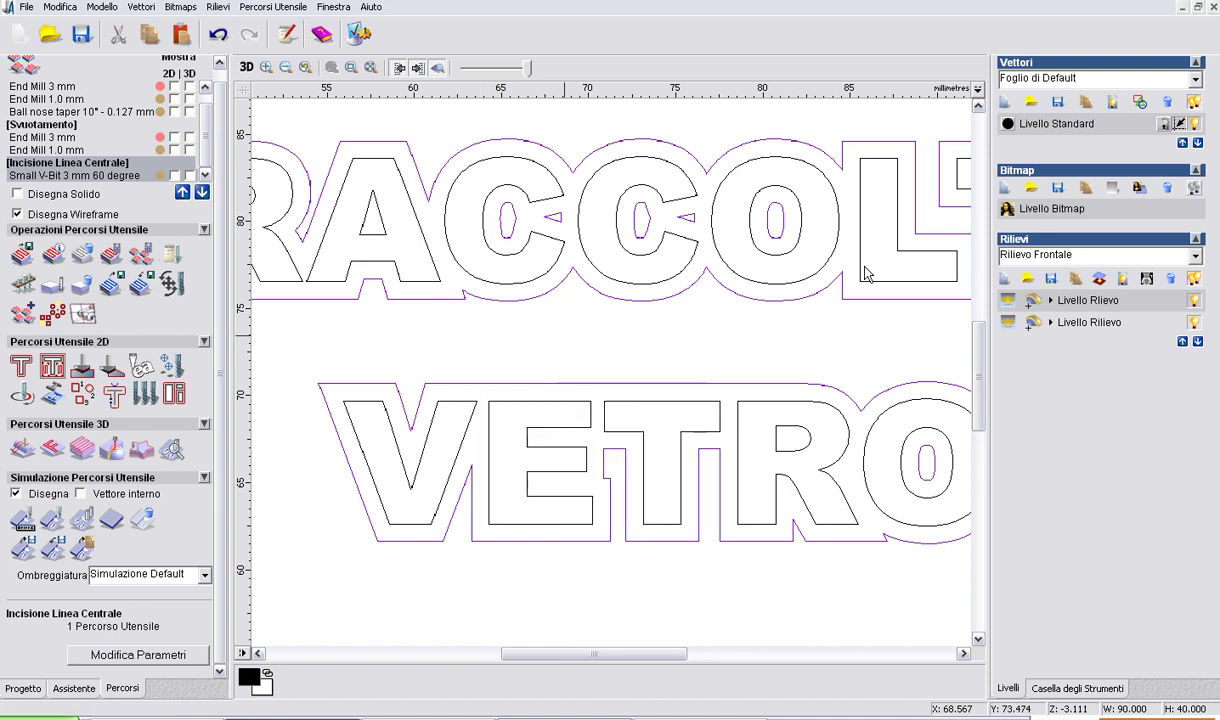
Add a new vector layer and paste the copied outlines onto it.
click(1004, 101)
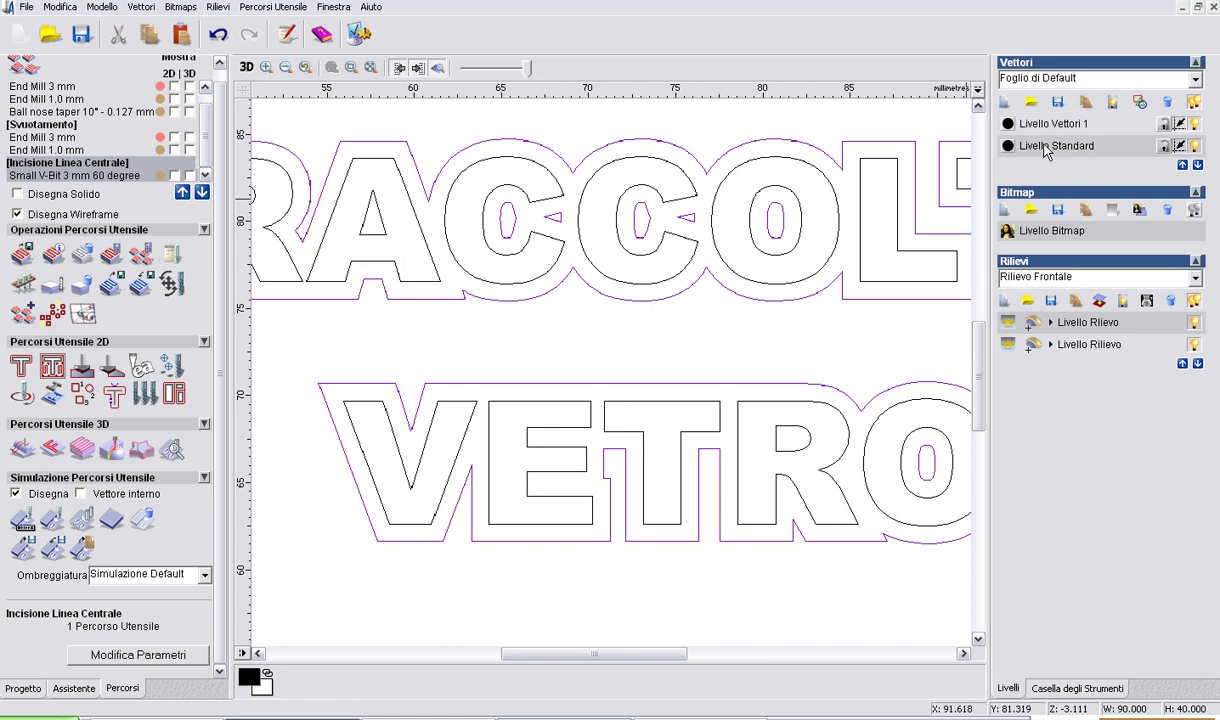
click(1196, 148)
right_click(842, 229)
click(866, 264)
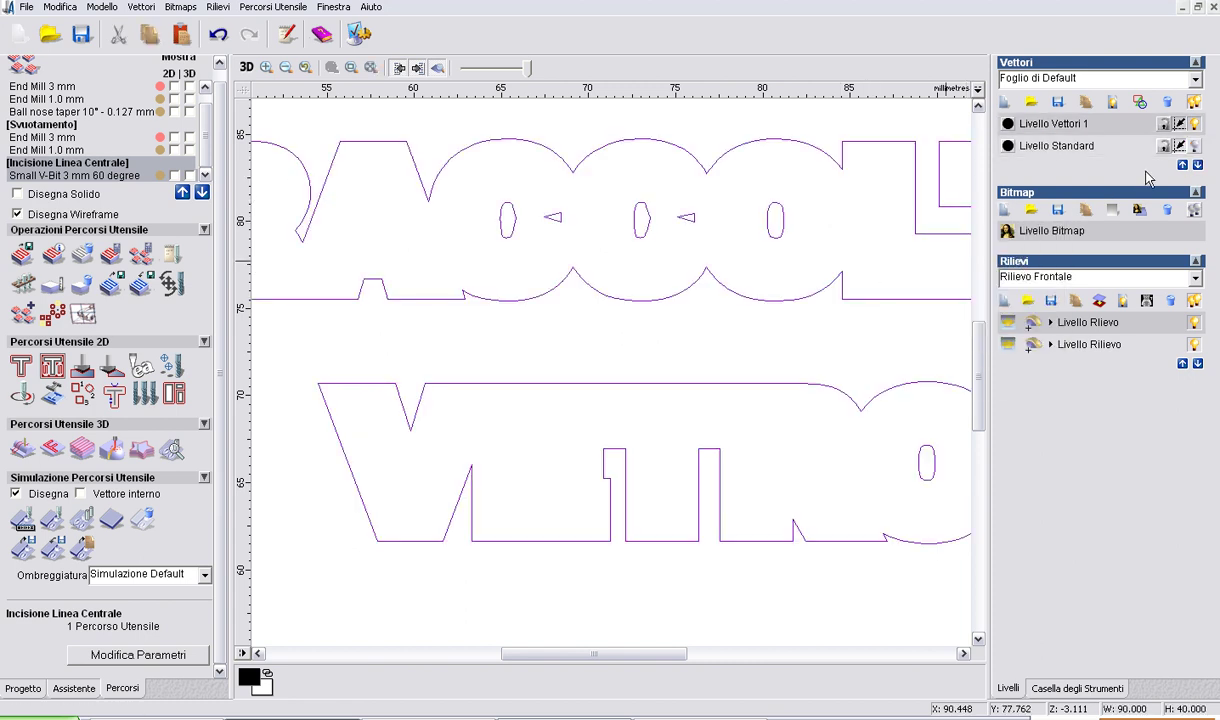
click(1195, 146)
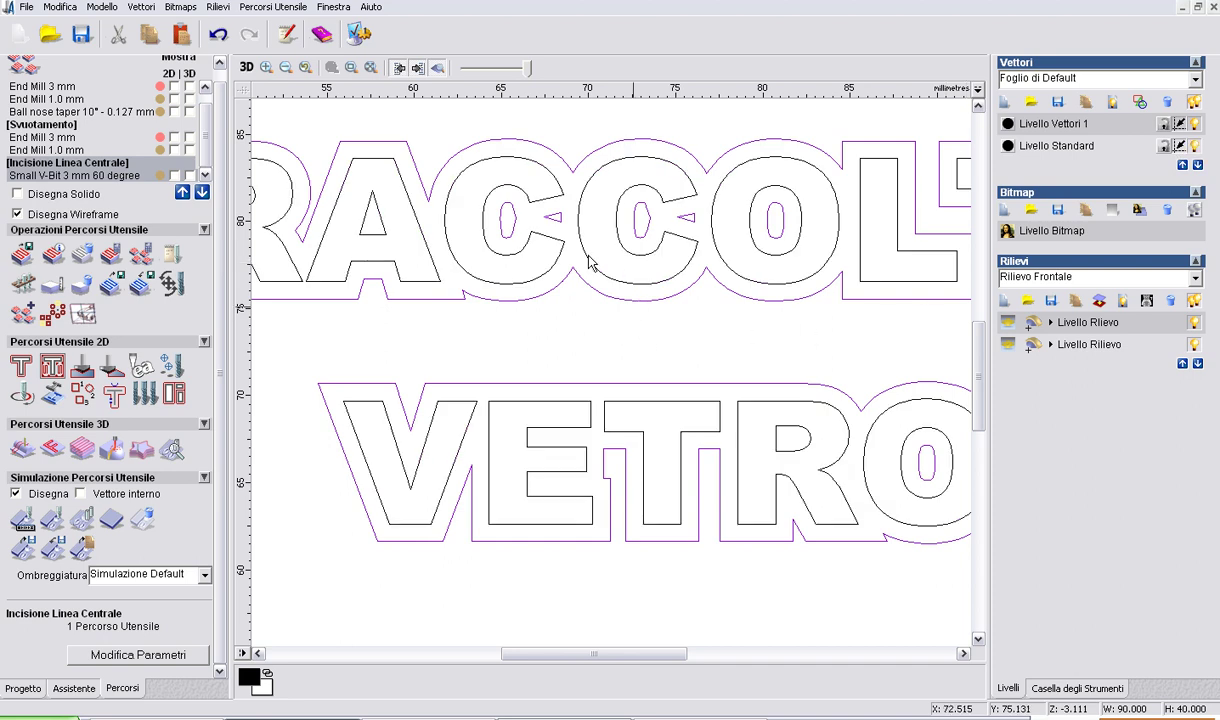
Make Livello Vettori 1 the working layer and split the pasted outlines into separate vectors.
right_click(485, 215)
click(1075, 125)
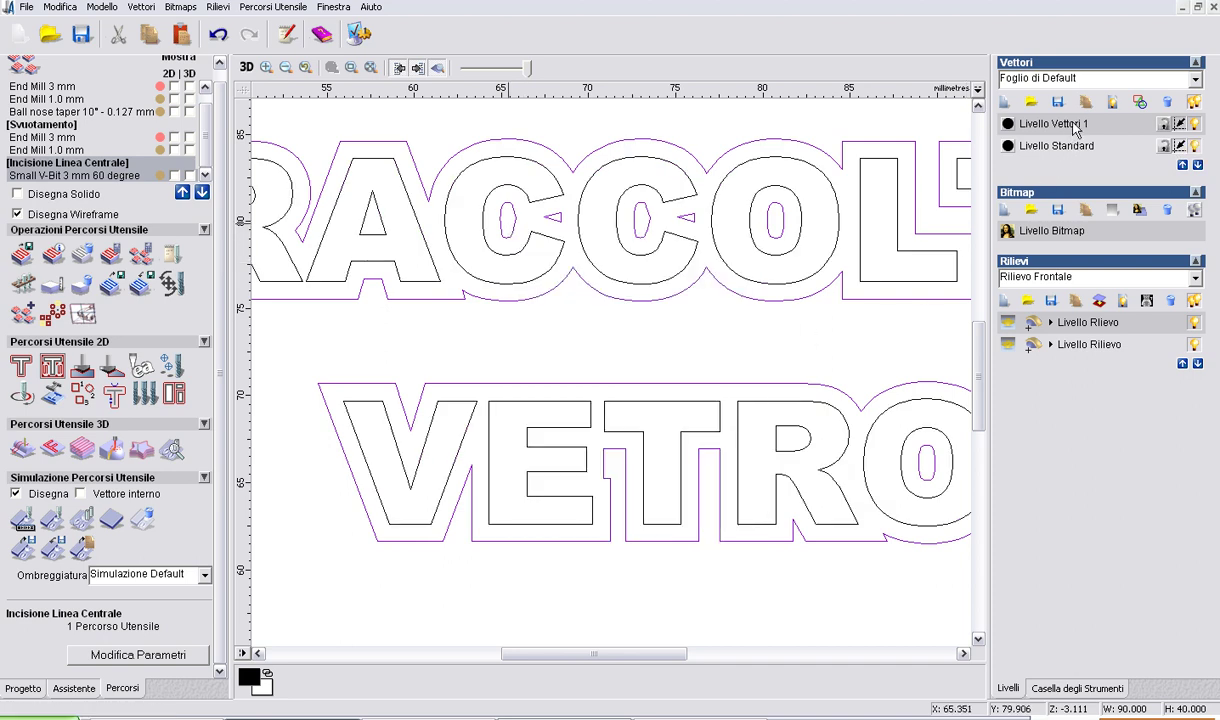
click(1195, 146)
right_click(830, 158)
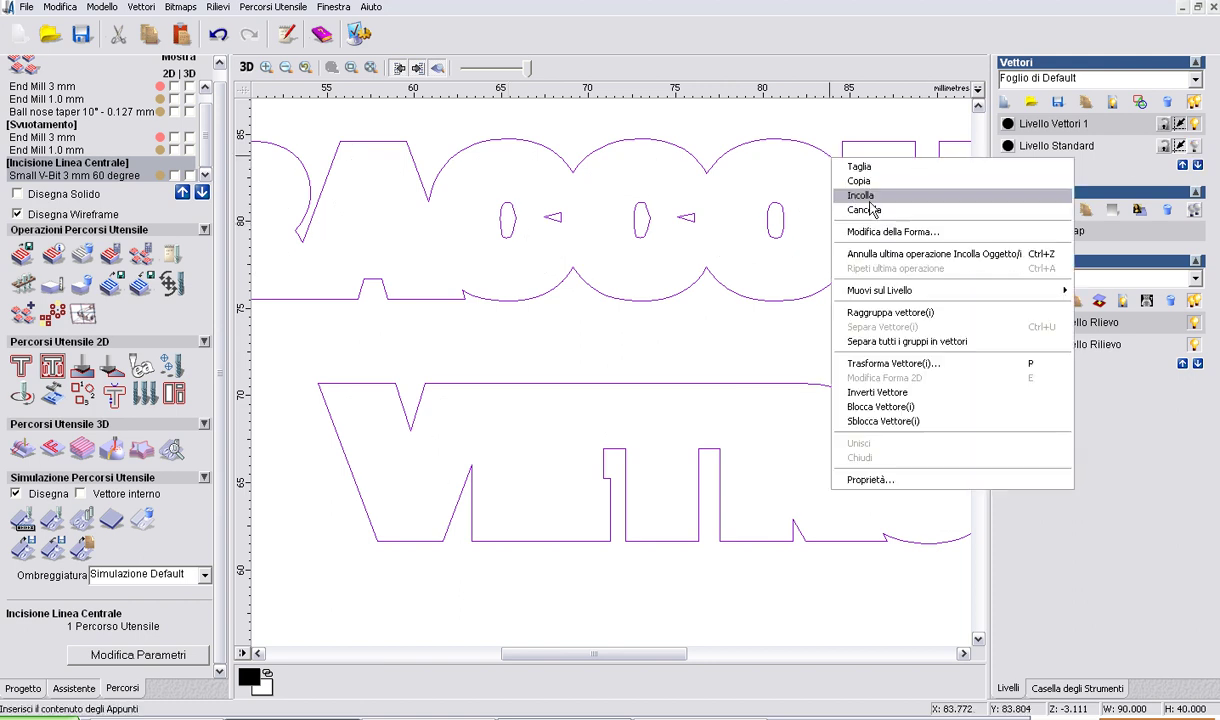
click(903, 341)
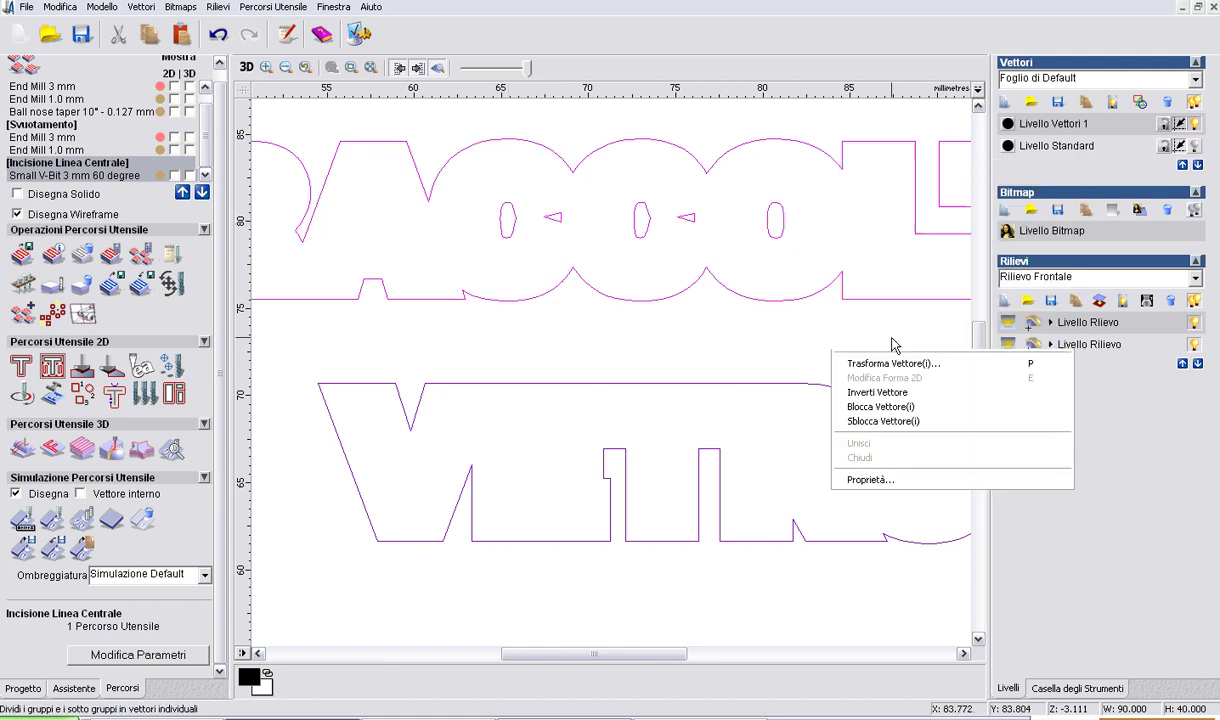
click(1195, 146)
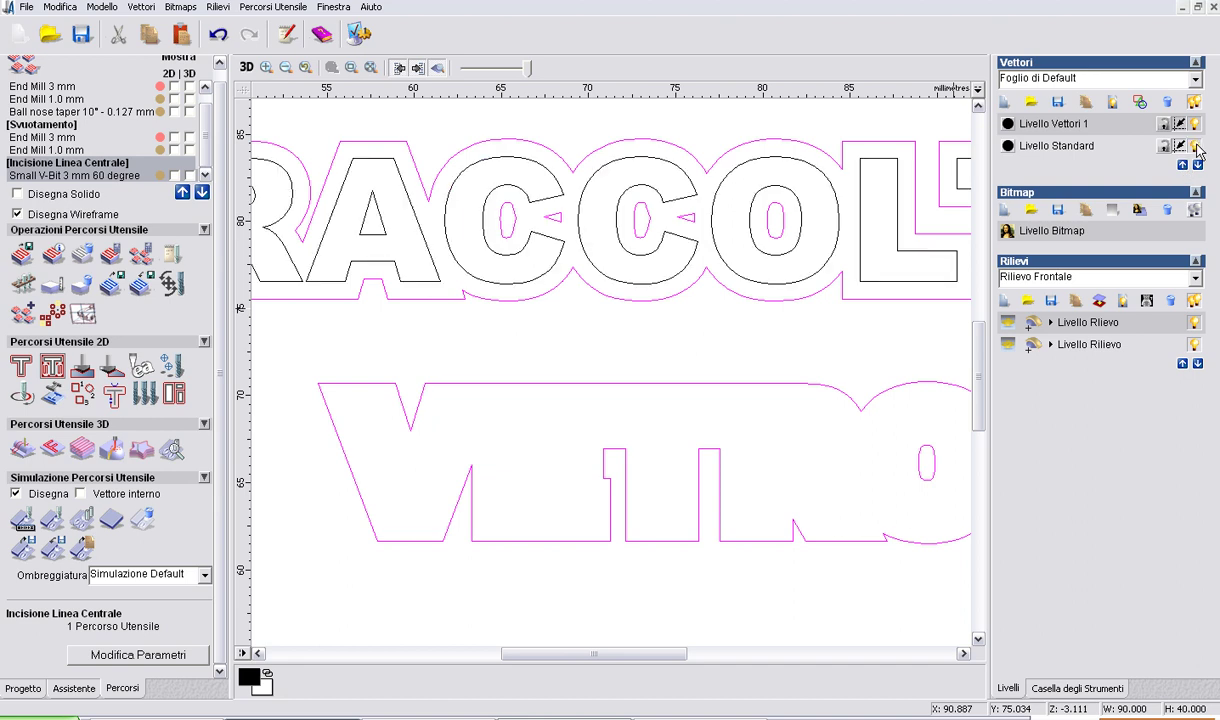
scroll(868, 382, down, 3)
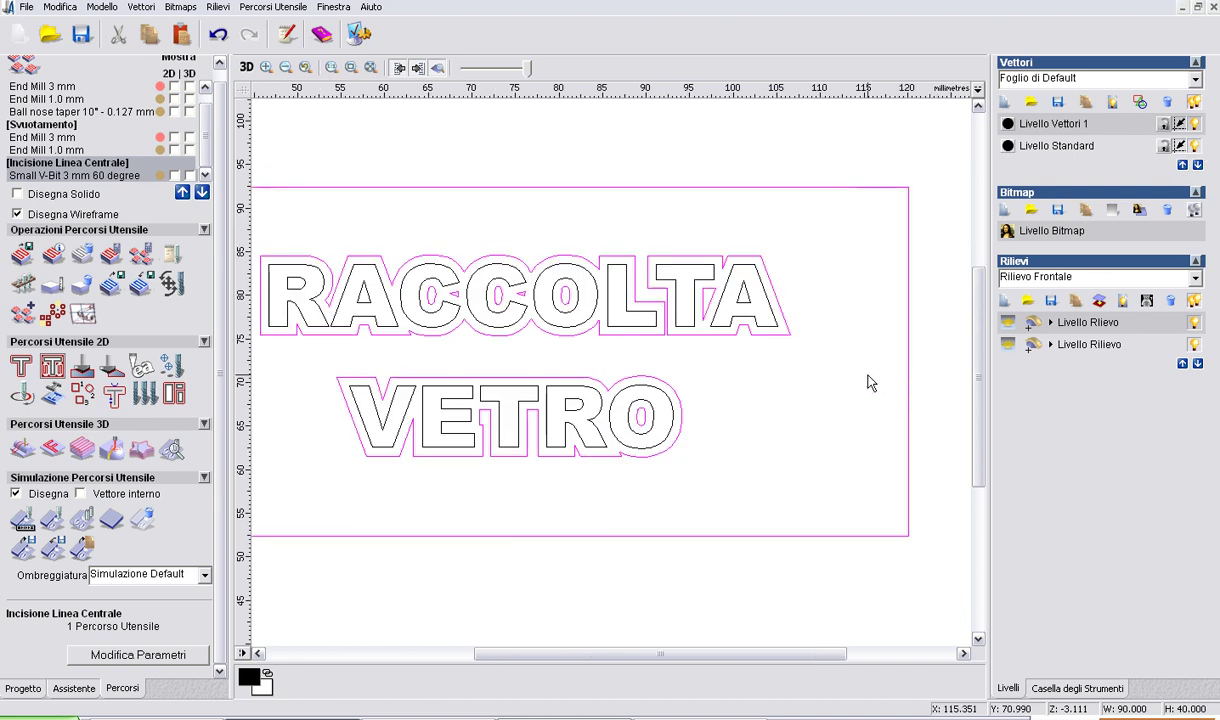
Delete the small shape inside VETRO's O and select the RACCOLTA and VETRO outlines.
drag(648, 654, 597, 655)
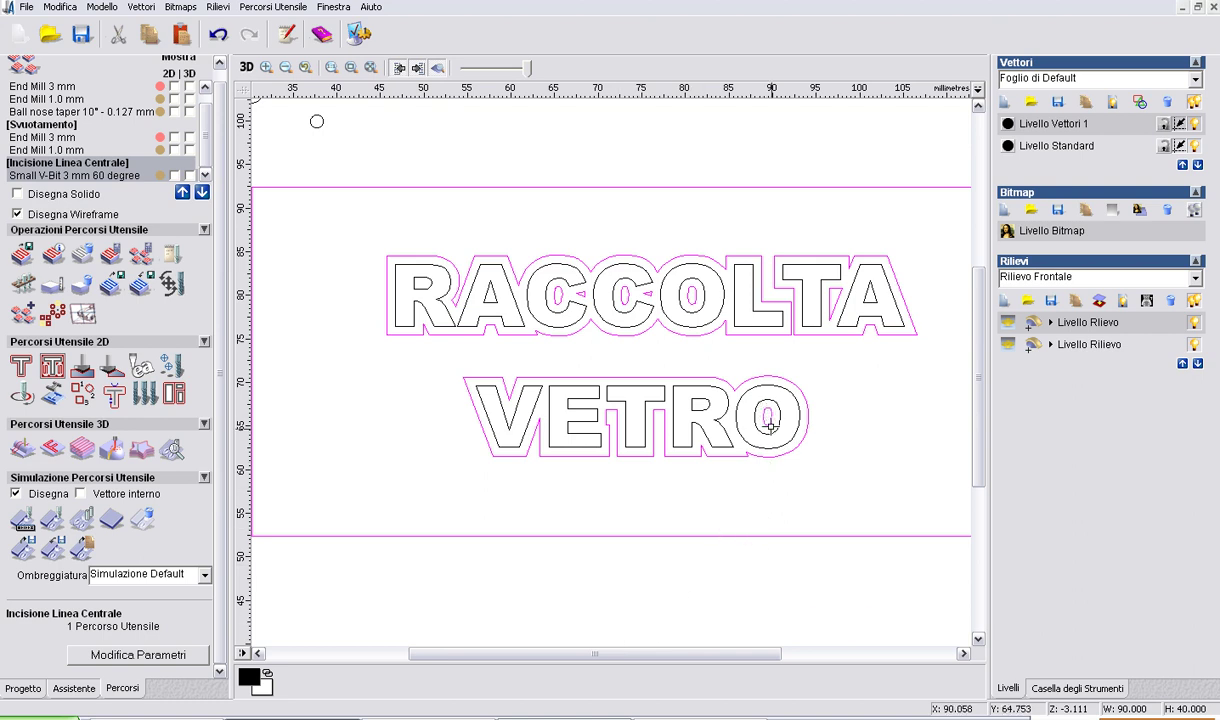
click(850, 482)
click(765, 418)
key(Delete)
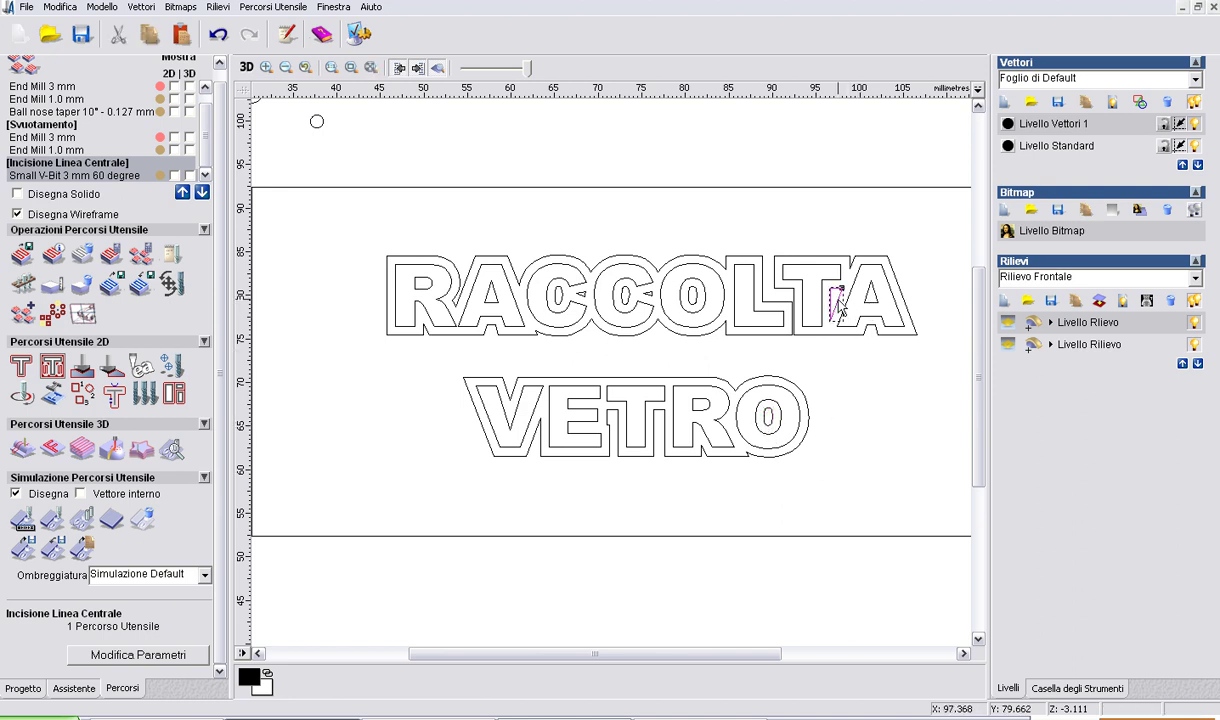
click(694, 288)
key(Escape)
click(695, 298)
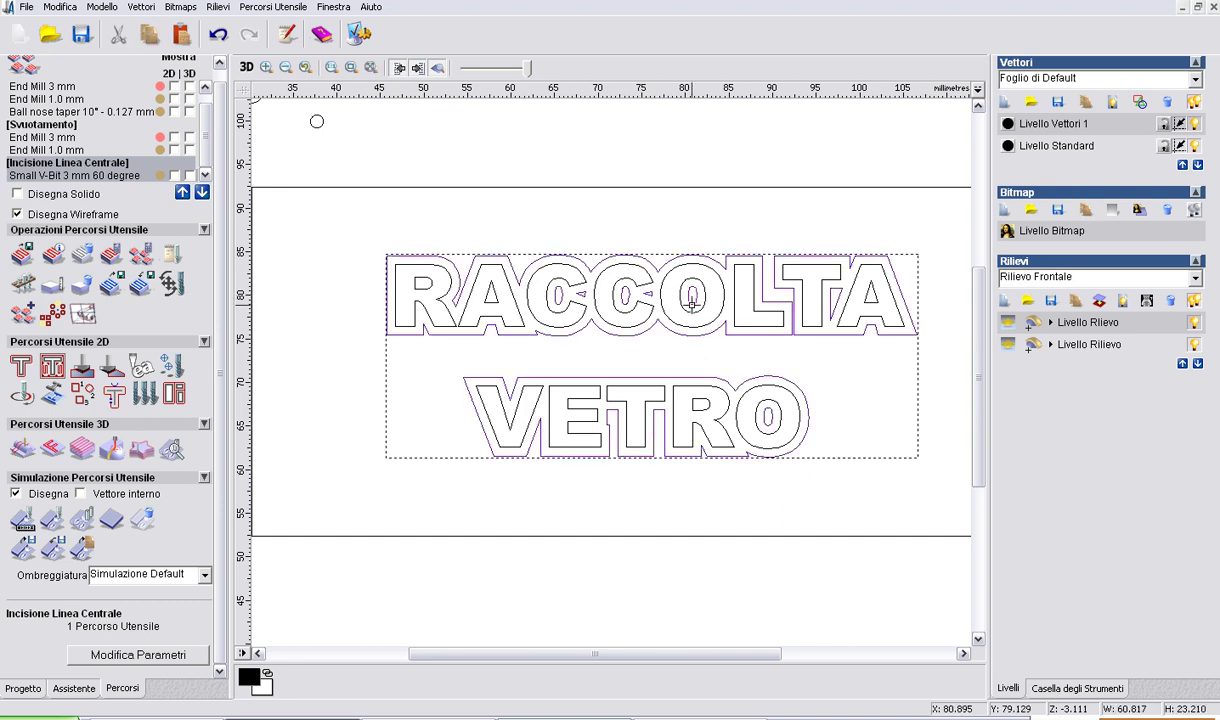
With Livello Standard hidden, delete the small hexagon, triangle and oval leftover shapes.
scroll(736, 405, up, 2)
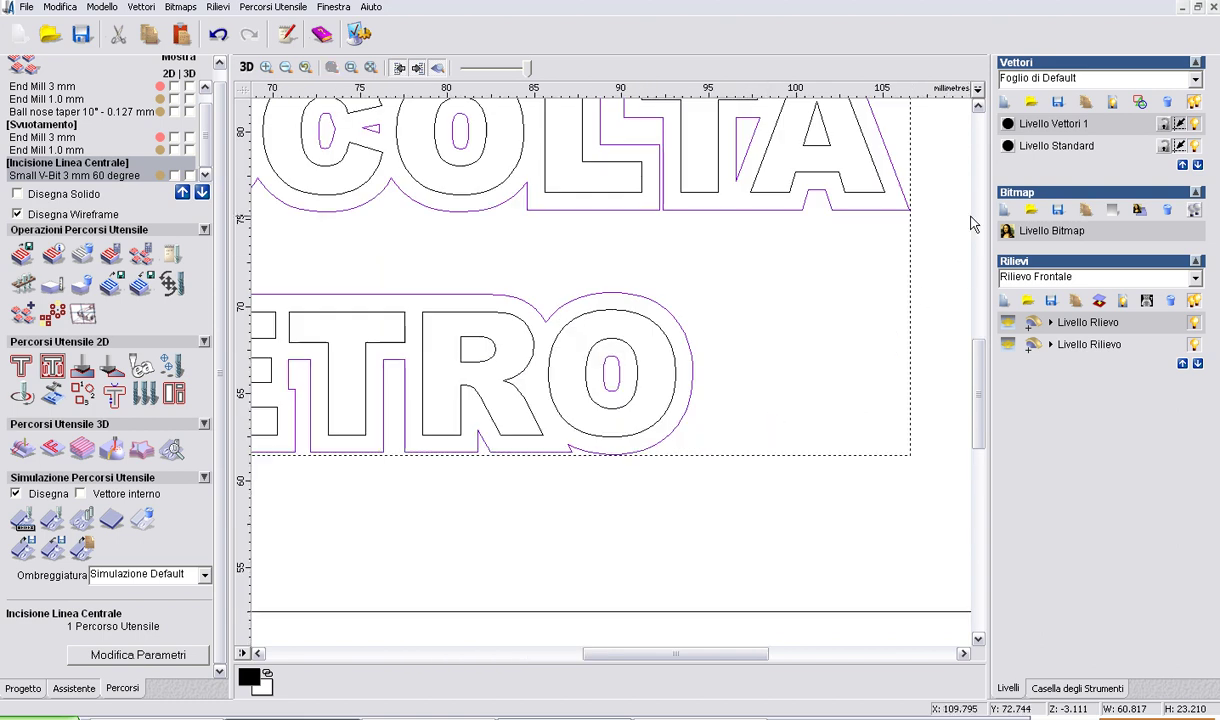
click(1194, 146)
scroll(369, 399, up, 1)
scroll(369, 399, up, 1)
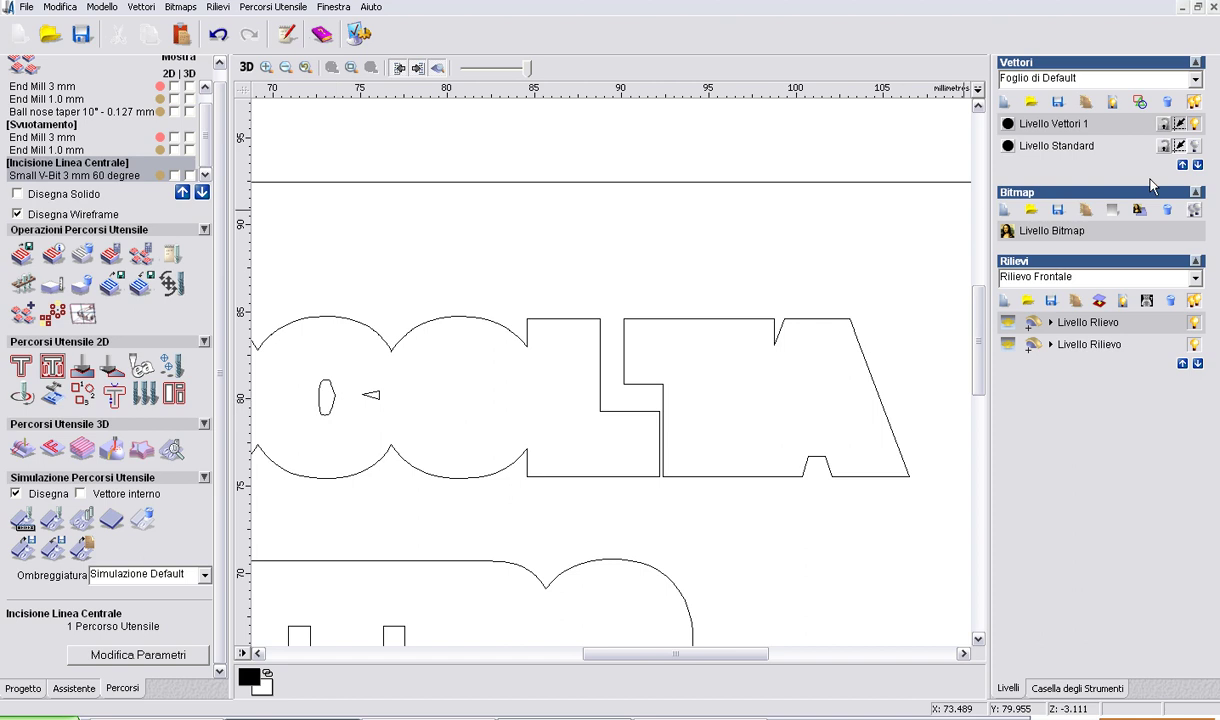
click(1194, 146)
click(1194, 146)
click(322, 395)
key(Delete)
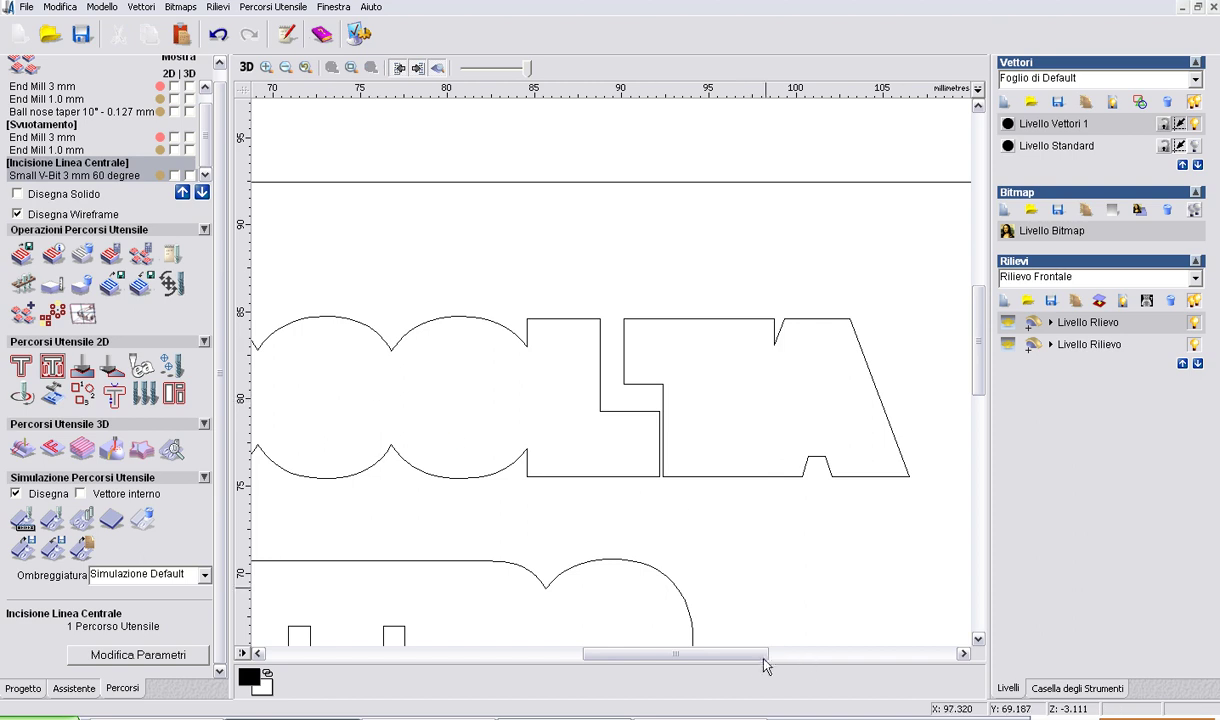
drag(763, 655, 625, 655)
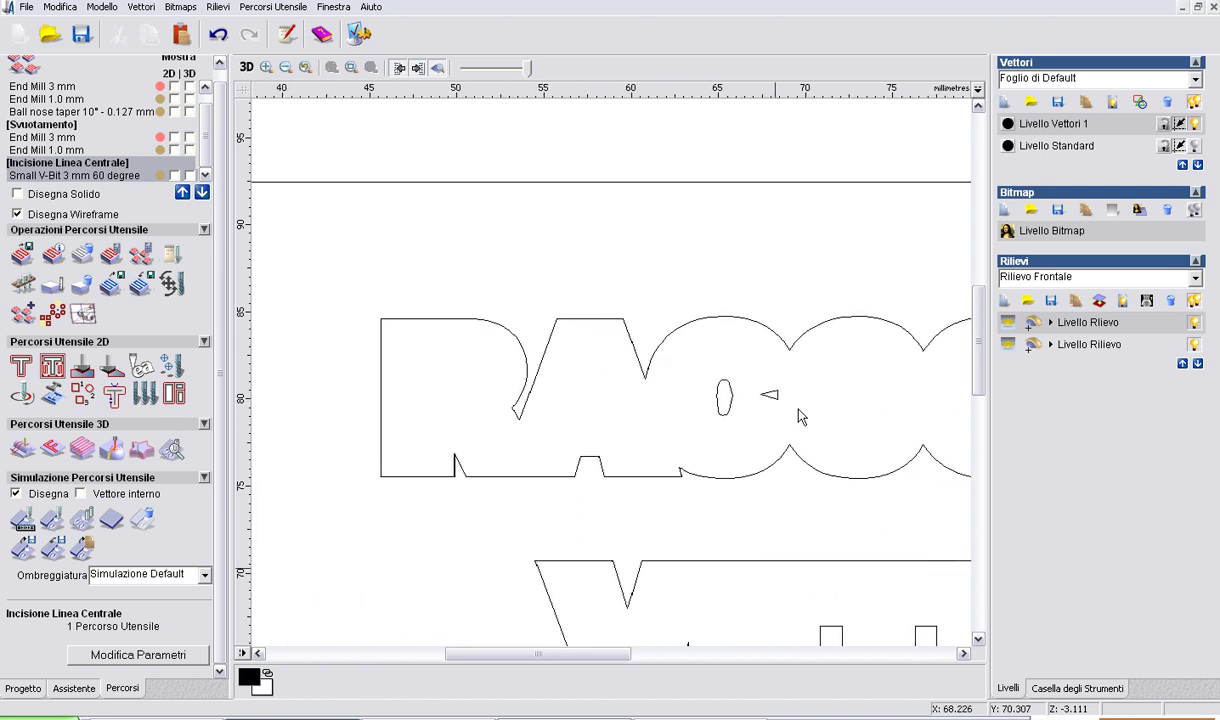
click(770, 394)
key(Delete)
click(729, 407)
key(Delete)
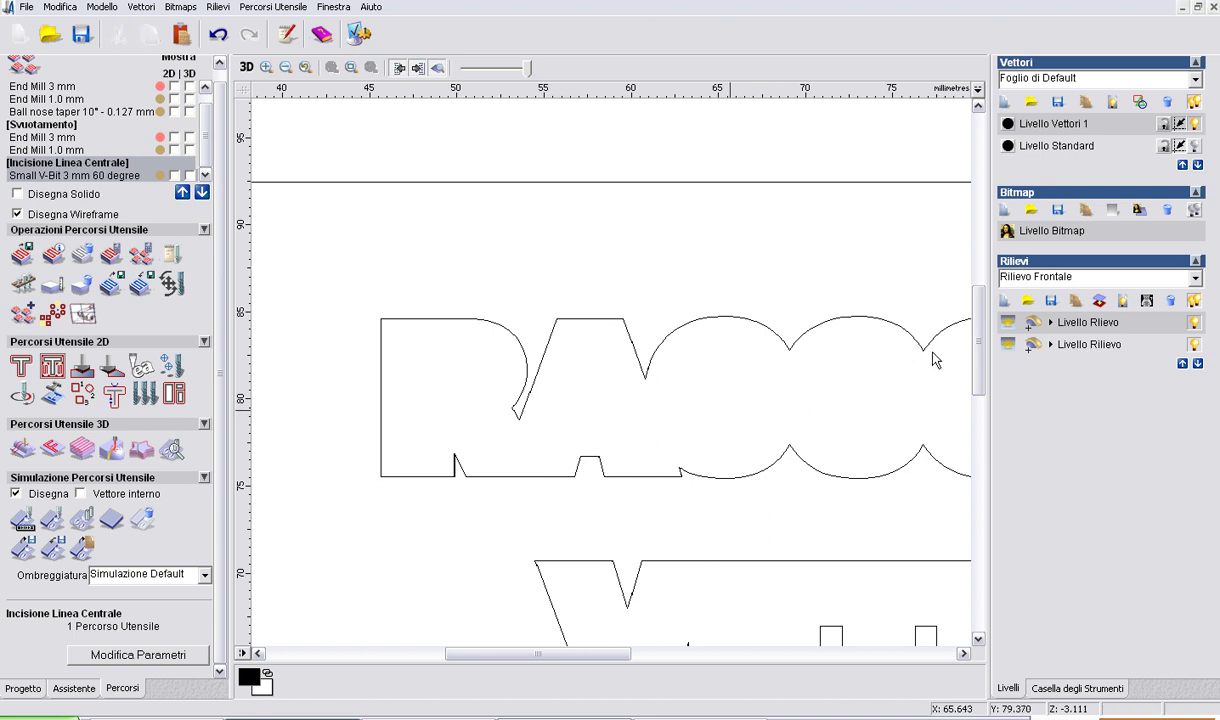
Select the inner letter outlines and apply edit-menu options to them on the new layer.
drag(993, 349, 996, 456)
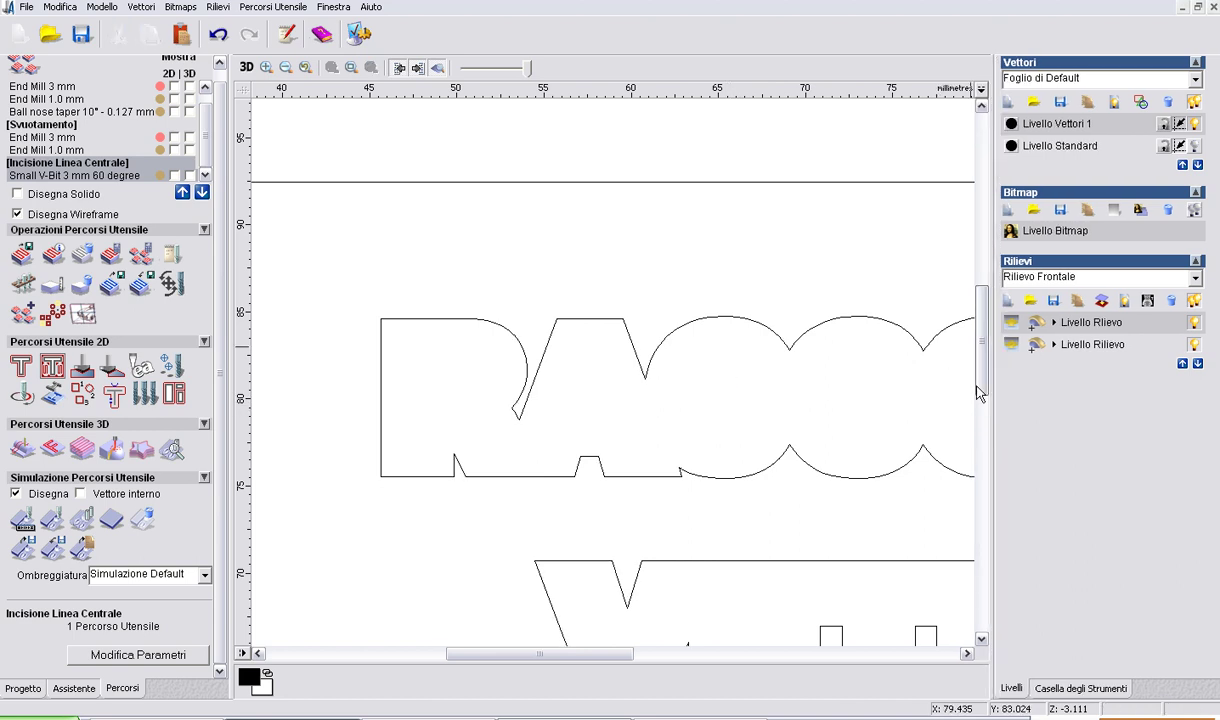
drag(982, 370, 986, 430)
drag(613, 656, 677, 660)
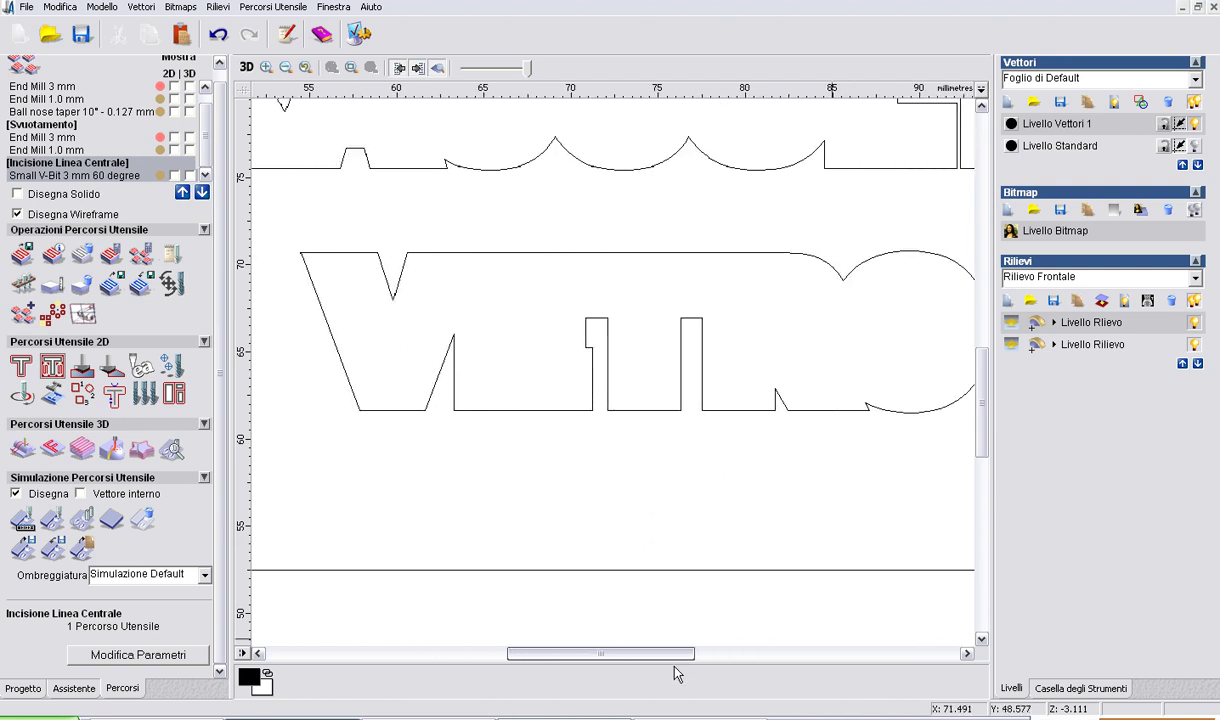
mouse_move(985, 401)
mouse_down()
mouse_move(1000, 330)
mouse_move(1000, 353)
mouse_up()
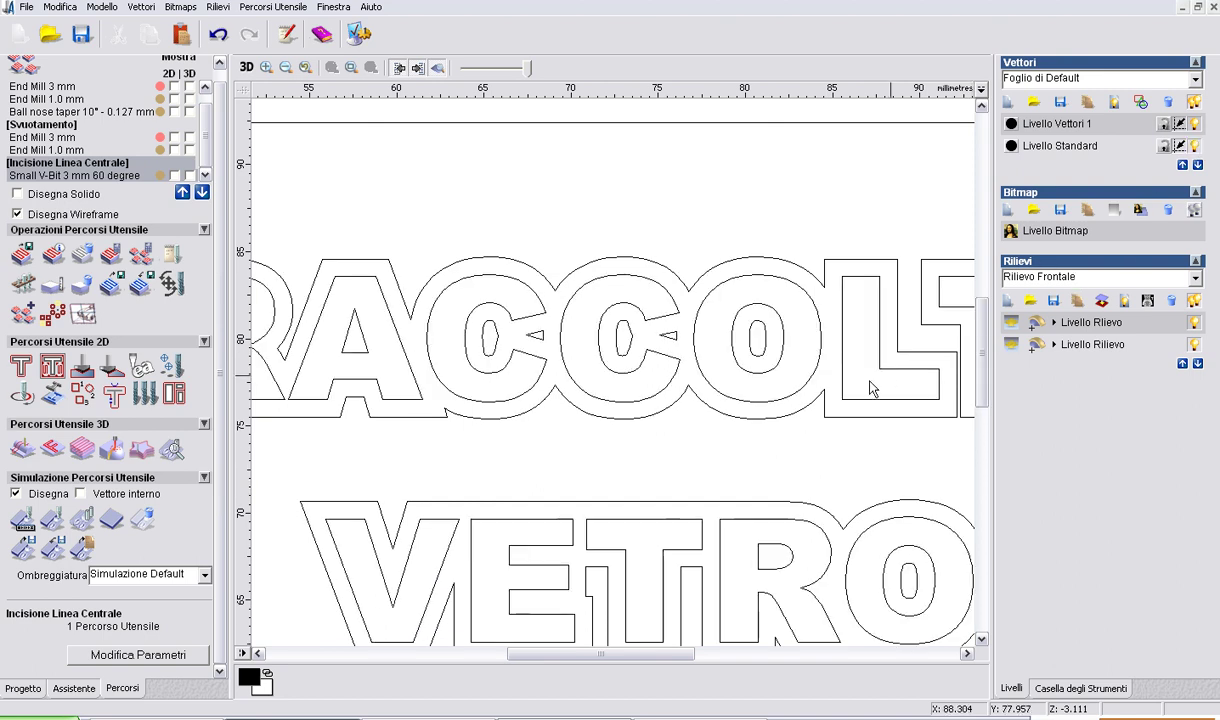
click(523, 395)
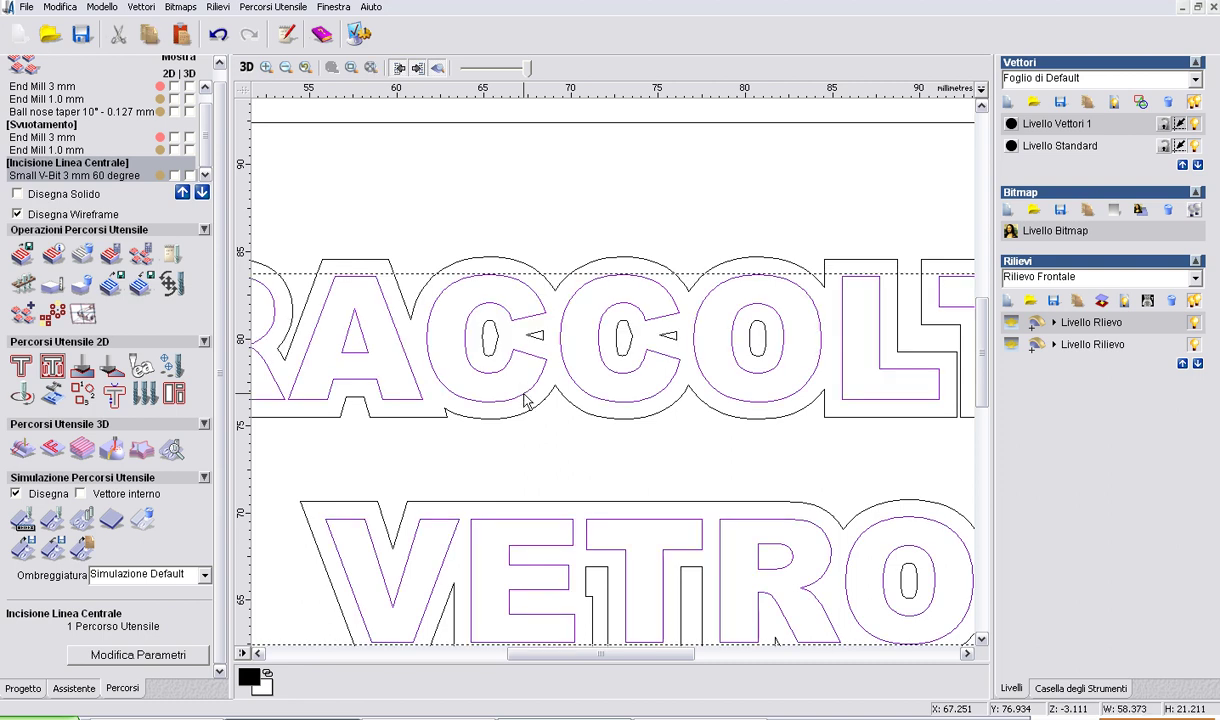
right_click(534, 405)
click(570, 415)
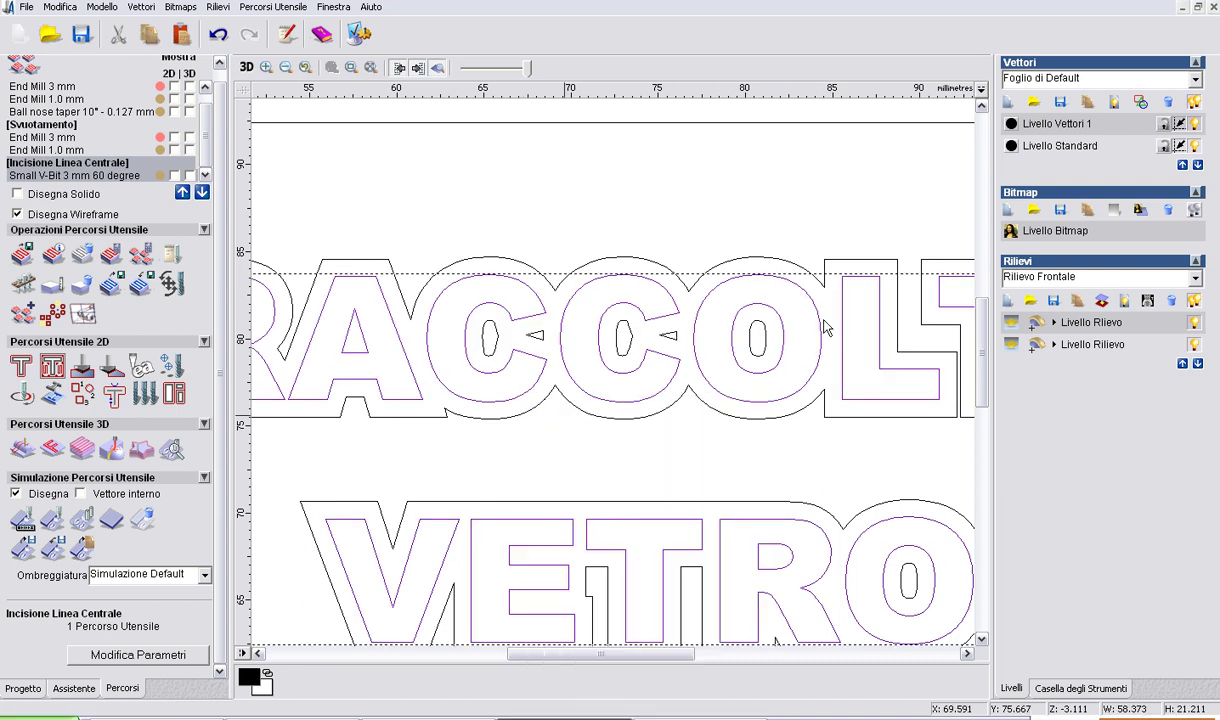
click(1195, 145)
right_click(858, 196)
click(870, 232)
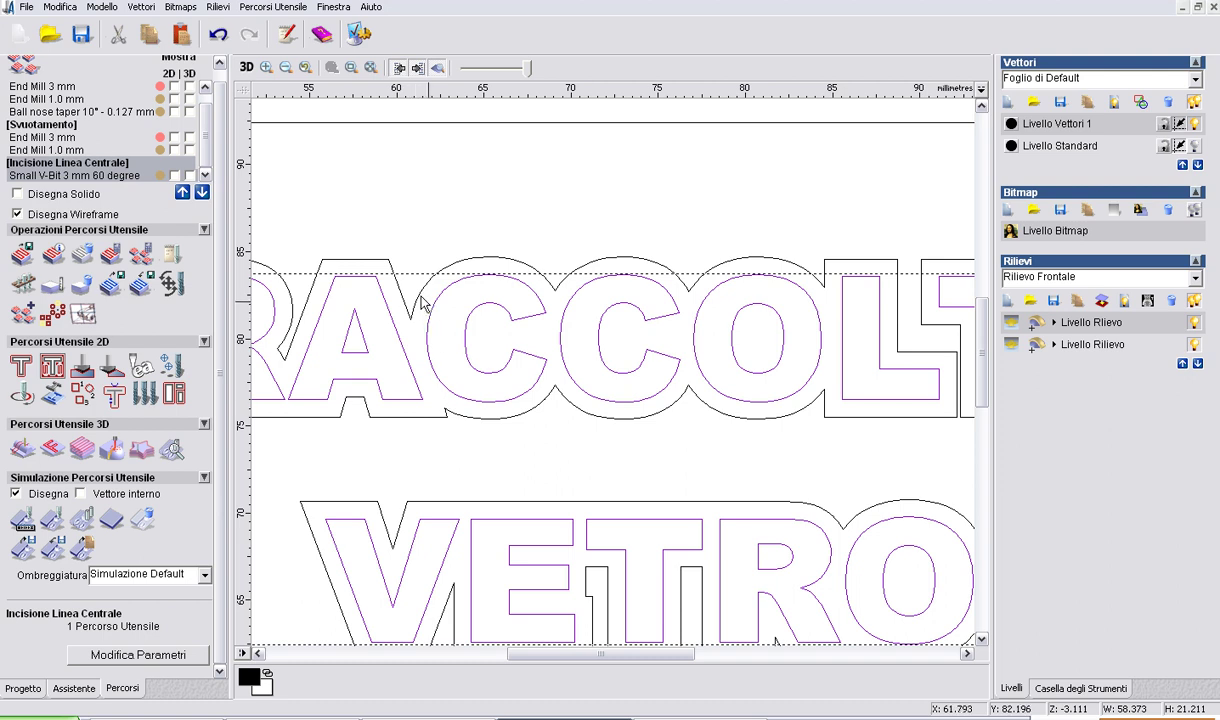
Select the whole RACCOLTA offset outline.
scroll(450, 450, down, 2)
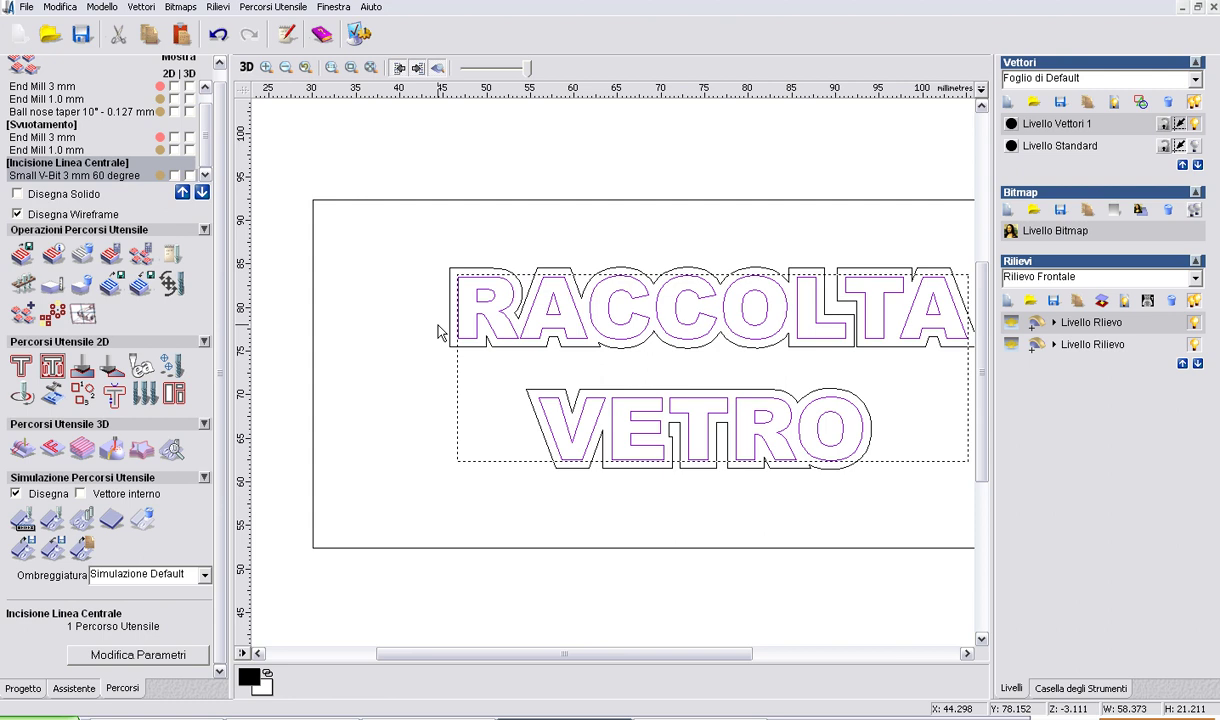
click(432, 283)
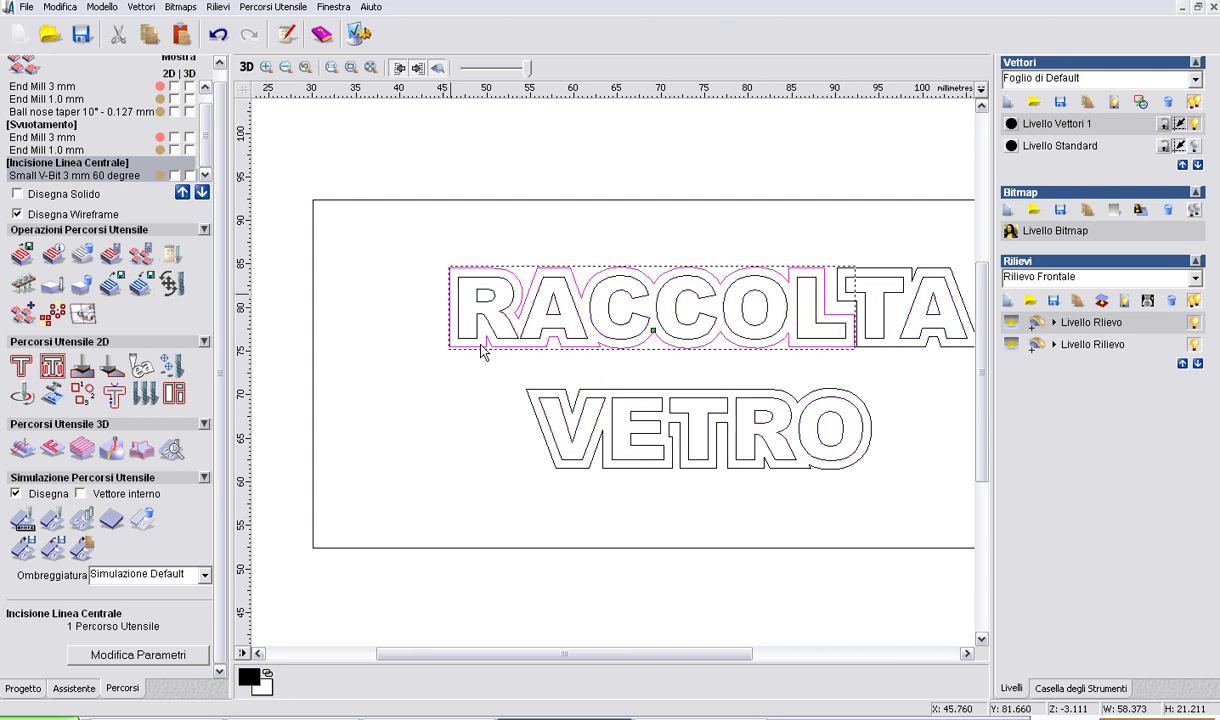
shift+click(875, 275)
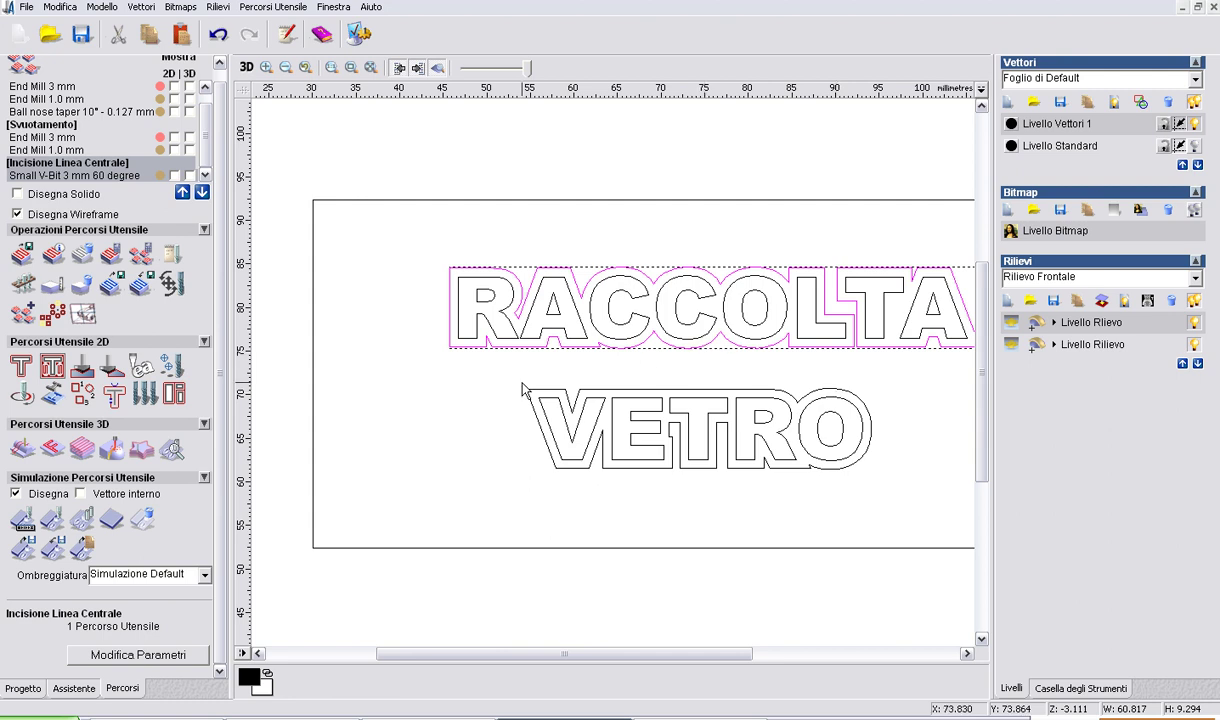
Reopen the Offset Vettore(i) settings after briefly trying the Strumento Misura tool.
click(74, 688)
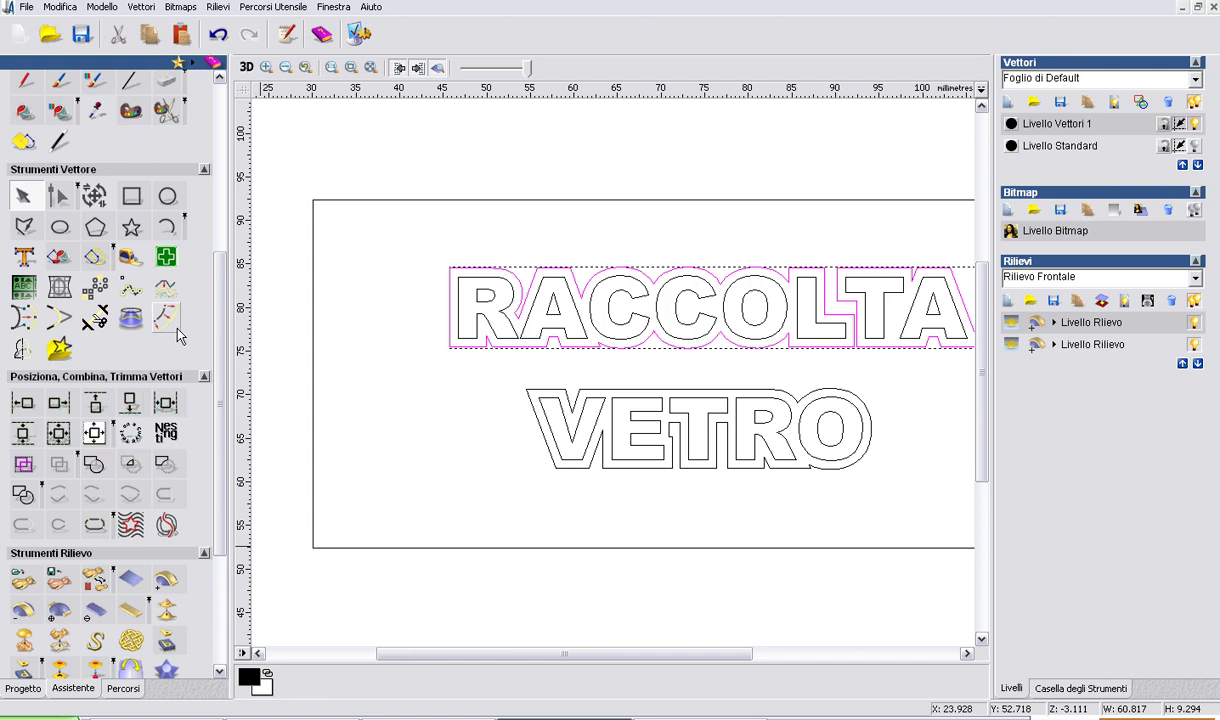
click(167, 318)
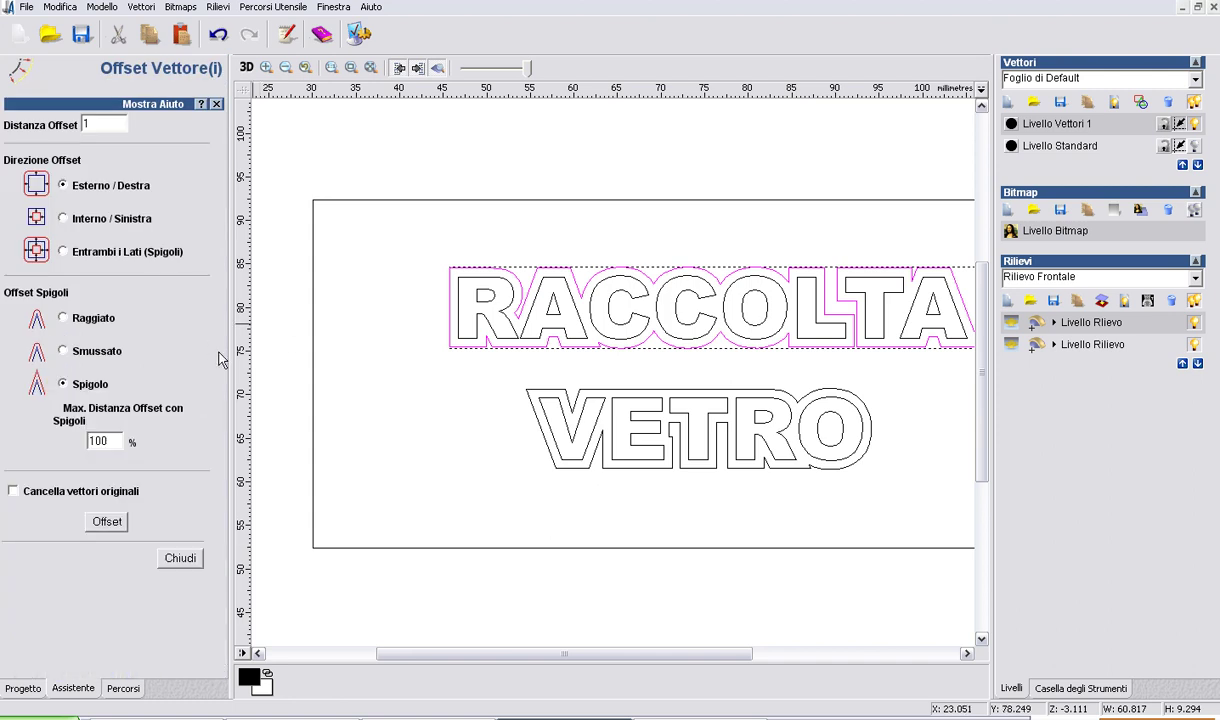
click(177, 556)
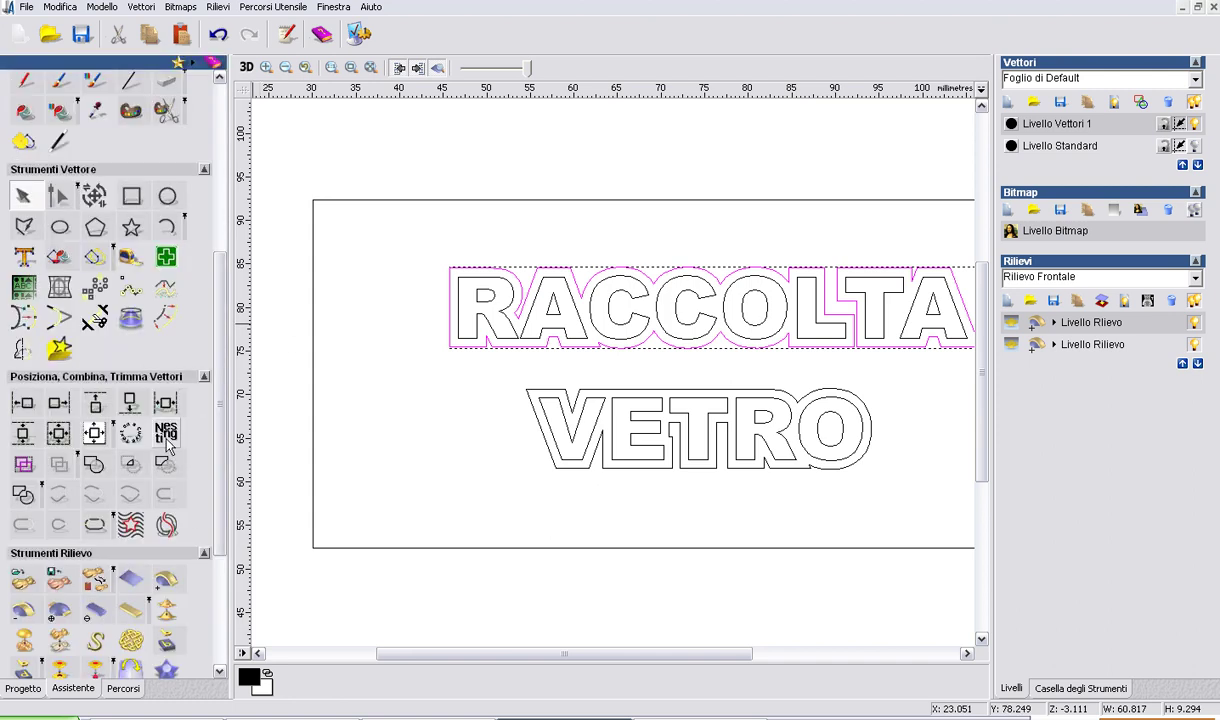
click(122, 256)
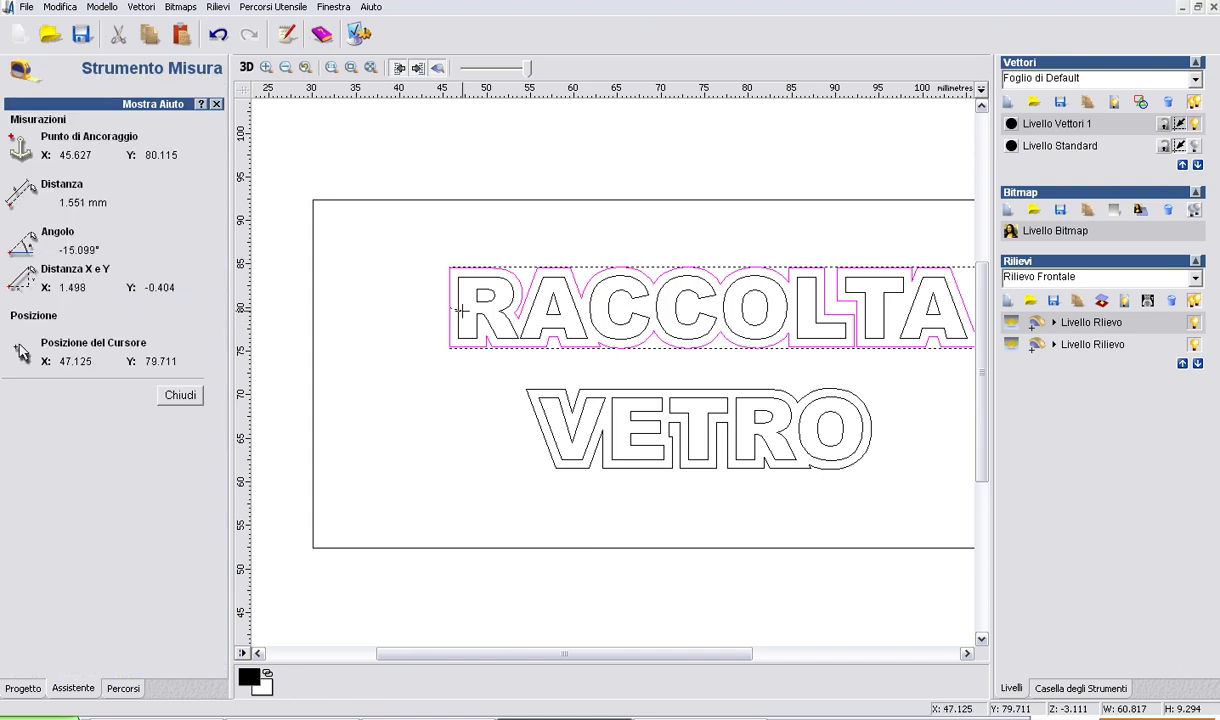
click(180, 395)
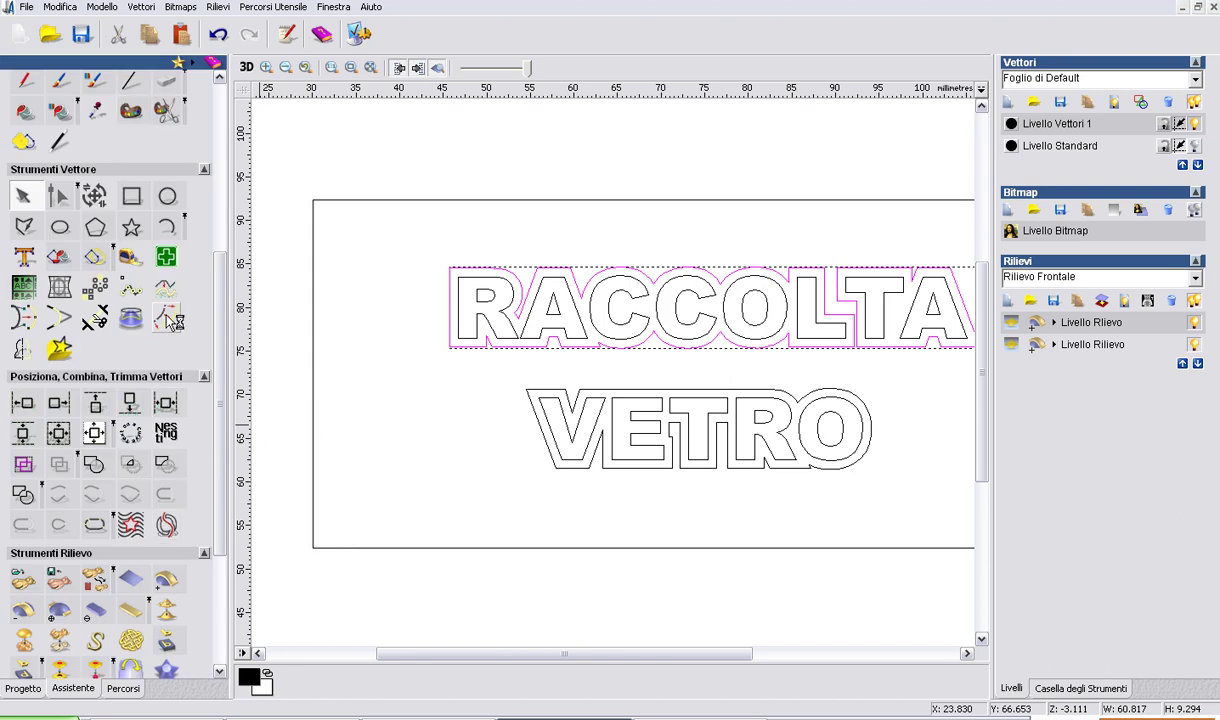
click(165, 315)
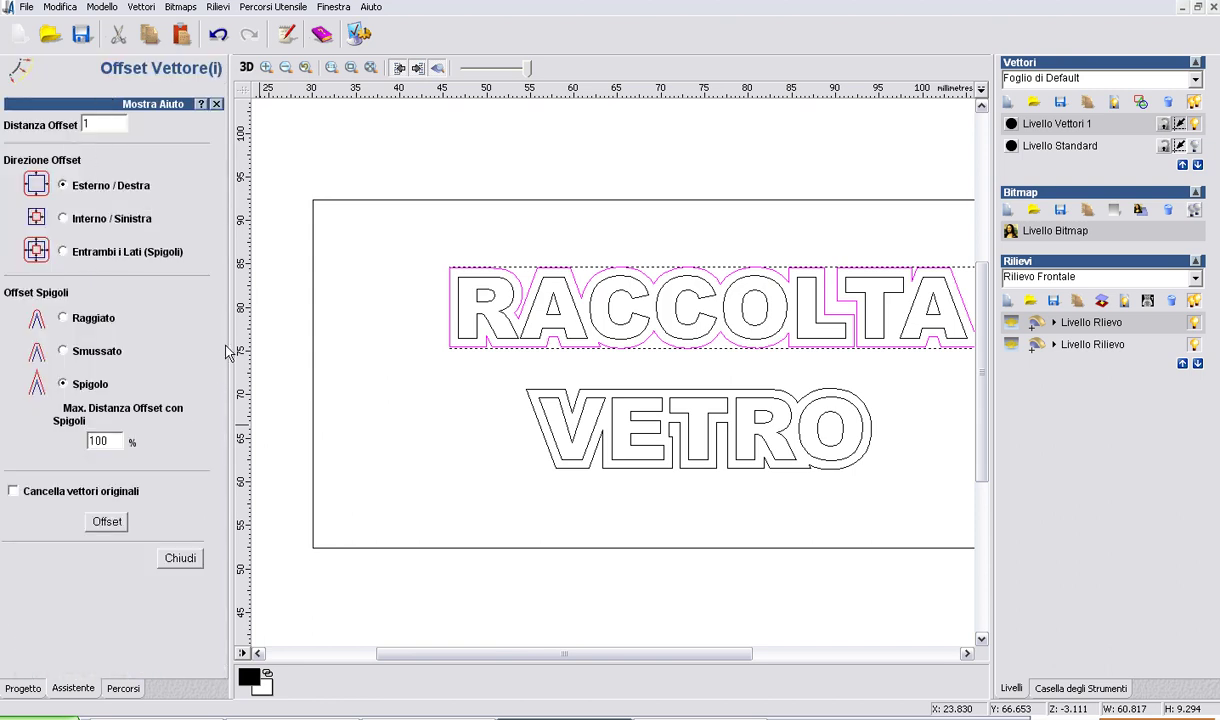
drag(406, 655, 440, 657)
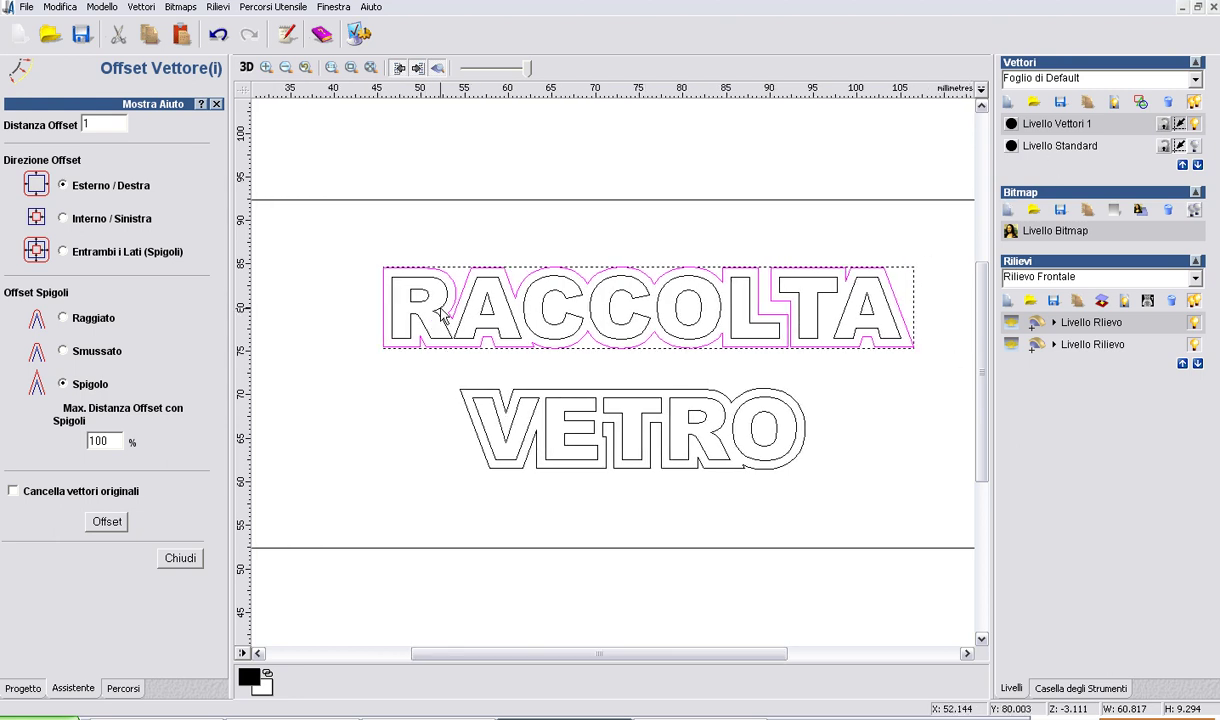
Copy RACCOLTA and VETRO and paste them onto a new Livello Vettori 2 layer.
key(ctrl+a)
right_click(361, 214)
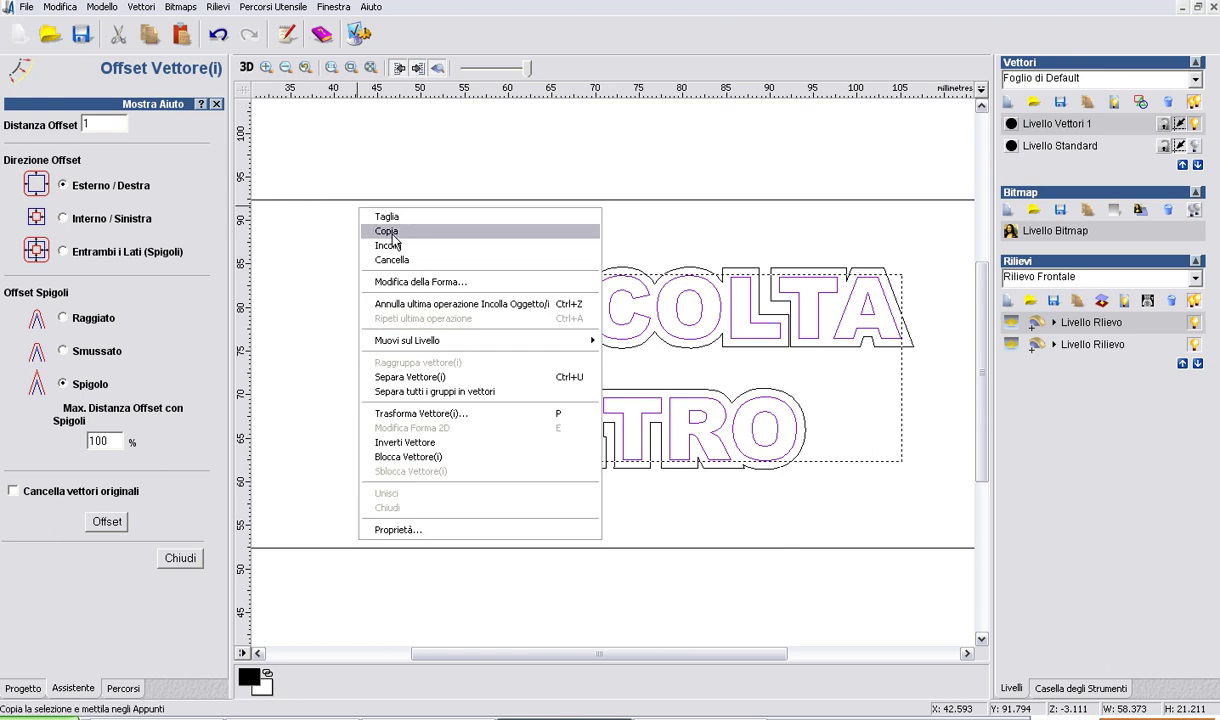
click(380, 232)
click(1007, 102)
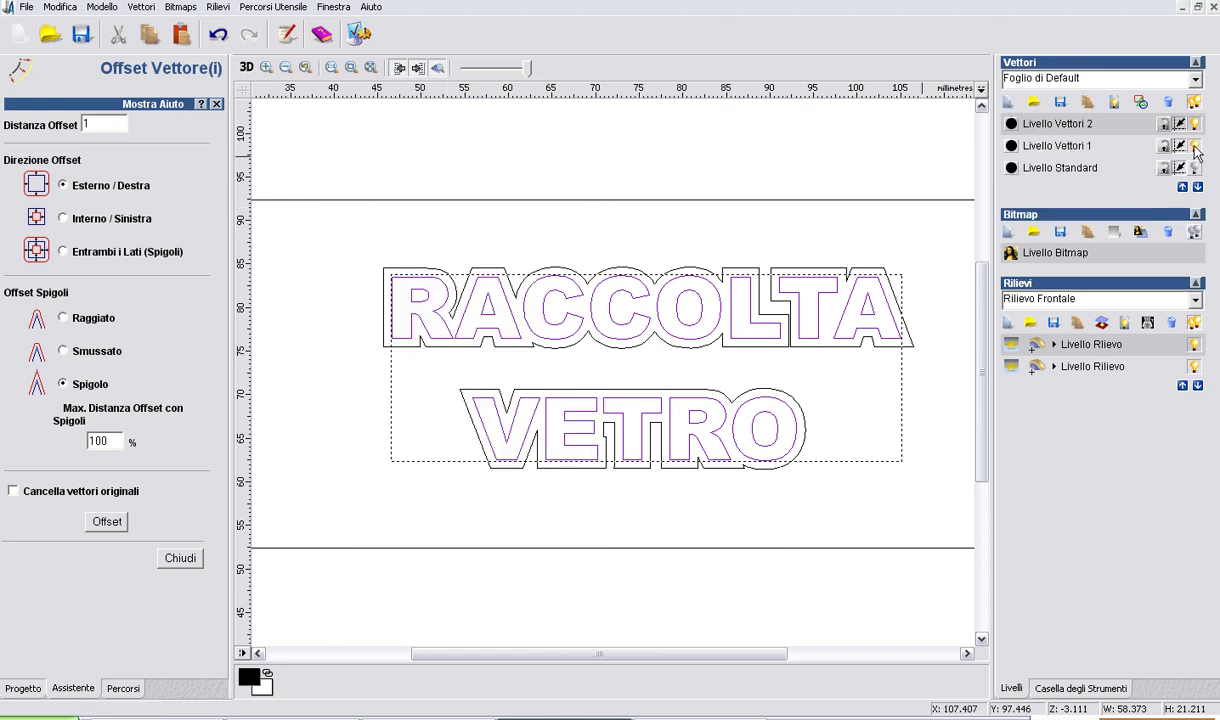
click(1194, 145)
right_click(640, 335)
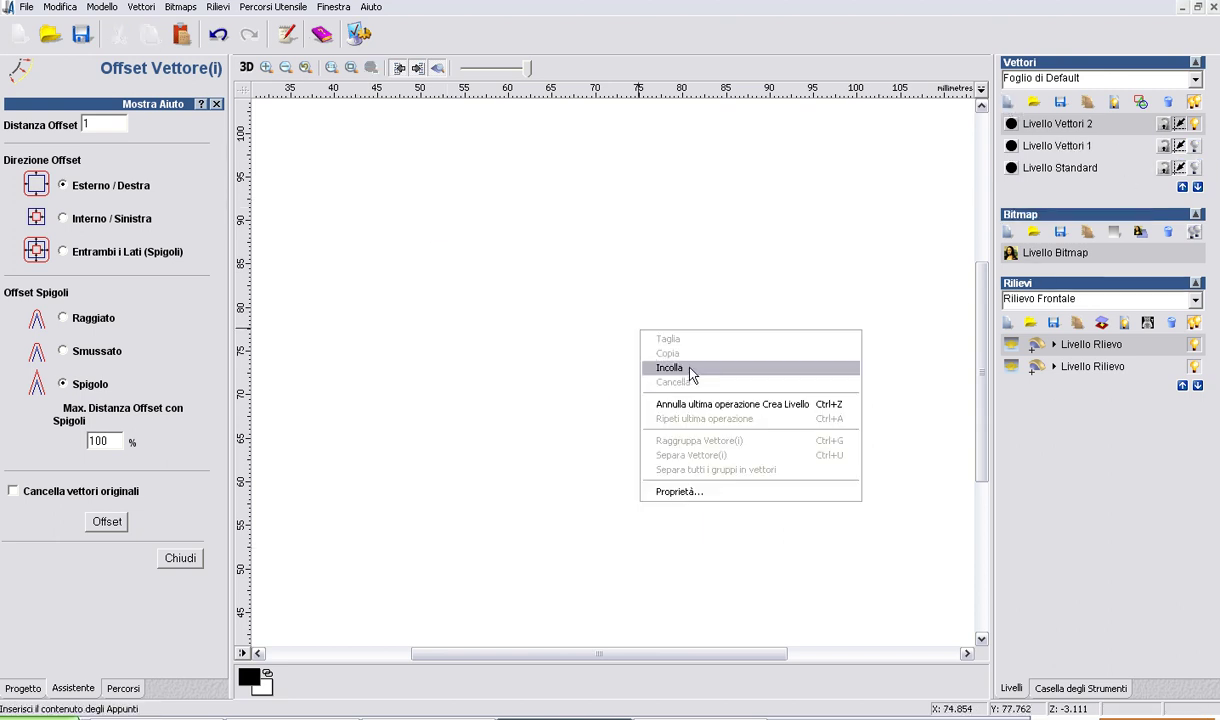
click(692, 366)
Offset the pasted words outward by 2 mm and select the text and offset outlines.
double_click(86, 124)
text(2)
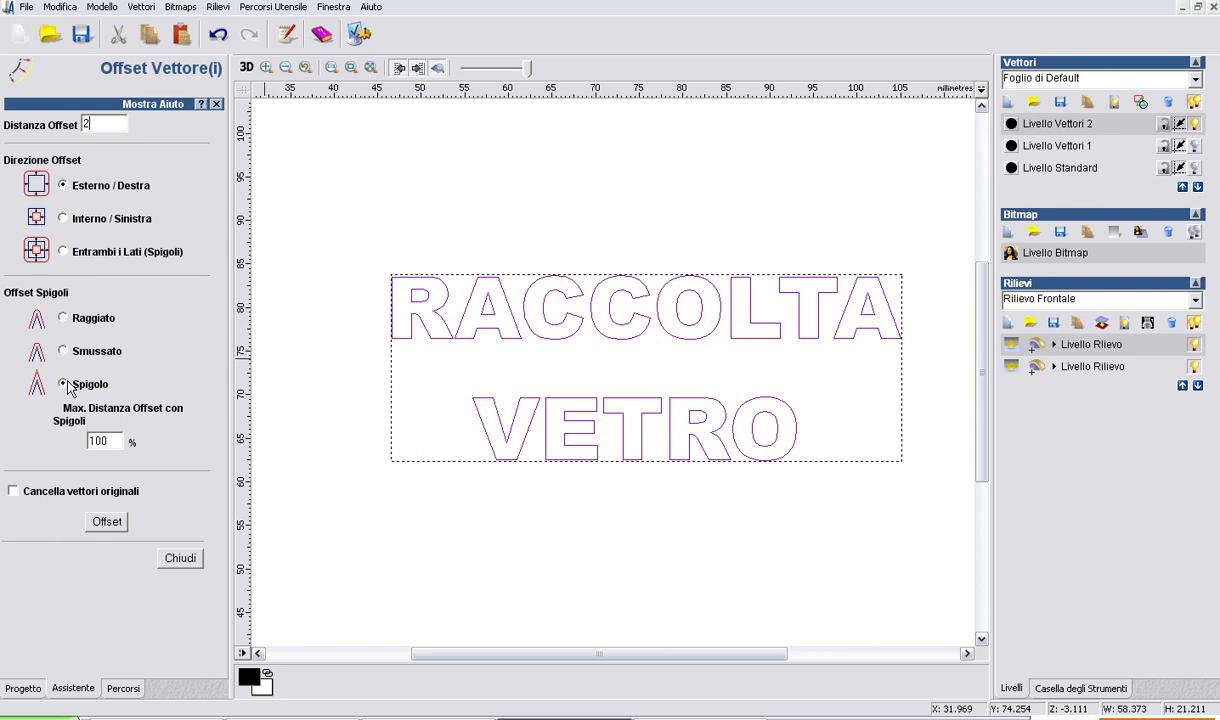
click(108, 524)
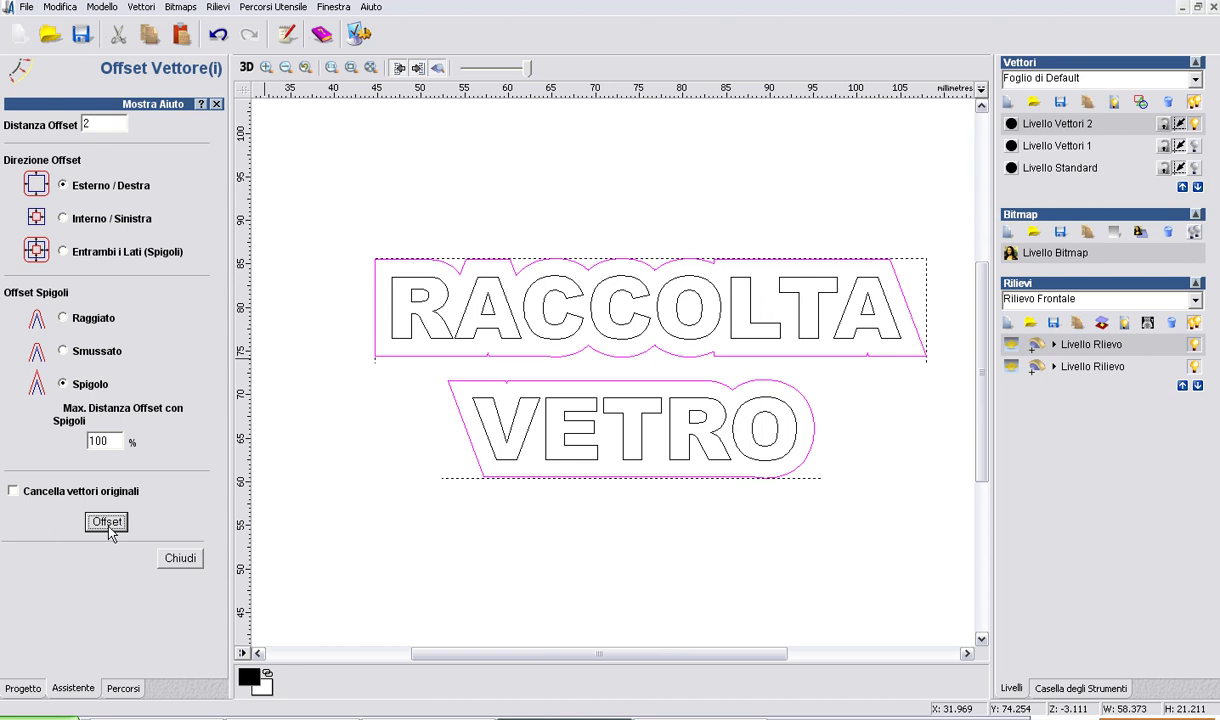
click(172, 556)
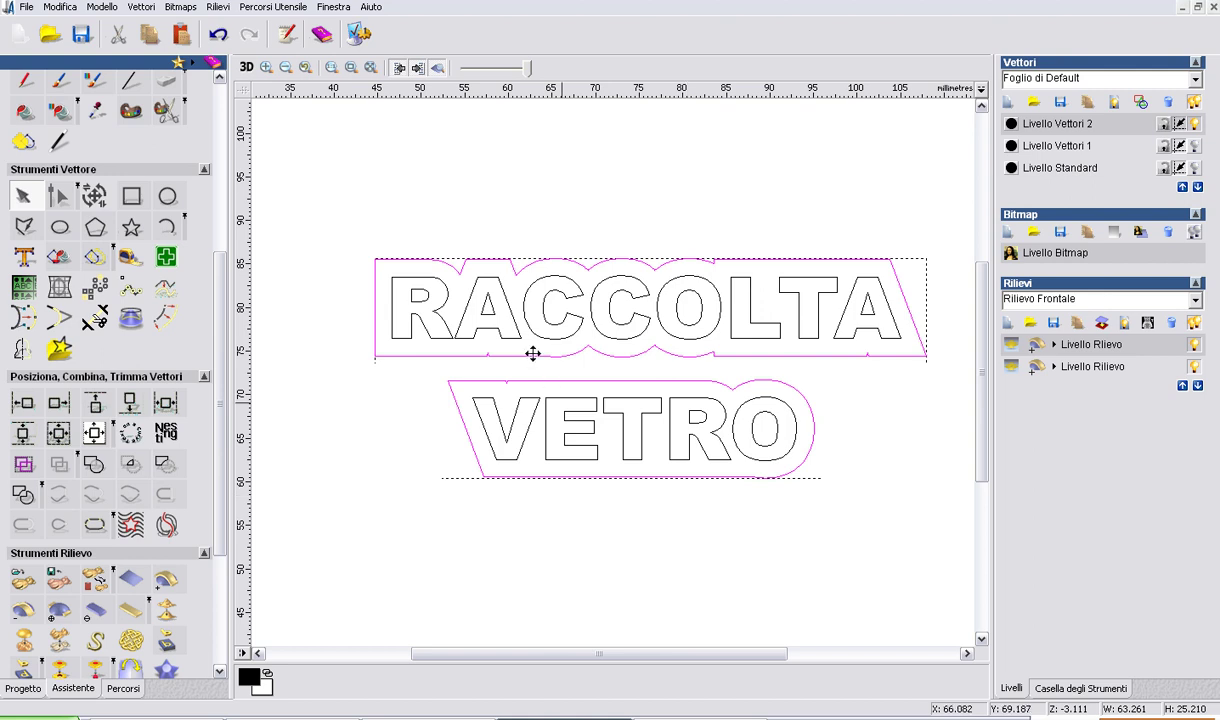
click(464, 312)
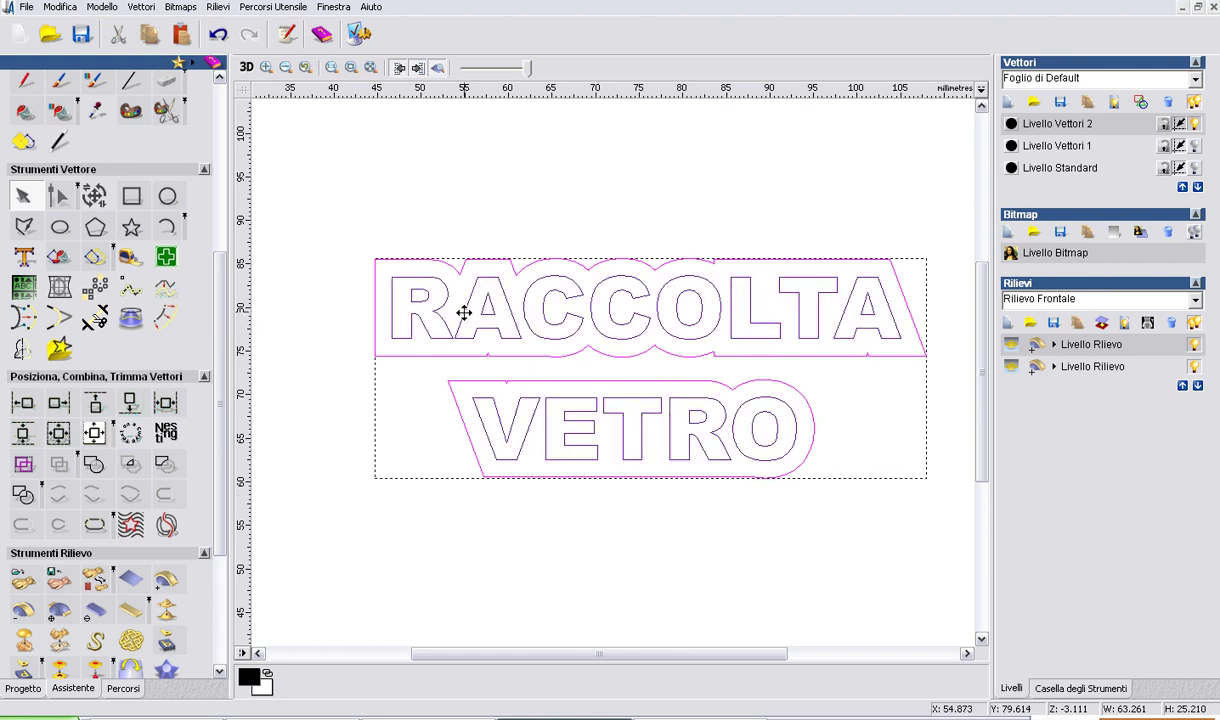
click(123, 688)
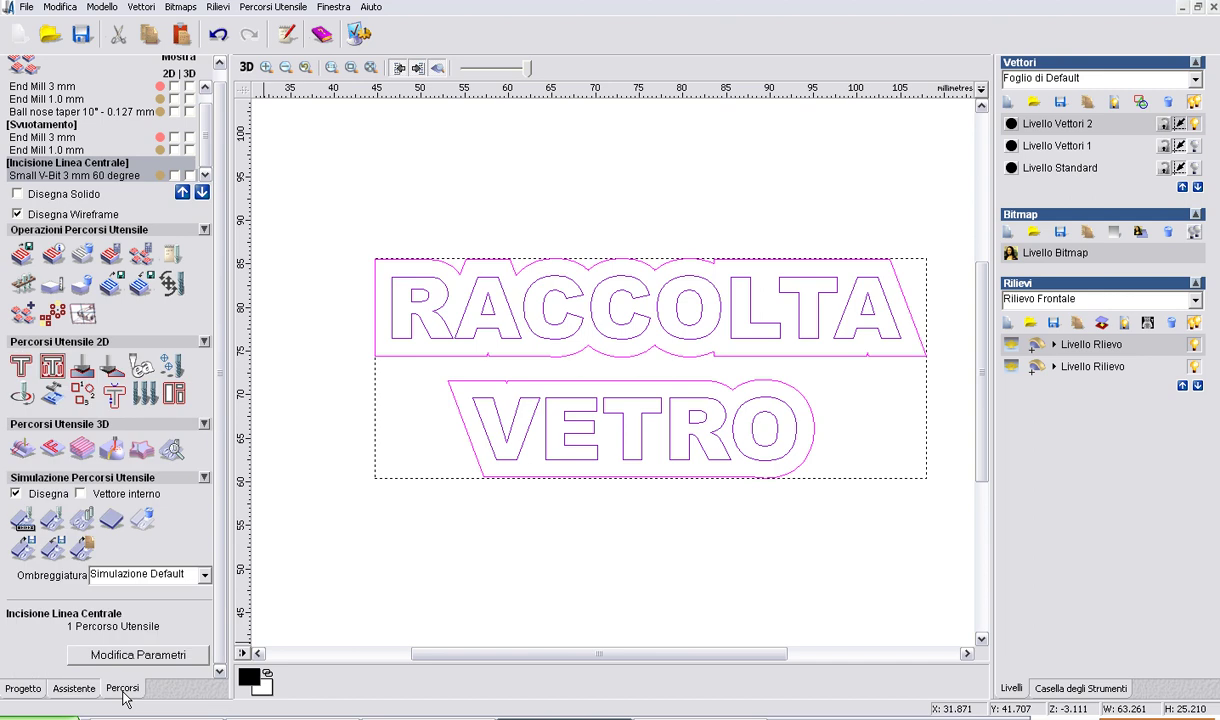
Start a centreline engraving toolpath with maximum tool depth limited to 3 mm.
scroll(208, 296, up, 1)
scroll(228, 303, down, 1)
click(79, 366)
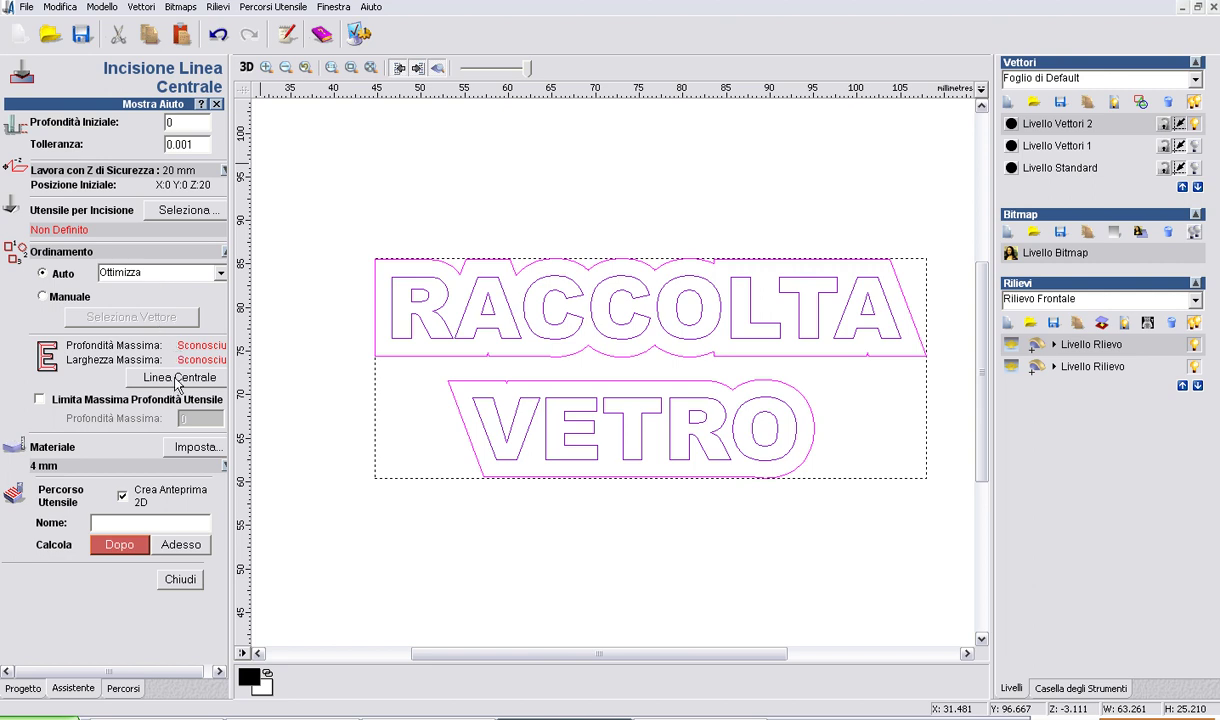
click(40, 399)
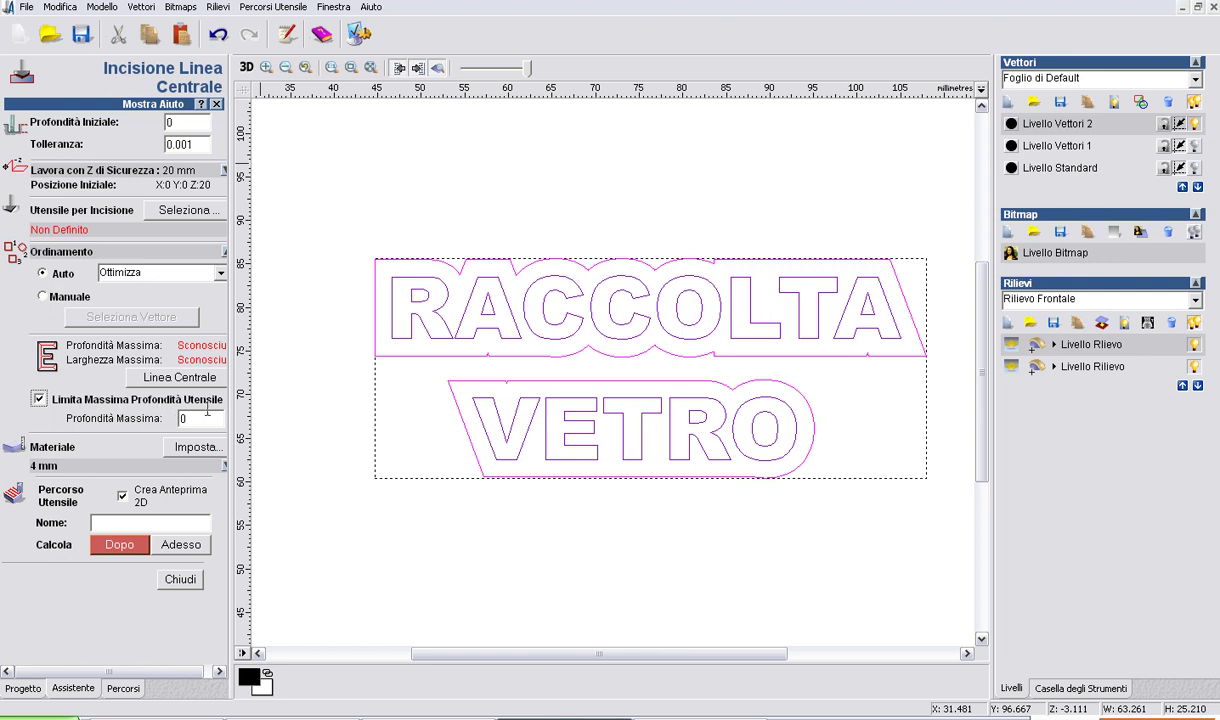
drag(194, 419, 173, 419)
text(3)
Choose the Small V-Bit 3 mm 60 degree, calculate the centreline paths, and close the form.
click(183, 214)
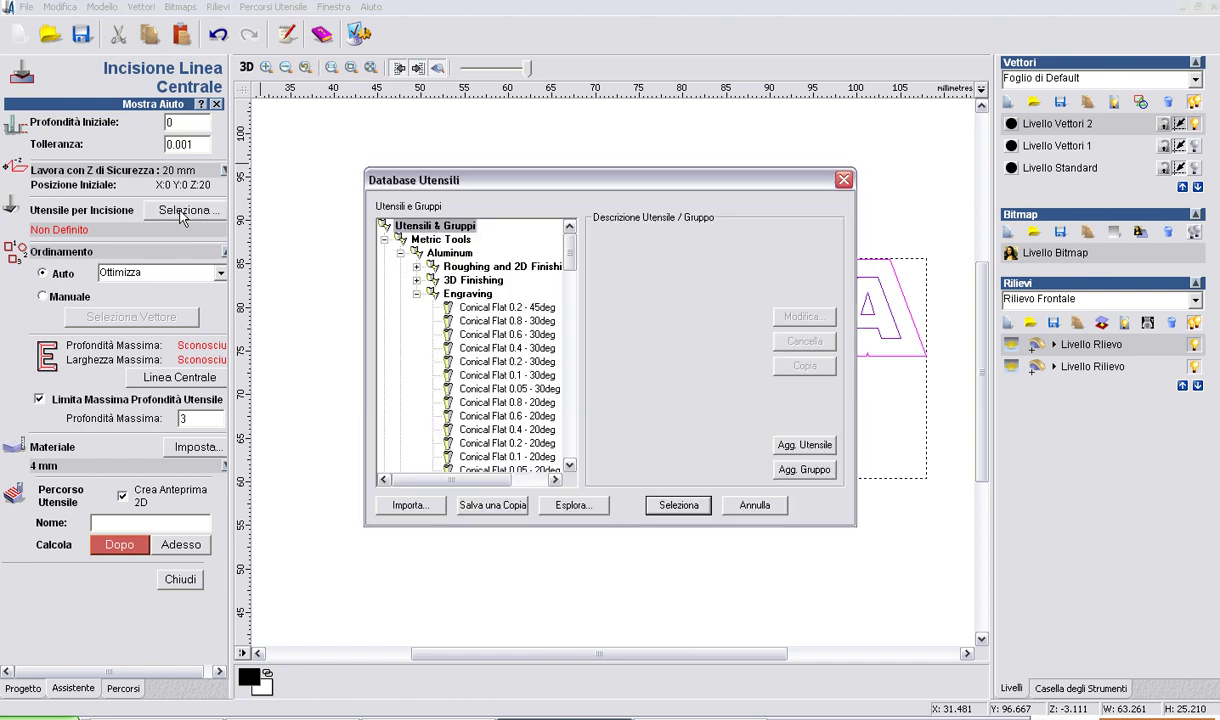
drag(568, 263, 570, 316)
scroll(545, 325, down, 6)
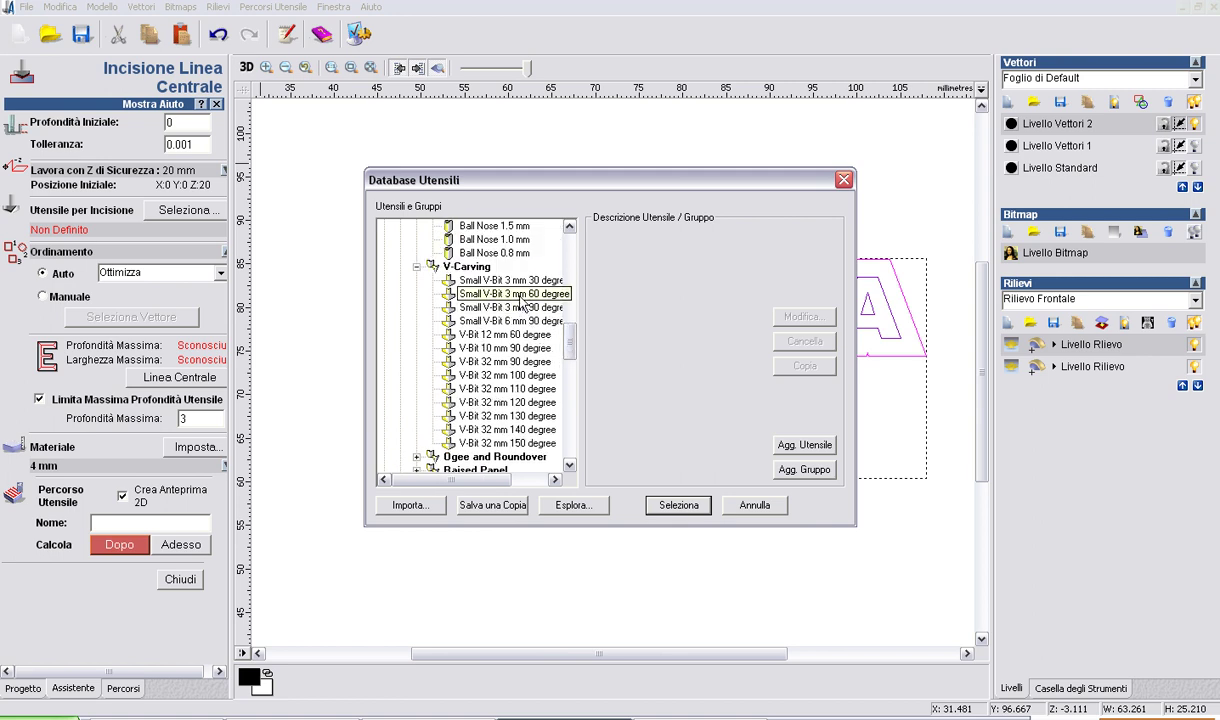
click(521, 302)
click(670, 502)
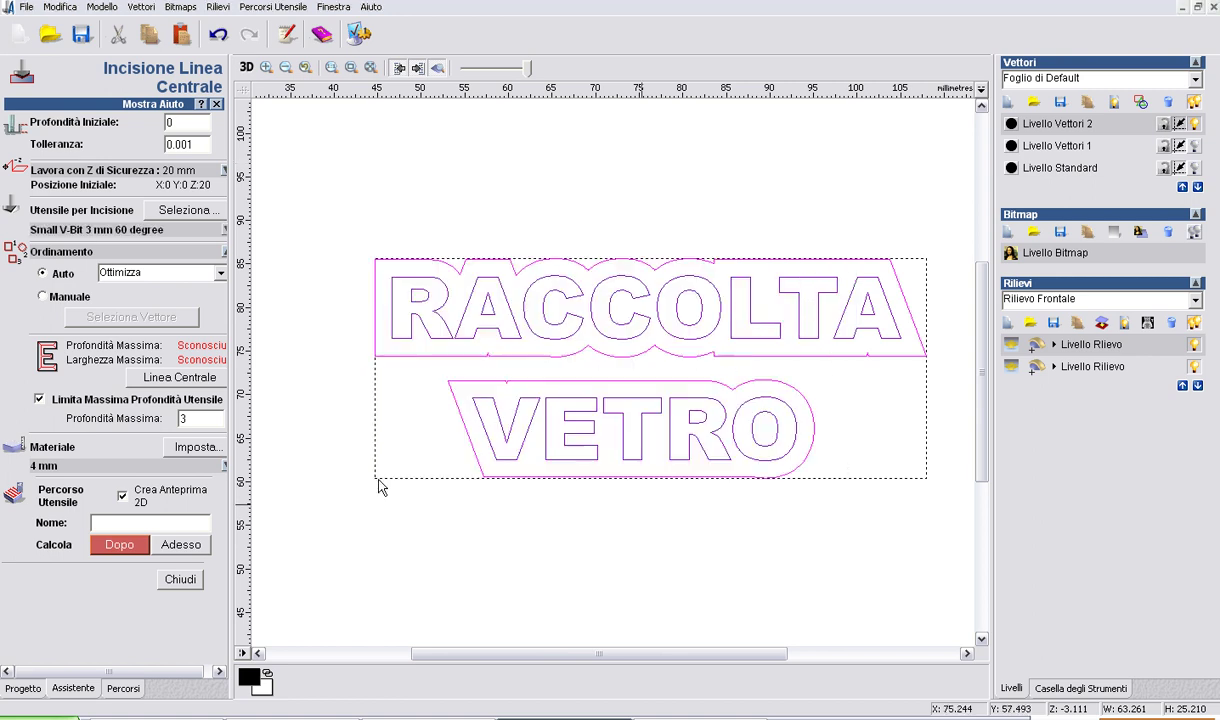
click(180, 384)
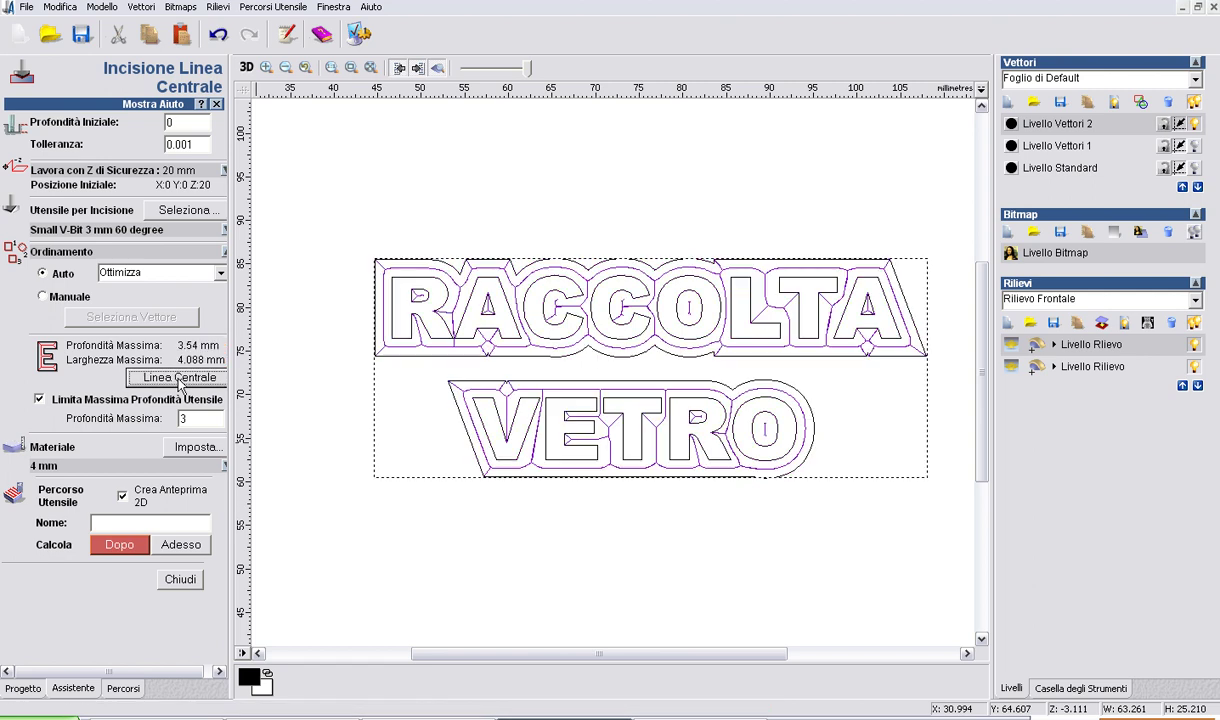
click(182, 581)
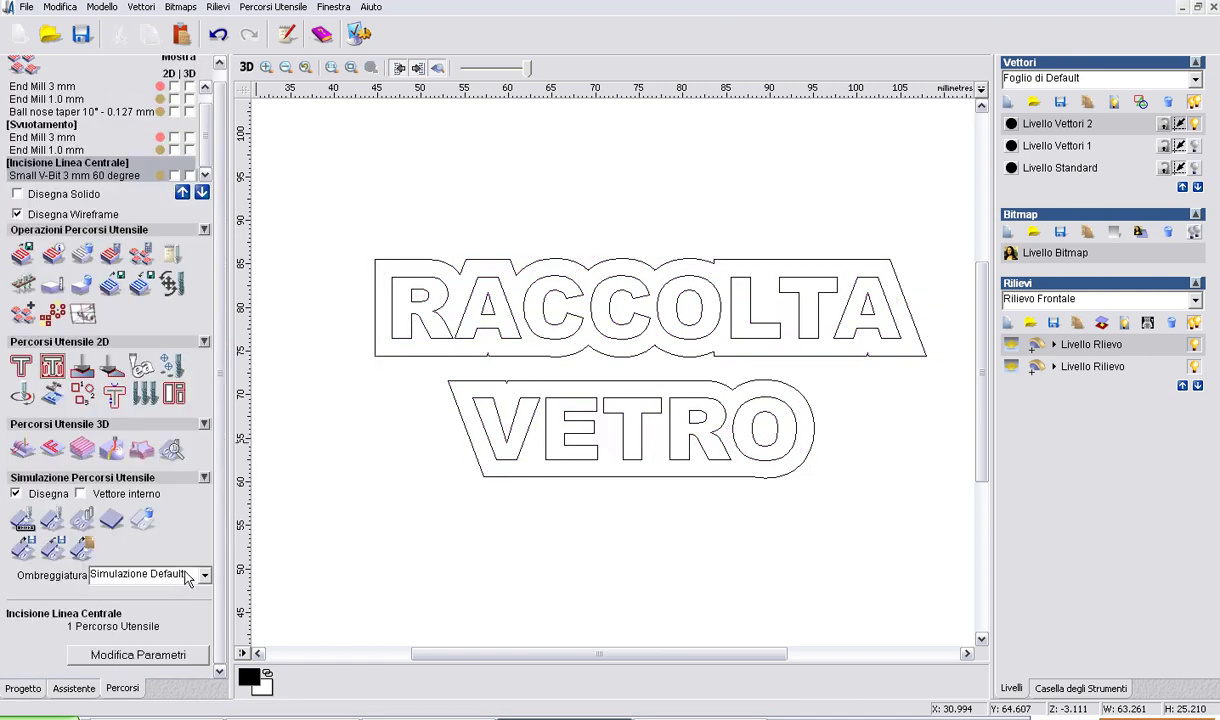
Simulate the End Mill 3 mm clearance toolpath on the block in the 3D view.
click(245, 68)
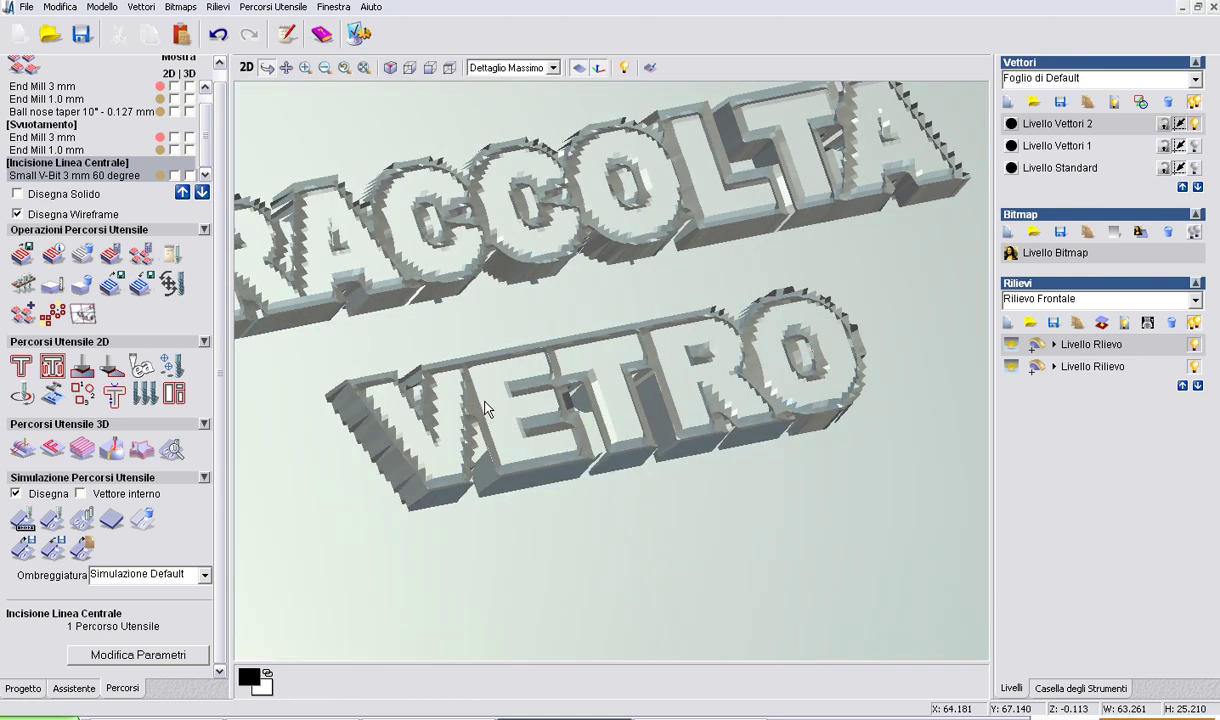
click(142, 521)
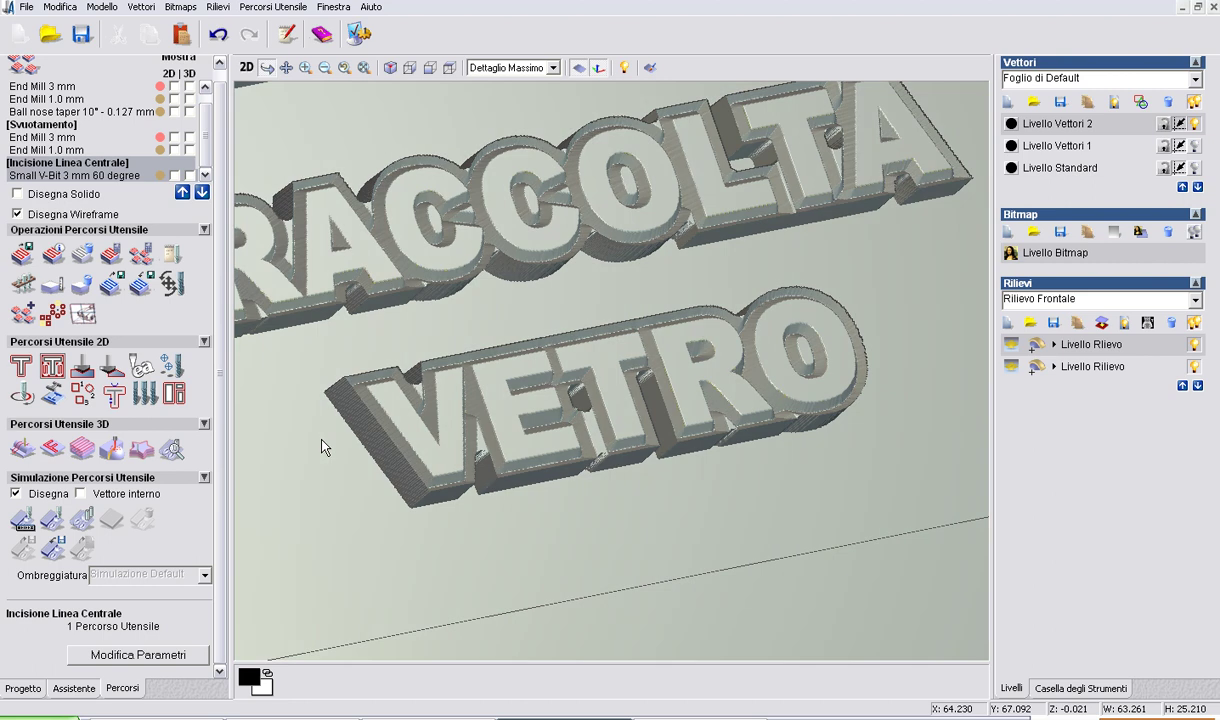
click(44, 137)
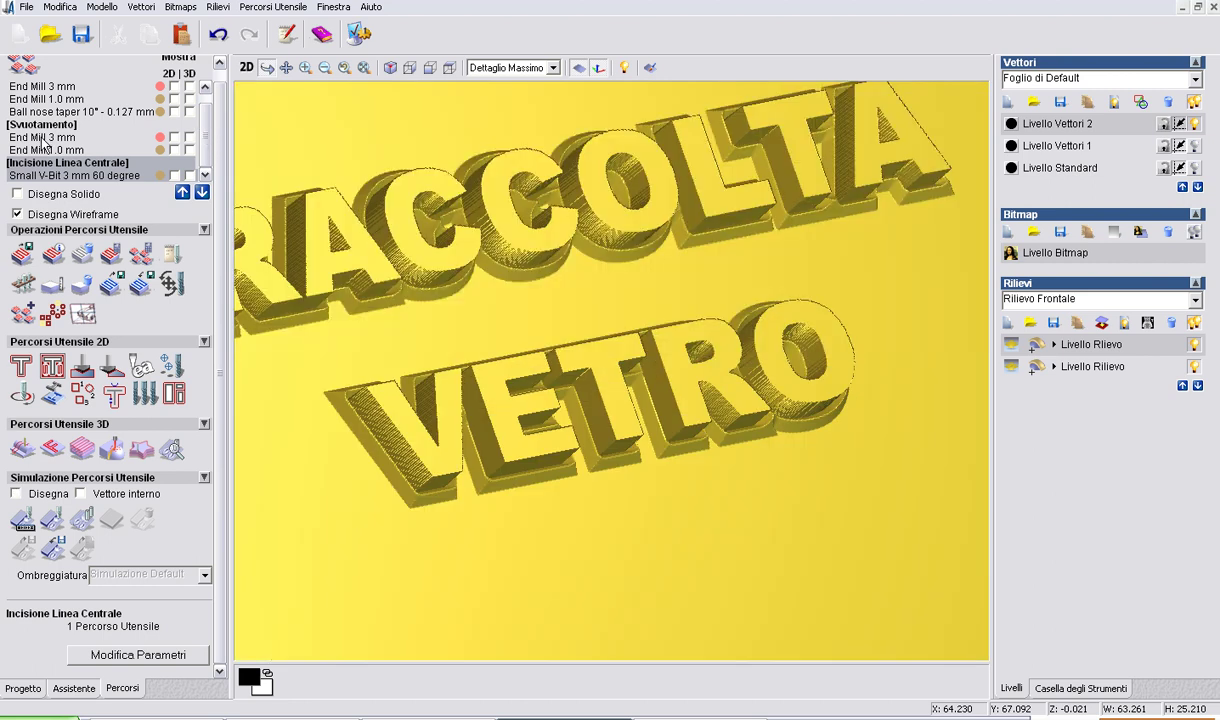
click(55, 520)
click(515, 484)
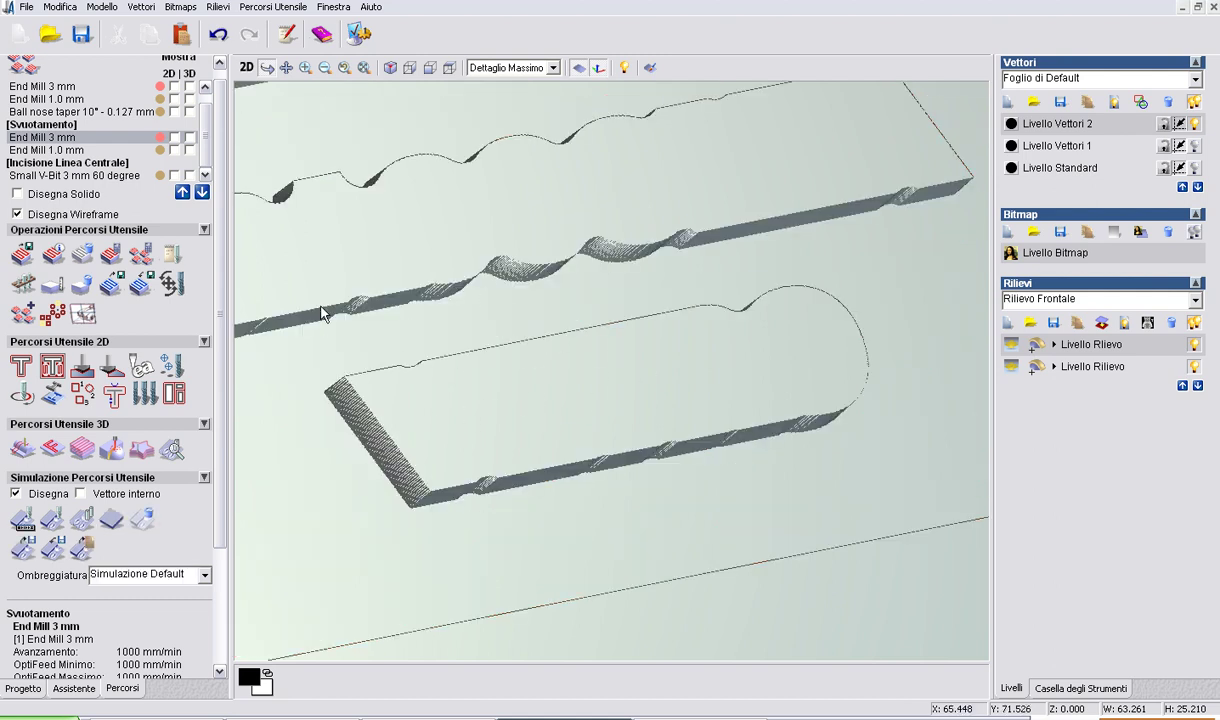
Pick the End Mill 1.0 mm clearance and centreline engraving toolpaths and simulate the engraving.
click(42, 150)
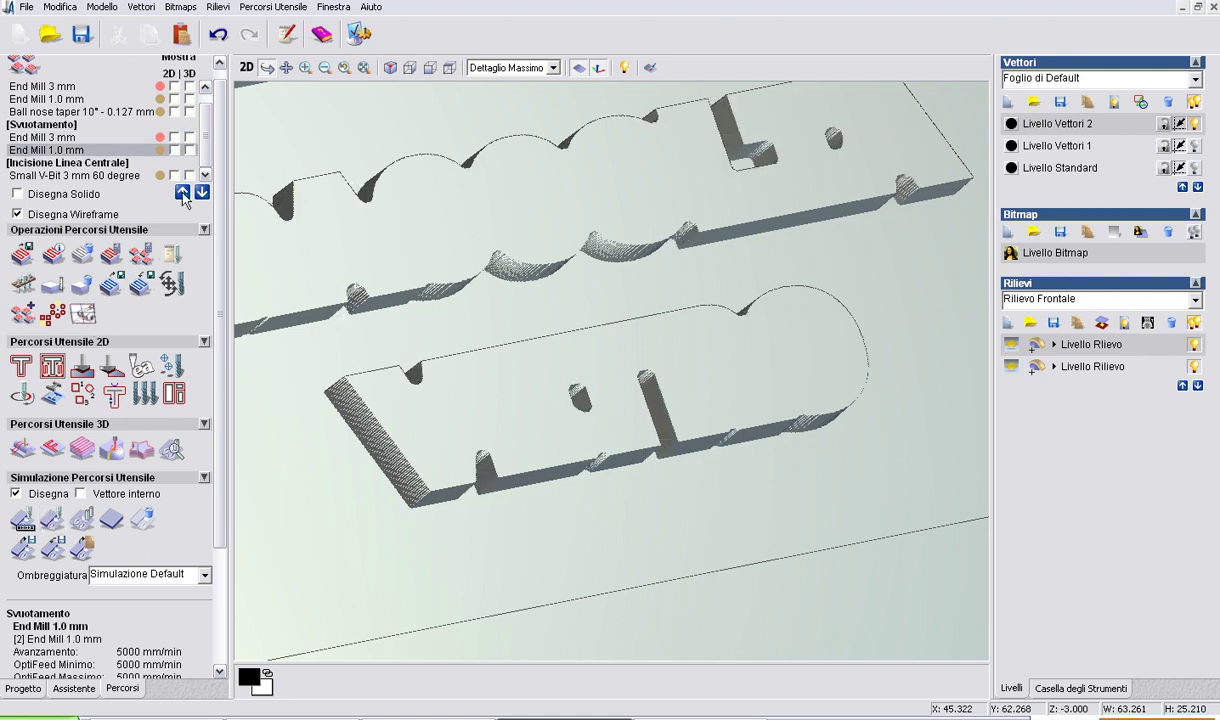
click(75, 167)
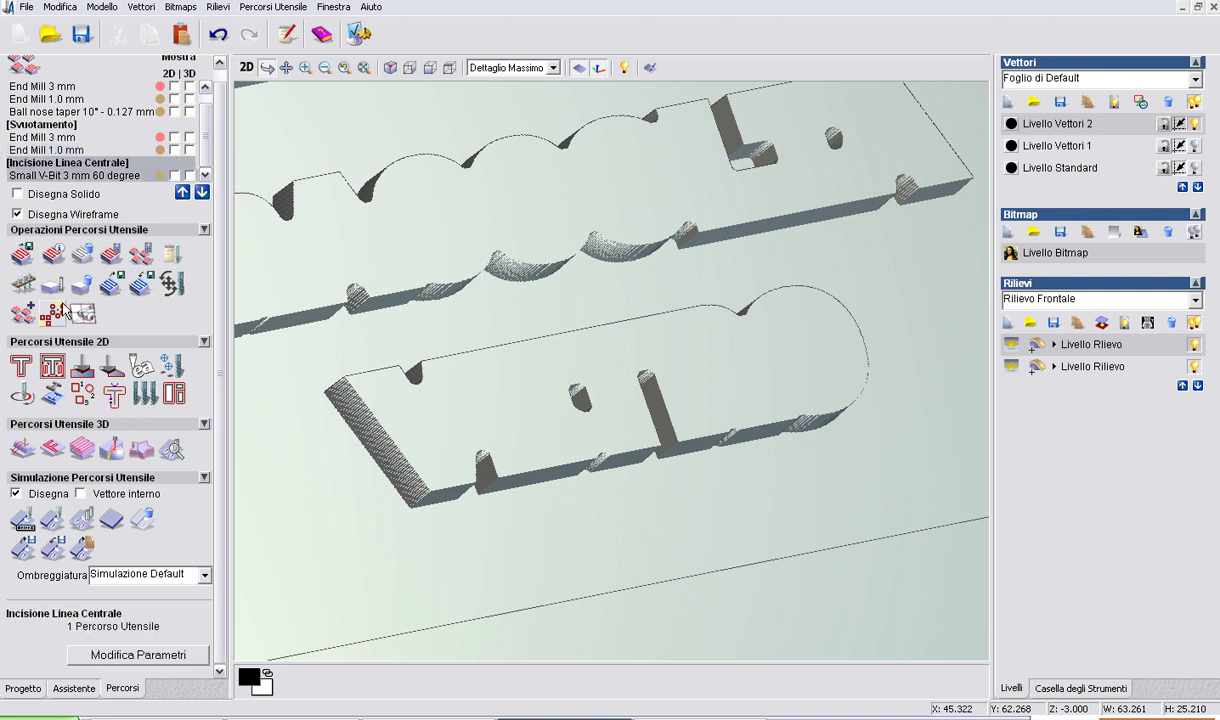
click(54, 521)
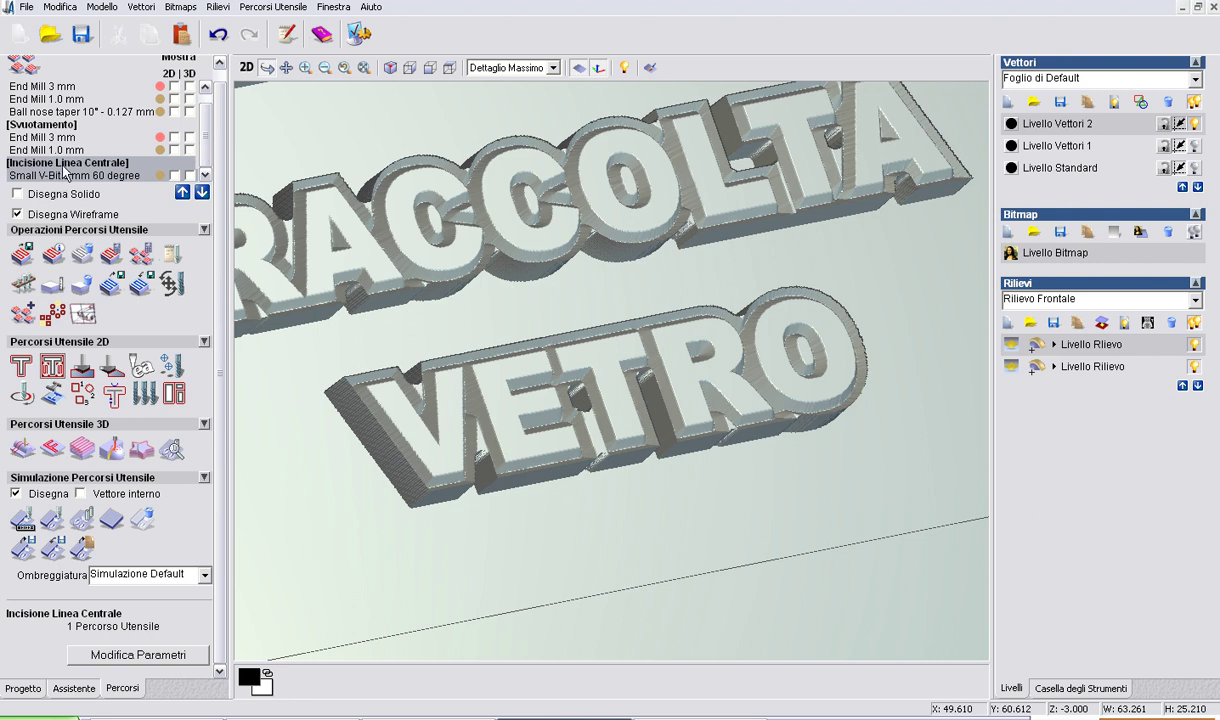
mouse_move(207, 157)
mouse_down()
mouse_move(213, 115)
mouse_move(213, 175)
mouse_up()
click(141, 518)
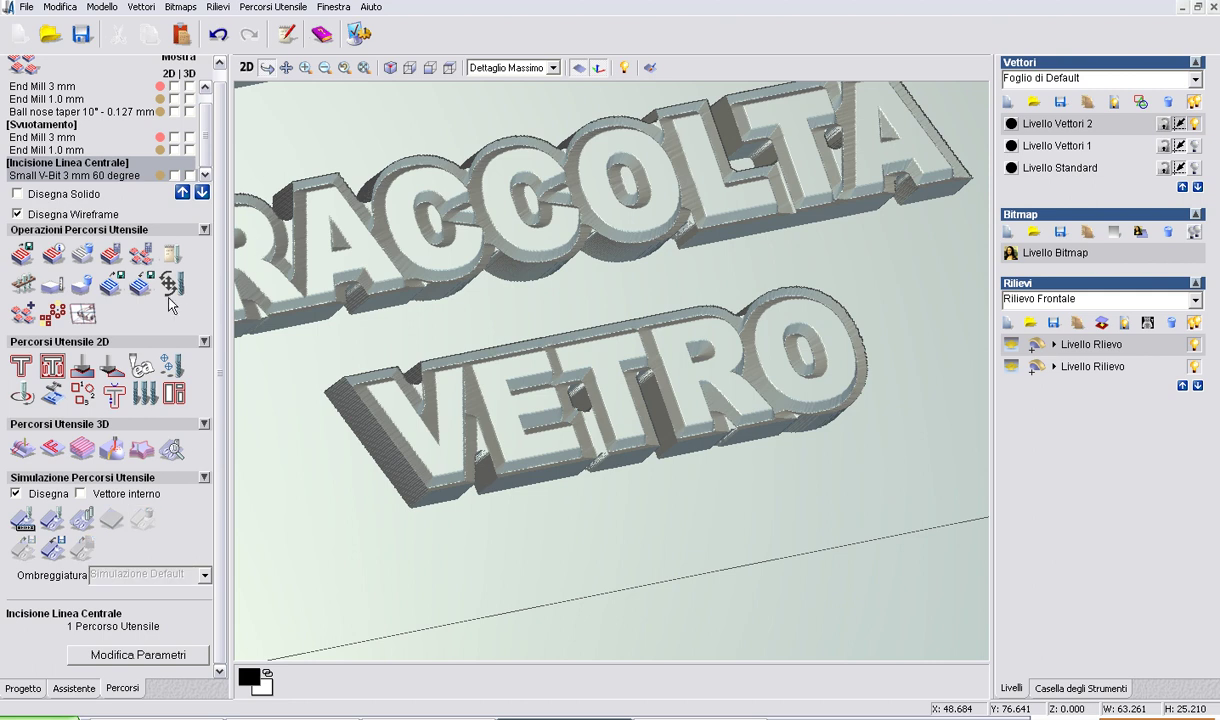
Simulate both clearance toolpaths together on a 0 to -4.0 mm block at Standard resolution.
click(45, 126)
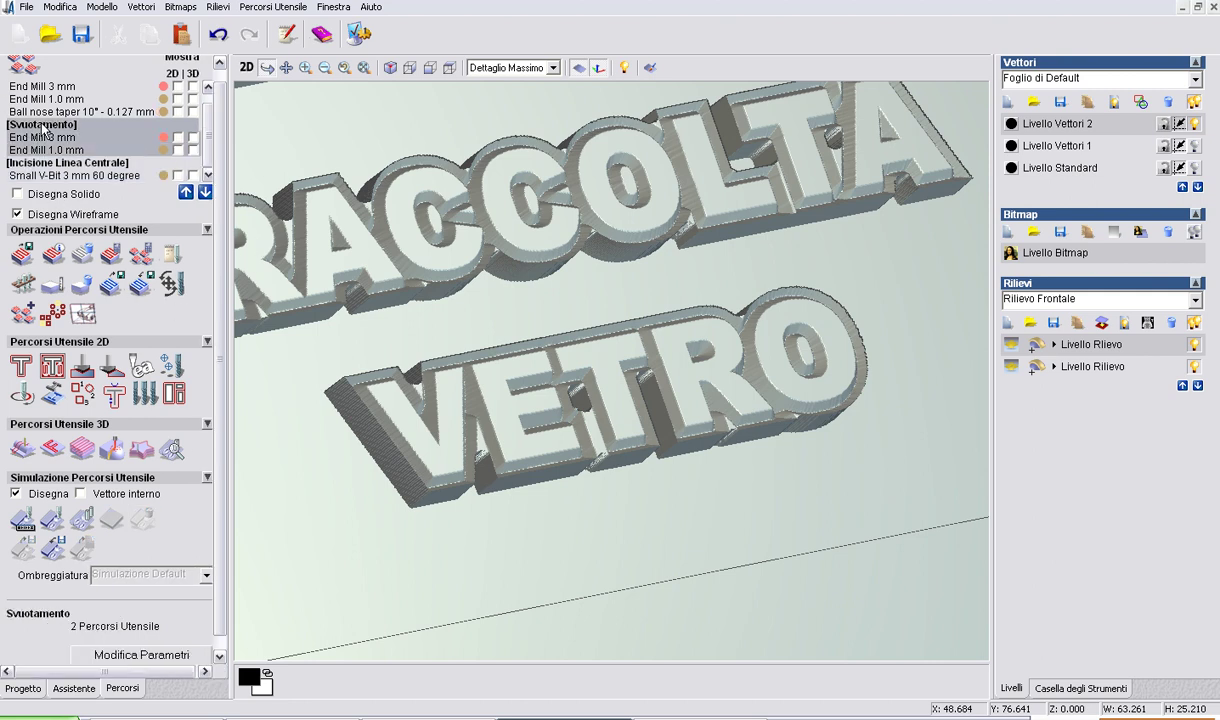
click(55, 522)
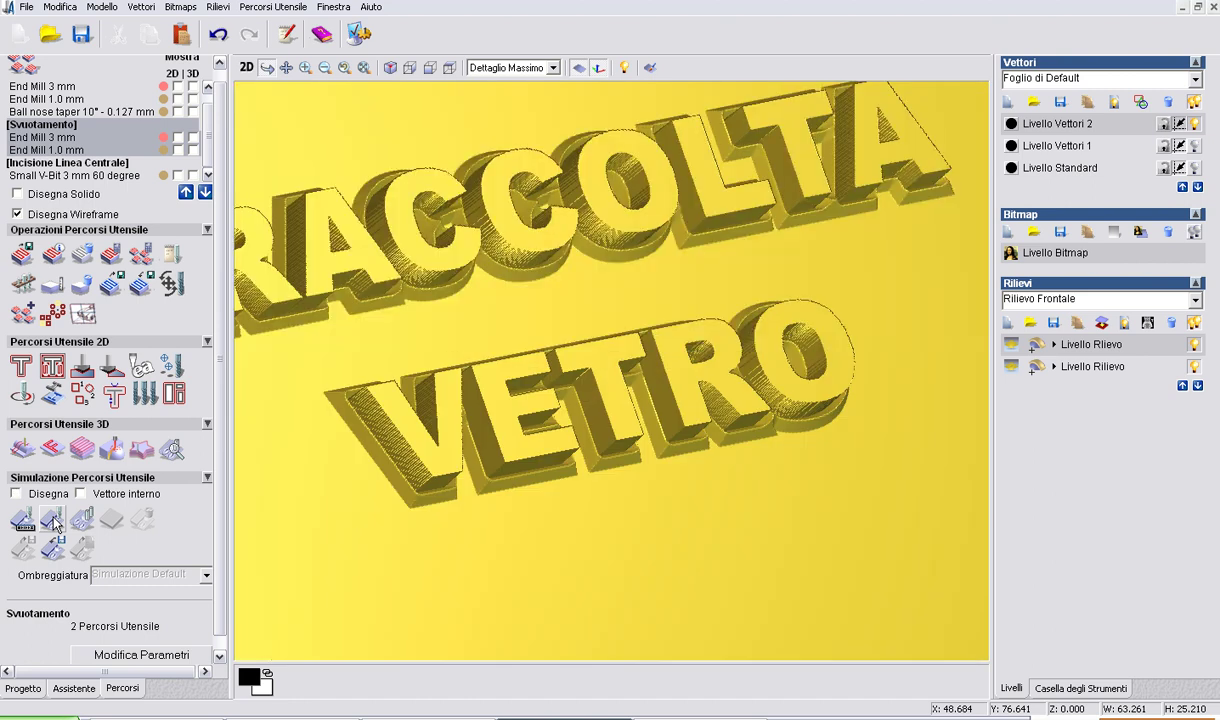
click(55, 522)
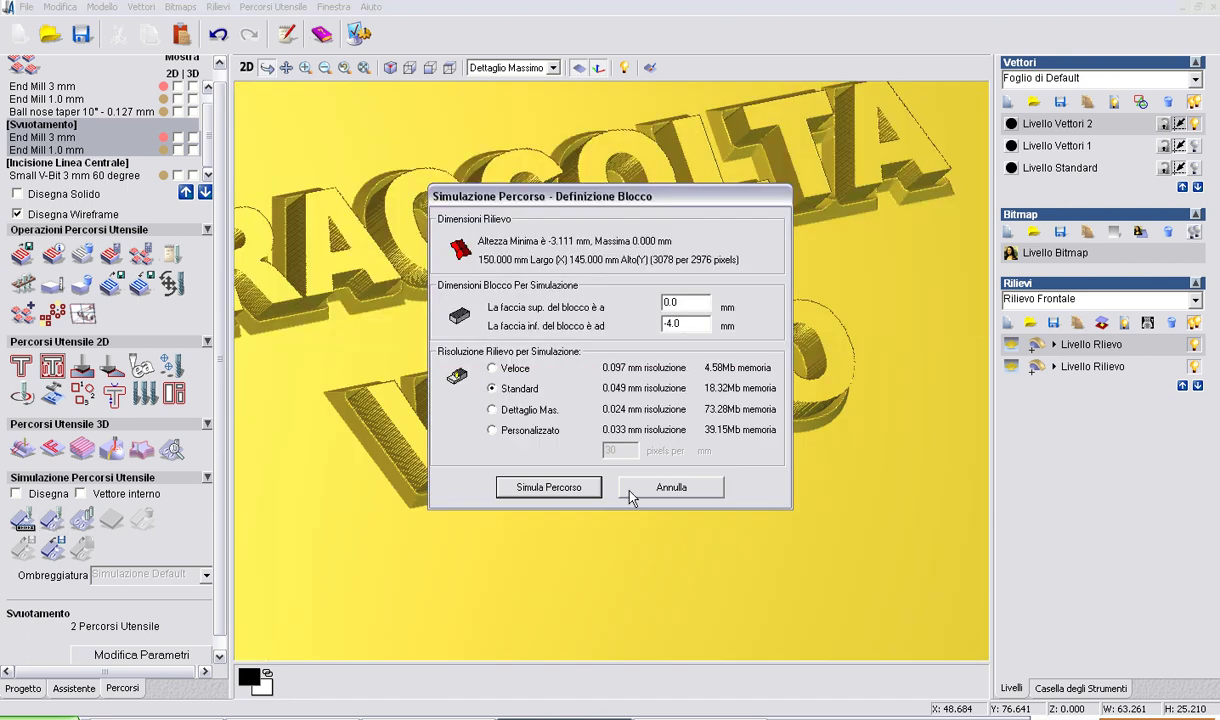
click(549, 490)
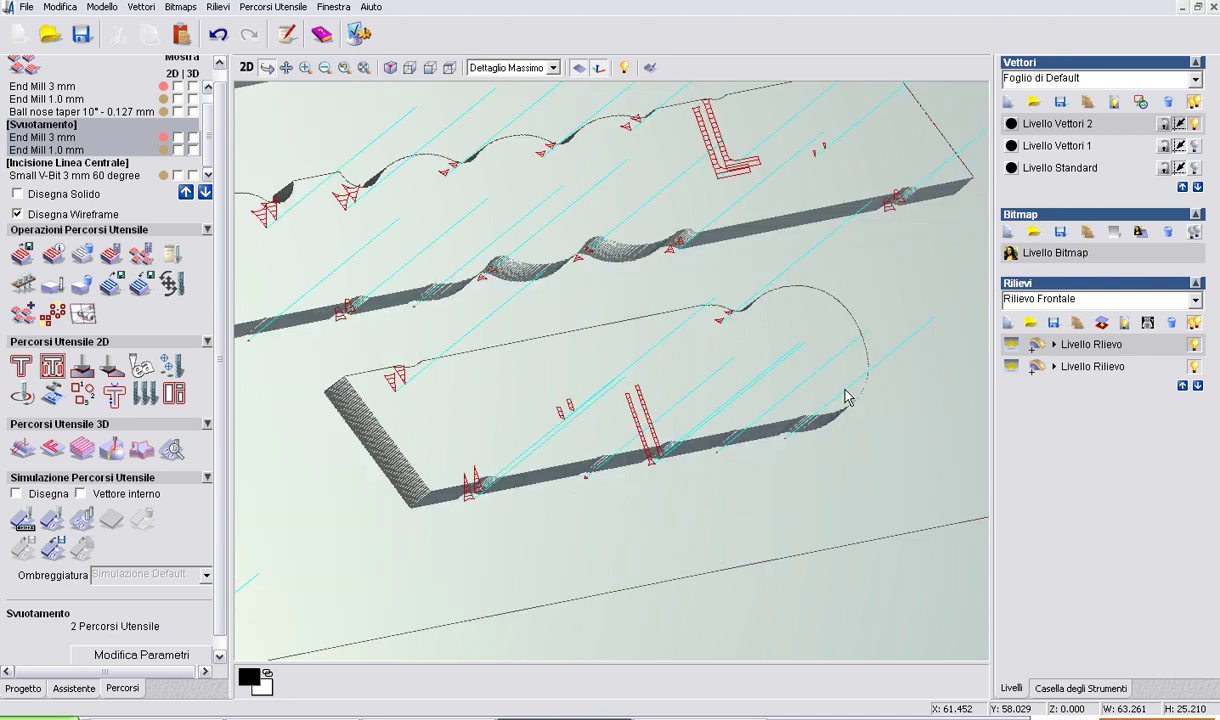
In 2D, select both text outlines and calculate the centreline engraving toolpath for them.
click(246, 67)
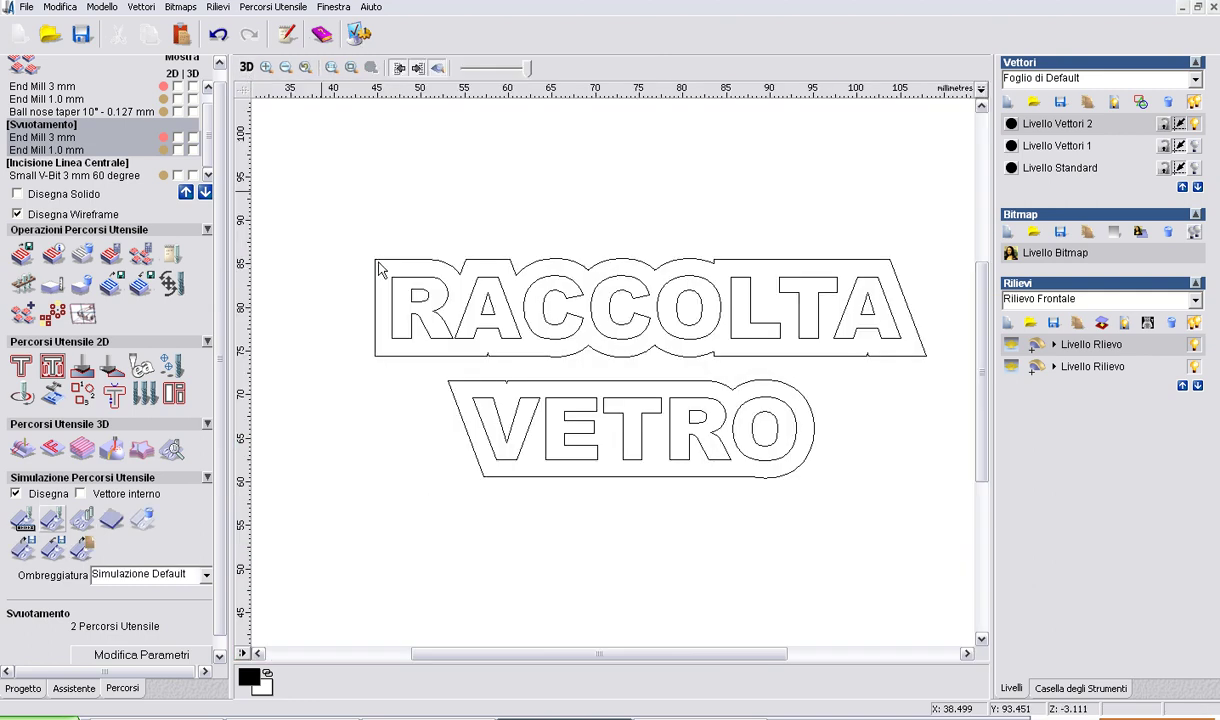
mouse_move(336, 238)
mouse_down()
mouse_move(788, 521)
mouse_move(940, 514)
mouse_up()
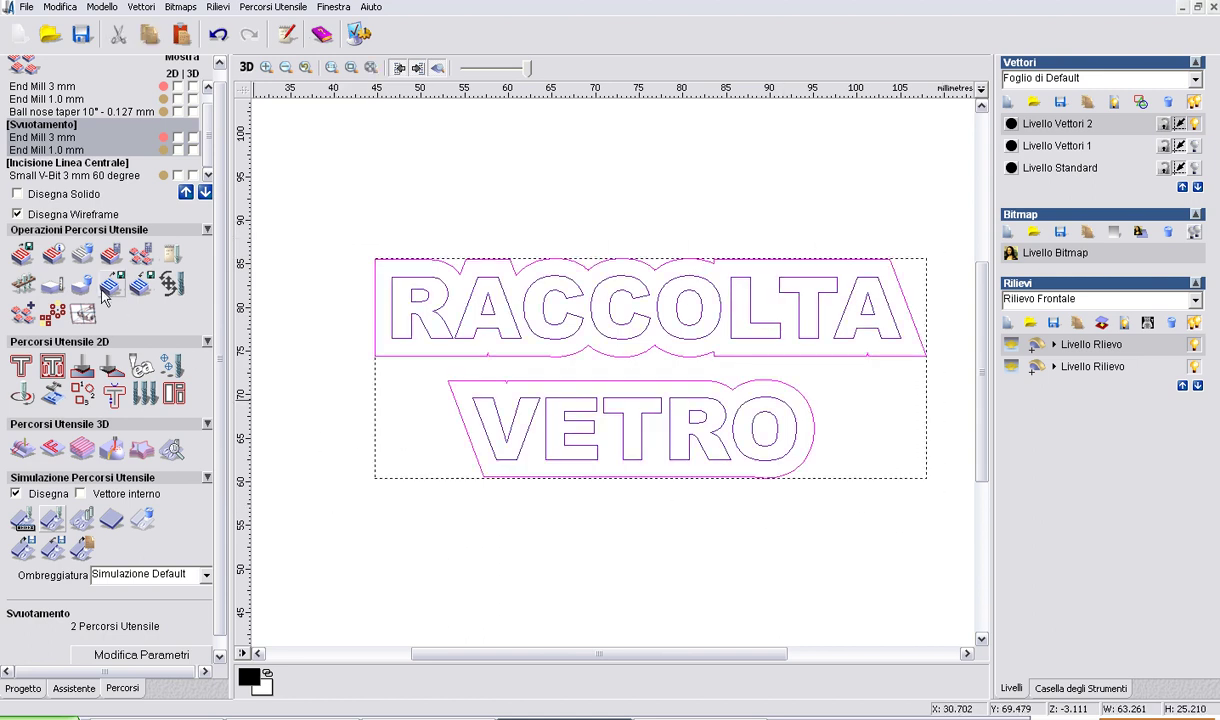
click(59, 172)
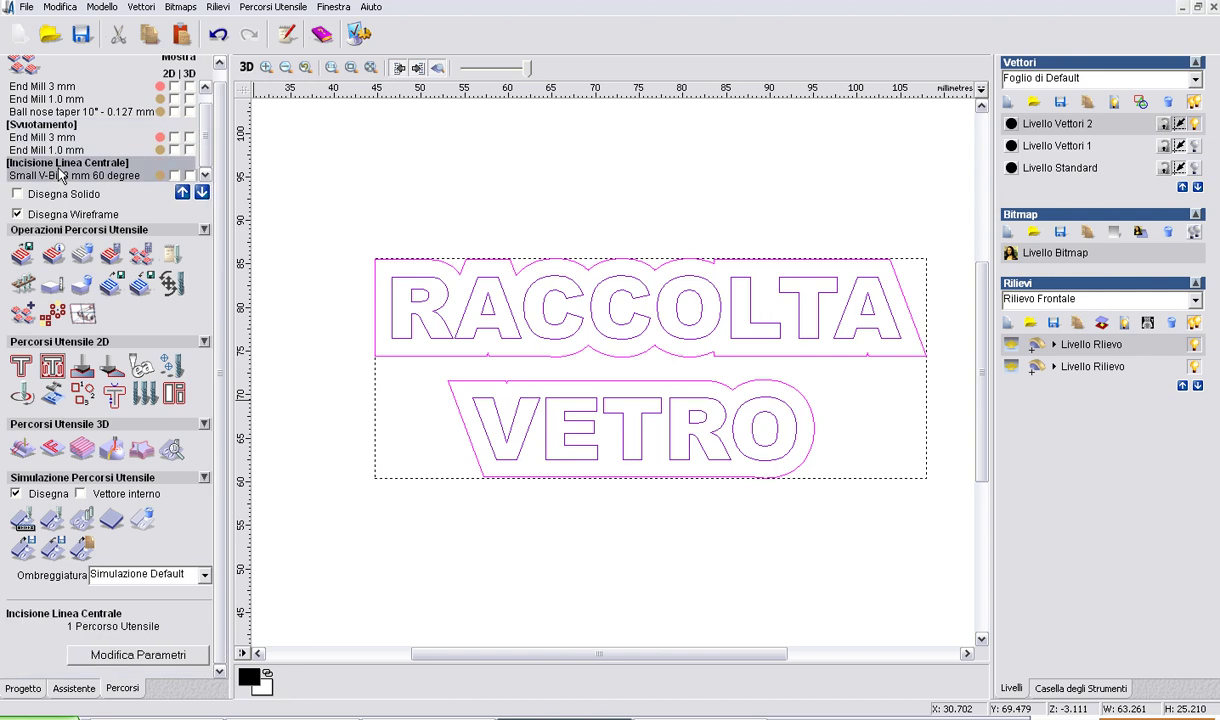
click(54, 256)
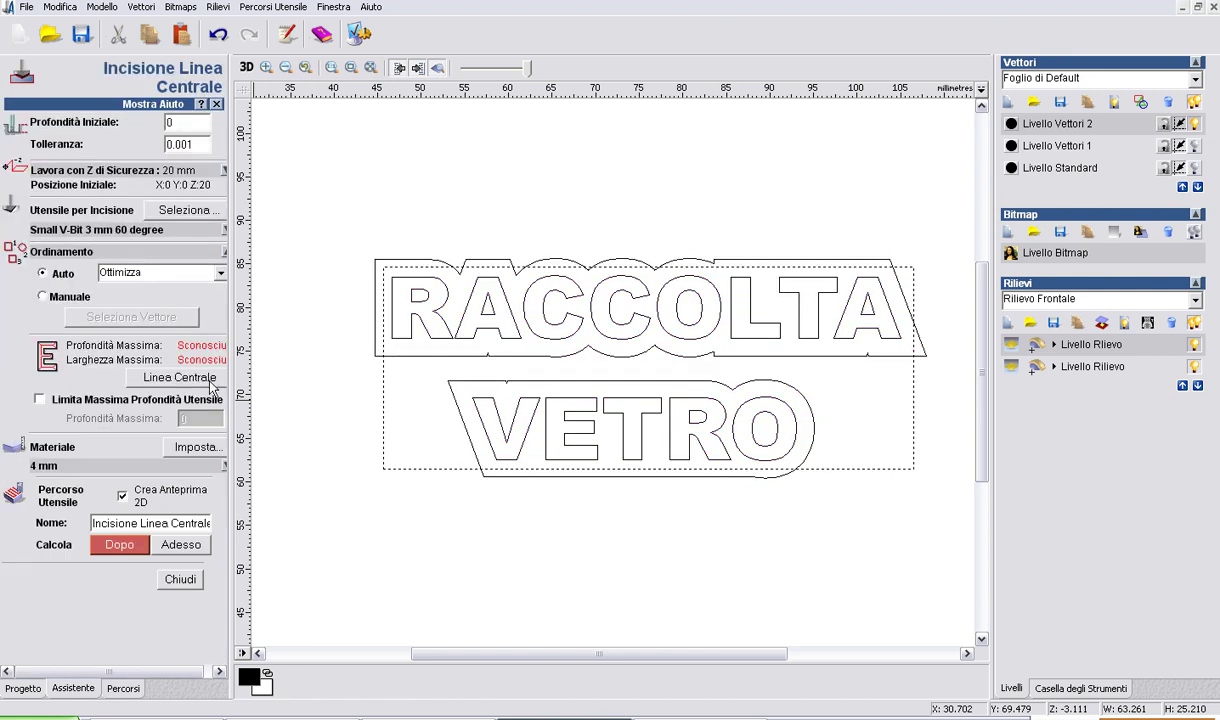
drag(321, 207, 943, 516)
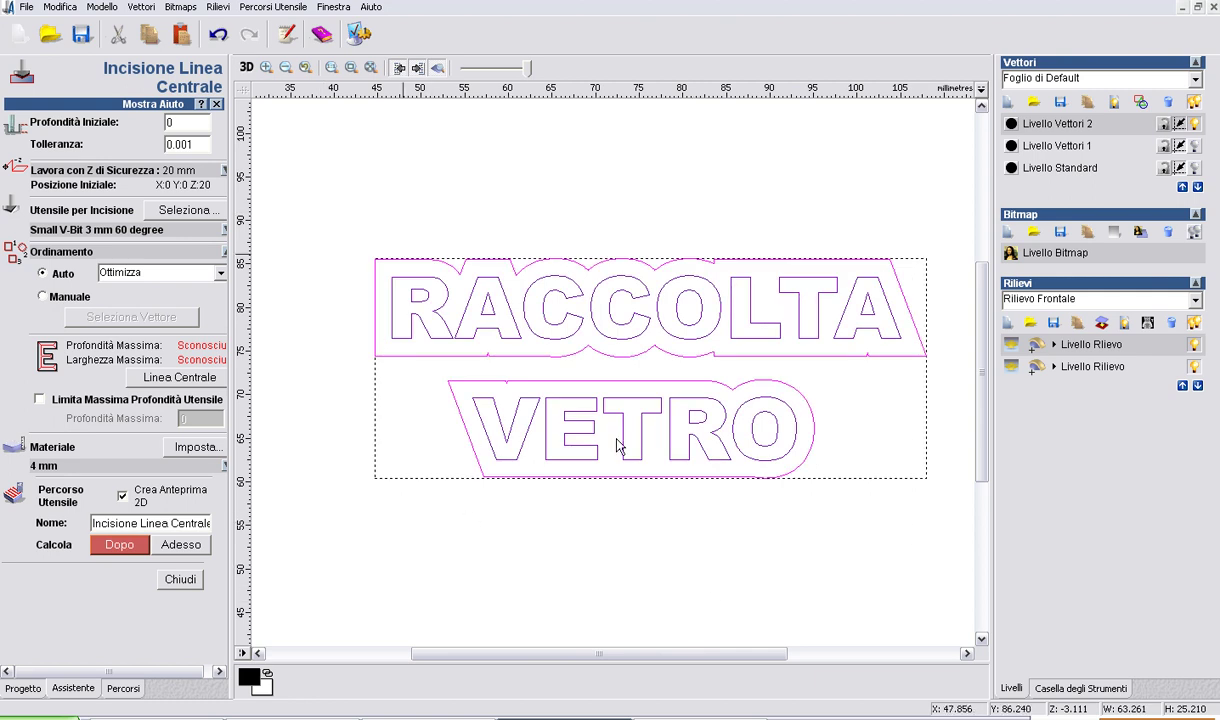
click(180, 378)
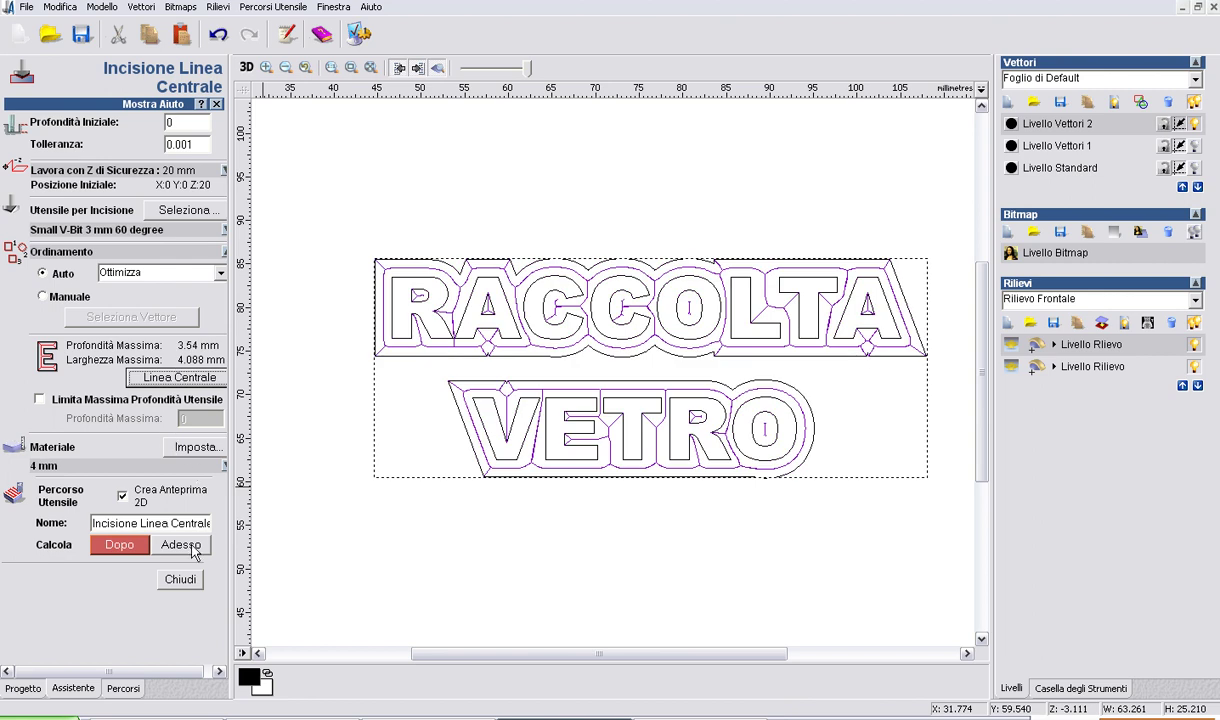
click(193, 551)
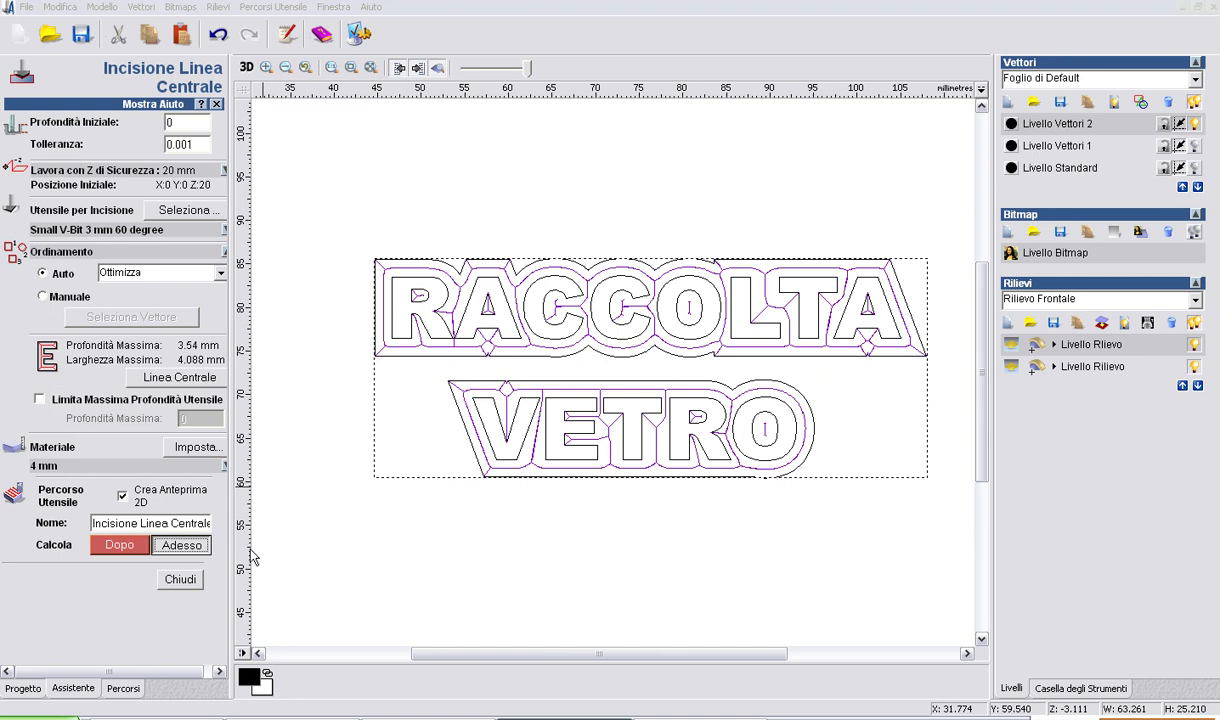
Limit the Small V-Bit 3 mm 60 degree engraving to 3 mm maximum depth and recalculate.
click(40, 399)
text(3)
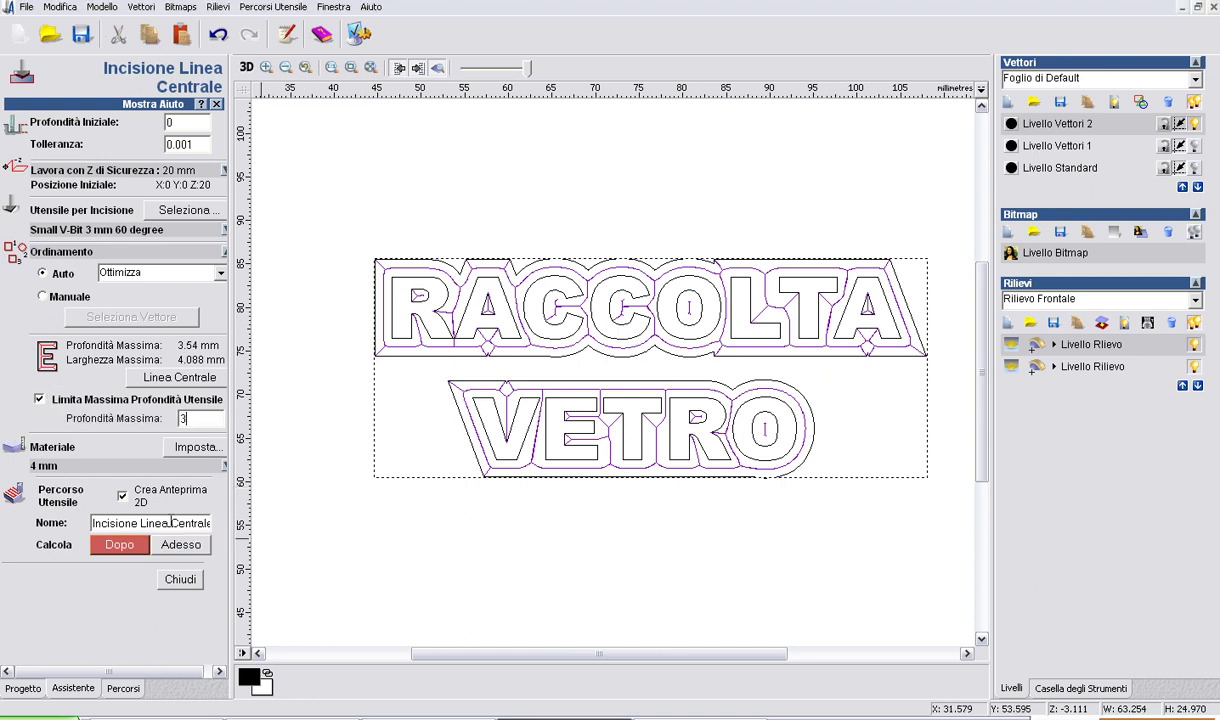
click(188, 550)
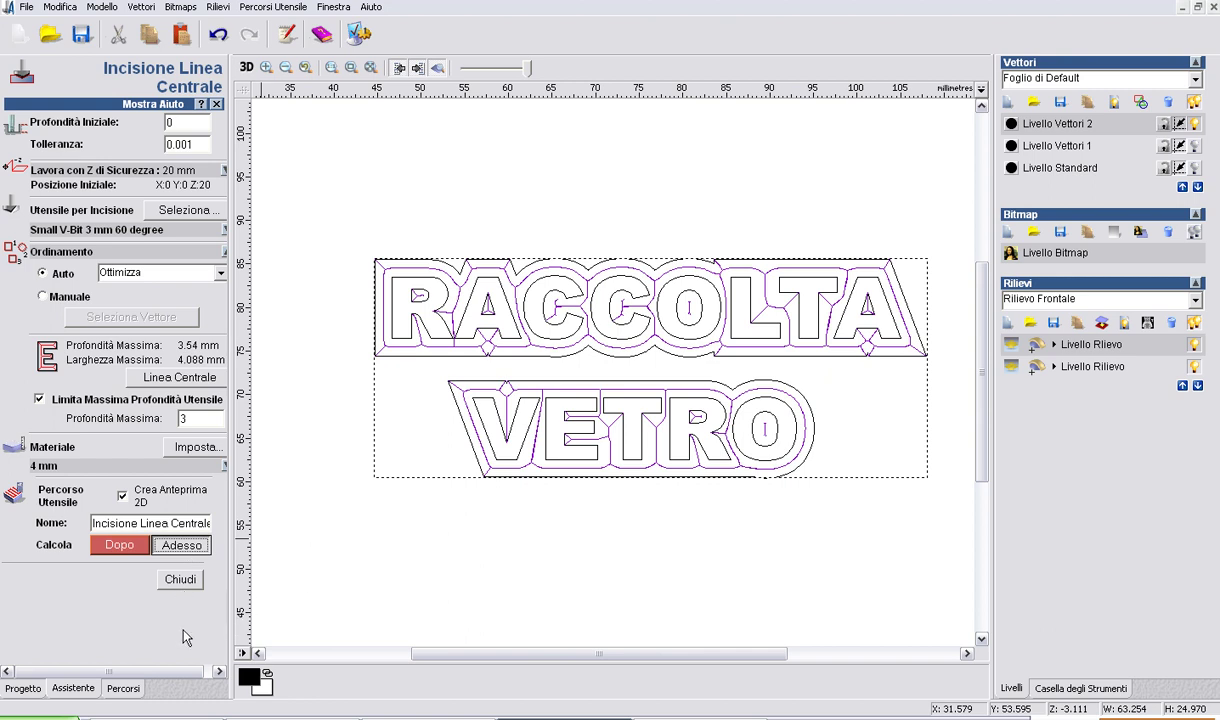
key(Return)
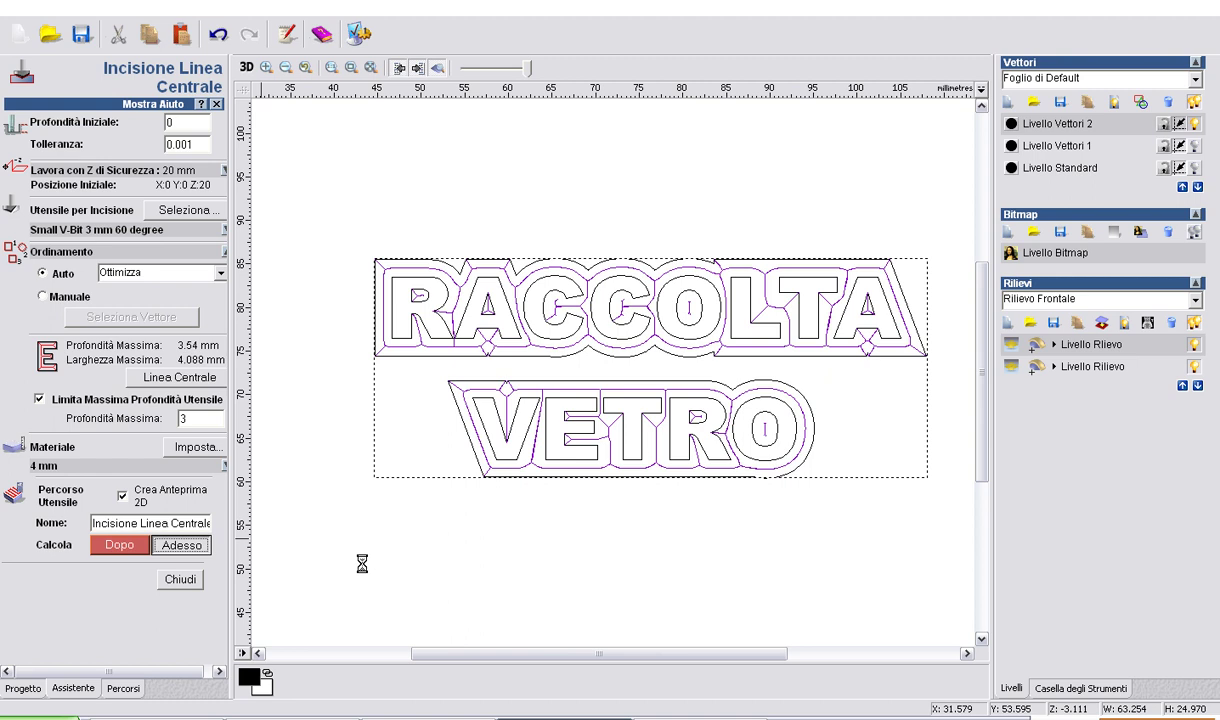
click(180, 579)
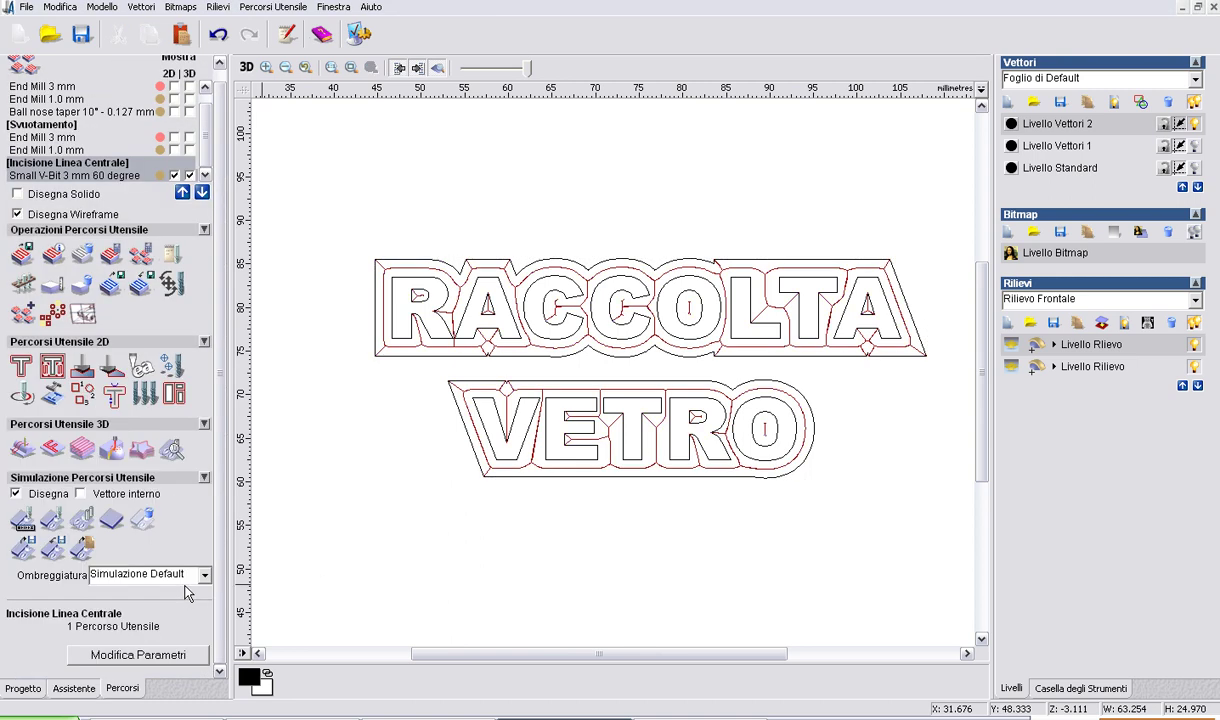
Simulate the Small V-Bit centreline engraving in 3D to show bevelled RACCOLTA VETRO letters.
click(245, 66)
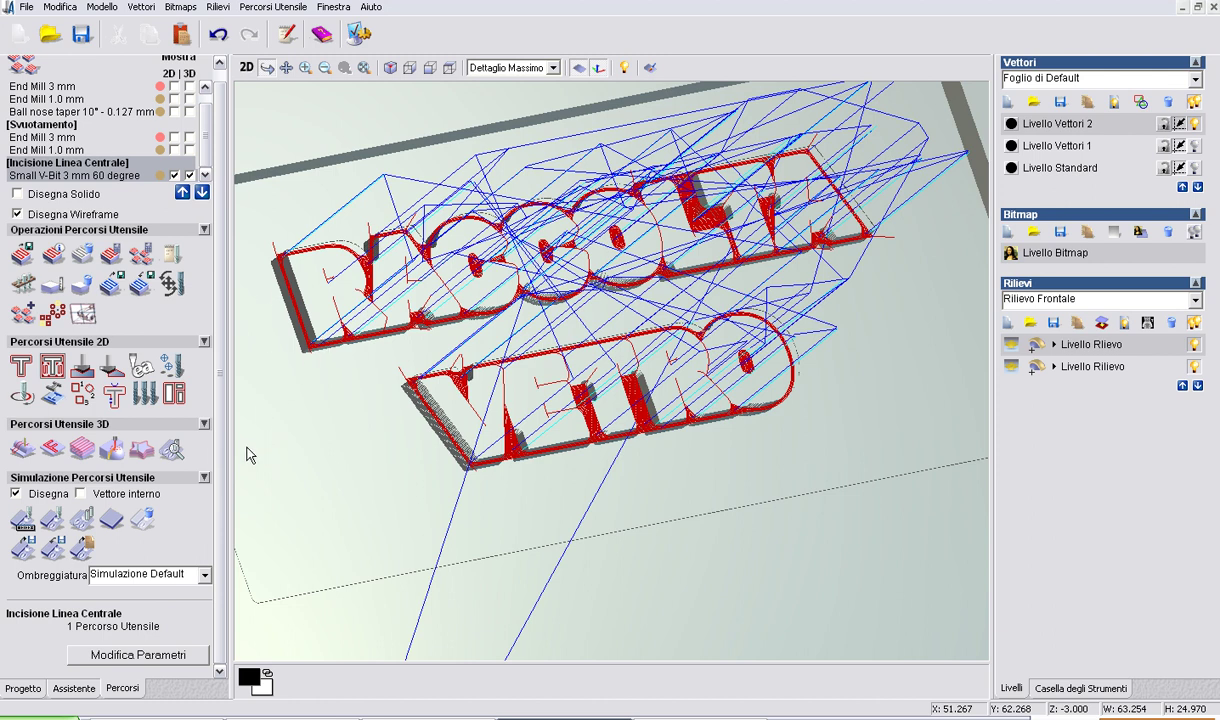
click(52, 517)
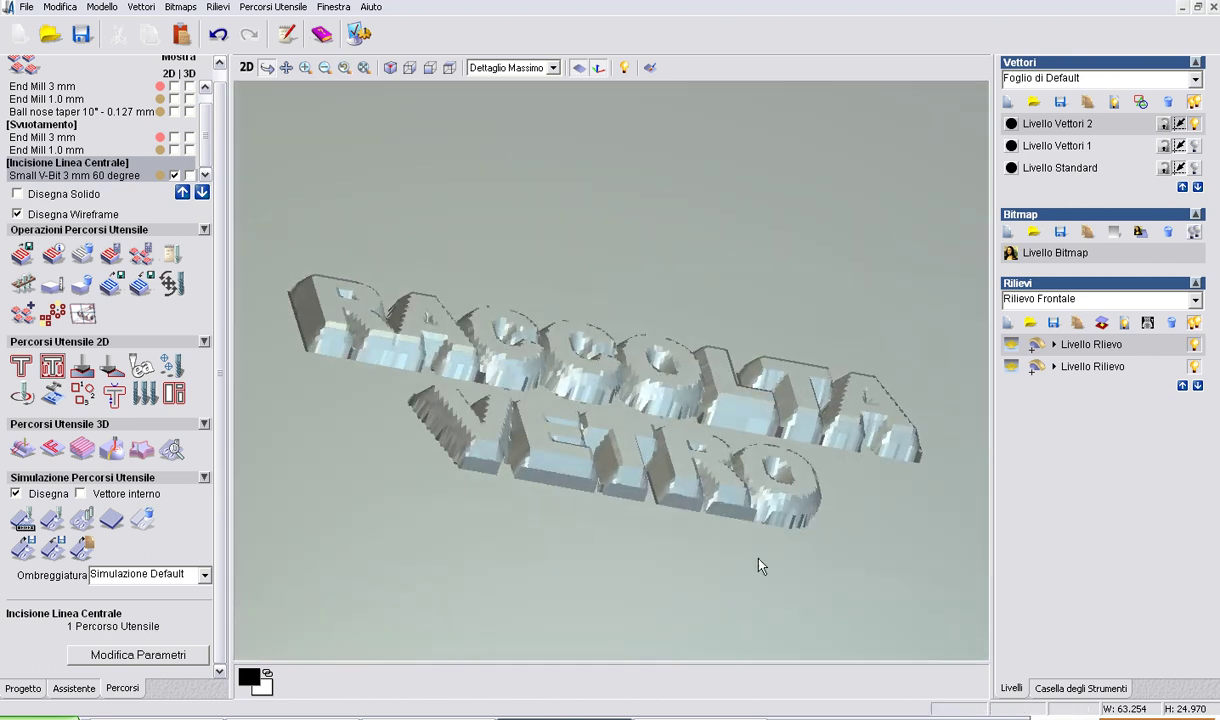
Orbit around the V-carved letters to inspect them, then hide the engraving toolpath from 3D.
drag(758, 566, 697, 612)
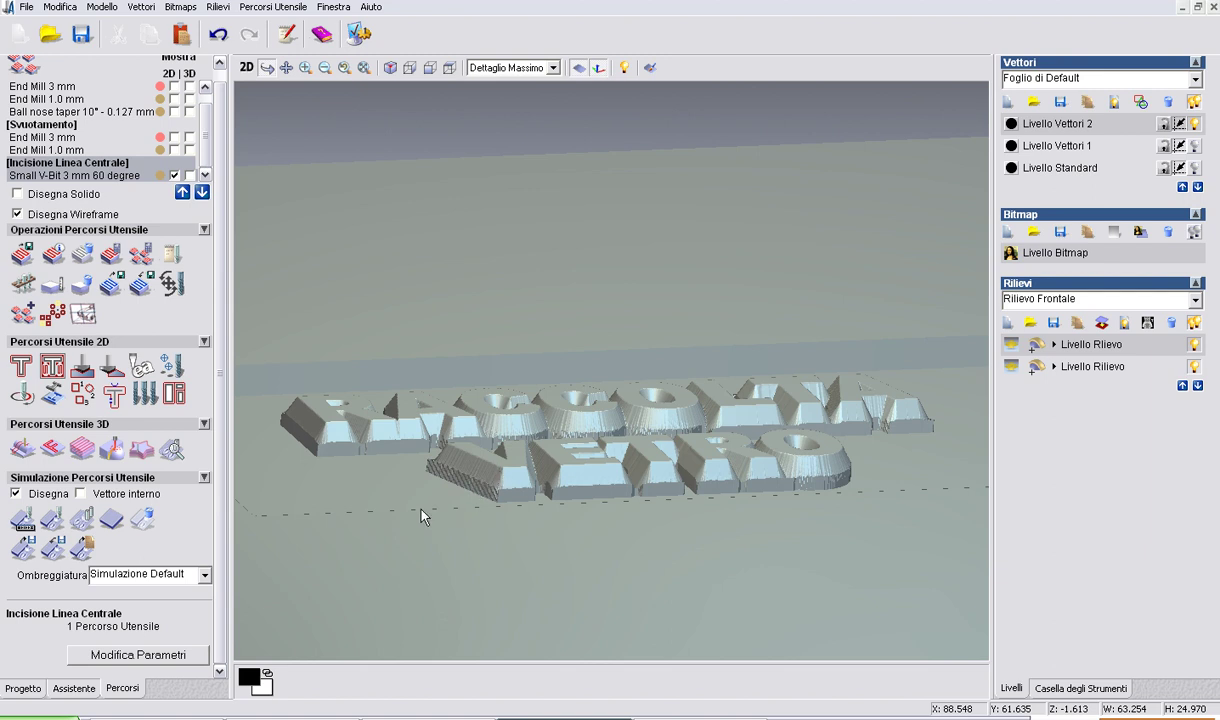
drag(401, 485, 377, 546)
mouse_move(607, 563)
mouse_down()
mouse_move(662, 572)
mouse_move(668, 612)
mouse_up()
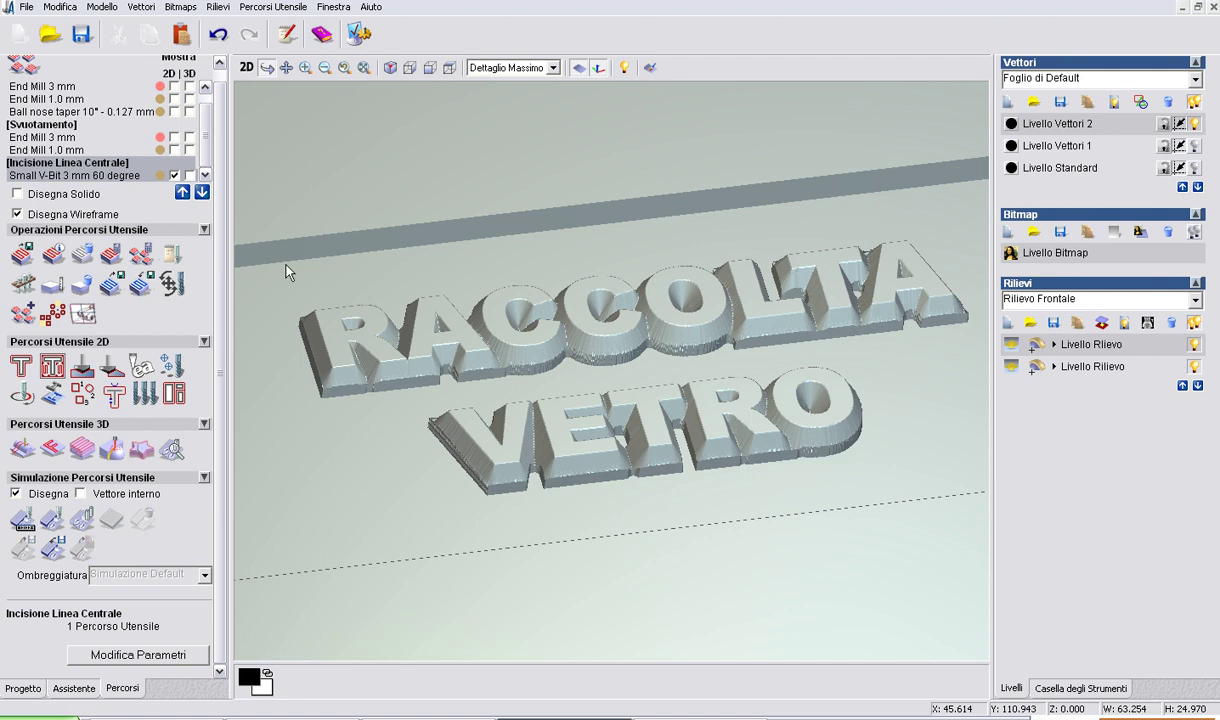
click(175, 176)
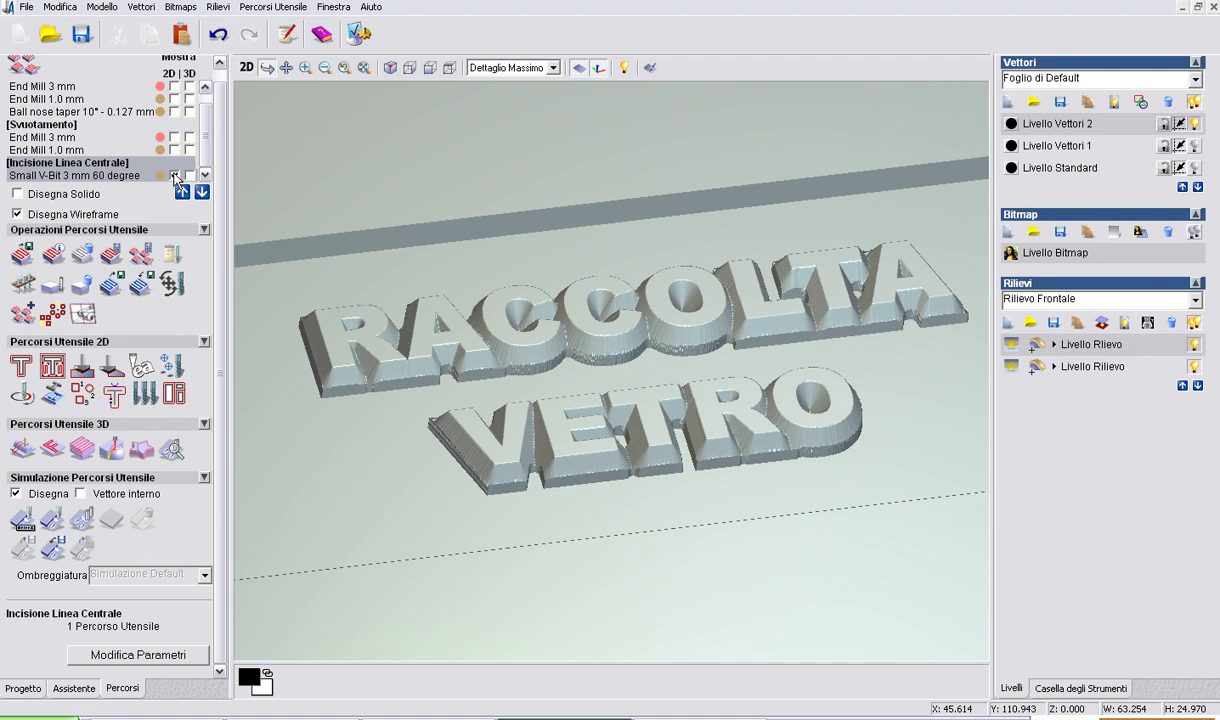
Back in 2D, add a new vector layer, hide Livello Vettori 2 and show Livello Vettori 1.
click(245, 67)
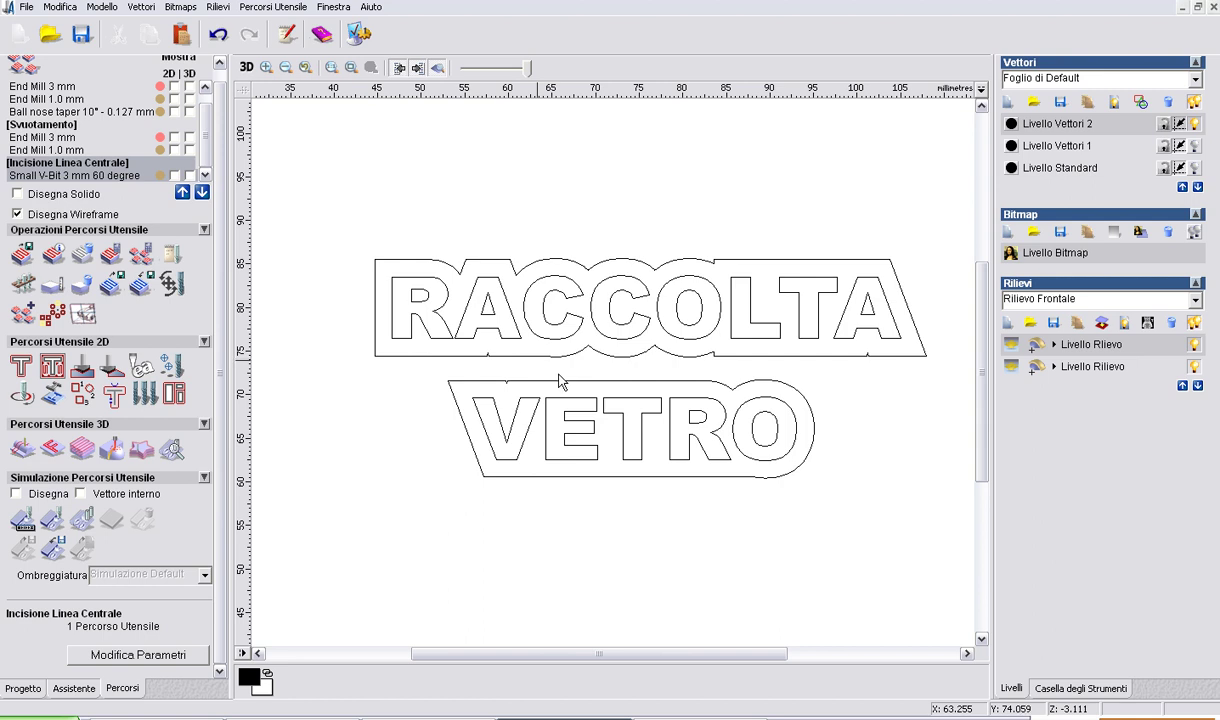
click(1012, 104)
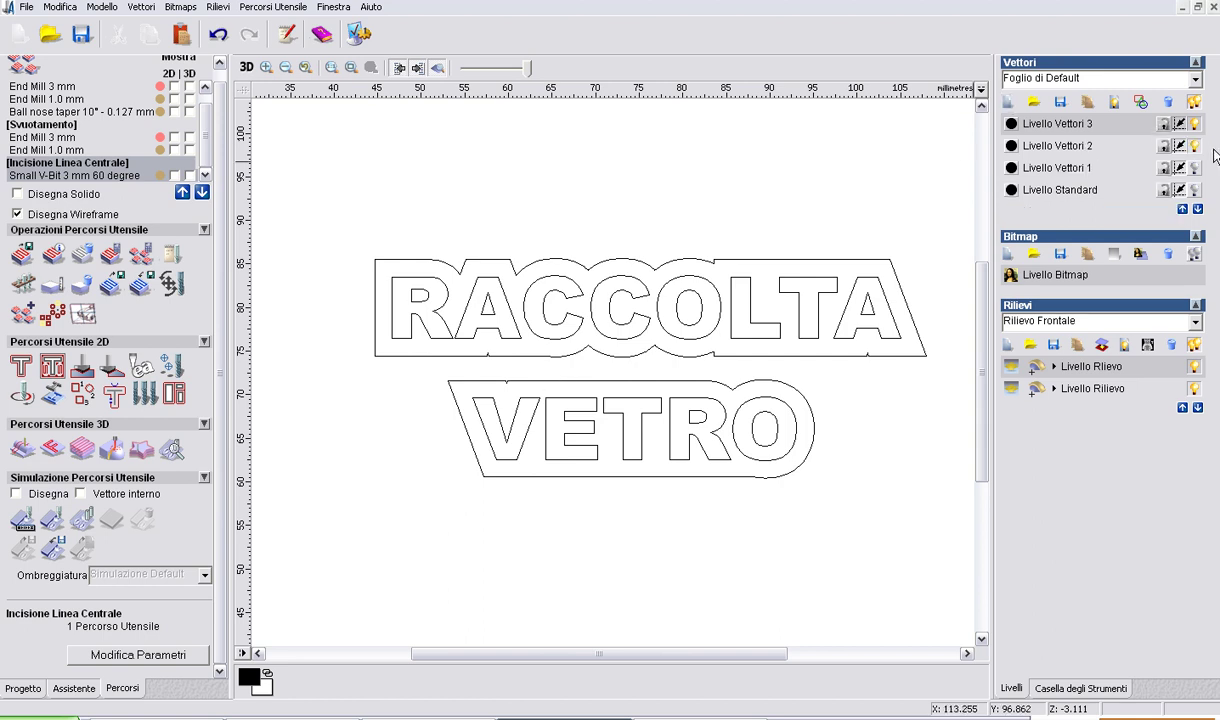
click(1194, 145)
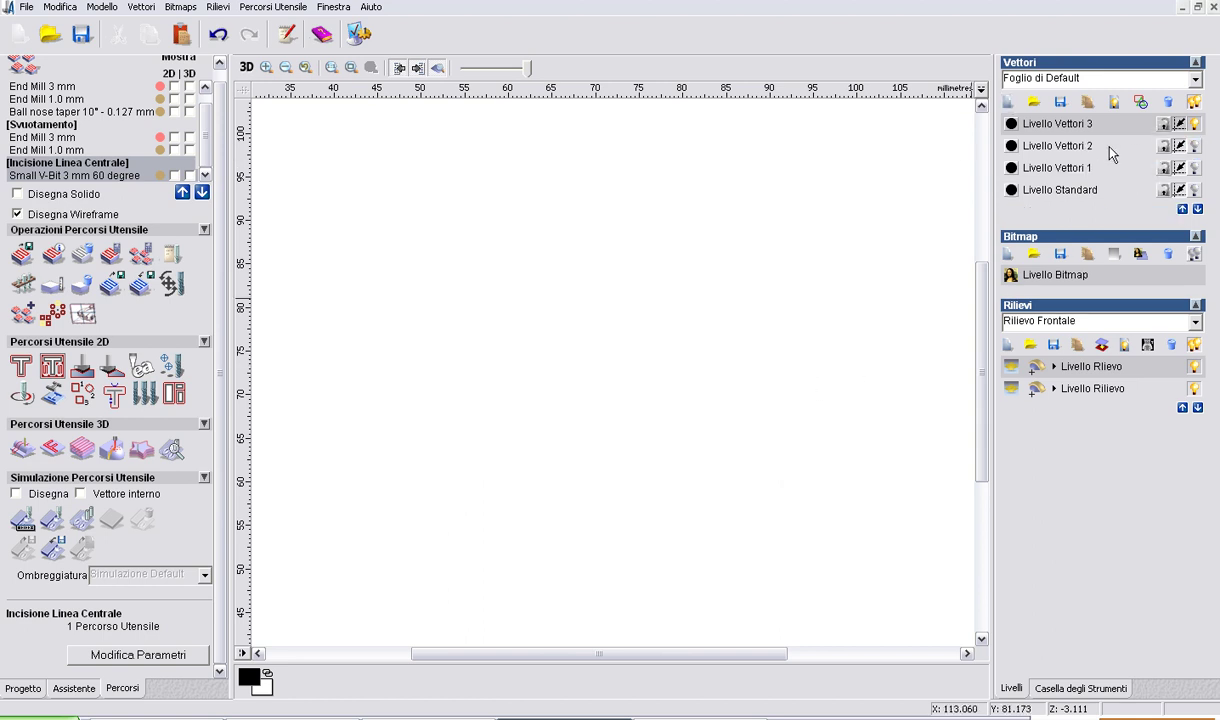
click(1060, 167)
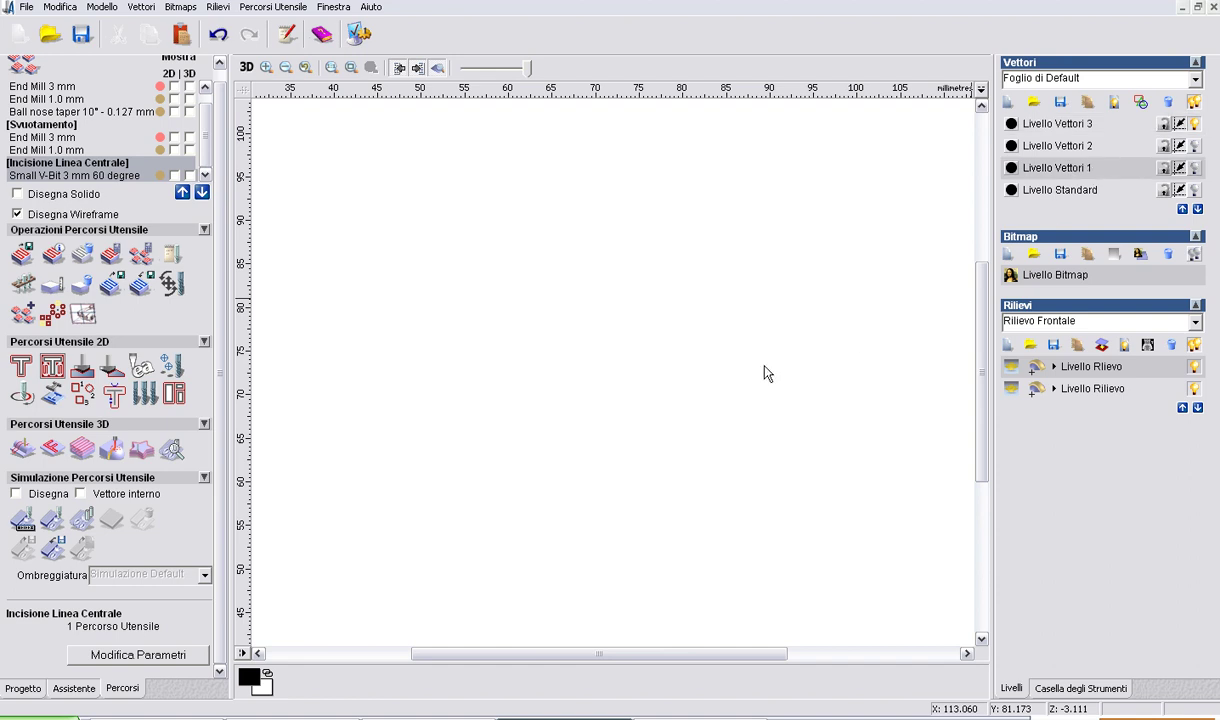
click(1194, 145)
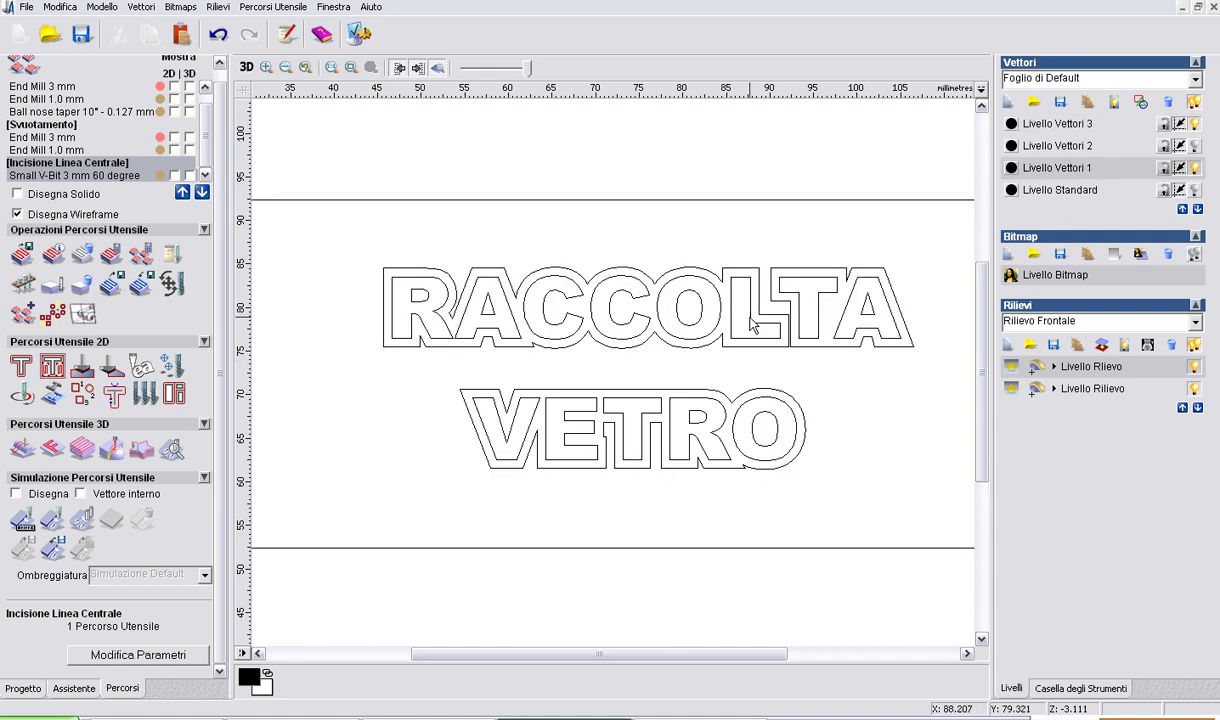
Copy the RACCOLTA VETRO outlines from Livello Vettori 1 and paste them into Livello Vettori 3.
click(714, 300)
right_click(755, 318)
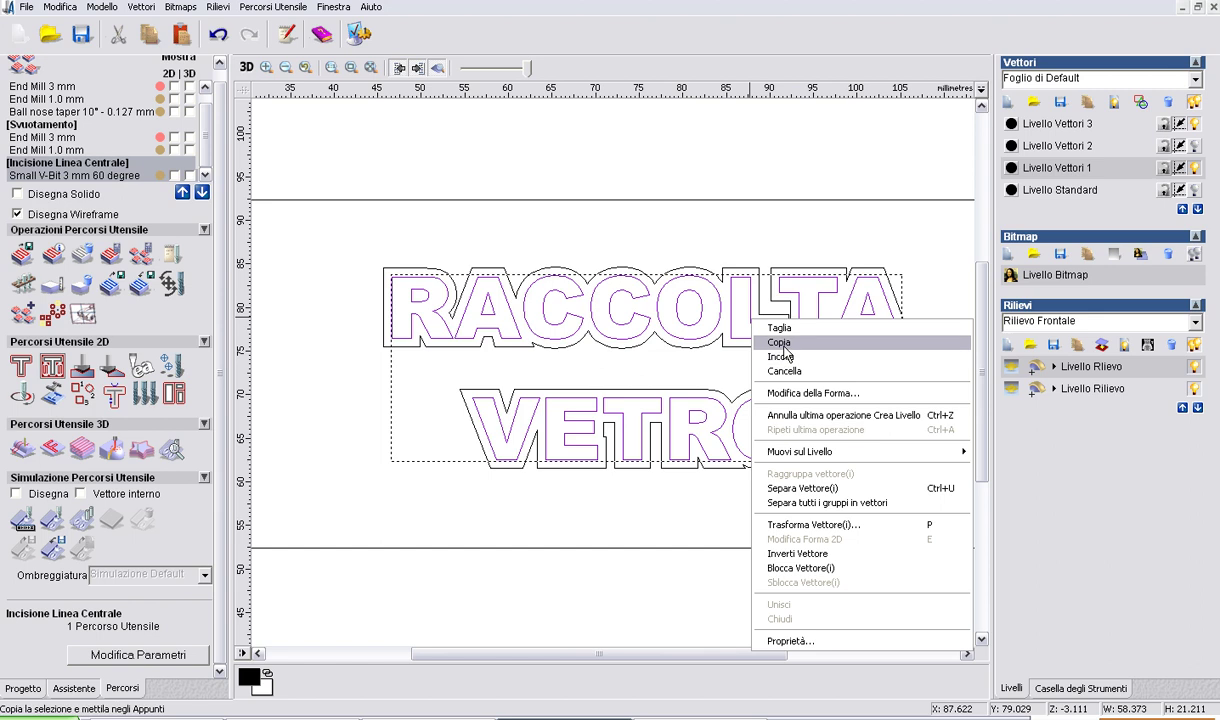
click(790, 338)
click(1195, 167)
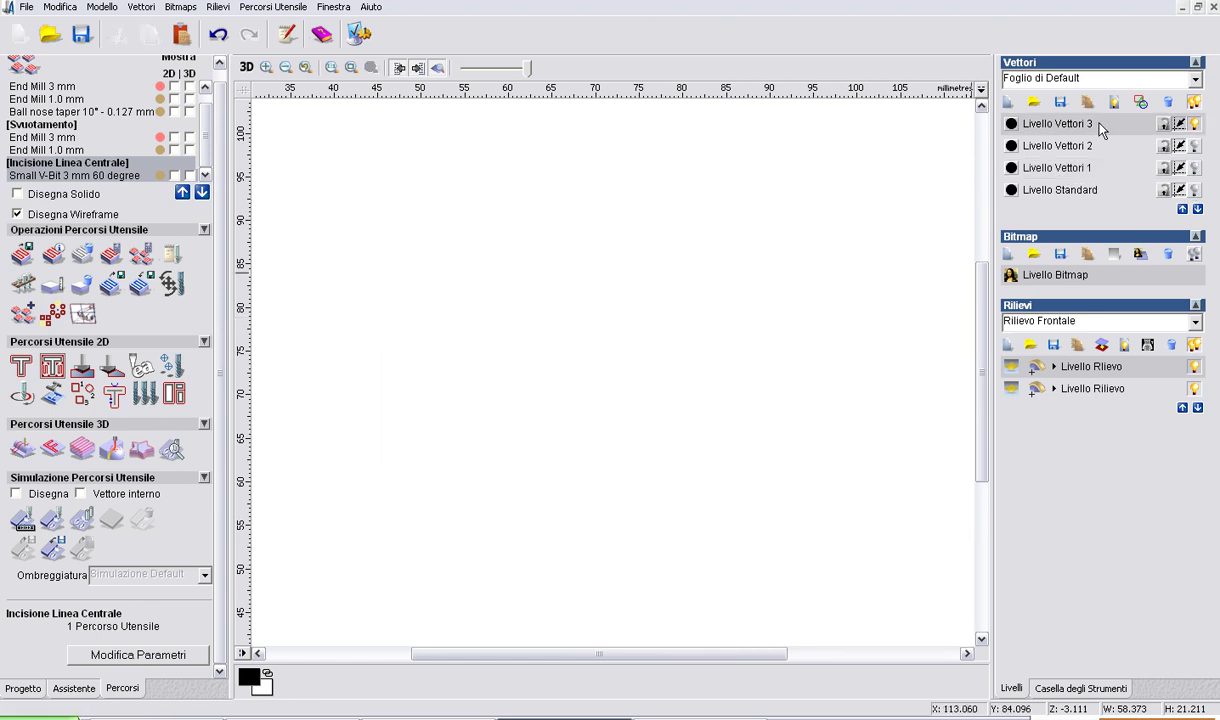
right_click(733, 263)
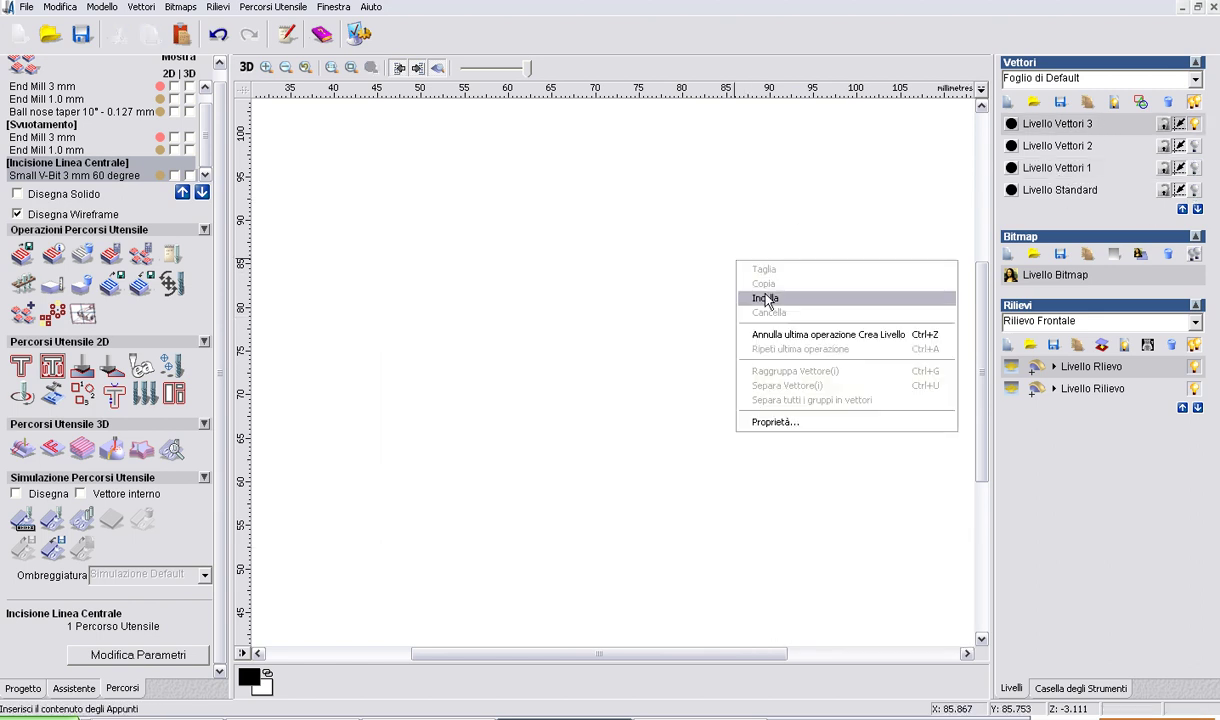
click(770, 297)
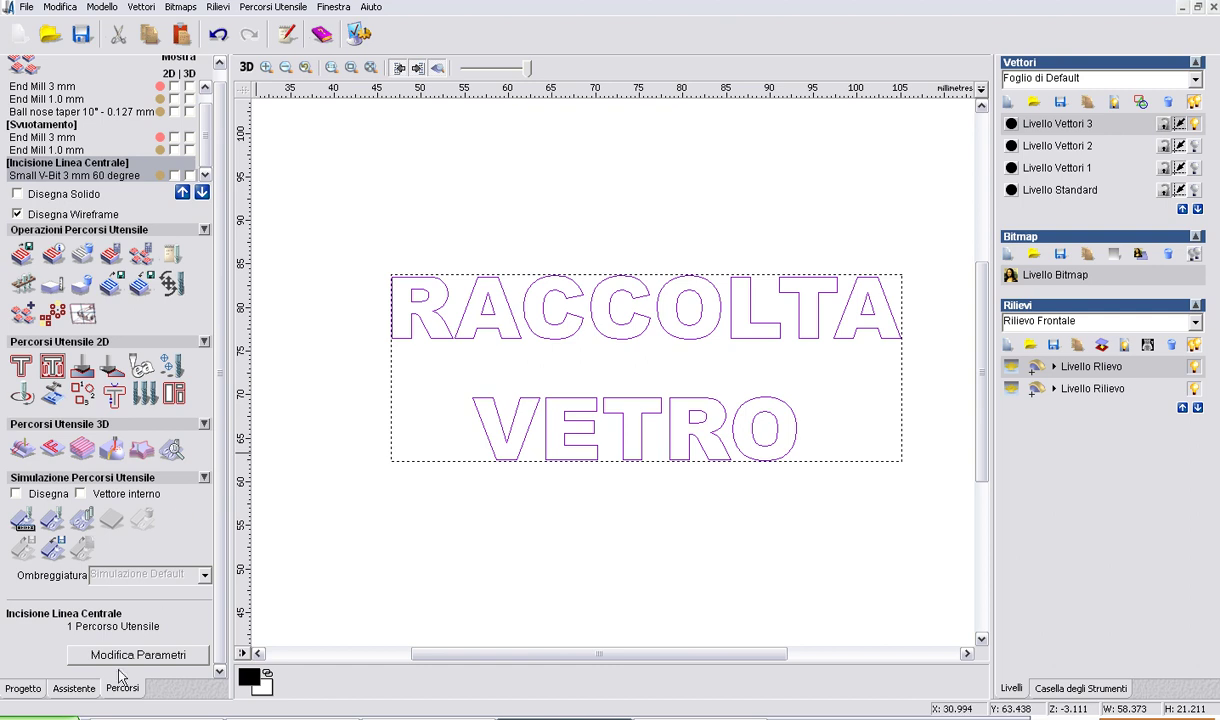
click(78, 689)
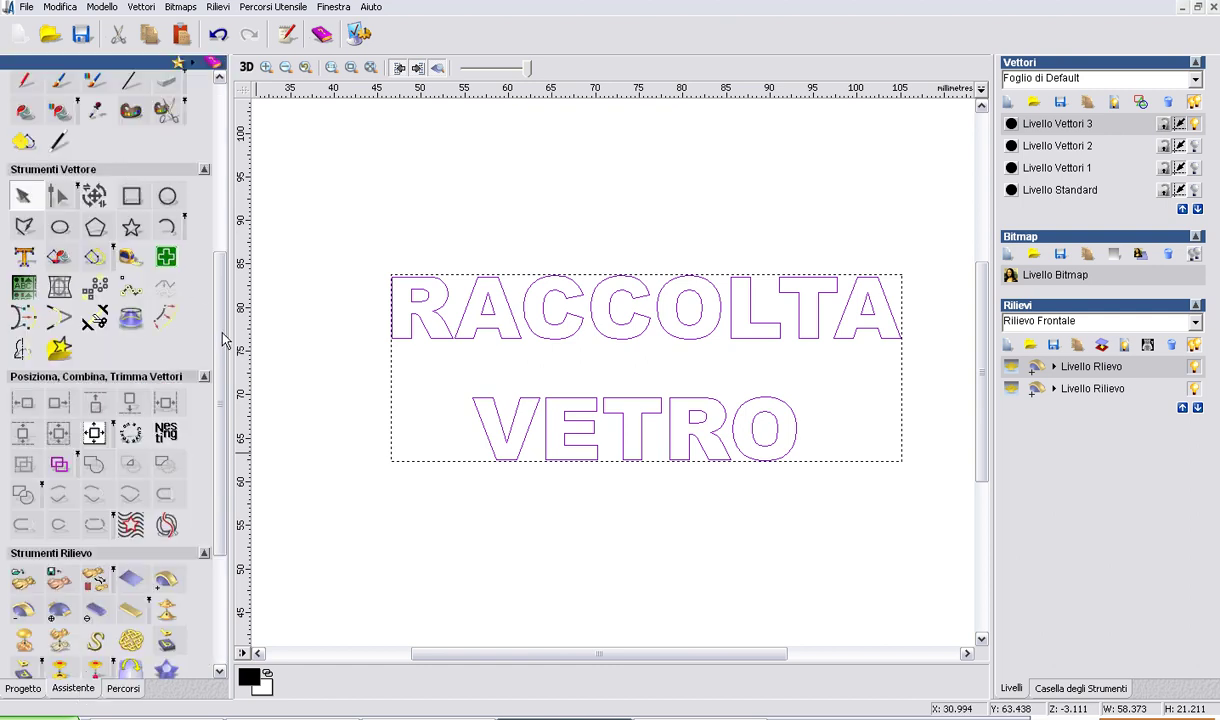
Offset the pasted letter outlines 3 mm outward with sharp corners.
click(168, 320)
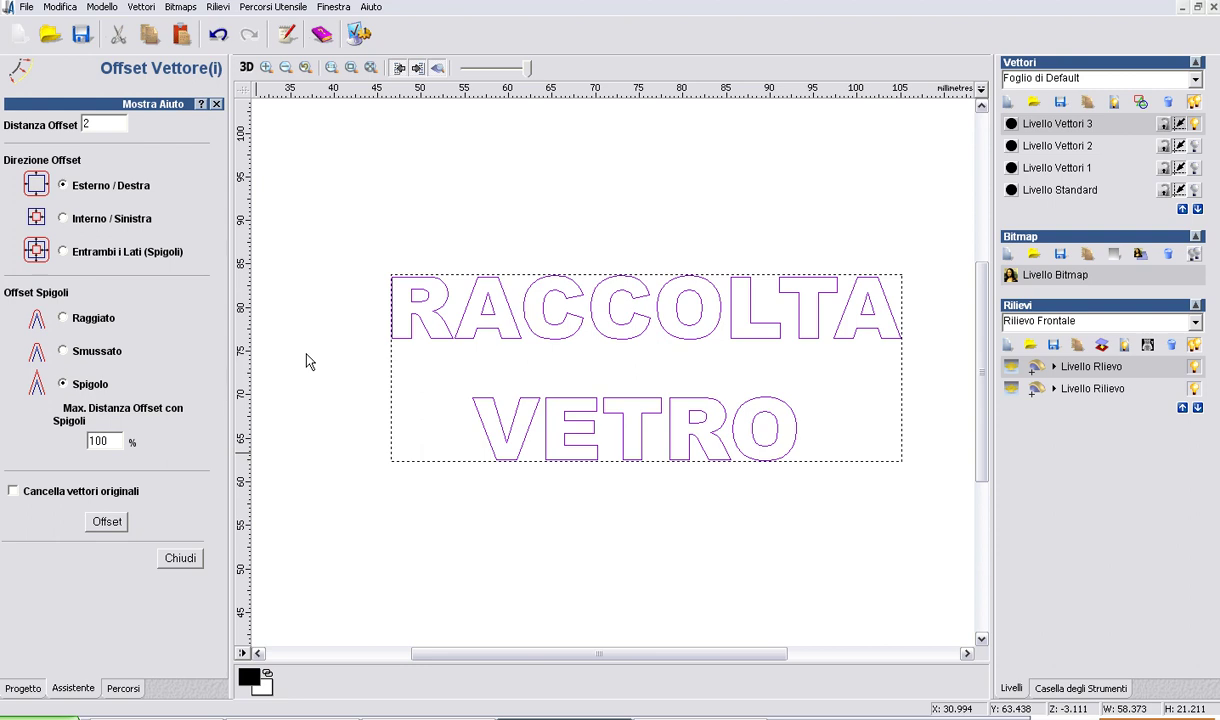
double_click(97, 123)
text(3)
click(103, 523)
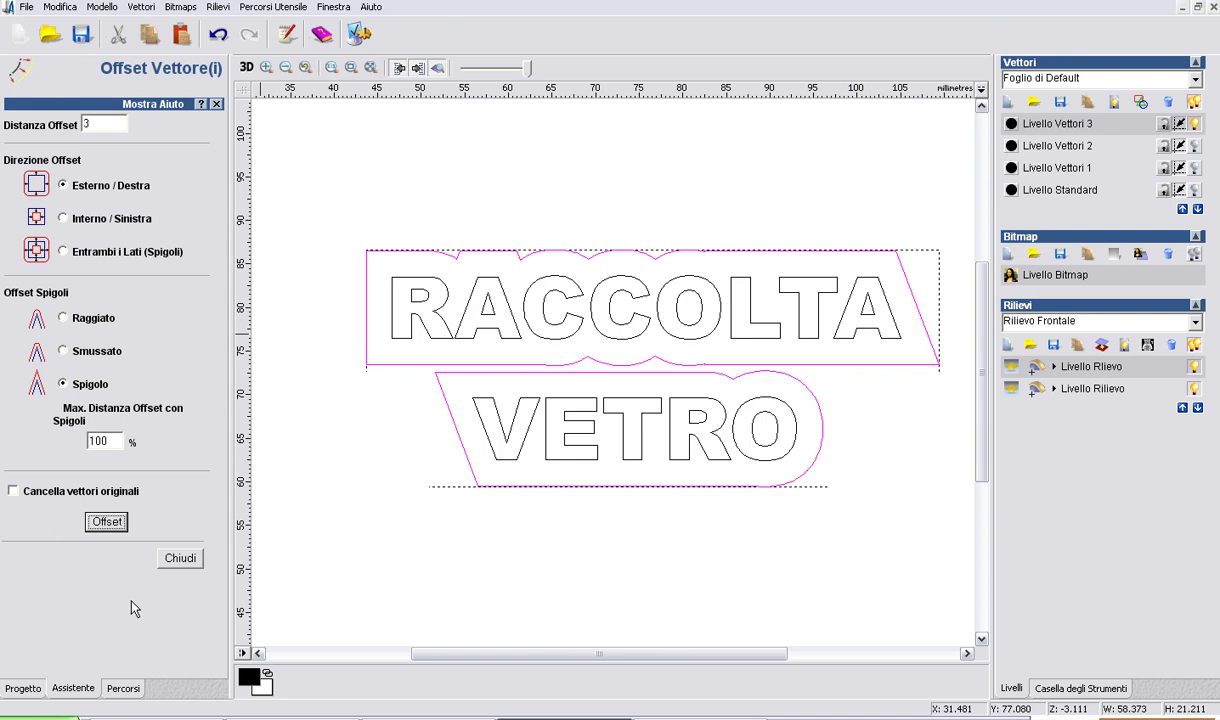
click(180, 558)
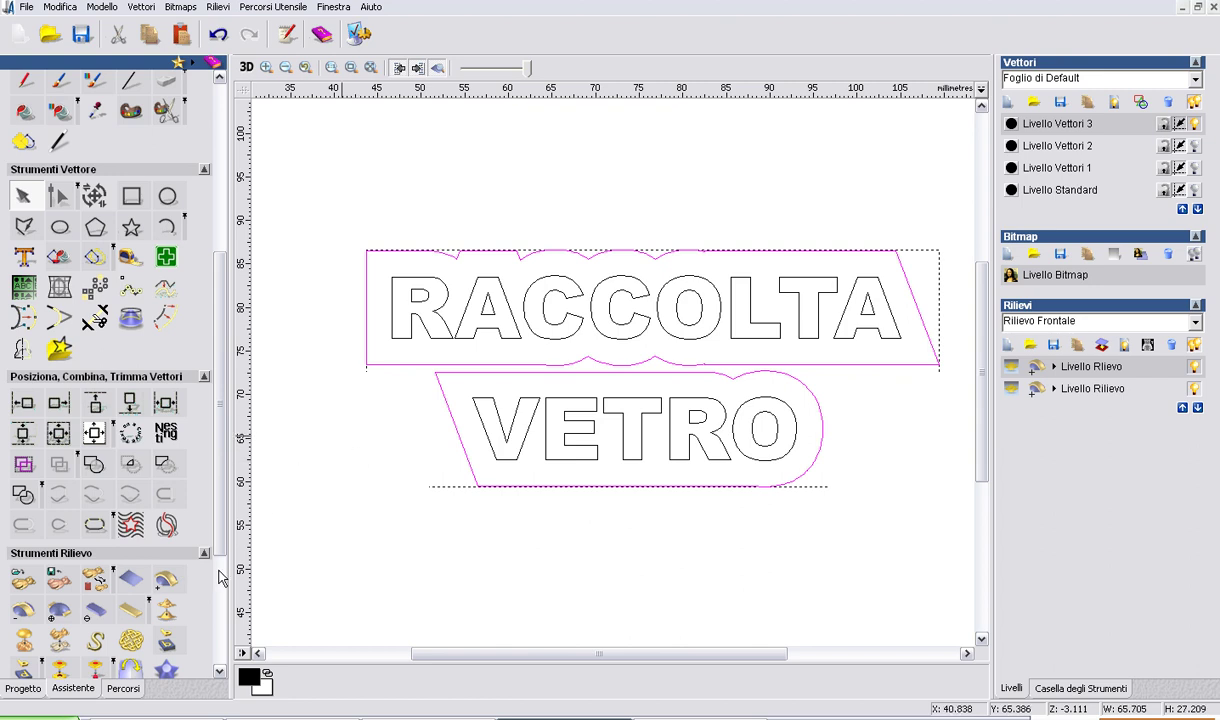
Select the lettering and borders and start a centreline engraving with the Small V-Bit 3 mm 60 degree.
click(120, 689)
drag(324, 194, 958, 545)
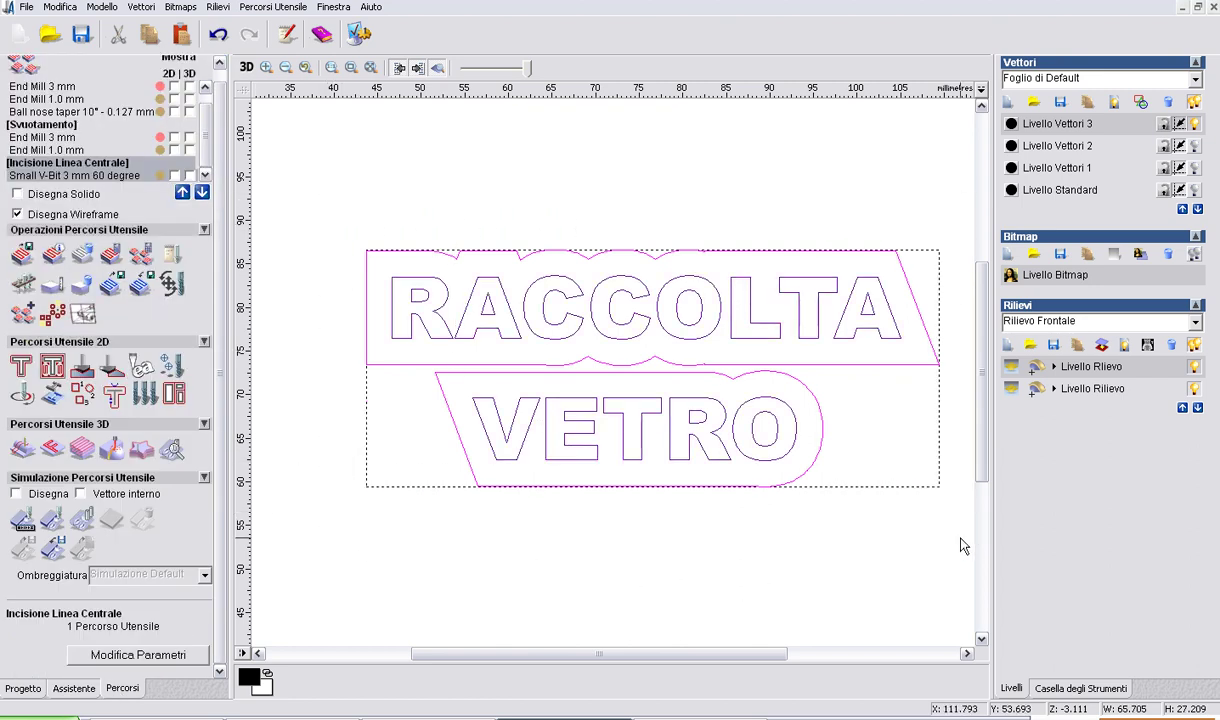
click(86, 372)
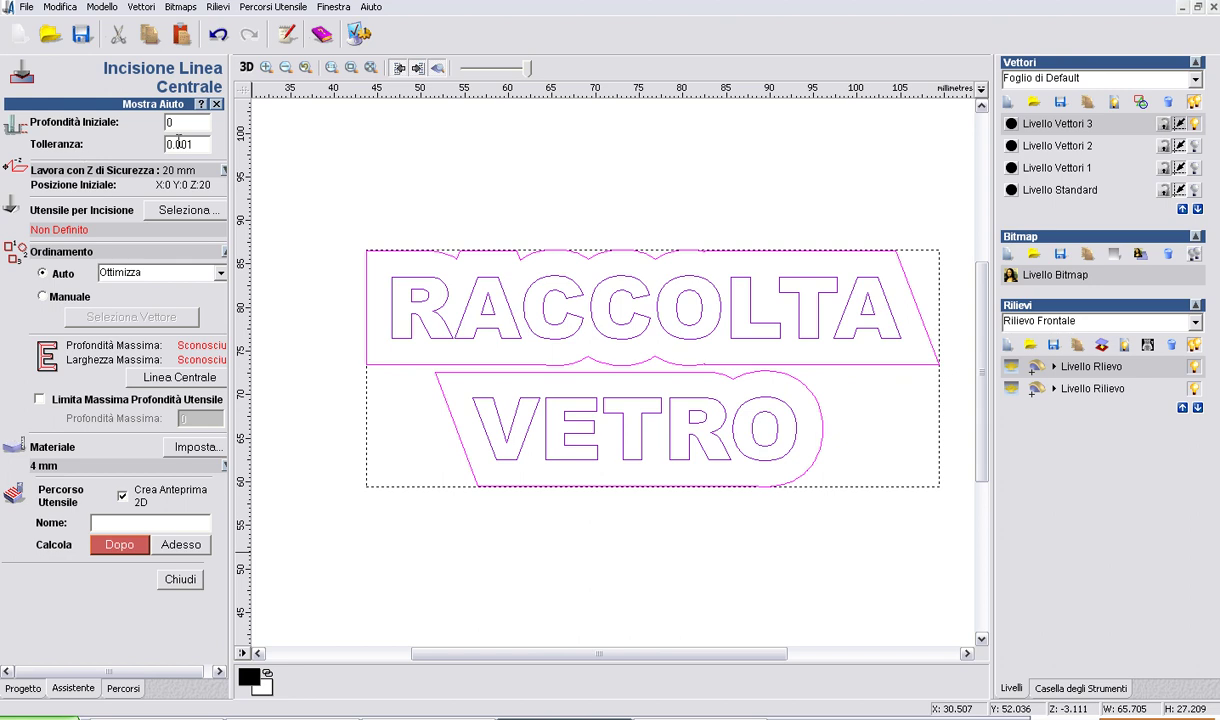
click(186, 211)
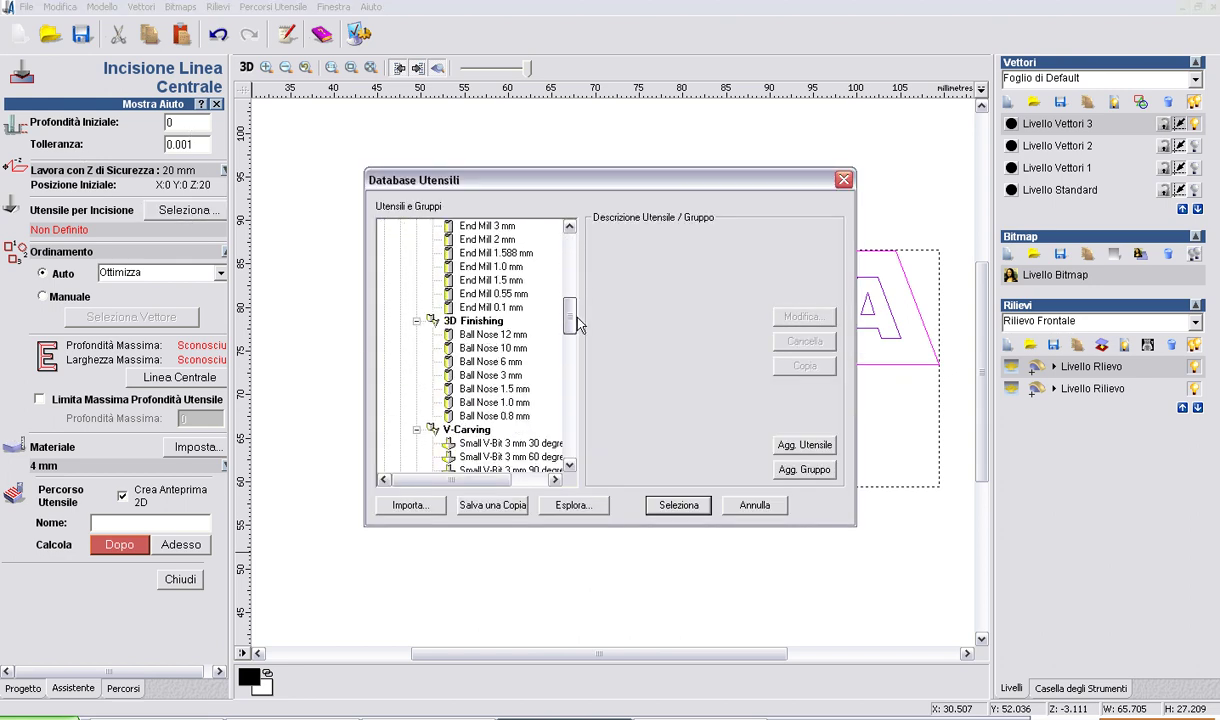
drag(573, 260, 572, 332)
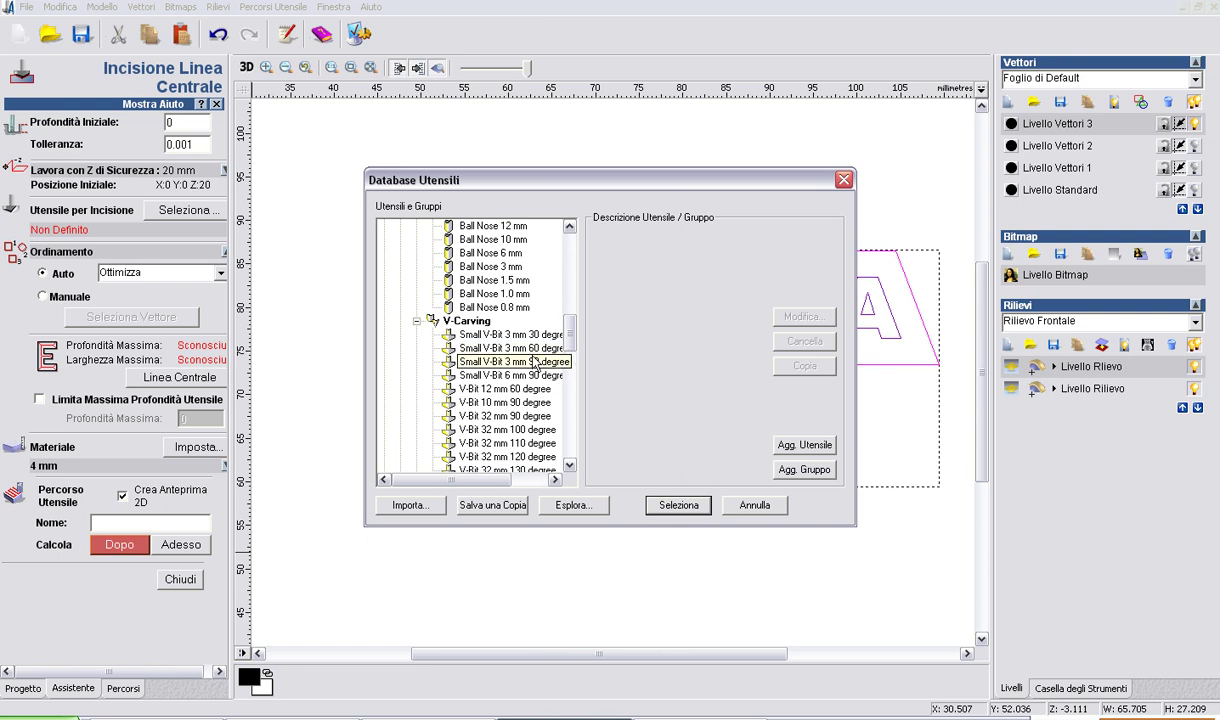
click(515, 348)
click(670, 507)
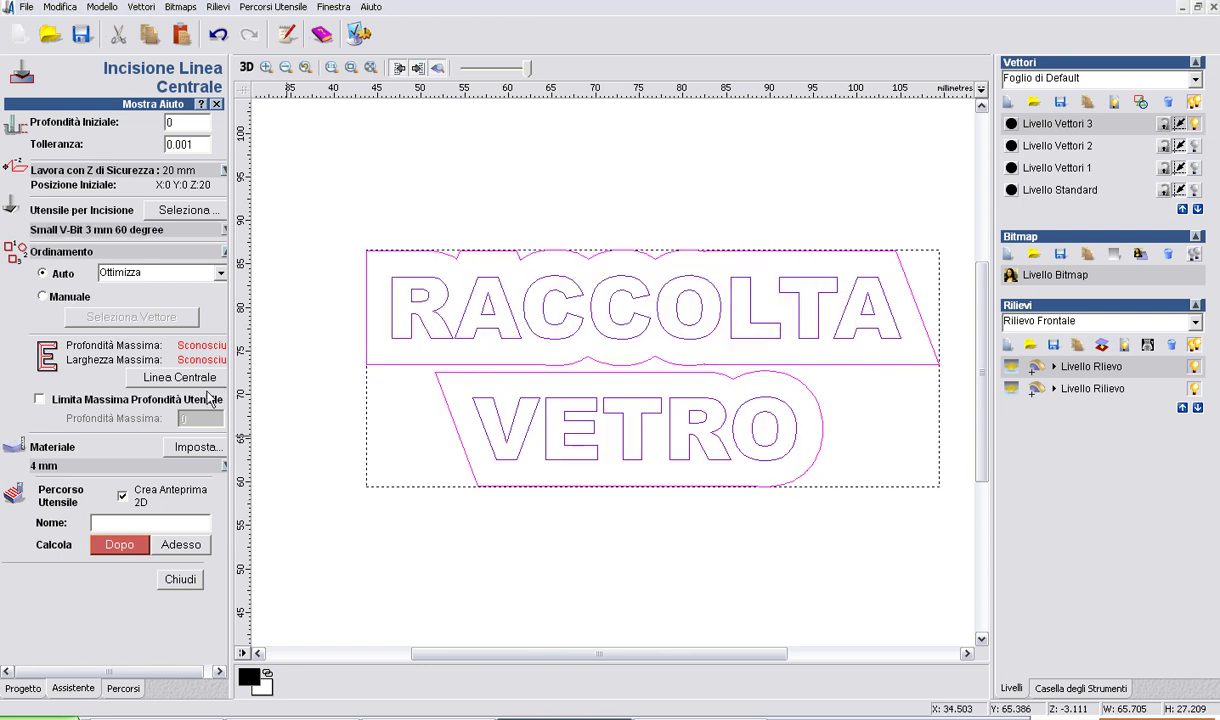
Limit the maximum depth to 3 mm and calculate the Incisione Linea Centrale 1 toolpath.
click(39, 399)
double_click(186, 419)
text(3)
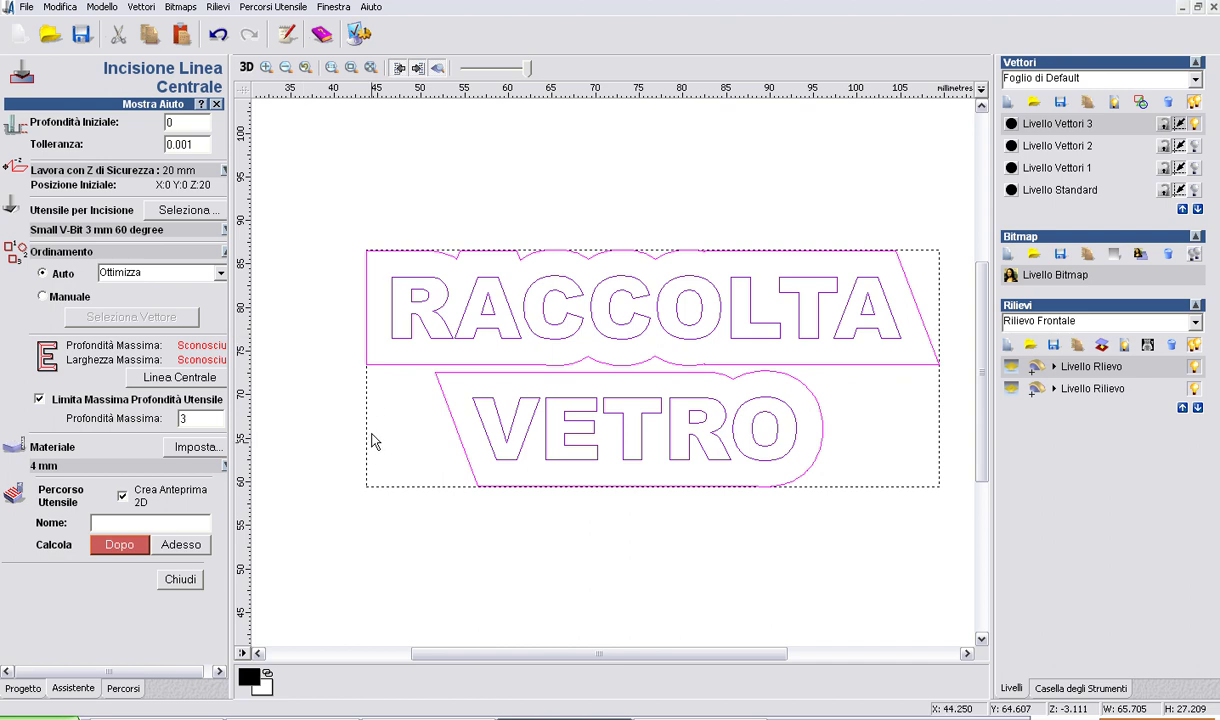
click(190, 377)
click(181, 544)
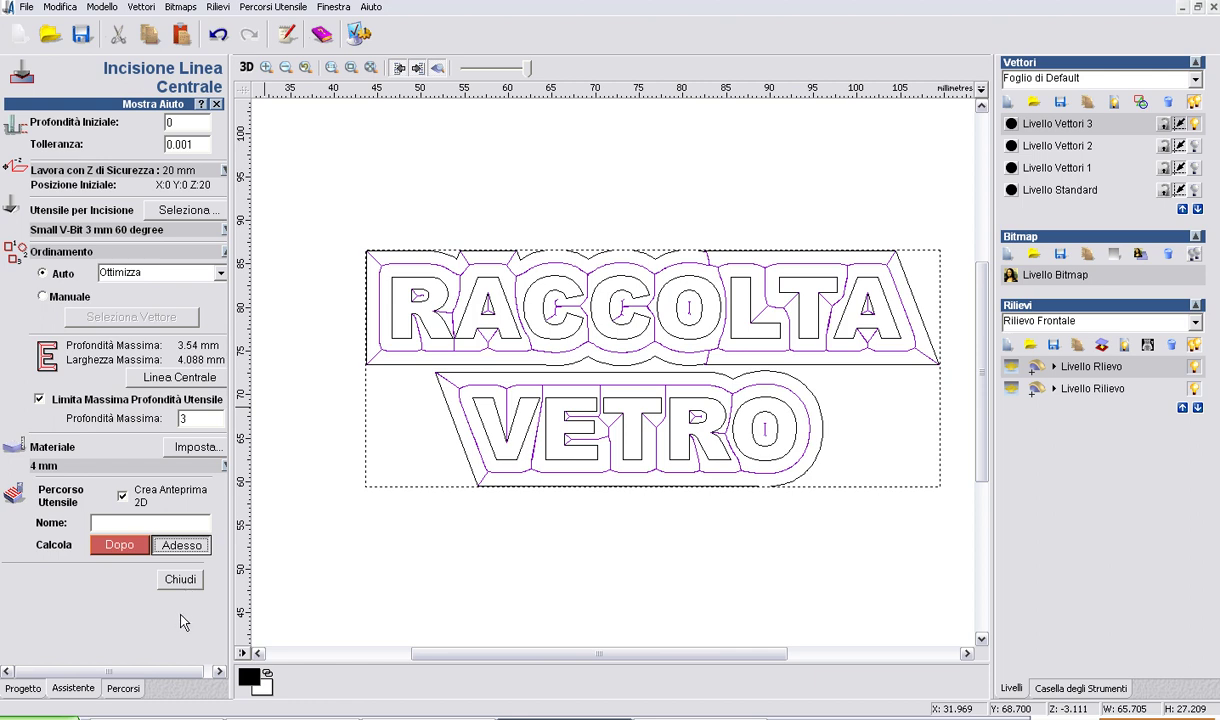
click(181, 578)
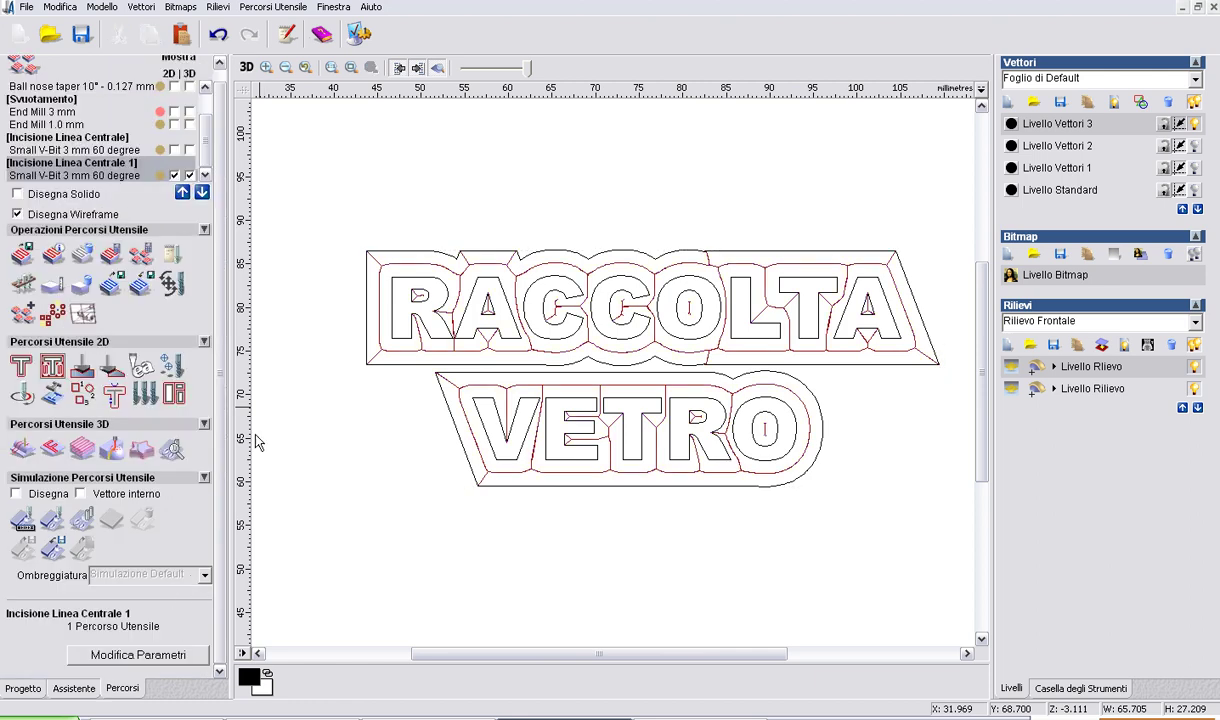
Orbit the 3D plaque and toggle the Livello Rilievo layers so toolpaths sit over a flat block.
click(246, 68)
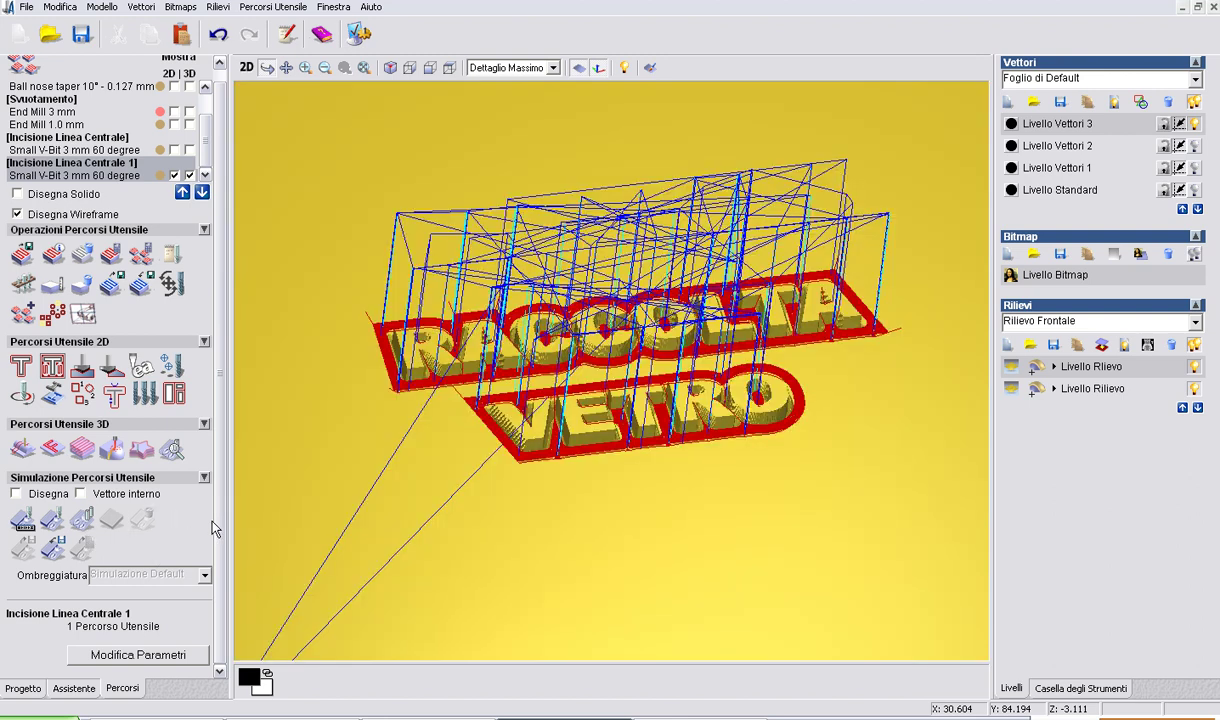
mouse_move(313, 483)
mouse_down()
mouse_move(416, 490)
mouse_move(370, 533)
mouse_move(688, 543)
mouse_move(689, 578)
mouse_up()
mouse_move(411, 554)
mouse_down()
mouse_move(536, 423)
mouse_move(532, 300)
mouse_move(520, 395)
mouse_move(480, 520)
mouse_up()
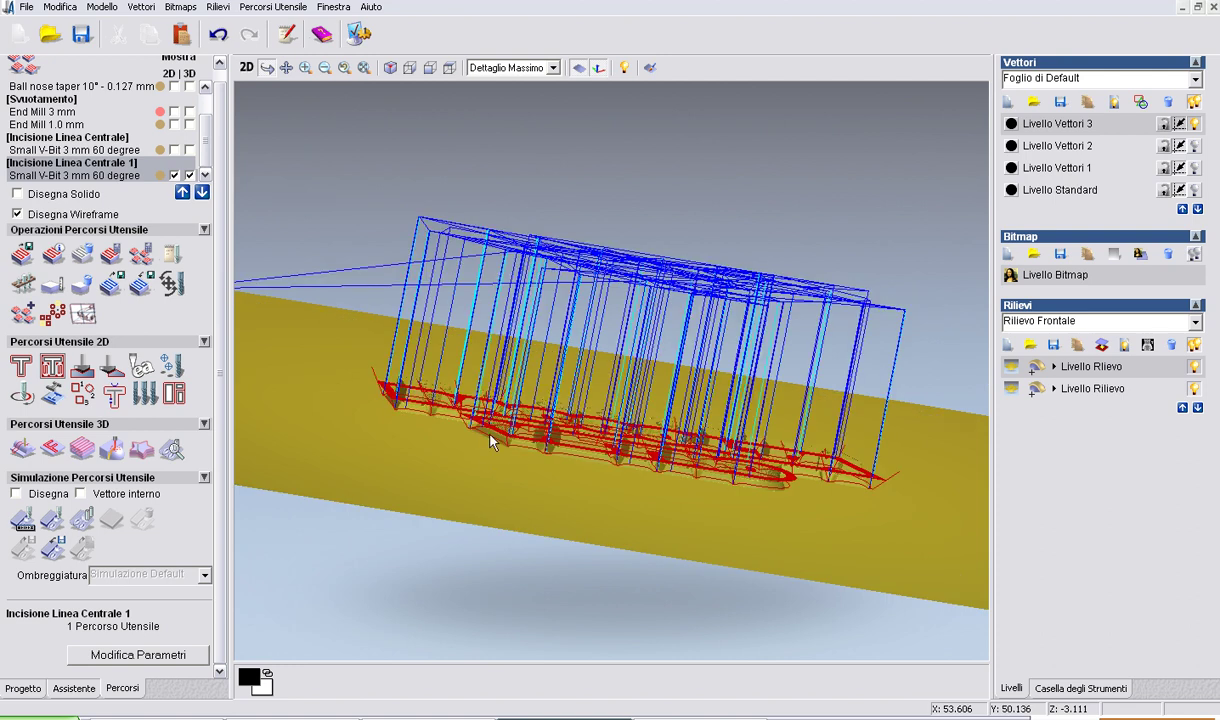
mouse_move(604, 486)
mouse_down()
mouse_move(558, 540)
mouse_move(558, 568)
mouse_move(485, 547)
mouse_up()
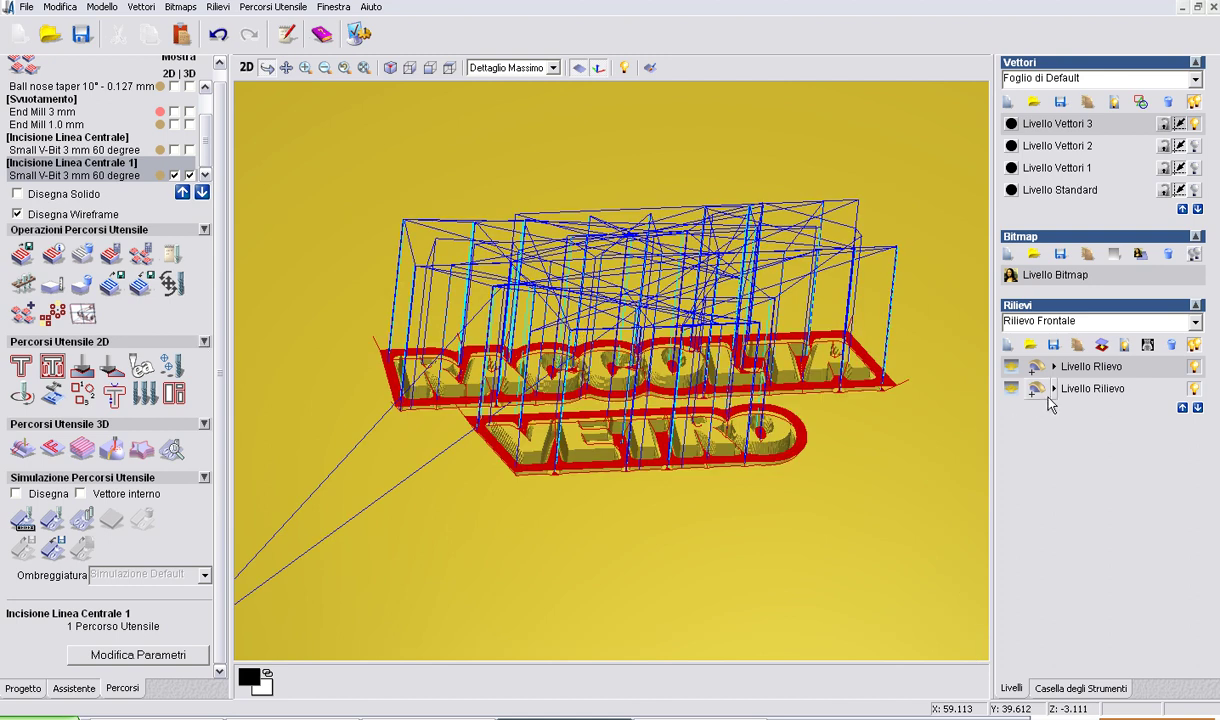
click(1197, 369)
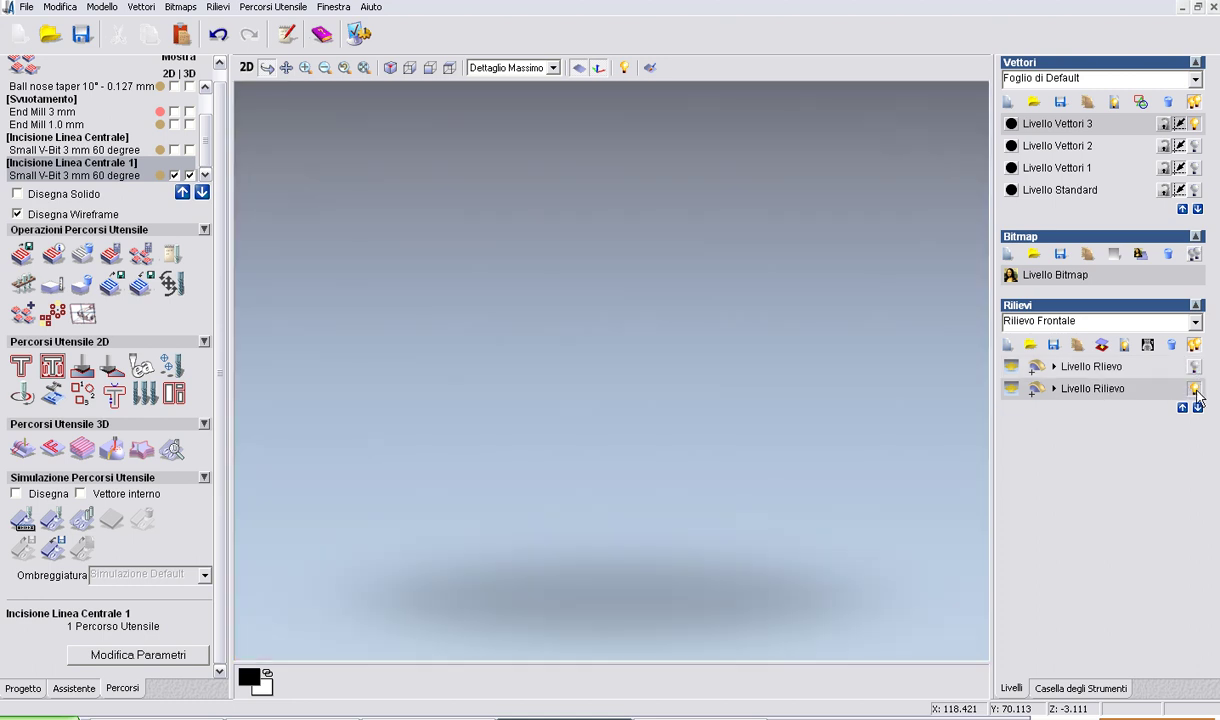
click(1195, 390)
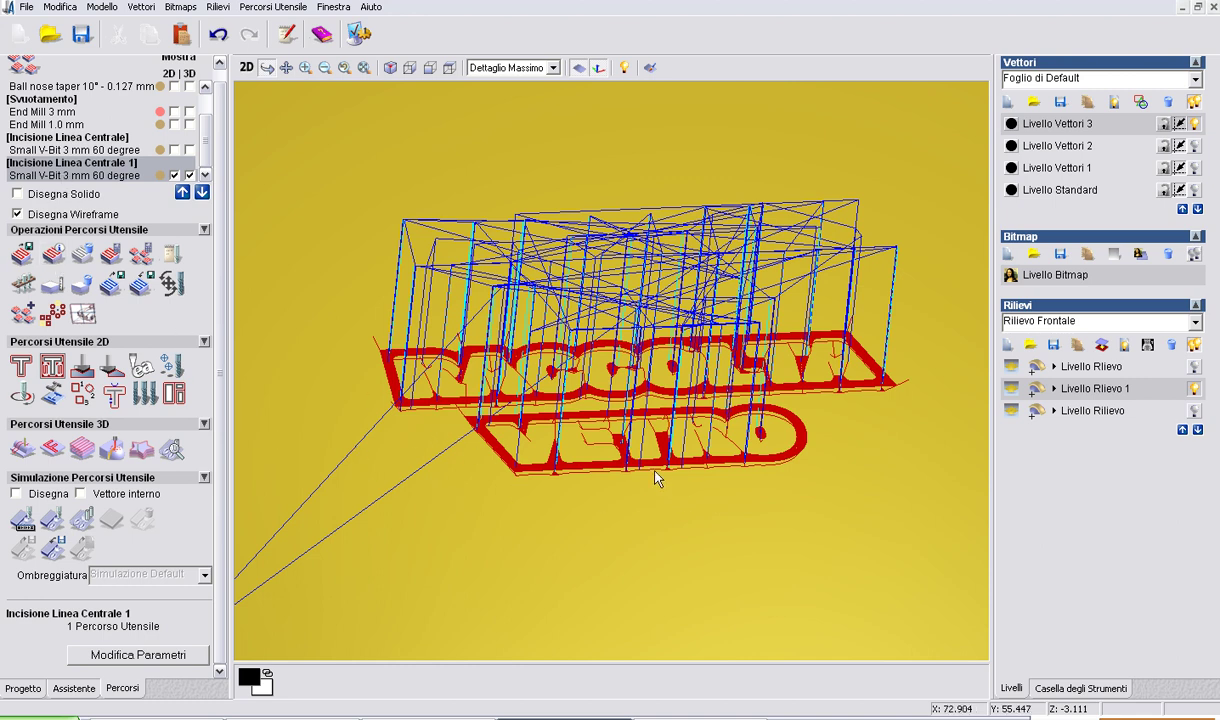
Recalculate the centreline engraving, giving 3.54 mm depth and 4.088 mm width over the flat block.
scroll(653, 478, up, 5)
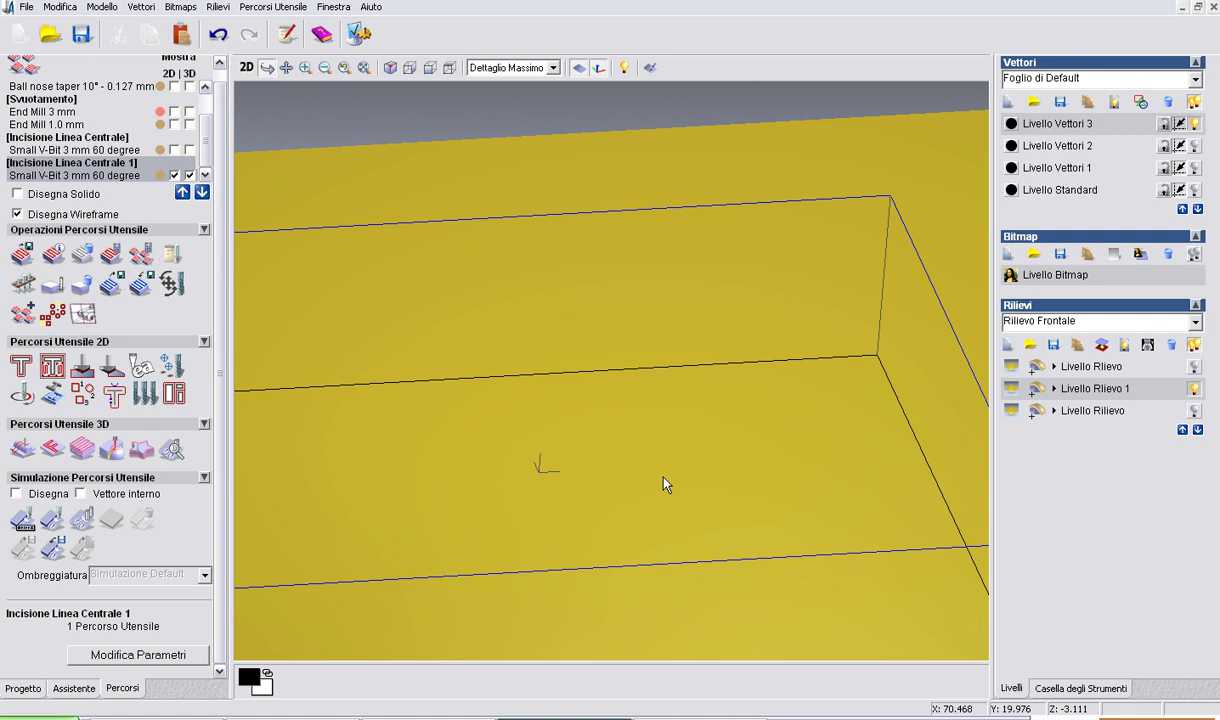
scroll(566, 455, down, 5)
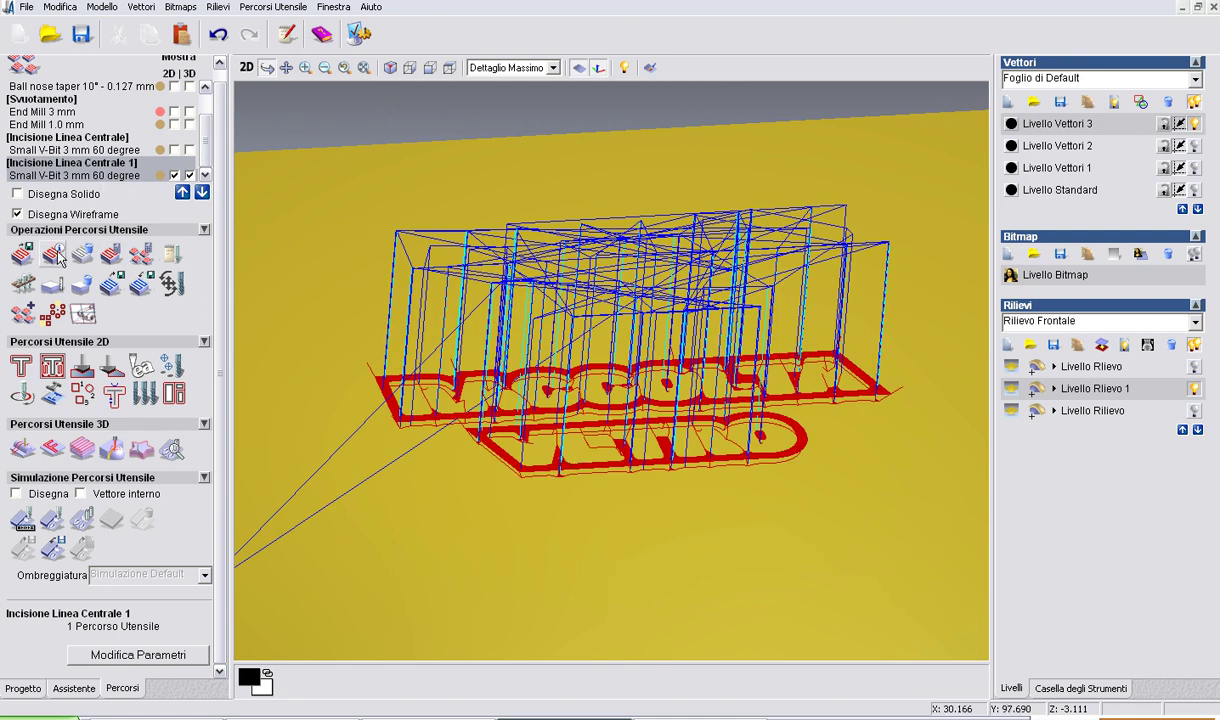
click(84, 366)
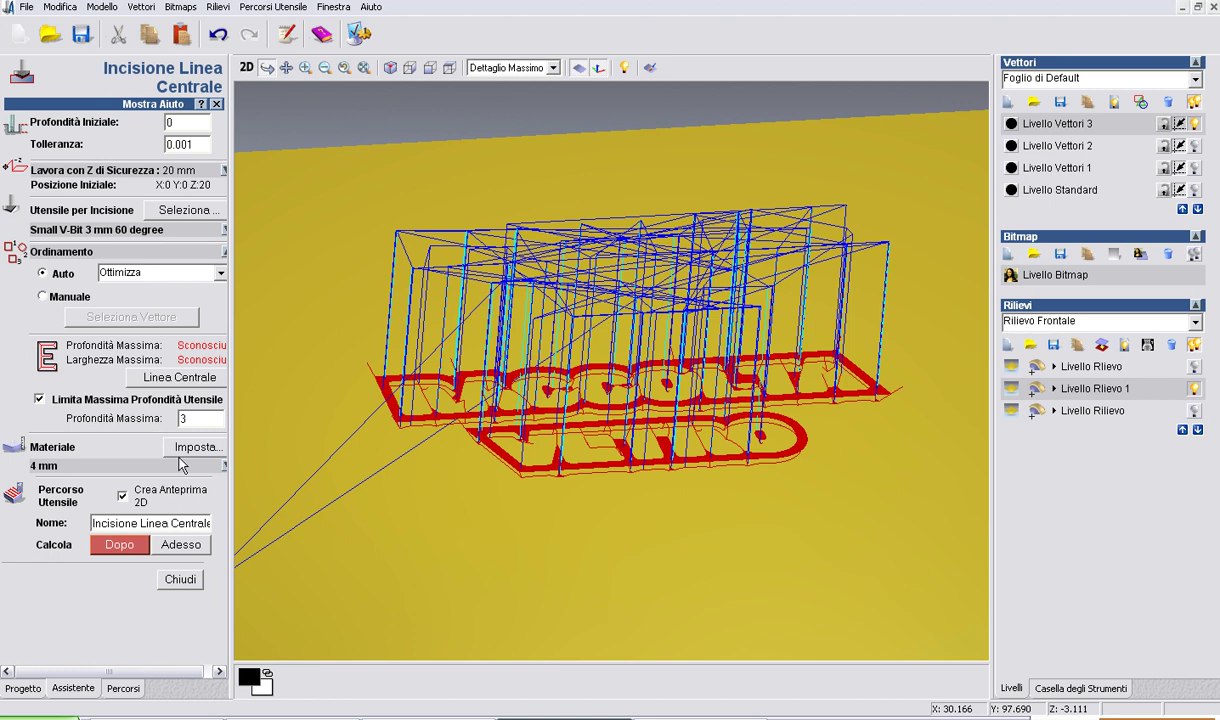
click(181, 547)
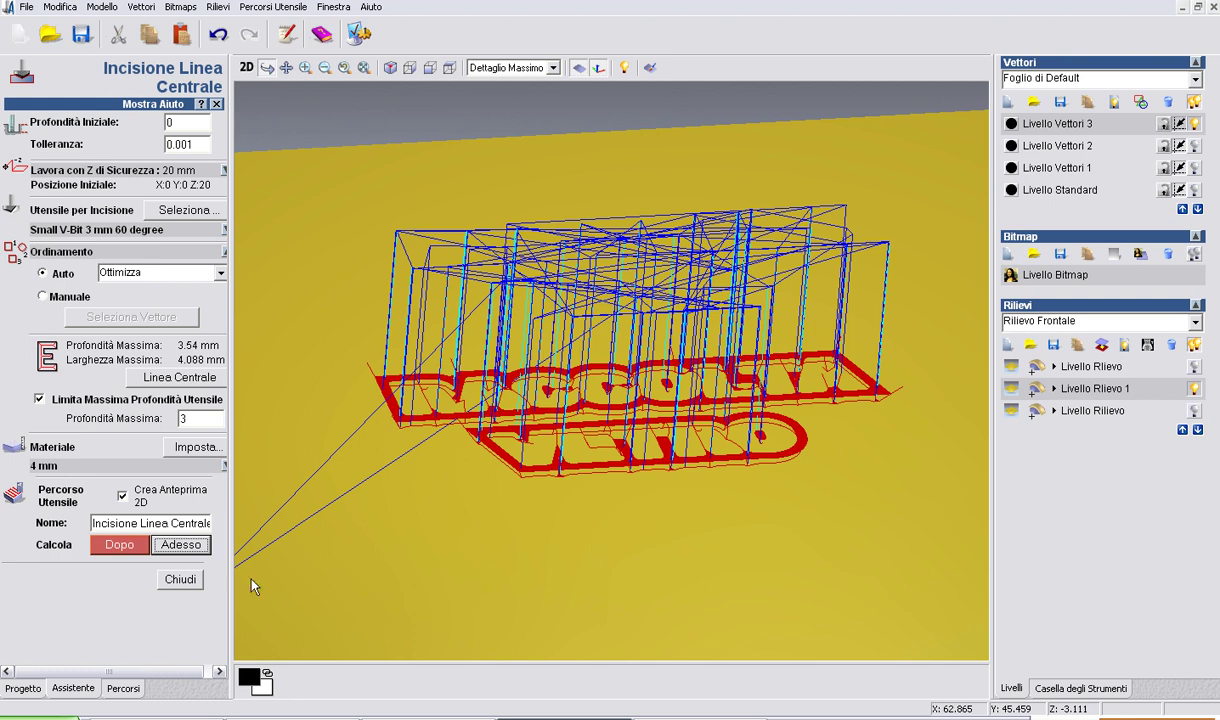
click(182, 580)
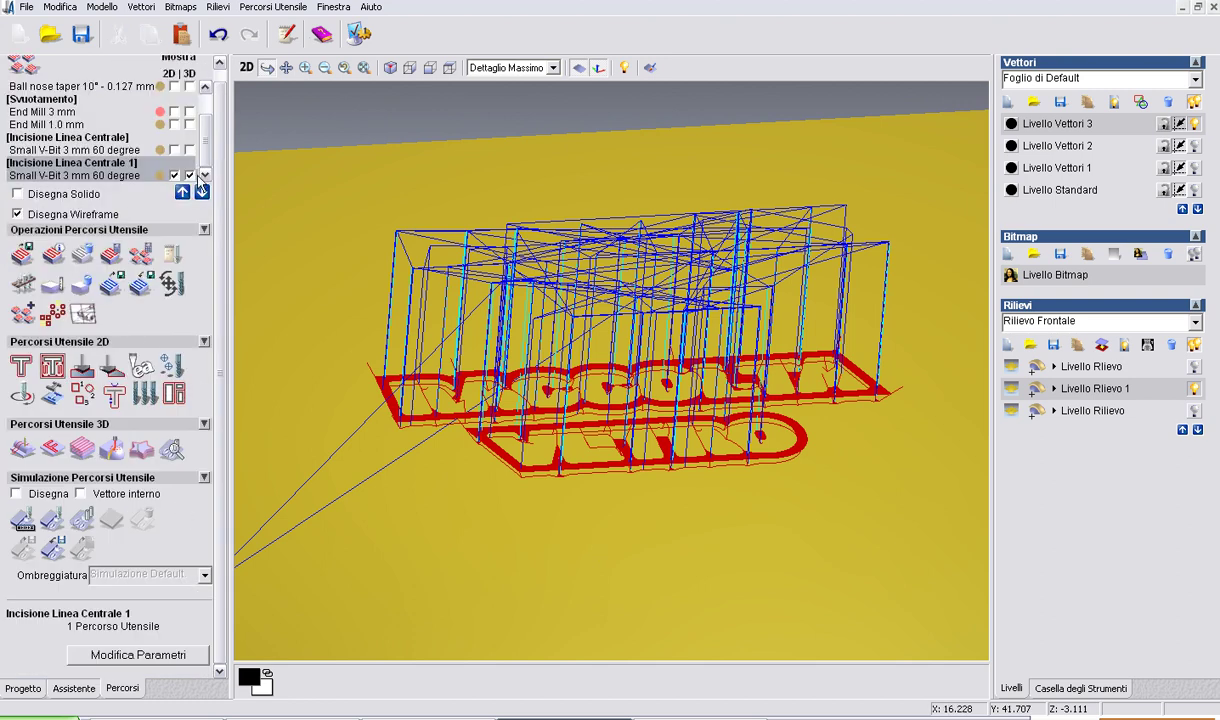
click(62, 110)
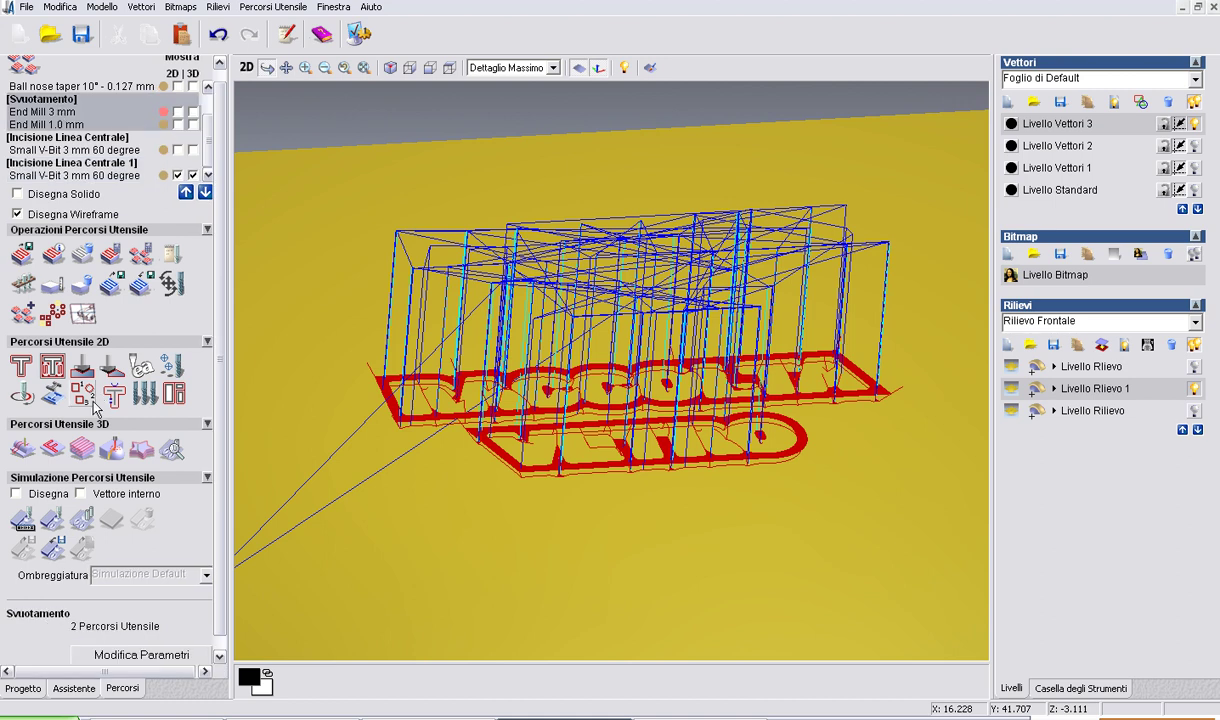
Simulate the pocketing toolpaths at Standard resolution, then review the Incisione Linea Centrale 1 settings.
click(52, 518)
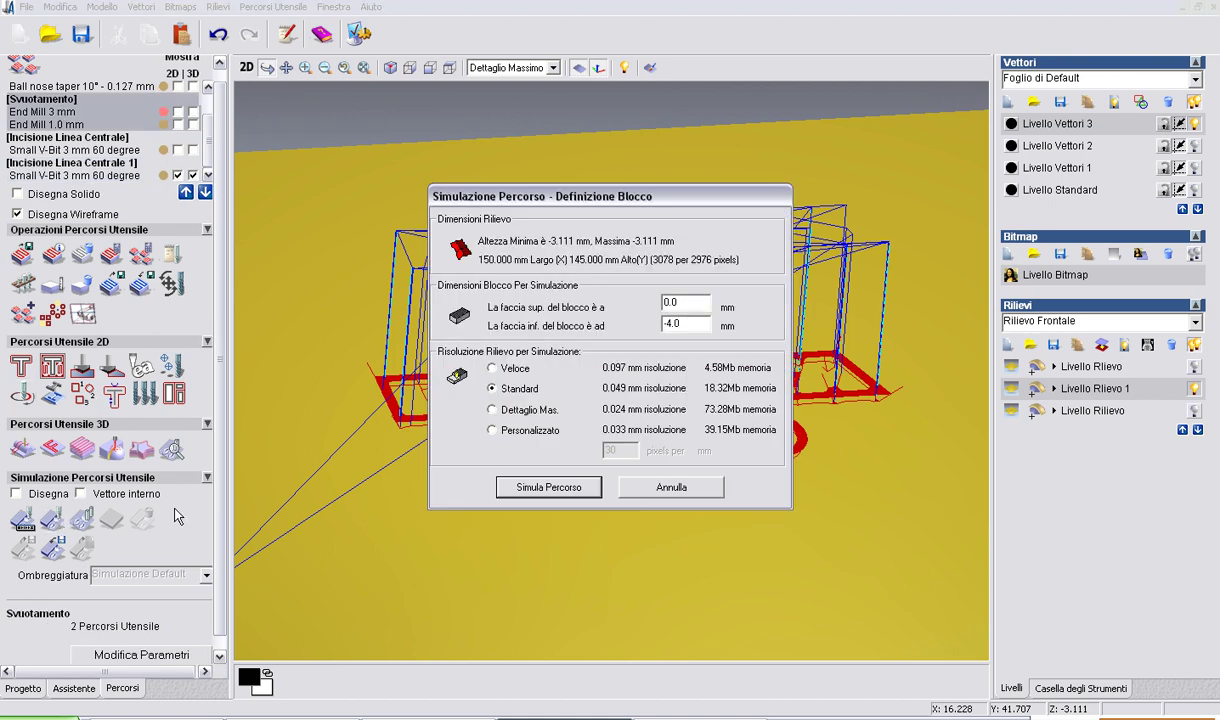
click(547, 489)
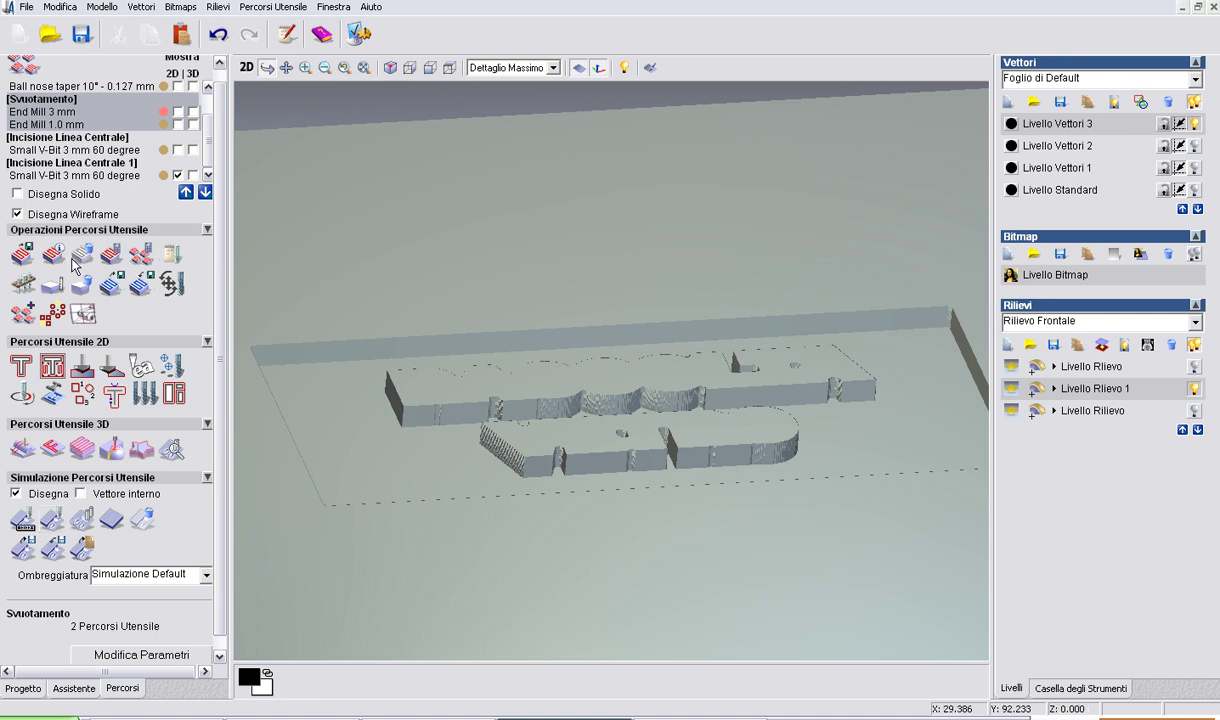
click(55, 162)
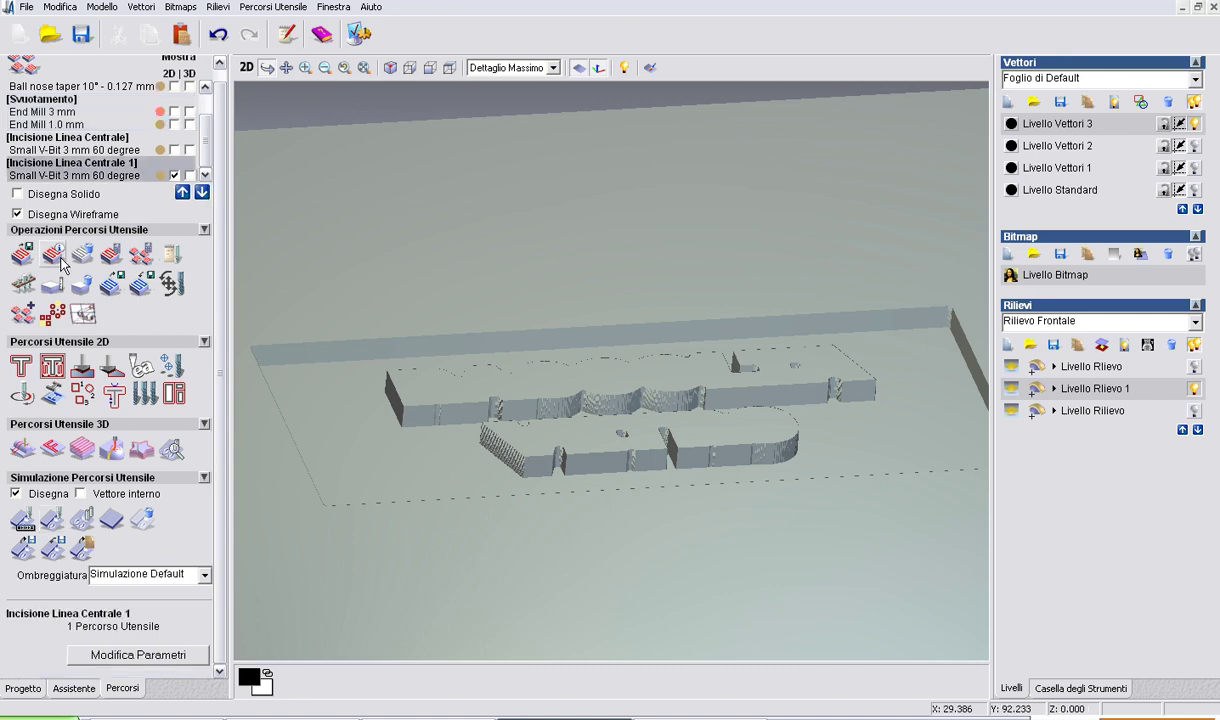
click(55, 262)
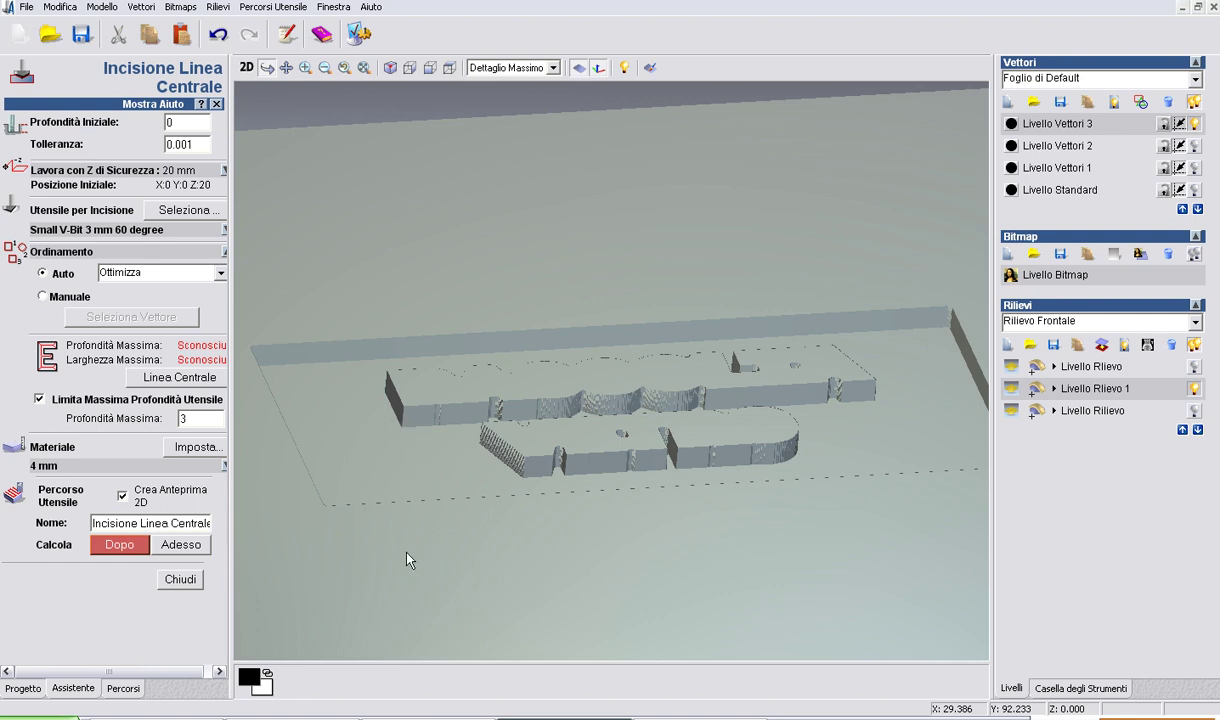
click(196, 580)
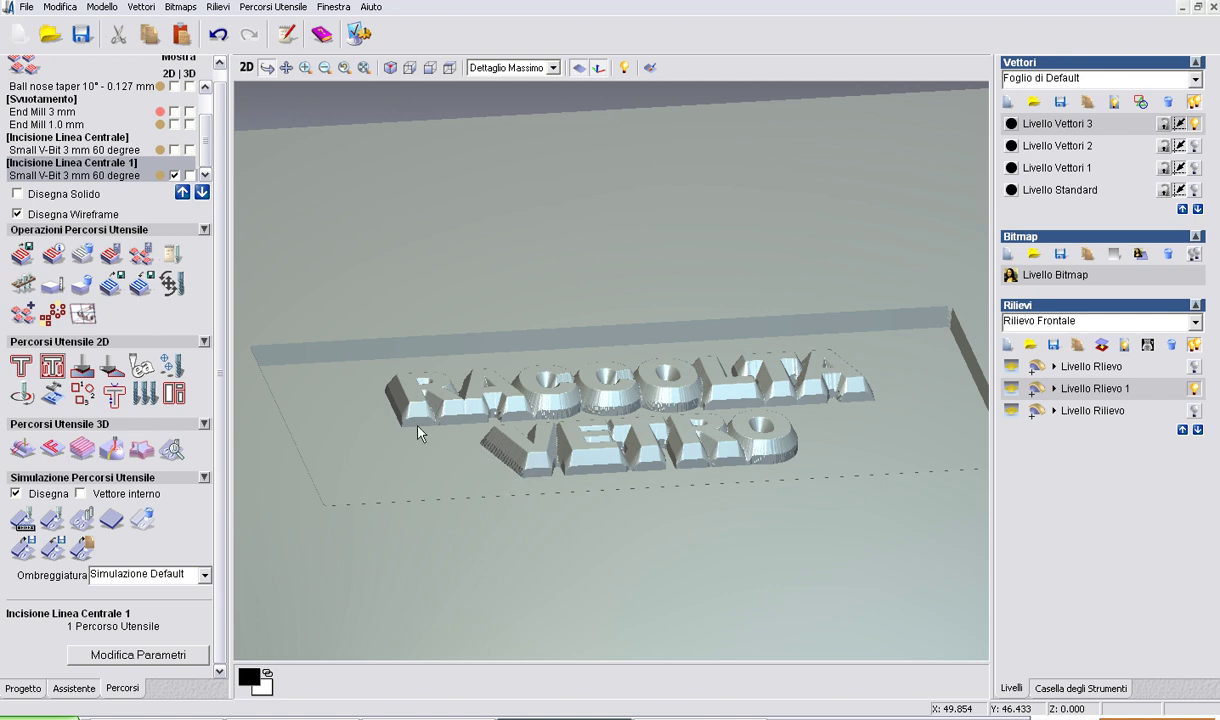
In 2D view, hide the V-bit toolpath preview, show Livello Standard's outlines, and zoom on the R.
click(246, 67)
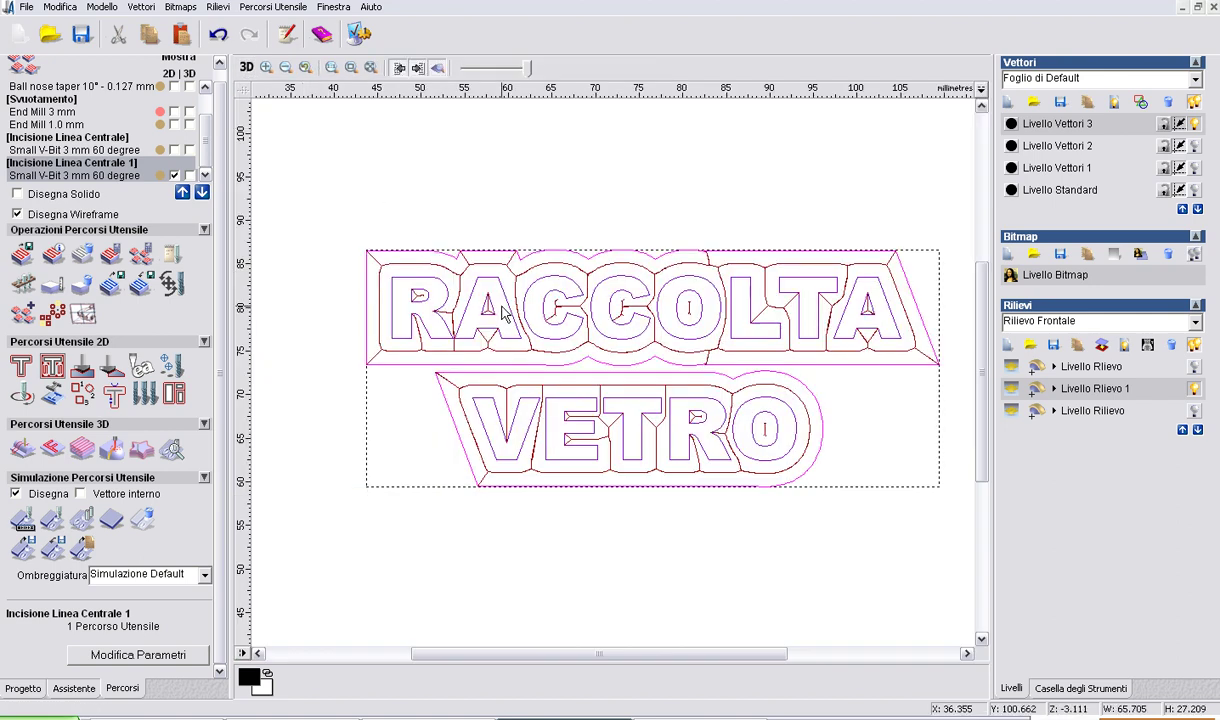
click(174, 175)
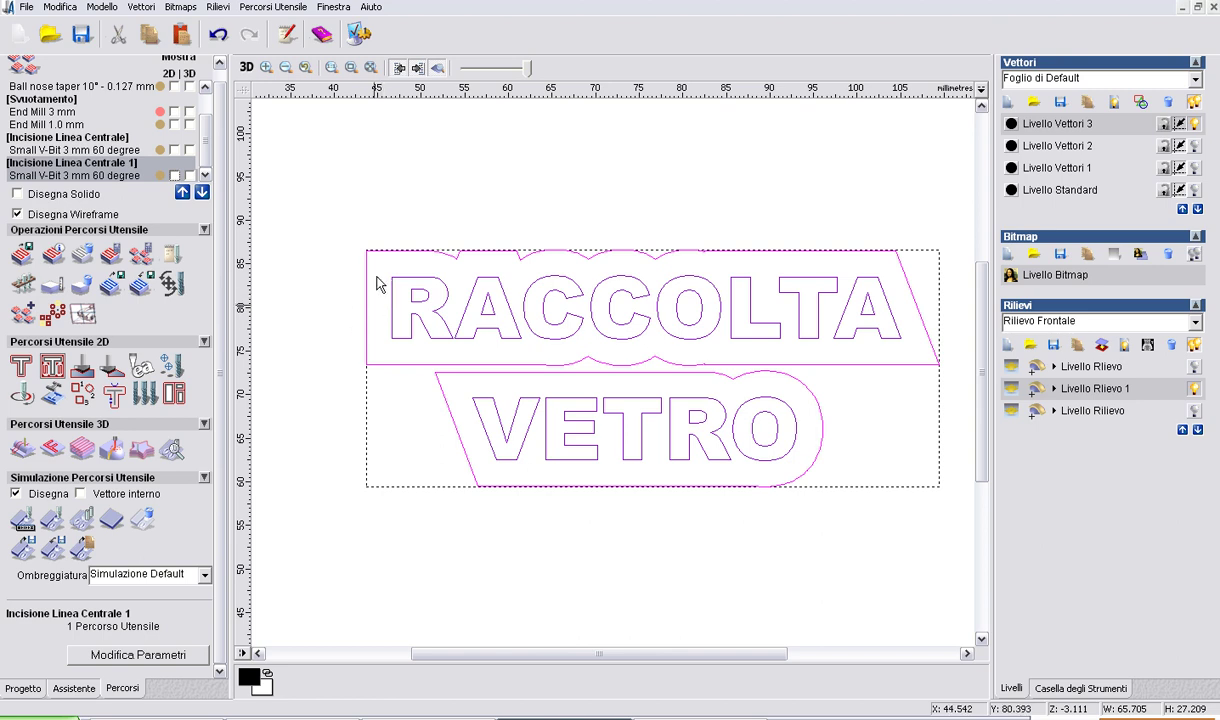
click(1195, 191)
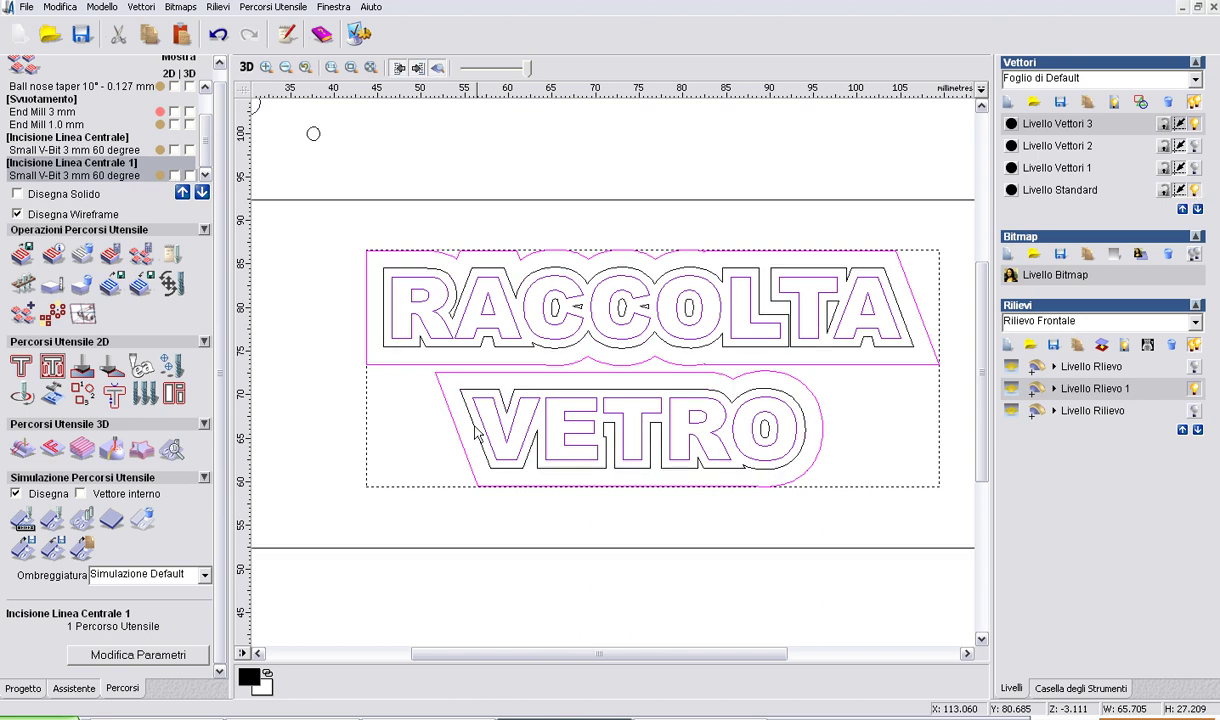
scroll(425, 363, up, 1)
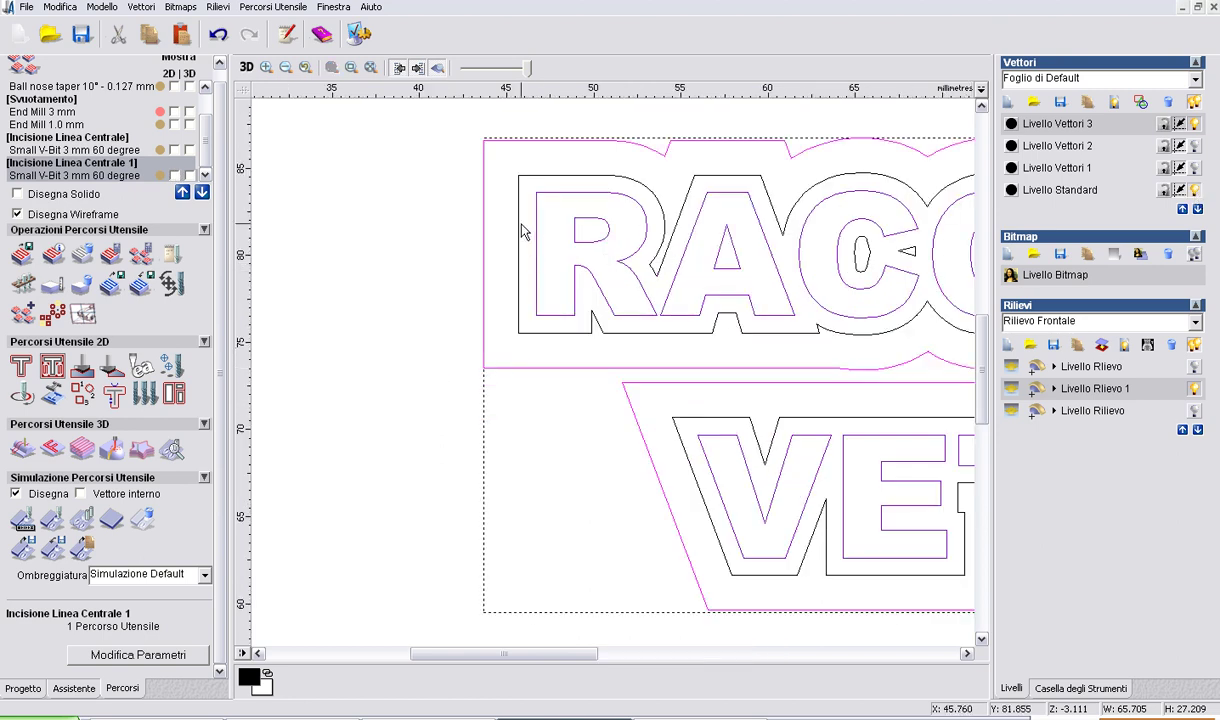
scroll(511, 313, up, 1)
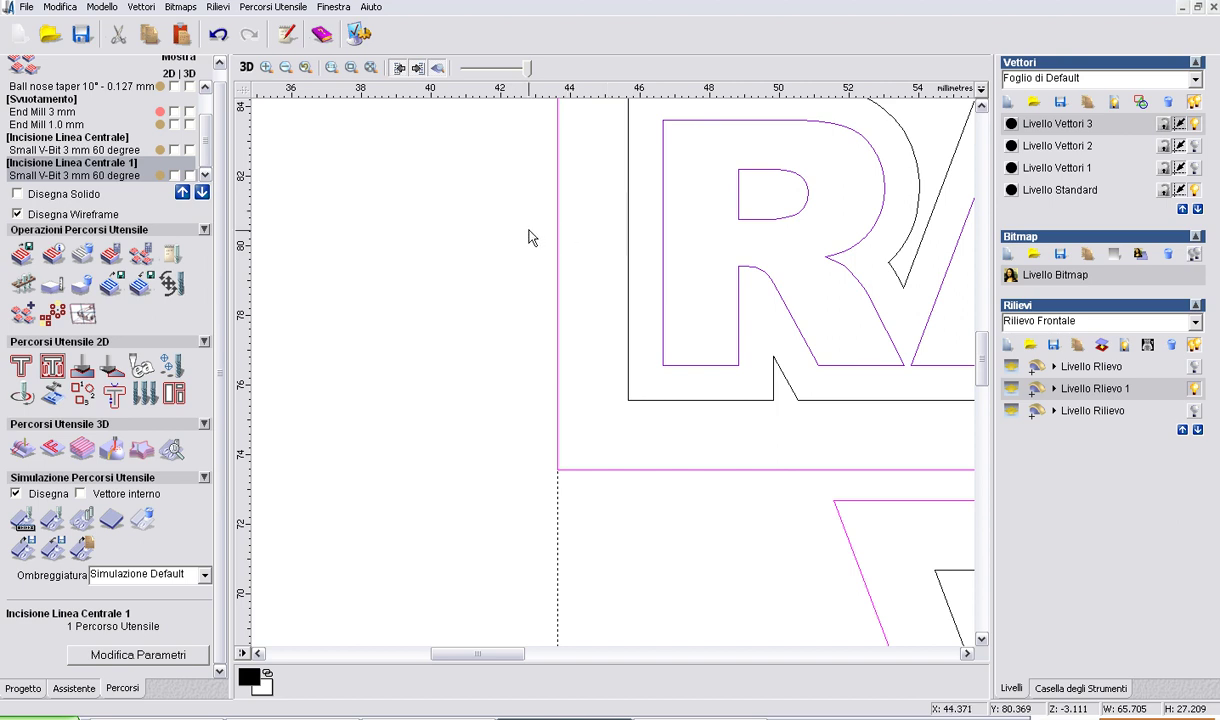
Select the inner outline around the RACCOLTA VETRO lettering.
scroll(530, 237, down, 2)
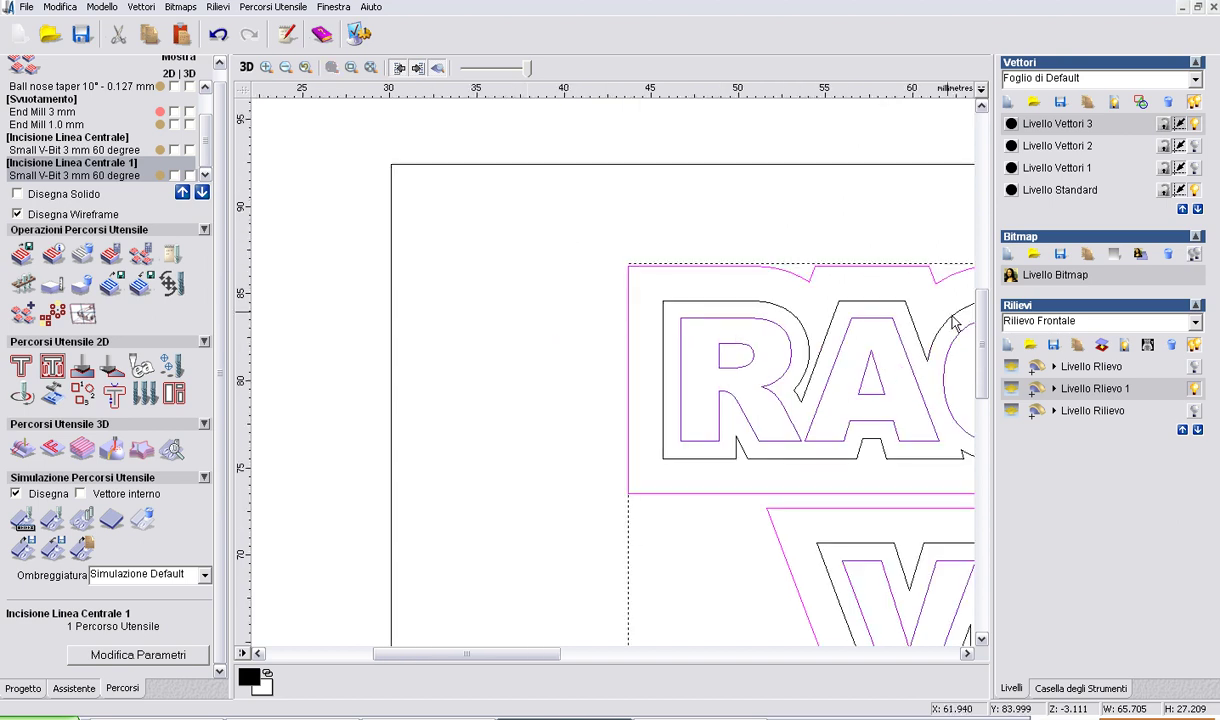
click(857, 301)
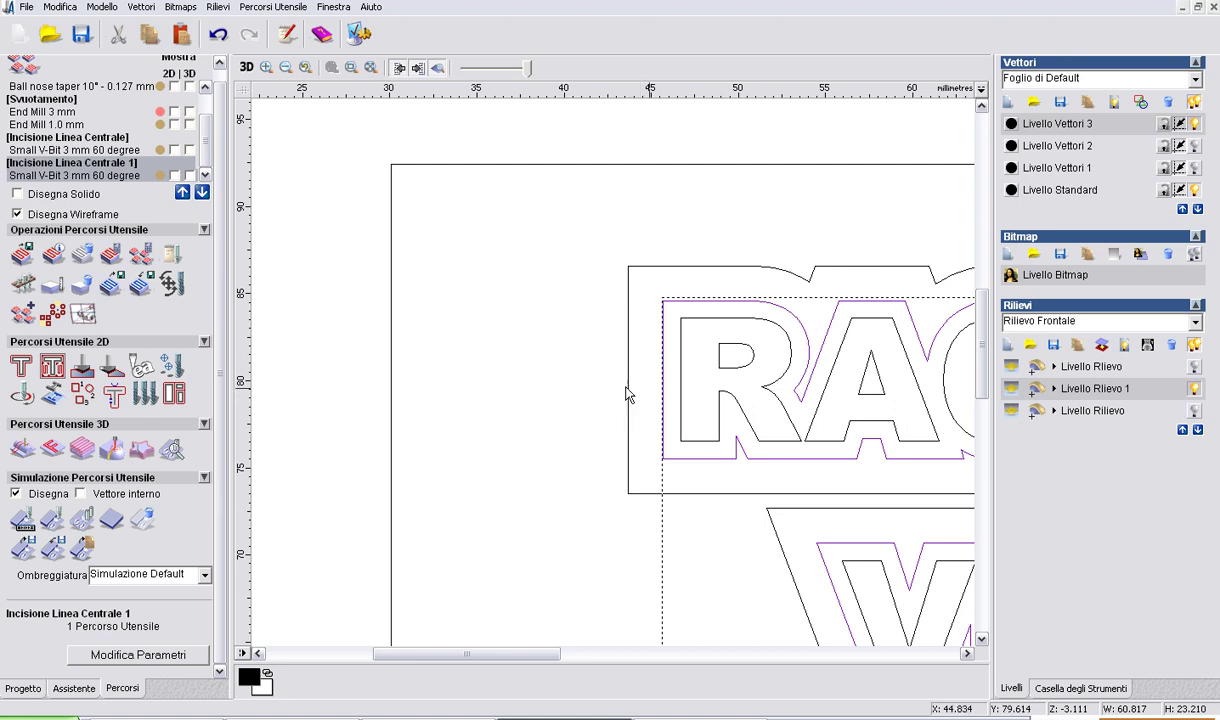
drag(555, 655, 580, 660)
scroll(575, 620, down, 2)
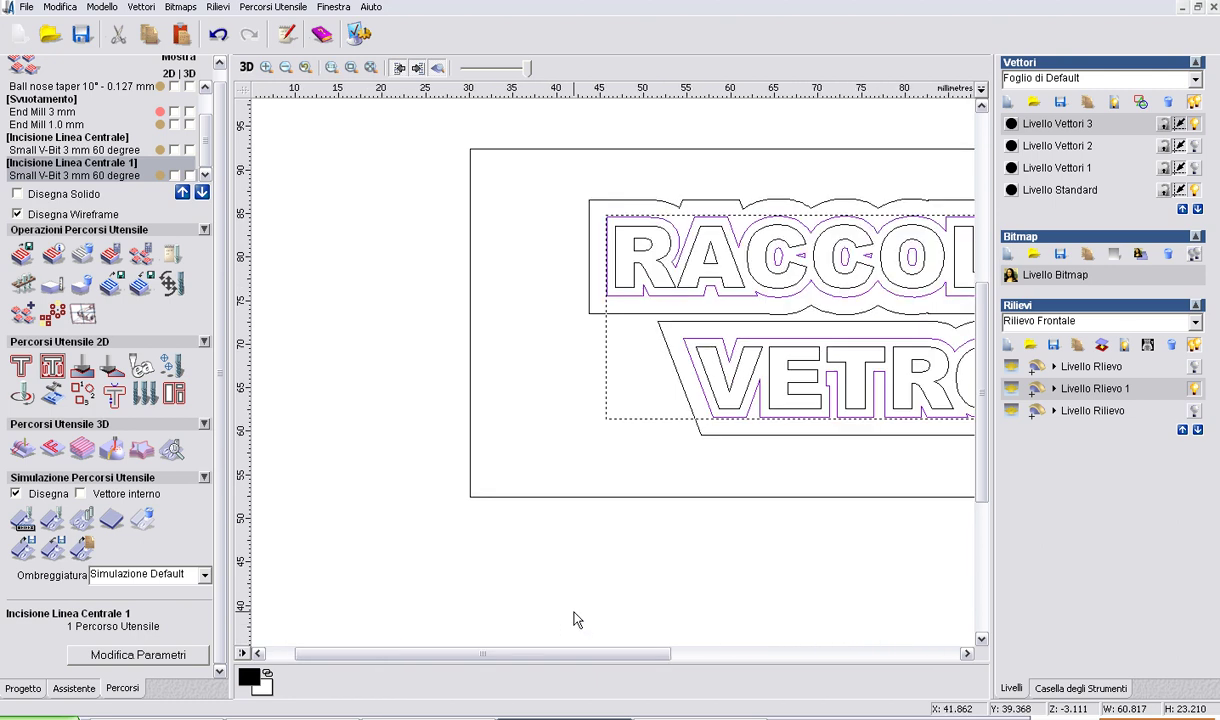
scroll(600, 575, up, 2)
mouse_move(966, 478)
mouse_down()
mouse_move(978, 323)
mouse_move(978, 368)
mouse_up()
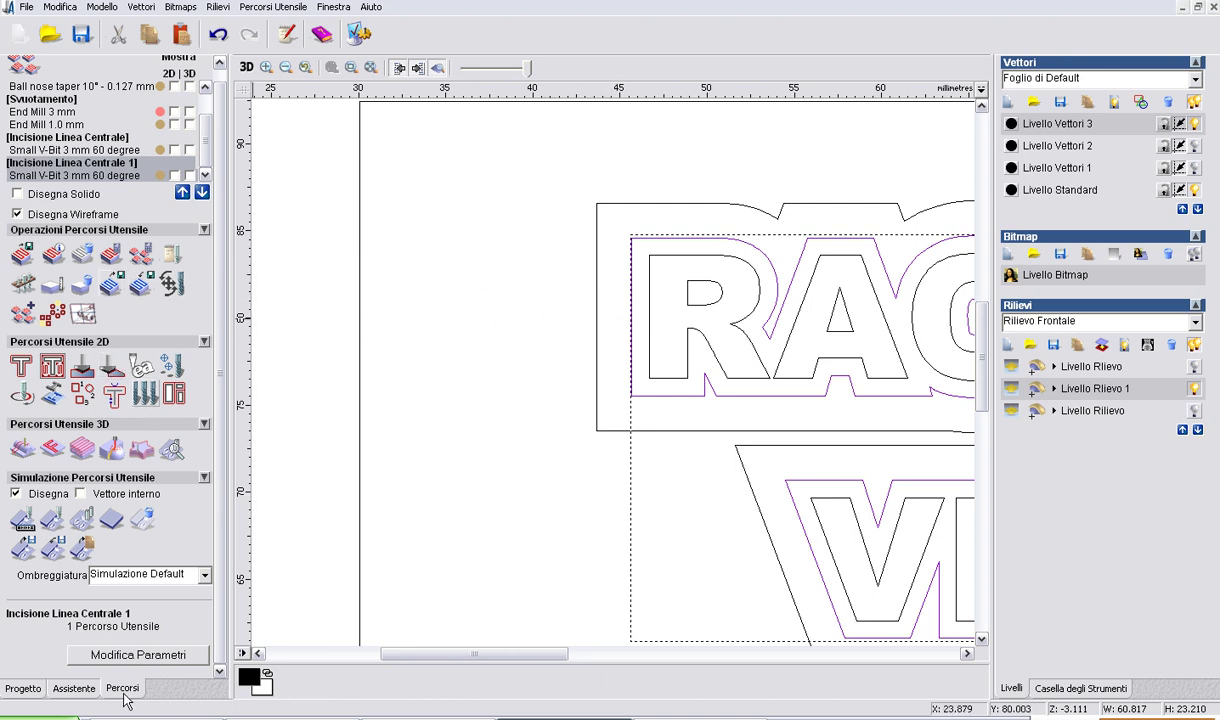
On the Assistente tab, zoom in on the R's corner and select the outer border and inner outlines.
click(76, 686)
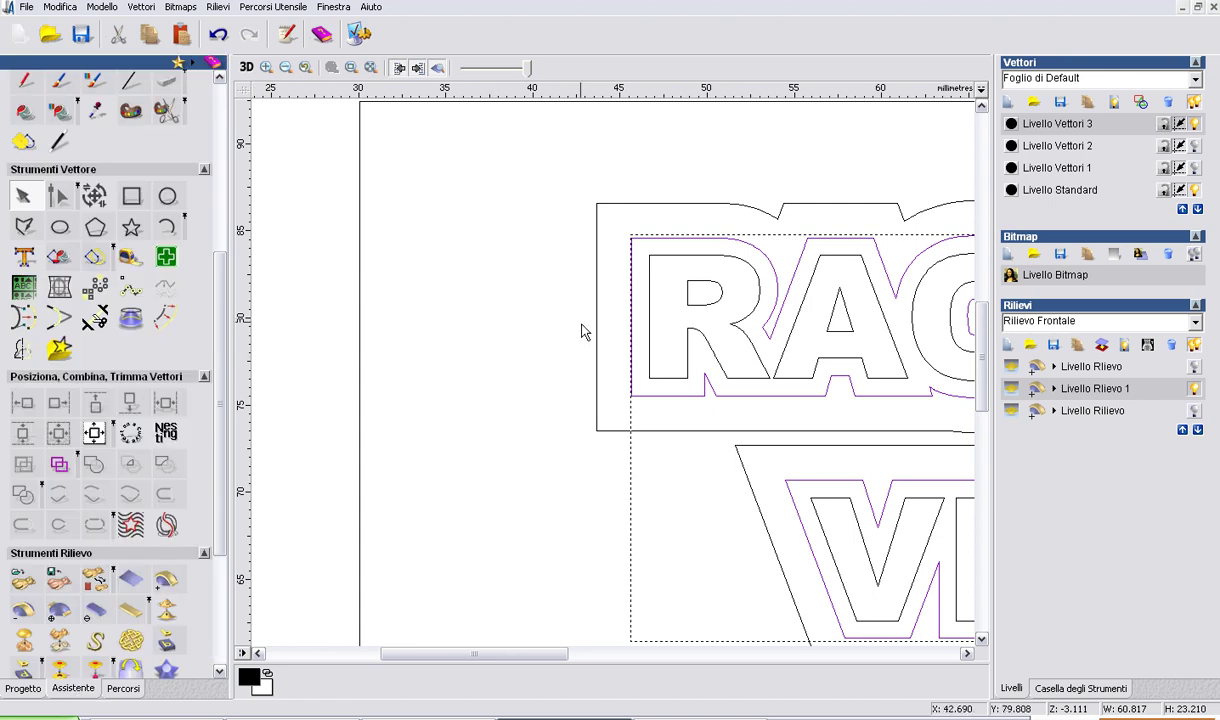
click(266, 67)
drag(578, 213, 681, 355)
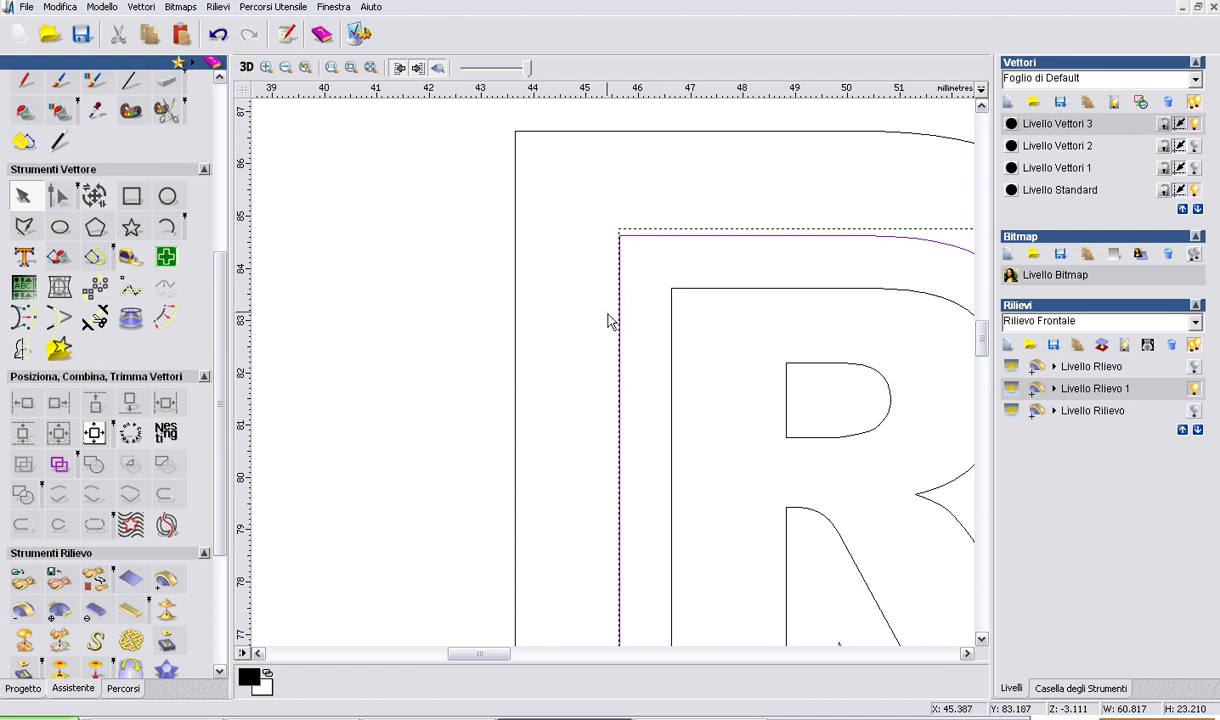
click(515, 362)
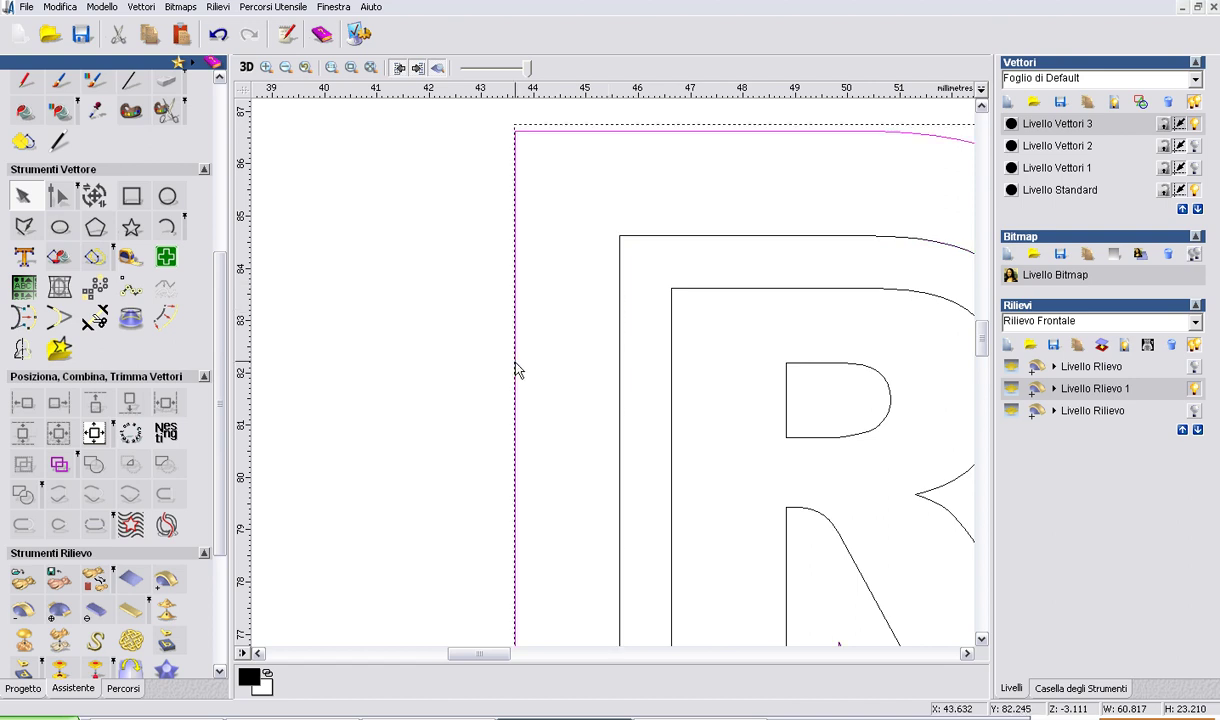
click(672, 373)
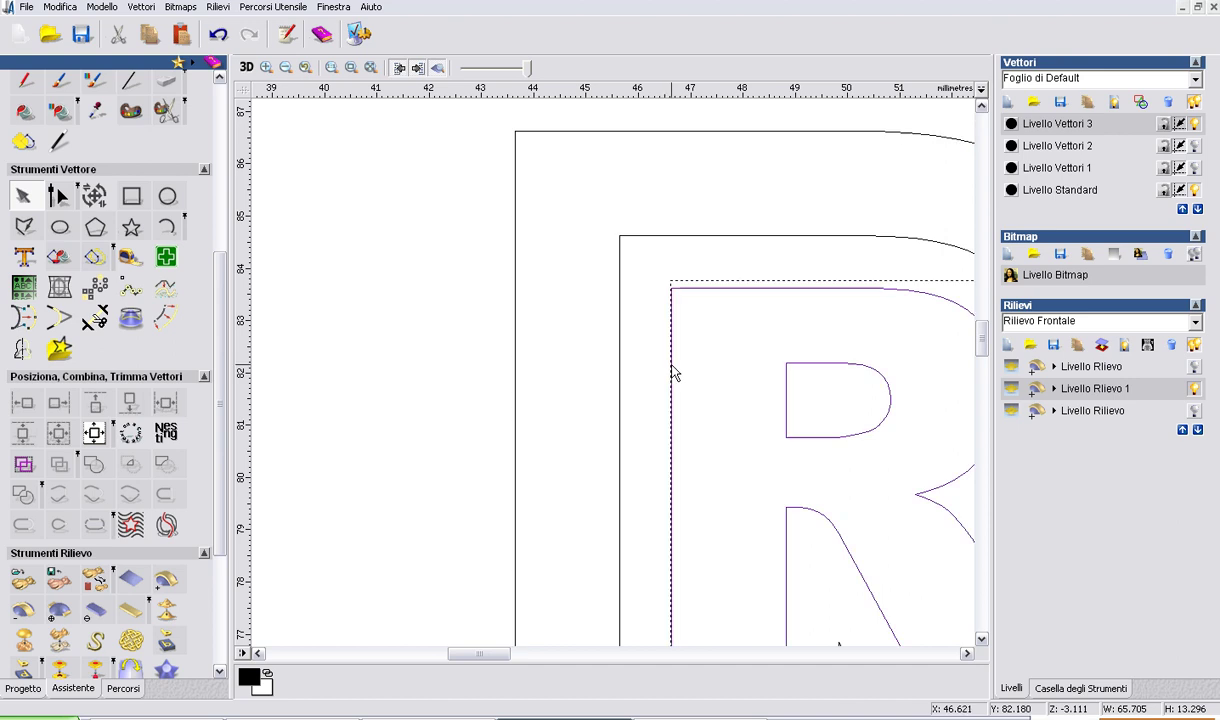
shift+click(514, 381)
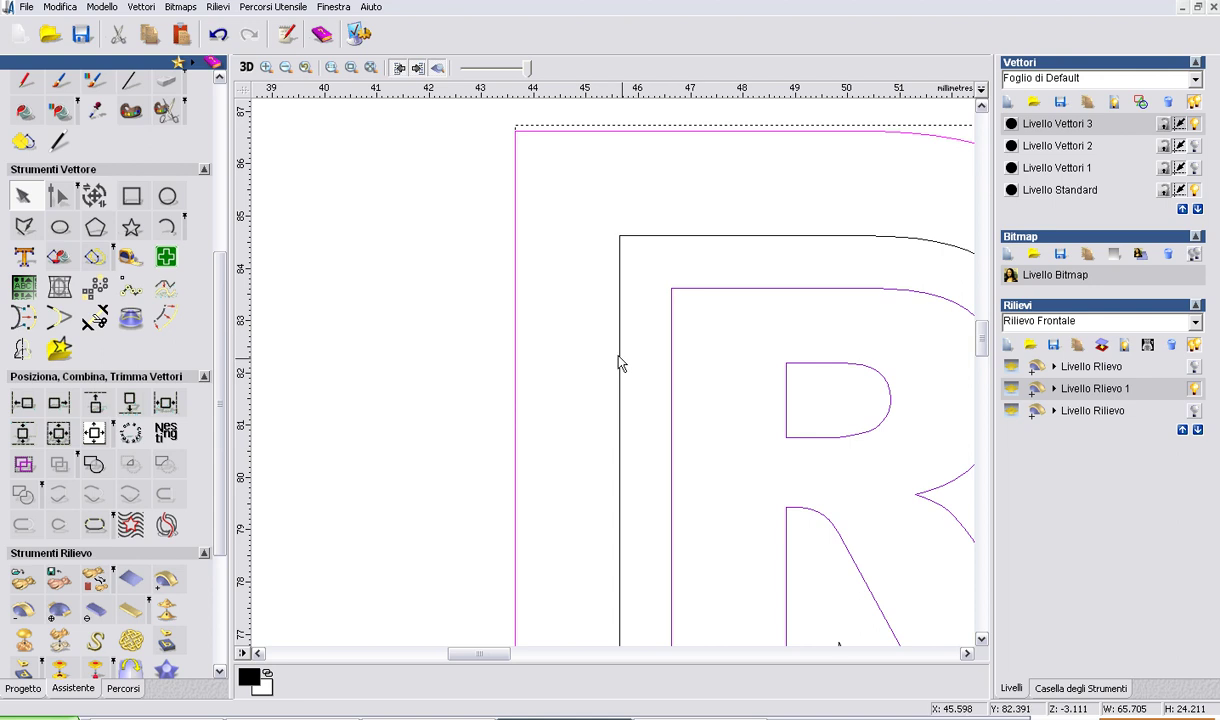
Clear the selection, select only the middle outline around the R, and open Offset Vettore(i).
key(Escape)
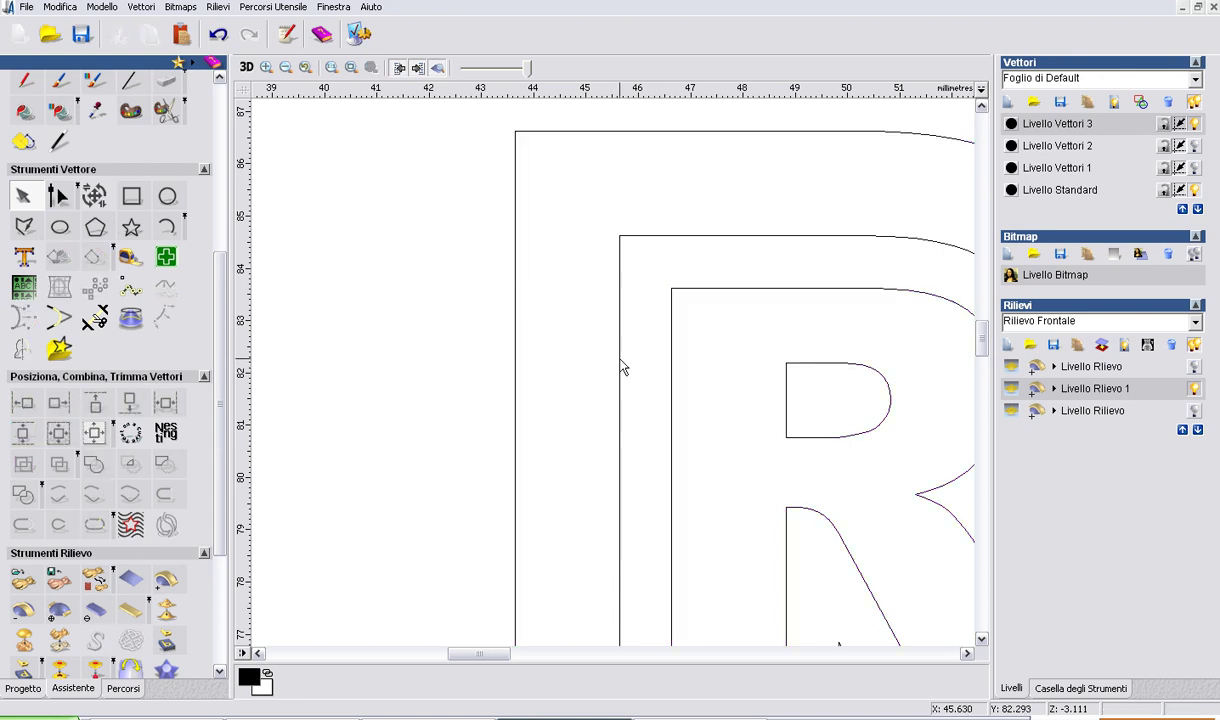
click(619, 359)
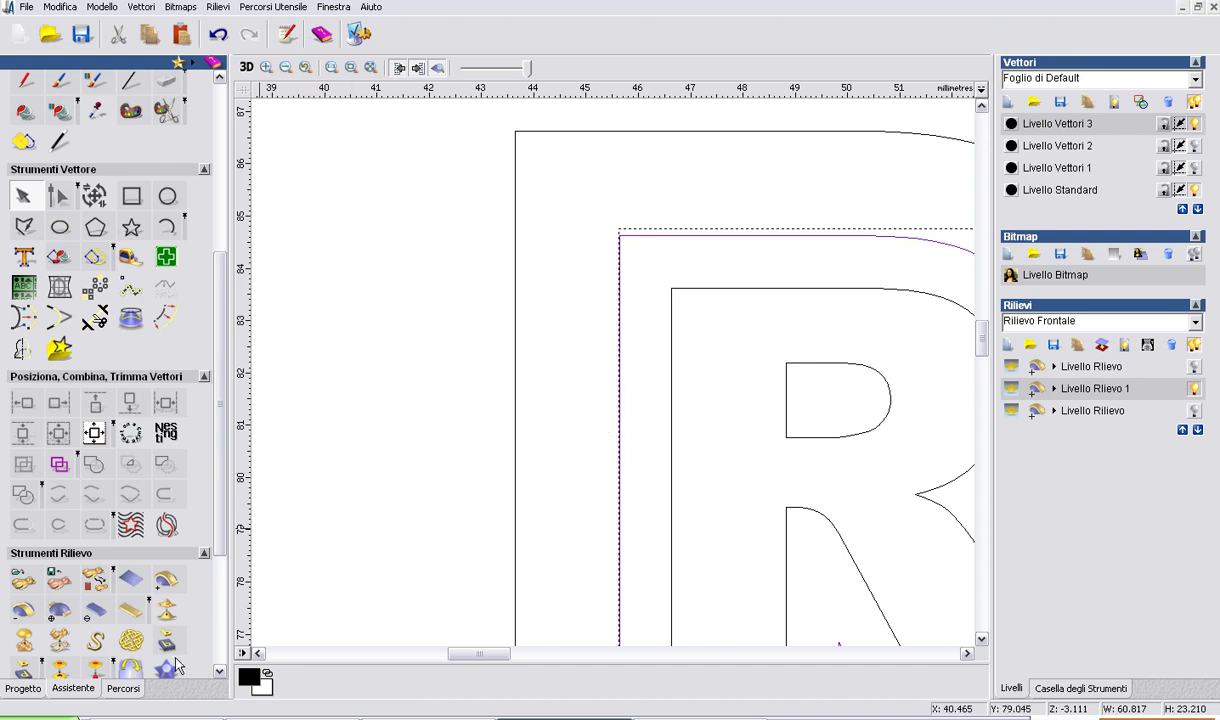
click(160, 290)
Set Distanza Offset to 0.1 and copy-paste the middle outline in place.
double_click(88, 123)
text(0.1)
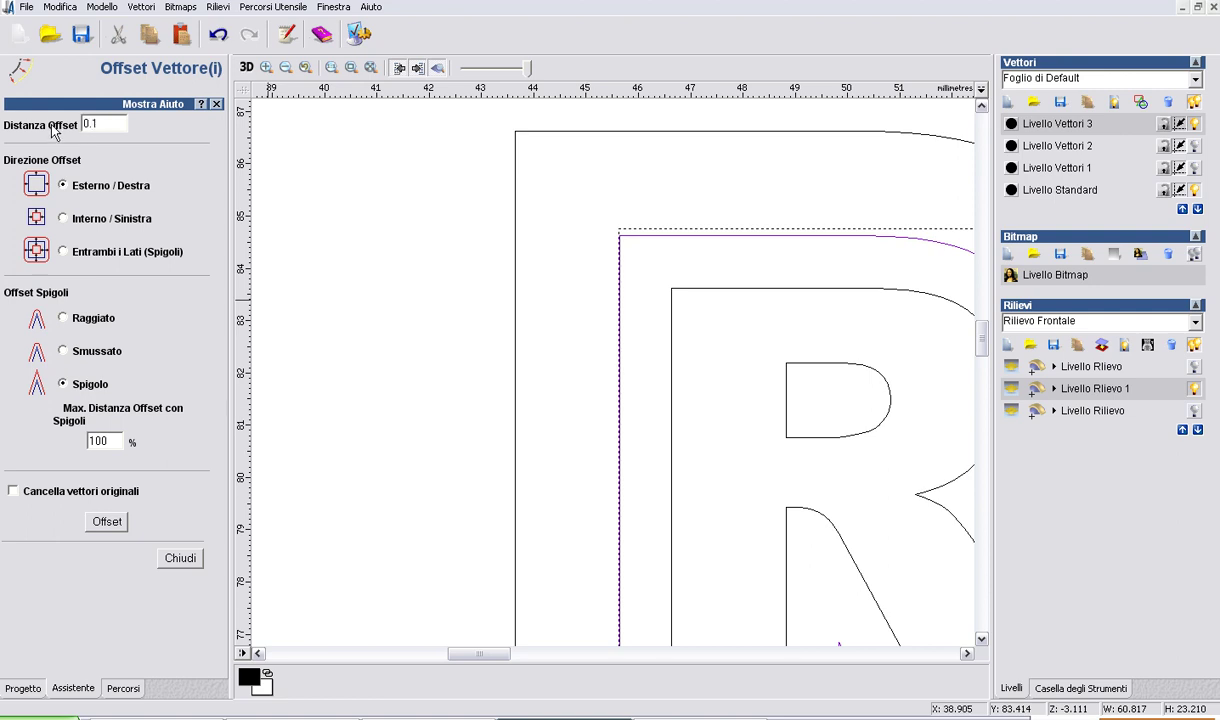
right_click(620, 320)
click(655, 342)
click(1195, 192)
right_click(638, 188)
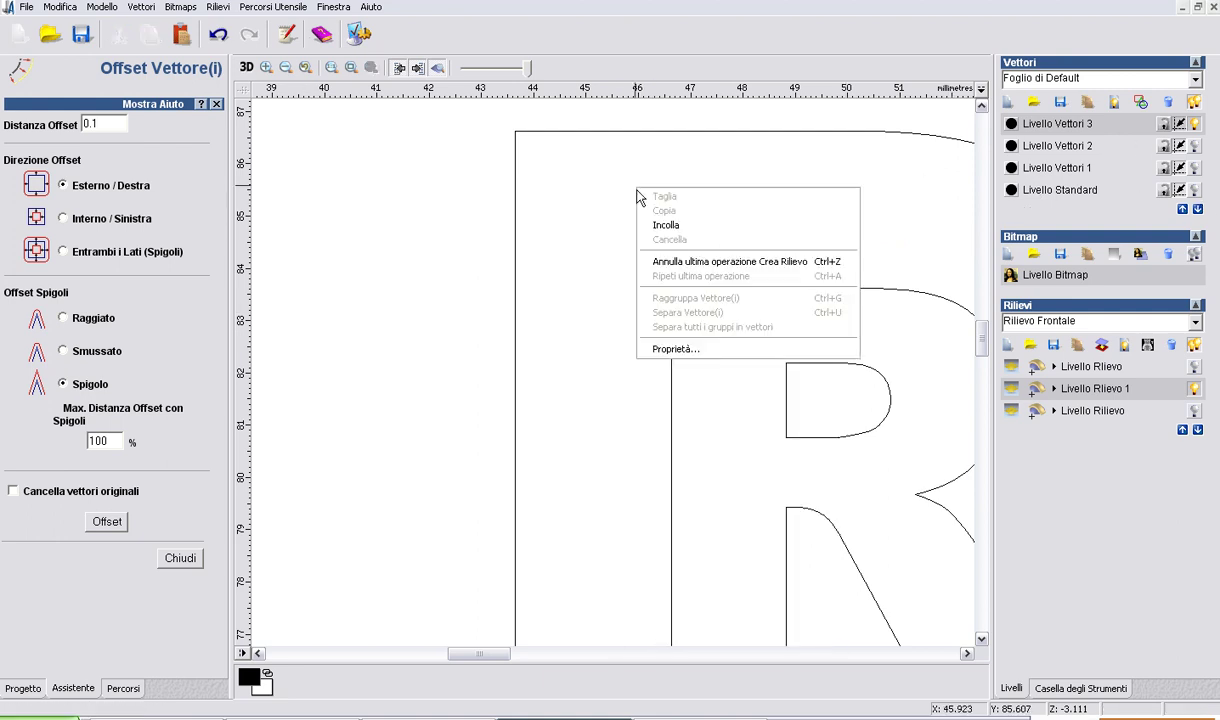
click(666, 225)
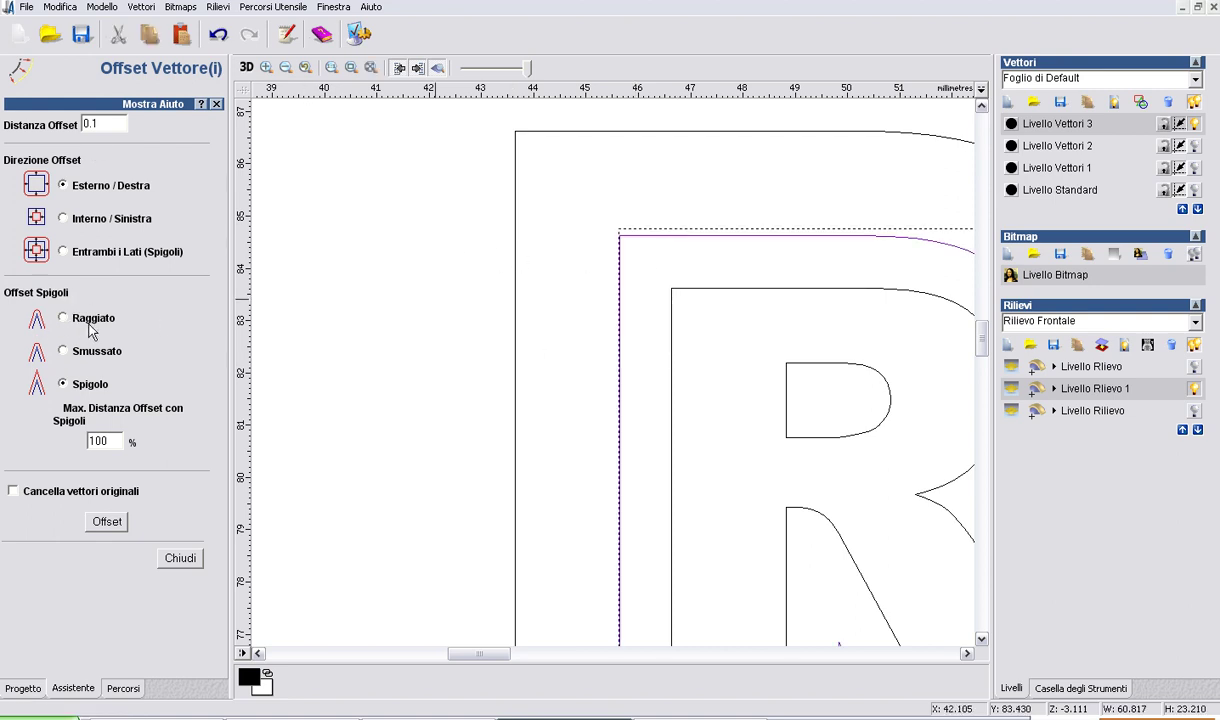
Tick Cancella vettori originali and offset the outline outward five times by 0.1 mm.
click(105, 523)
click(13, 491)
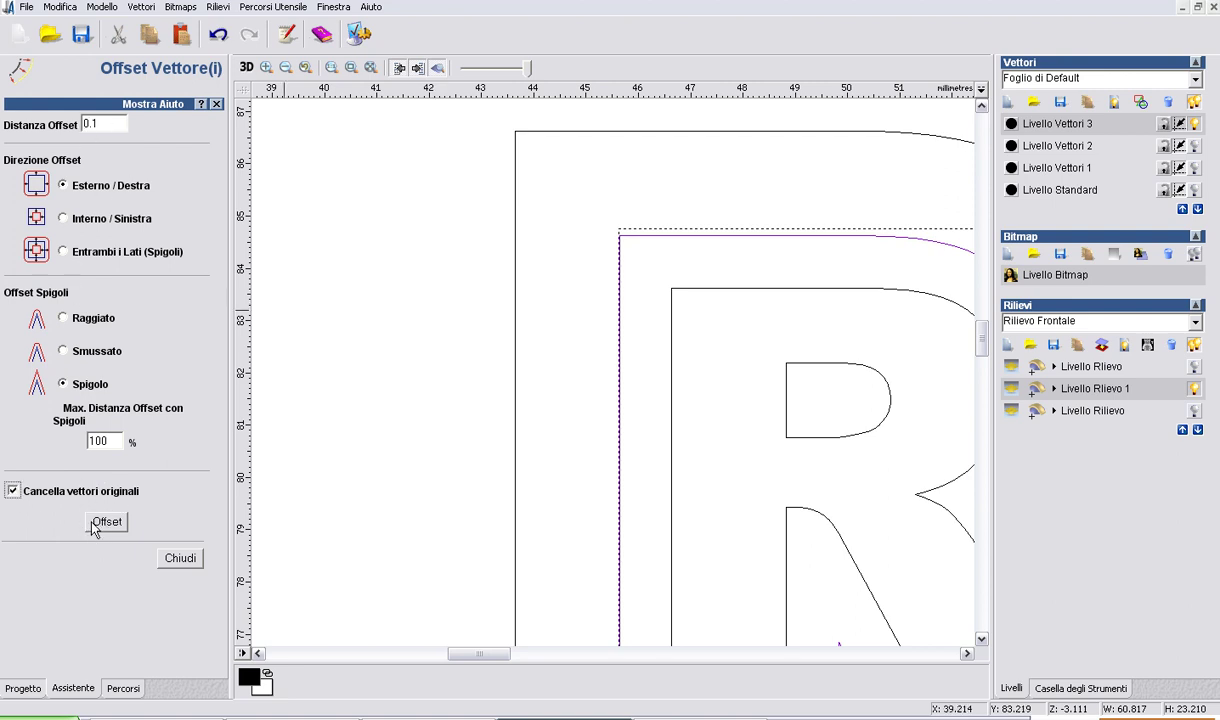
click(100, 524)
click(100, 524)
click(100, 524)
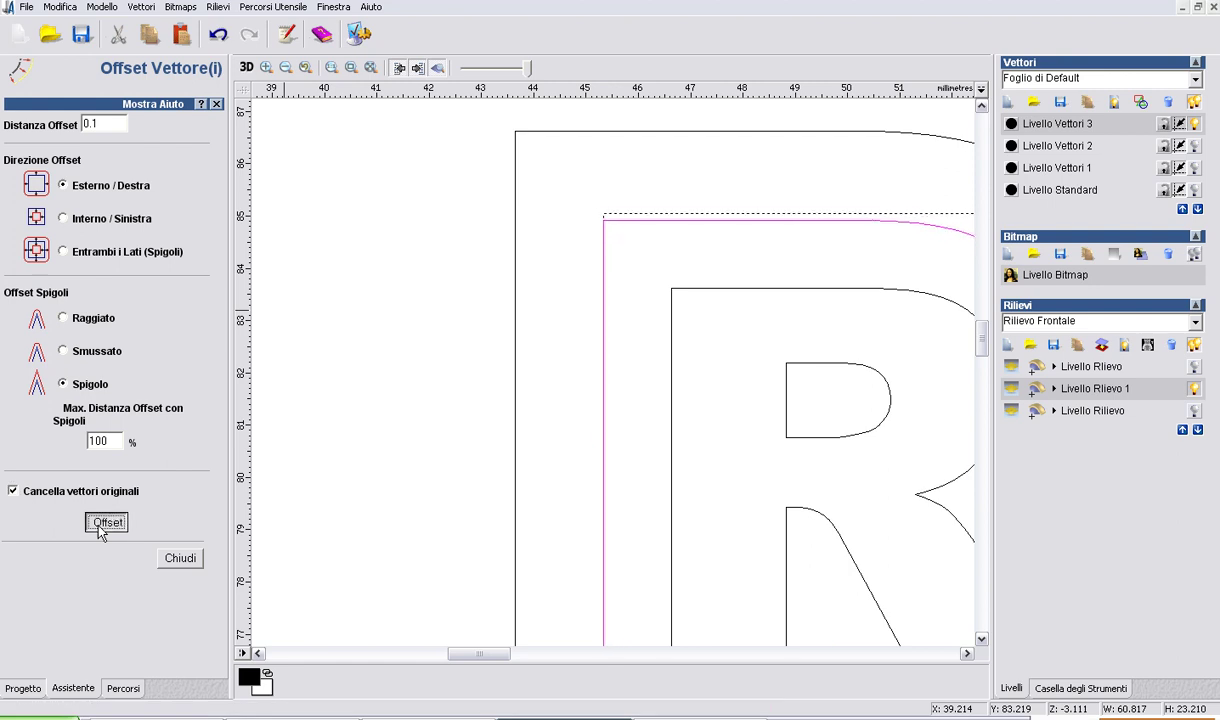
click(100, 524)
click(100, 526)
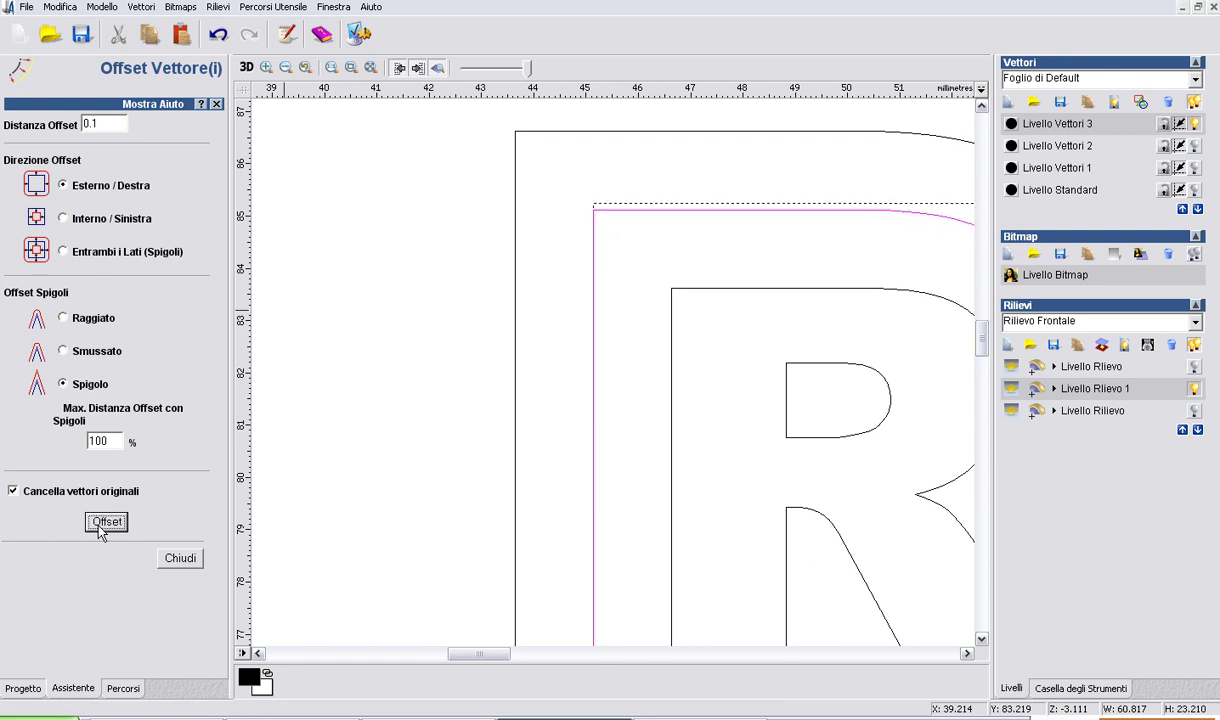
click(180, 562)
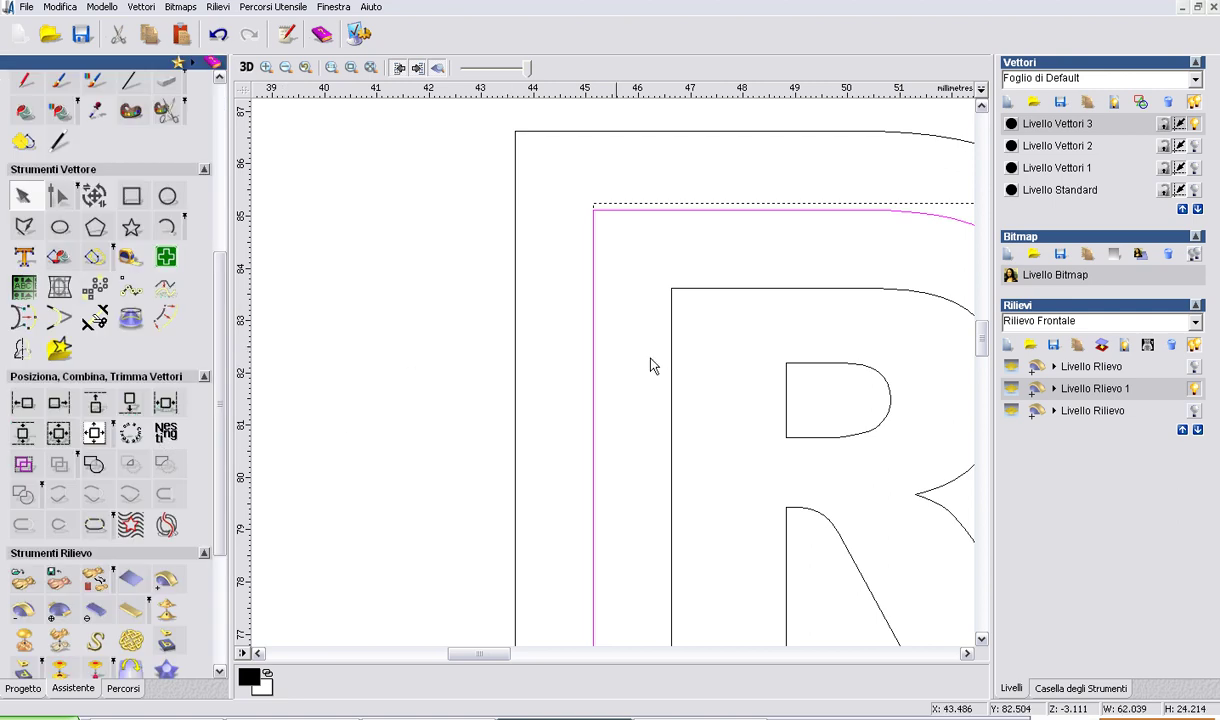
click(129, 258)
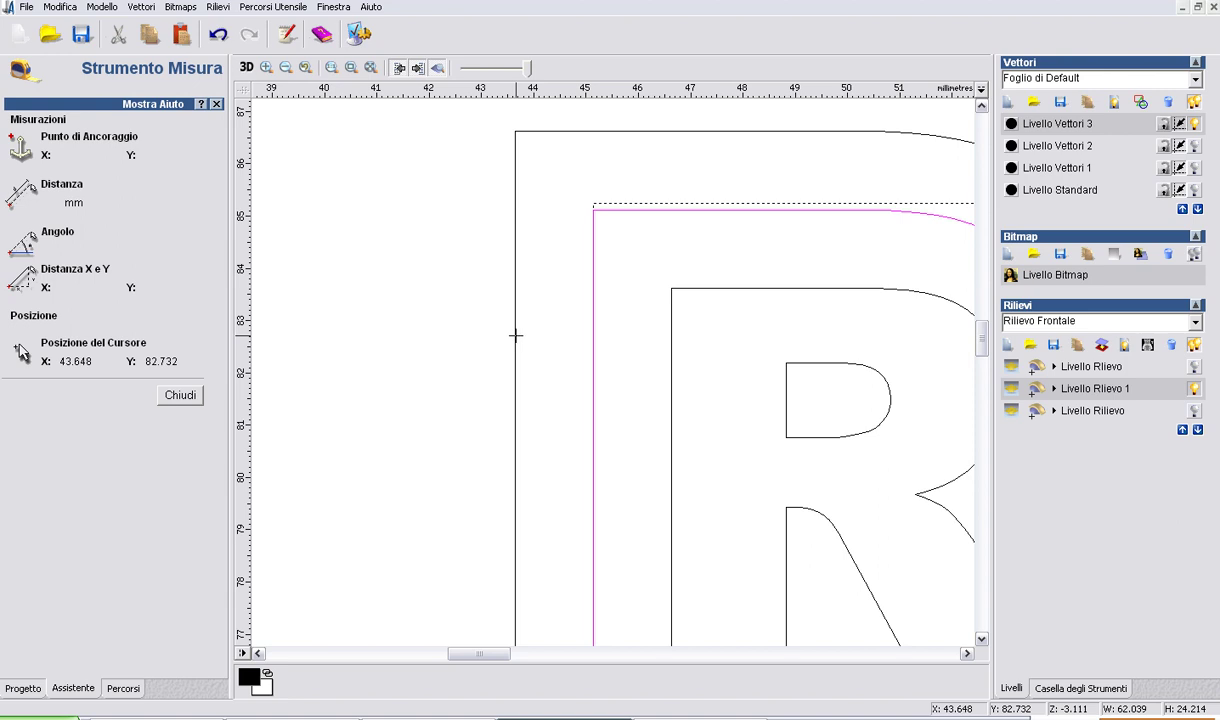
click(266, 70)
drag(490, 241, 700, 365)
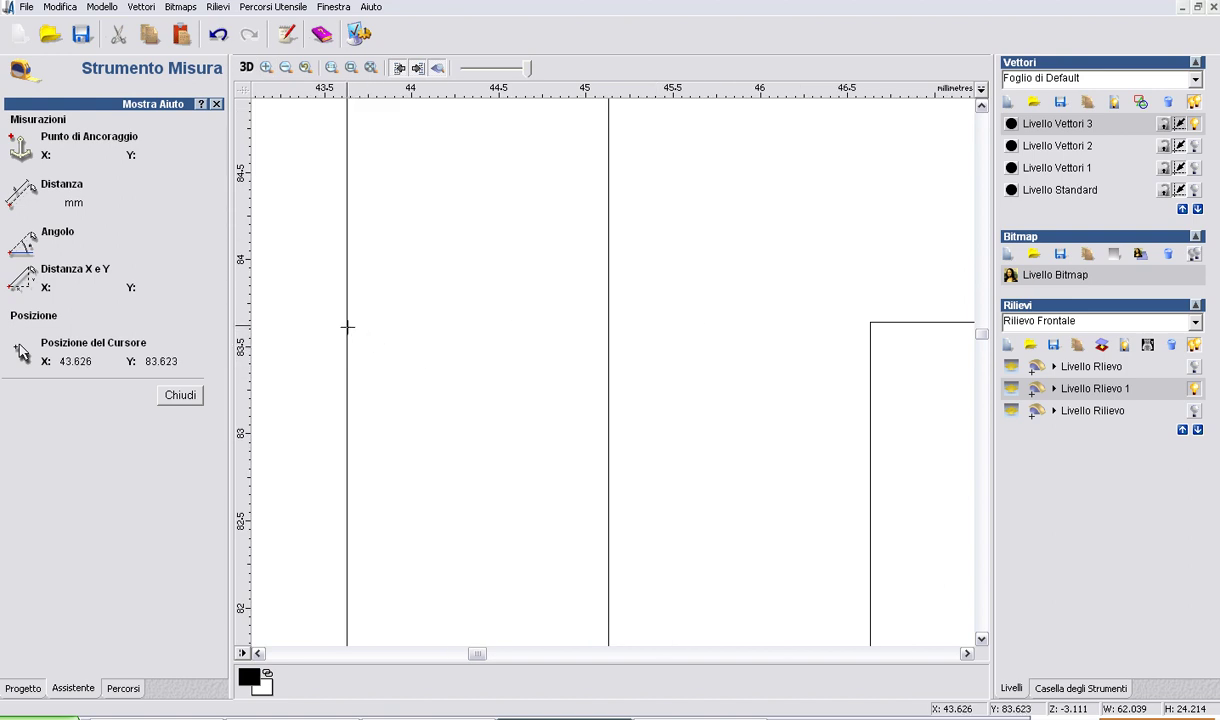
drag(347, 326, 867, 321)
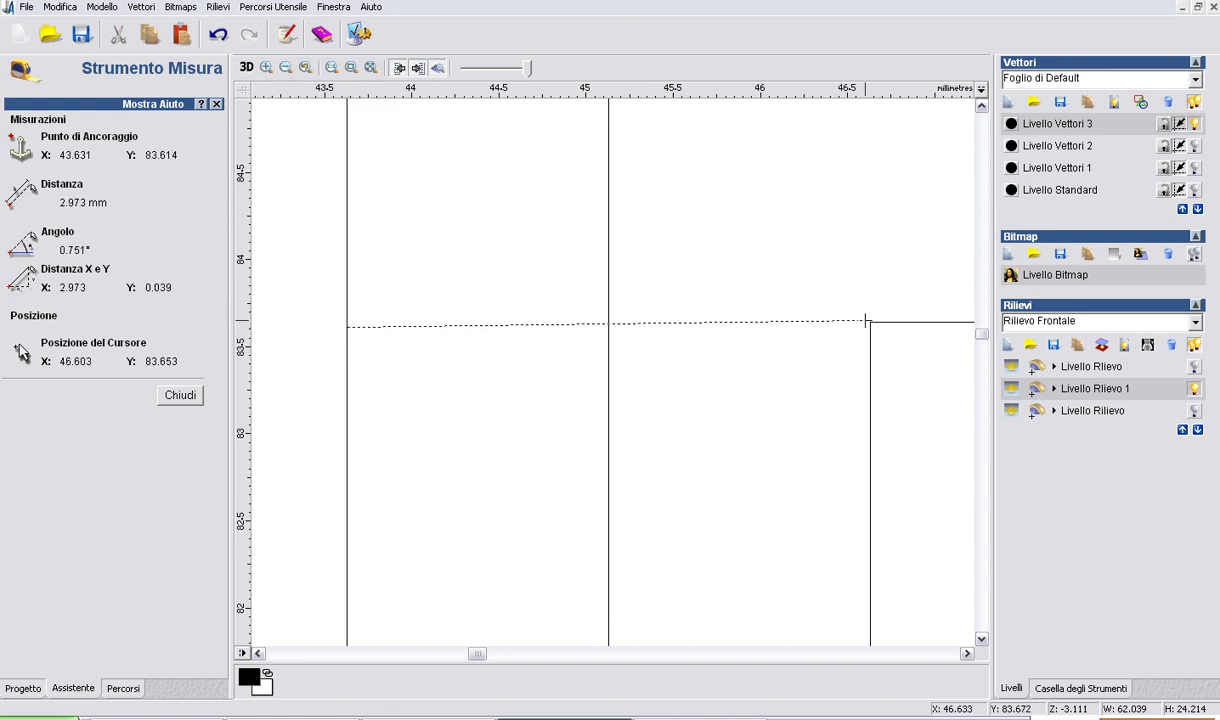
drag(867, 321, 872, 319)
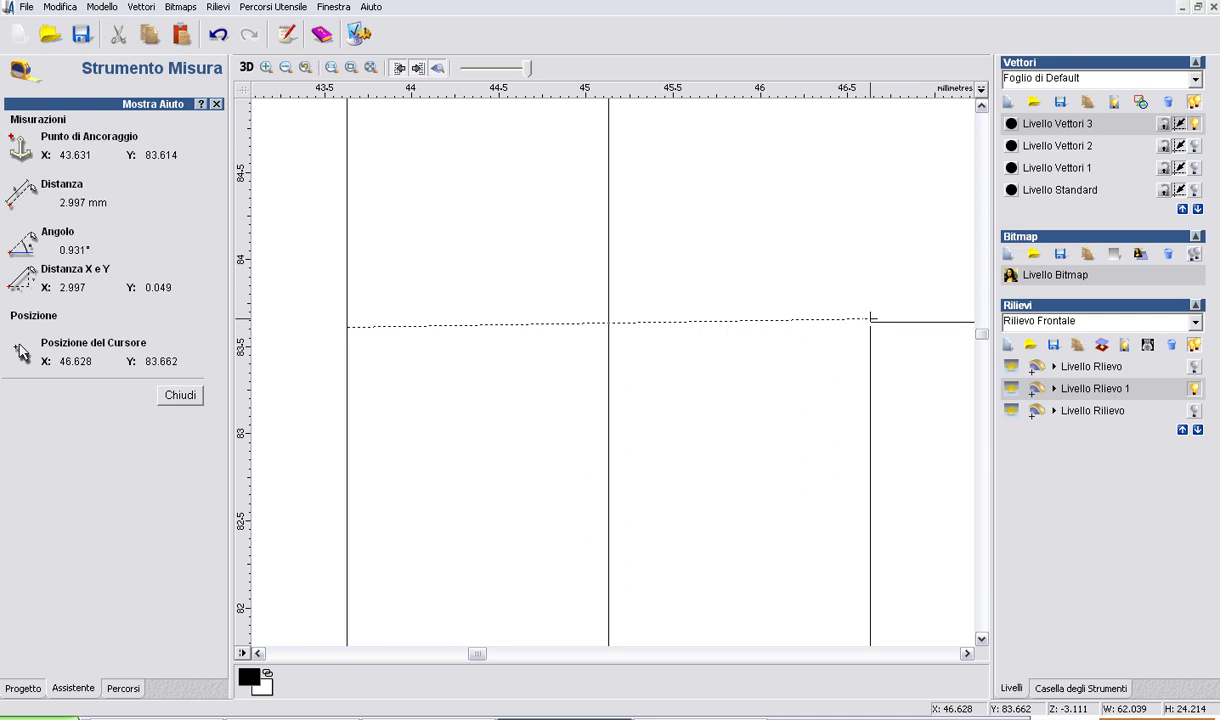
drag(872, 319, 610, 325)
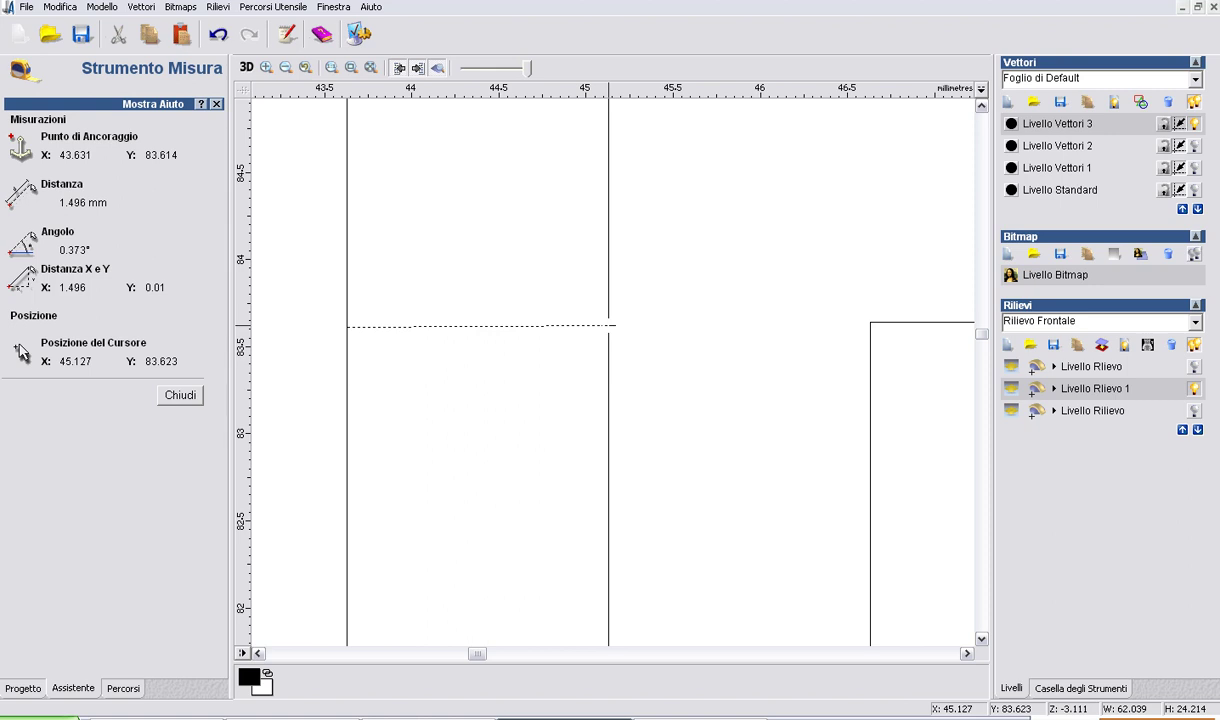
mouse_move(610, 325)
mouse_down()
mouse_move(351, 368)
mouse_move(285, 341)
mouse_up()
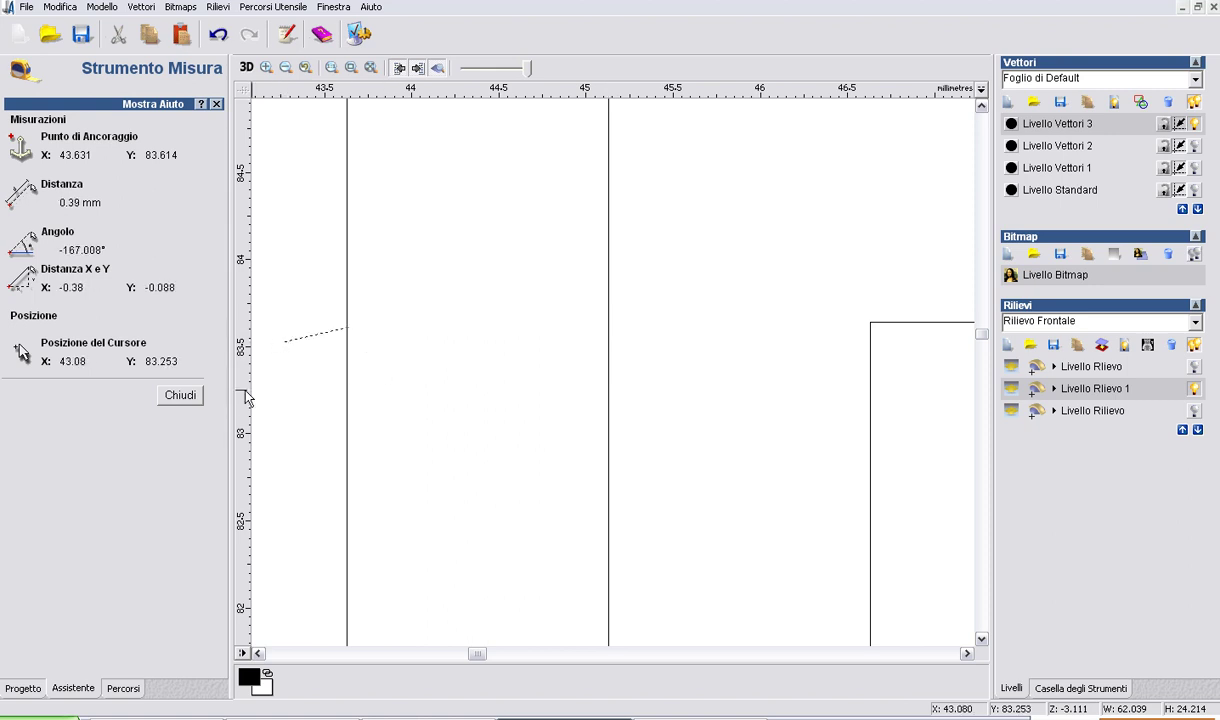
click(194, 397)
scroll(473, 378, down, 2)
Show Livello Standard and copy the 90×40 mm plate rectangle.
scroll(473, 378, down, 2)
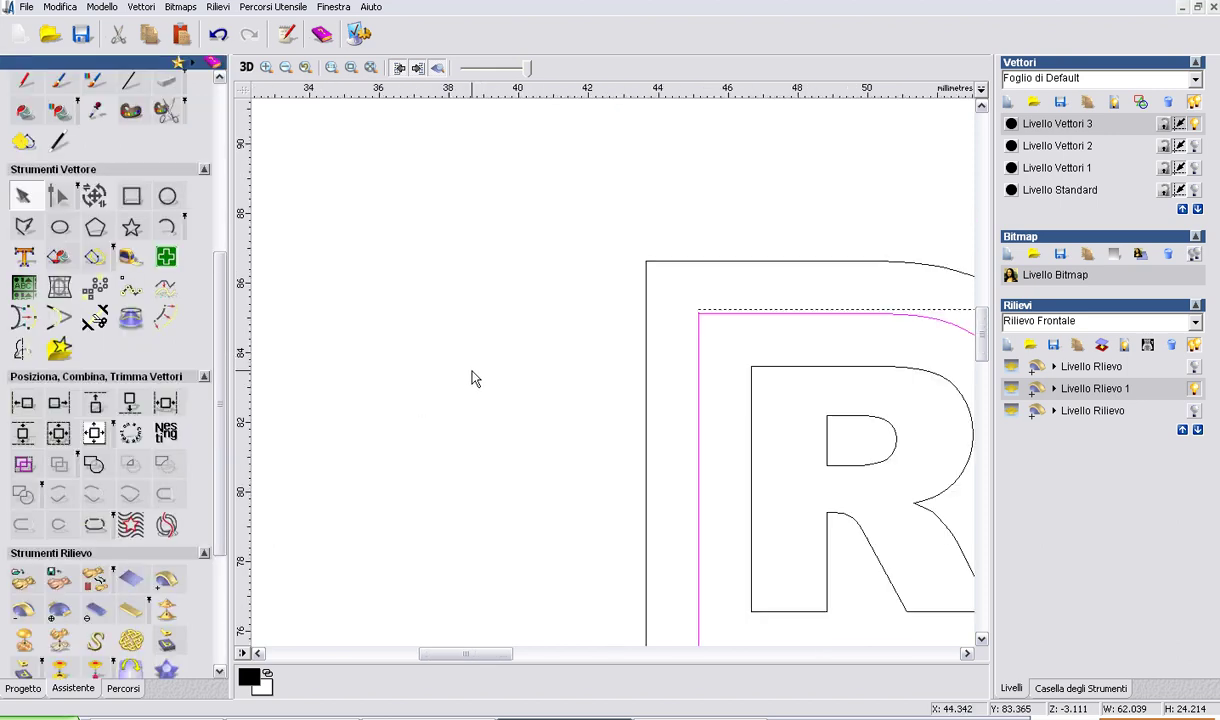
scroll(473, 378, down, 2)
drag(493, 654, 668, 654)
scroll(654, 590, down, 1)
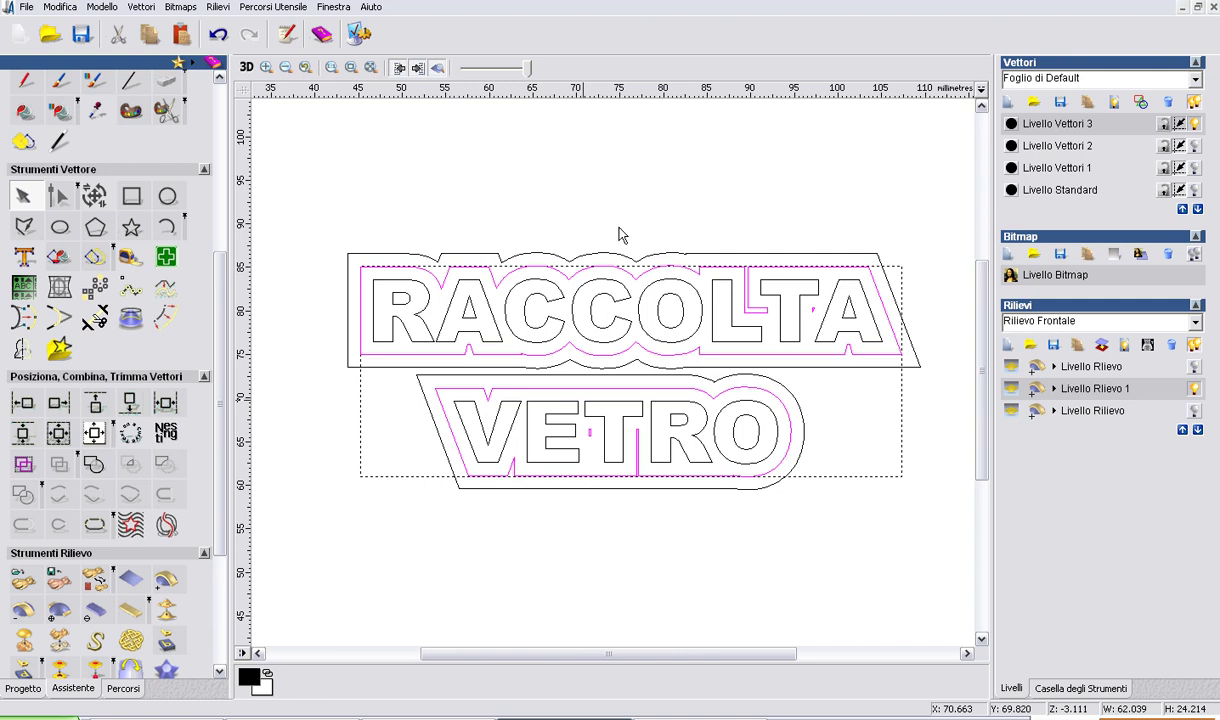
drag(577, 655, 477, 656)
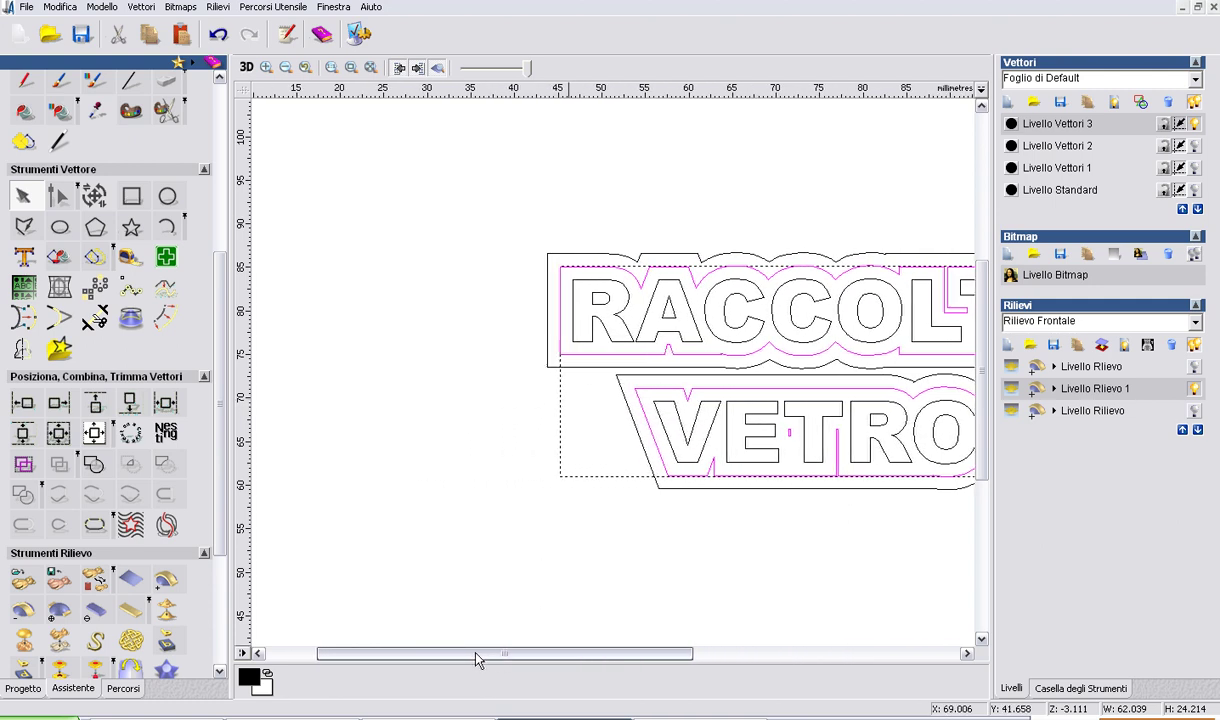
scroll(485, 575, down, 2)
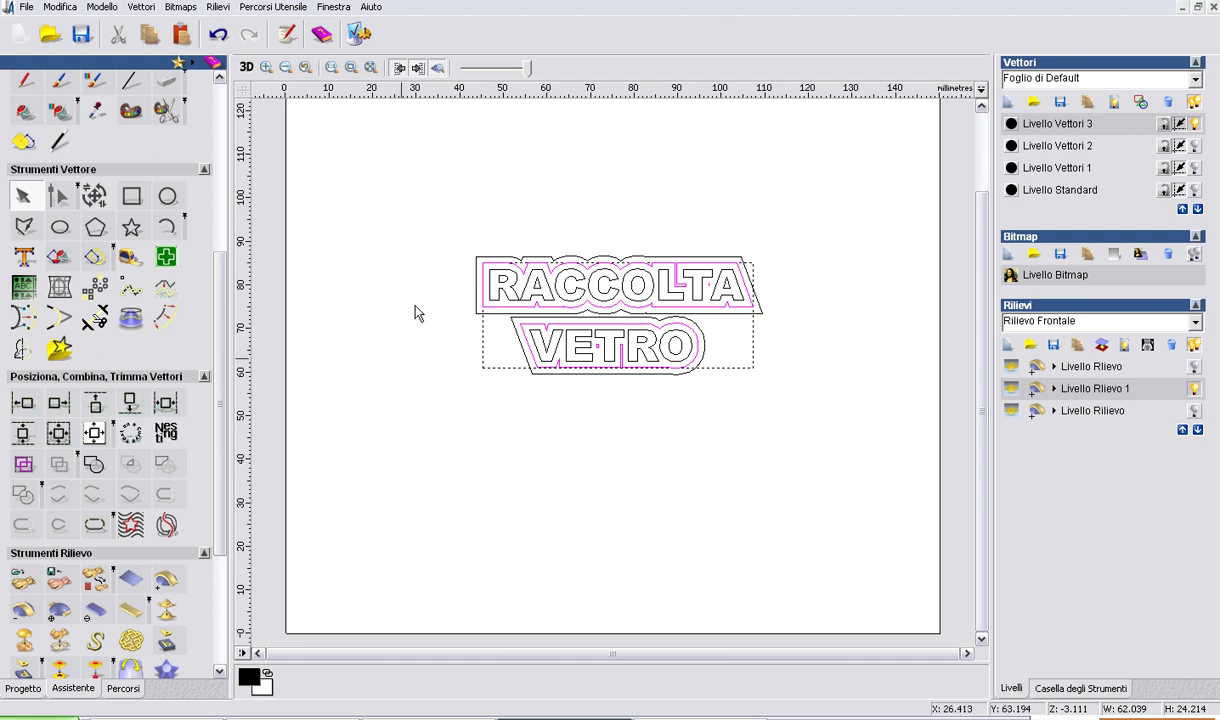
click(1195, 190)
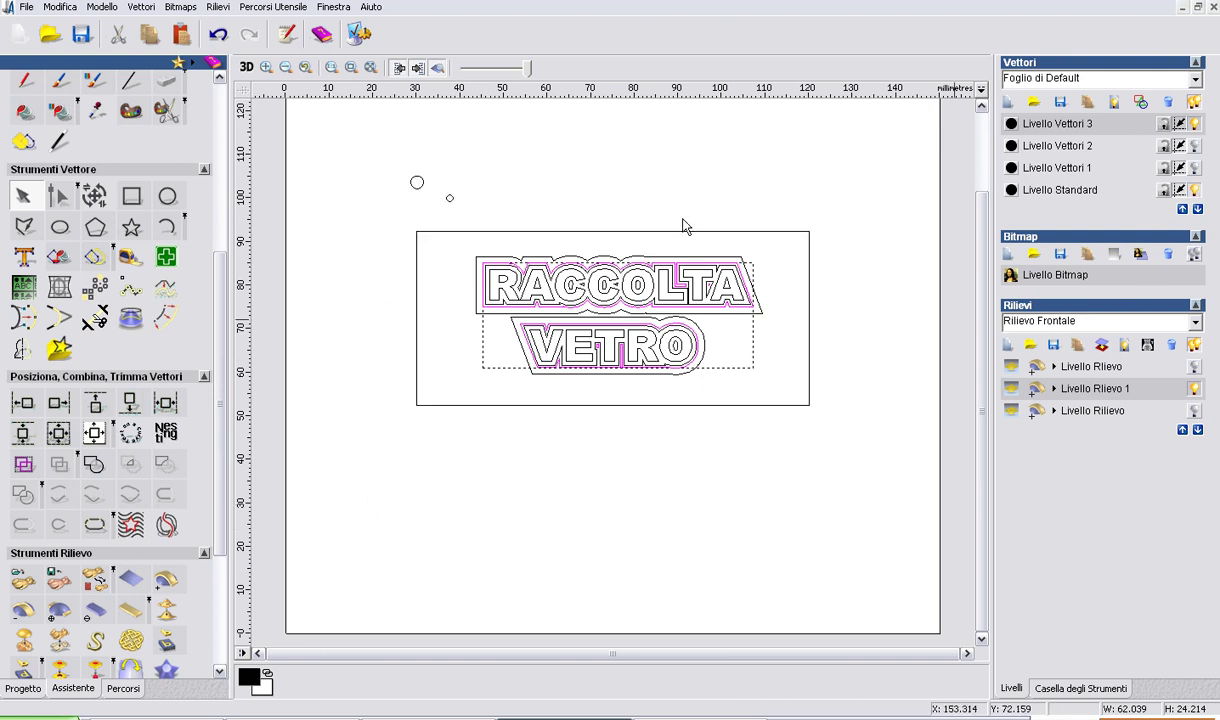
right_click(785, 241)
key(Escape)
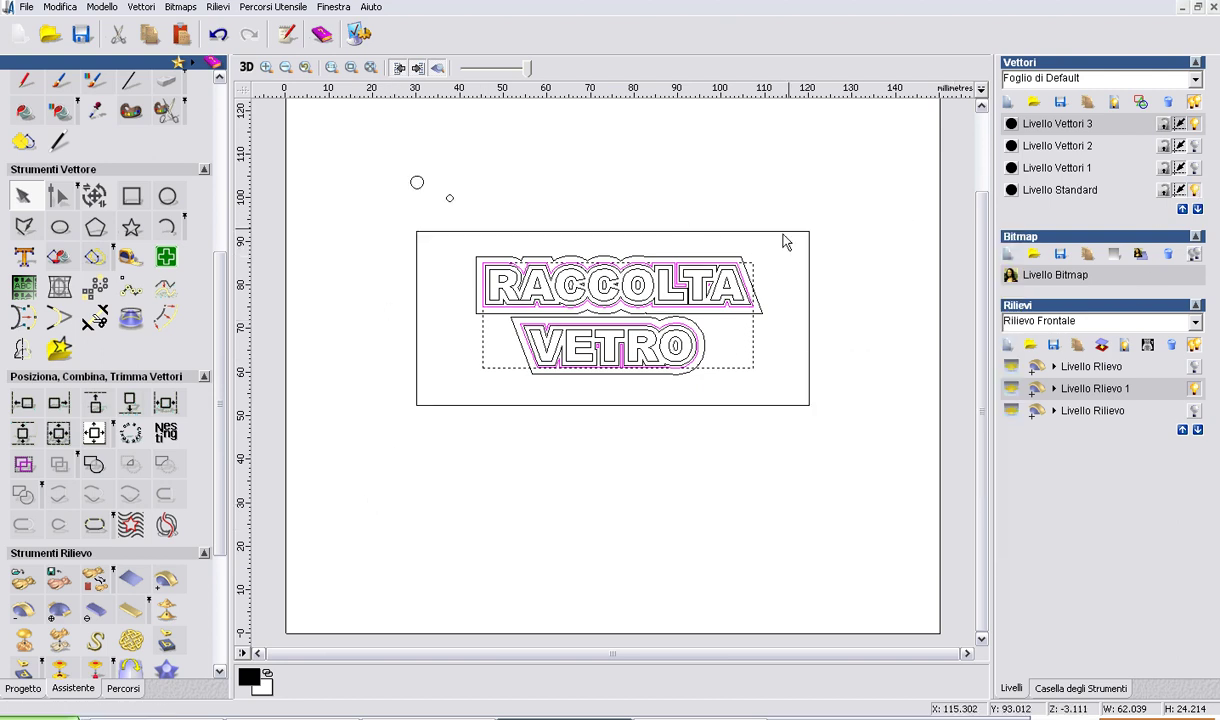
click(785, 237)
right_click(785, 238)
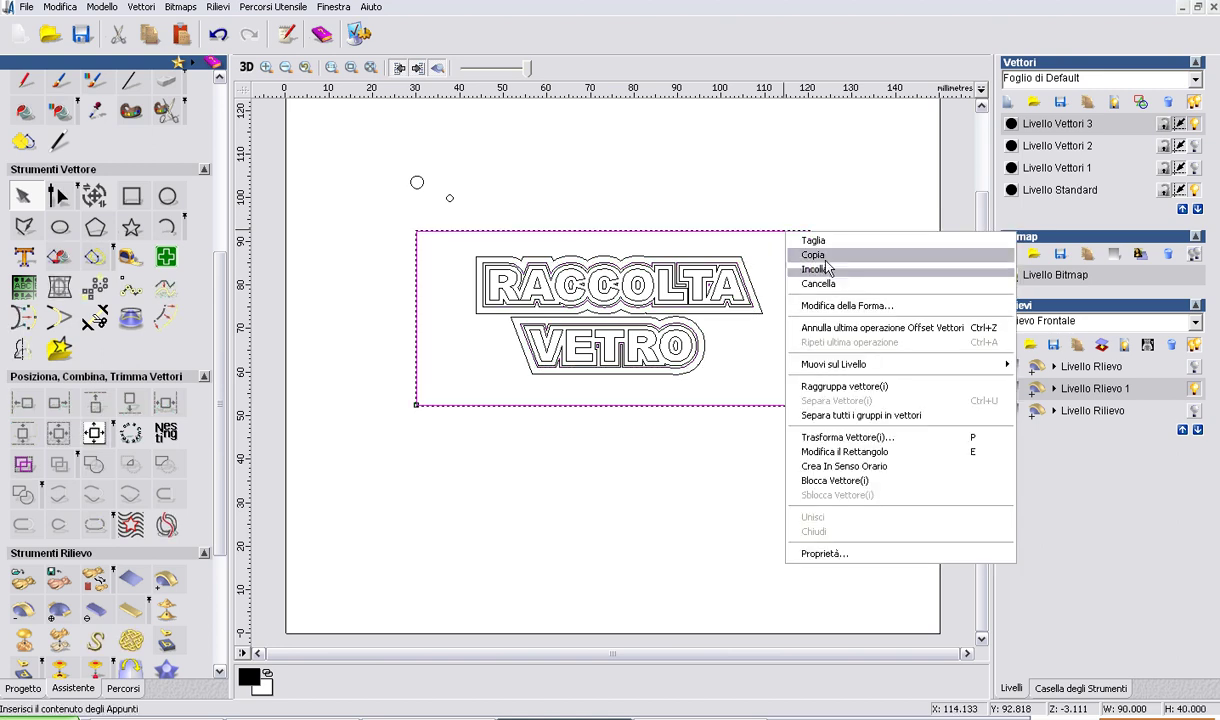
click(820, 254)
Hide Livello Standard again and paste the rectangle onto Livello Vettori 3.
click(1196, 190)
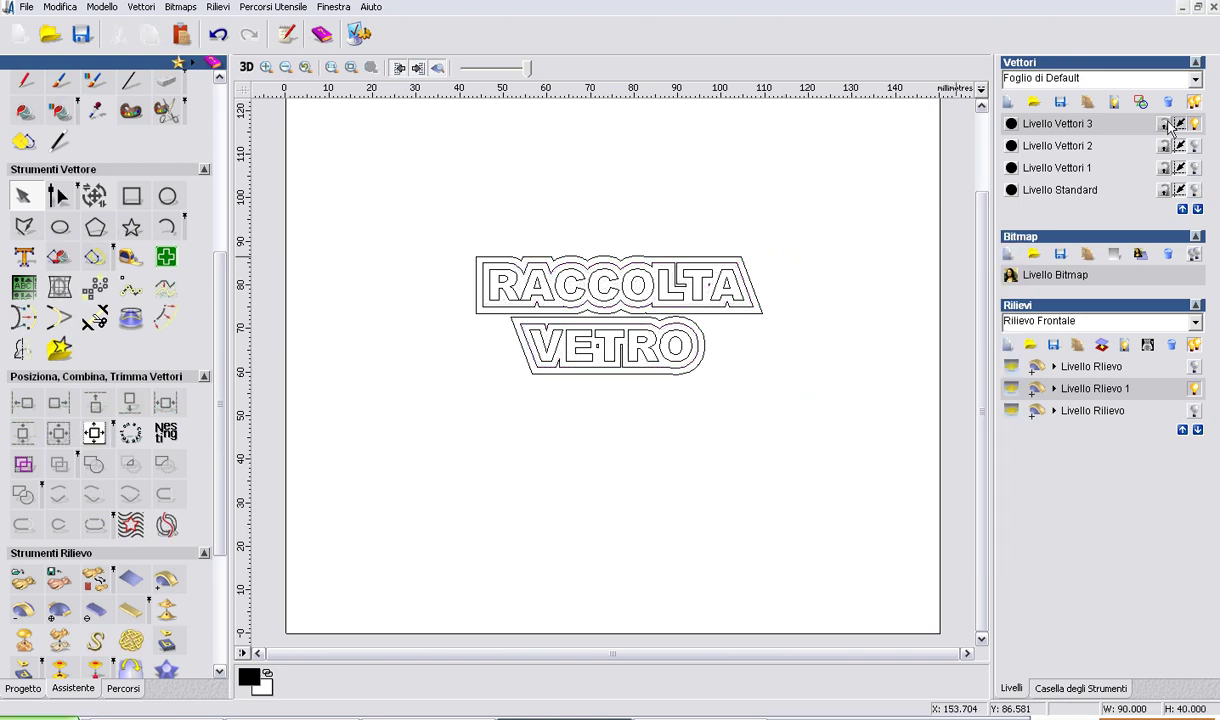
right_click(663, 201)
click(724, 240)
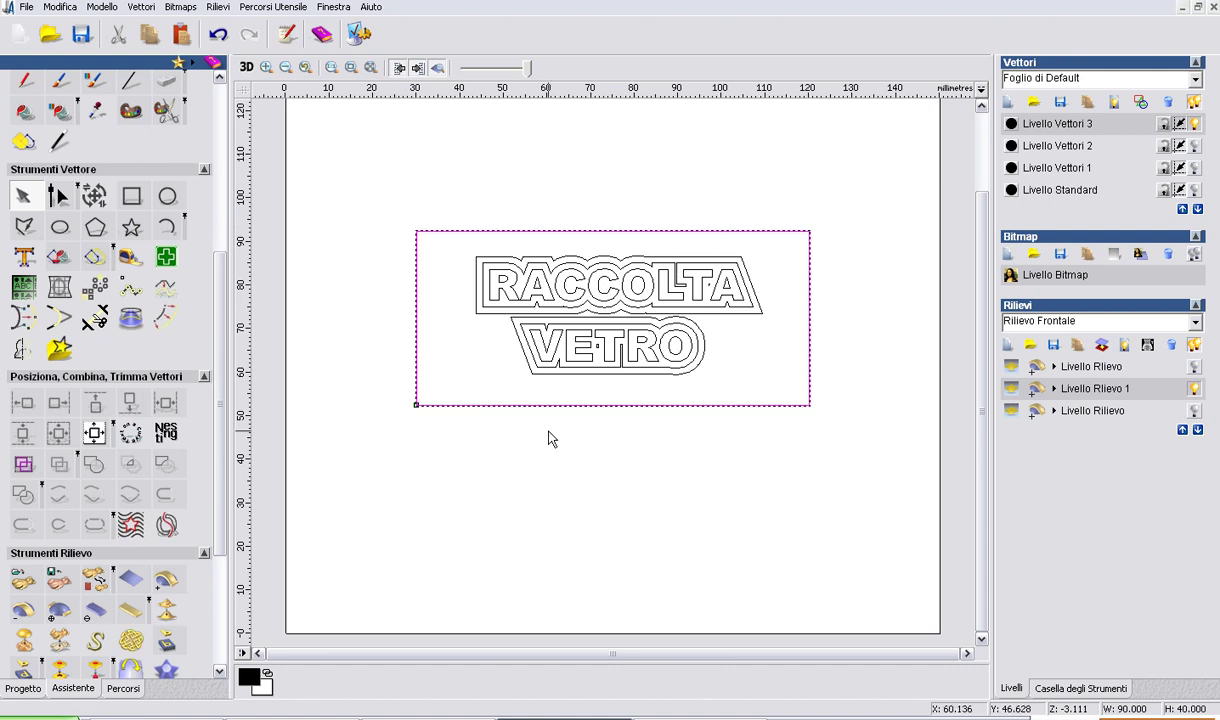
Select the RACCOLTA and VETRO outlines, then the pasted plate rectangle.
click(498, 306)
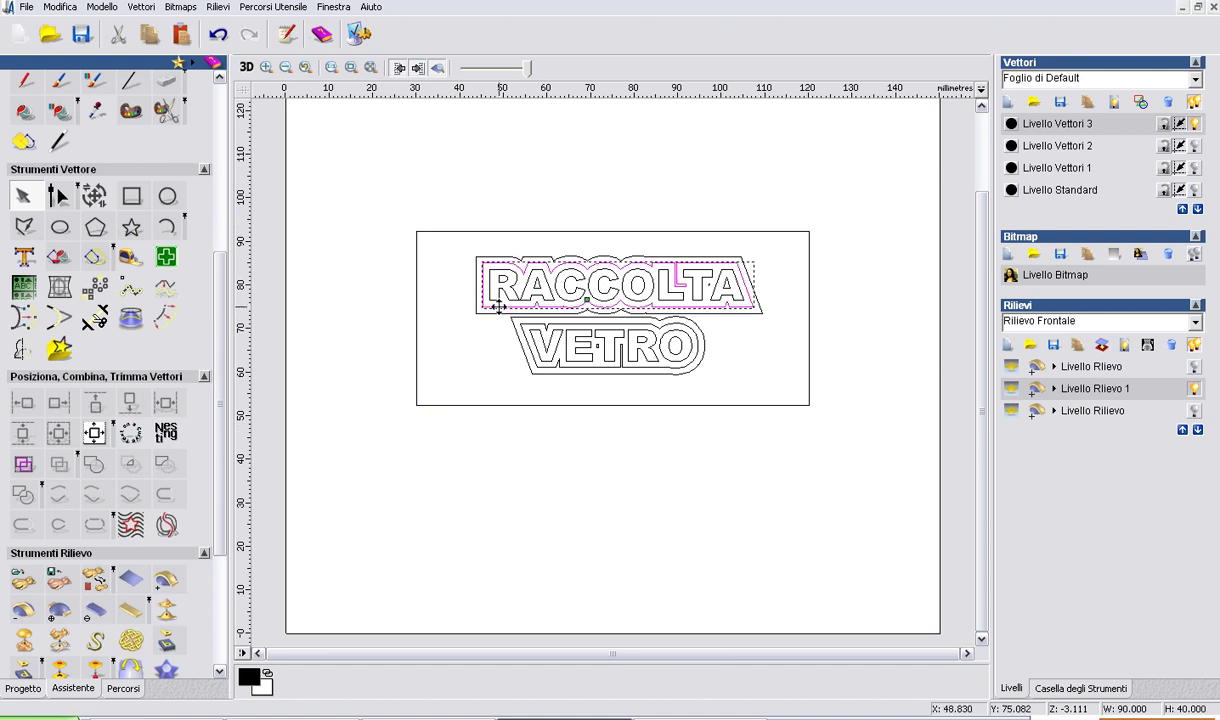
shift+click(579, 322)
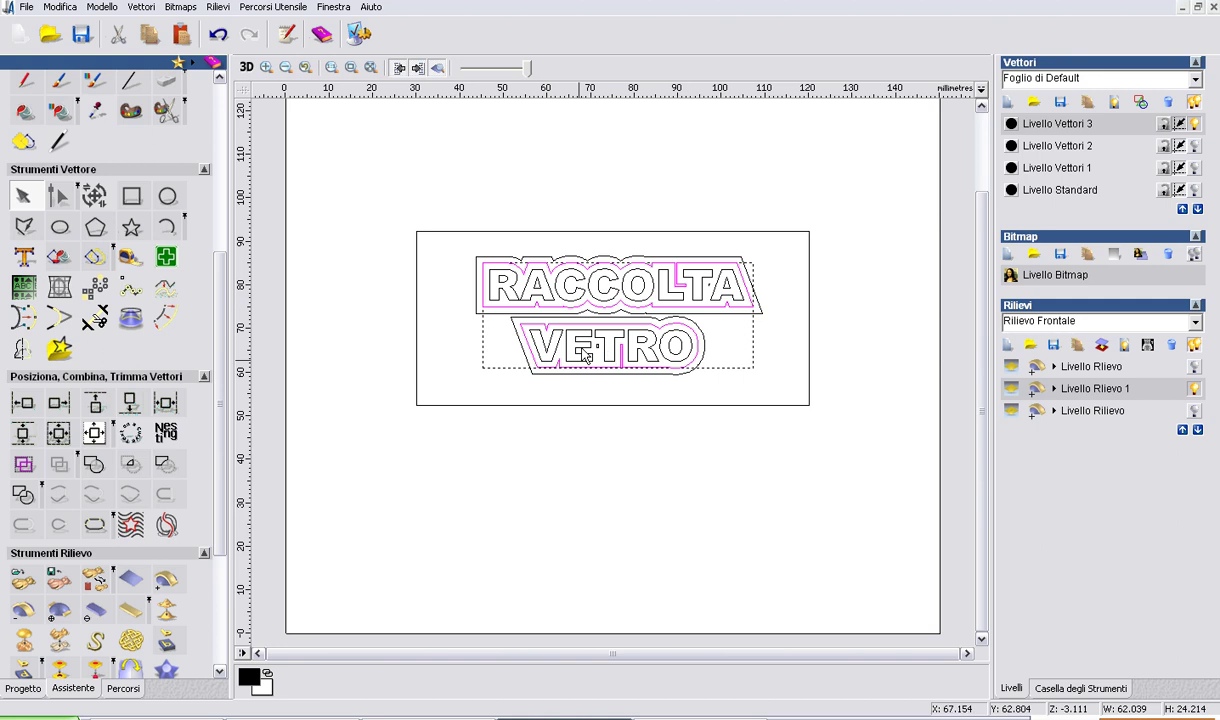
click(454, 232)
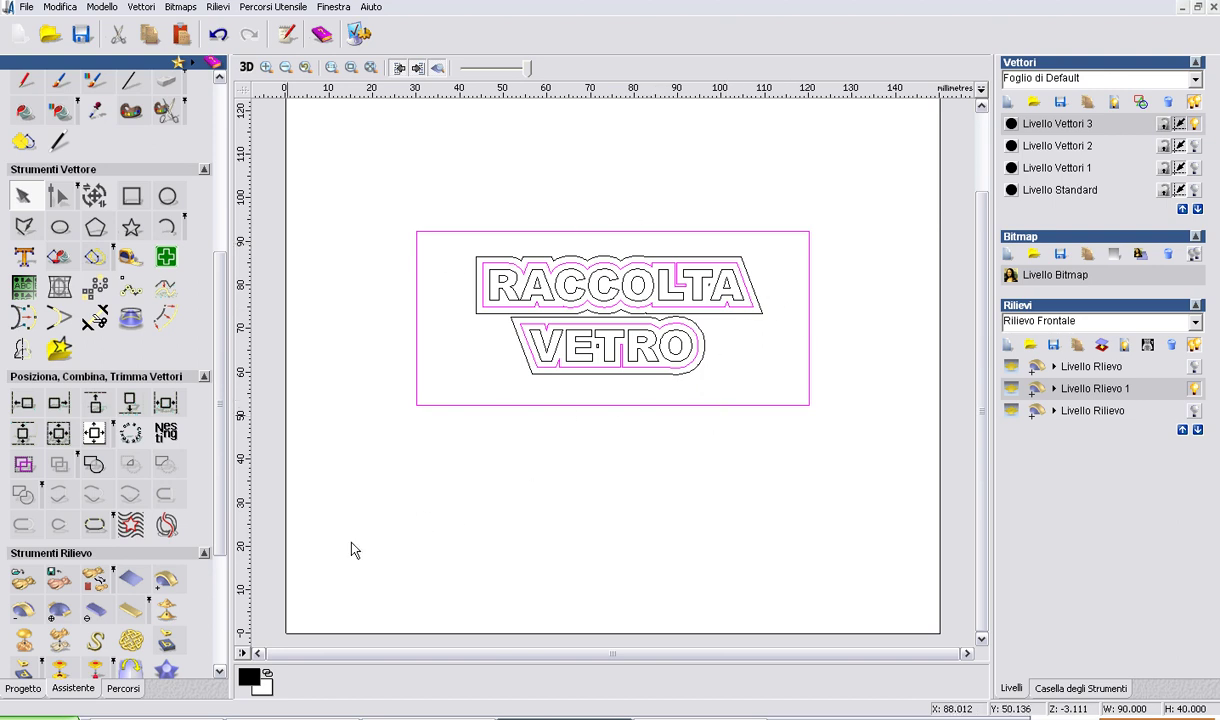
In Percorsi, delete Incisione Automatica and Incisione Linea Centrale, then open Svuotamento via Modifica Parametri.
click(120, 689)
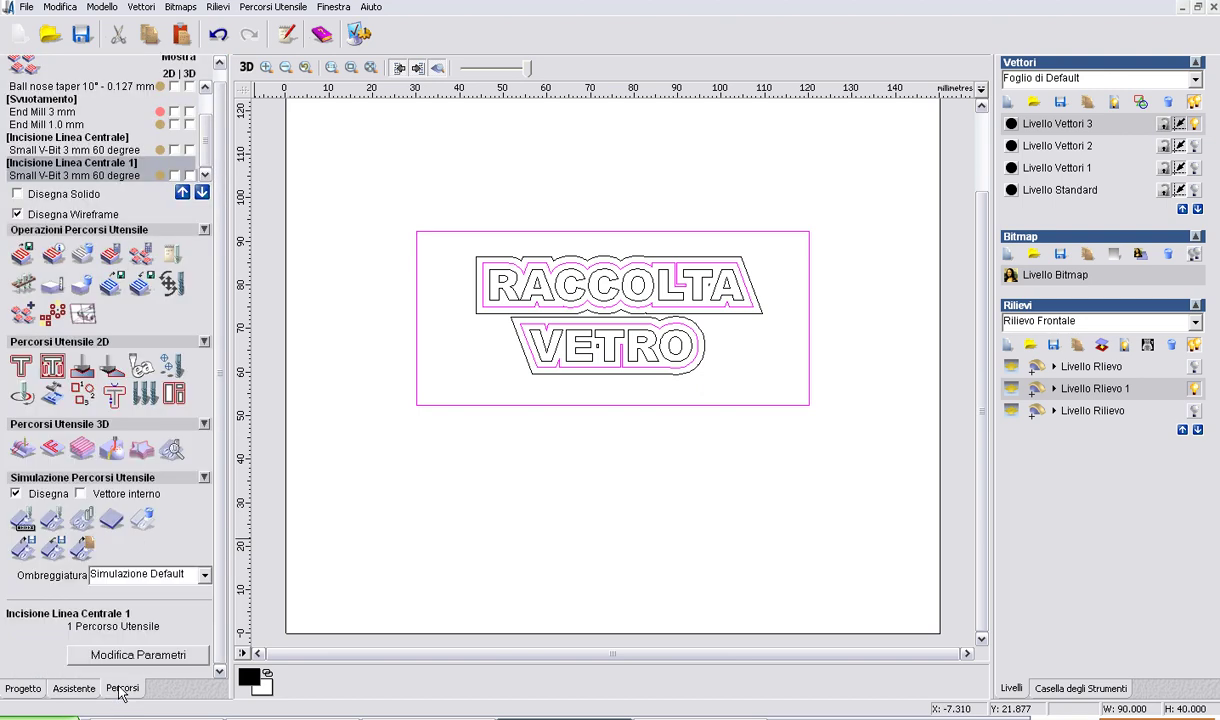
scroll(187, 153, up, 2)
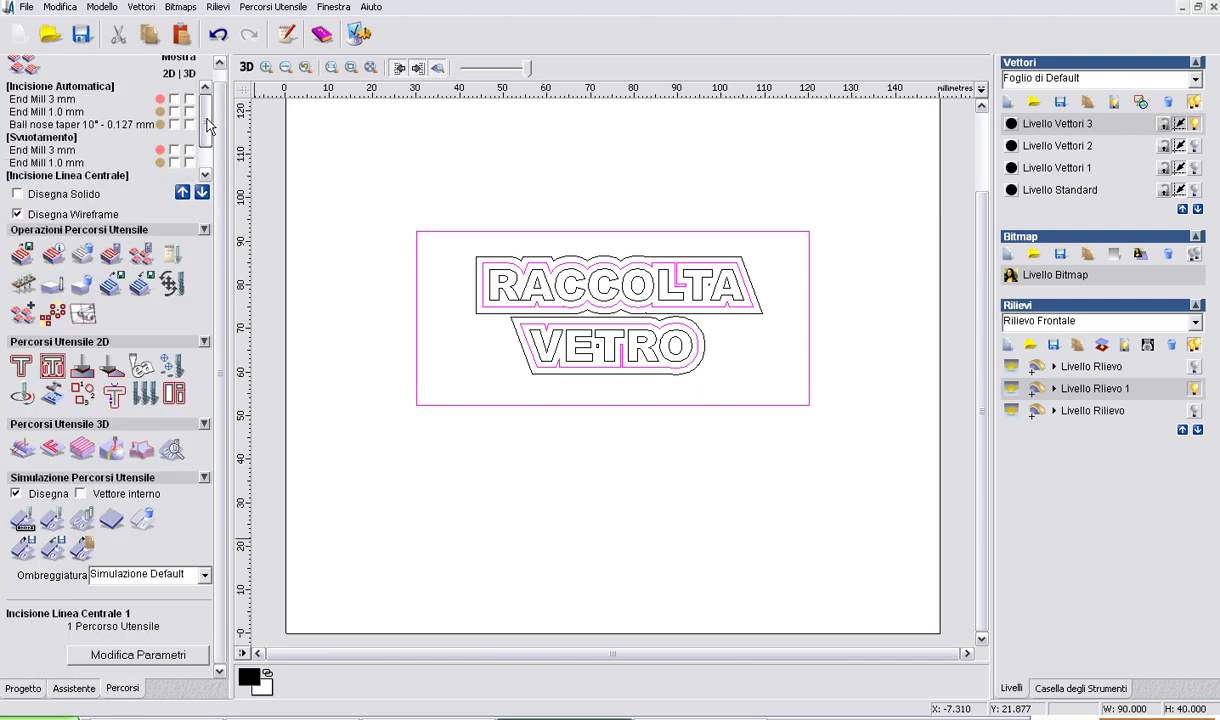
click(45, 96)
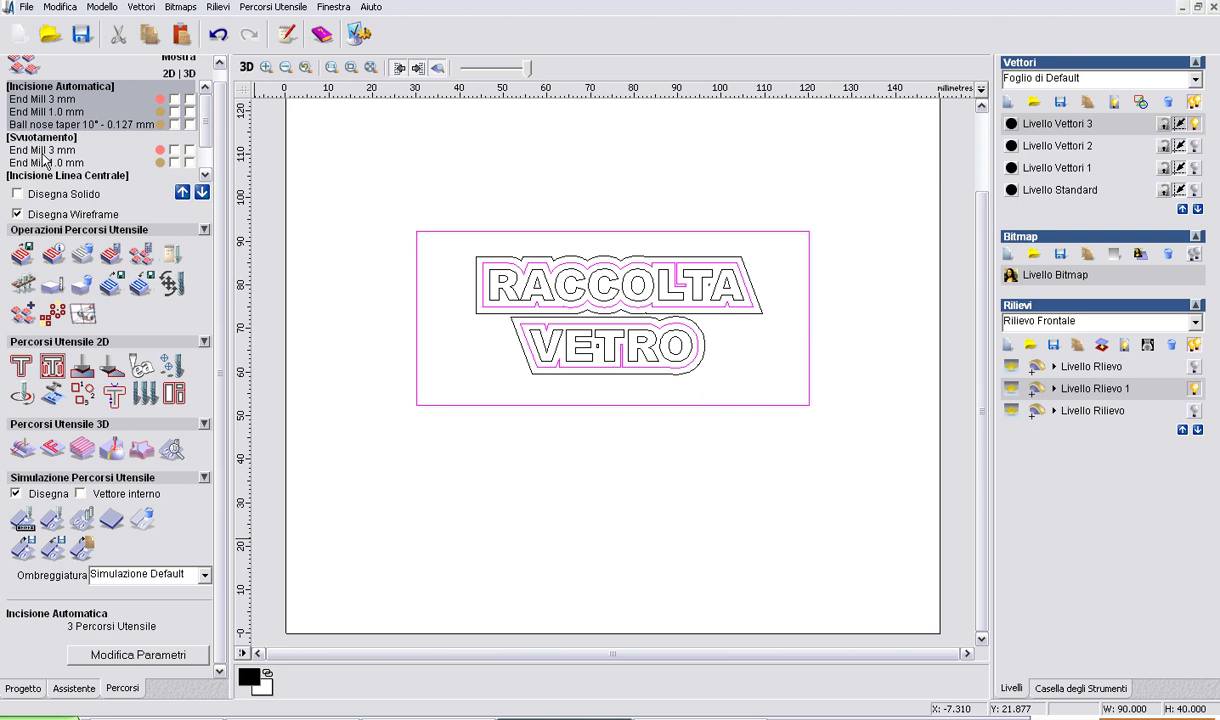
click(84, 256)
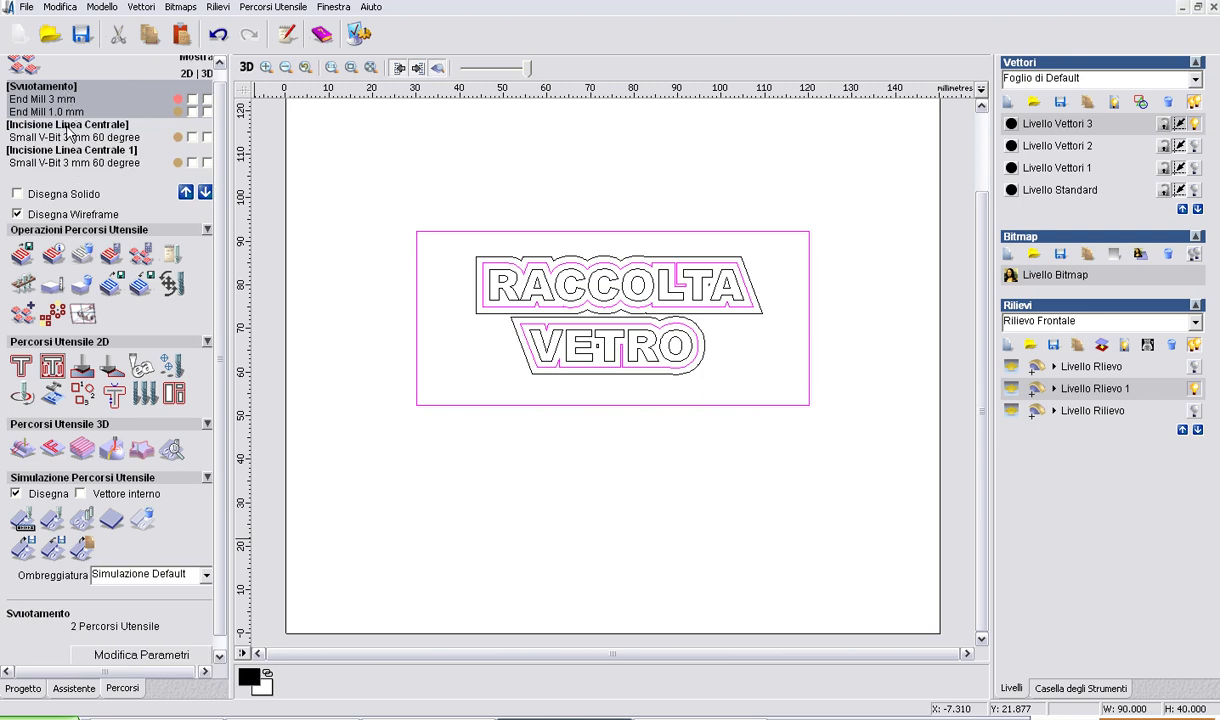
click(69, 133)
click(84, 256)
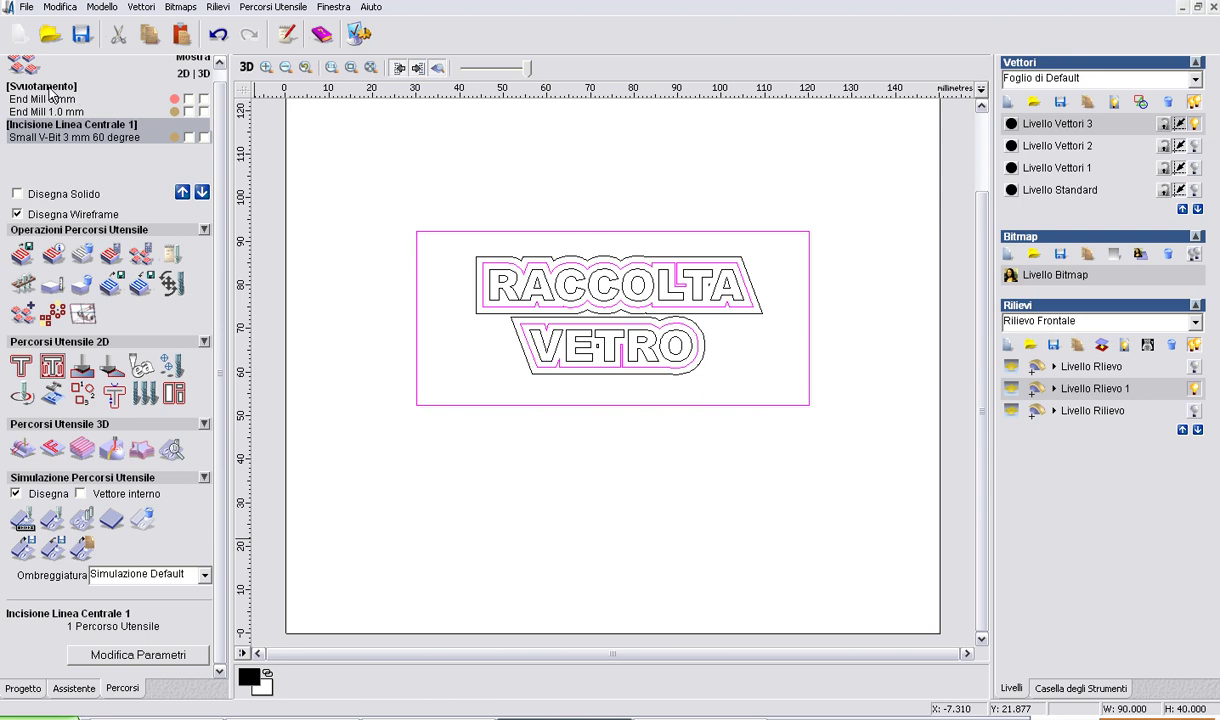
click(48, 93)
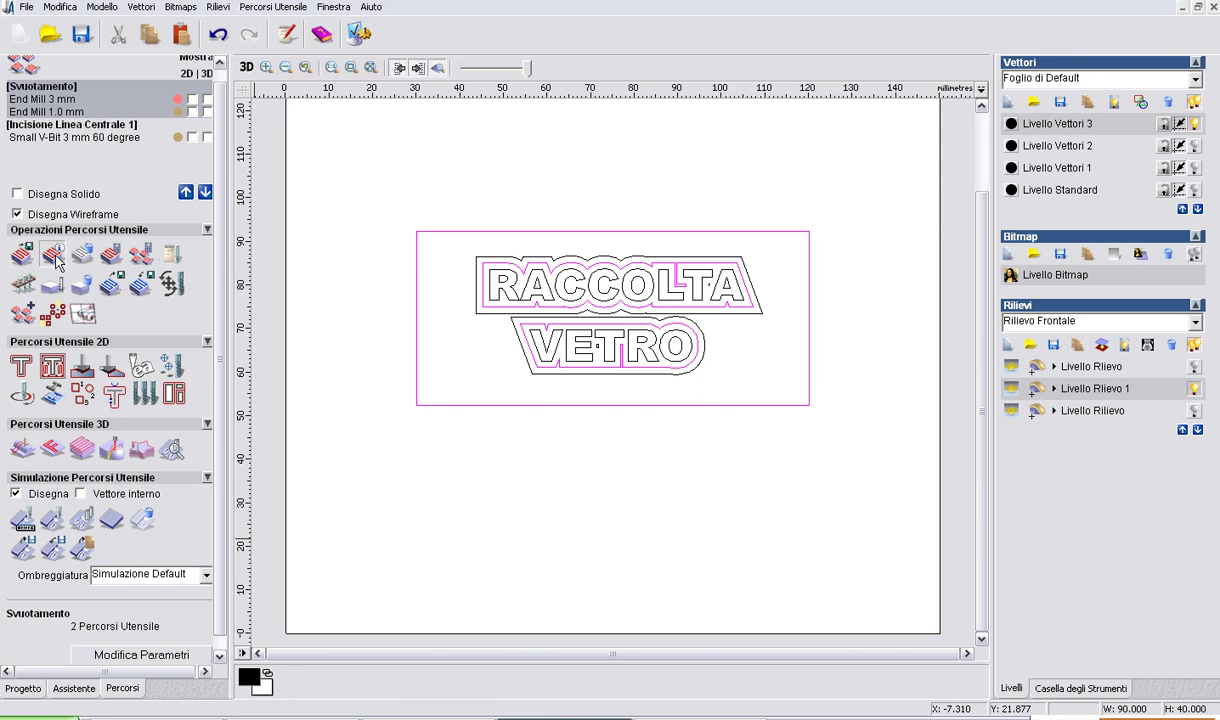
click(55, 256)
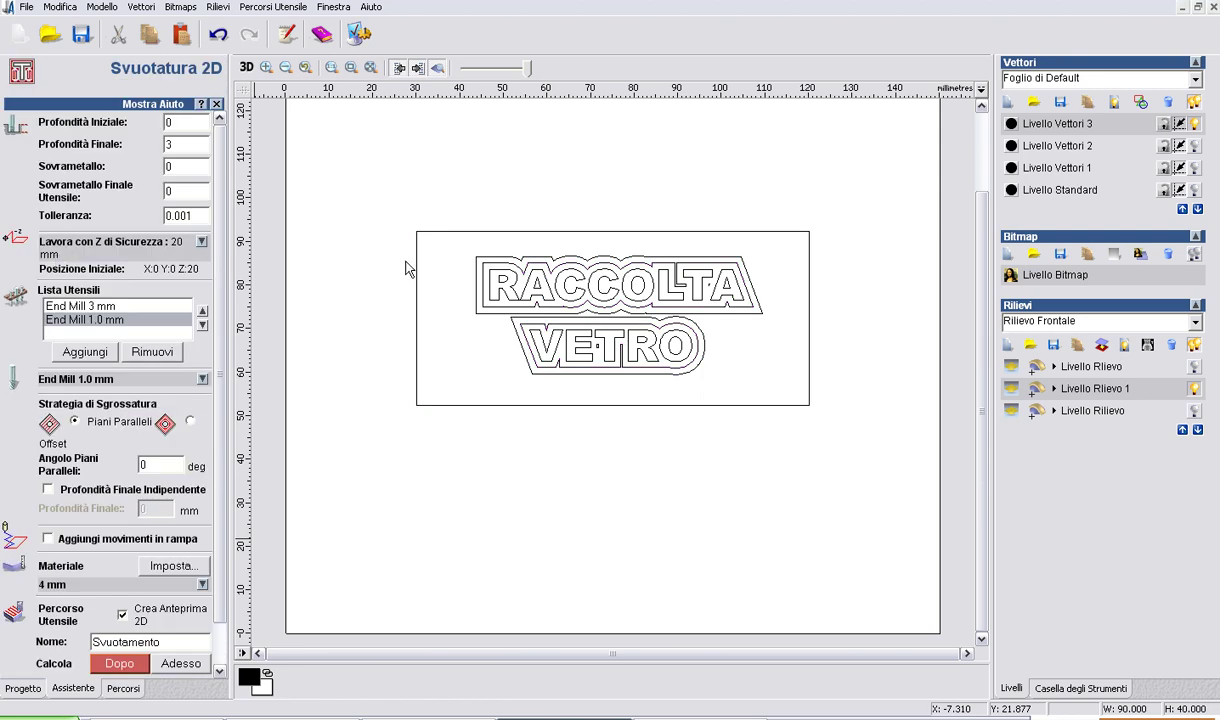
Select the plate rectangle plus the RACCOLTA and VETRO offset outlines, then click Adesso.
click(417, 232)
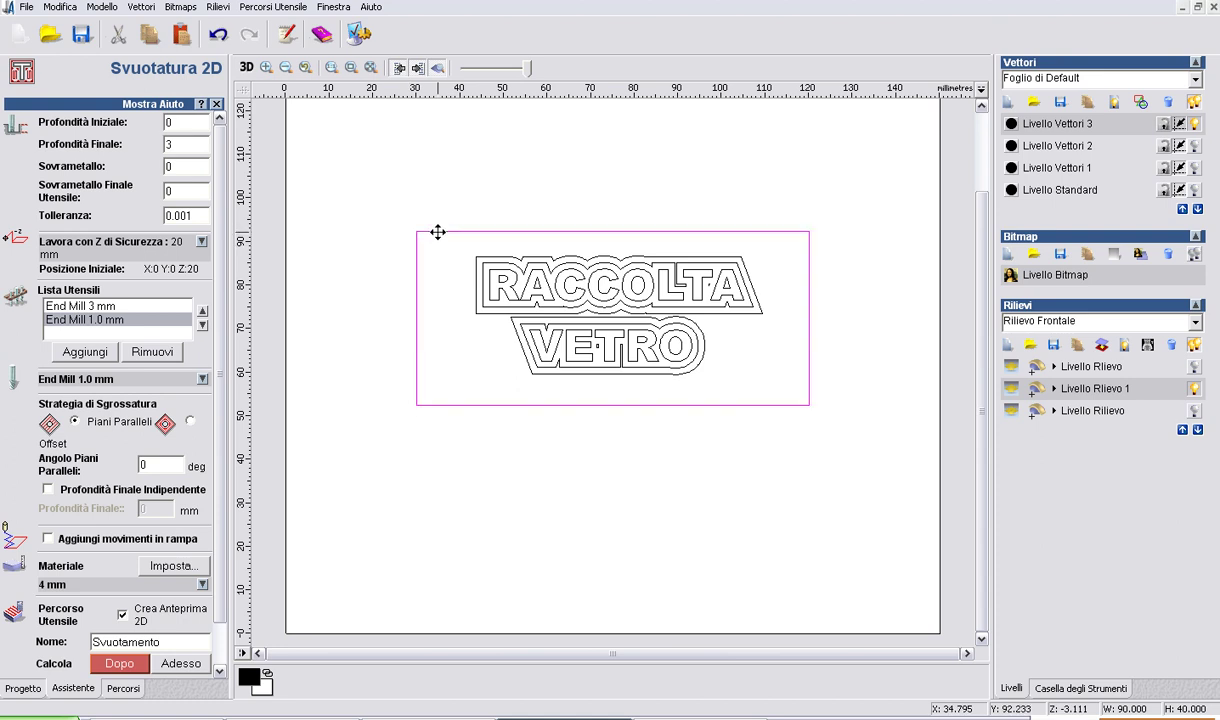
shift+click(480, 292)
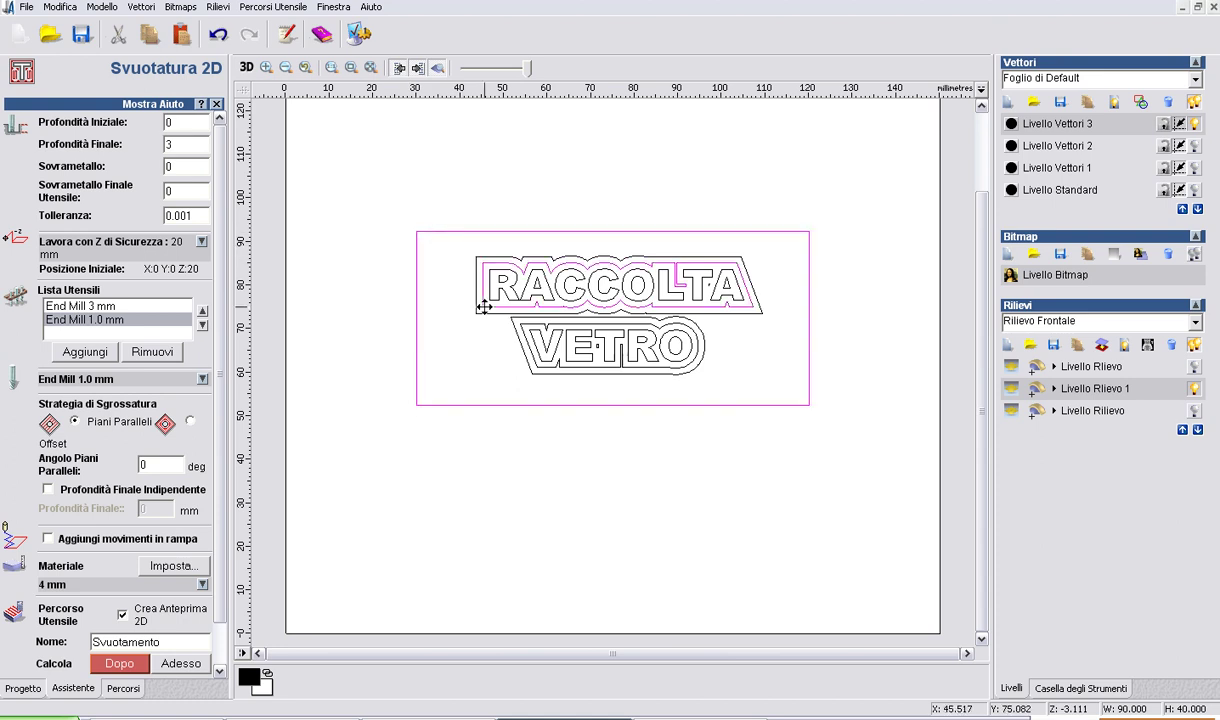
shift+click(547, 366)
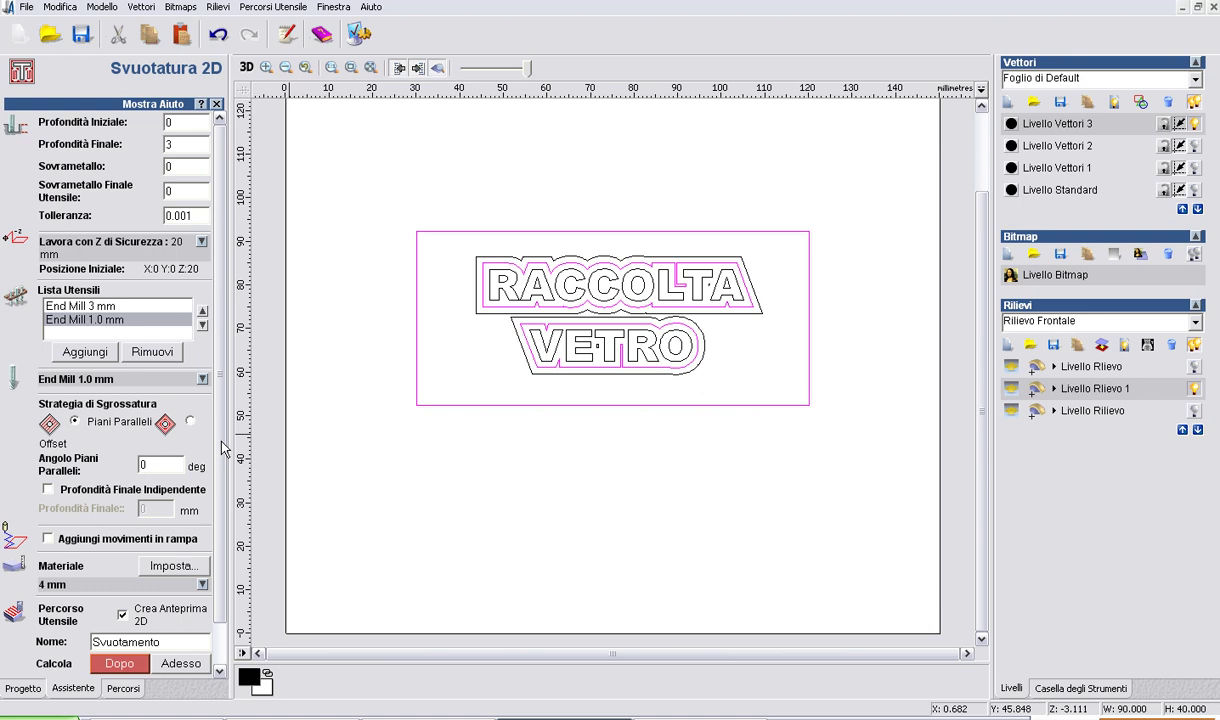
click(180, 663)
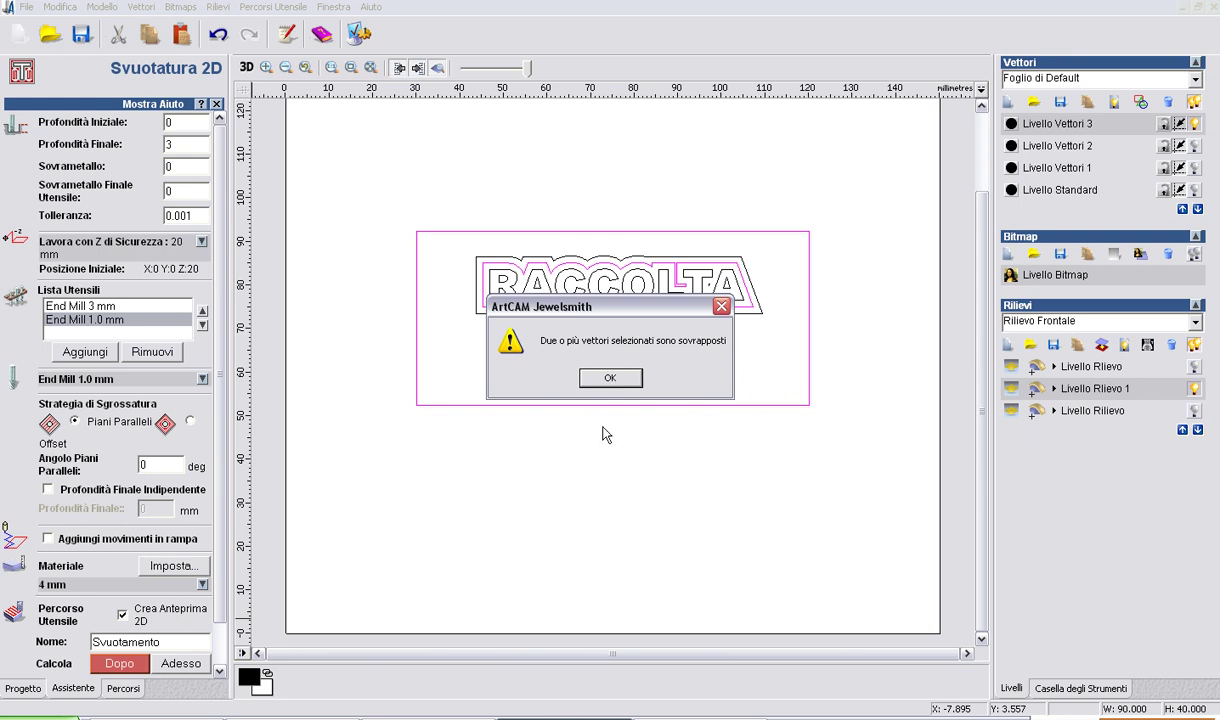
Dismiss the overlapping-vectors and no-toolpath warnings and zoom in on the offset outlines.
click(588, 378)
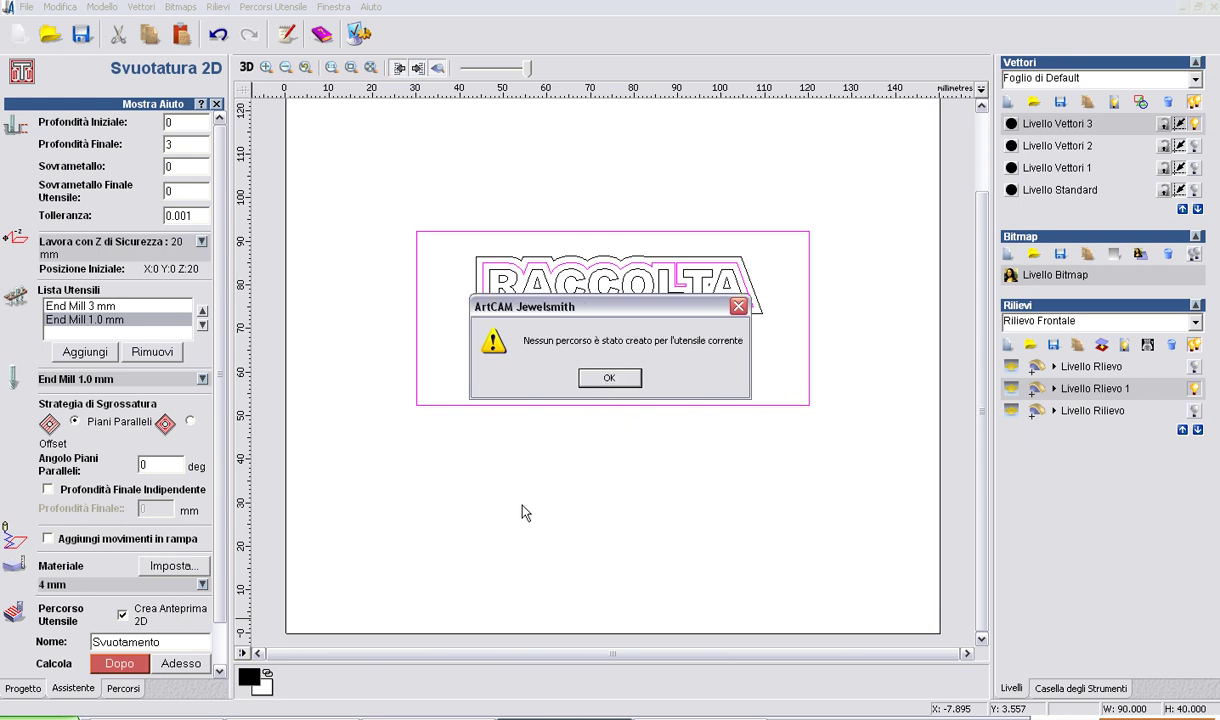
click(609, 377)
scroll(536, 533, up, 4)
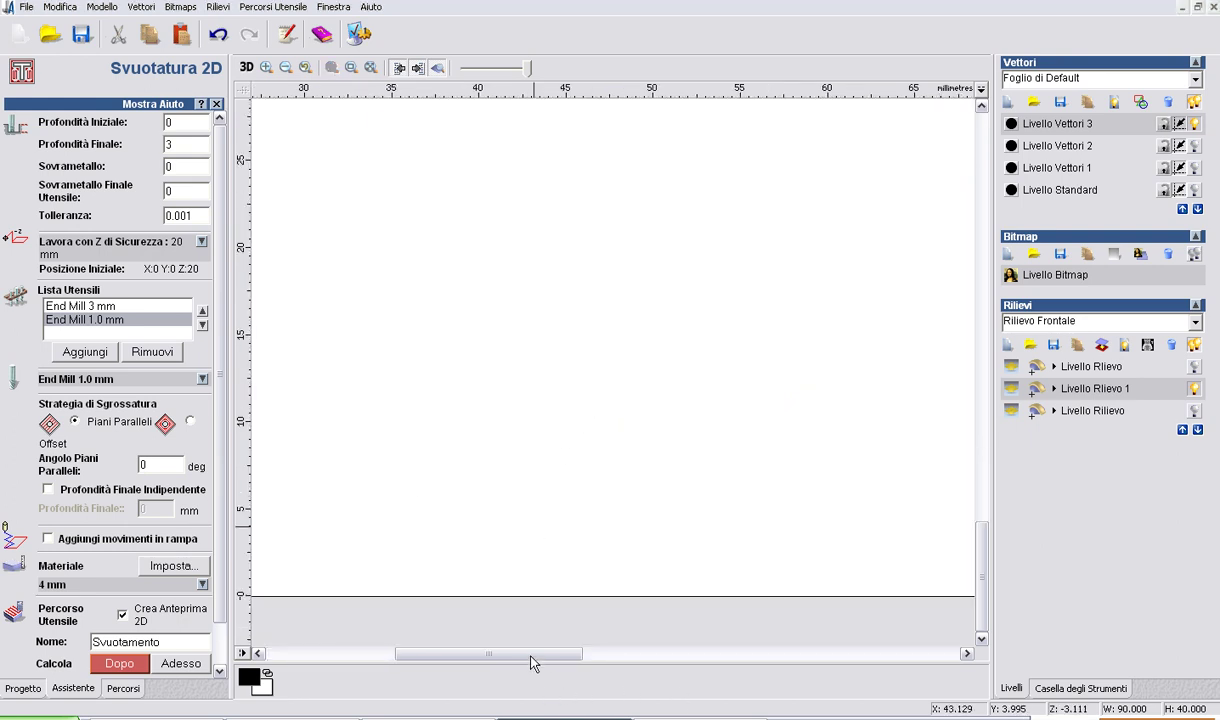
drag(530, 656, 621, 650)
drag(983, 570, 1008, 362)
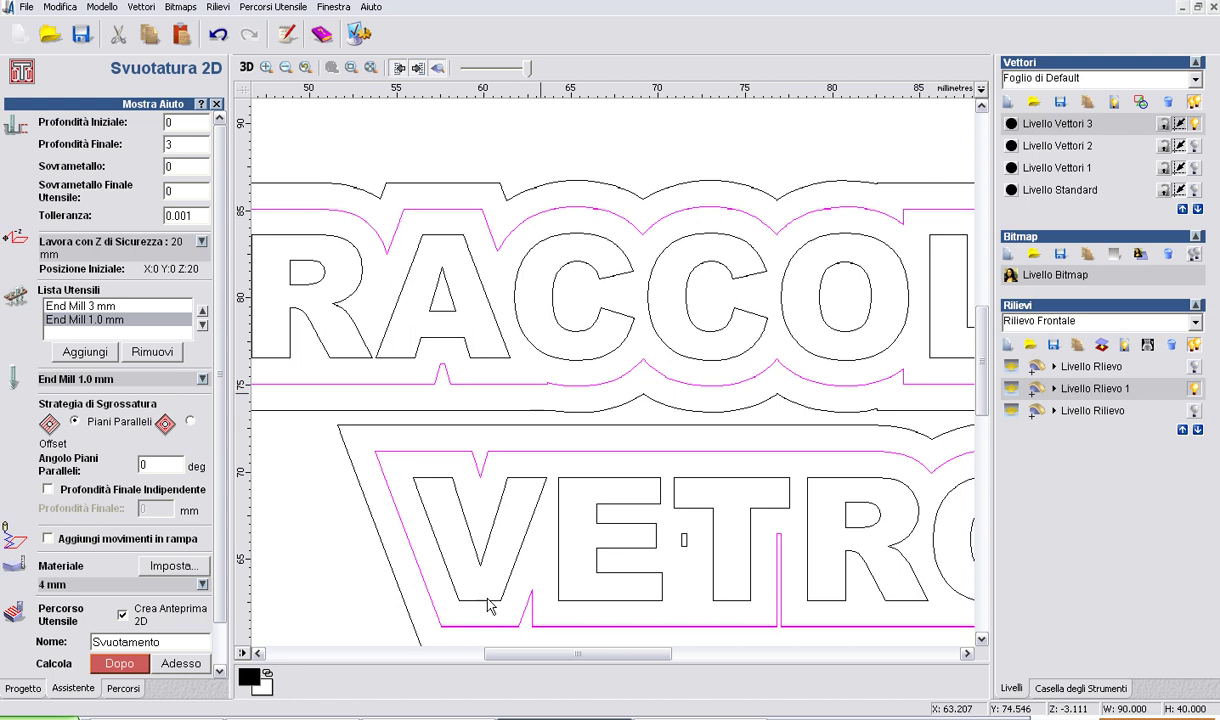
drag(536, 654, 637, 648)
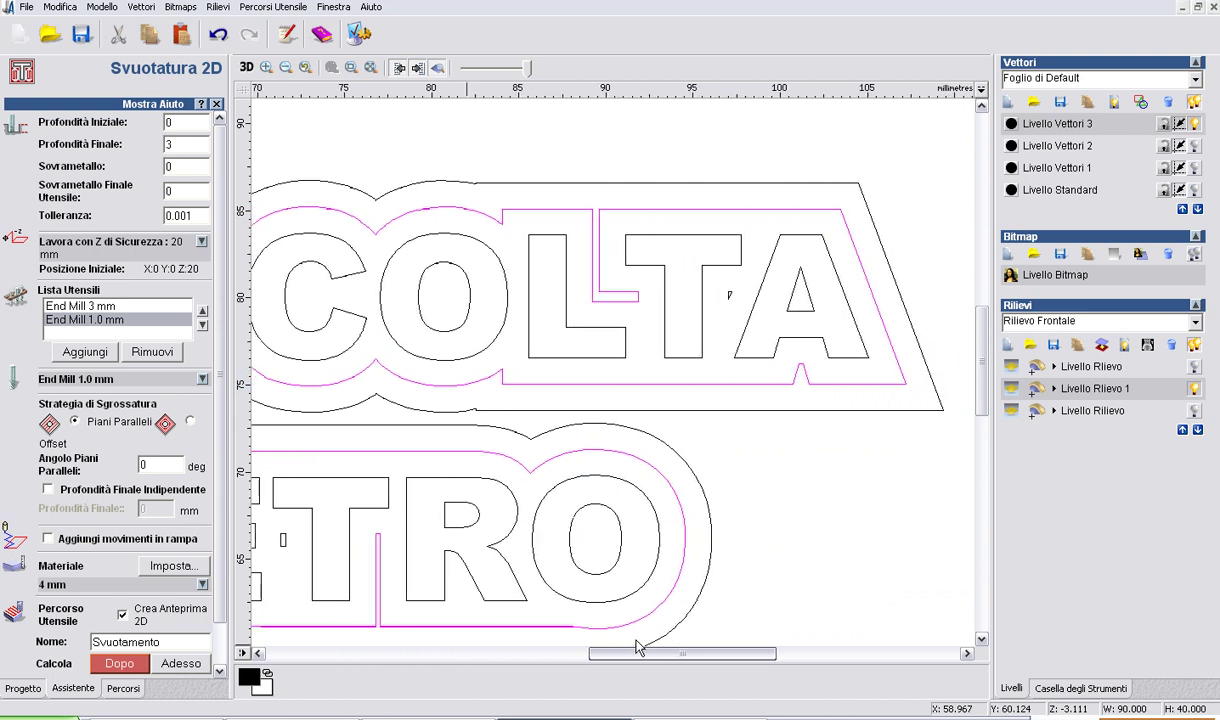
Clear the selection and select just the VETRO offset outline.
click(539, 638)
click(539, 627)
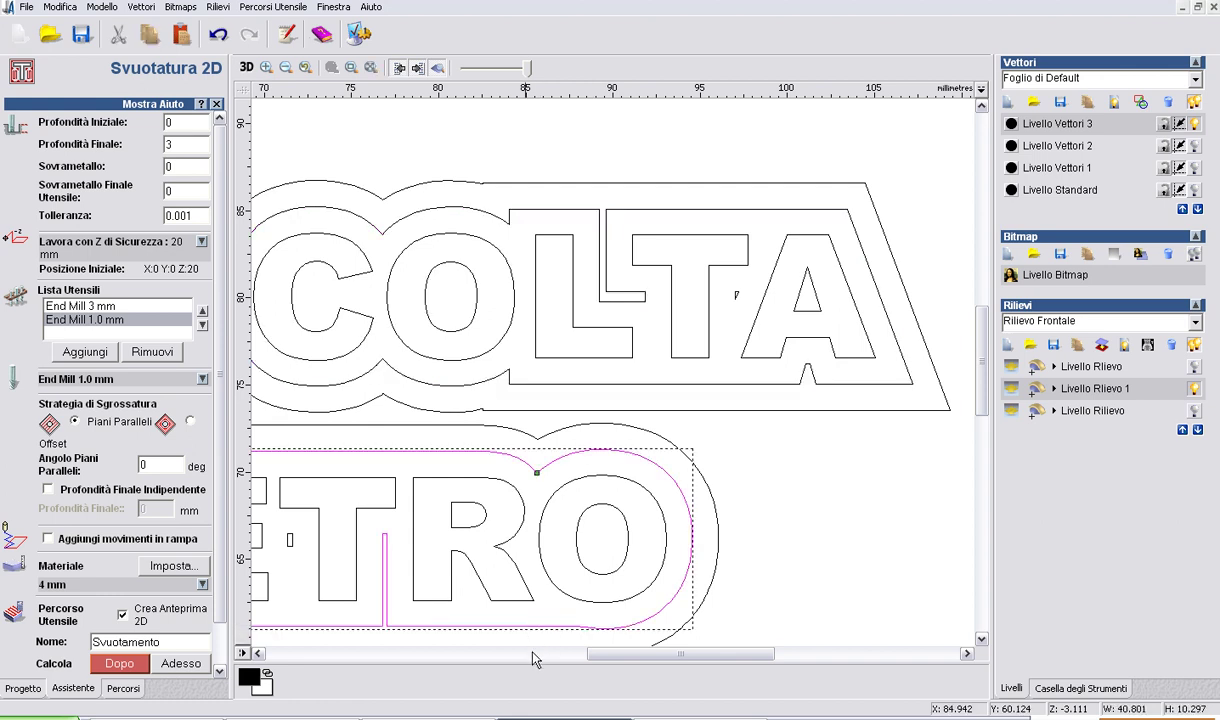
drag(638, 655, 541, 655)
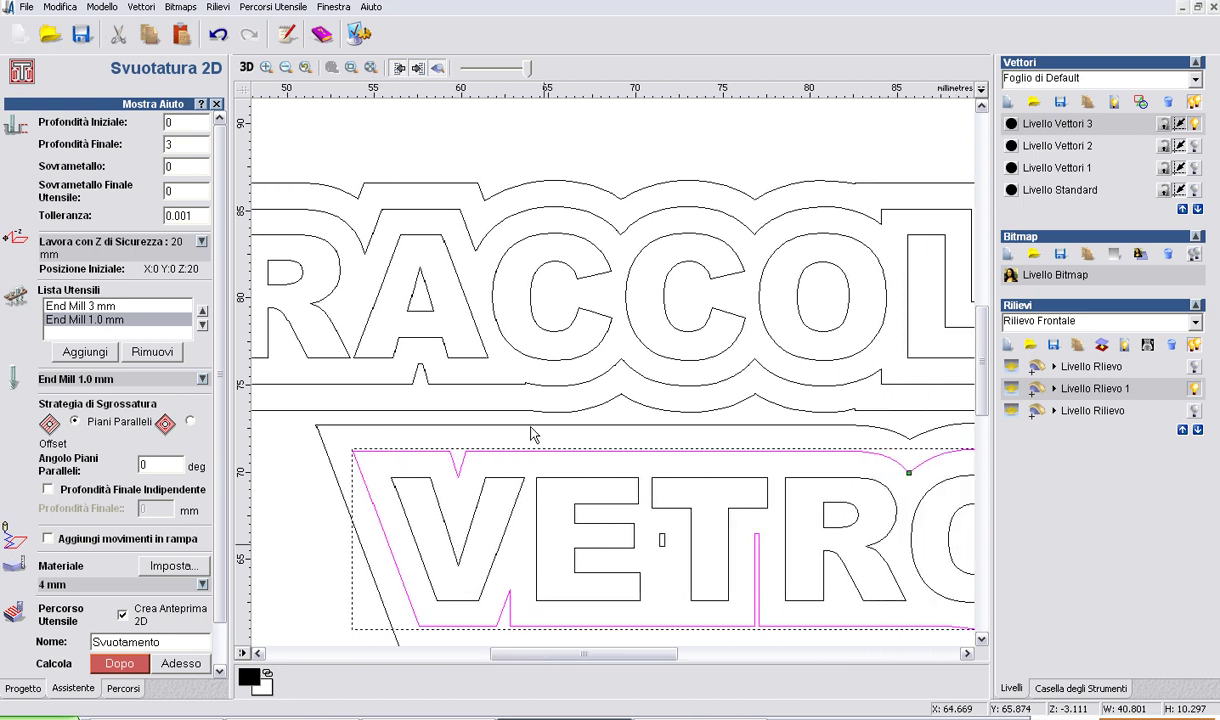
scroll(533, 390, down, 1)
scroll(531, 385, down, 2)
Group the plate rectangle with the RACCOLTA VETRO outlines using Raggruppa Vettore(i), then select the group.
right_click(424, 437)
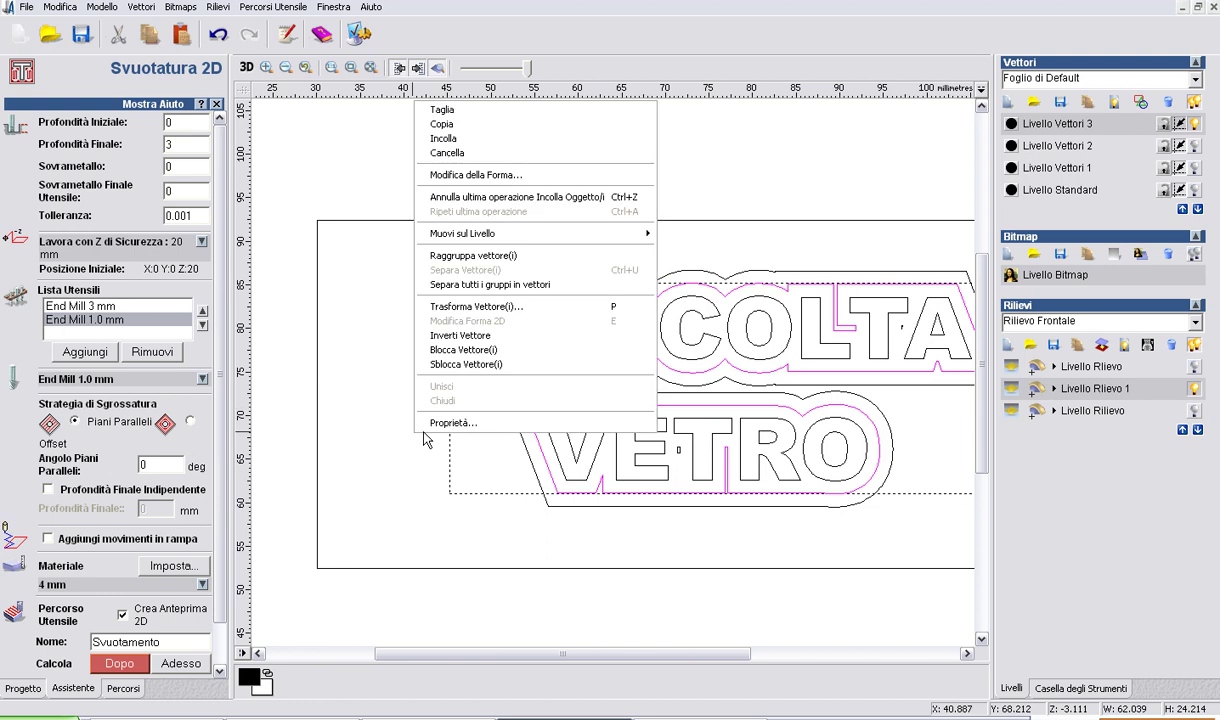
click(476, 257)
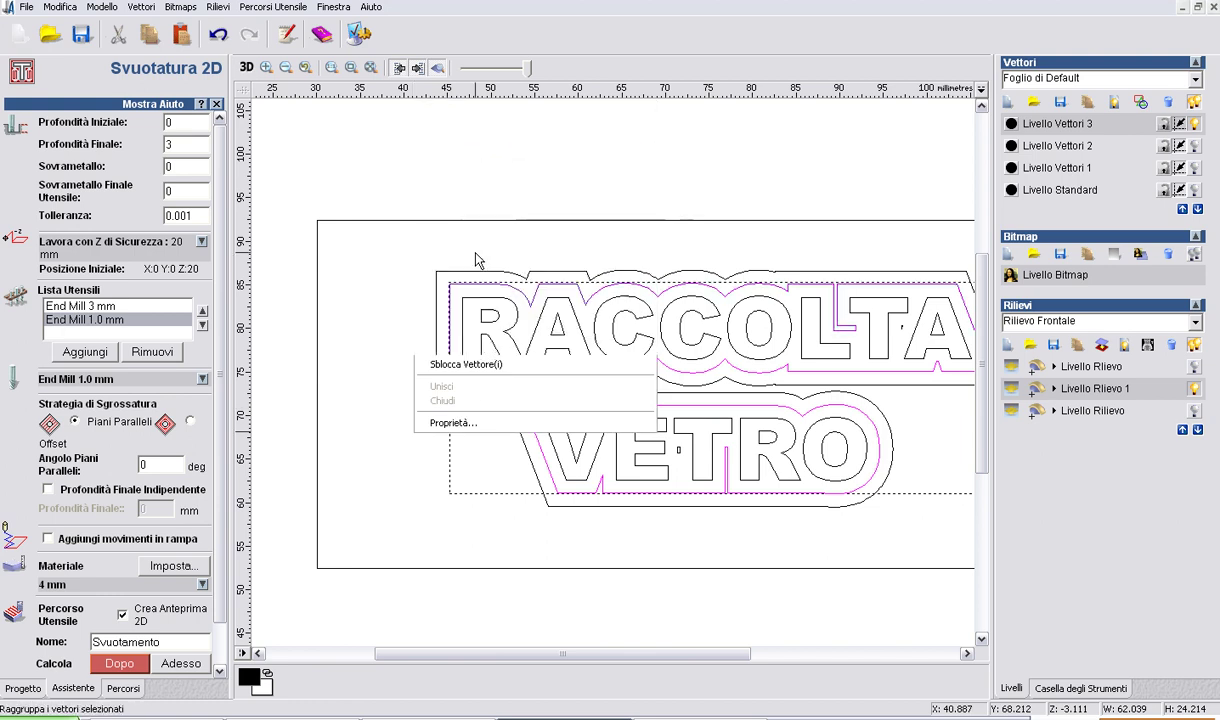
drag(605, 654, 651, 655)
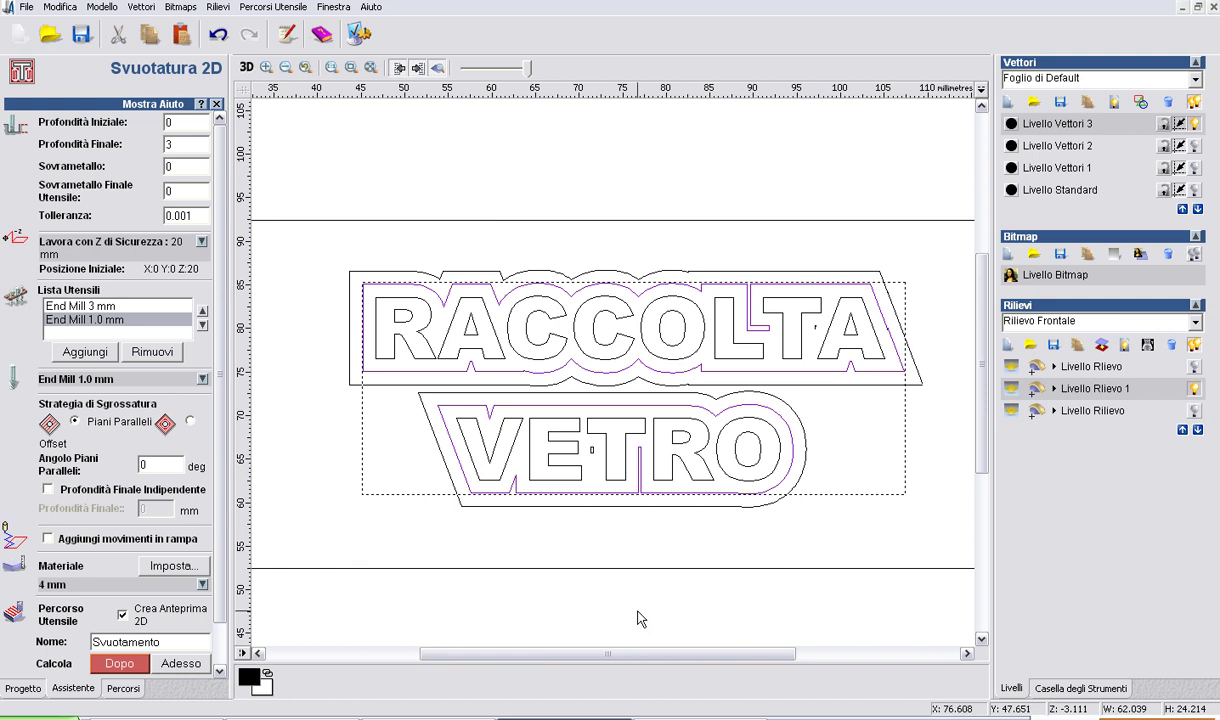
scroll(640, 618, down, 1)
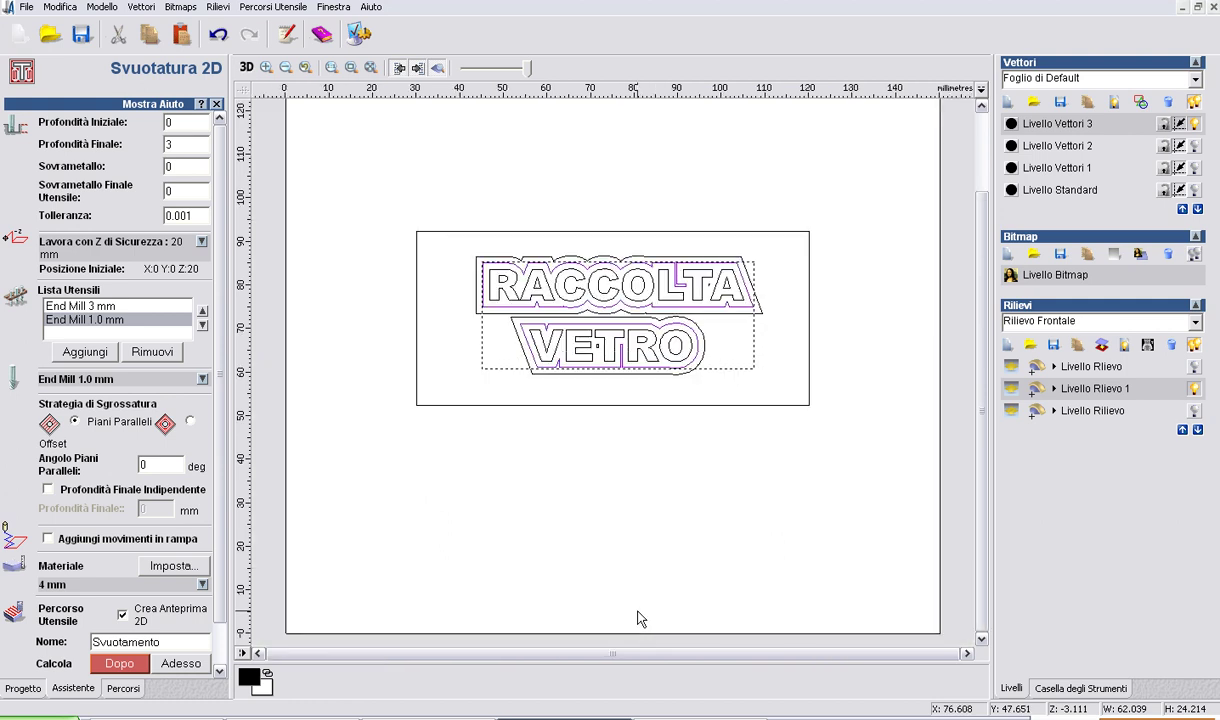
click(557, 410)
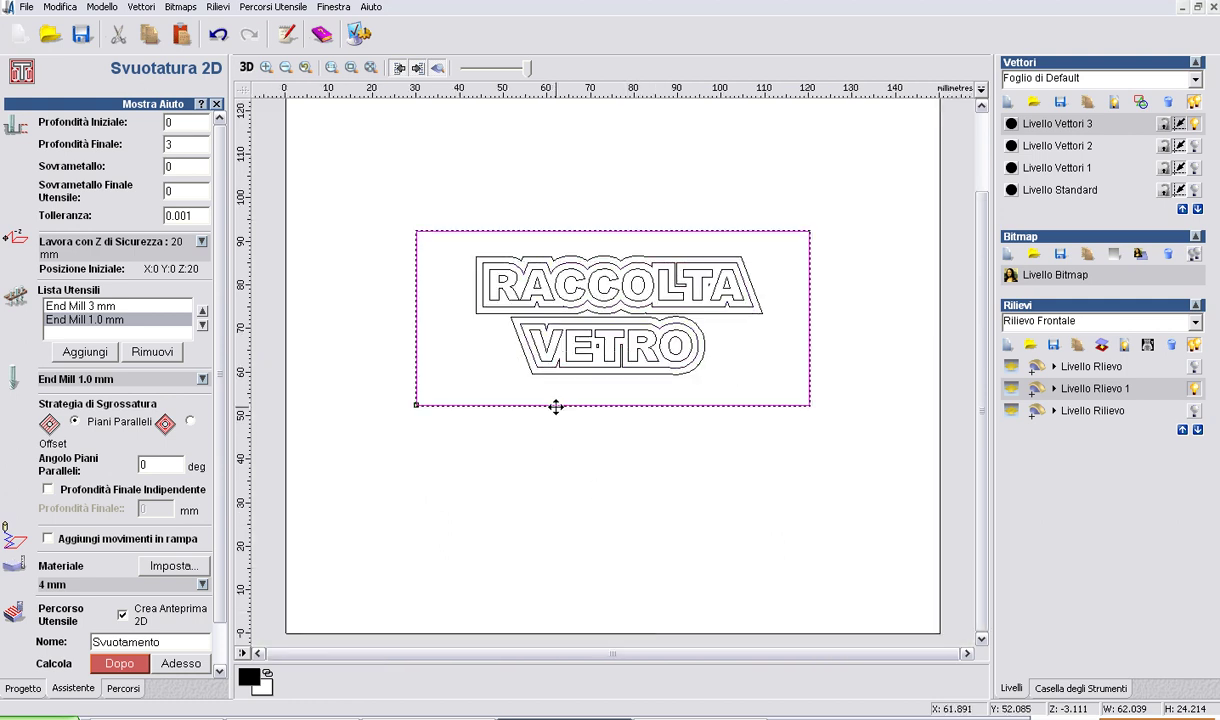
right_click(557, 408)
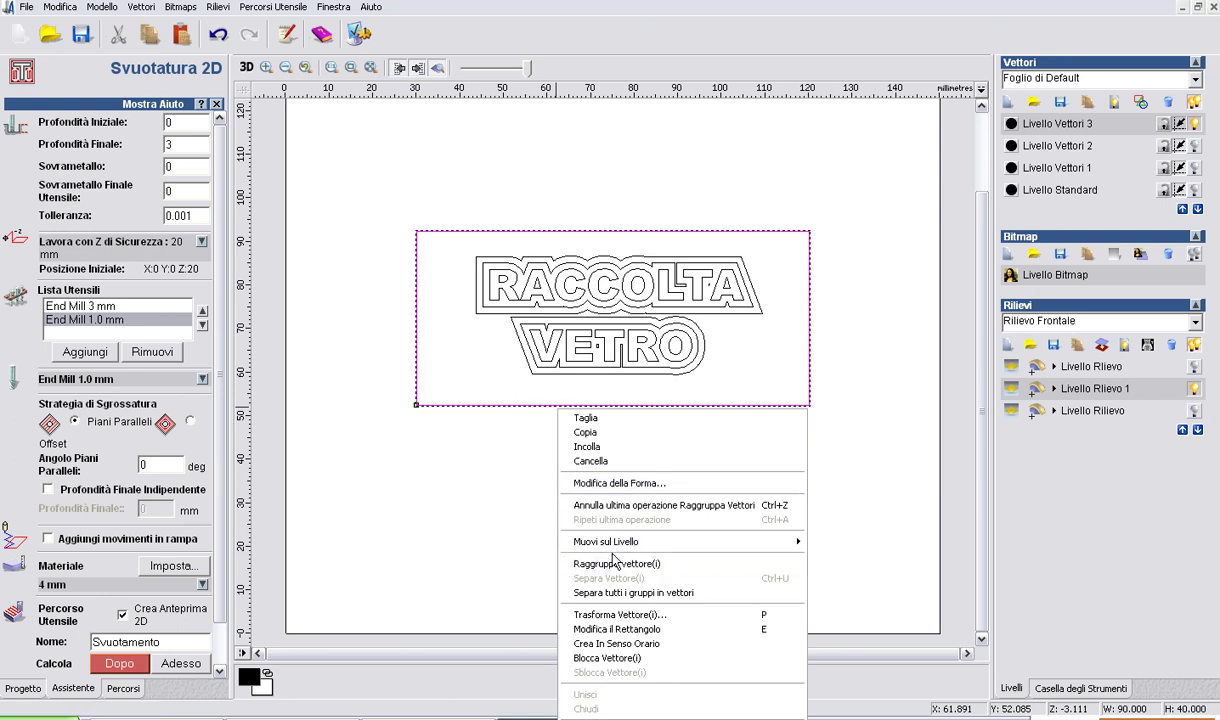
click(614, 563)
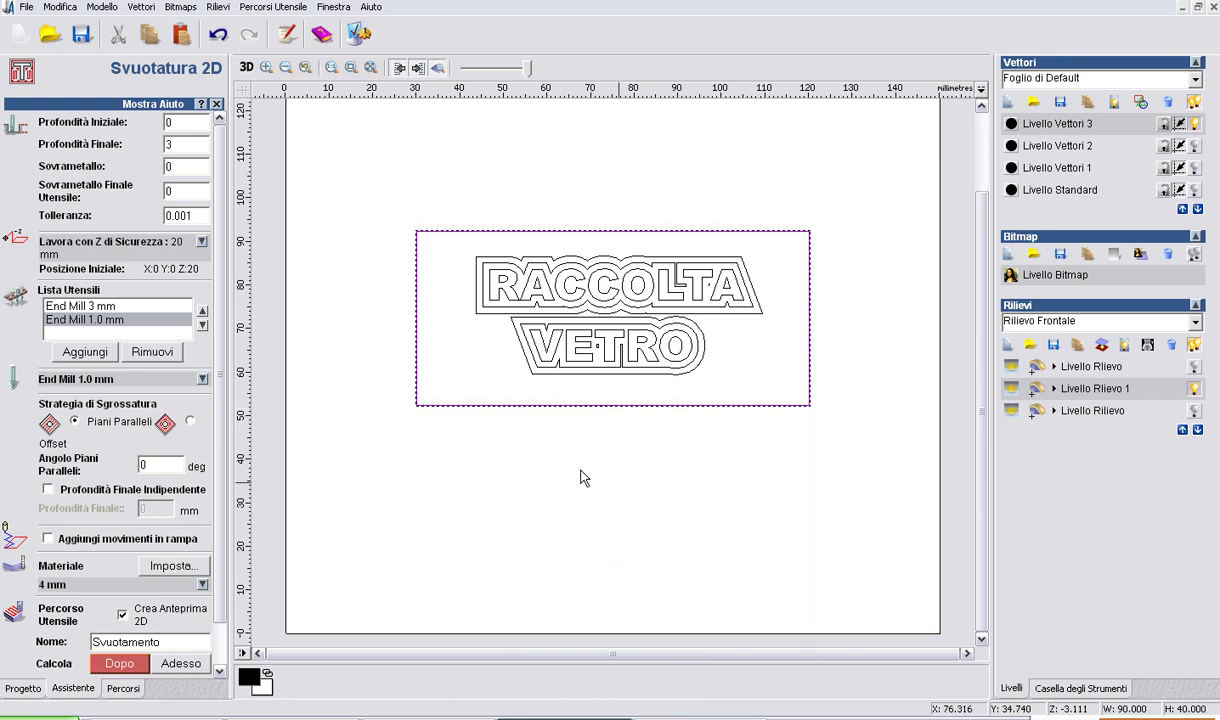
click(537, 322)
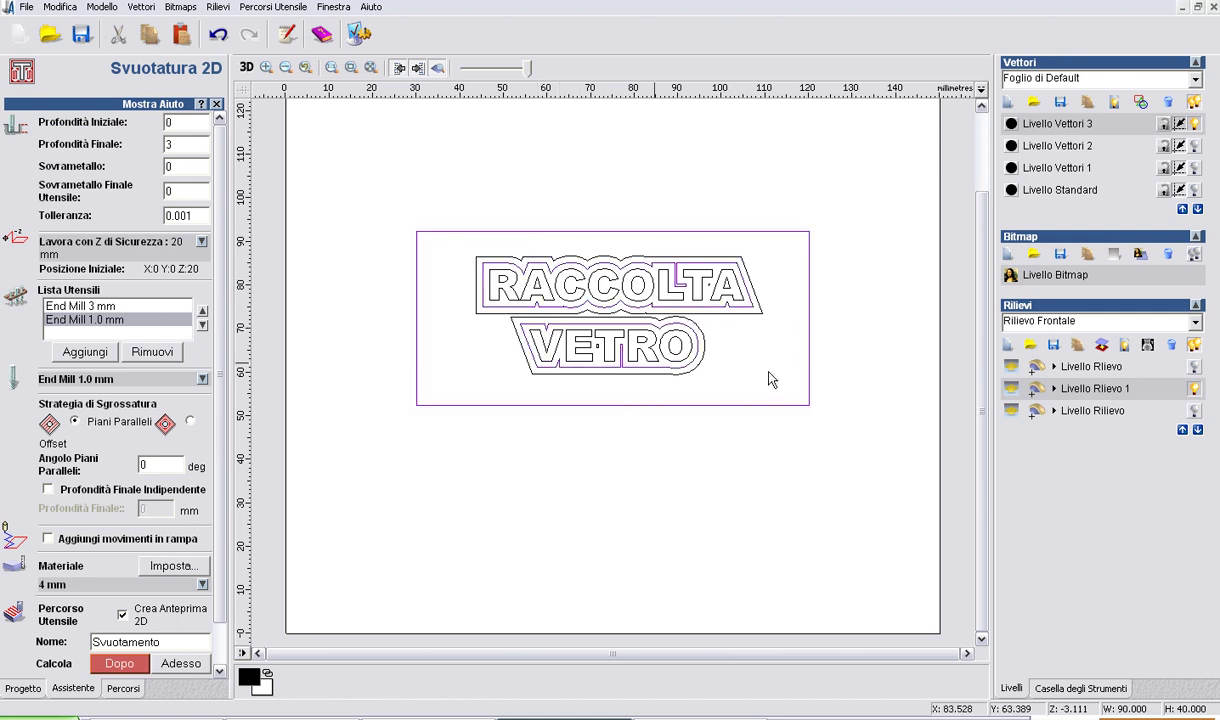
Calculate the Svuotatura 2D pocket toolpath with End Mill 3 mm and 1.0 mm, then close its settings.
click(180, 664)
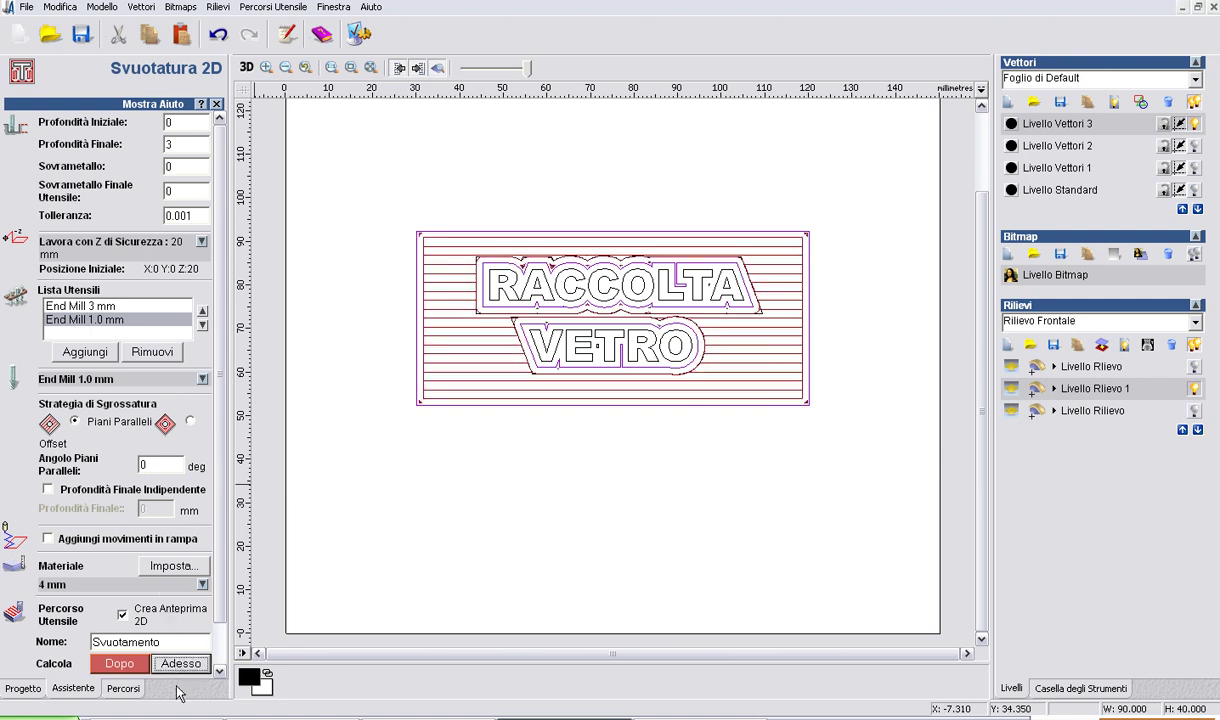
scroll(218, 531, down, 2)
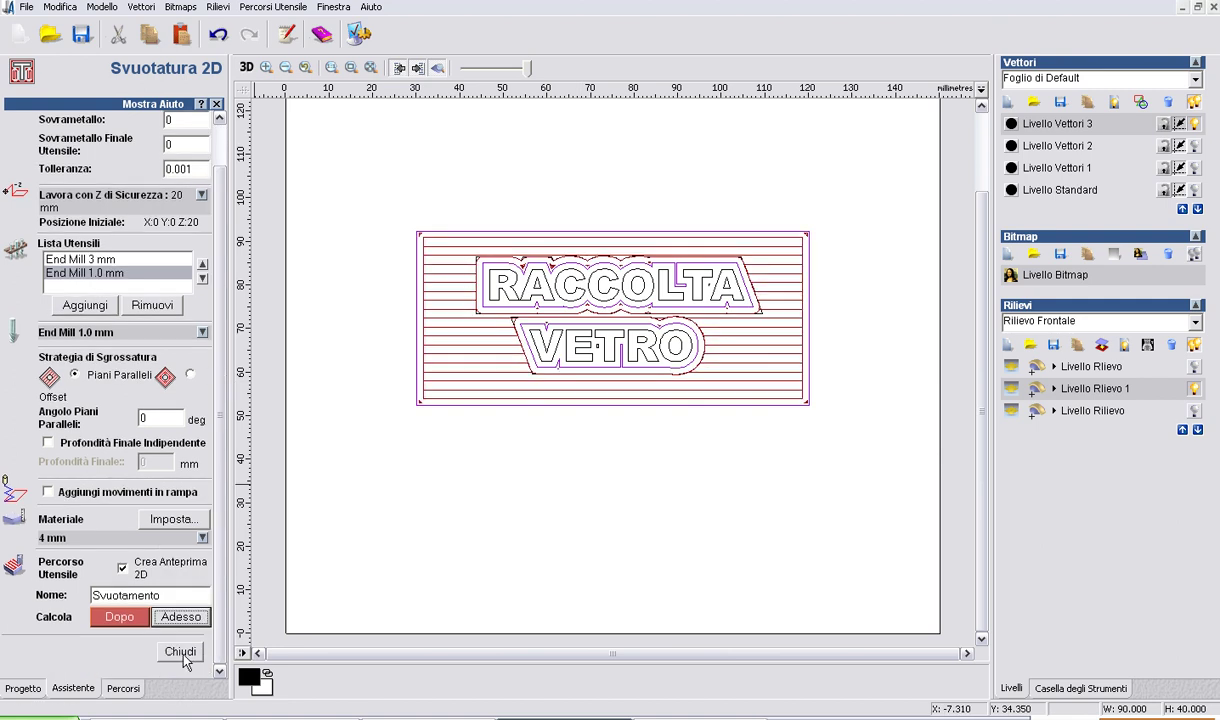
click(180, 652)
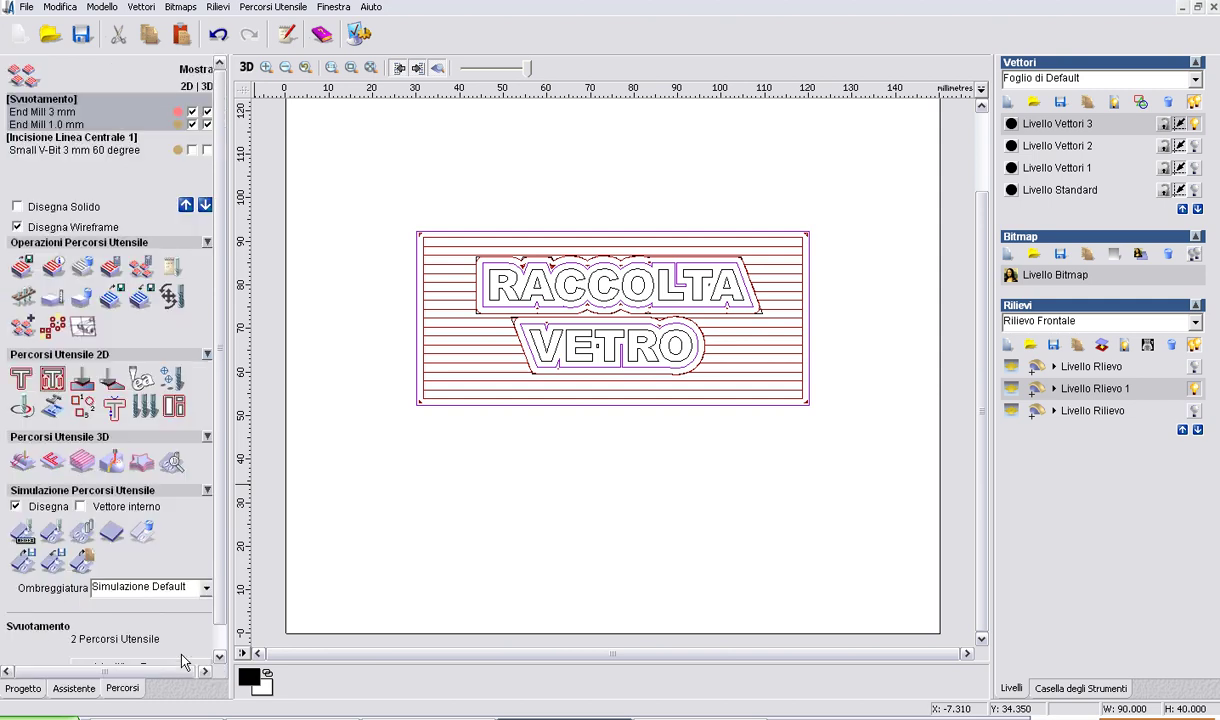
Switch to the 3D view, hide the toolpath lines, and reset the simulation to uncut material.
click(246, 68)
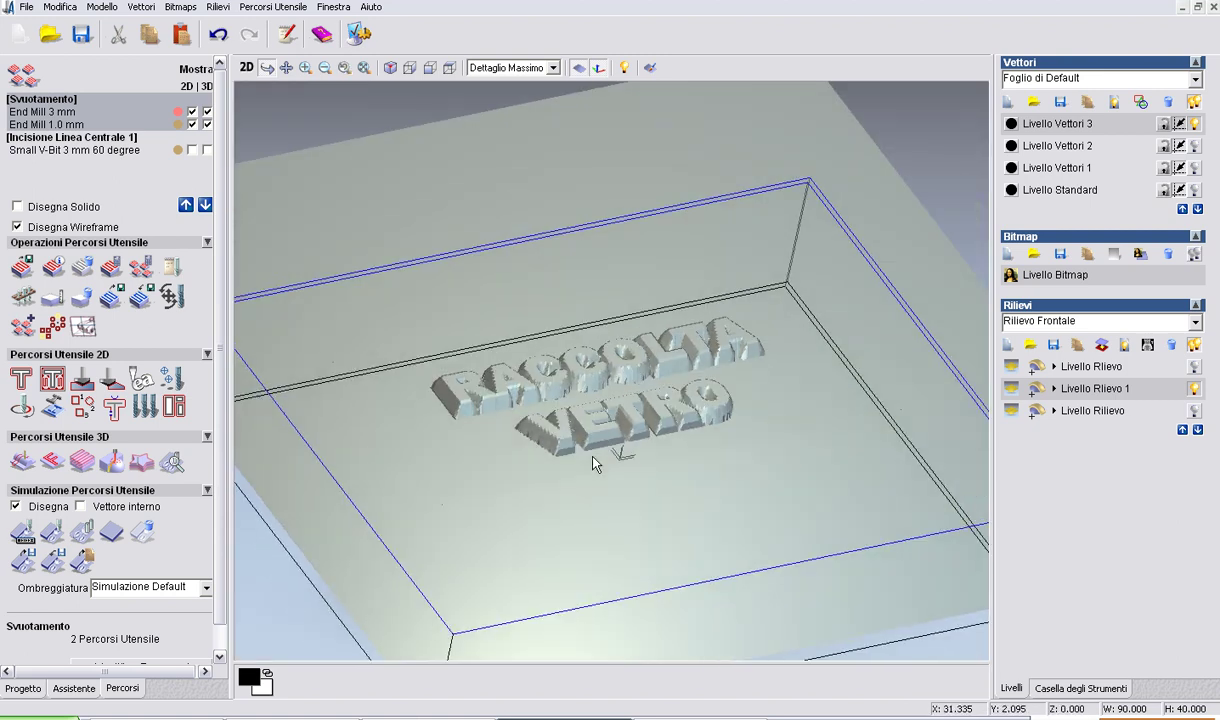
click(142, 533)
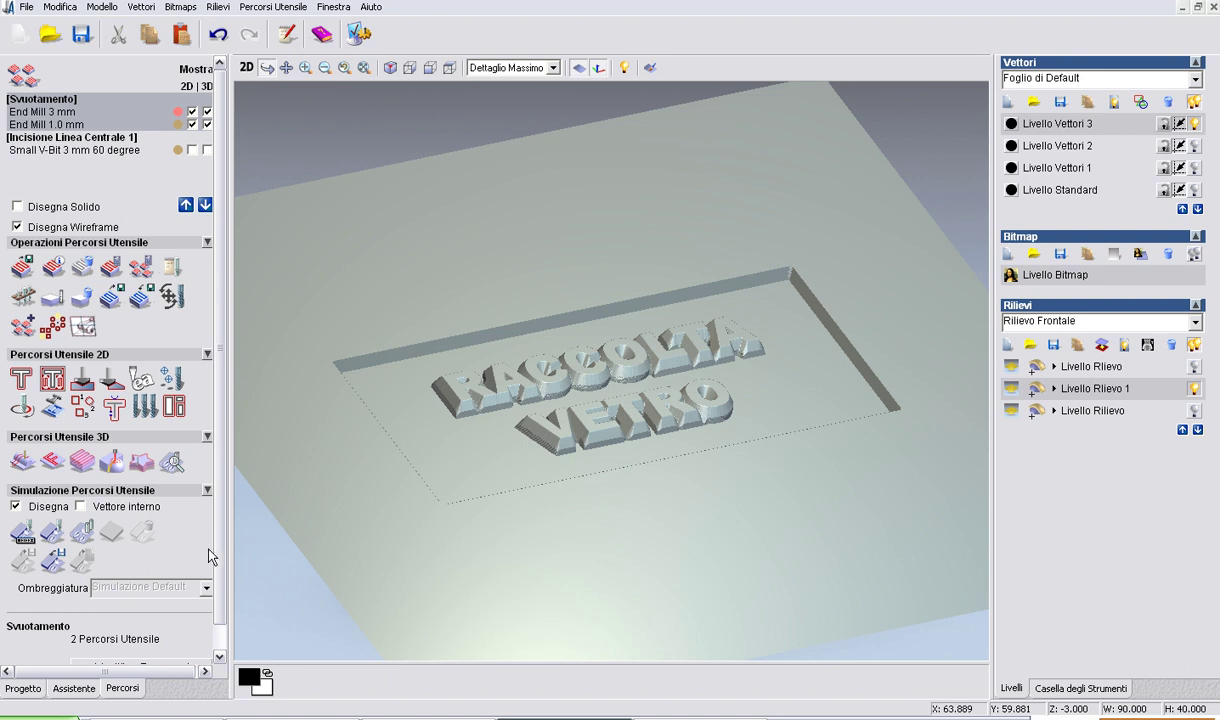
click(83, 150)
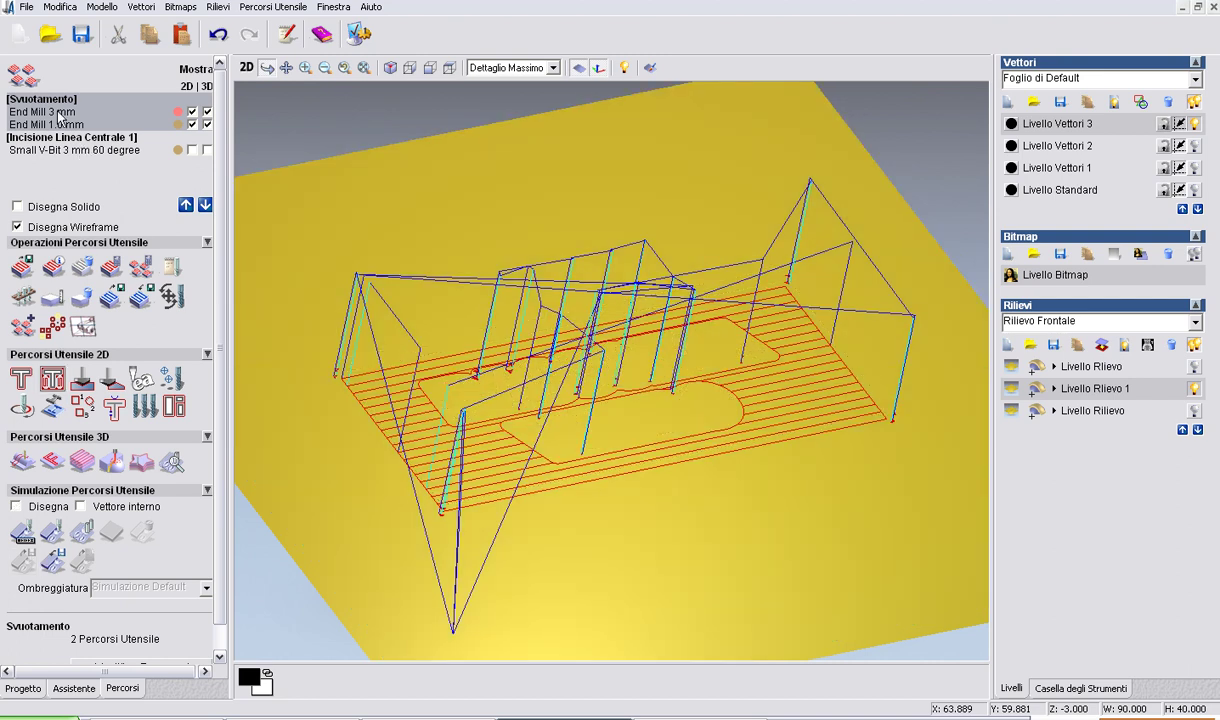
Simulate the pocket on a fresh Definizione Blocco, then simulate the Incisione Linea Centrale 1 V-bit engraving.
click(52, 527)
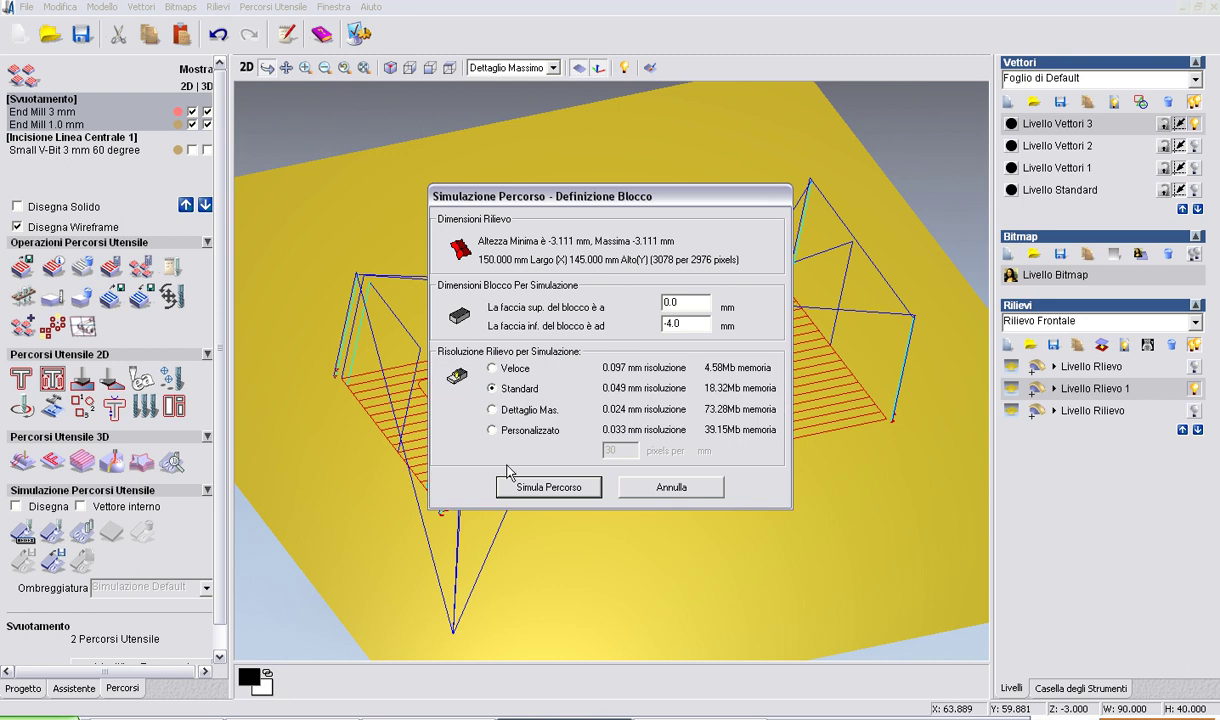
click(542, 487)
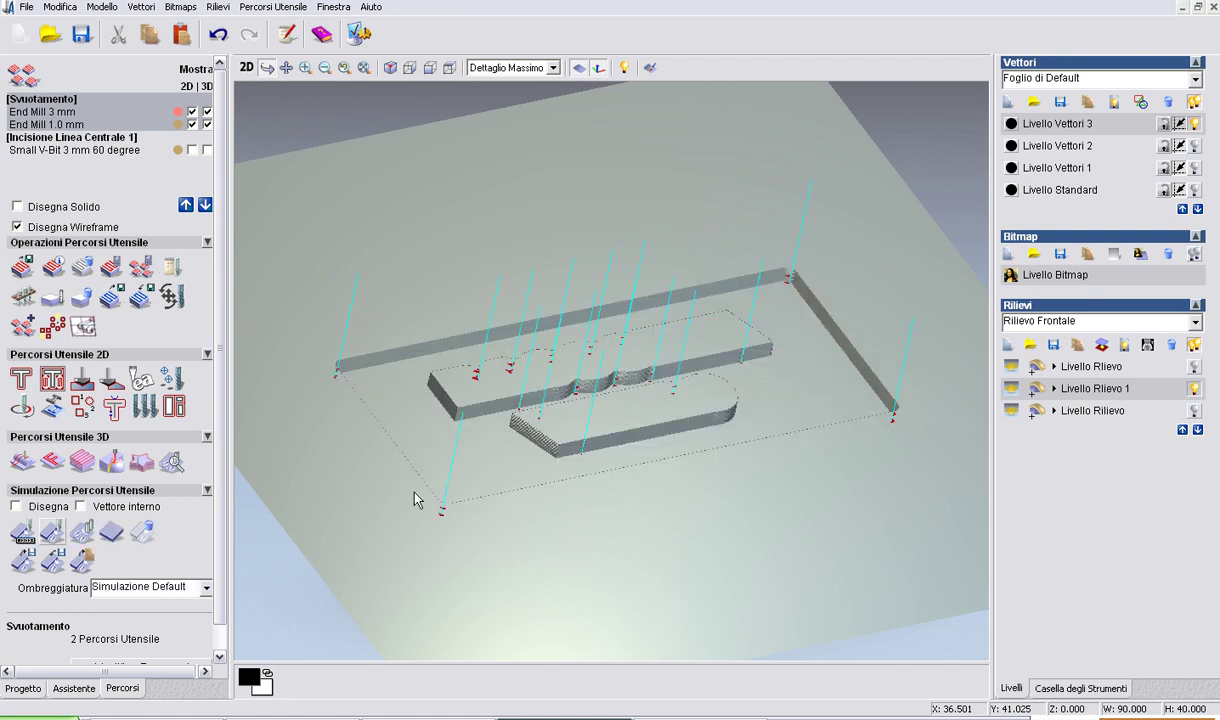
click(66, 145)
click(55, 535)
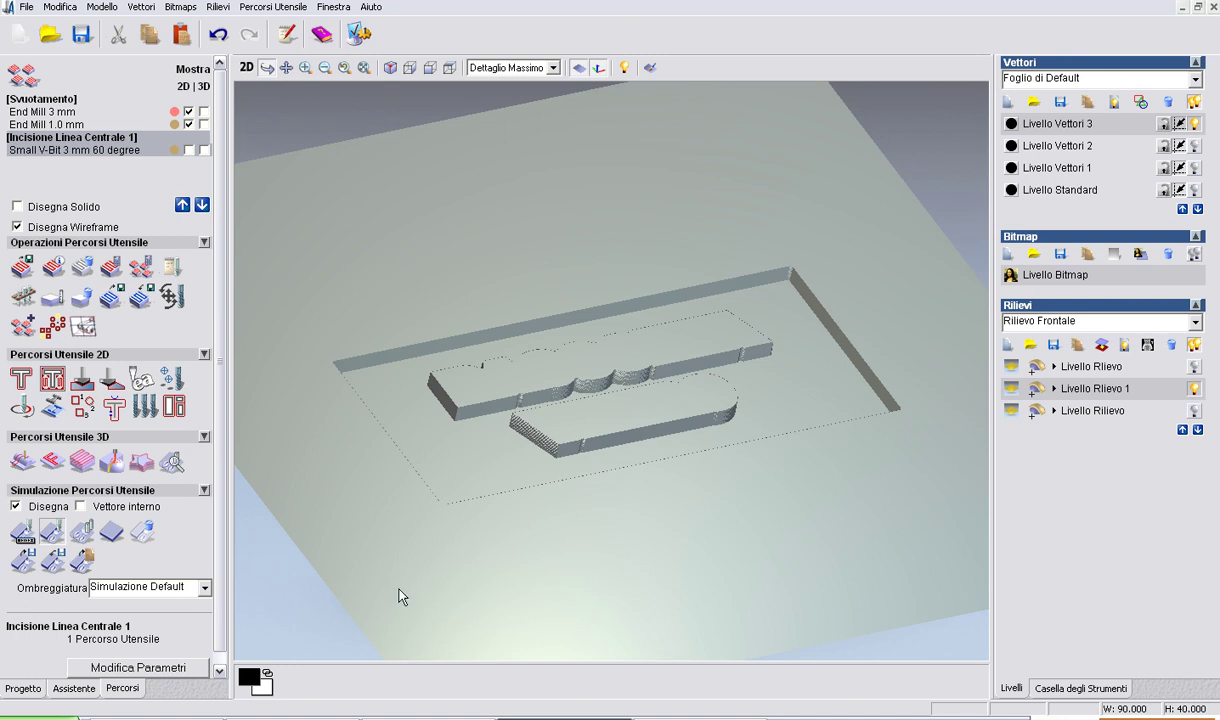
Zoom and orbit the 3D view to inspect the carved RACCOLTA VETRO letters, then return to 2D.
scroll(680, 610, up, 2)
scroll(610, 605, up, 3)
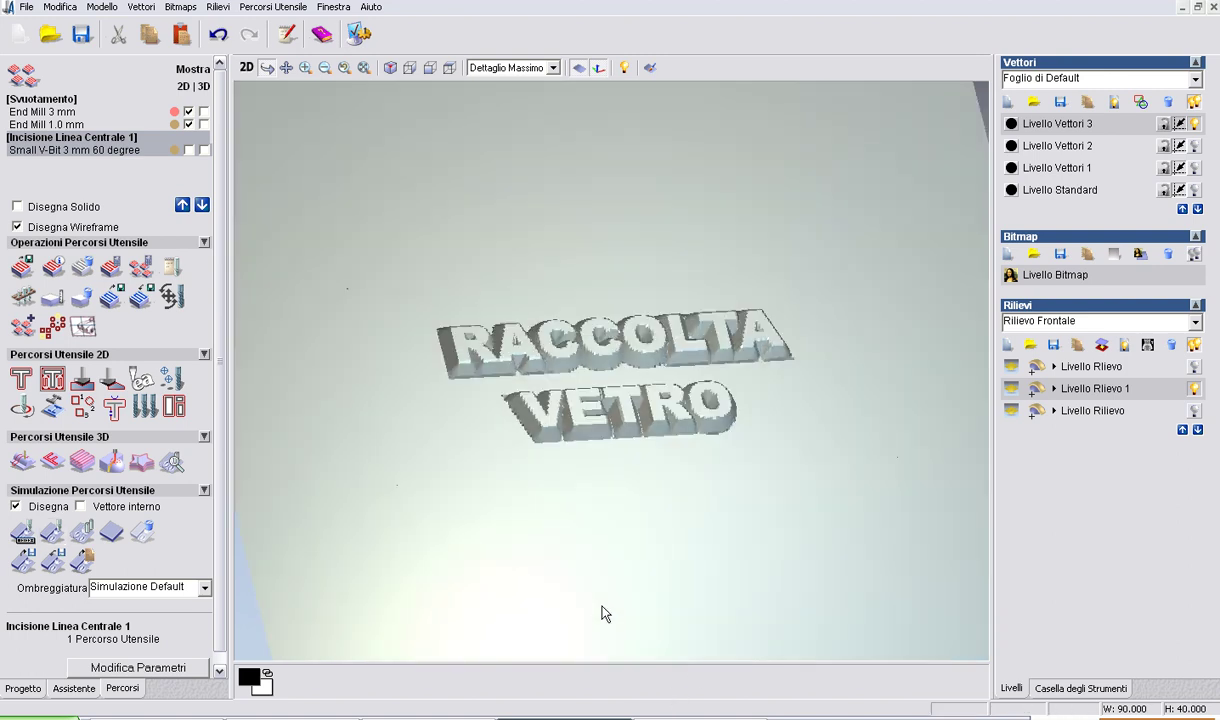
scroll(603, 612, up, 2)
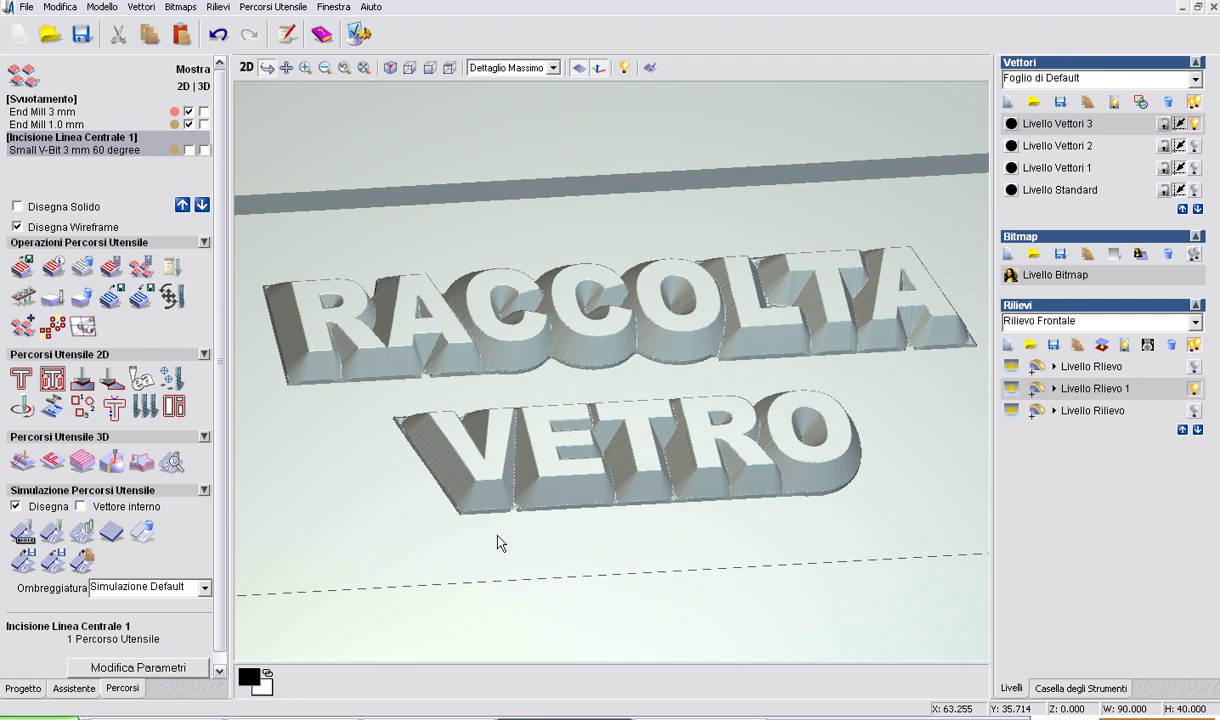
mouse_move(335, 485)
mouse_down()
mouse_move(408, 430)
mouse_move(482, 472)
mouse_move(434, 421)
mouse_up()
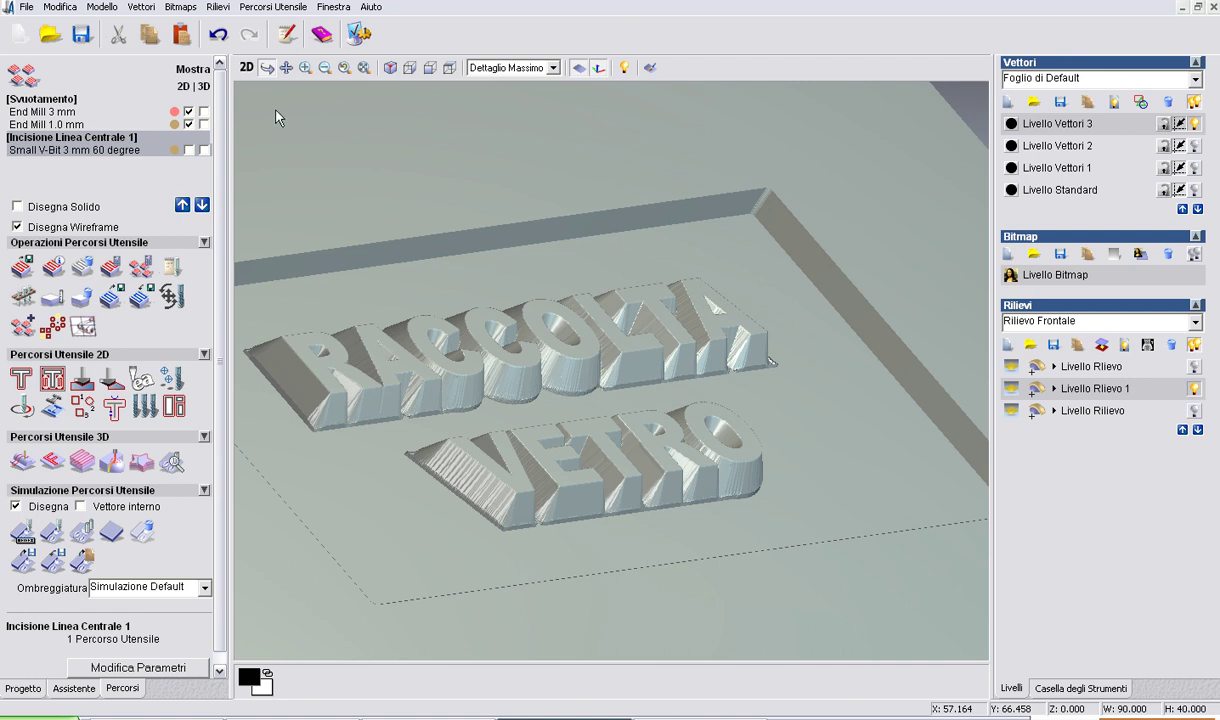
click(243, 66)
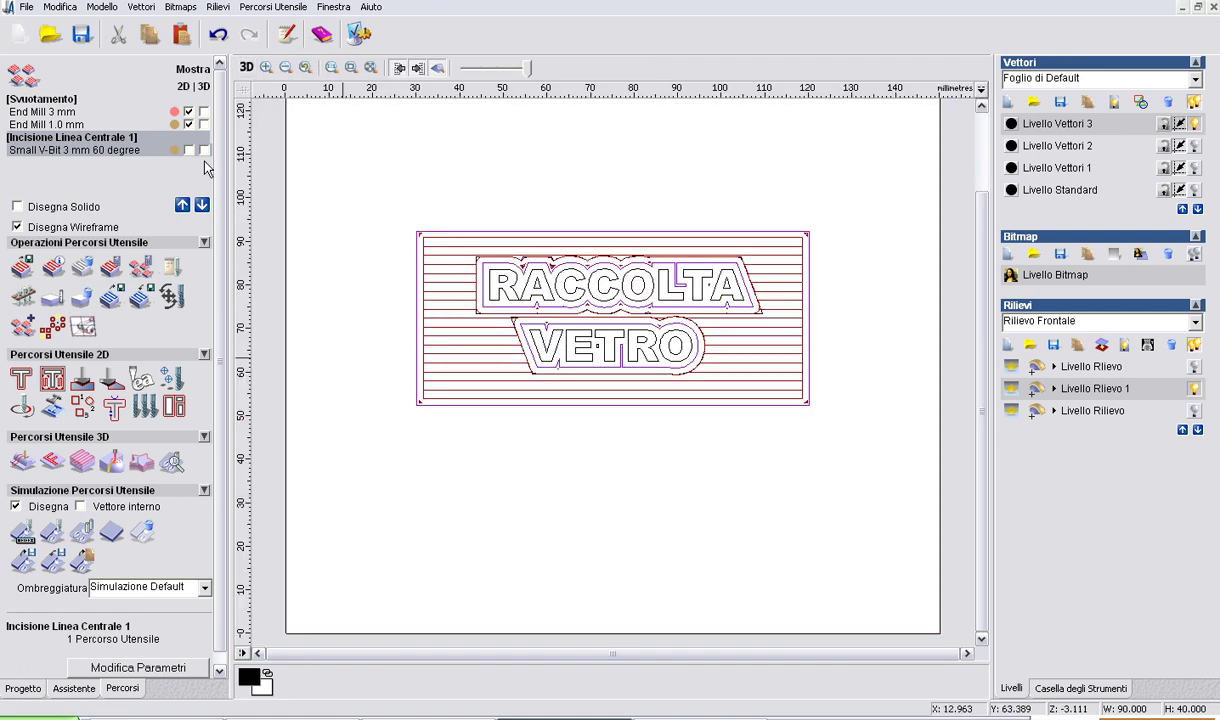
Hide the End Mill 3 mm pocket toolpath preview and select the lettering outlines.
click(188, 113)
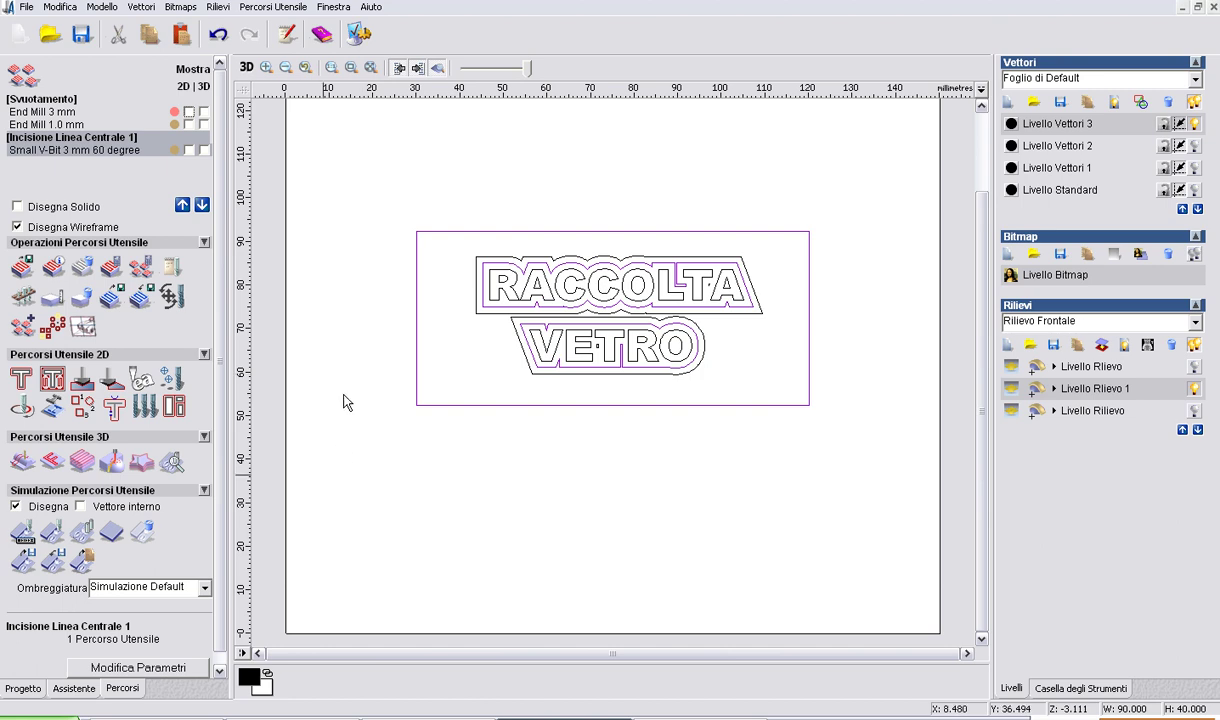
click(436, 302)
click(483, 291)
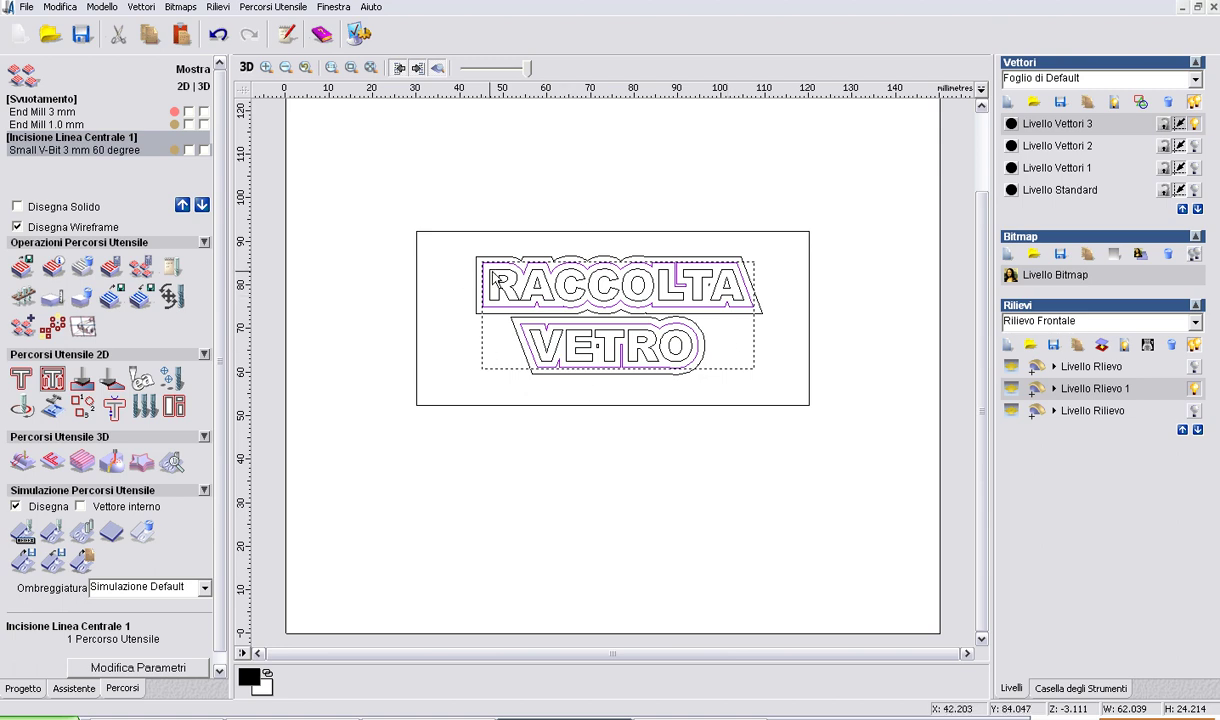
Reselect the RACCOLTA VETRO outlines, including the outer RACCOLTA outline, and zoom in on RACC.
click(452, 261)
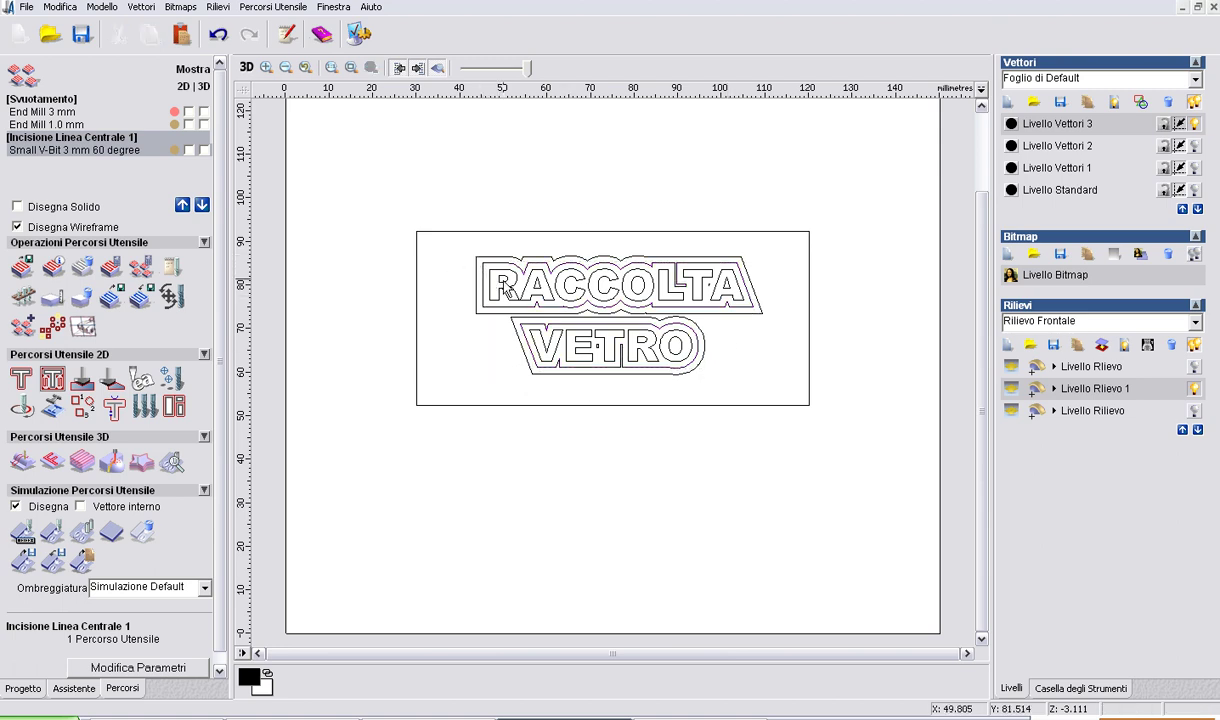
click(480, 262)
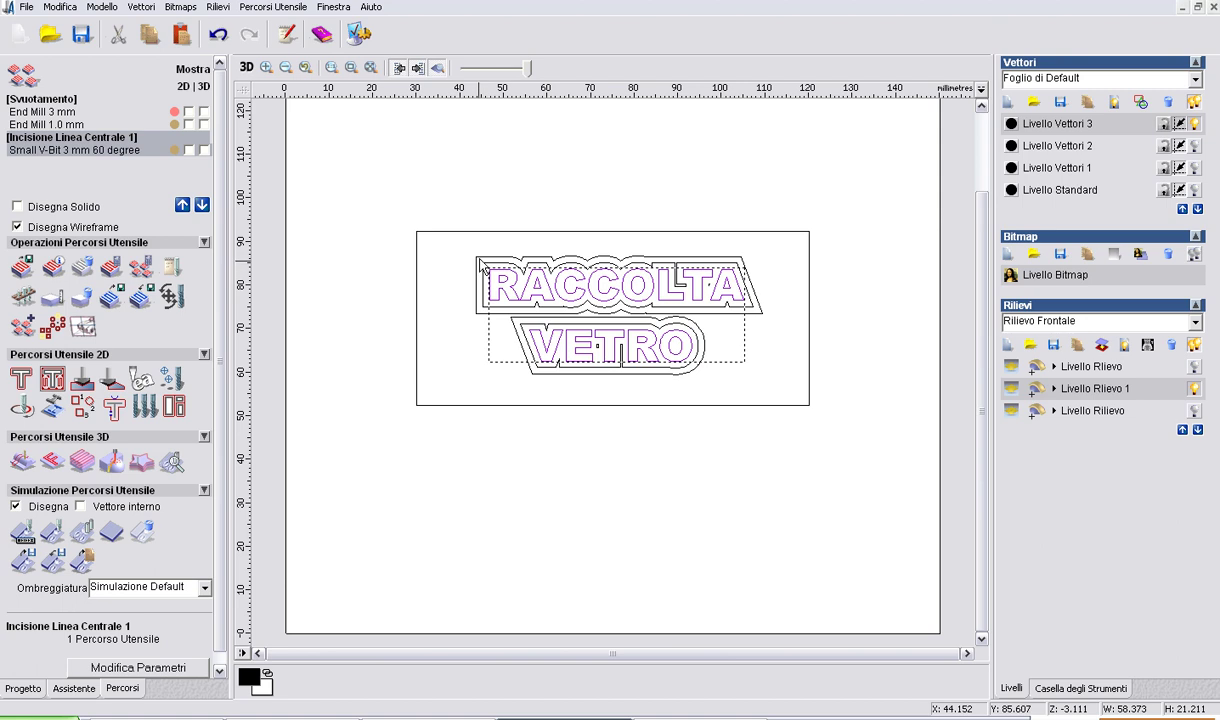
shift+click(479, 259)
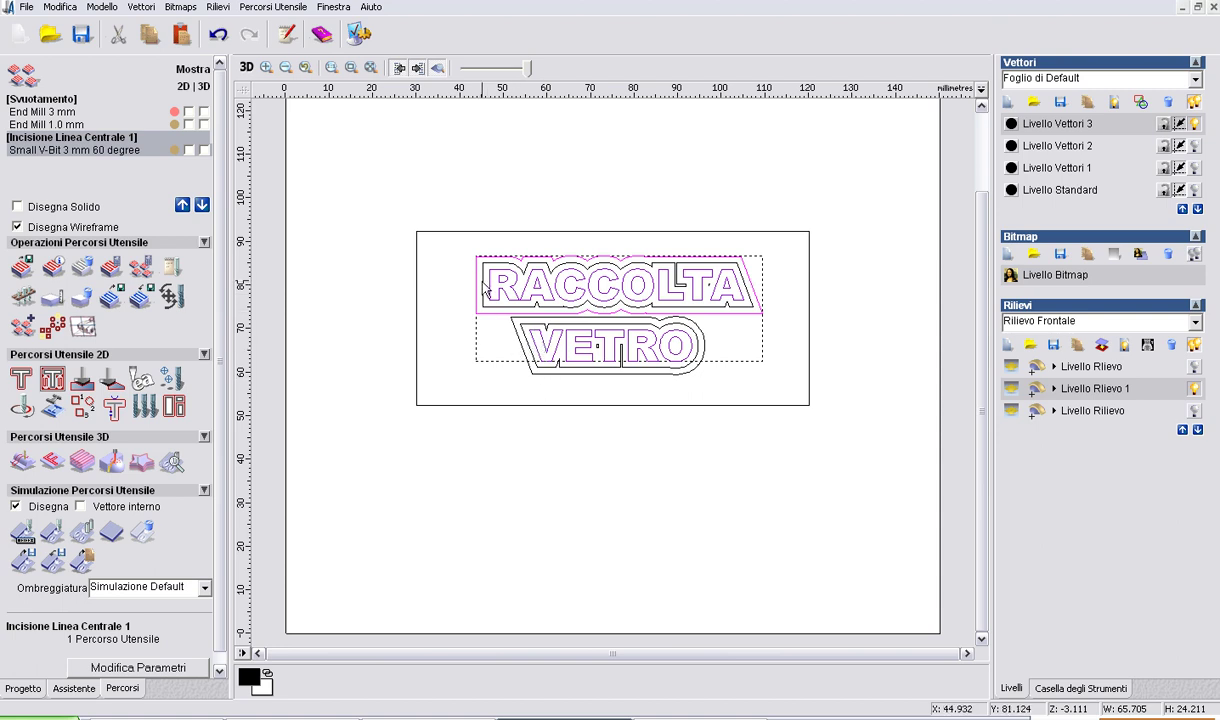
click(483, 284)
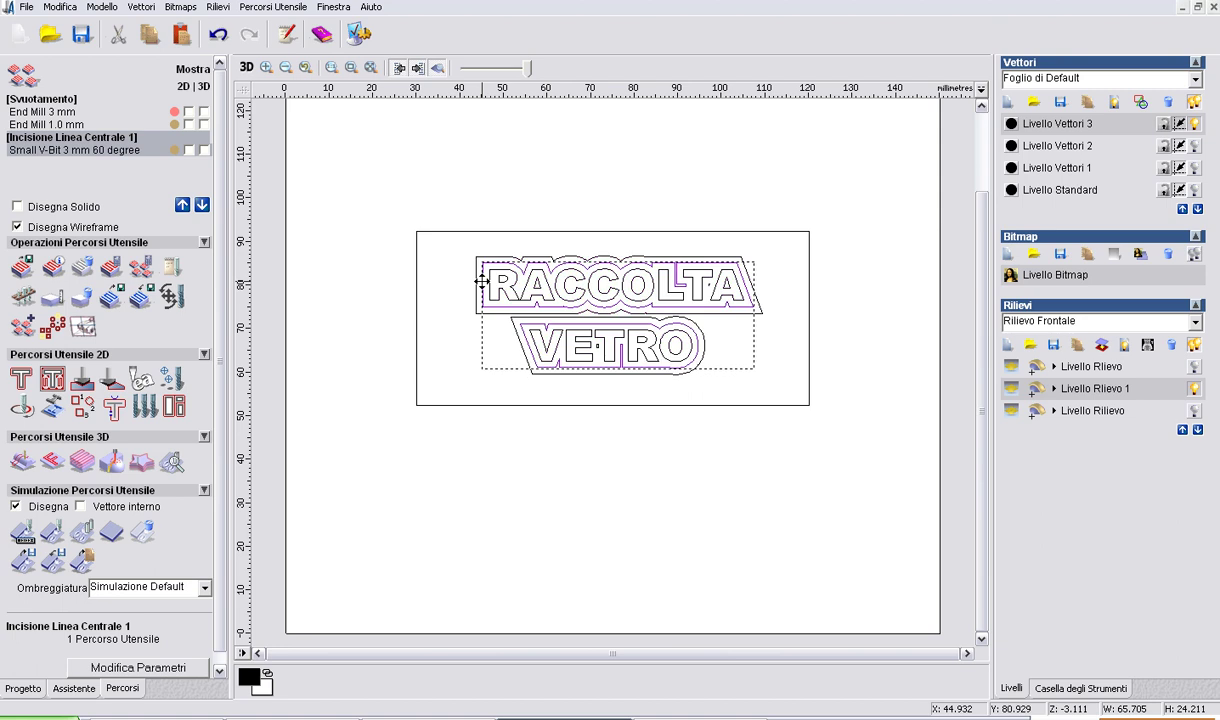
scroll(482, 286, up, 5)
drag(482, 655, 593, 665)
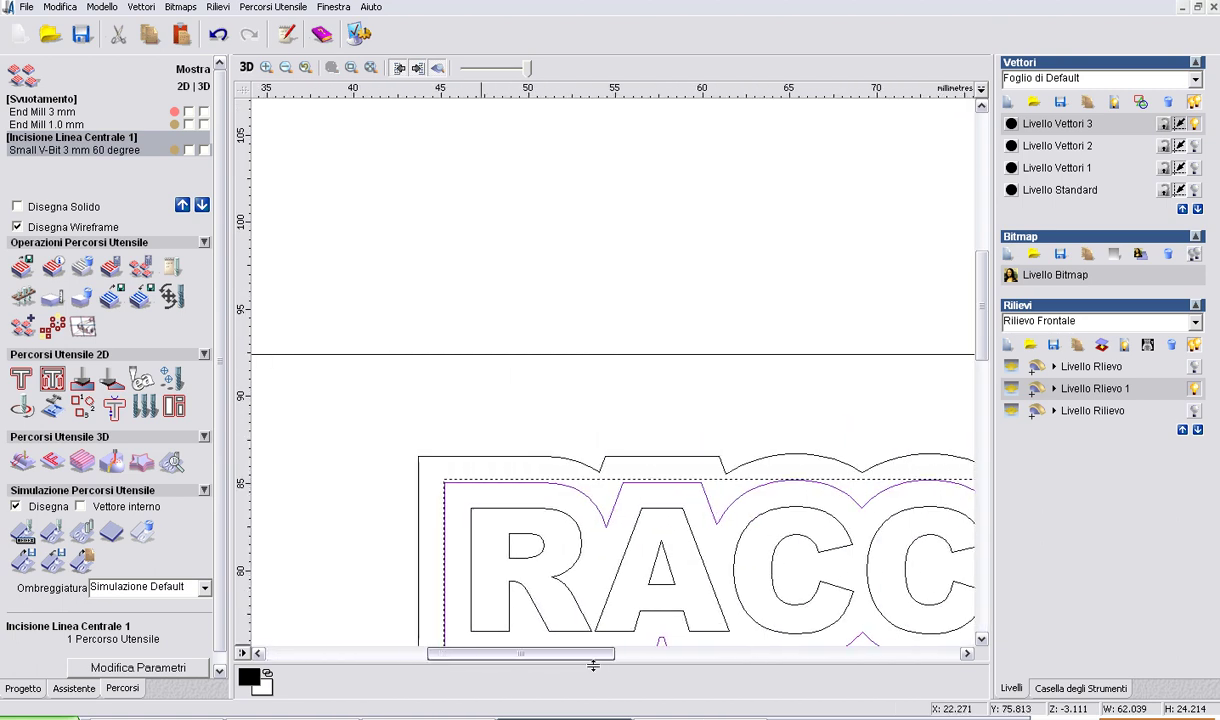
Draw a 1.406 mm circle against RACCOLTA's left outline edge with Crea Cerchio, then show the 3D view.
drag(981, 335, 998, 400)
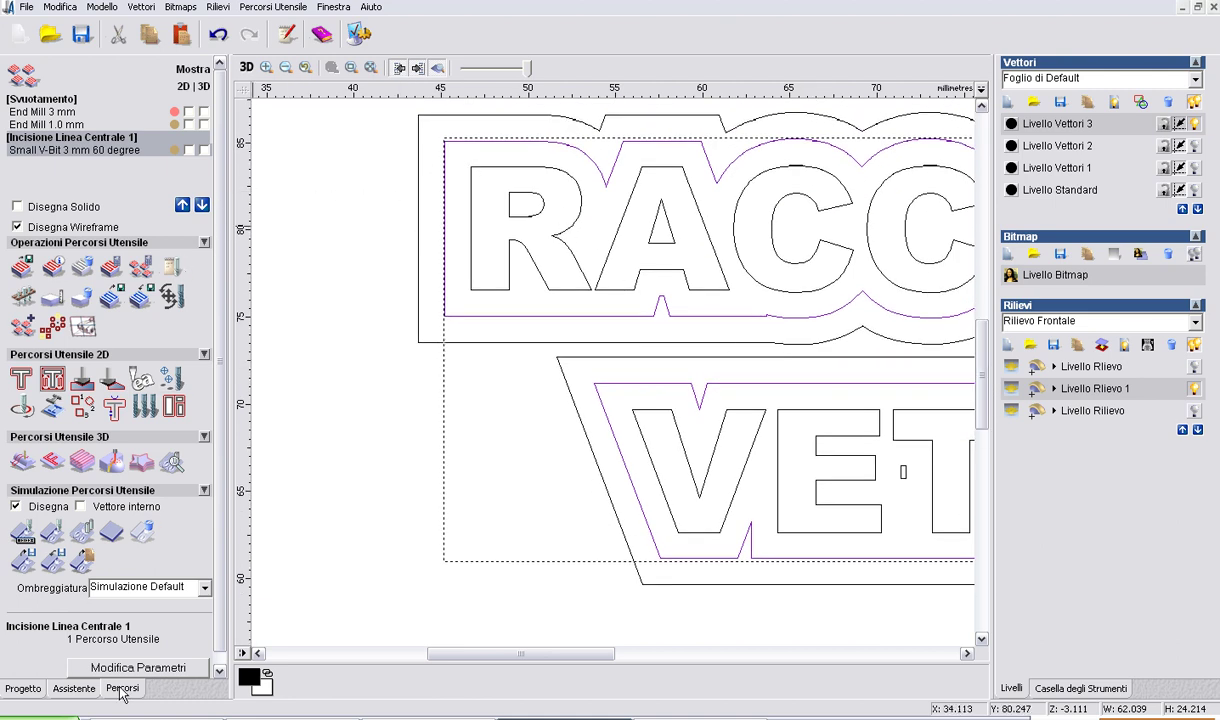
click(76, 688)
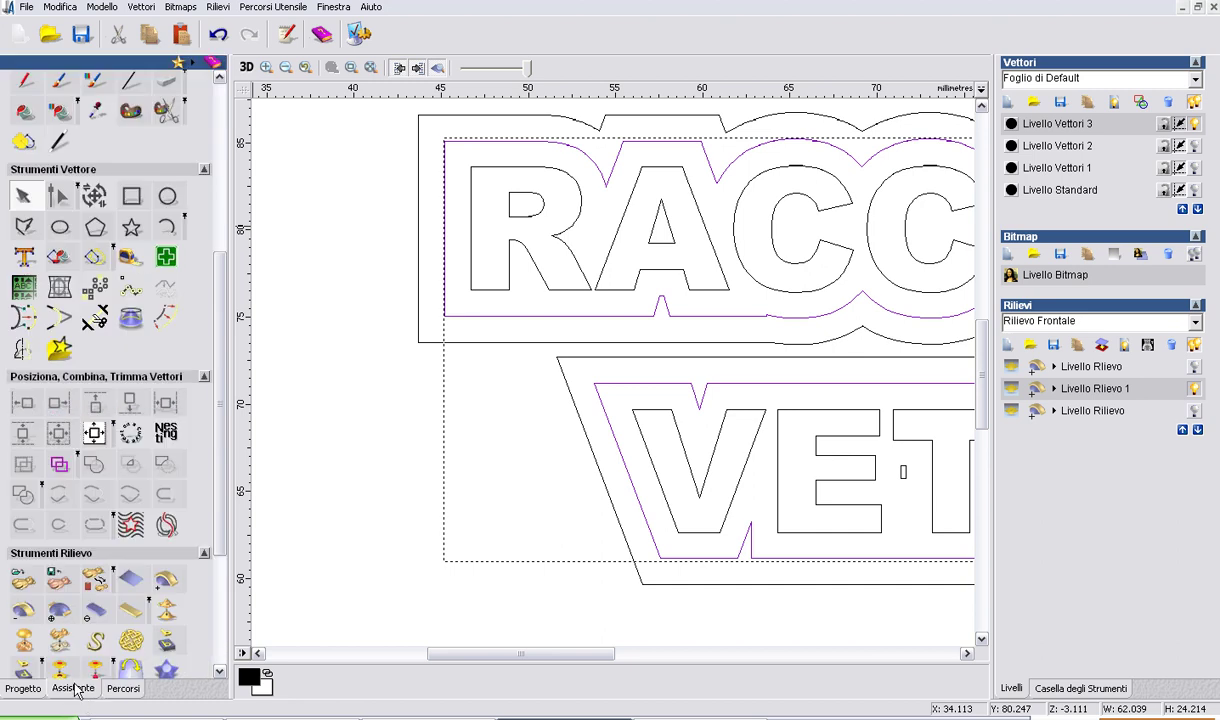
click(164, 195)
mouse_move(333, 229)
mouse_down()
mouse_move(340, 239)
mouse_move(429, 214)
mouse_up()
key(Escape)
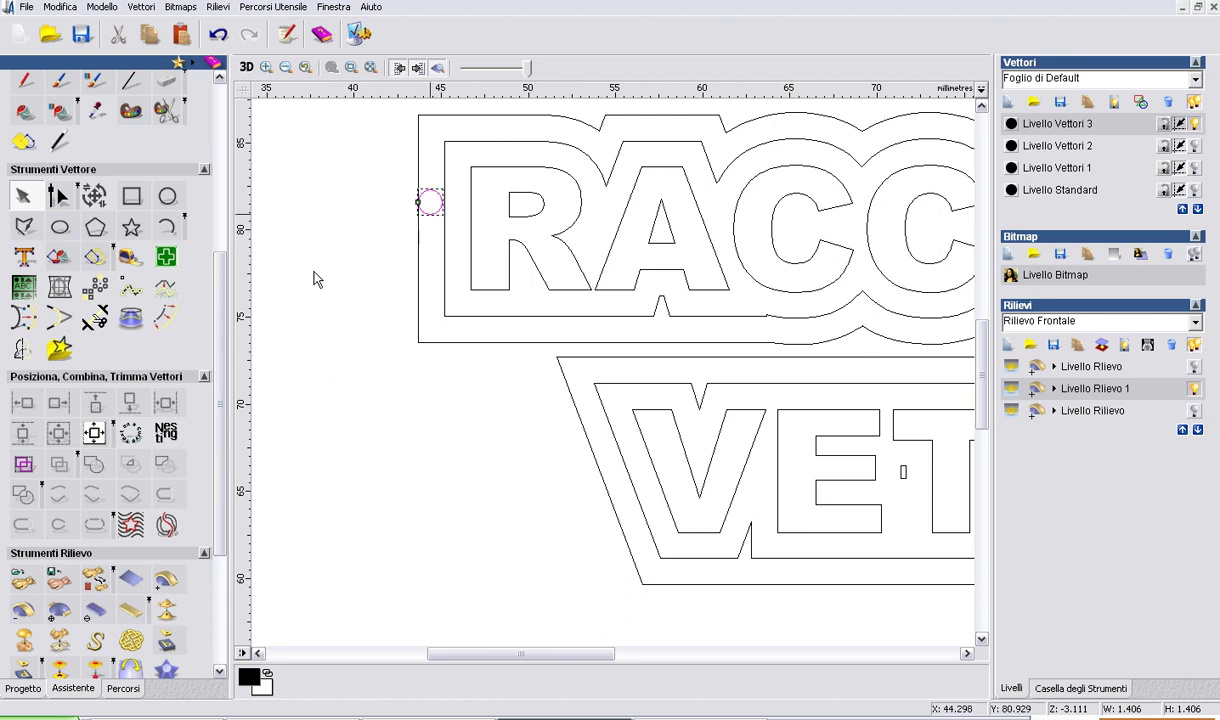
click(245, 68)
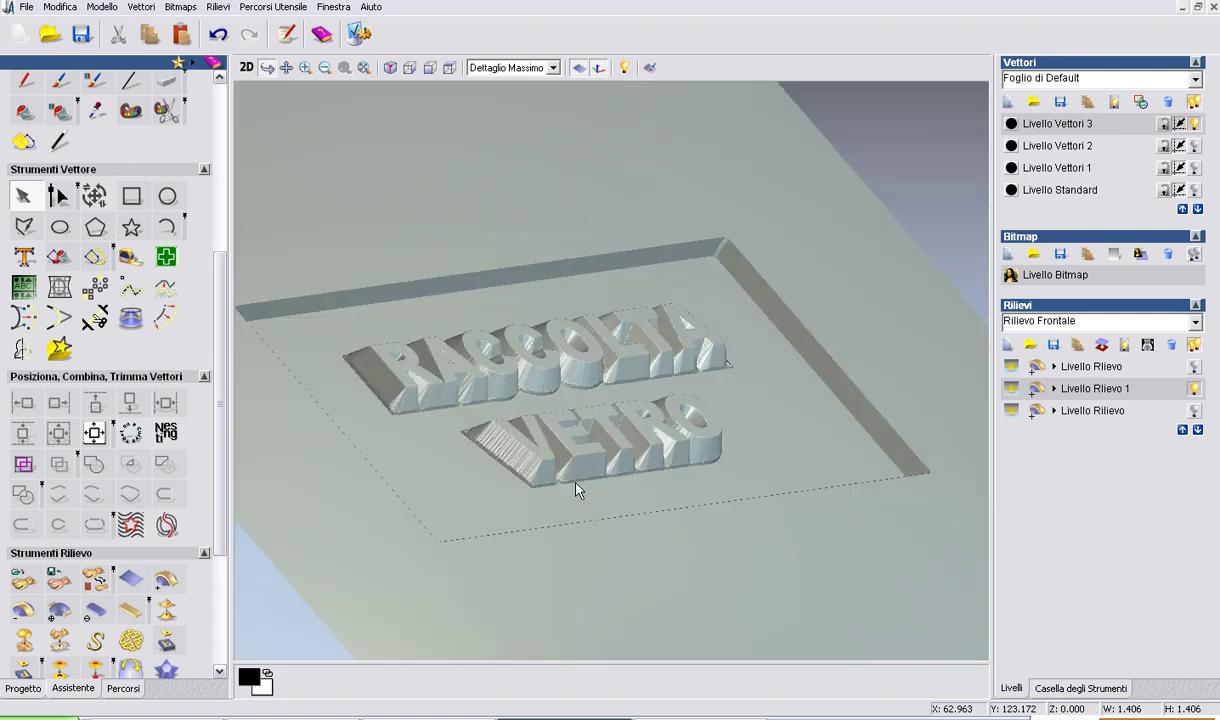
Orbit to a low close-up of the raised letters, then go back to the 2D view.
mouse_move(575, 490)
mouse_down()
mouse_move(610, 422)
mouse_move(351, 457)
mouse_move(466, 509)
mouse_move(522, 487)
mouse_up()
scroll(522, 487, up, 2)
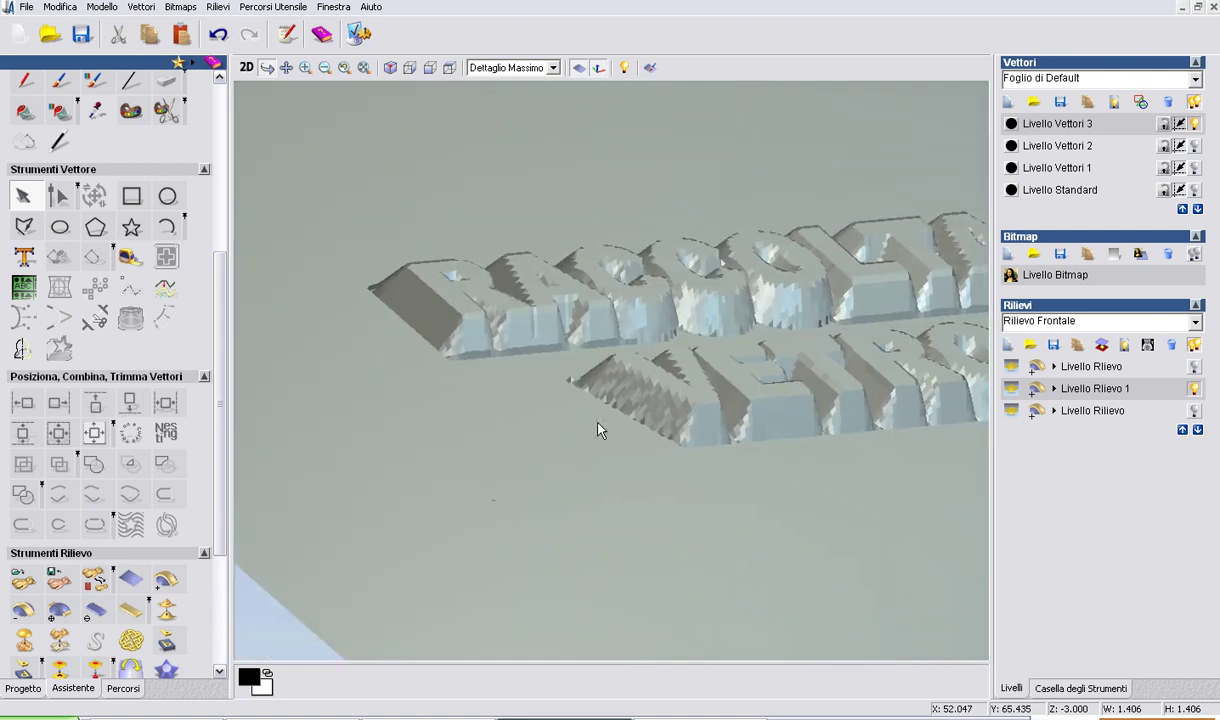
scroll(599, 428, up, 5)
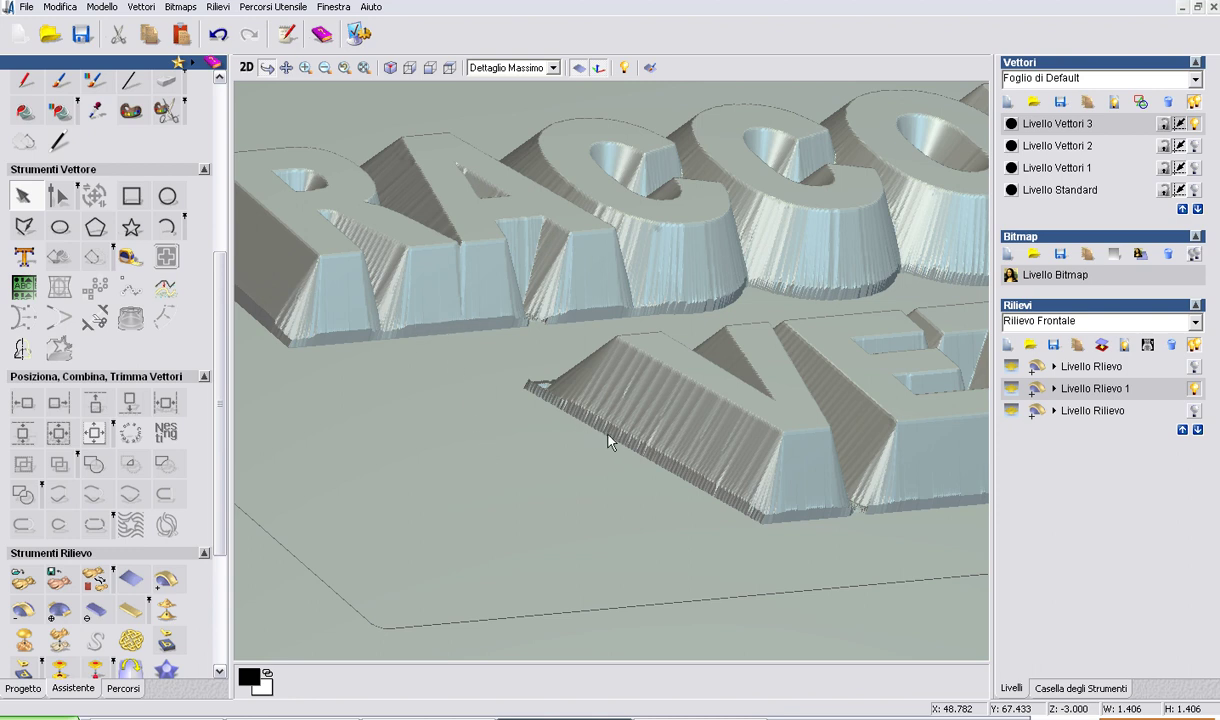
mouse_move(534, 457)
mouse_down()
mouse_move(436, 520)
mouse_move(603, 488)
mouse_move(590, 494)
mouse_up()
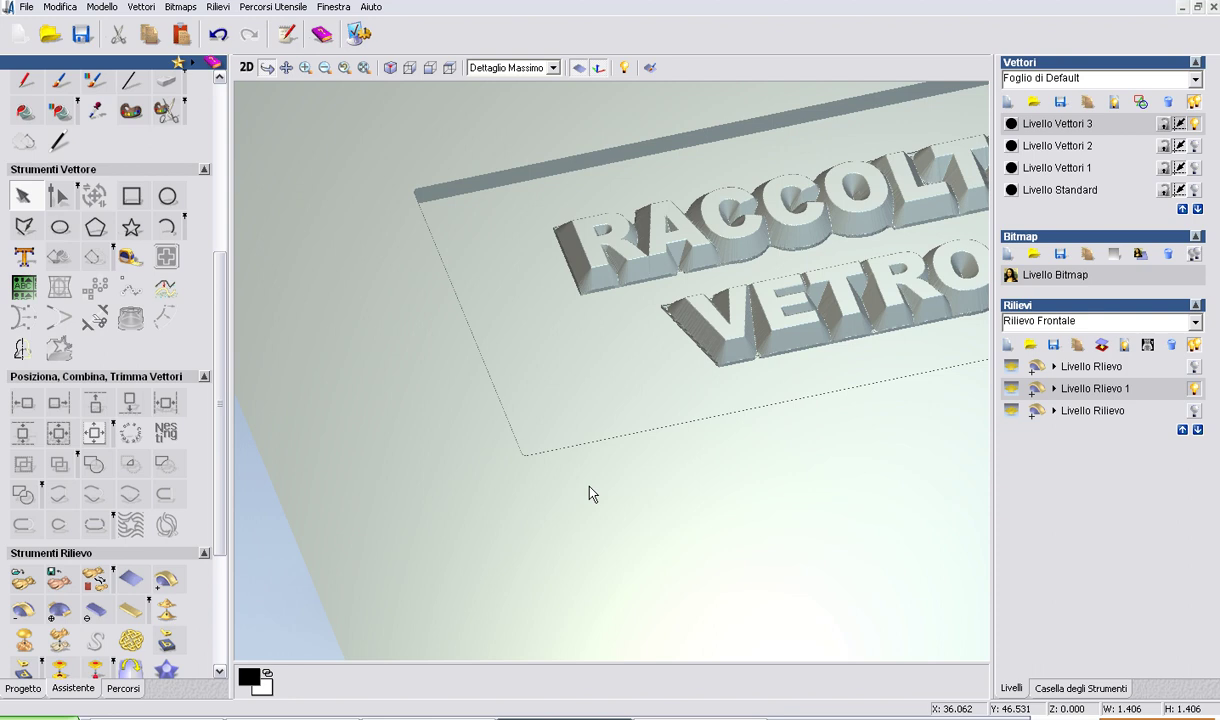
click(247, 68)
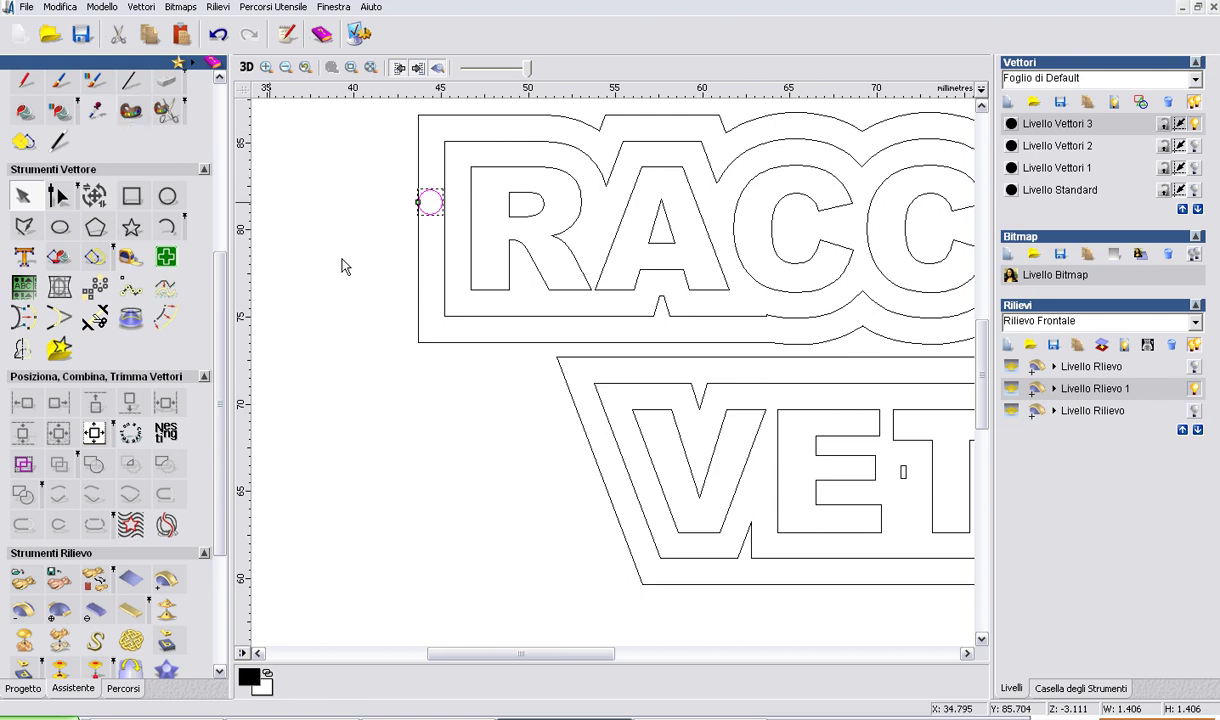
Offset the middle lettering outline 0.1 mm outward (Esterno, Spigolo), deleting the original.
mouse_move(216, 398)
mouse_down()
mouse_move(233, 316)
mouse_move(440, 215)
mouse_up()
click(444, 232)
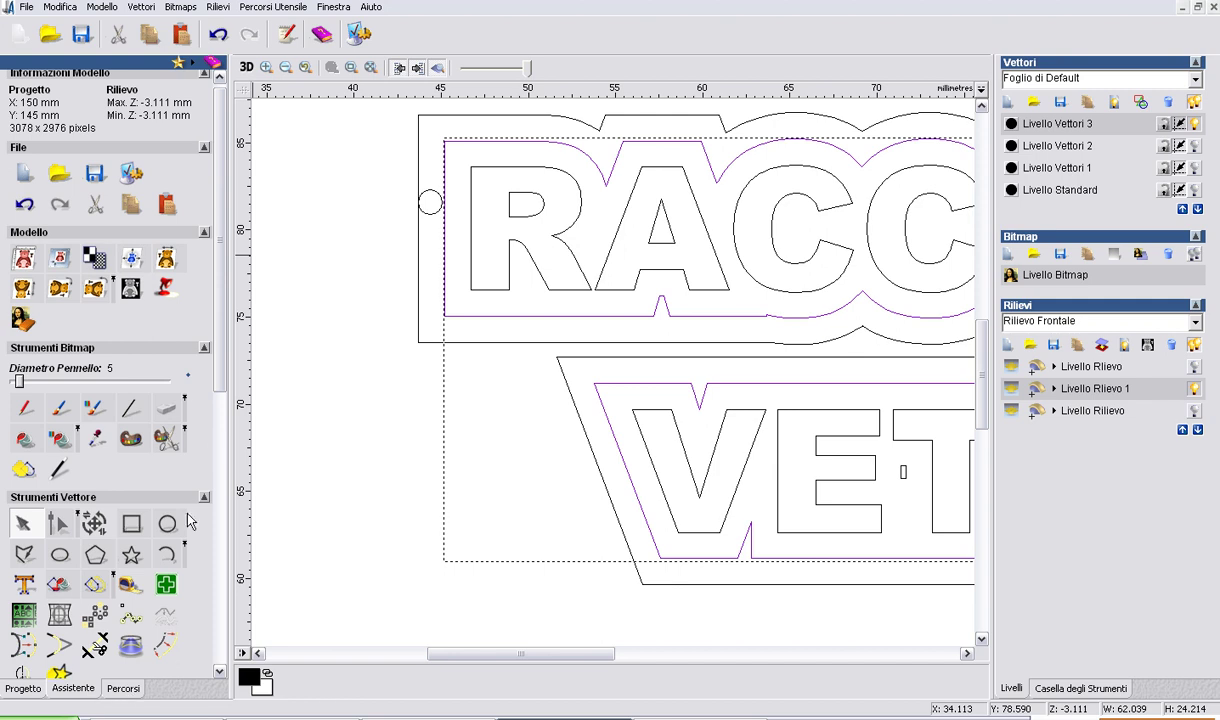
click(166, 618)
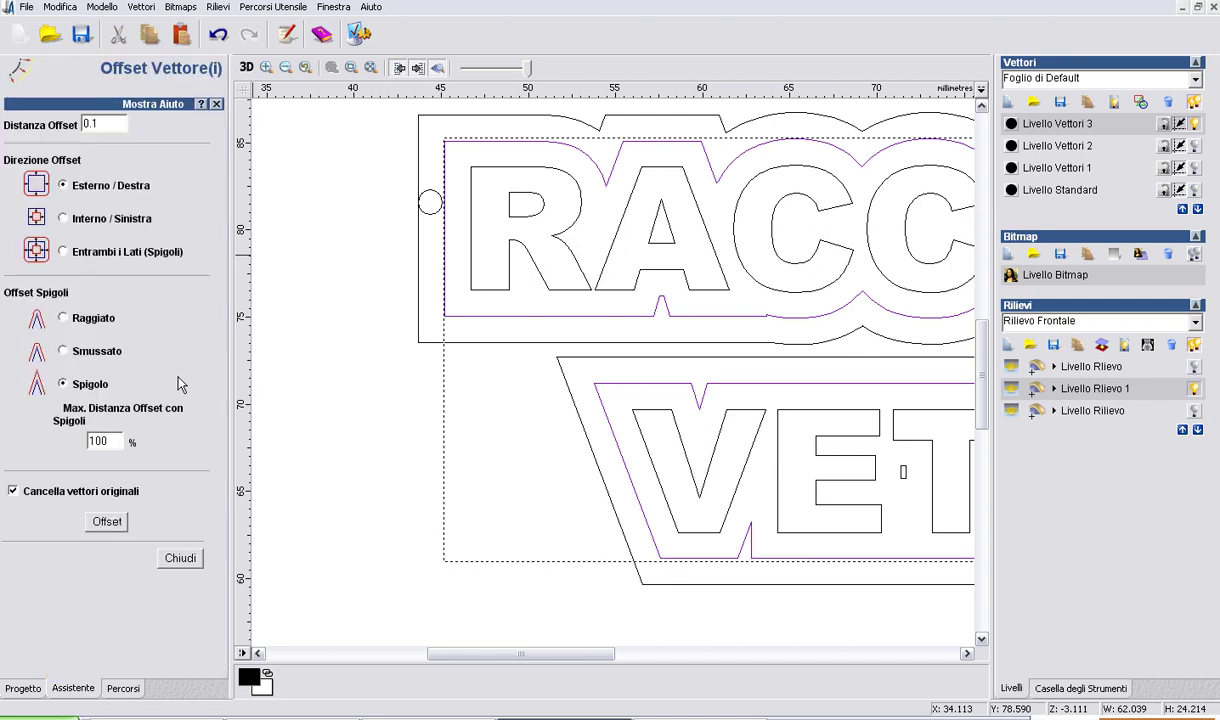
click(108, 524)
click(178, 558)
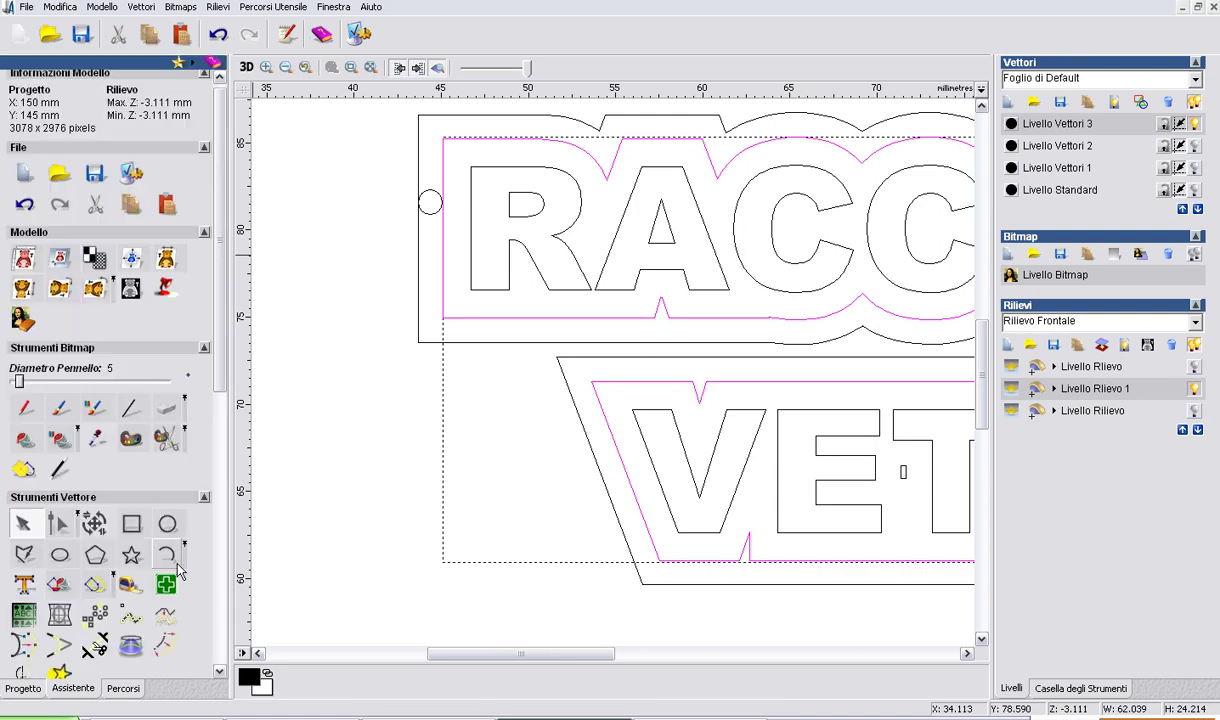
Zoom to fit the plate and select the lettering outlines plus the 90×40 mm rectangle.
key(F4)
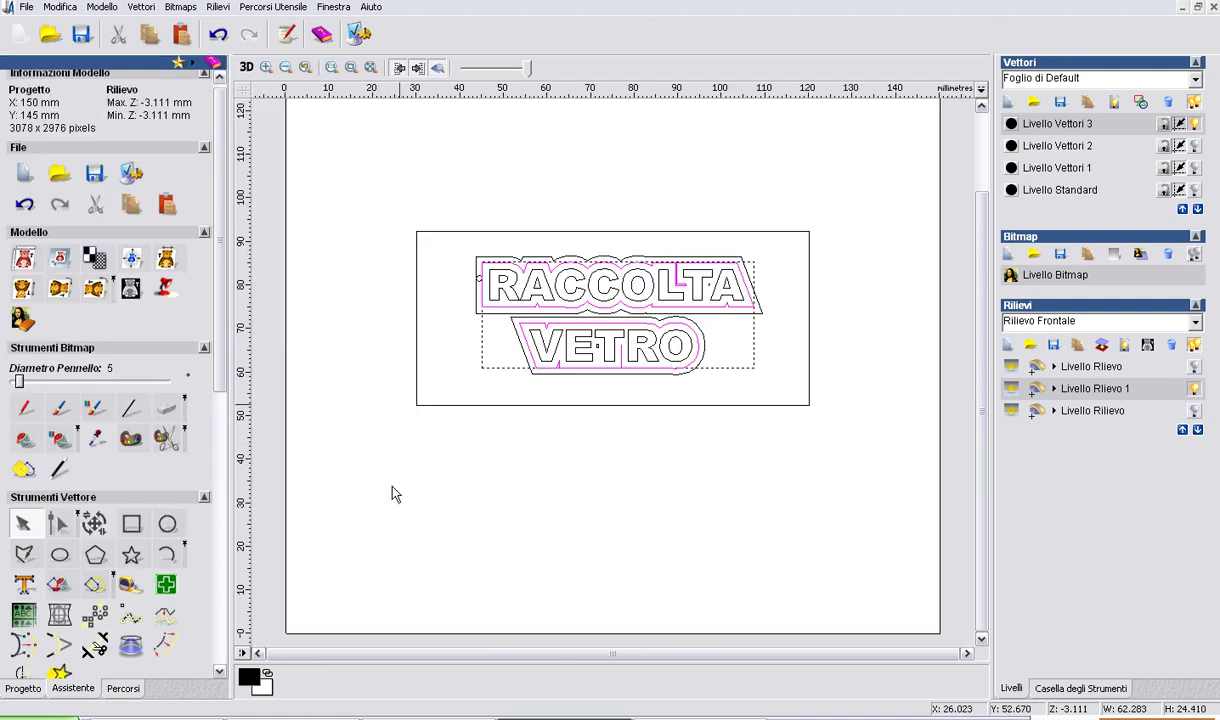
right_click(395, 493)
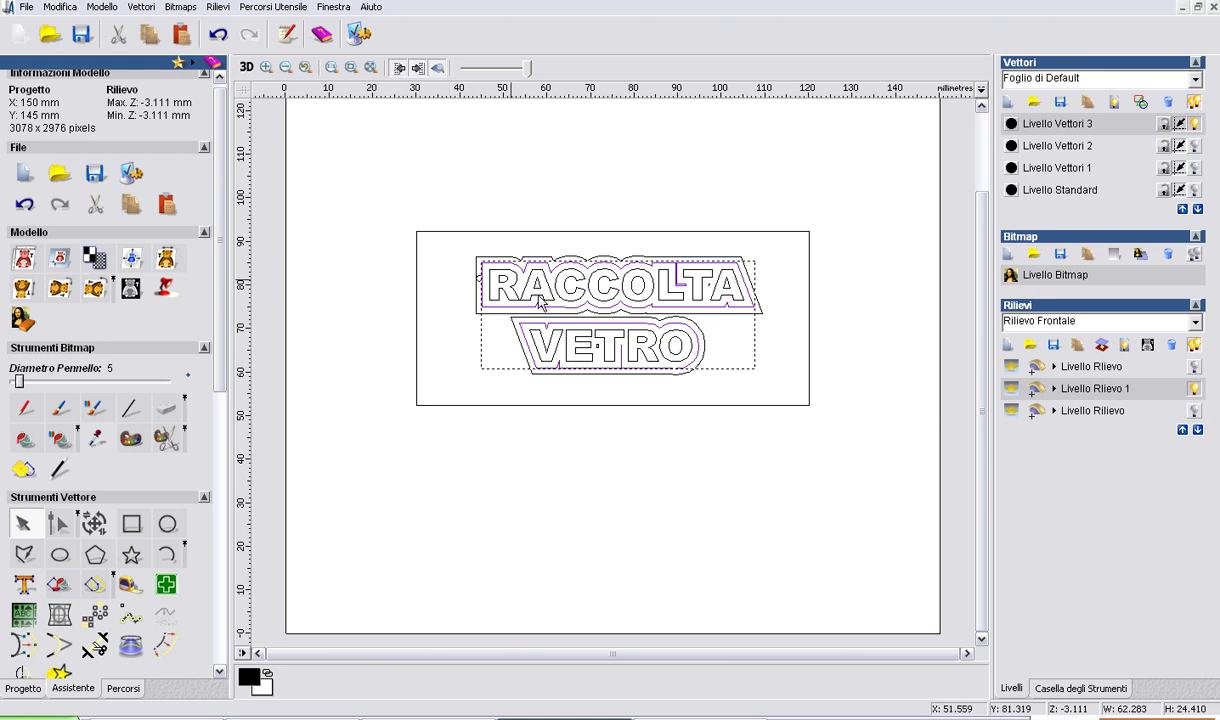
click(476, 278)
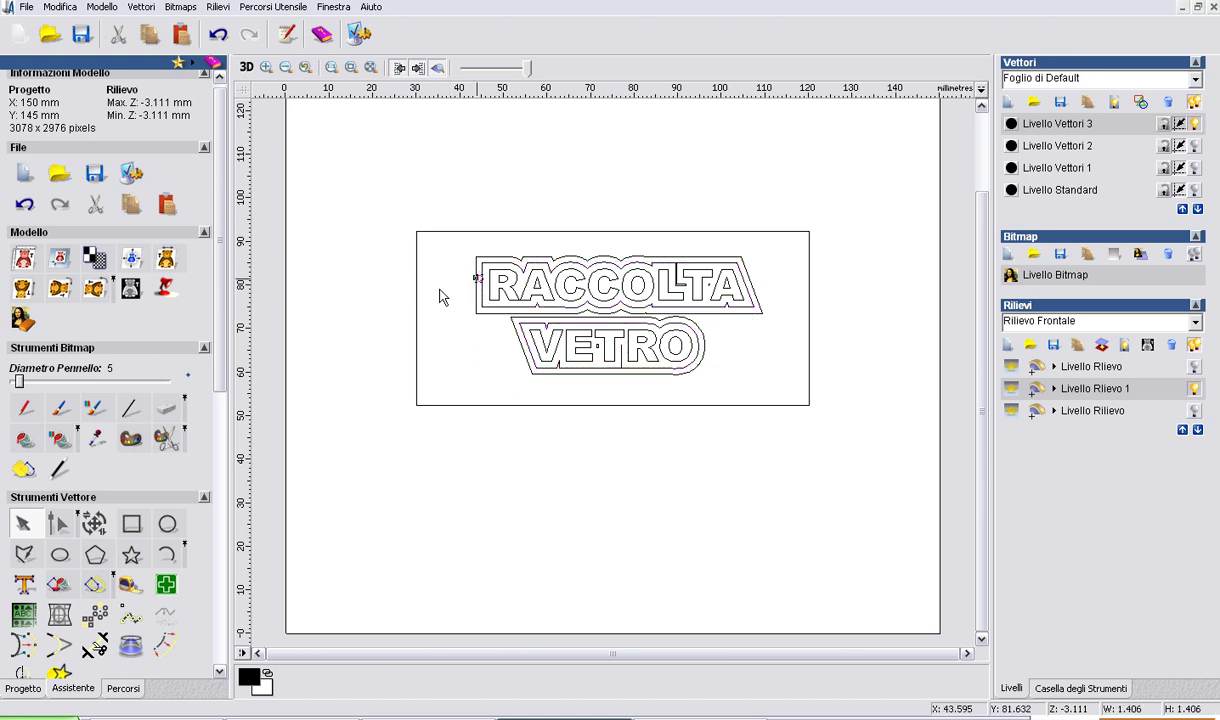
click(443, 297)
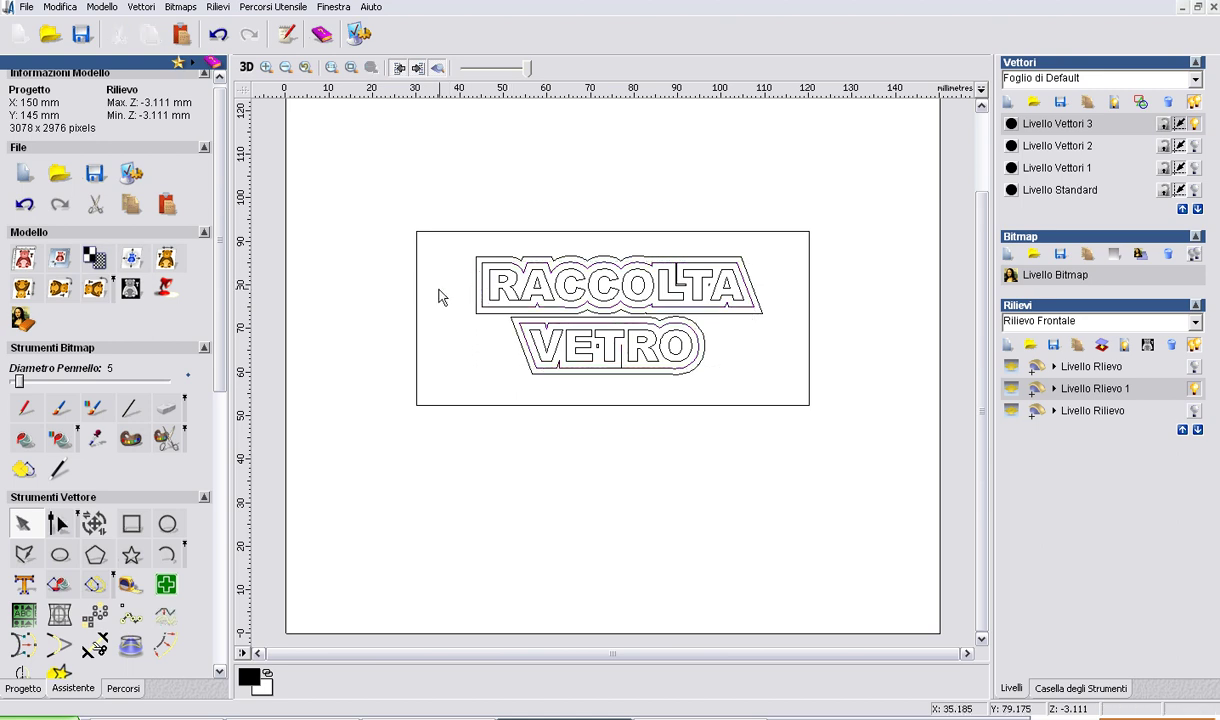
click(495, 306)
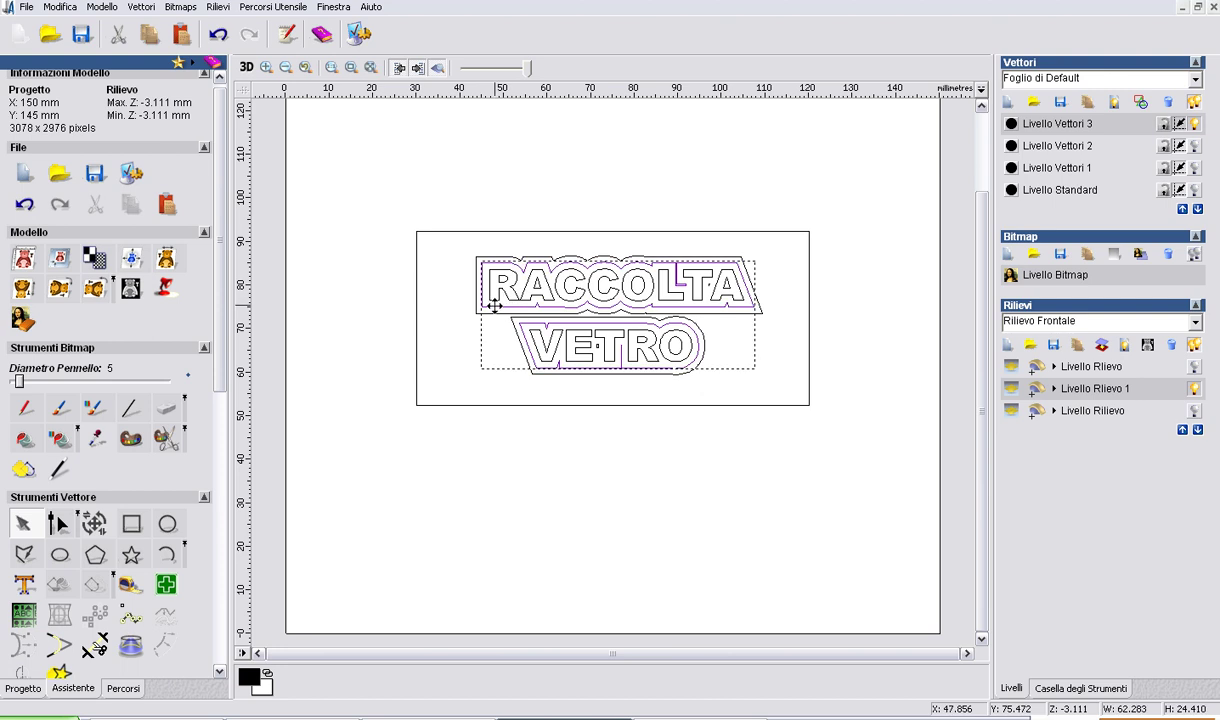
click(480, 405)
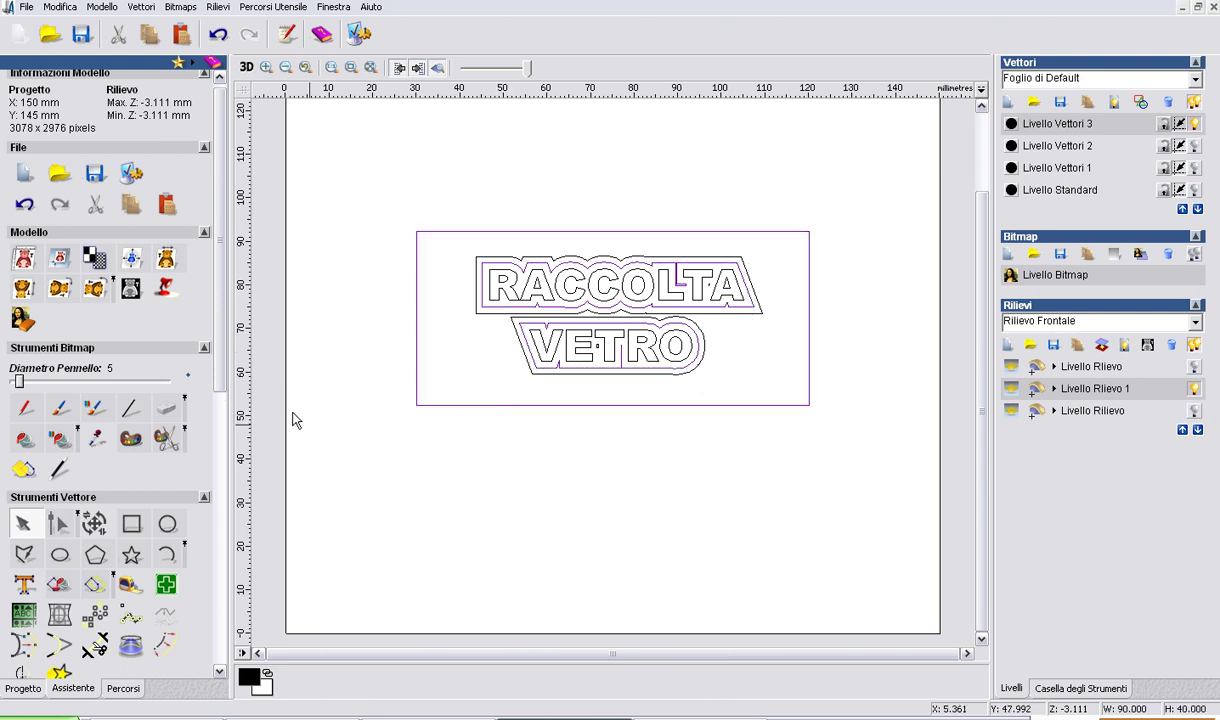
click(122, 688)
Open the Svuotamento pocket toolpath and calculate it with Adesso.
click(37, 100)
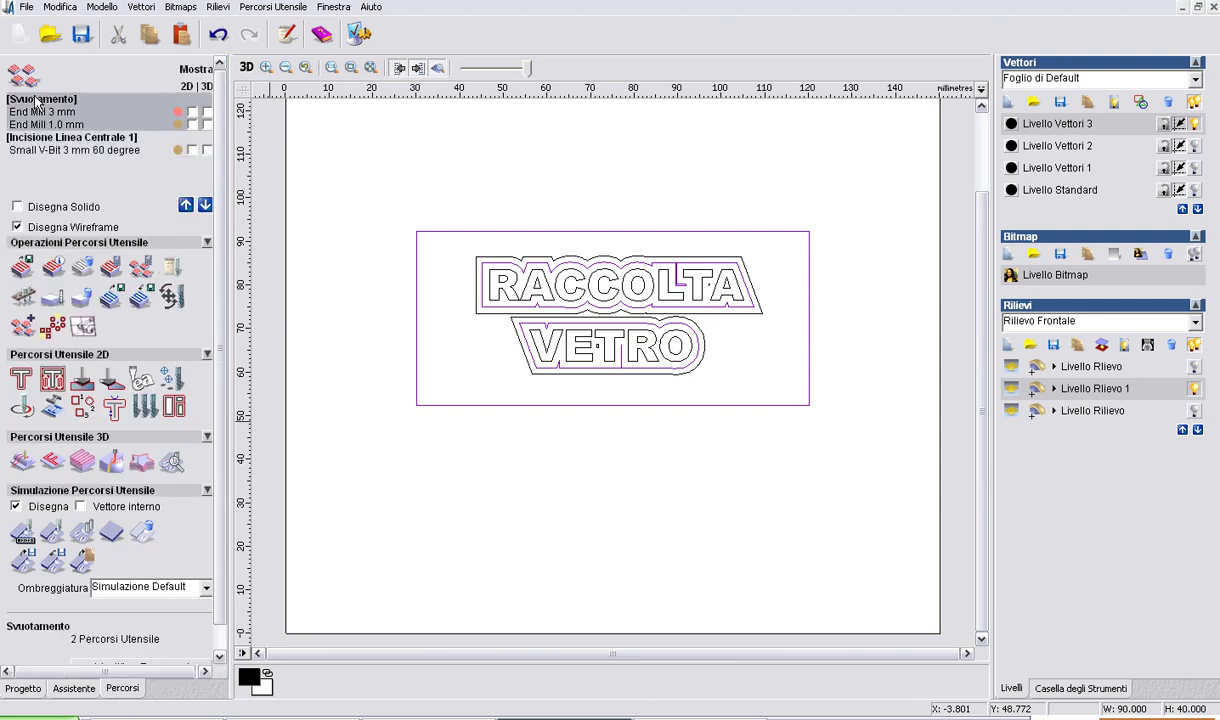
click(50, 266)
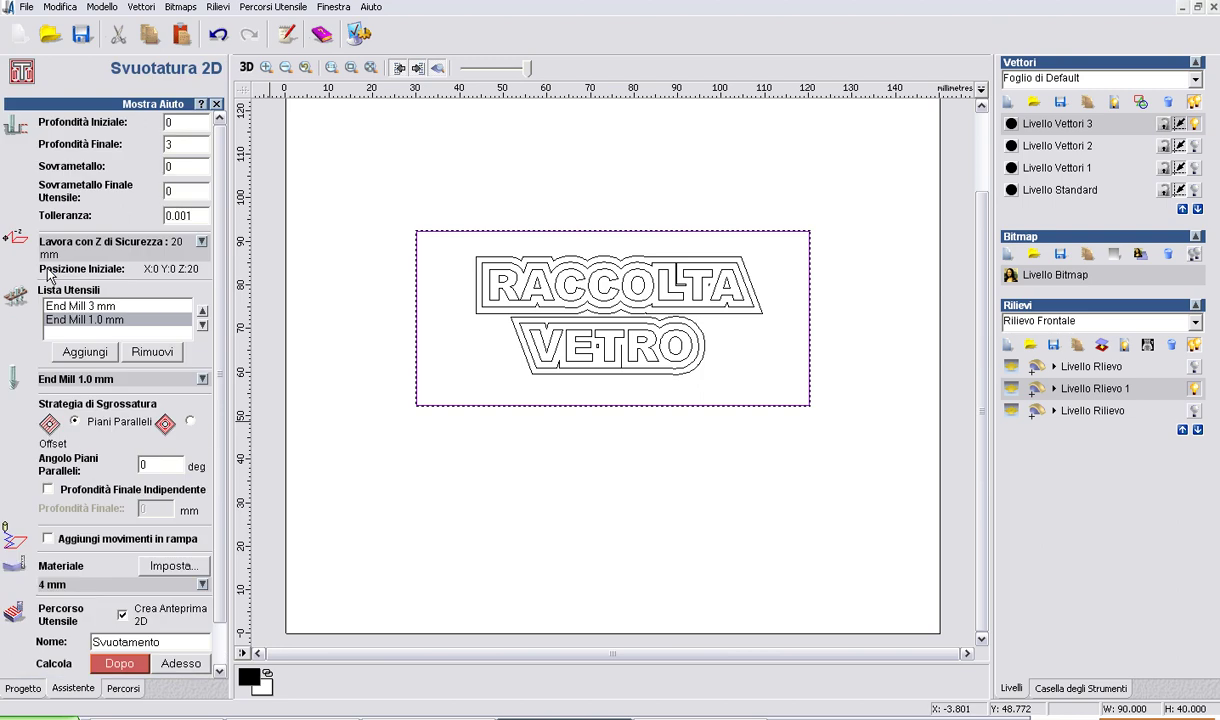
click(184, 666)
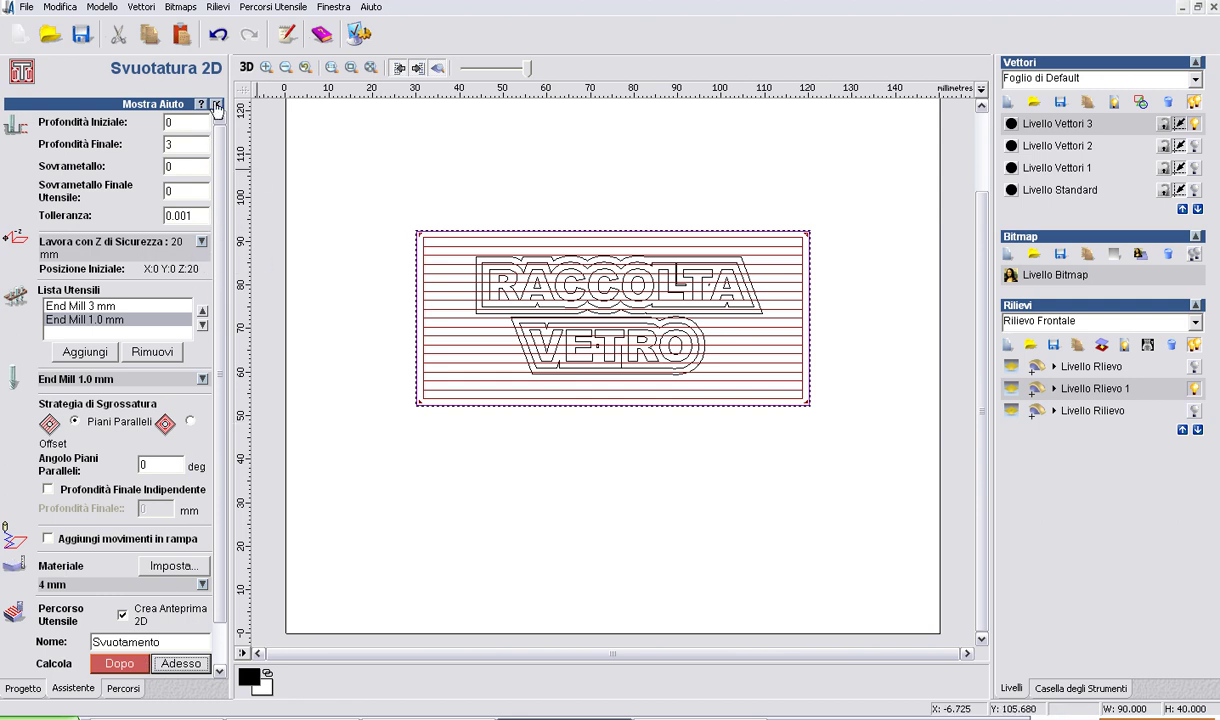
scroll(210, 663, down, 3)
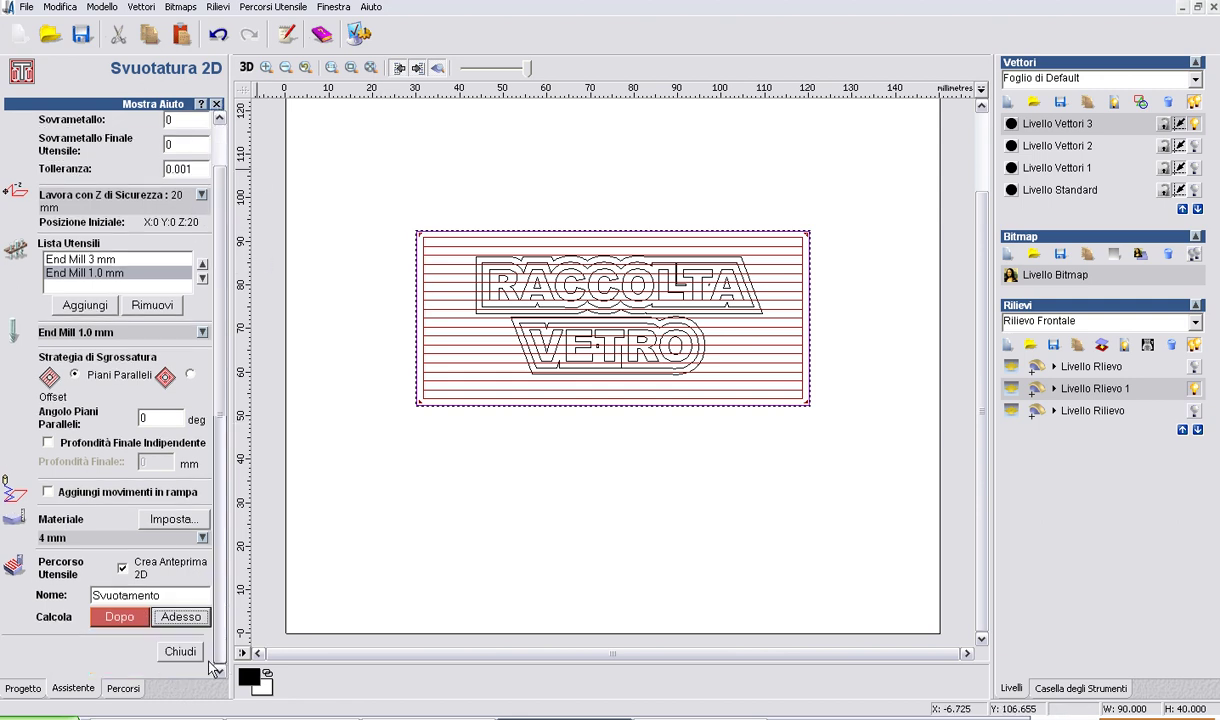
click(180, 651)
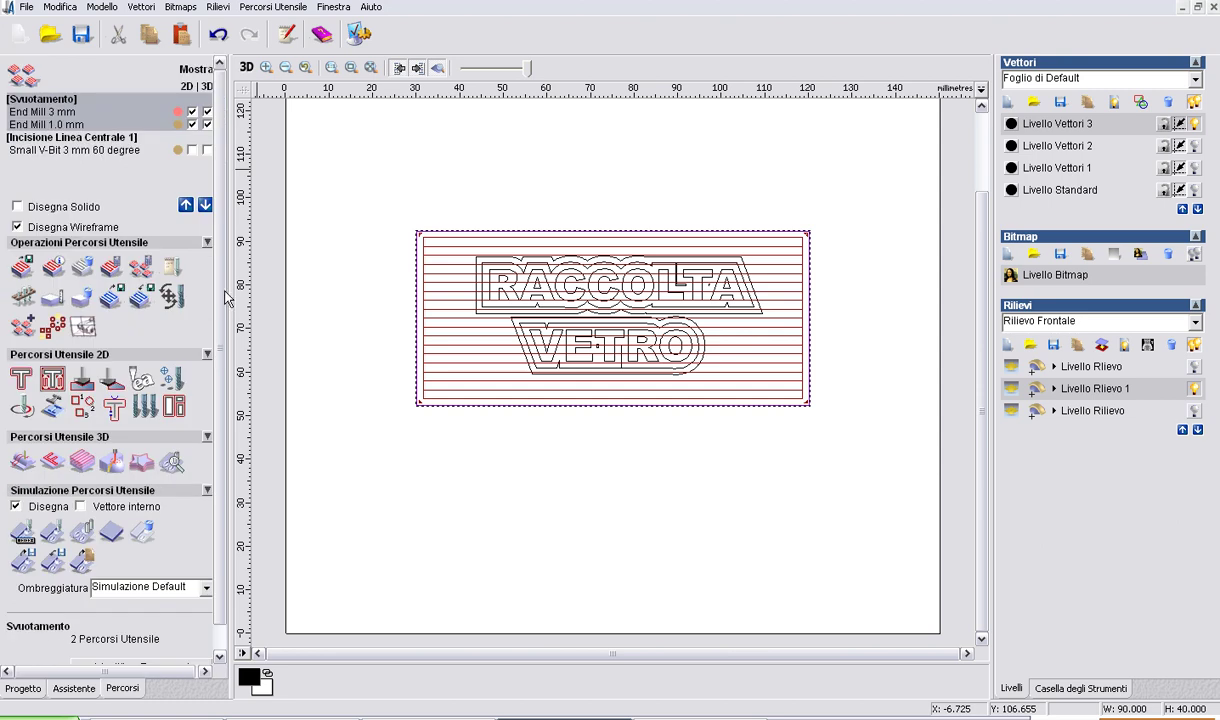
Hide the End Mill 3 mm and 1.0 mm previews, add the lettering outline, and recalculate Svuotamento.
click(193, 112)
click(193, 124)
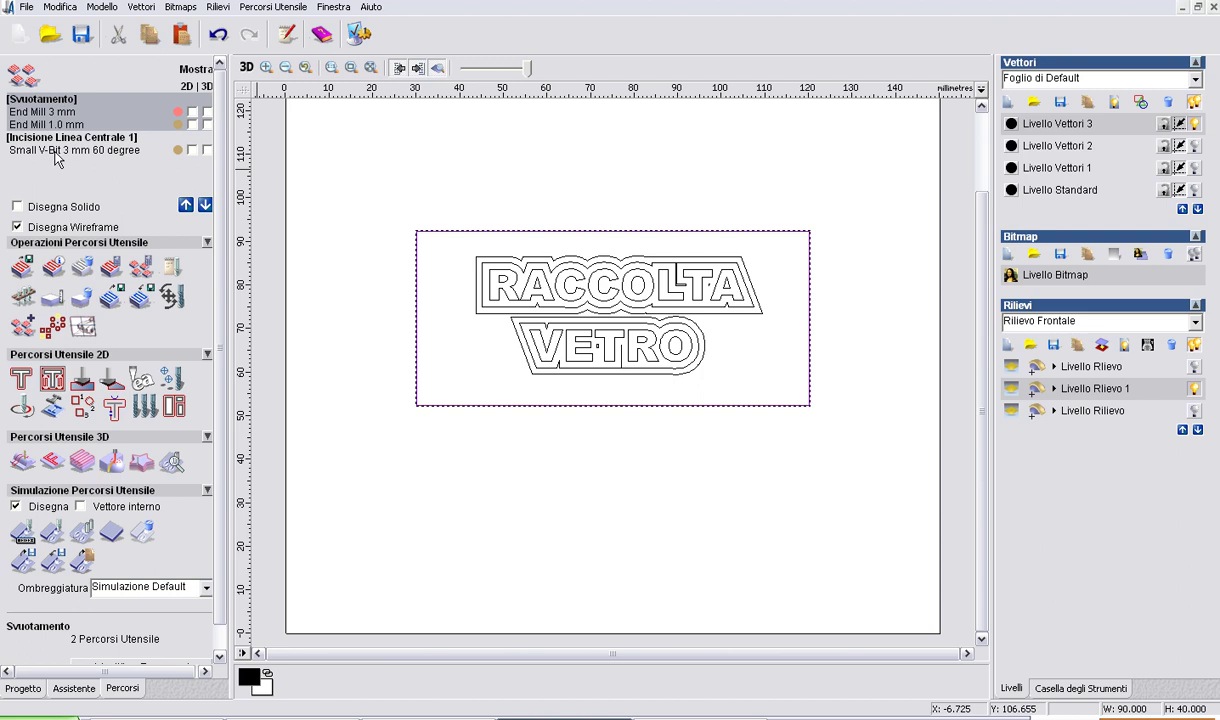
click(54, 268)
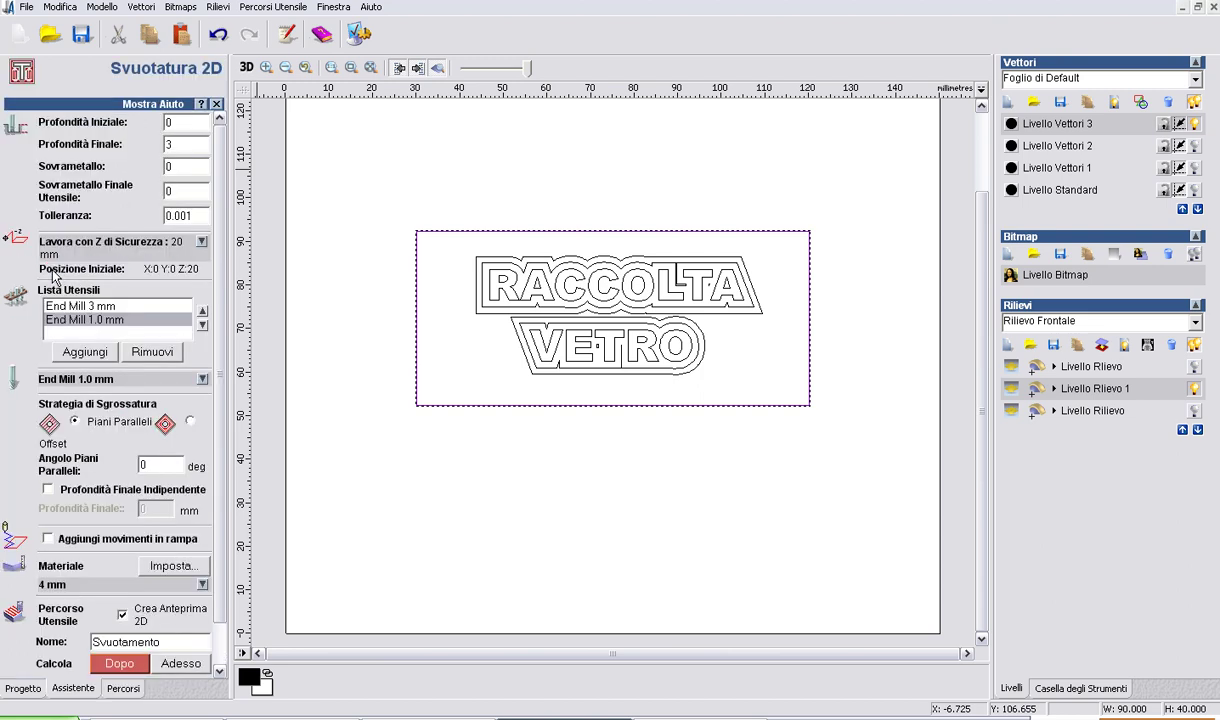
click(501, 261)
click(176, 665)
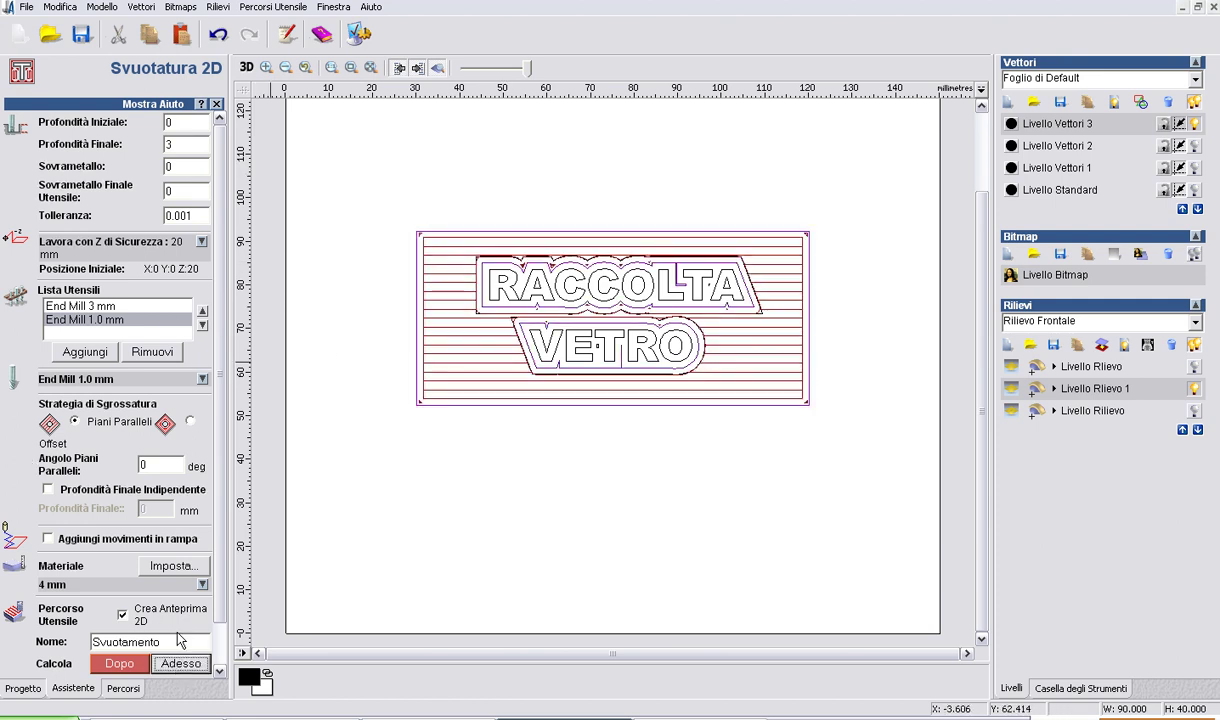
scroll(205, 560, down, 3)
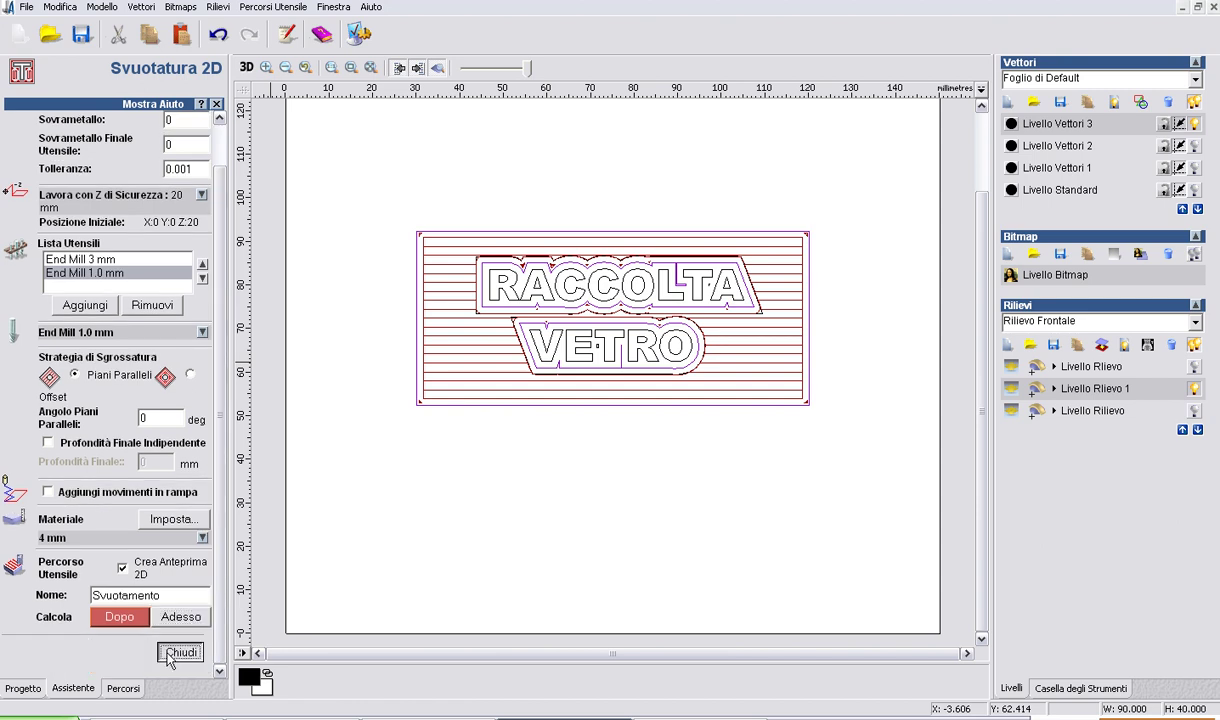
click(169, 655)
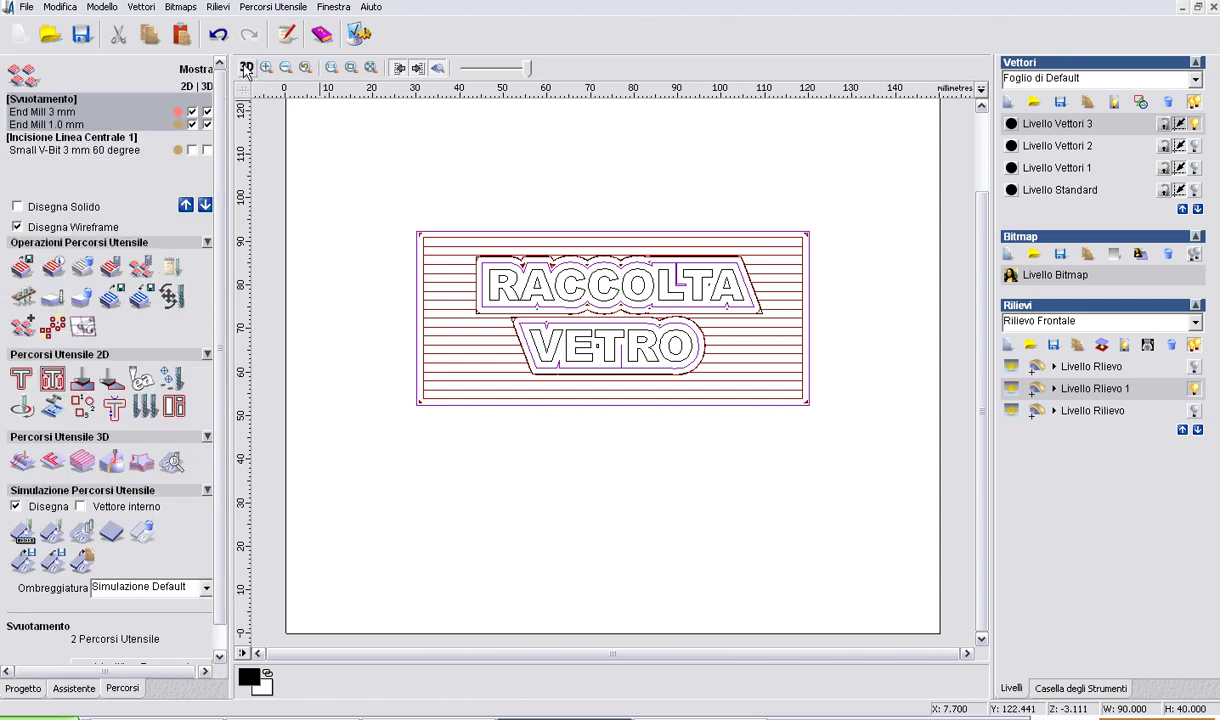
Simulate the pocket in 3D with block bottom -4.0, then simulate Incisione Linea Centrale 1.
click(246, 67)
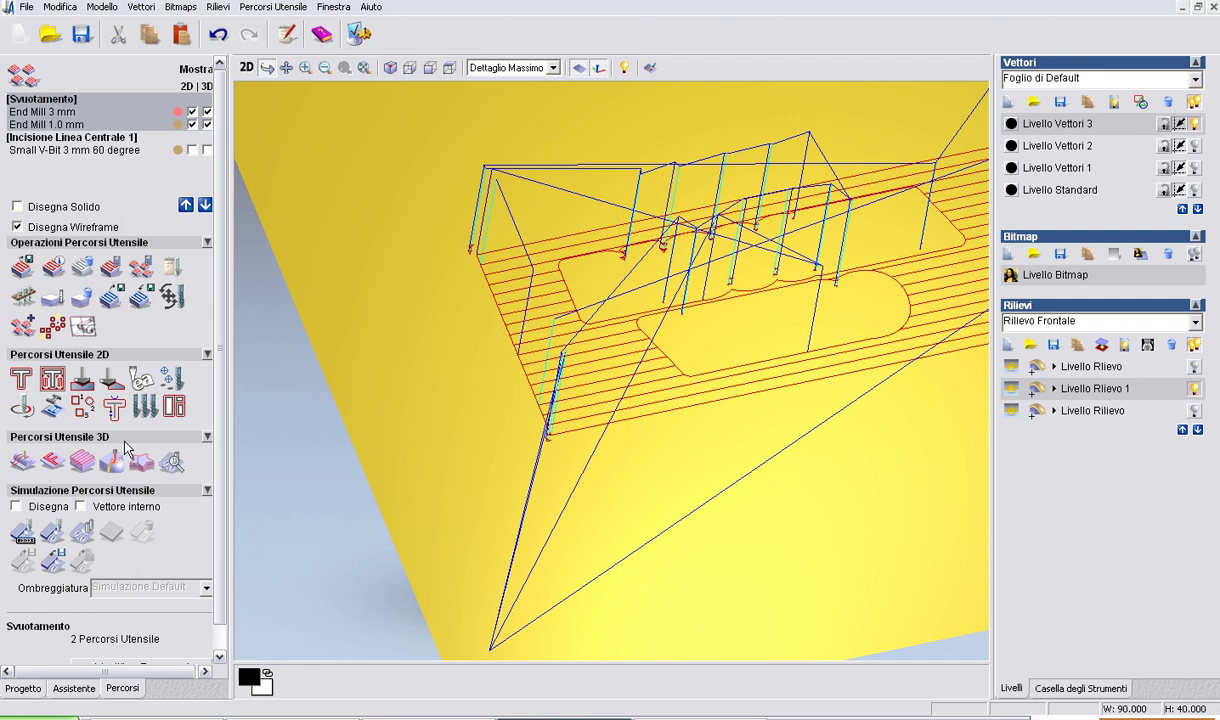
click(55, 533)
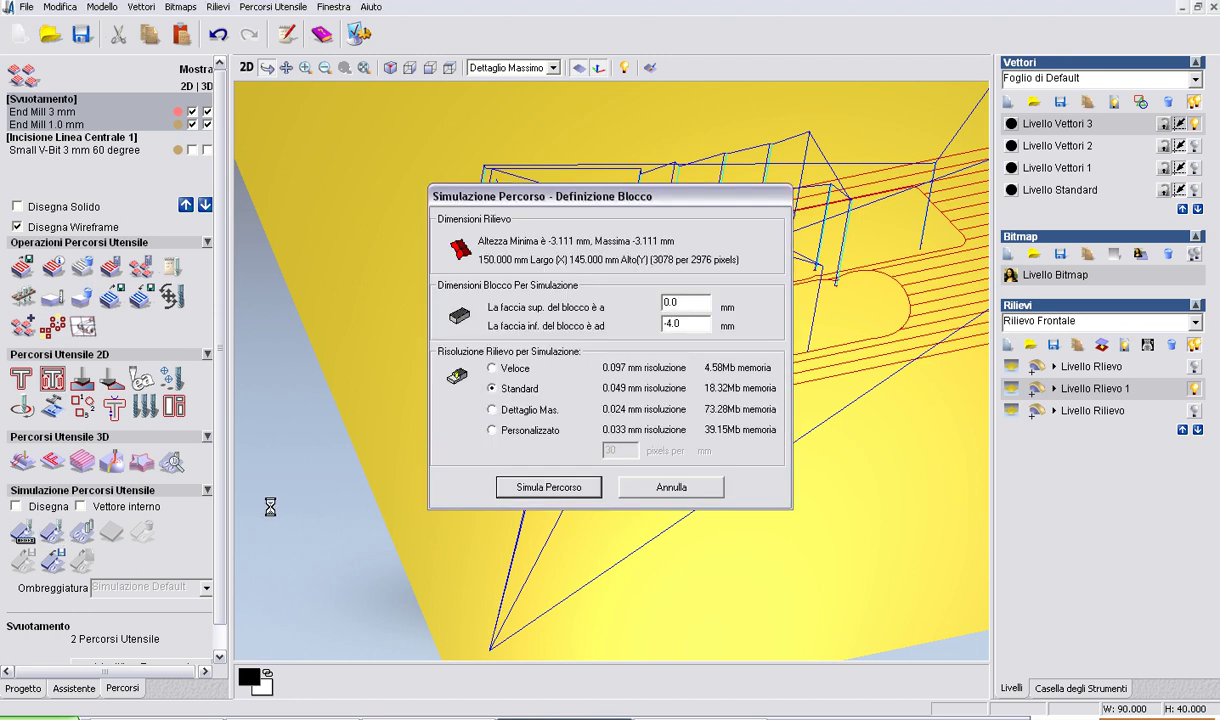
key(Return)
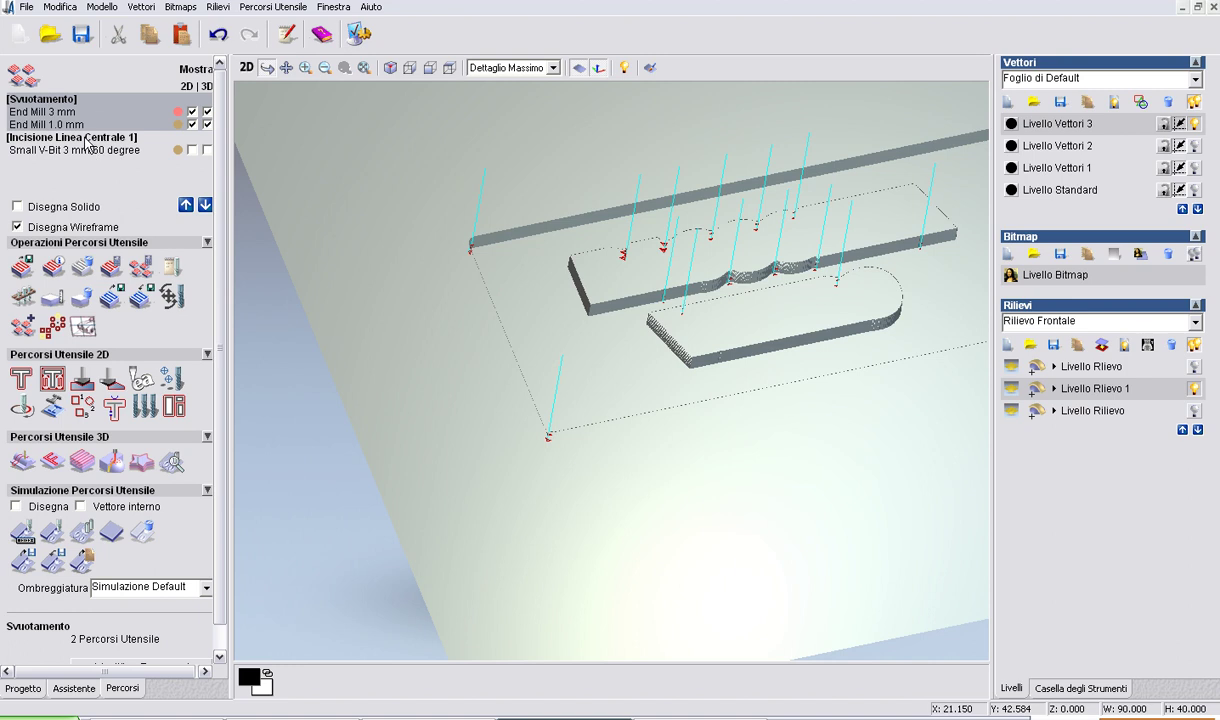
click(85, 137)
click(51, 537)
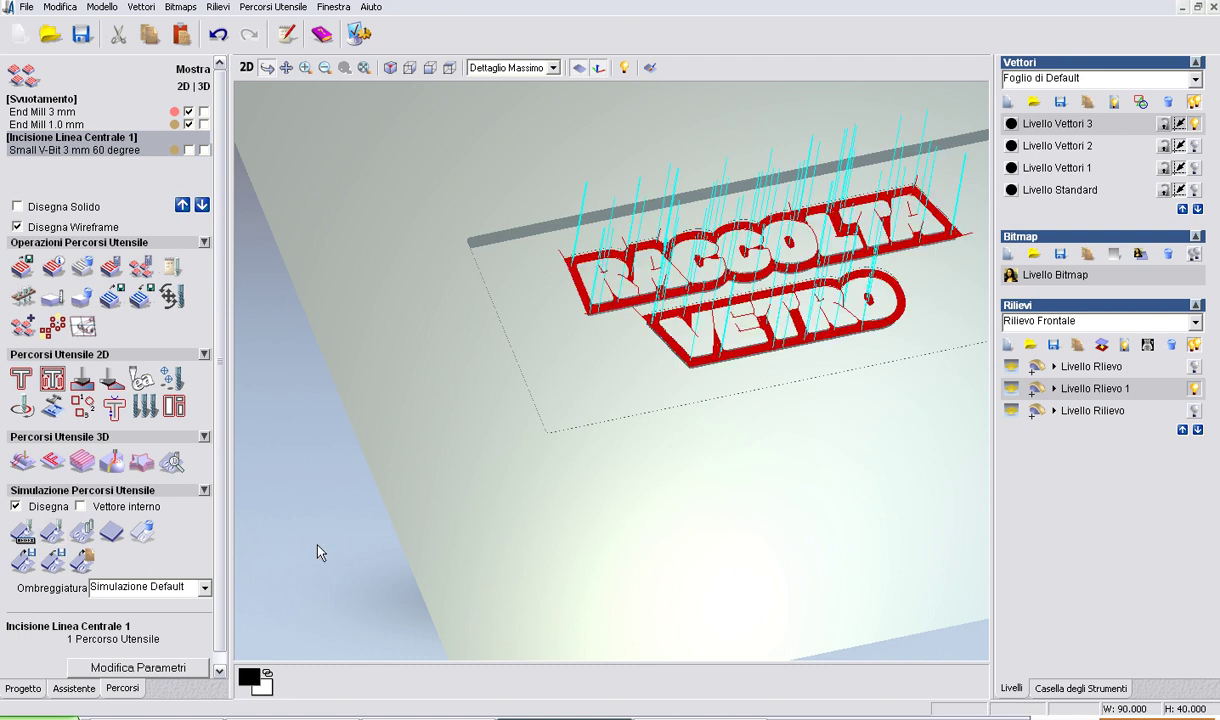
Orbit and zoom closely around the letters to inspect their sloped V-bit walls.
mouse_move(533, 436)
mouse_down()
mouse_move(539, 346)
mouse_move(749, 417)
mouse_move(742, 284)
mouse_up()
scroll(604, 458, up, 1)
scroll(604, 458, up, 3)
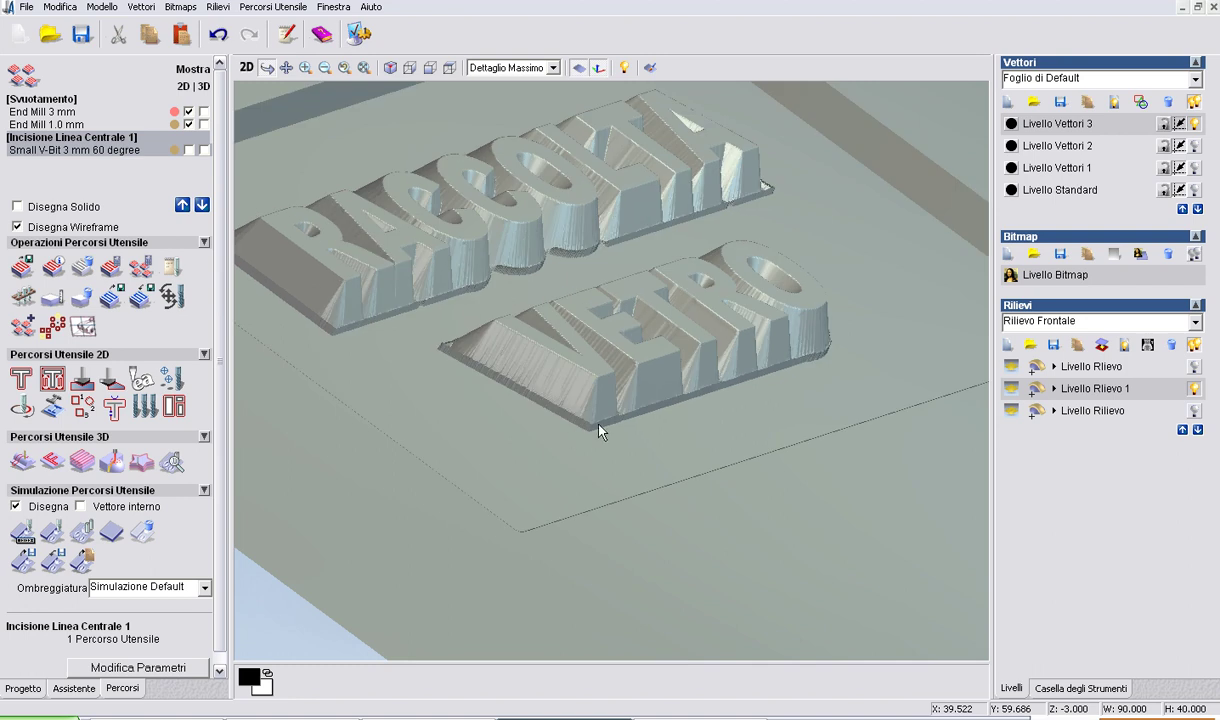
scroll(381, 420, up, 2)
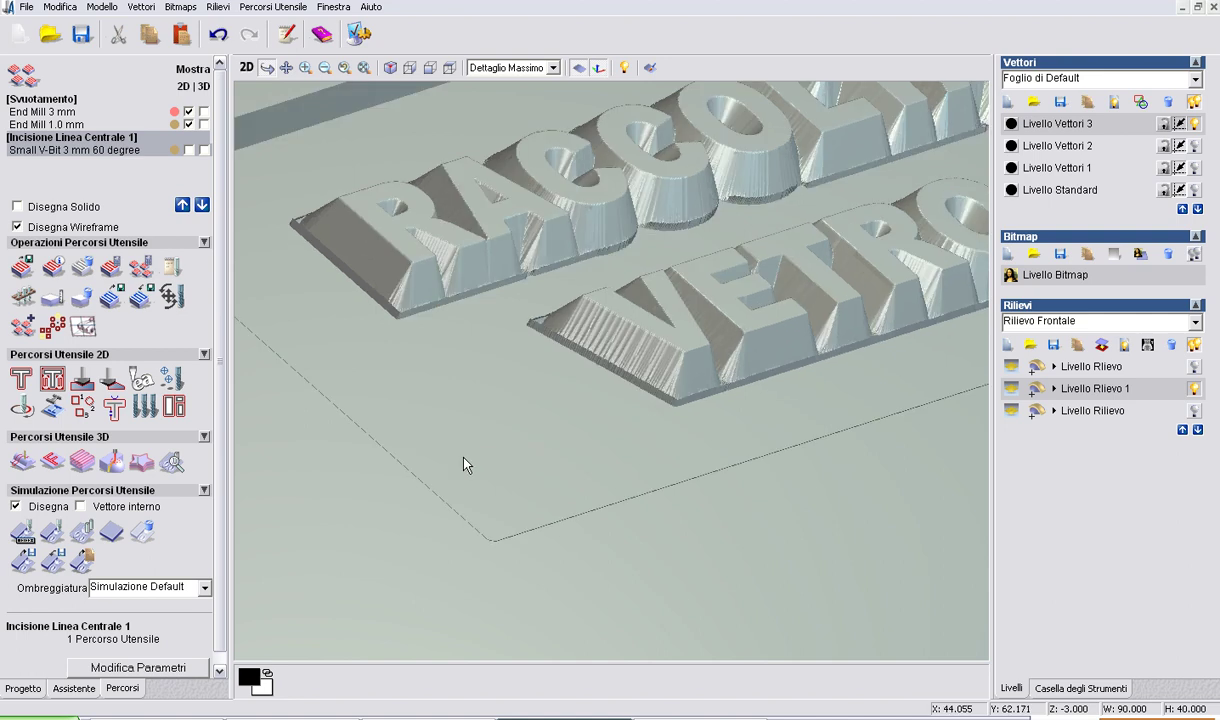
scroll(390, 440, up, 2)
mouse_move(562, 451)
mouse_down()
mouse_move(648, 384)
mouse_move(482, 460)
mouse_up()
scroll(477, 459, up, 2)
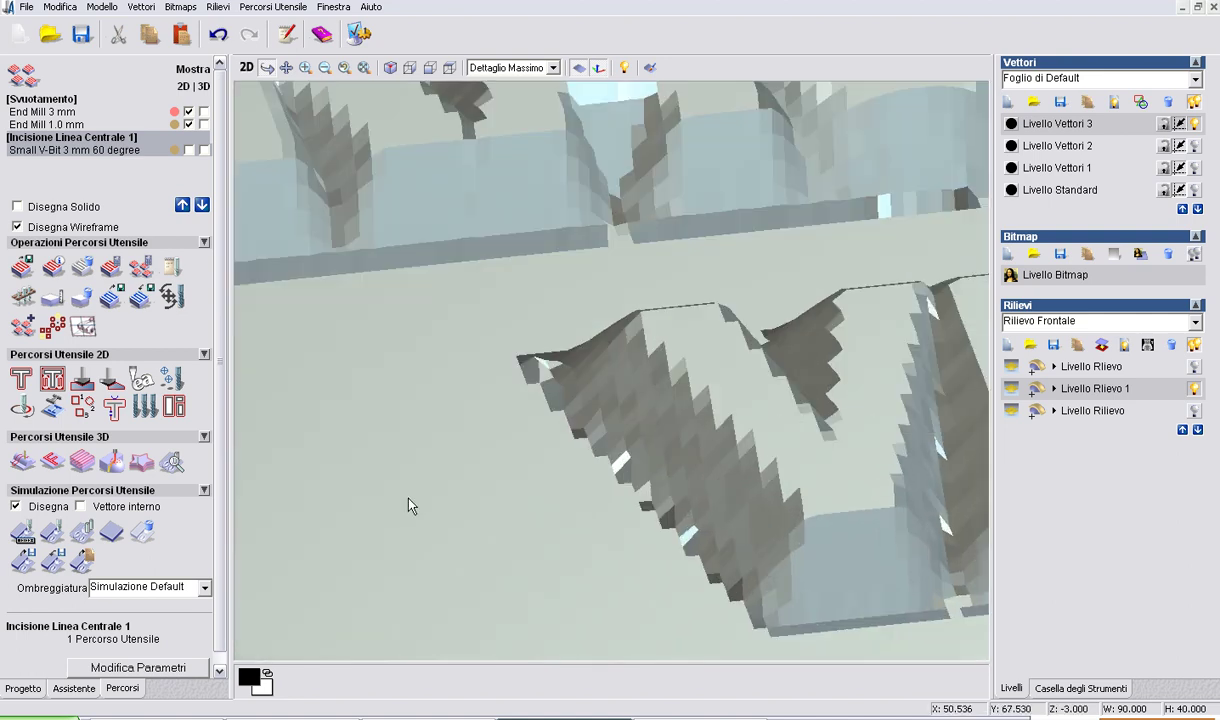
scroll(420, 519, up, 1)
drag(420, 519, 501, 524)
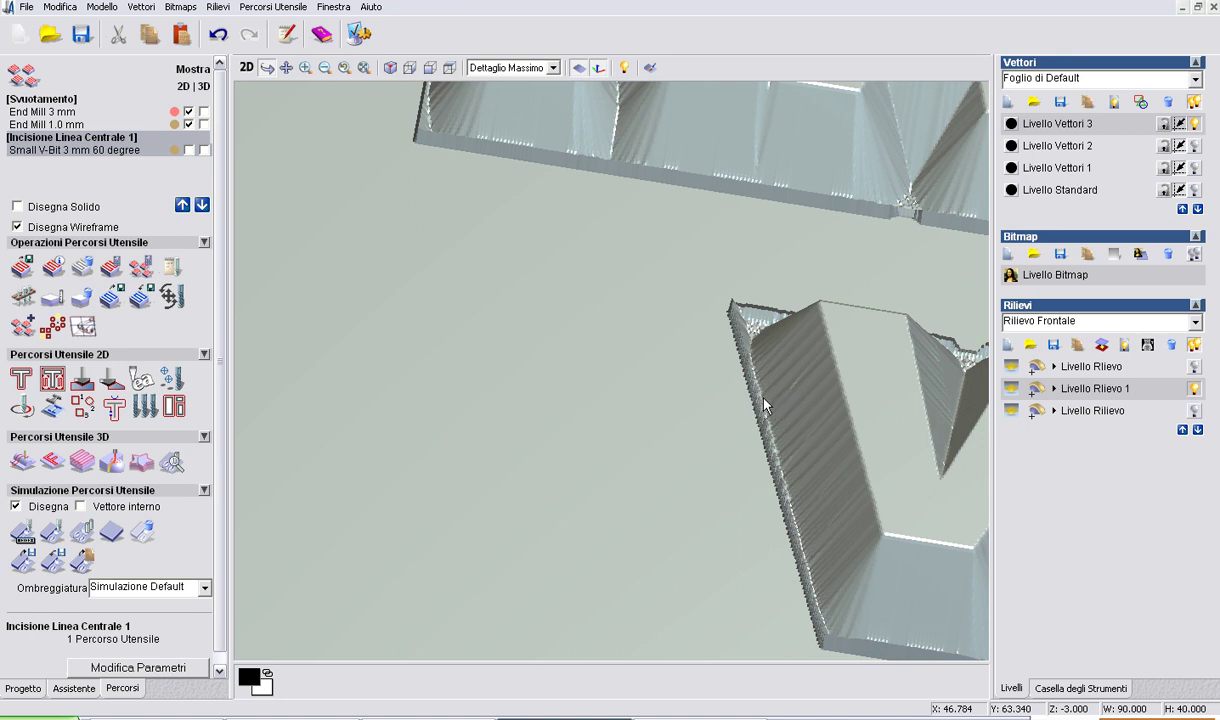
mouse_move(636, 386)
mouse_down()
mouse_move(684, 357)
mouse_move(773, 387)
mouse_up()
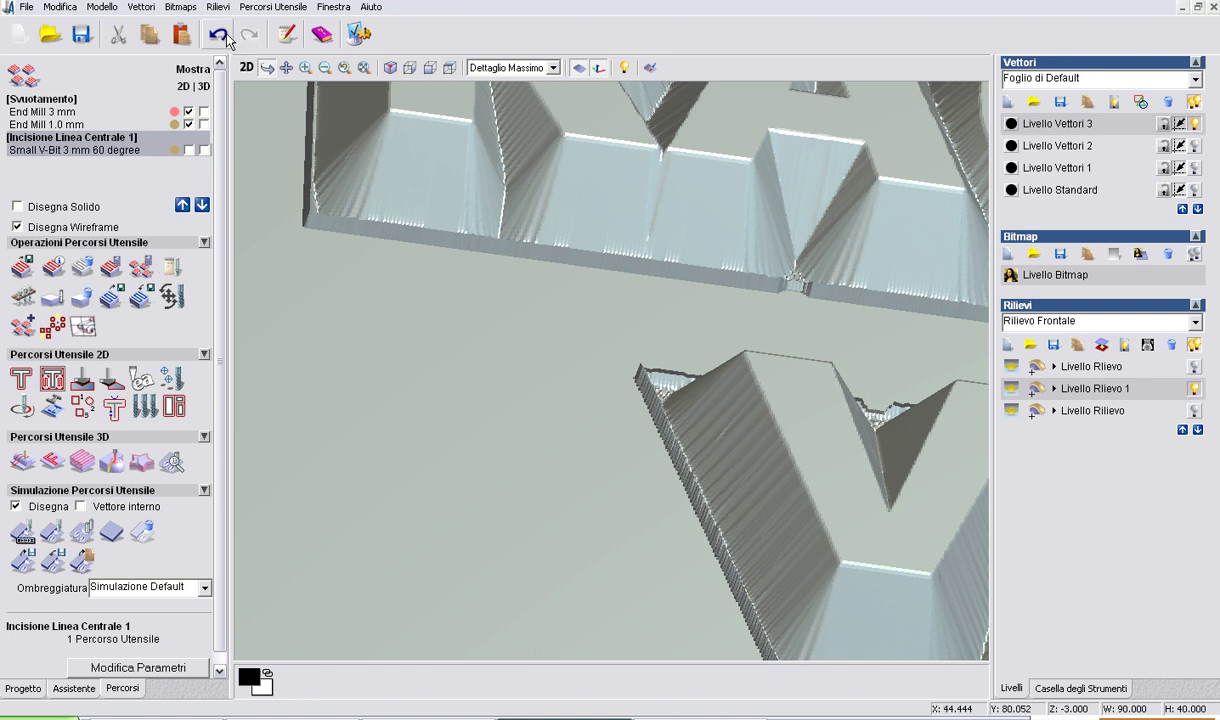
Save the simulation via Salva Simulazione Con Nome as gggg.rlf on the Desktop.
click(276, 8)
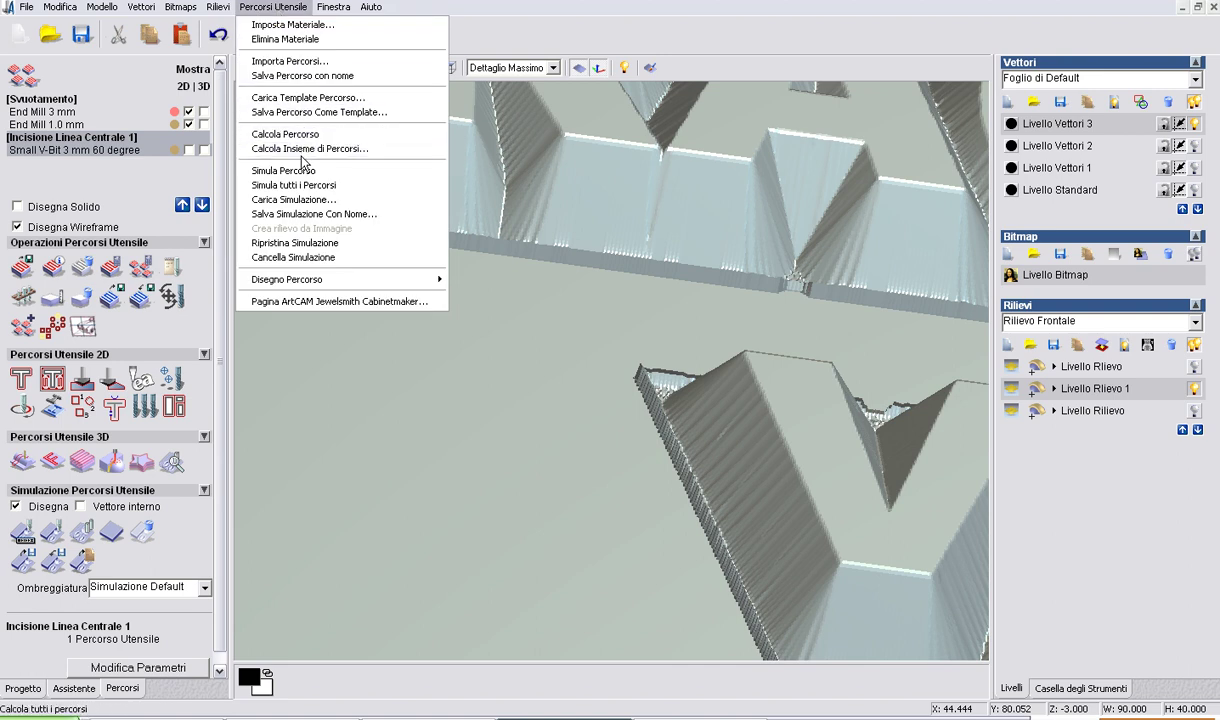
click(313, 213)
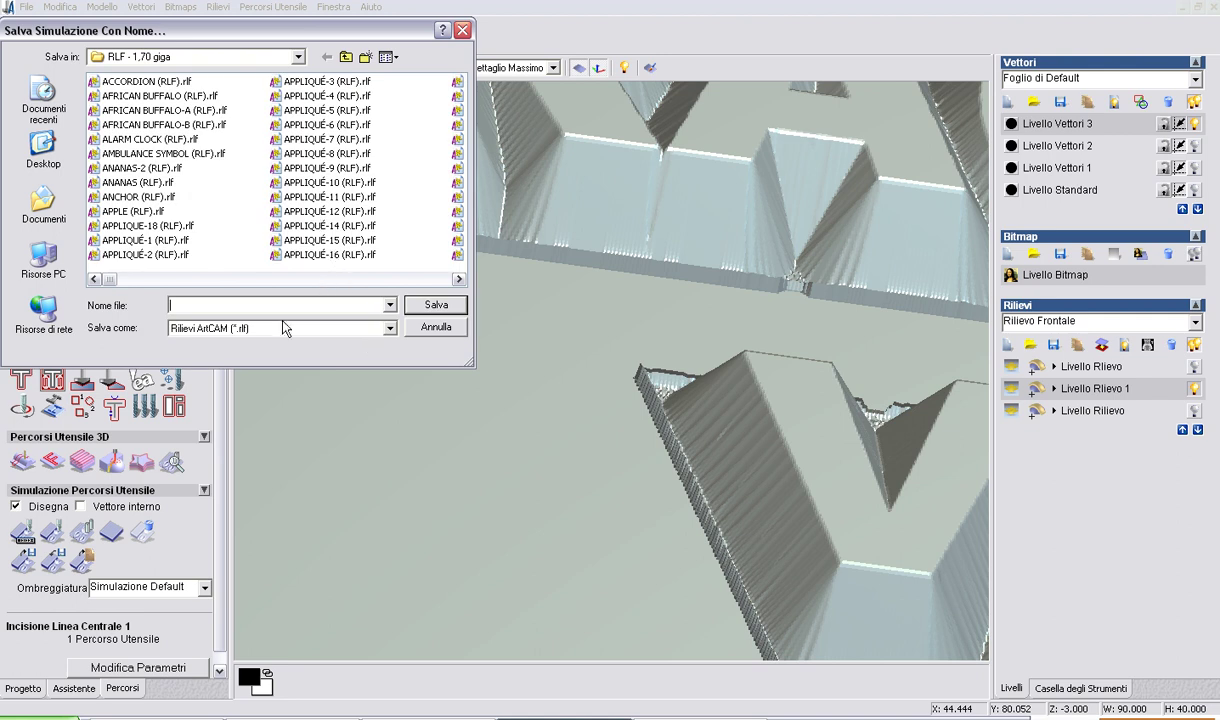
text(gggg)
click(297, 57)
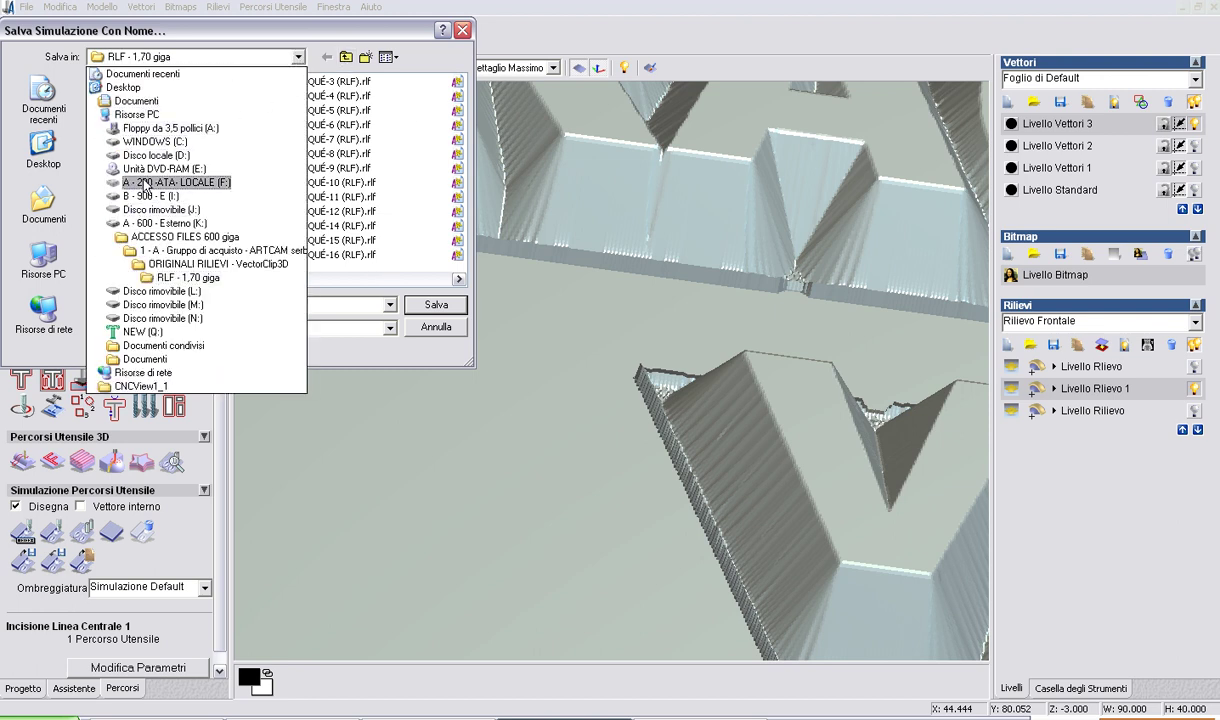
click(123, 87)
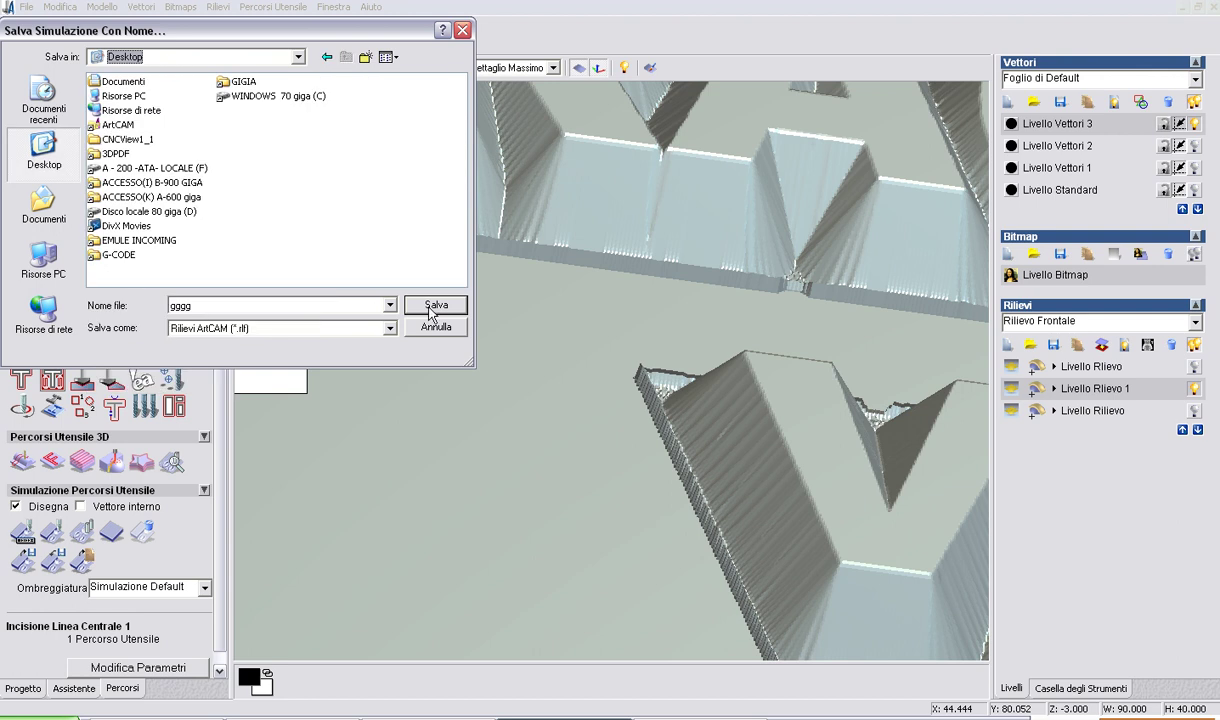
click(432, 308)
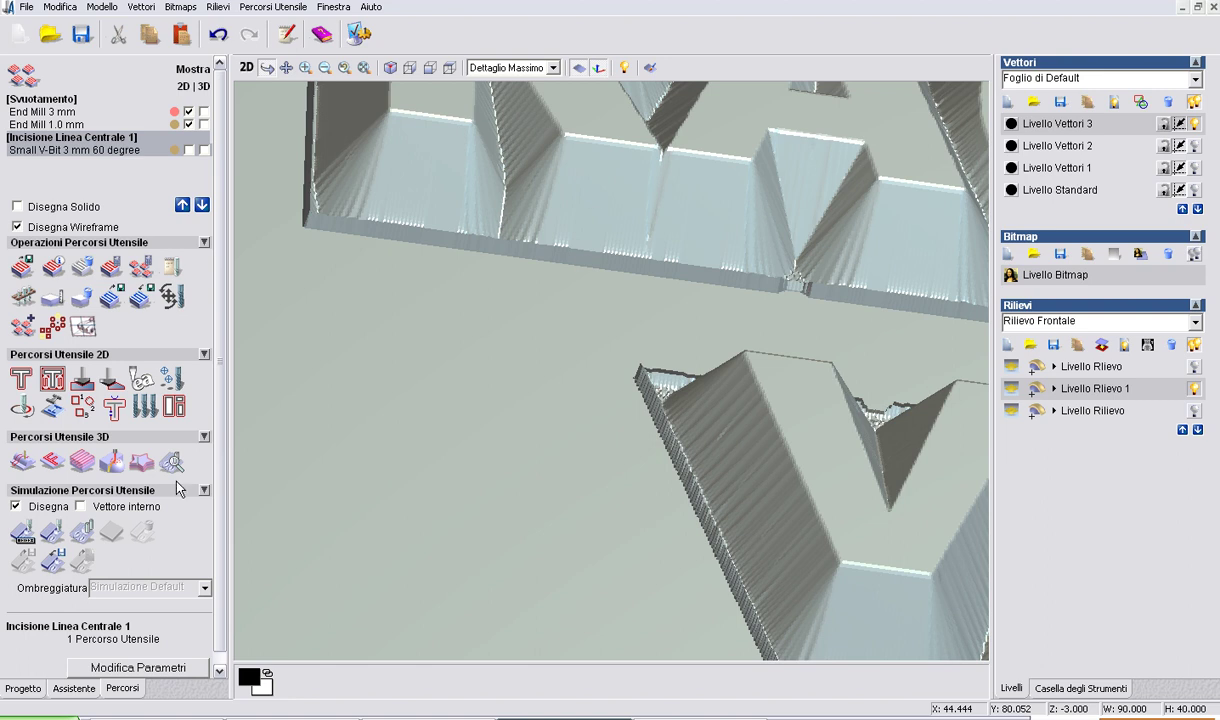
Load gggg.rlf into a new relief layer from the Rilievi panel.
click(73, 688)
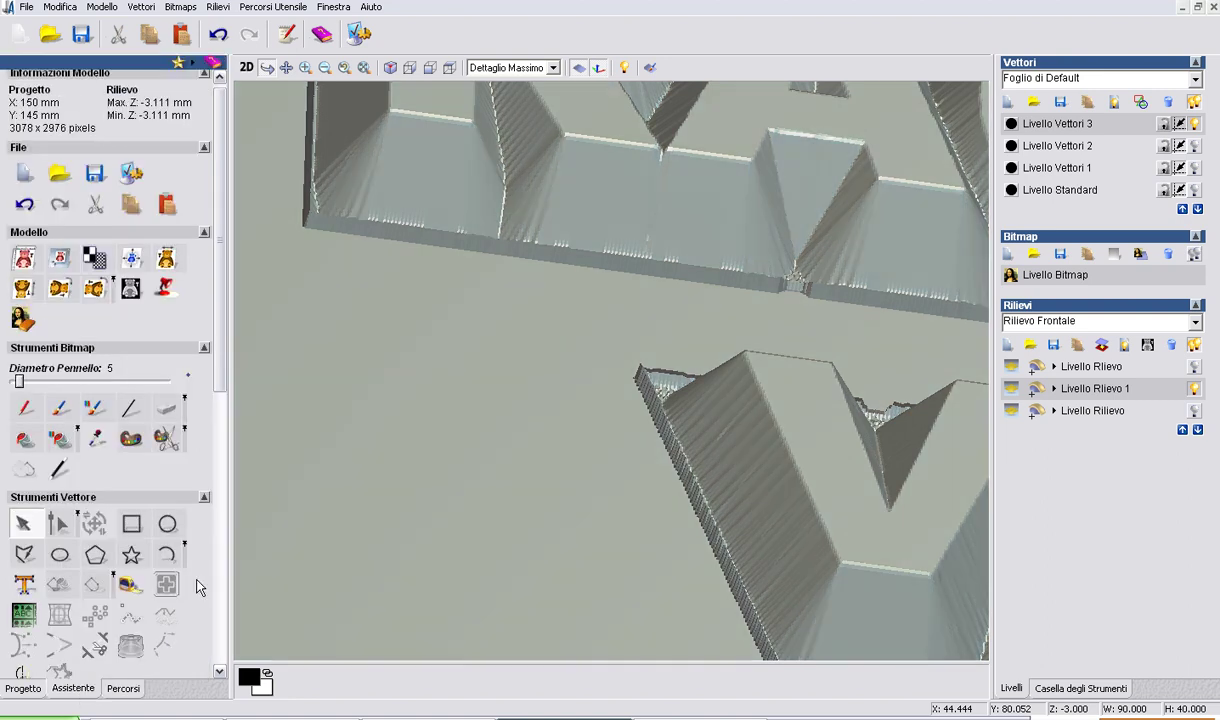
drag(220, 300, 222, 490)
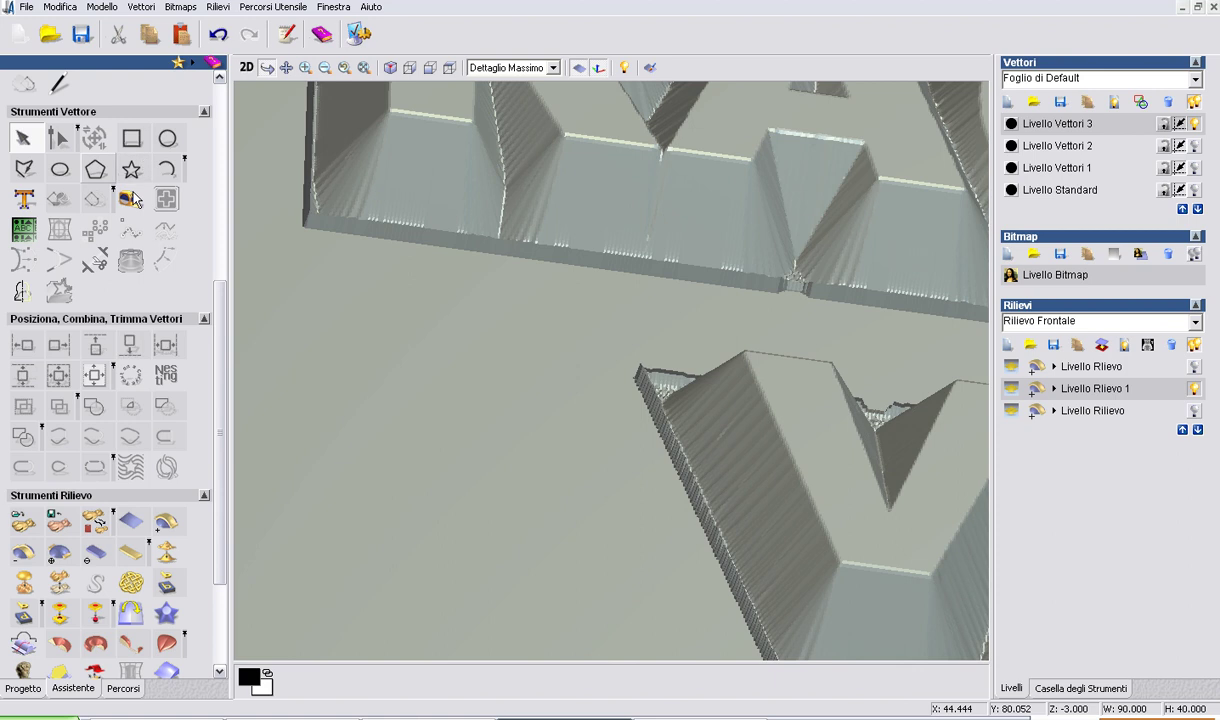
key(F2)
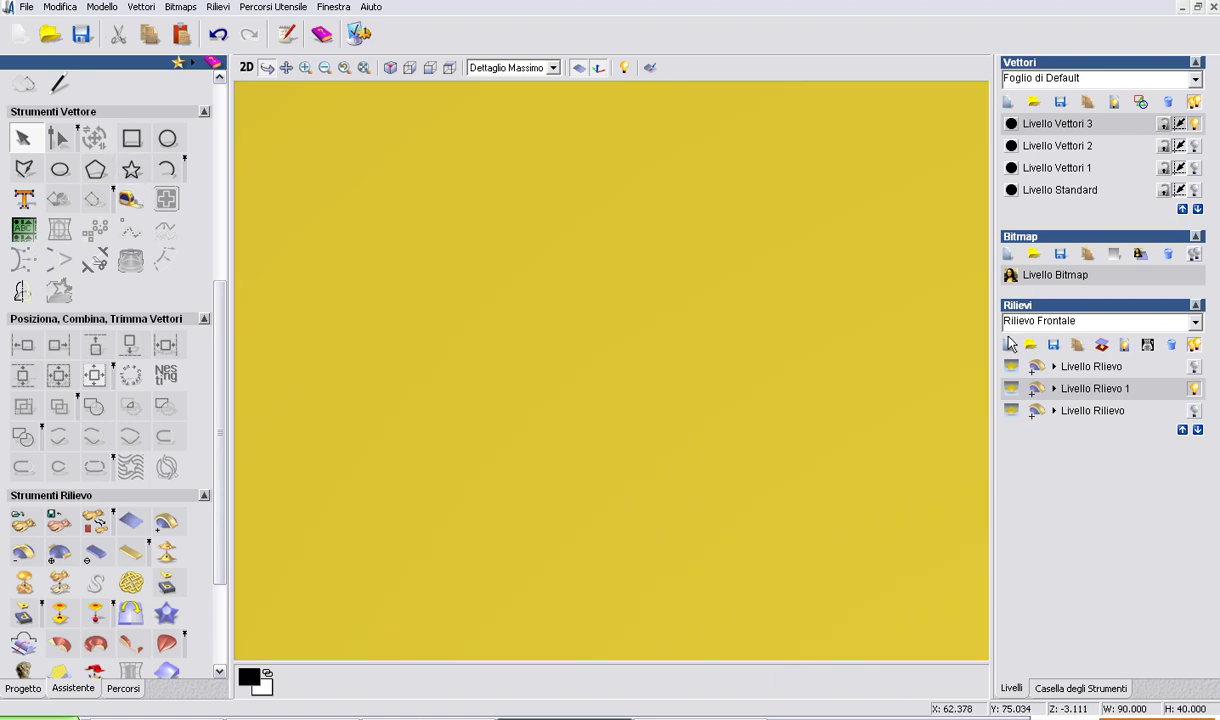
click(1031, 345)
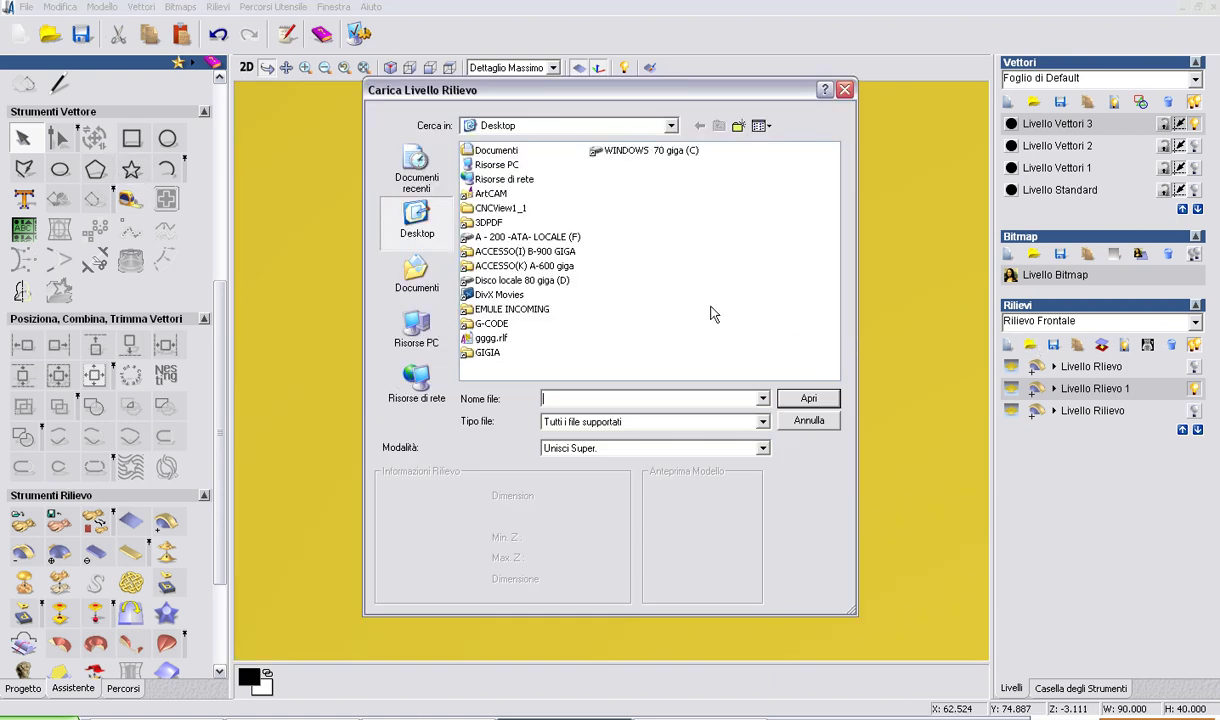
double_click(491, 339)
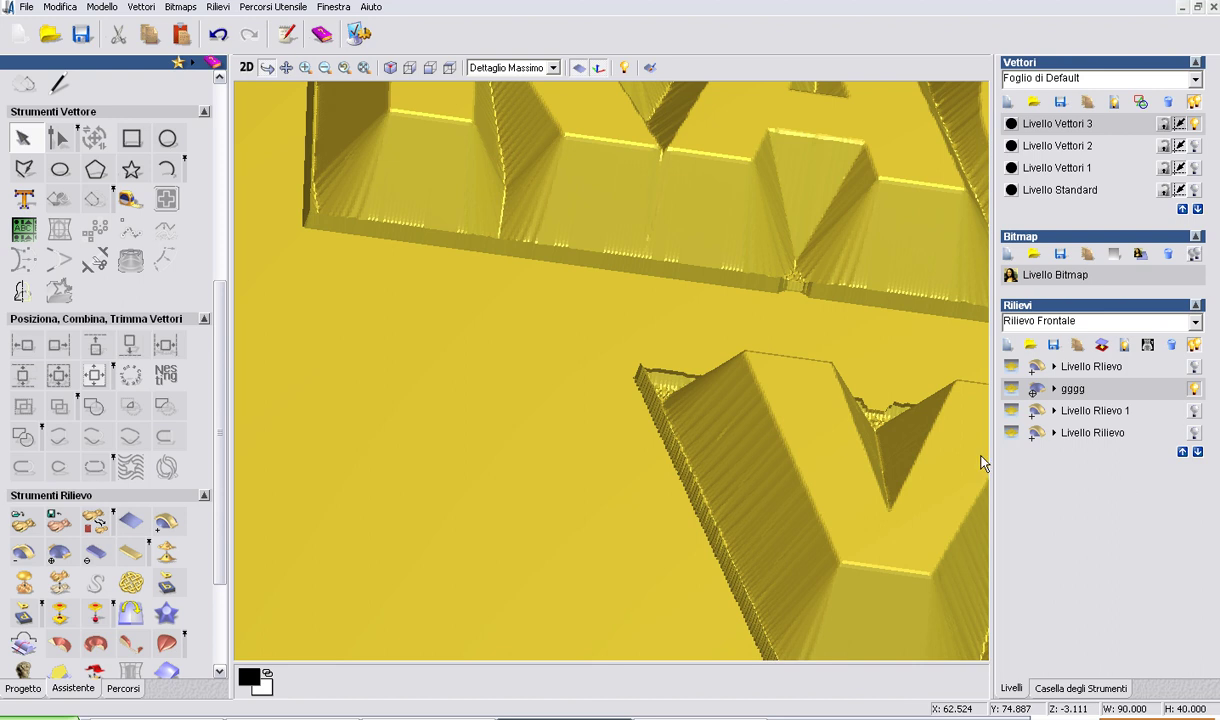
Zoom and pan the relief to the V and E, and change the 3D viewing angle.
scroll(535, 368, up, 5)
mouse_move(800, 259)
middle_down()
mouse_move(899, 237)
mouse_move(572, 253)
middle_up()
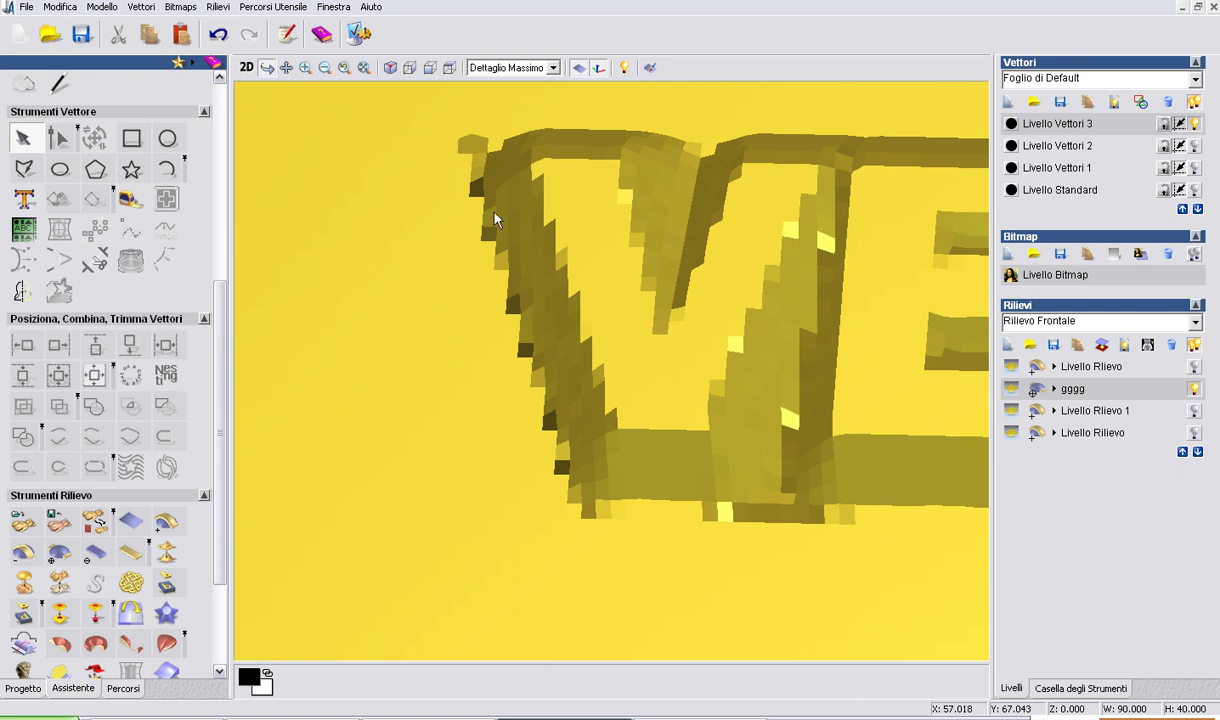
click(450, 72)
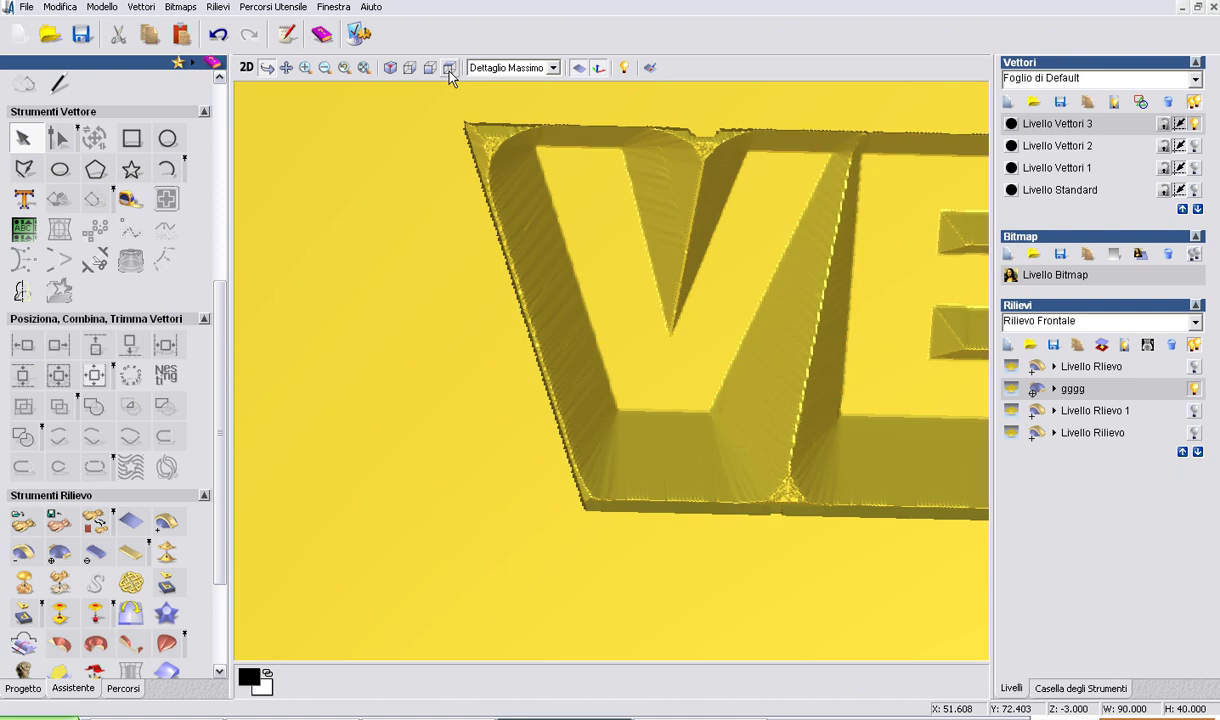
View the relief from above, zoom toward the start of the words, then return to 2D.
key(0)
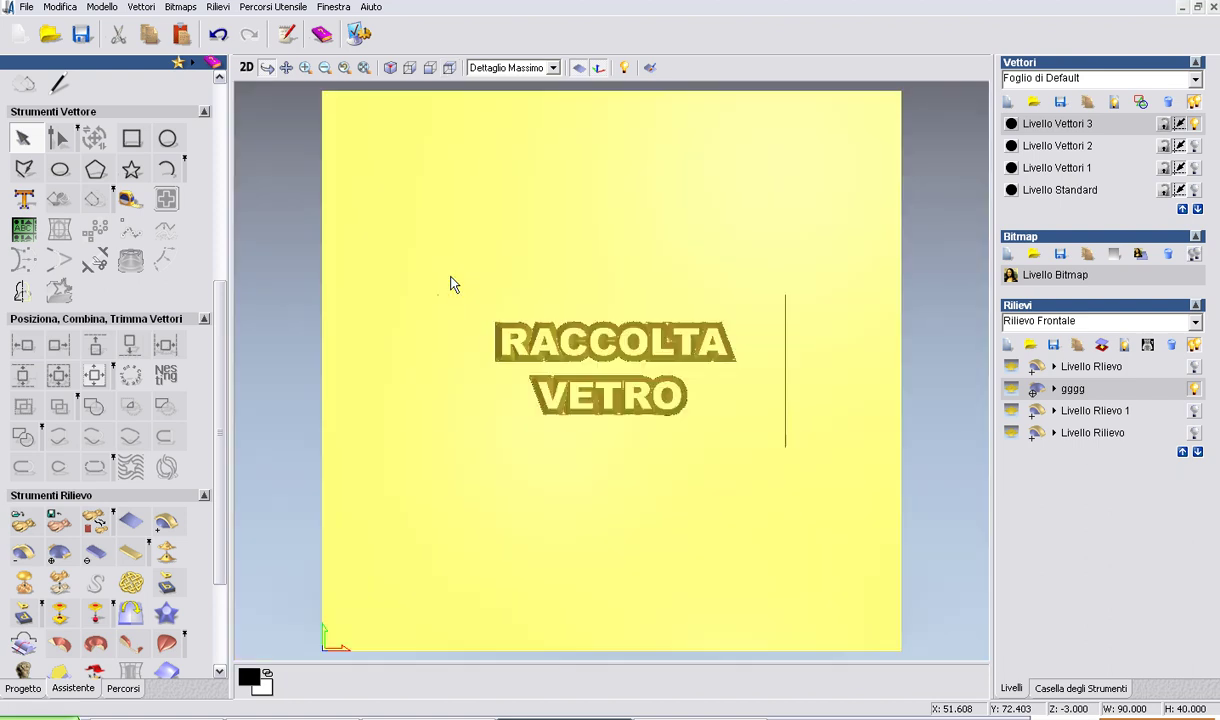
scroll(450, 285, up, 1)
scroll(450, 285, up, 1)
scroll(450, 285, up, 1)
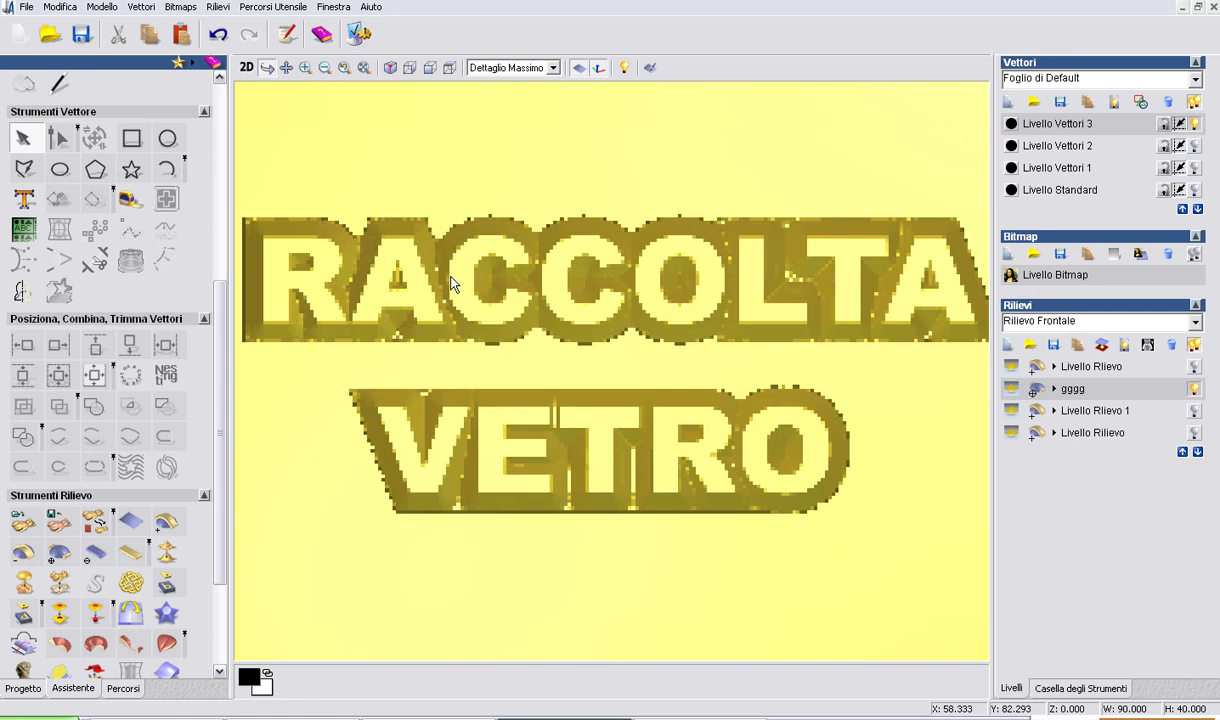
scroll(450, 285, up, 2)
middle_drag(506, 383, 809, 346)
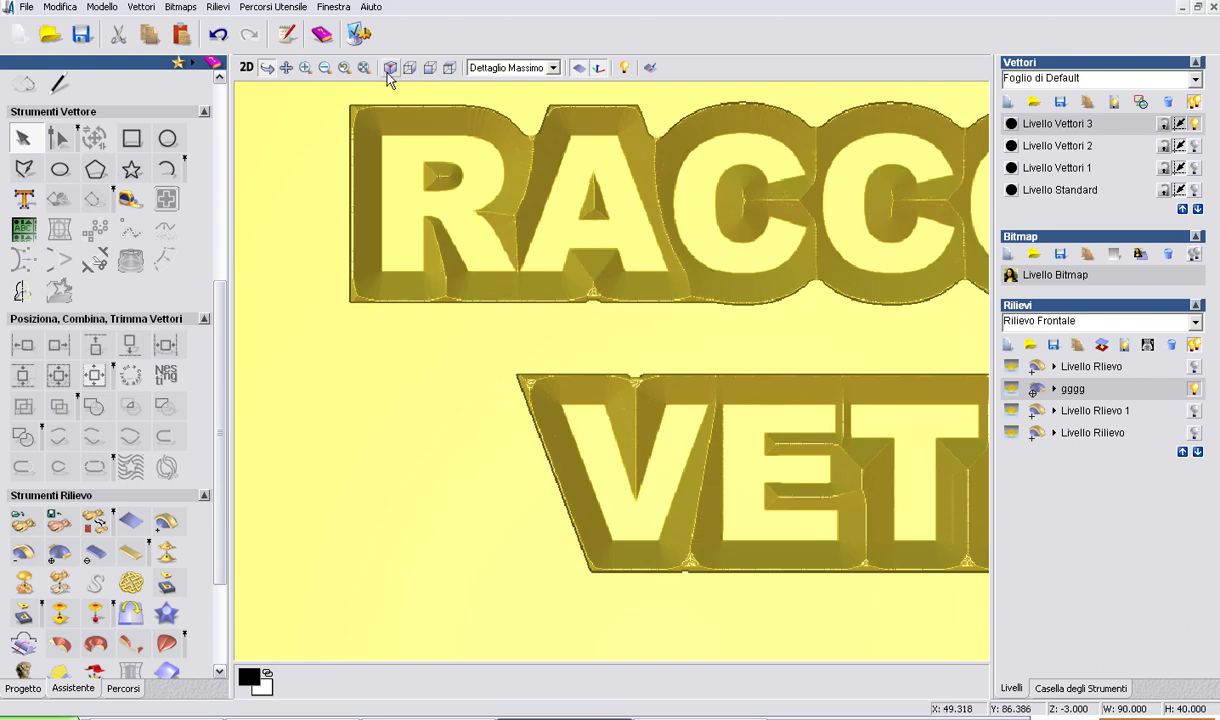
click(248, 68)
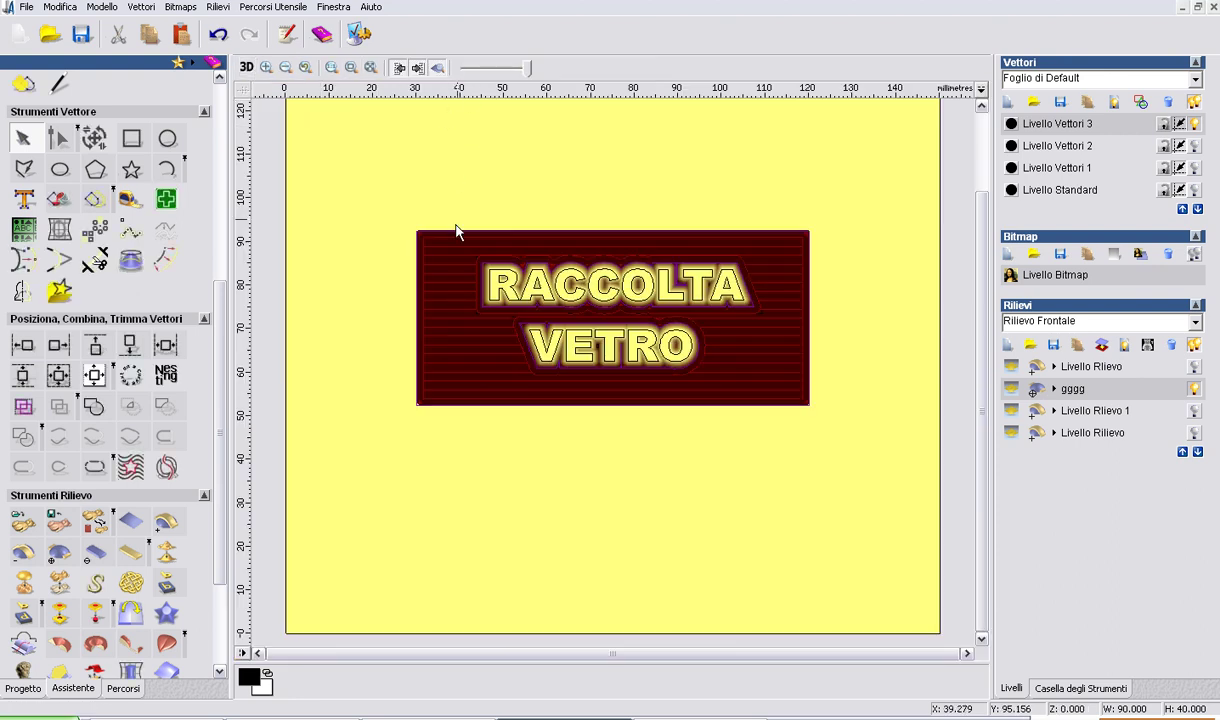
Create a greyscale bitmap from the gggg relief and hide the End Mill 3 mm and 1.0 mm previews.
click(1148, 345)
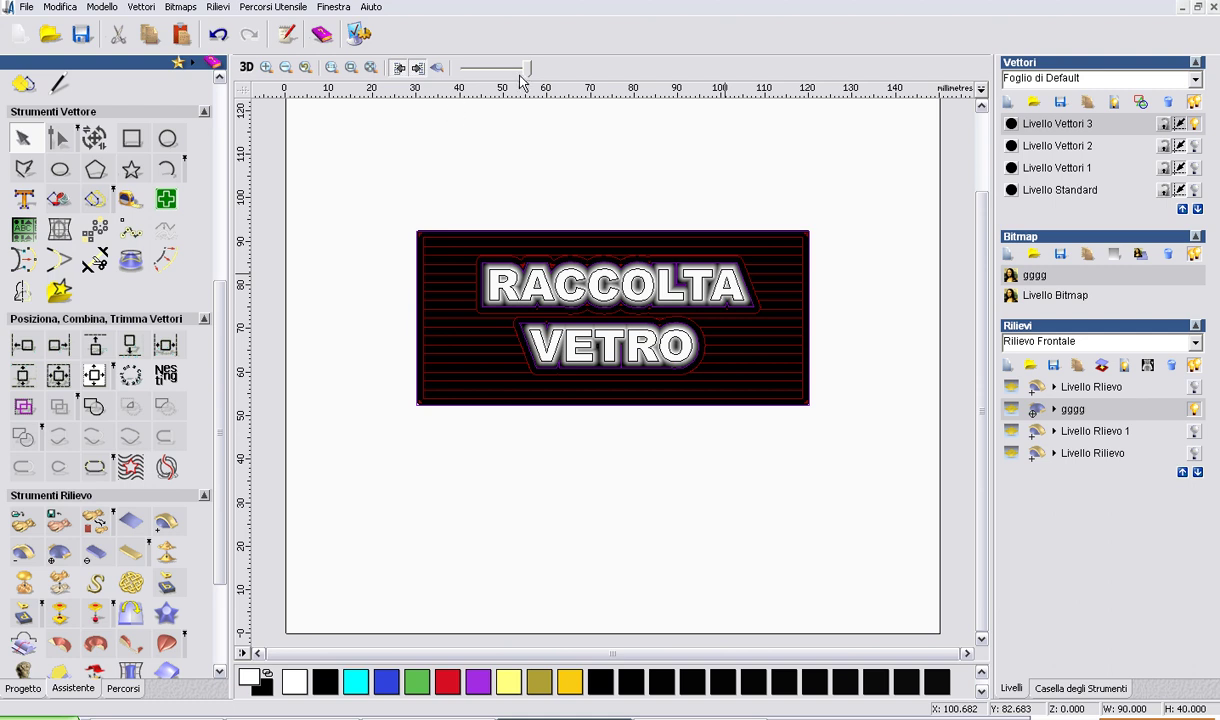
drag(531, 68, 463, 68)
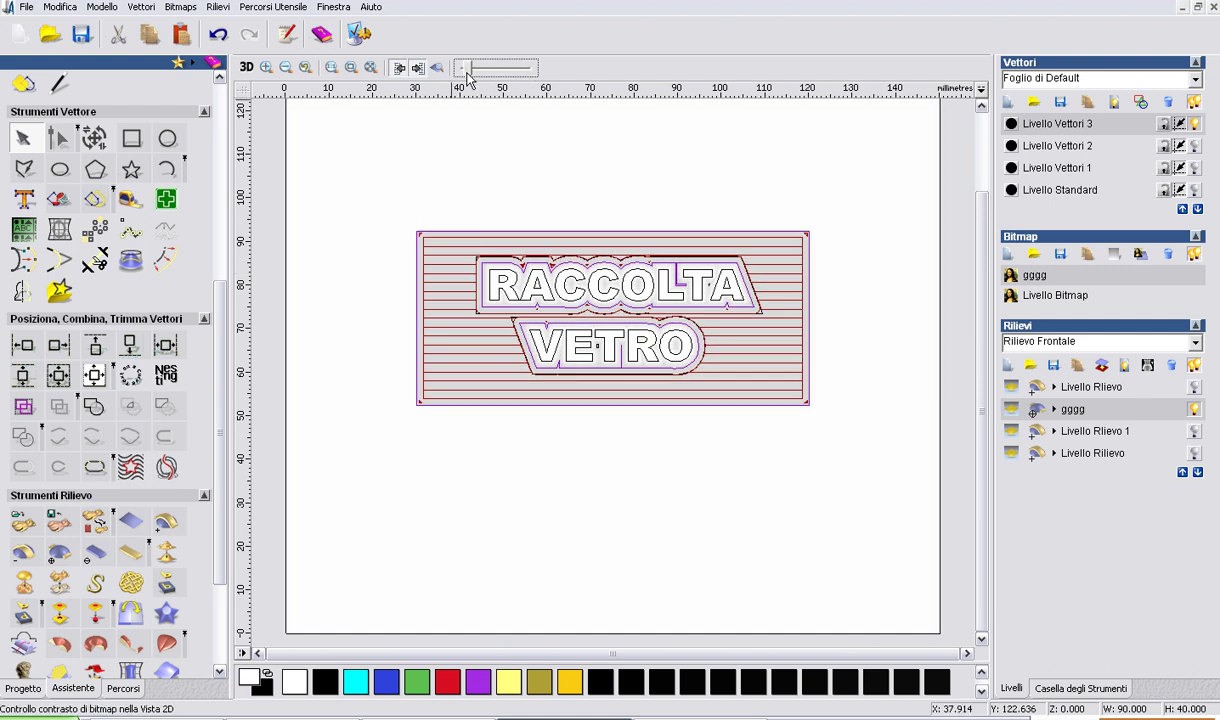
click(123, 688)
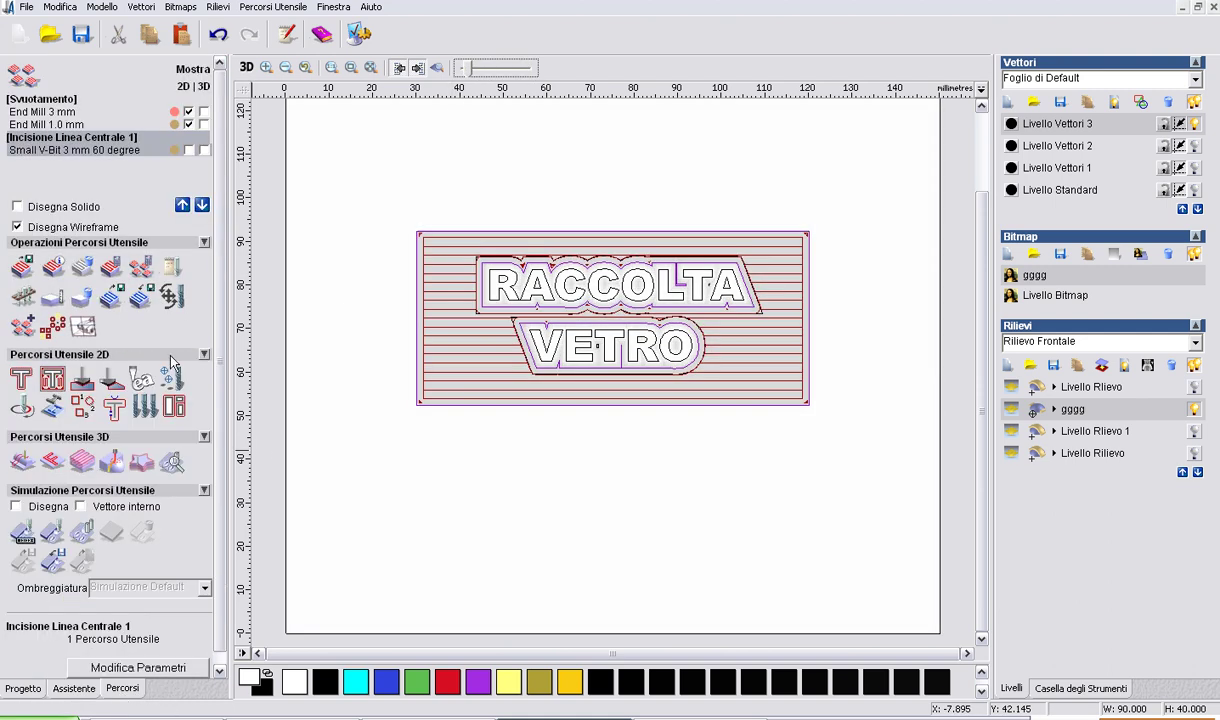
click(189, 124)
click(188, 112)
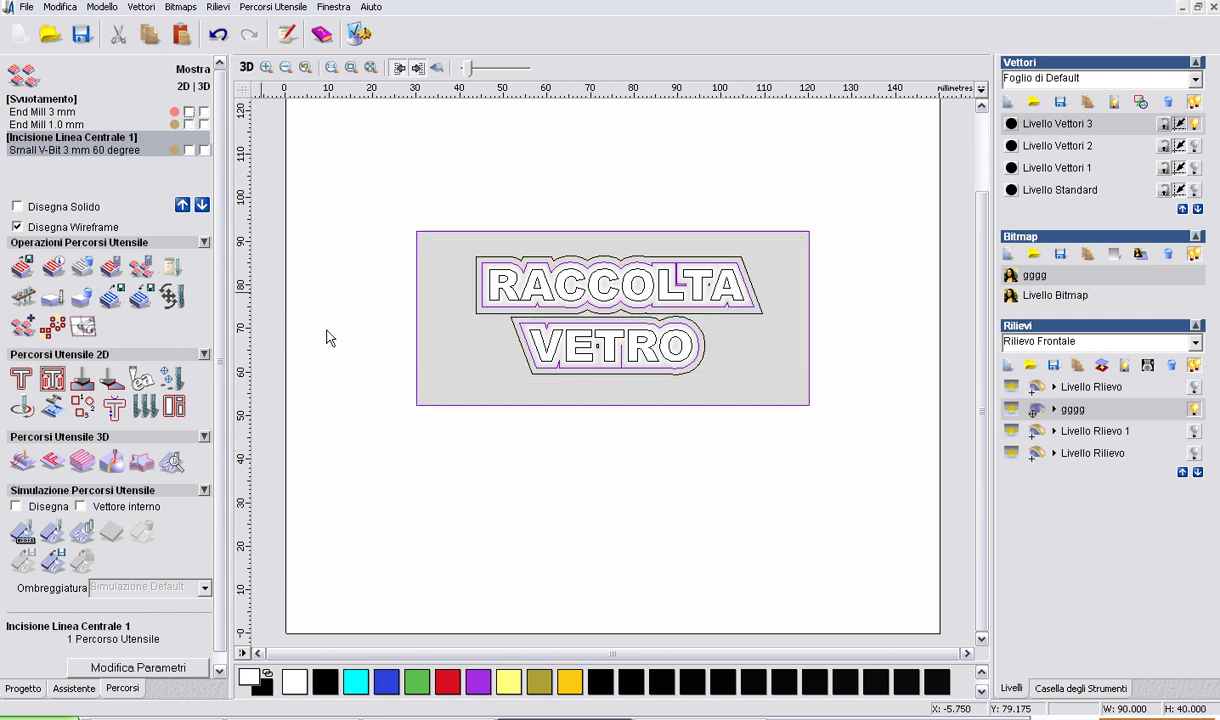
scroll(330, 338, up, 5)
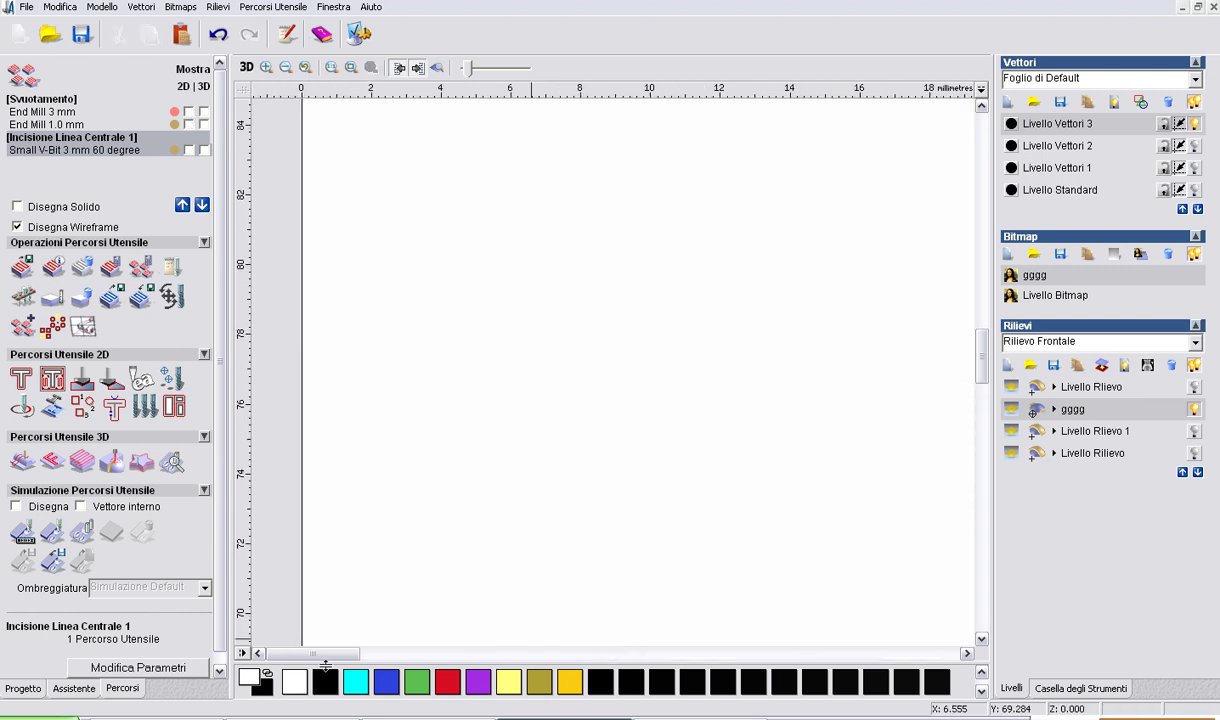
drag(318, 654, 510, 656)
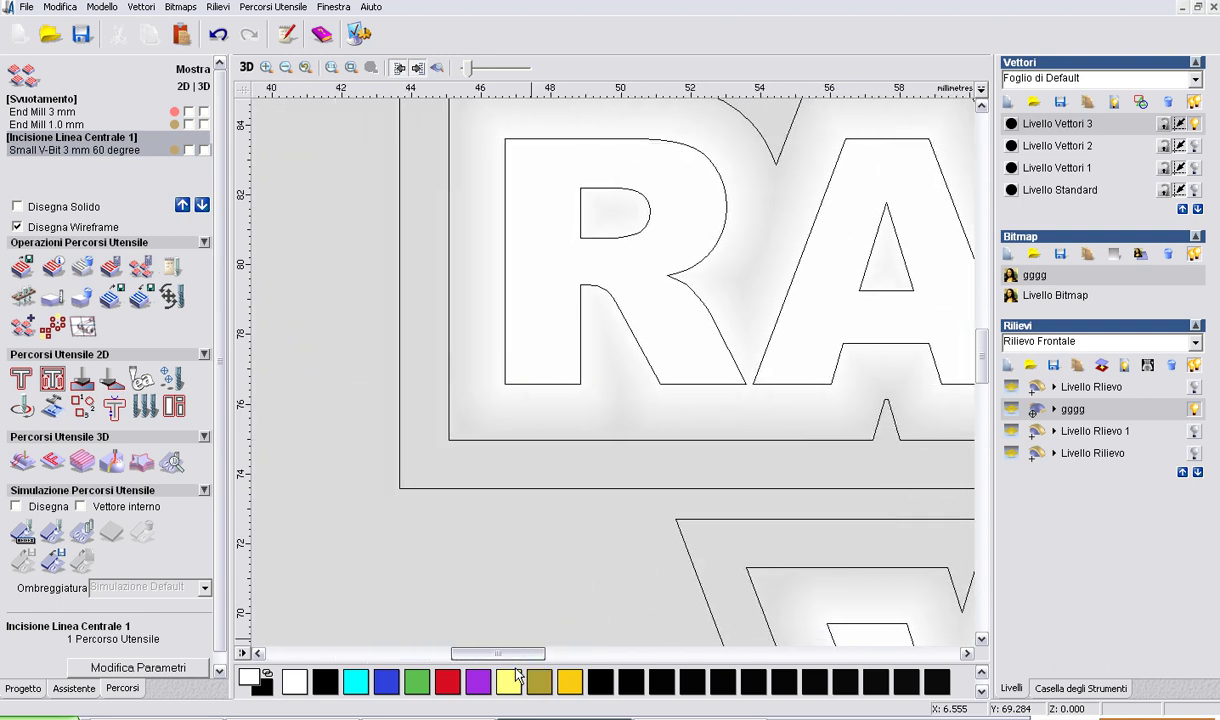
drag(981, 350, 988, 403)
Show the relief shading in colour and briefly check the V letter outline.
click(417, 68)
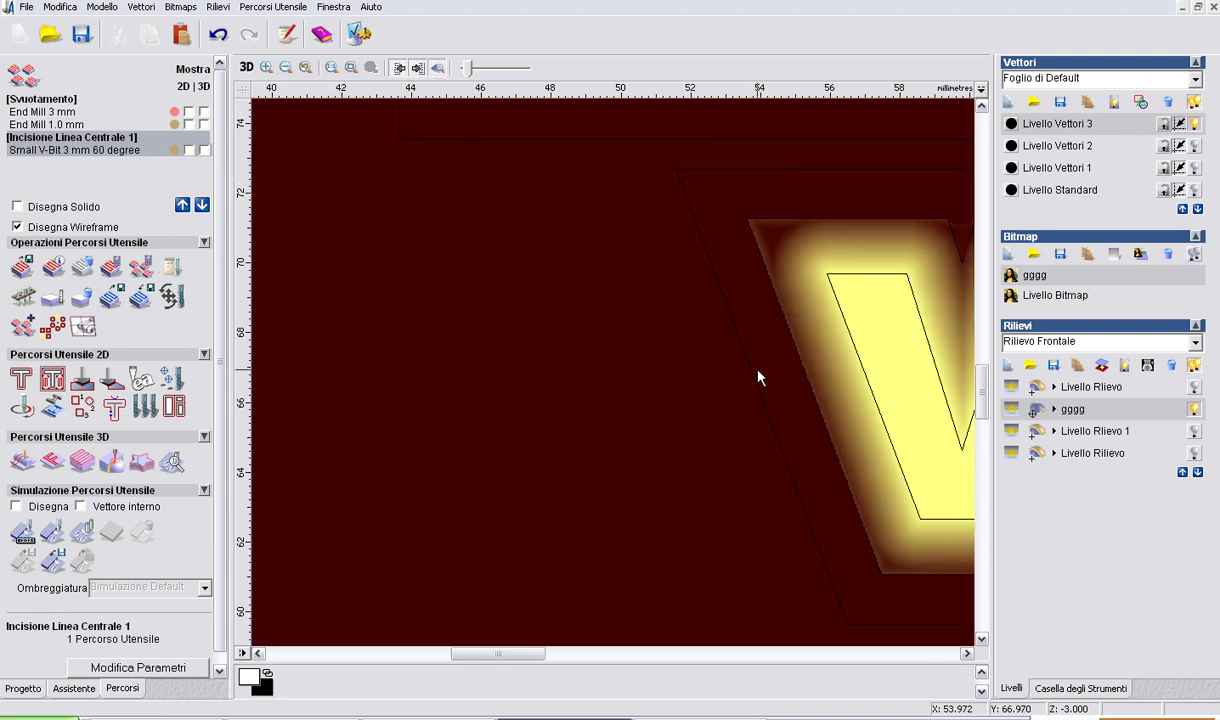
click(813, 401)
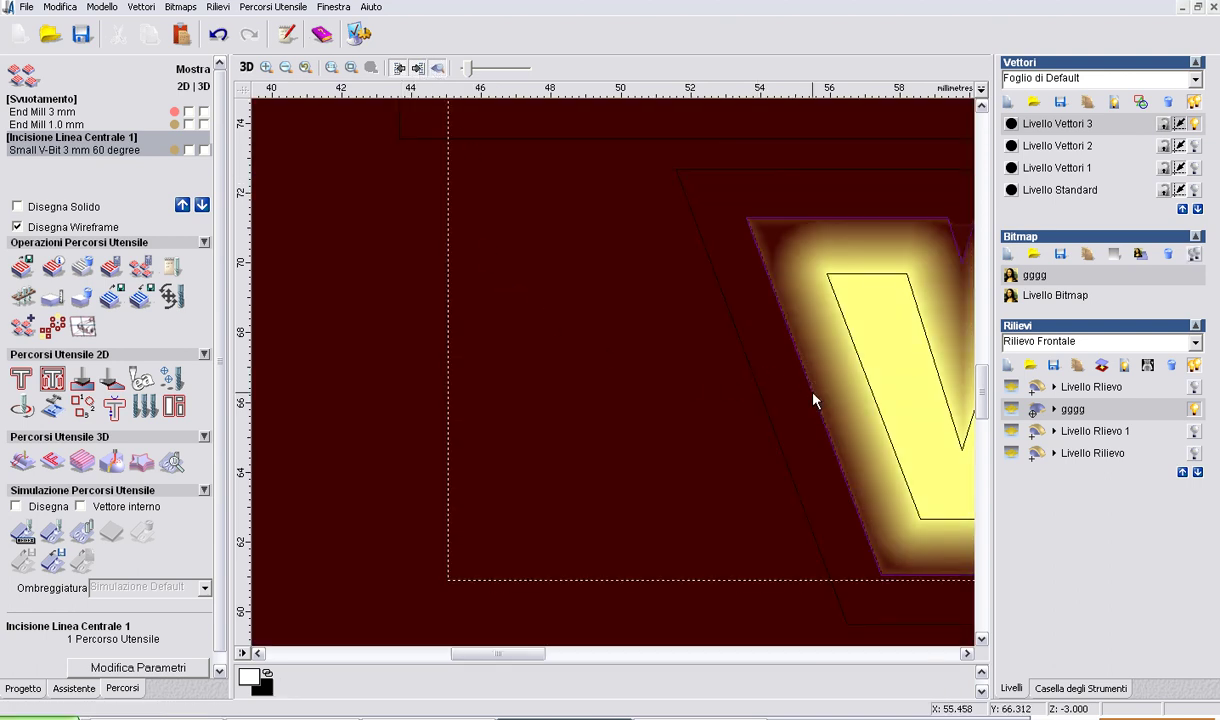
click(675, 434)
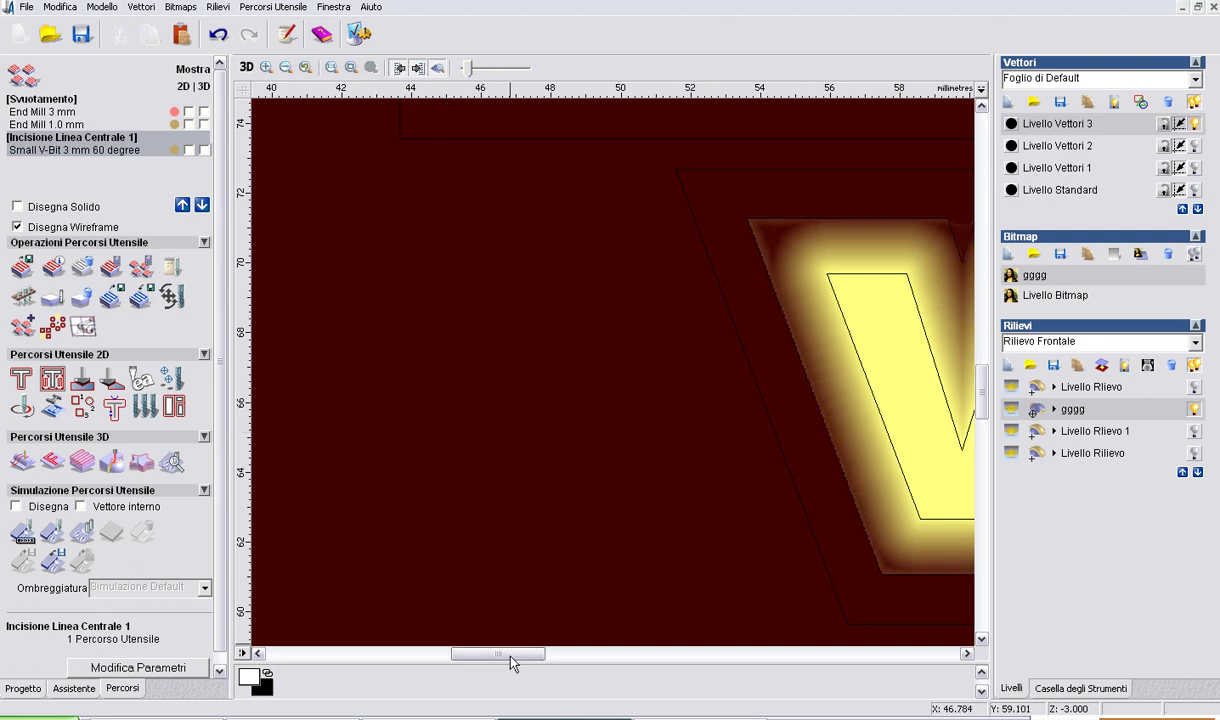
drag(506, 654, 566, 654)
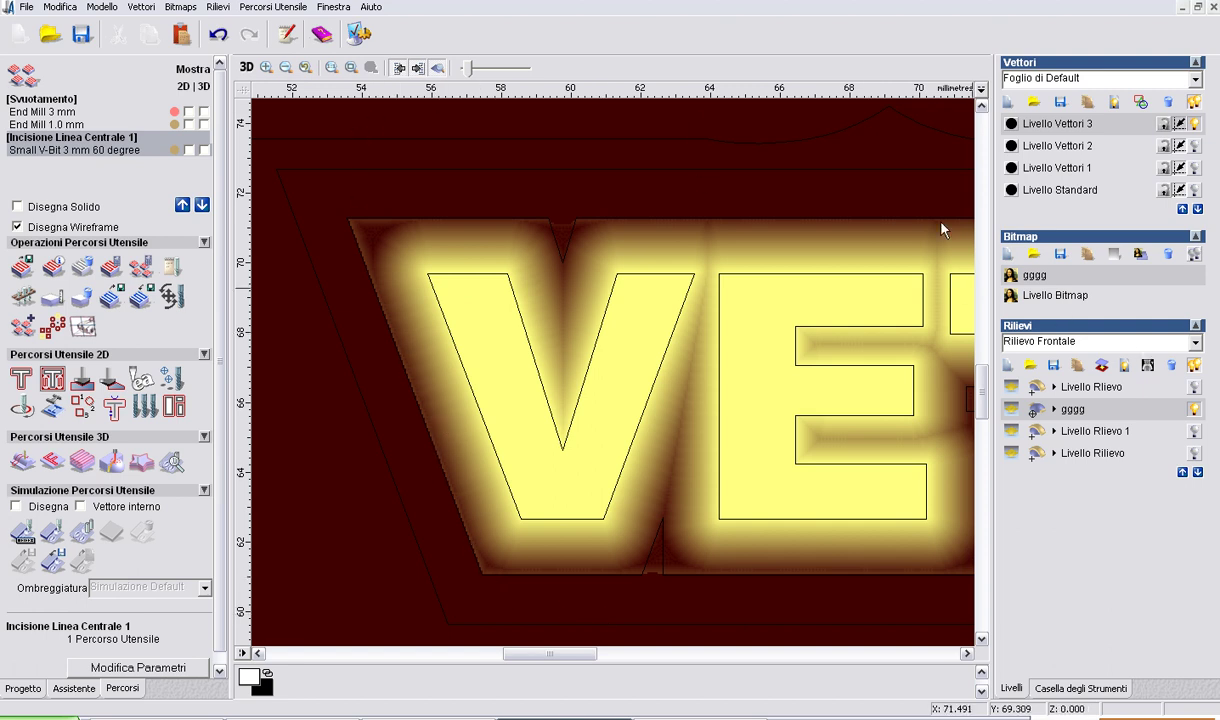
Return to greyscale display, raise the bitmap contrast, and zoom on the V's upper-left slope.
click(418, 67)
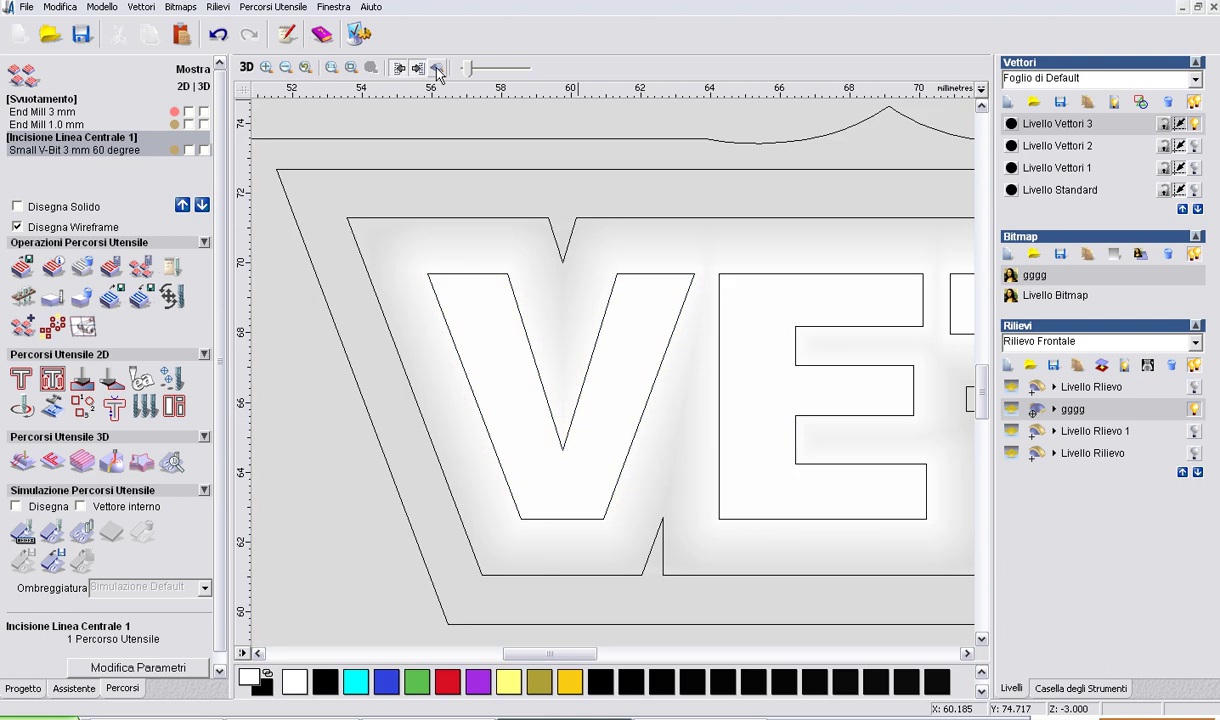
mouse_move(468, 67)
mouse_down()
mouse_move(533, 67)
mouse_move(512, 70)
mouse_up()
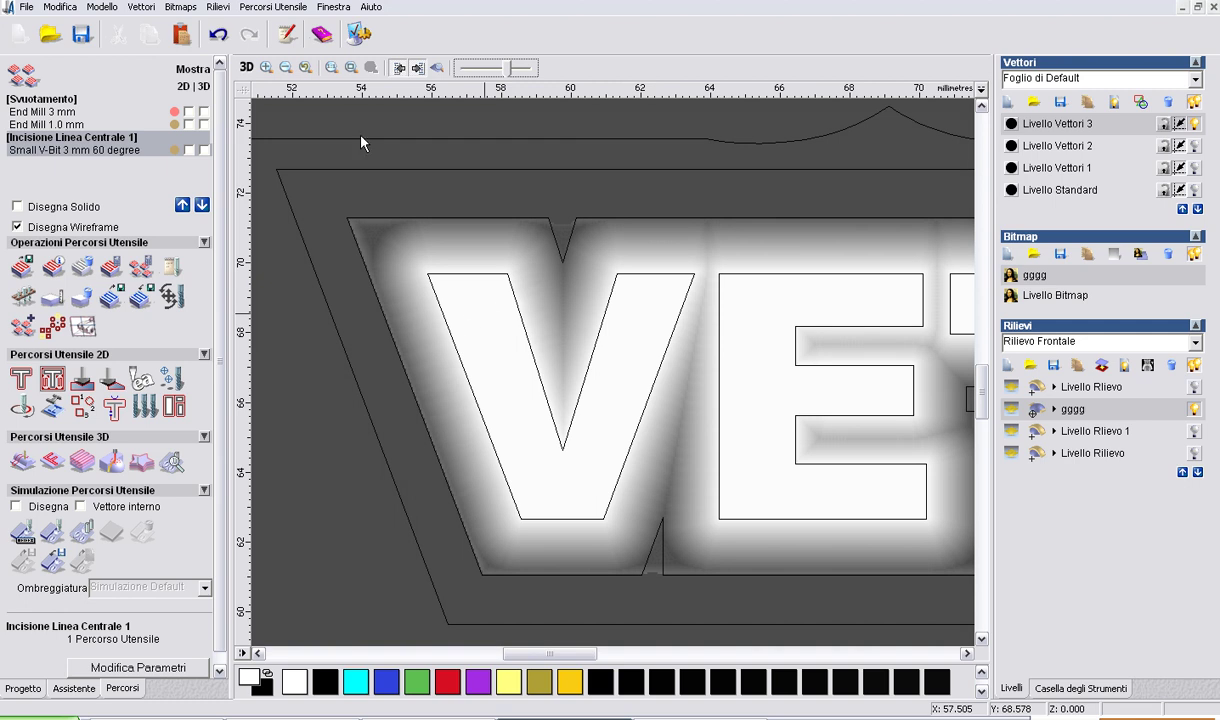
click(266, 67)
drag(340, 272, 485, 418)
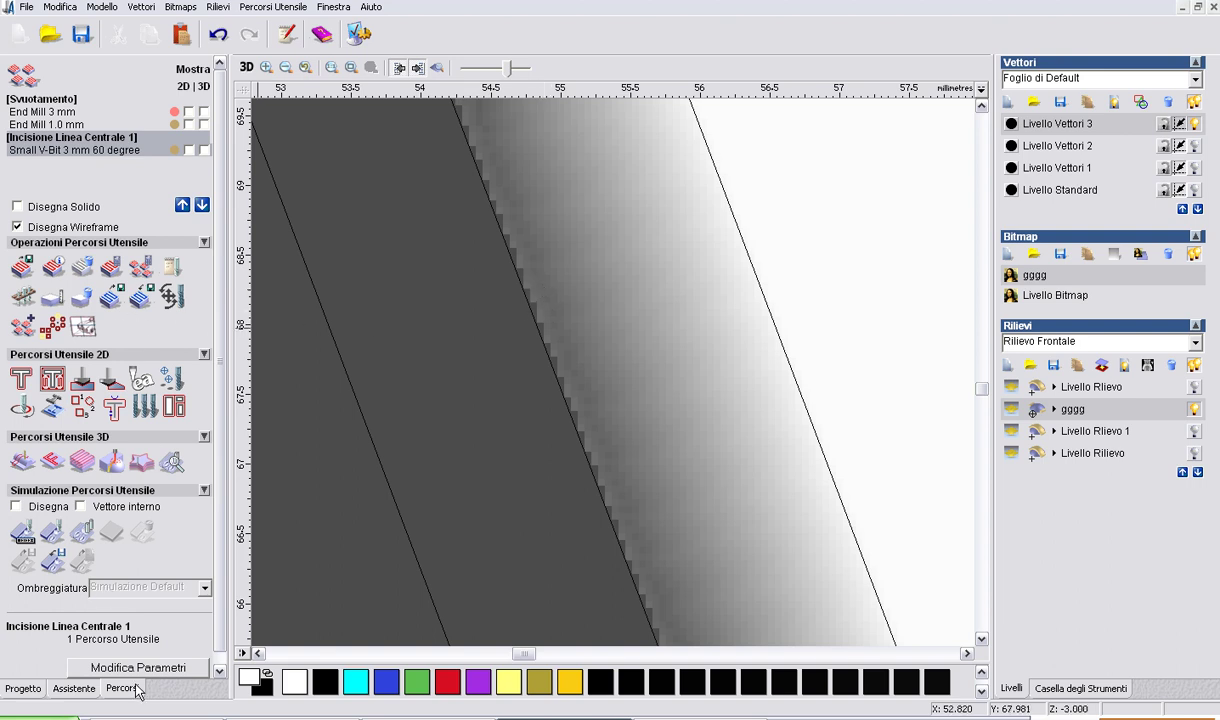
Measure the slope of the relief edge with the measuring tool.
click(76, 688)
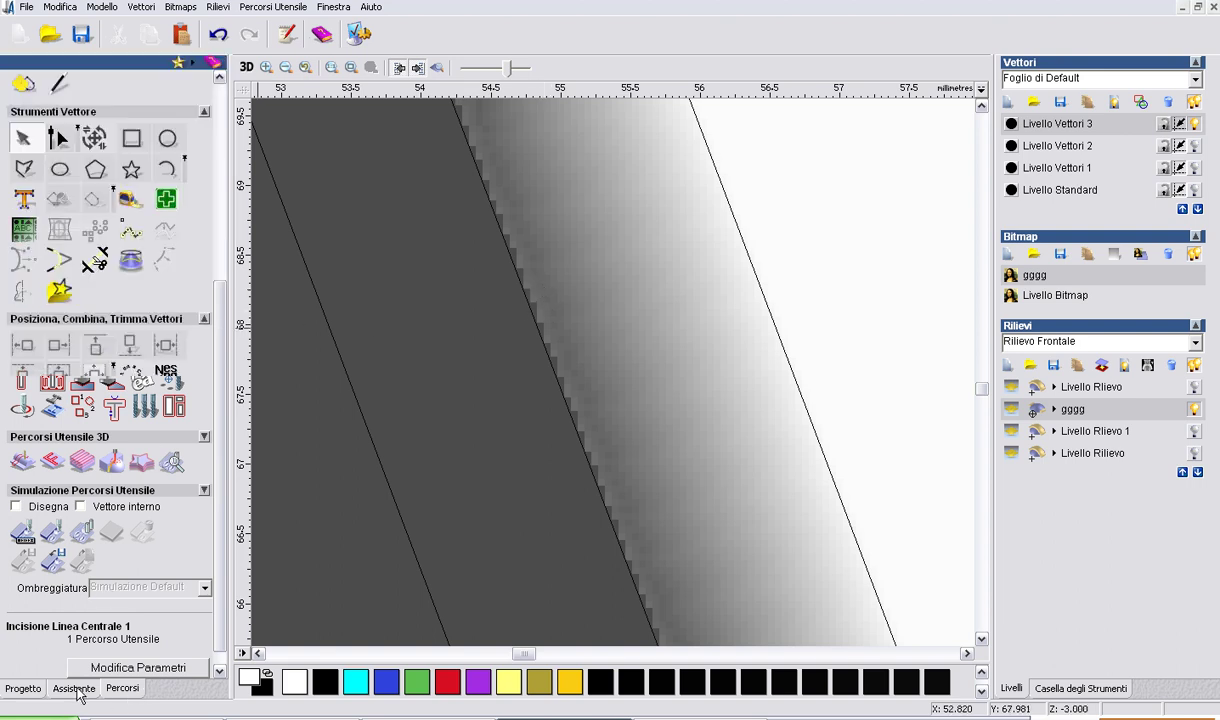
click(129, 202)
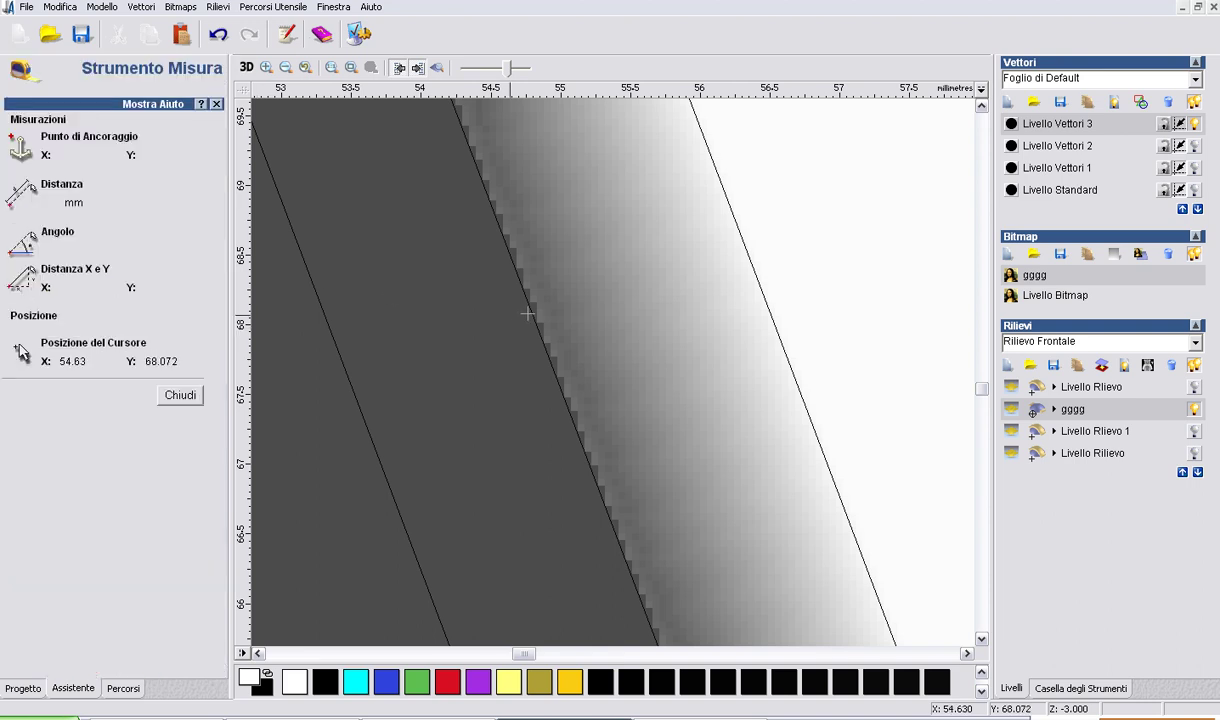
click(531, 314)
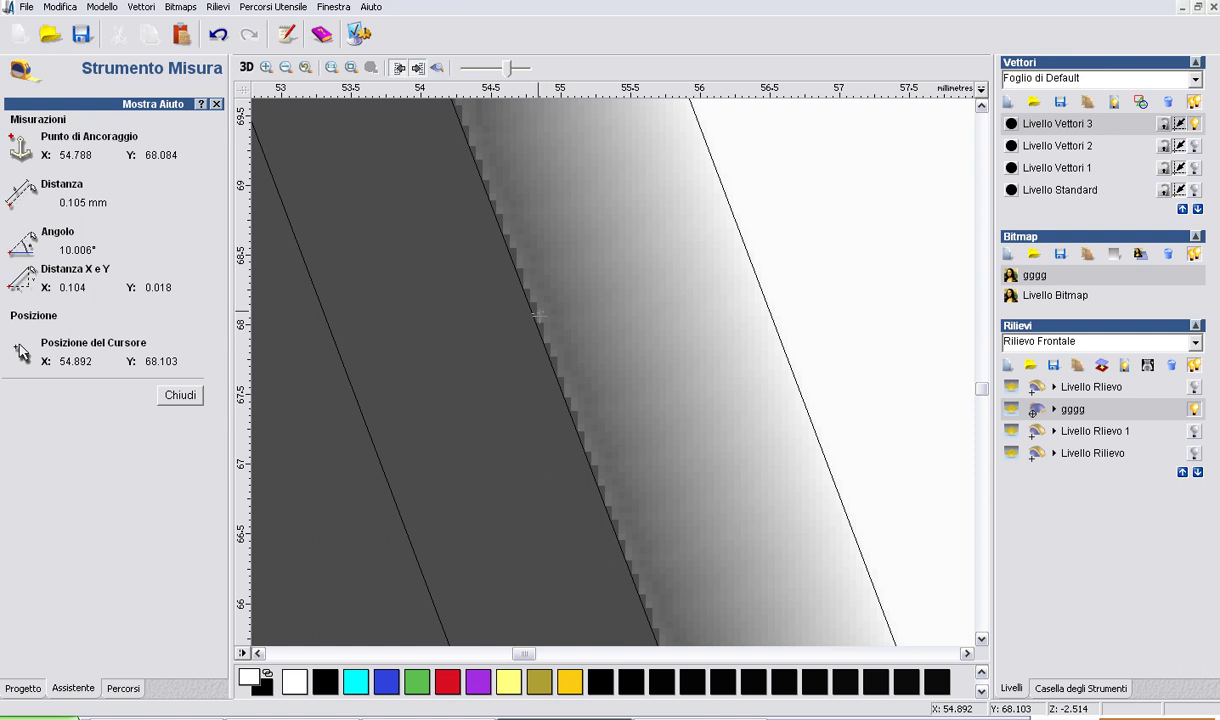
click(176, 394)
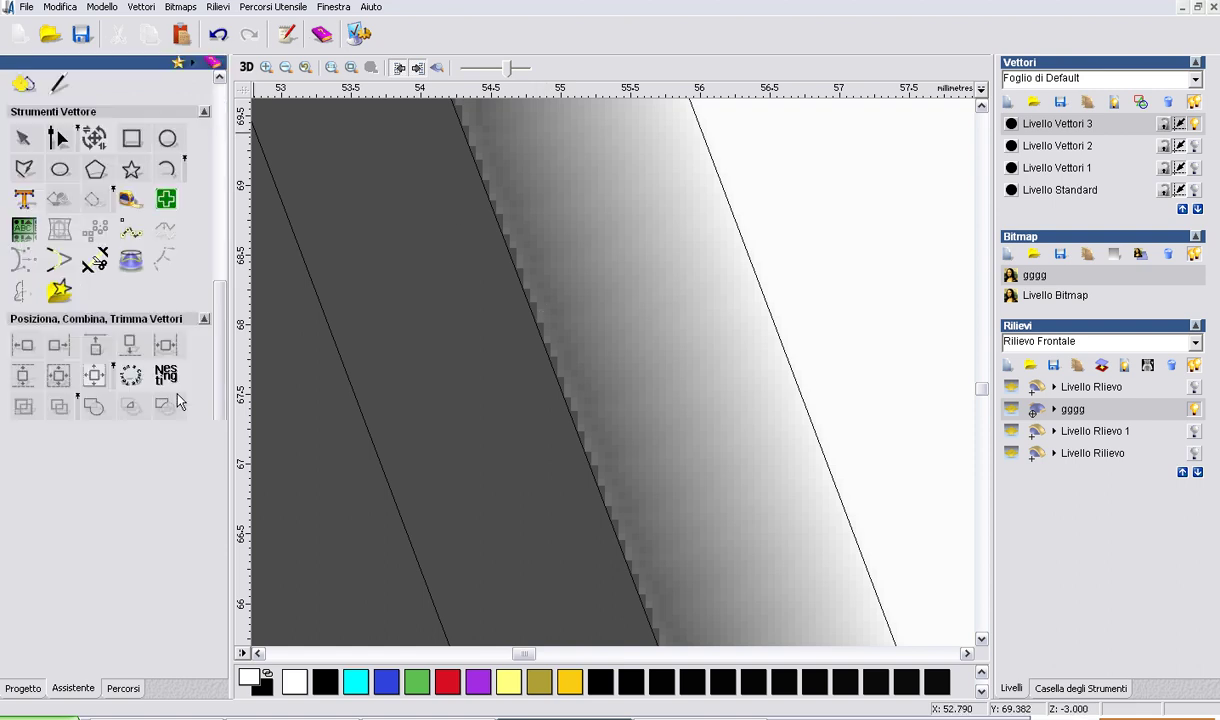
Preview the relief in 3D, return to 2D, and hide the bitmap layer.
click(247, 69)
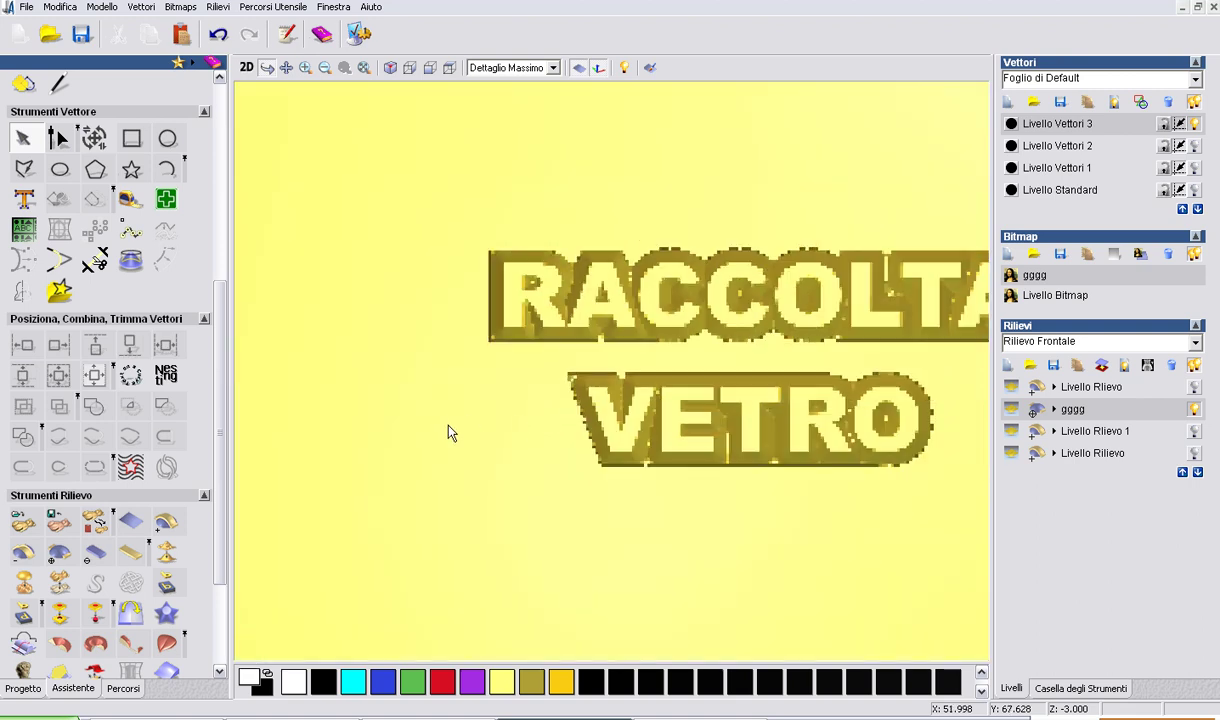
scroll(448, 432, down, 2)
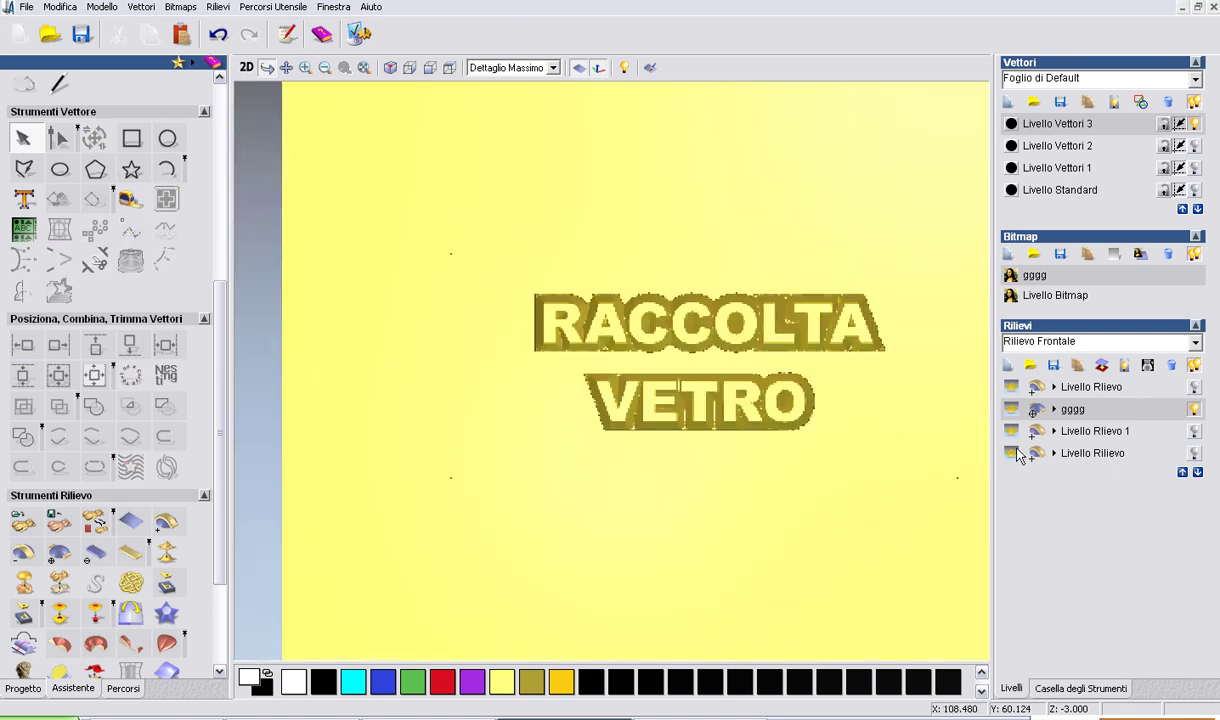
click(245, 68)
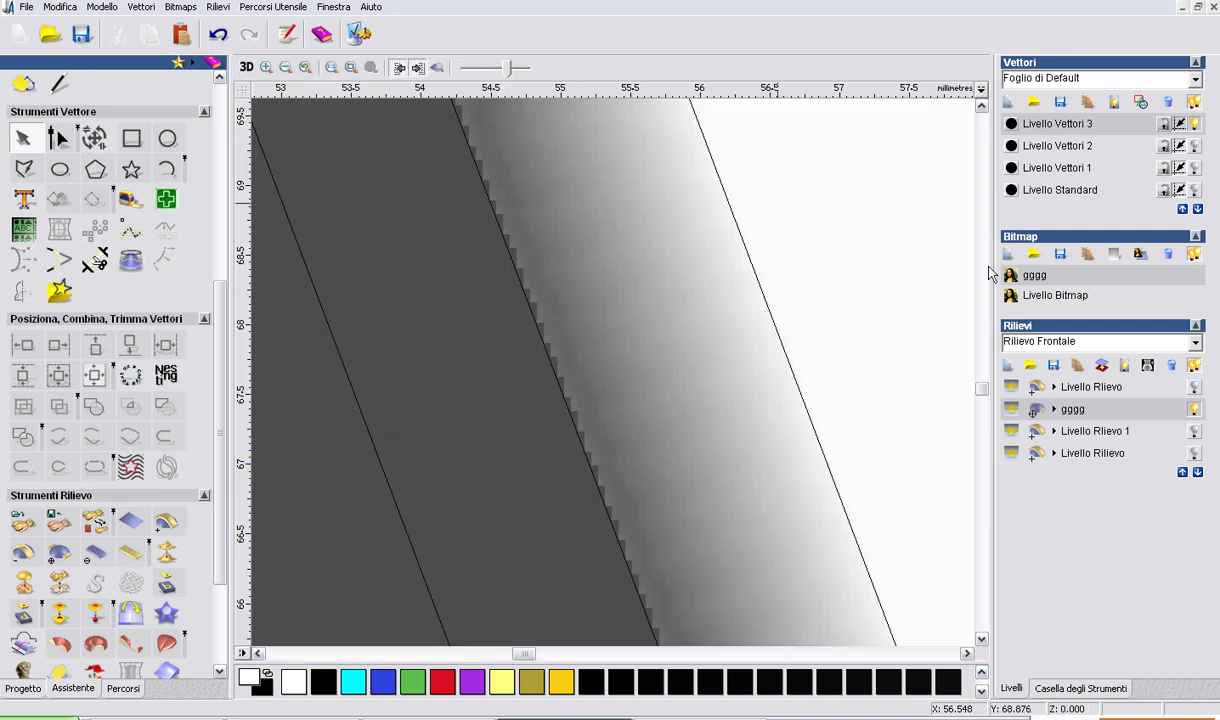
click(1037, 298)
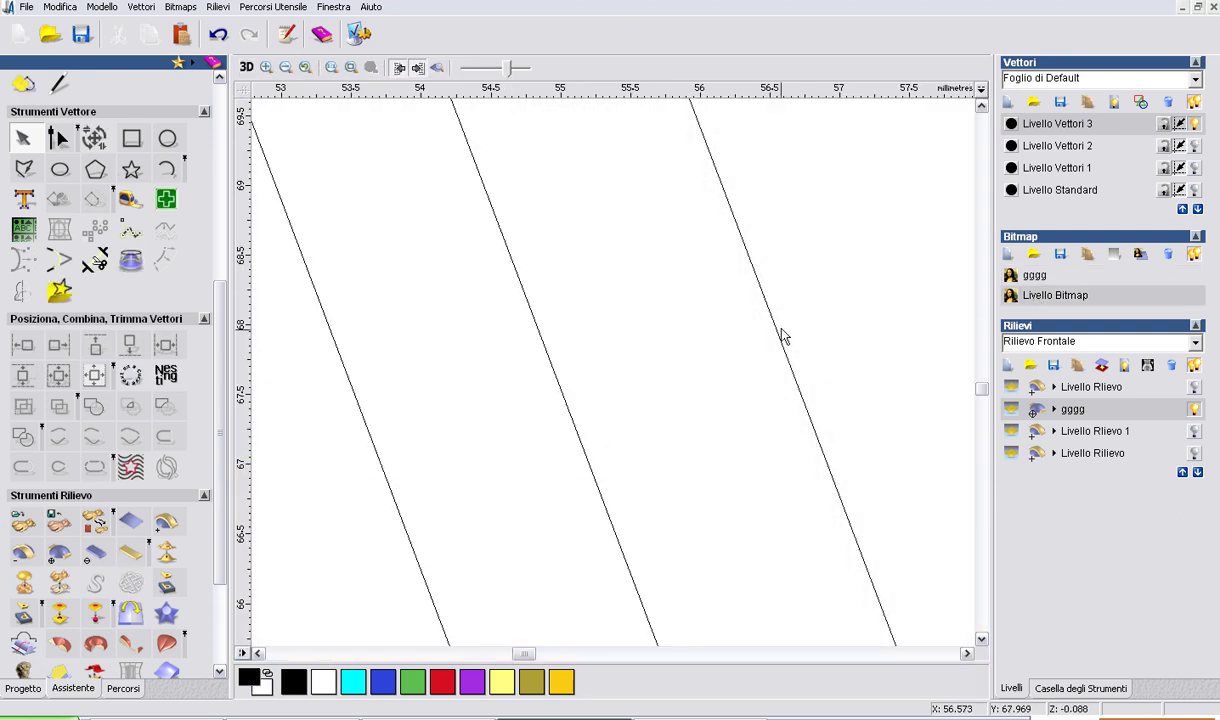
Offset the inner outline around RACCOLTA VETRO 0.1 mm inward.
scroll(748, 320, down, 3)
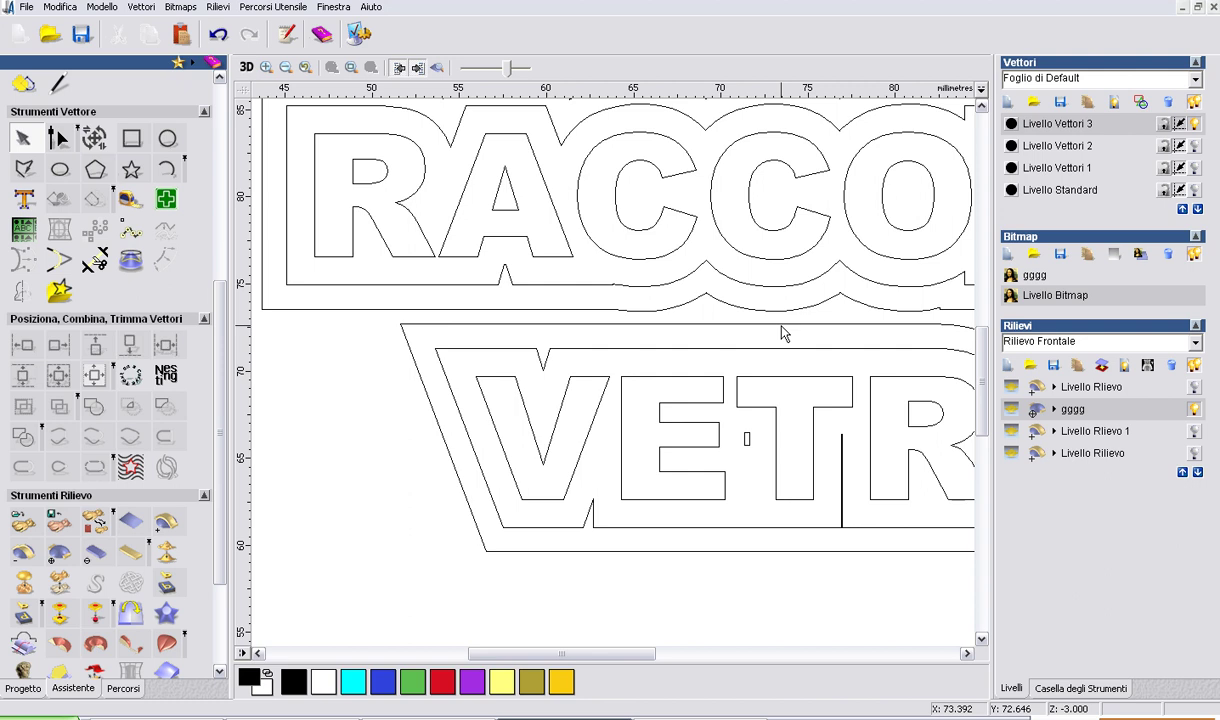
click(464, 422)
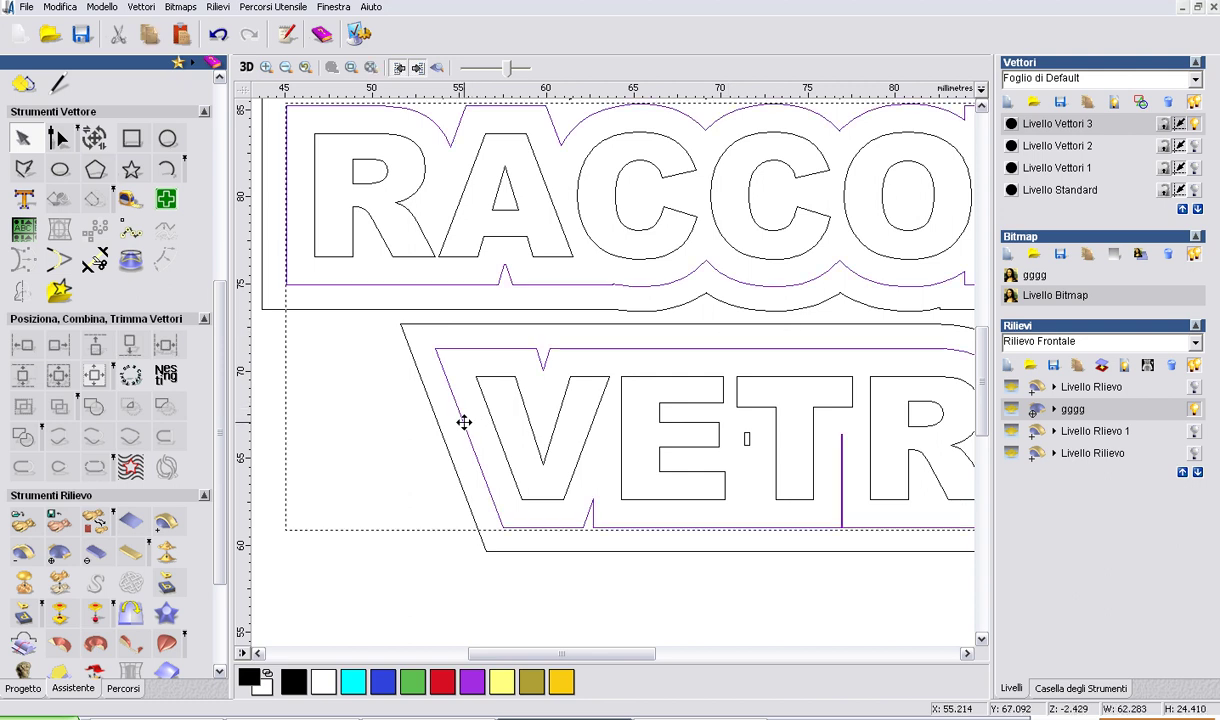
click(349, 291)
click(347, 285)
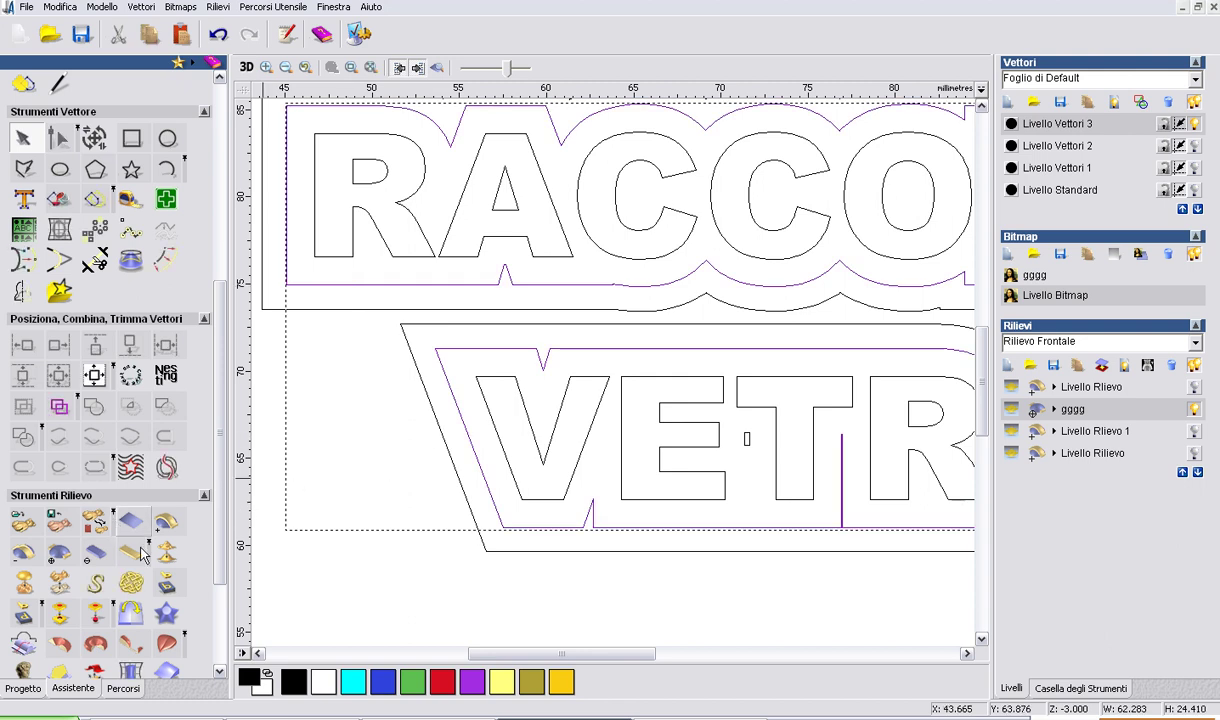
click(160, 257)
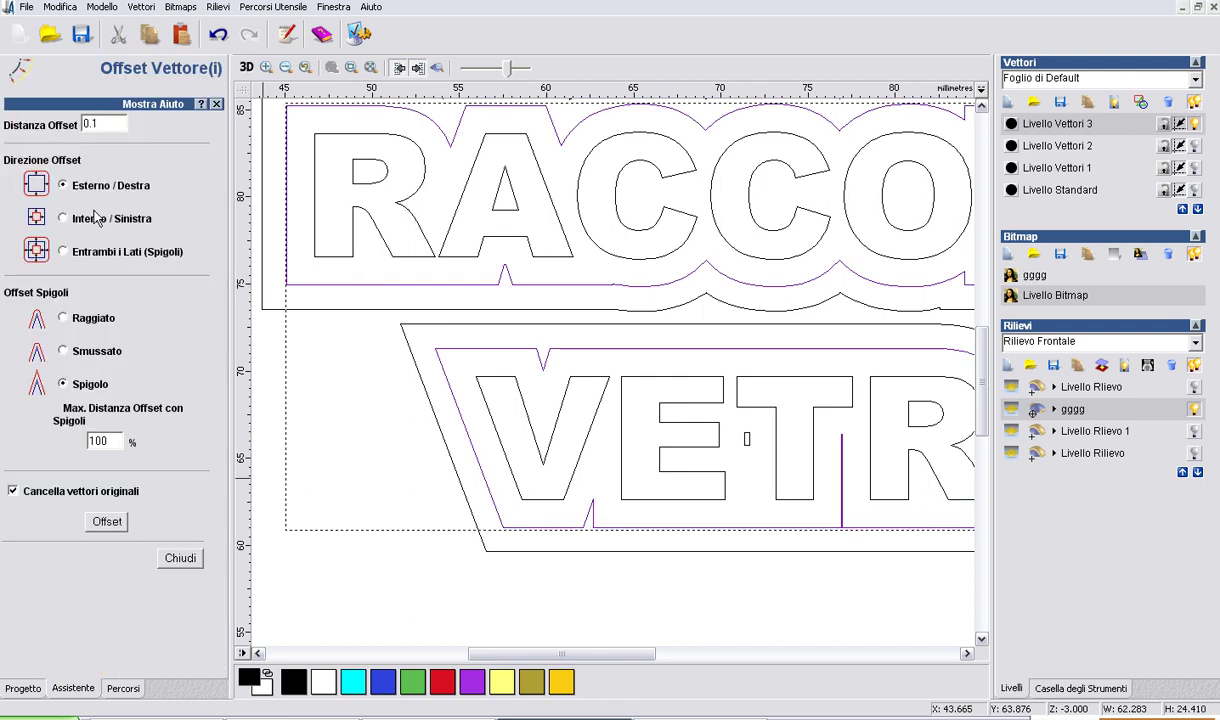
click(63, 218)
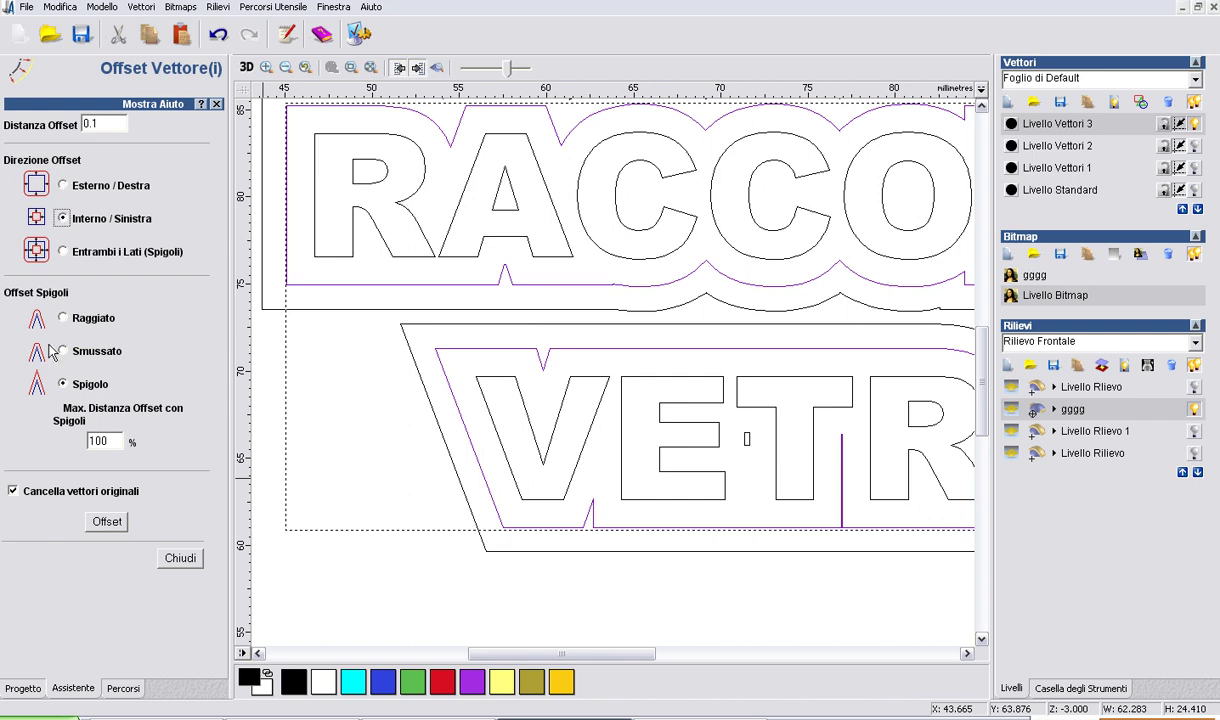
click(115, 522)
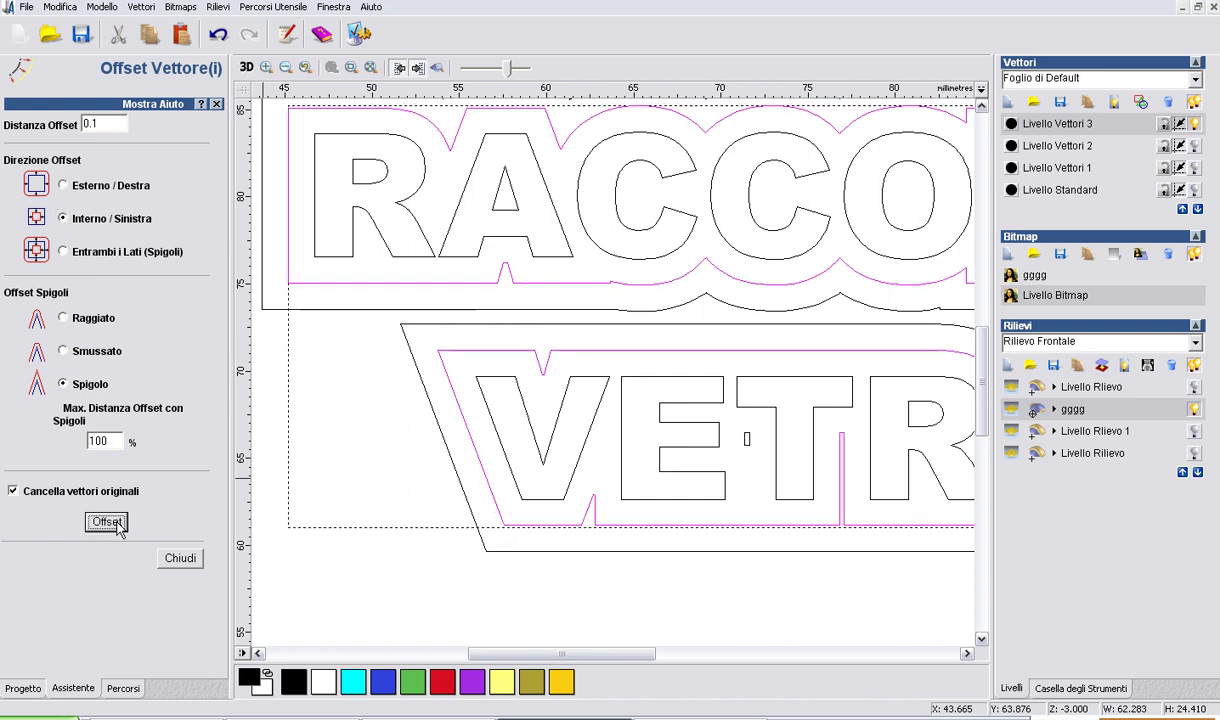
click(178, 556)
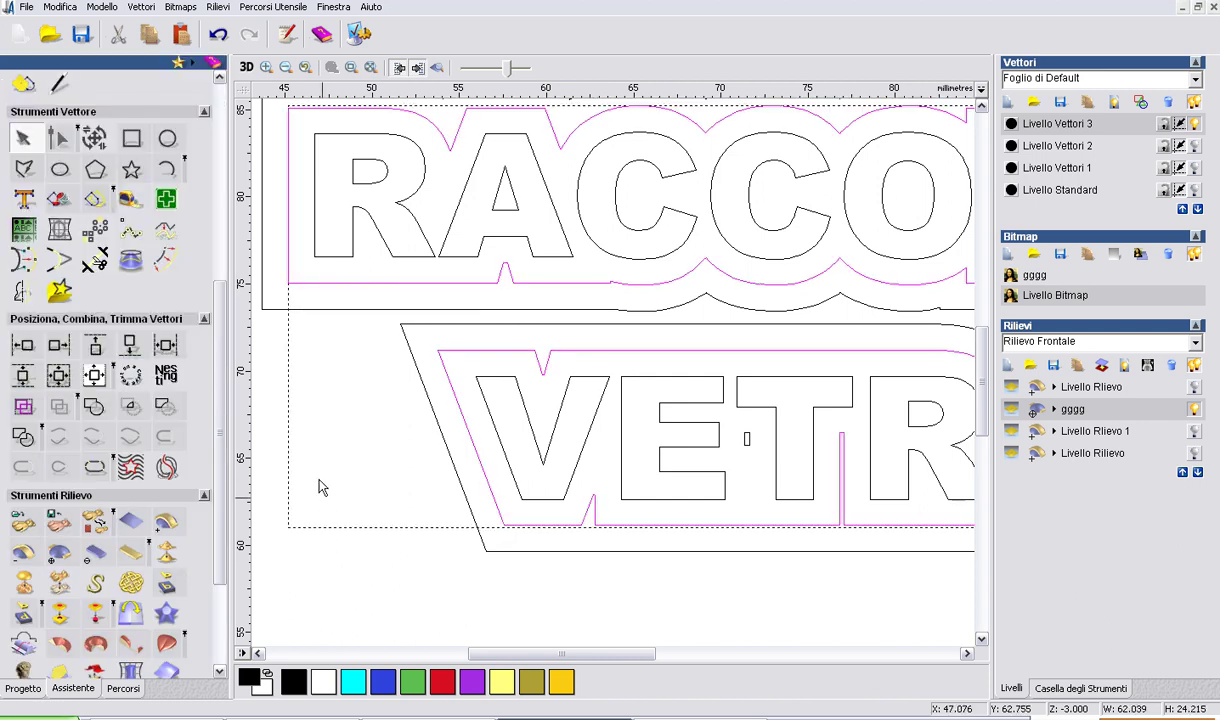
Group the selected text vectors and fit the whole plate in view.
right_click(300, 449)
click(343, 273)
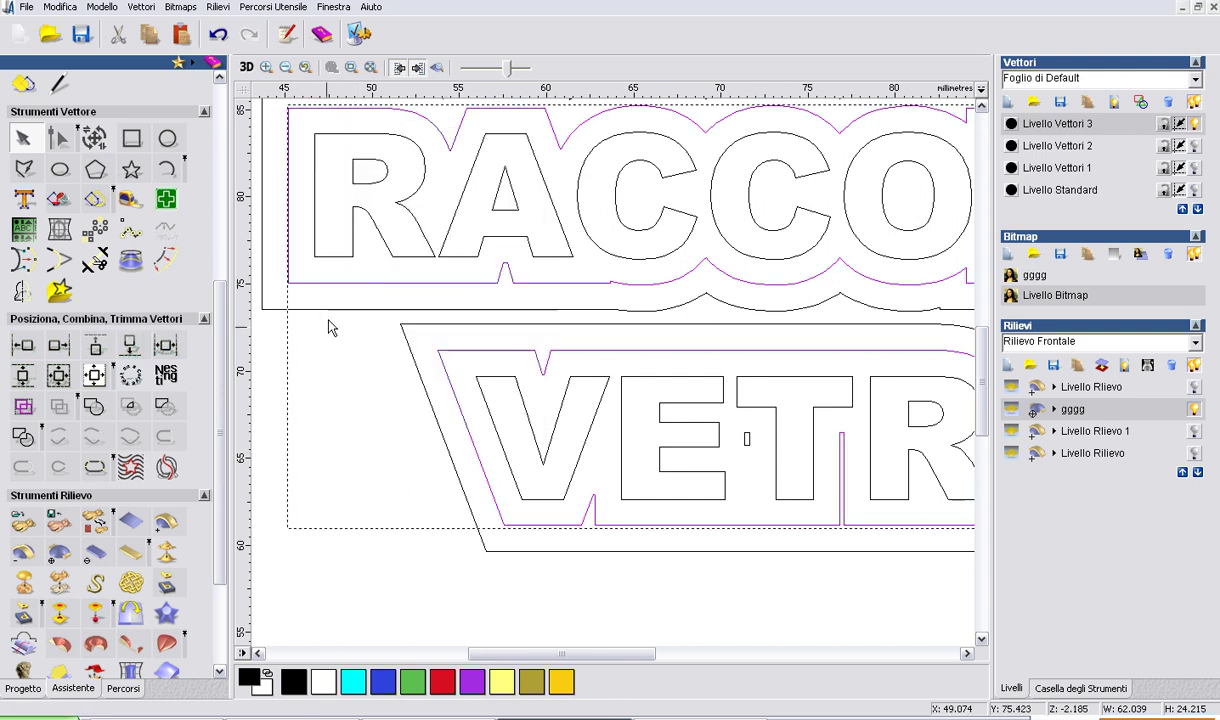
key(F4)
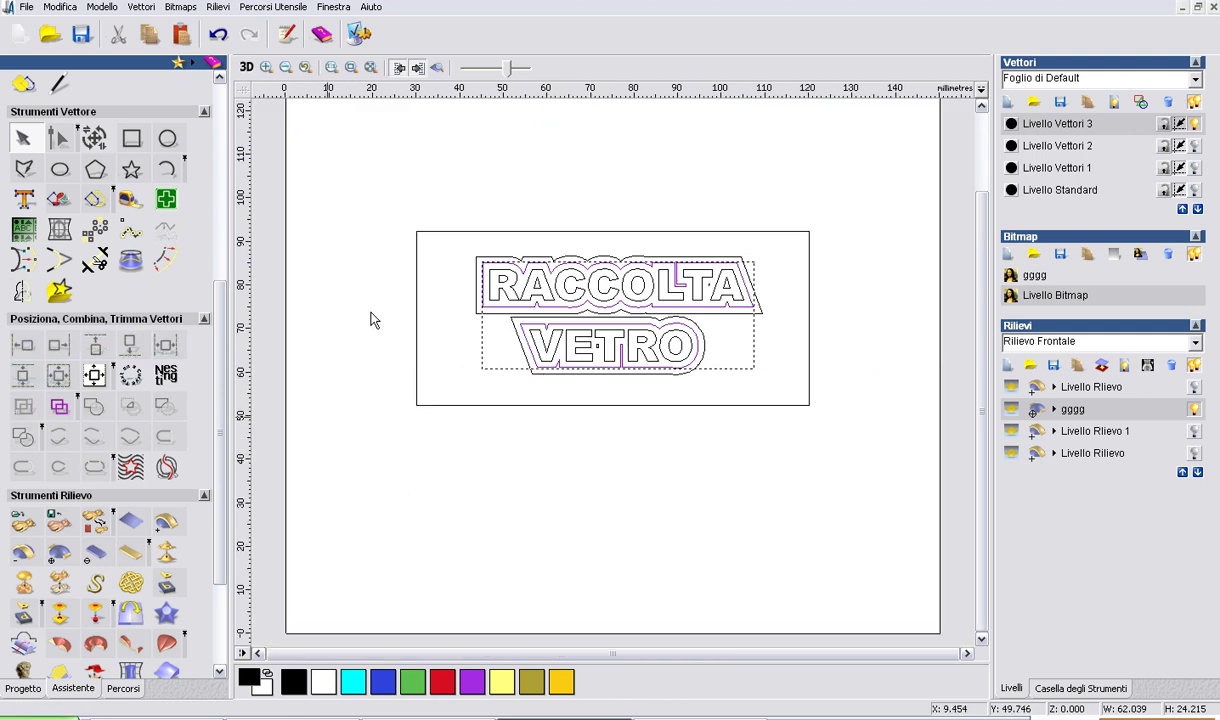
click(405, 222)
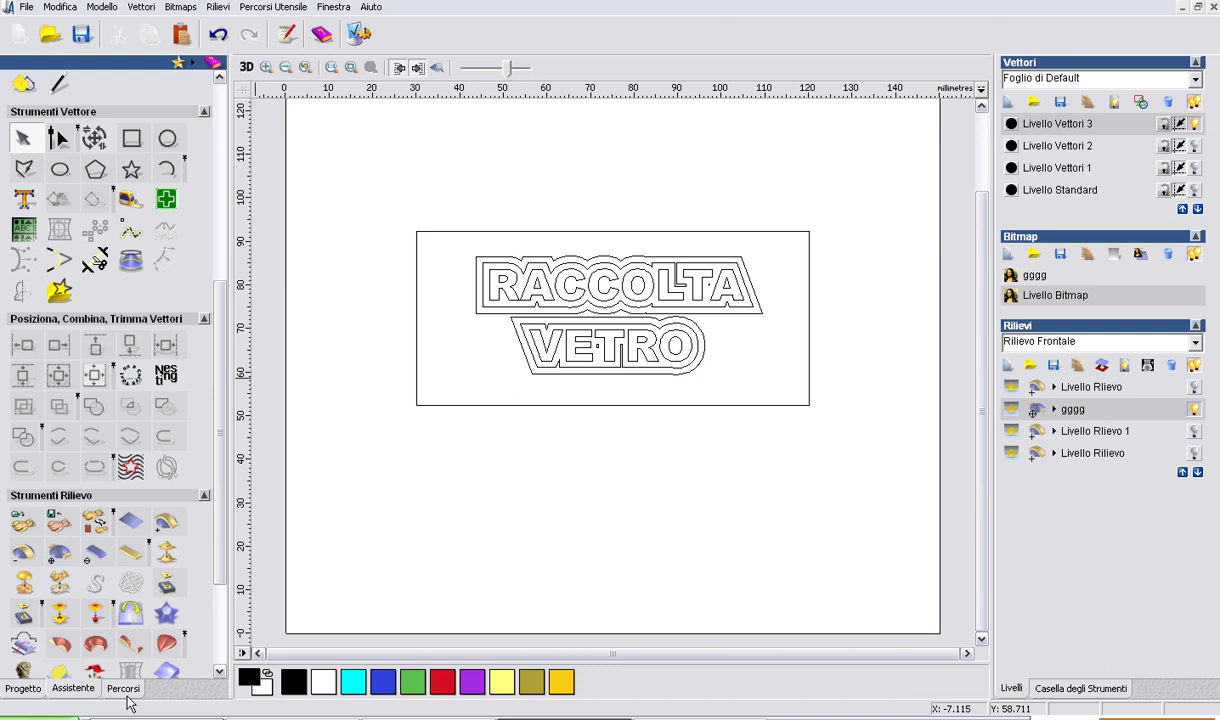
Recalculate the Svuotamento pocket on the lettering, then select the plate rectangle with the letters.
click(124, 689)
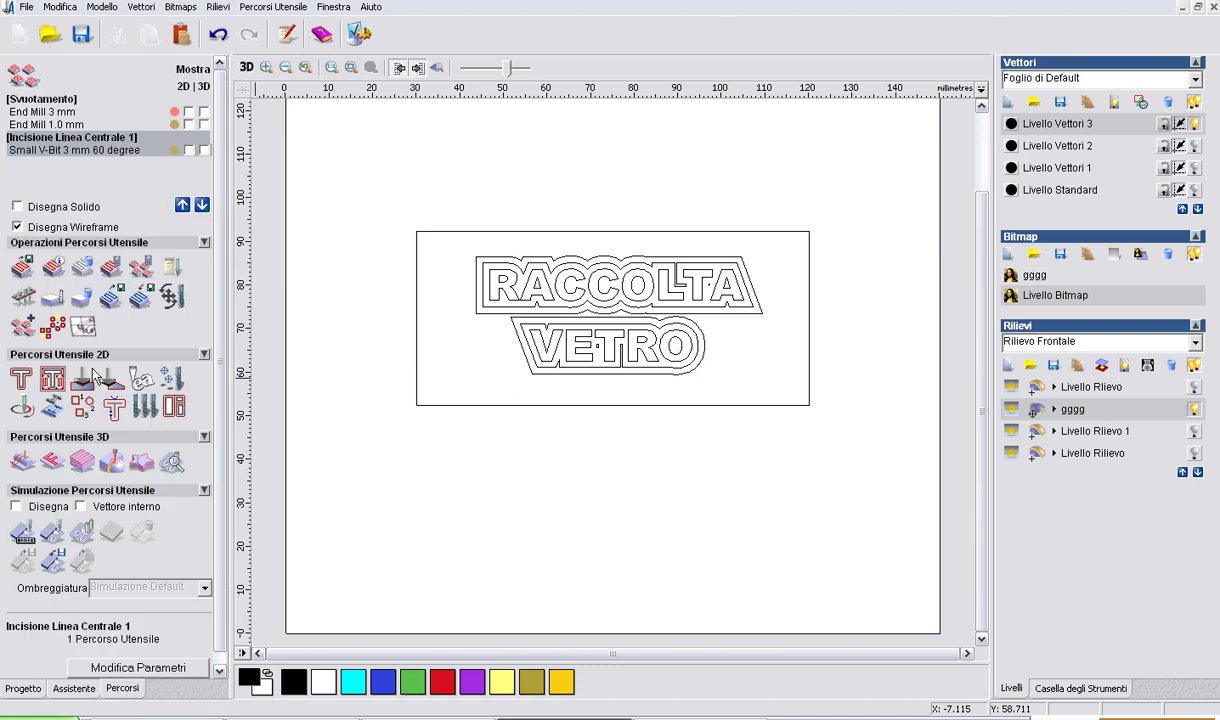
click(42, 110)
click(52, 264)
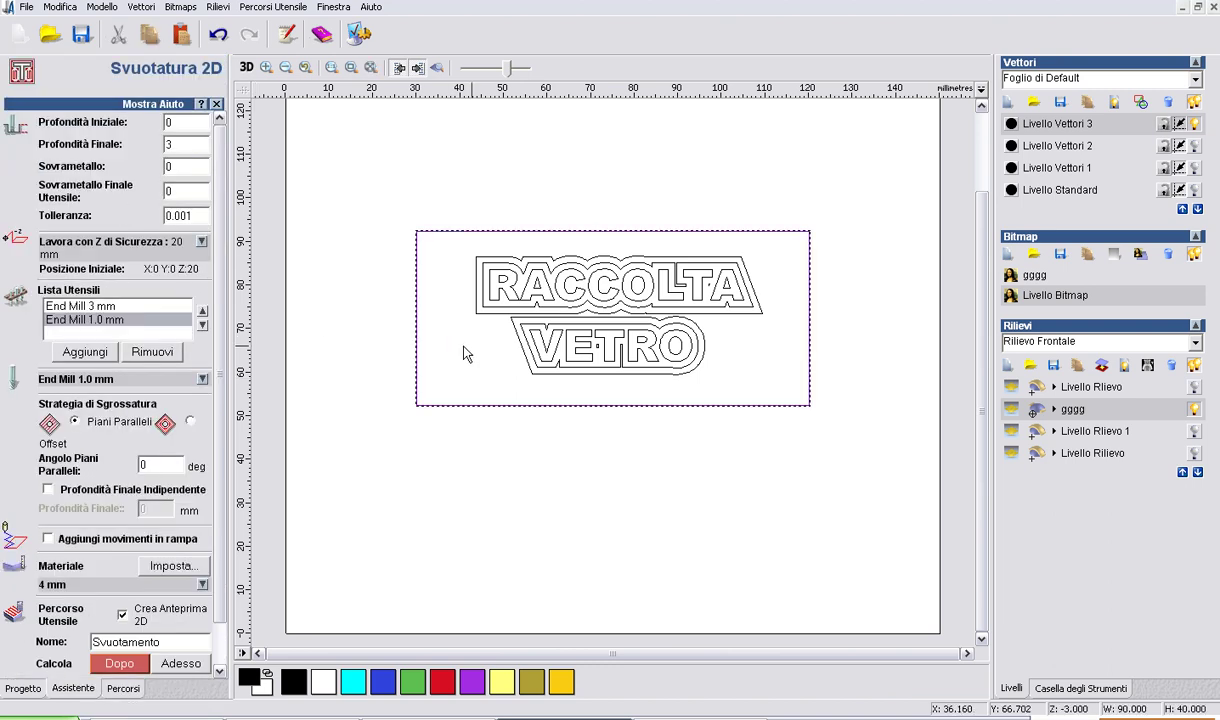
click(477, 295)
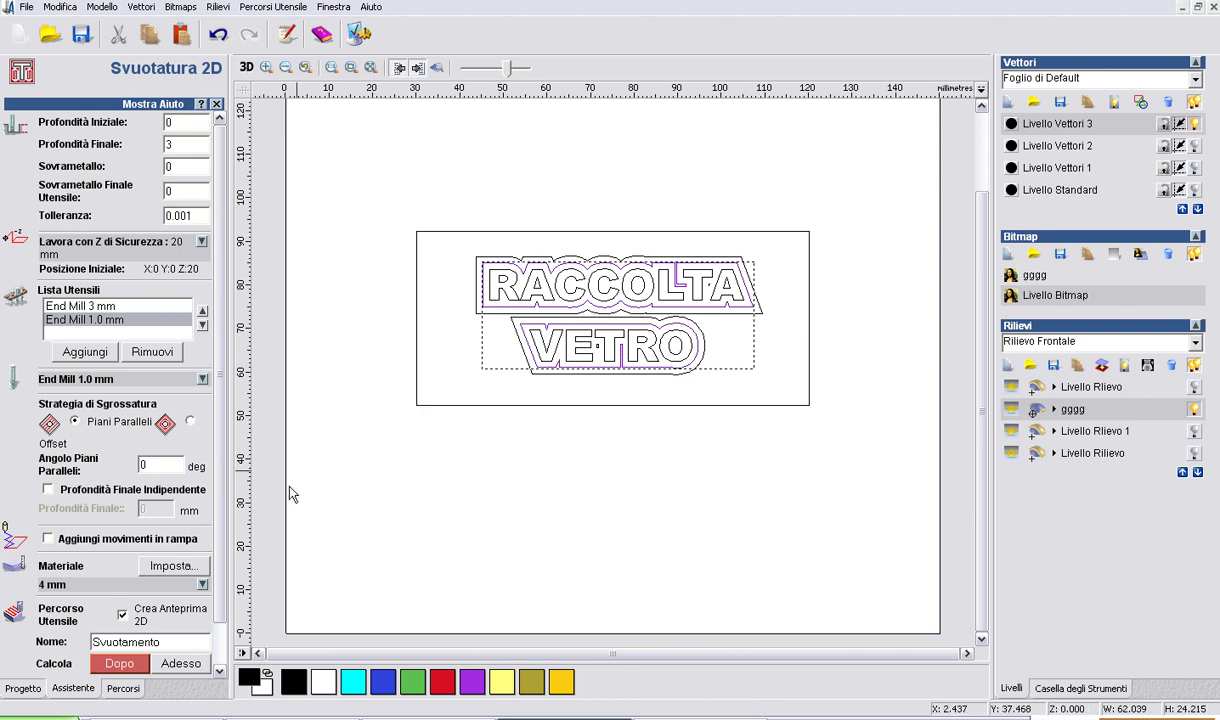
click(181, 664)
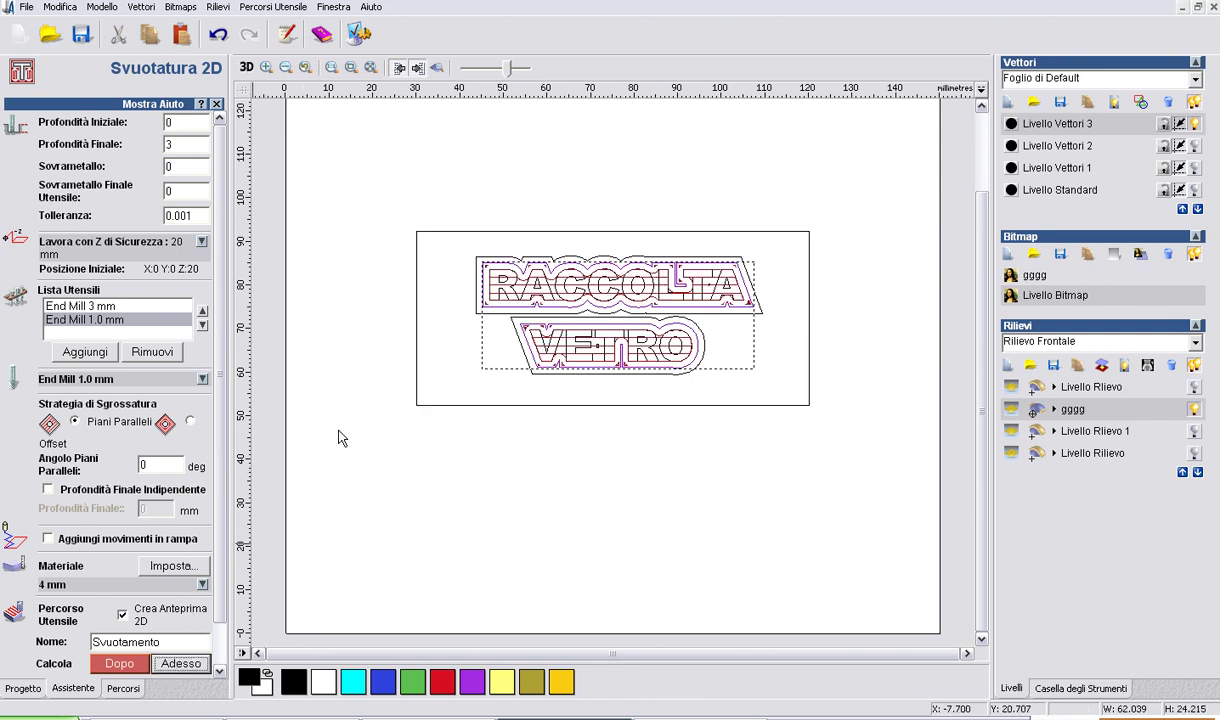
click(350, 280)
click(439, 231)
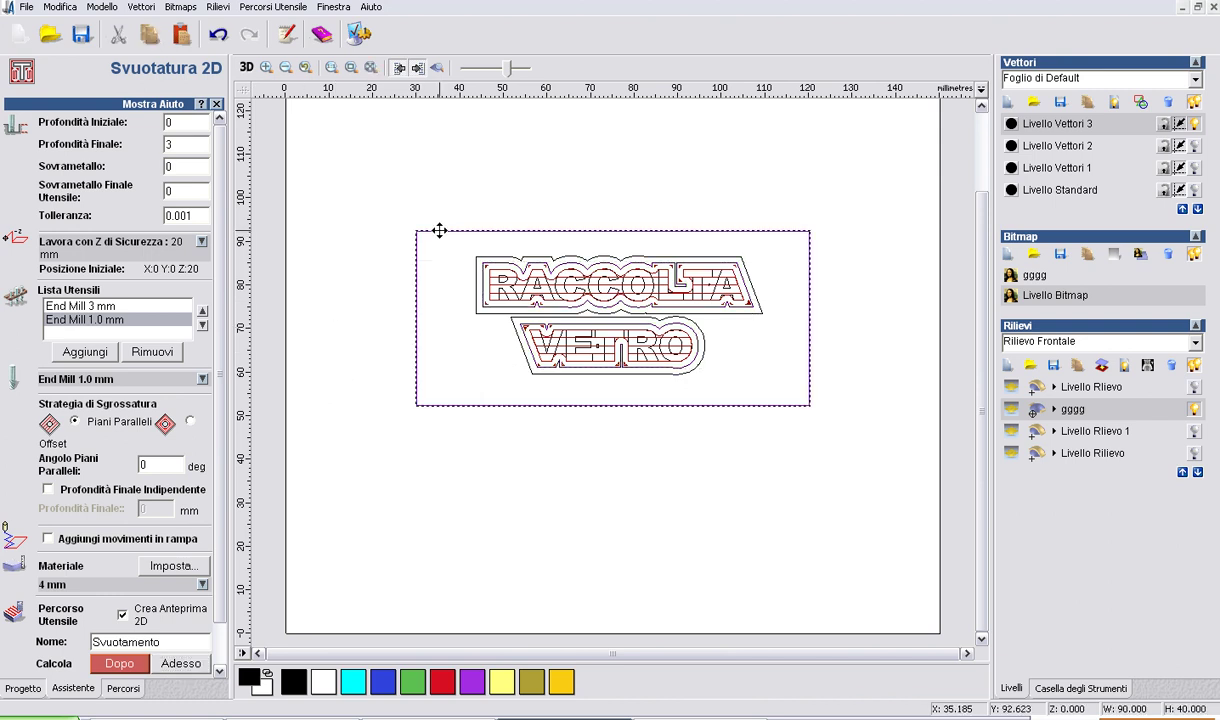
click(503, 313)
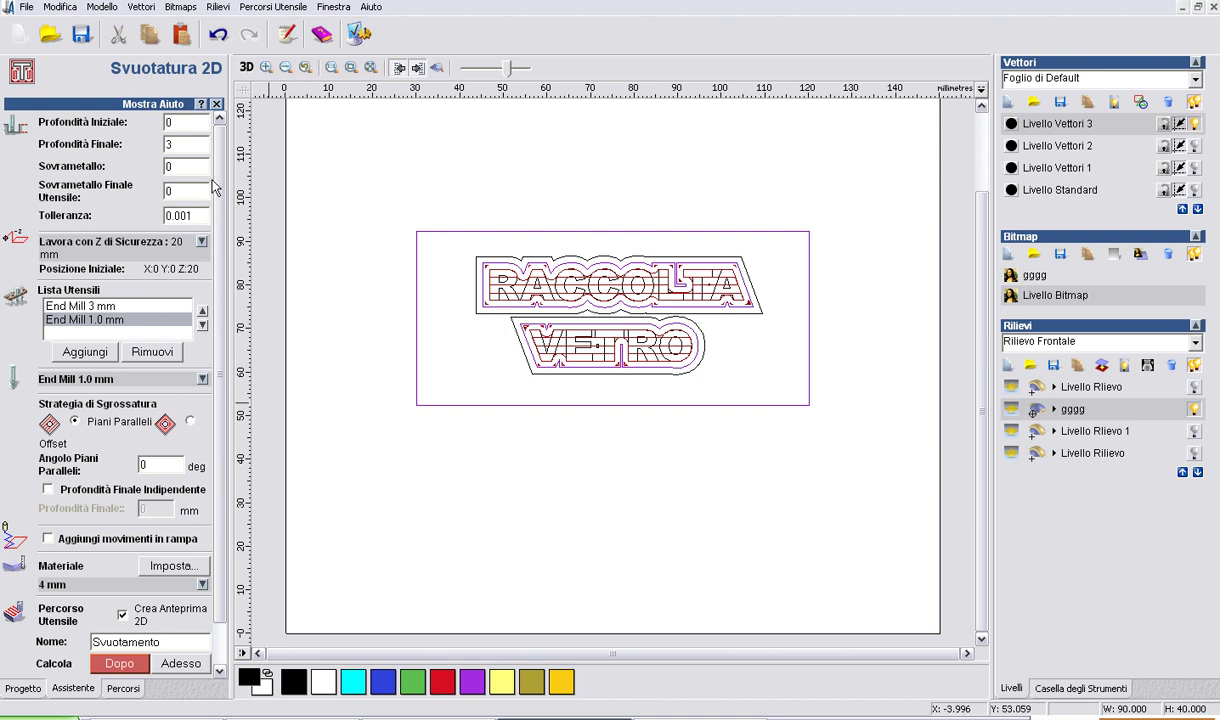
click(216, 104)
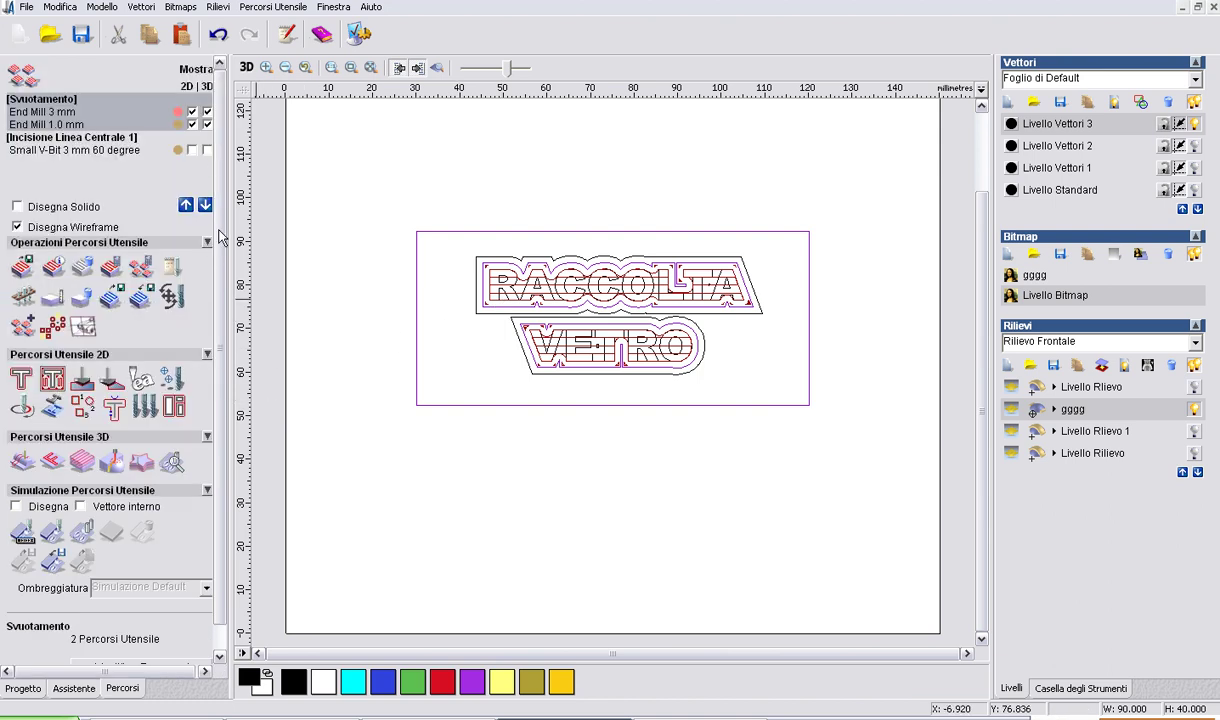
Hide the End Mill 3 mm and 1.0 mm previews and recalculate the pocket across the plate.
click(192, 111)
click(192, 124)
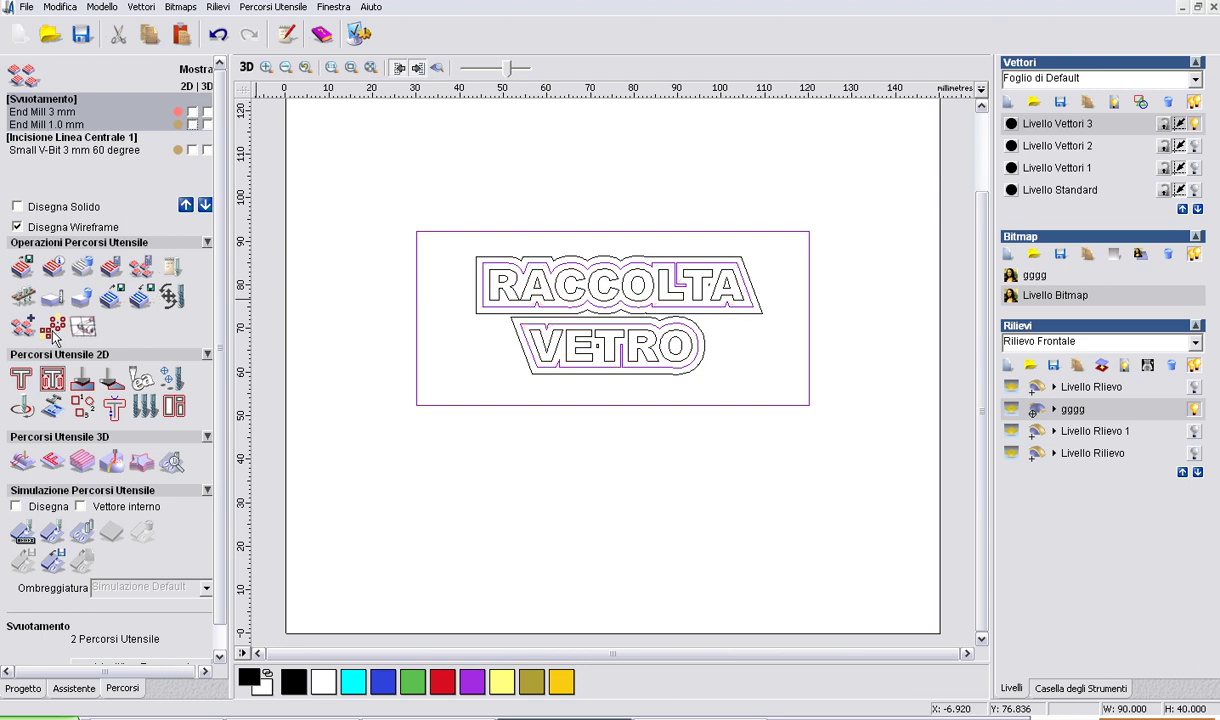
double_click(63, 112)
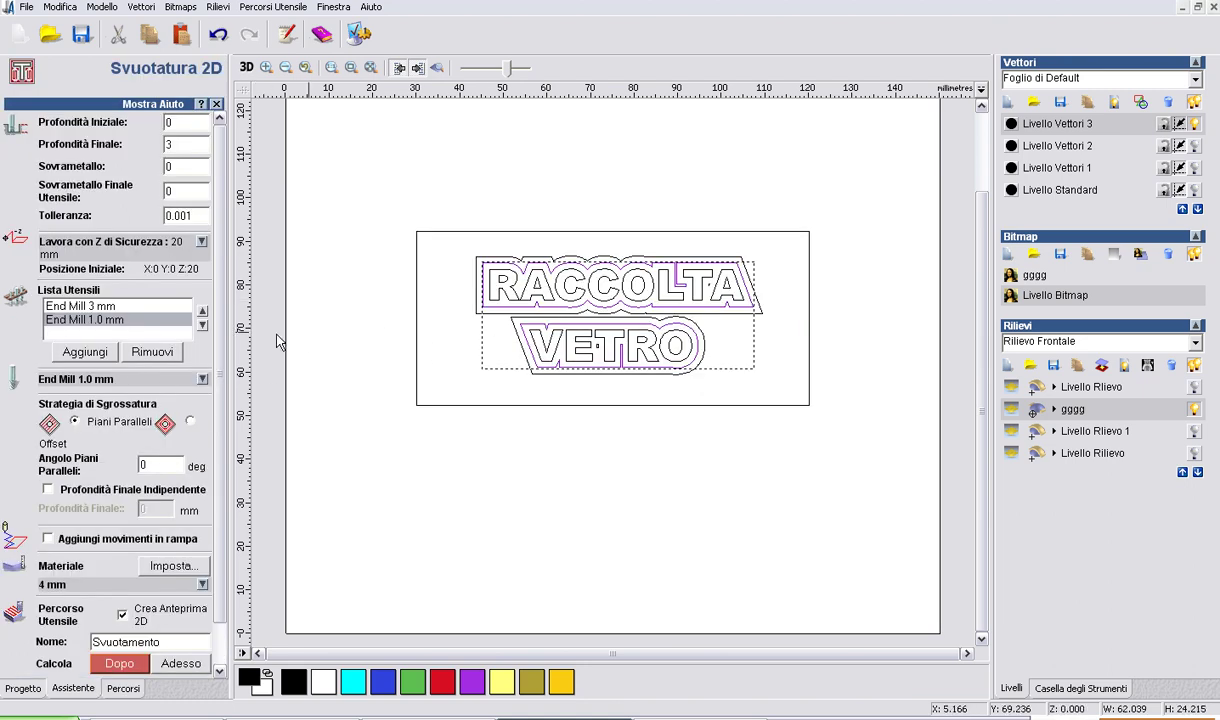
click(476, 404)
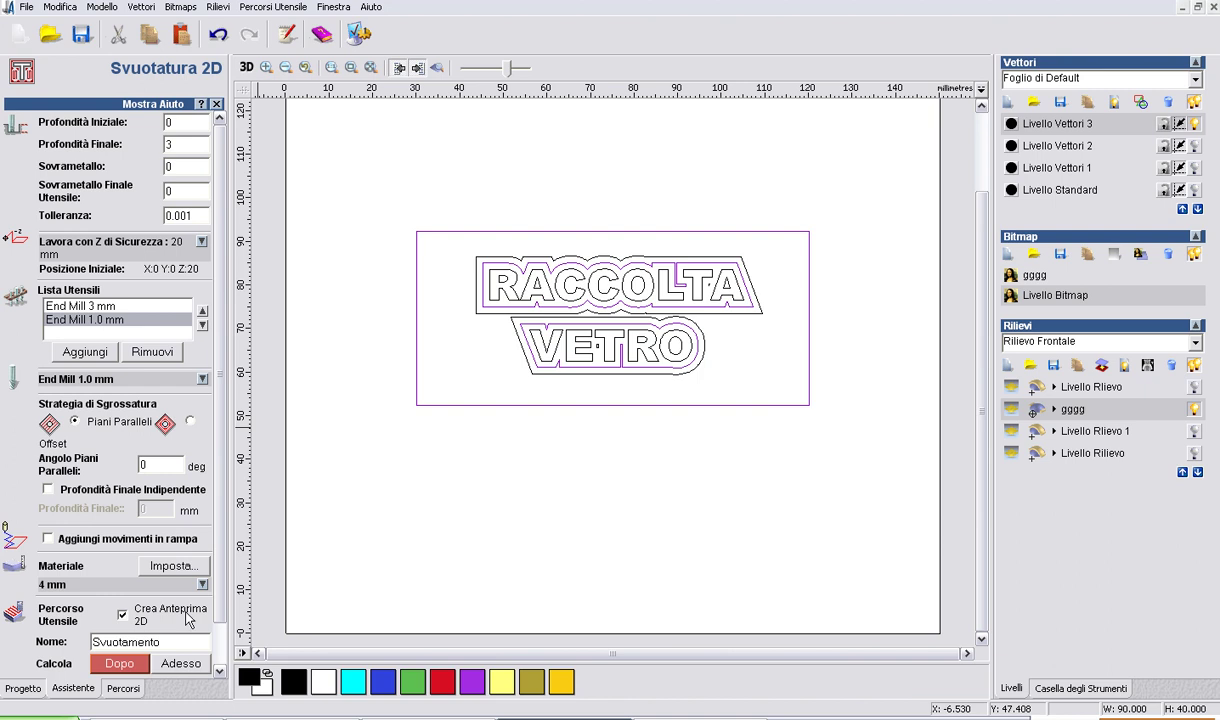
click(176, 663)
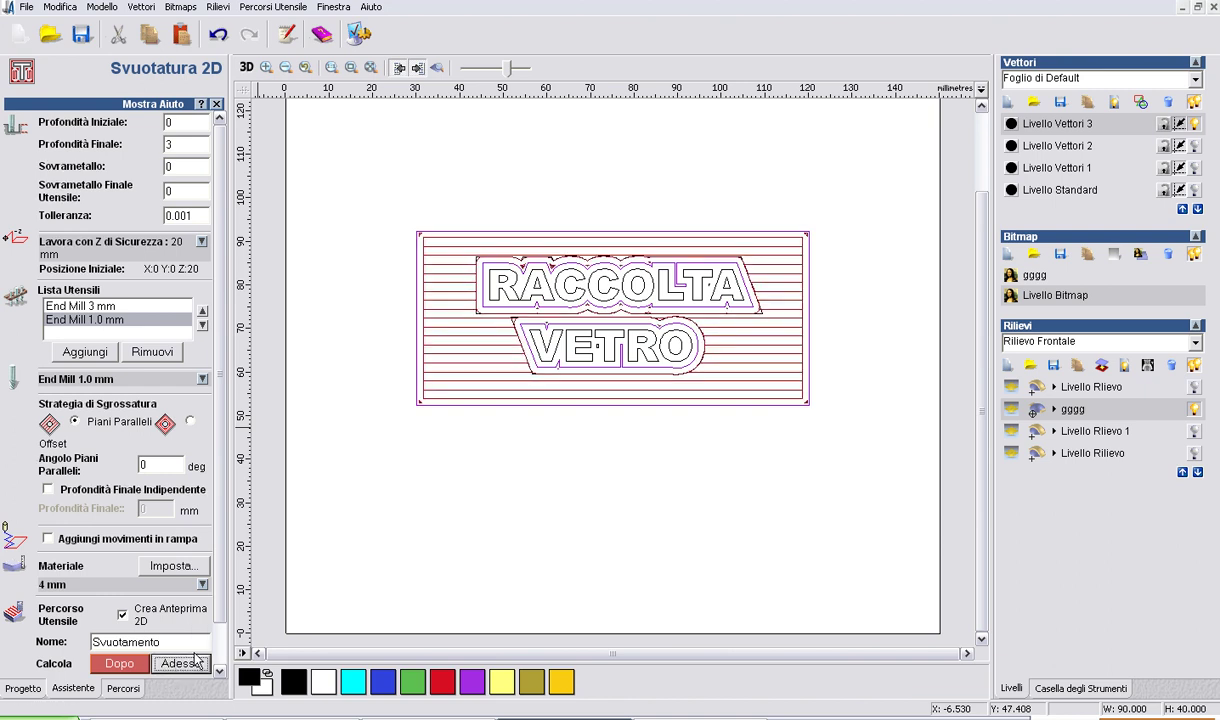
scroll(214, 598, down, 2)
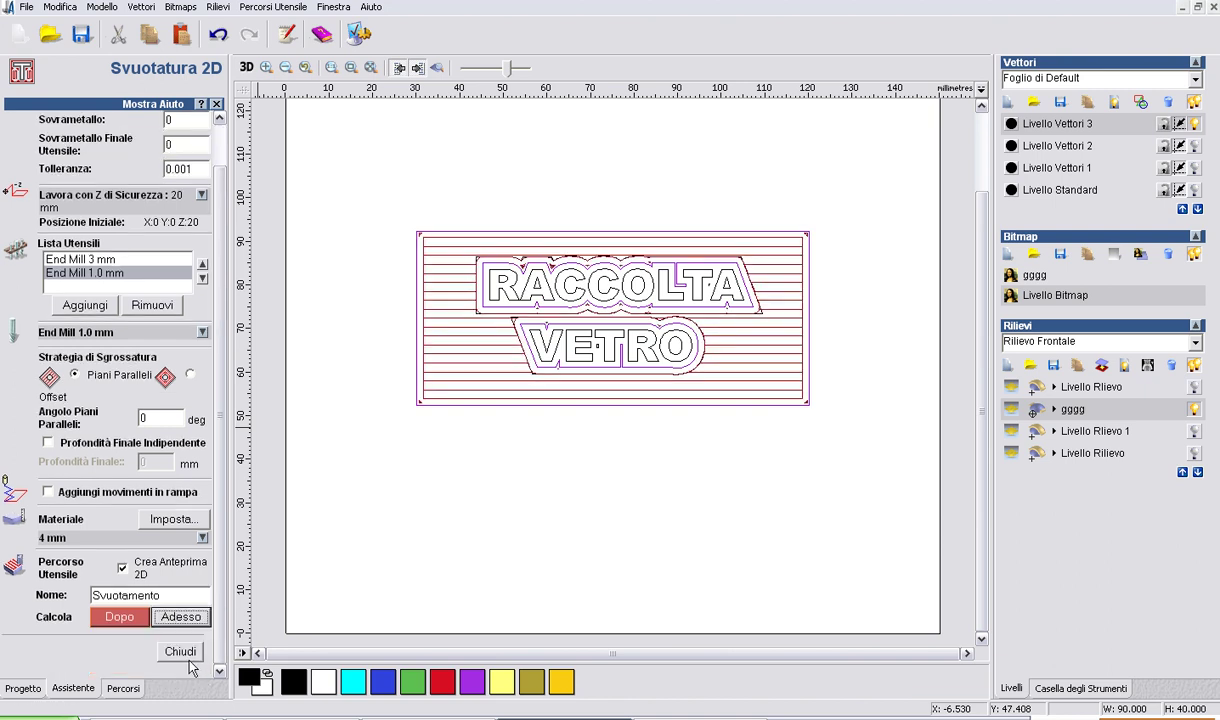
click(182, 653)
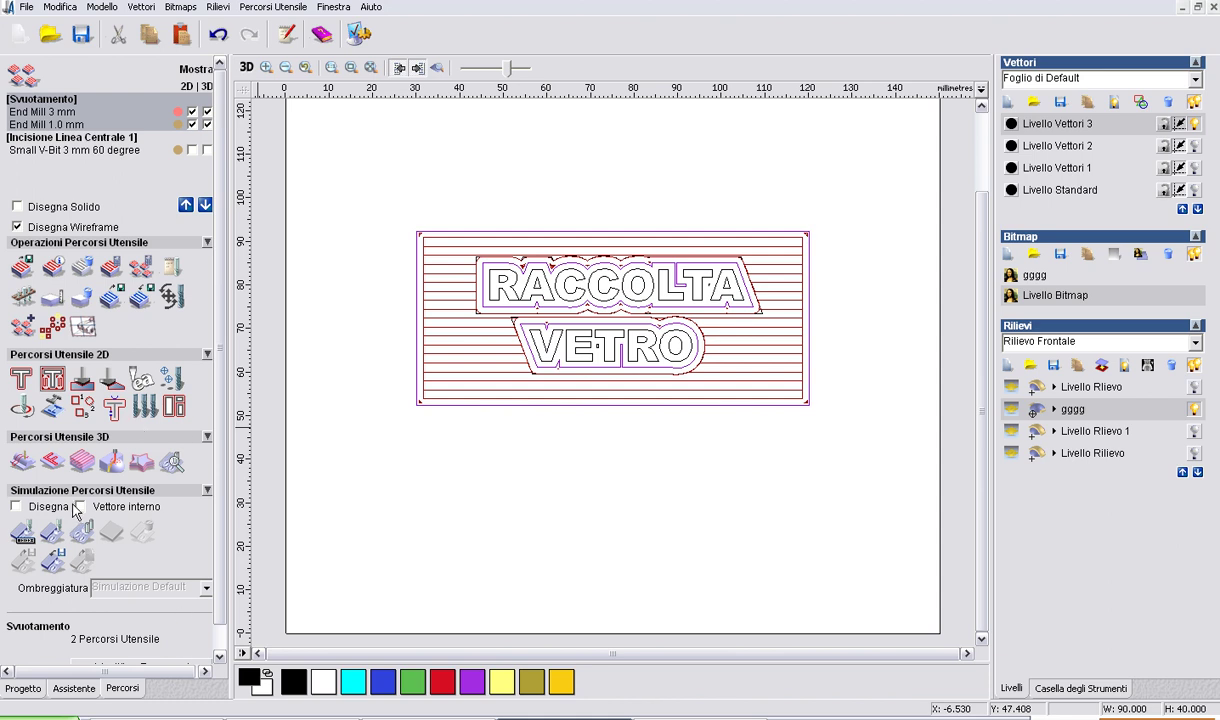
Simulate the pocket on the 4 mm block and inspect the uncut slivers in 3D.
click(51, 530)
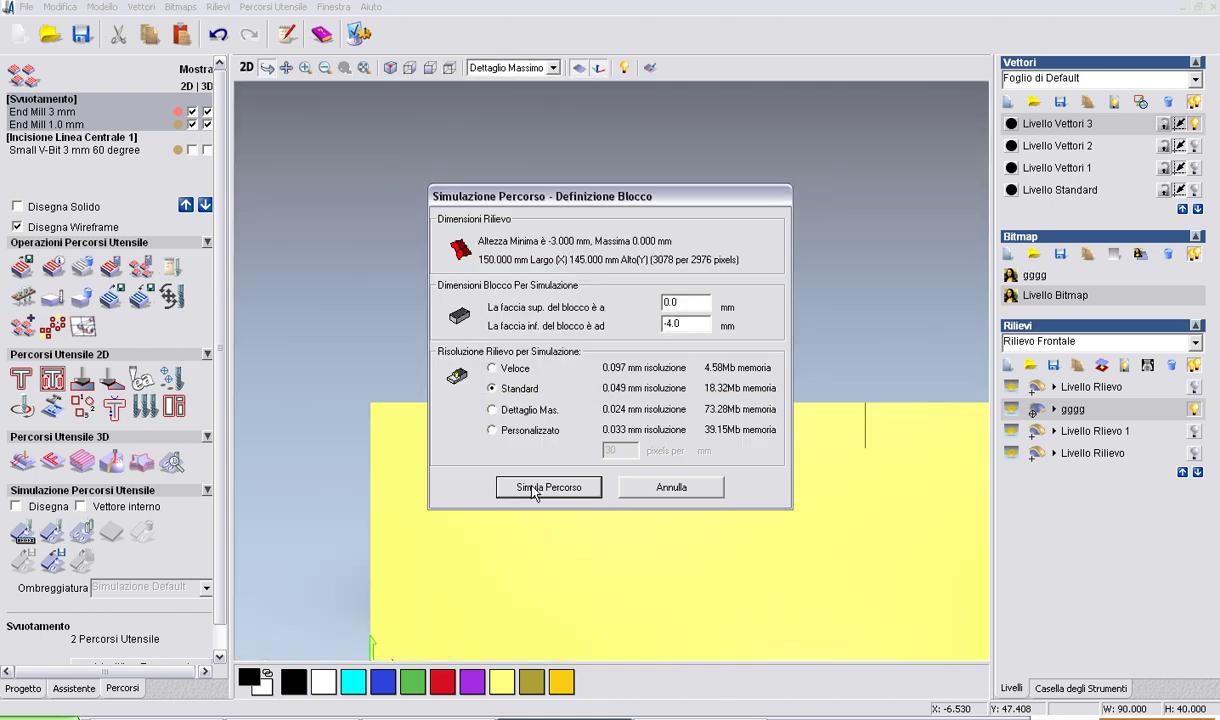
click(535, 492)
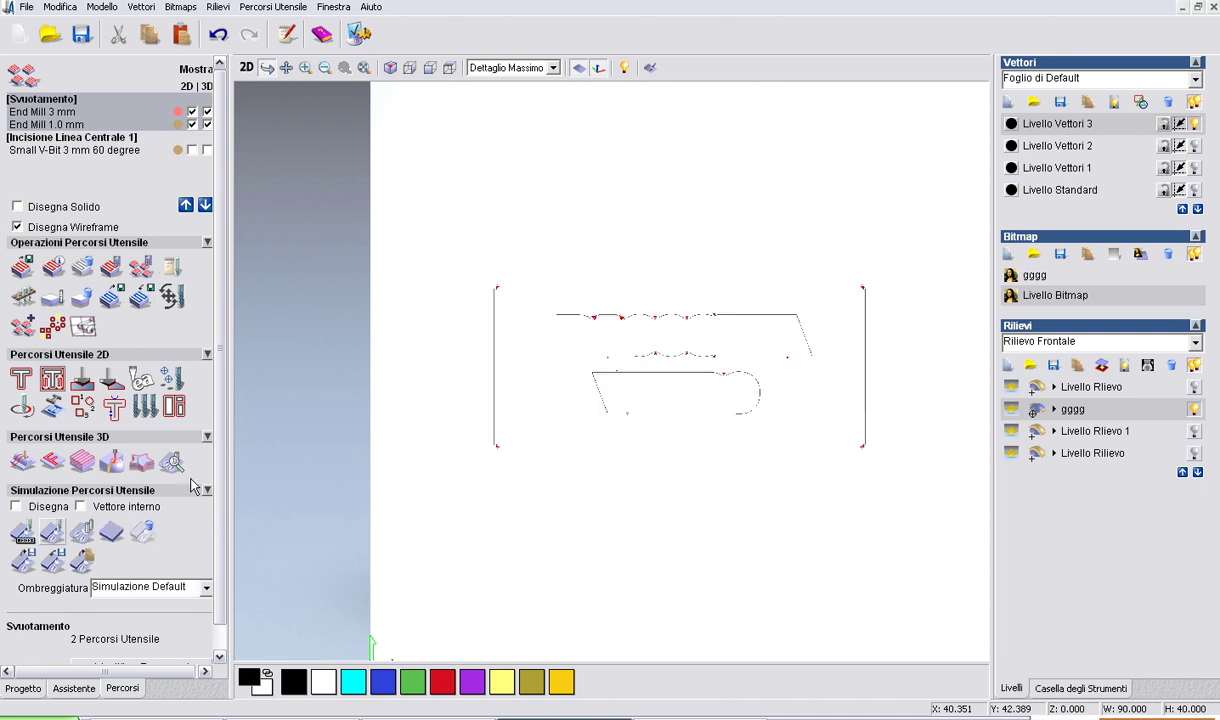
key(F3)
mouse_move(683, 328)
mouse_down()
mouse_move(546, 283)
mouse_move(473, 390)
mouse_move(592, 437)
mouse_move(620, 465)
mouse_move(686, 229)
mouse_move(754, 139)
mouse_move(712, 166)
mouse_up()
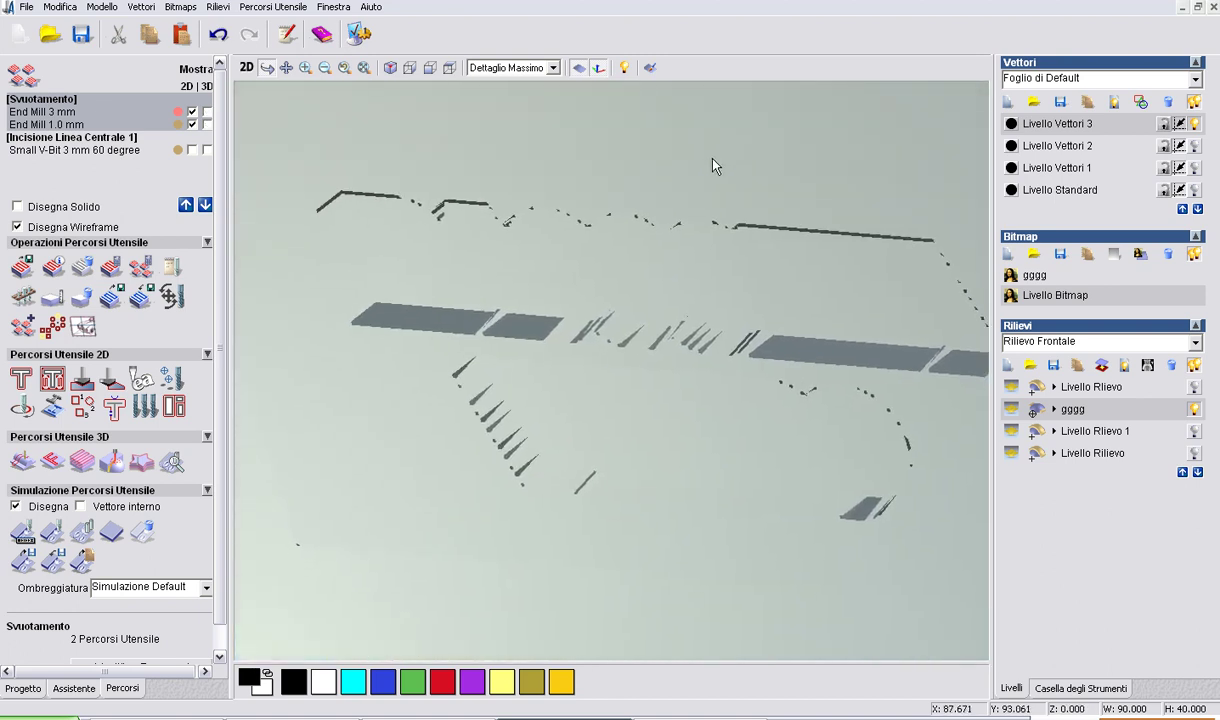
Simulate the Incisione Linea Centrale 1 V-bit engraving and orbit around the carved letters.
click(60, 147)
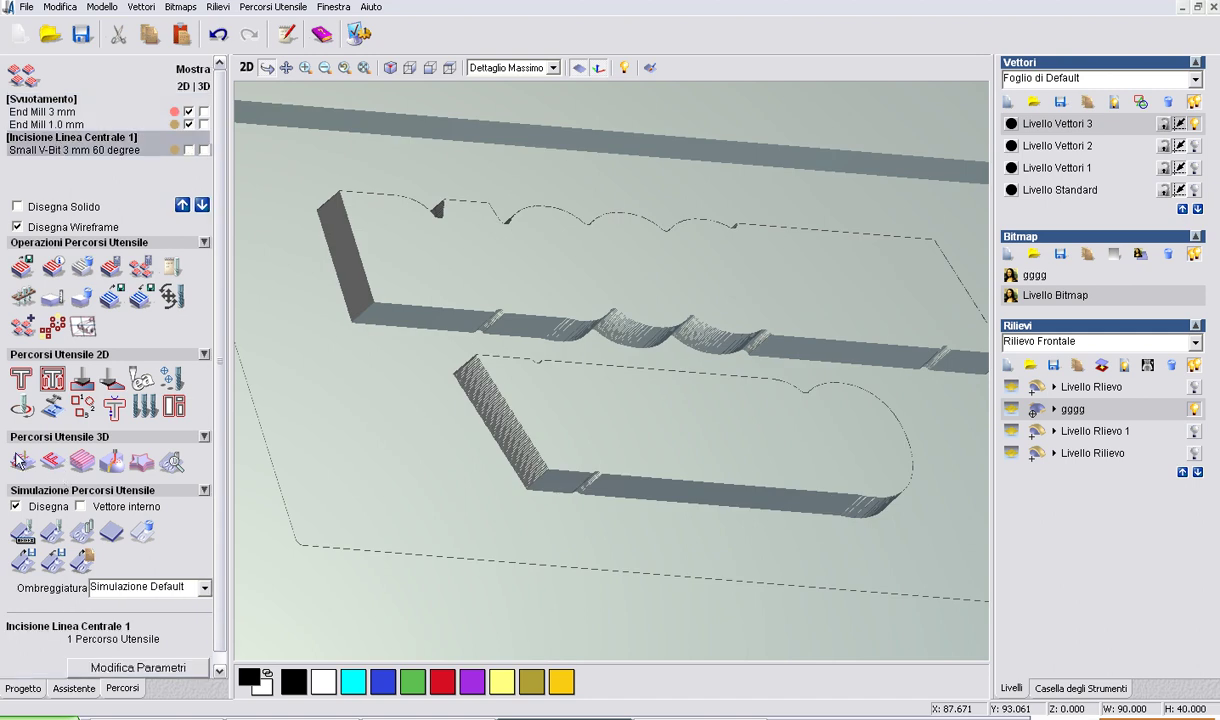
click(51, 531)
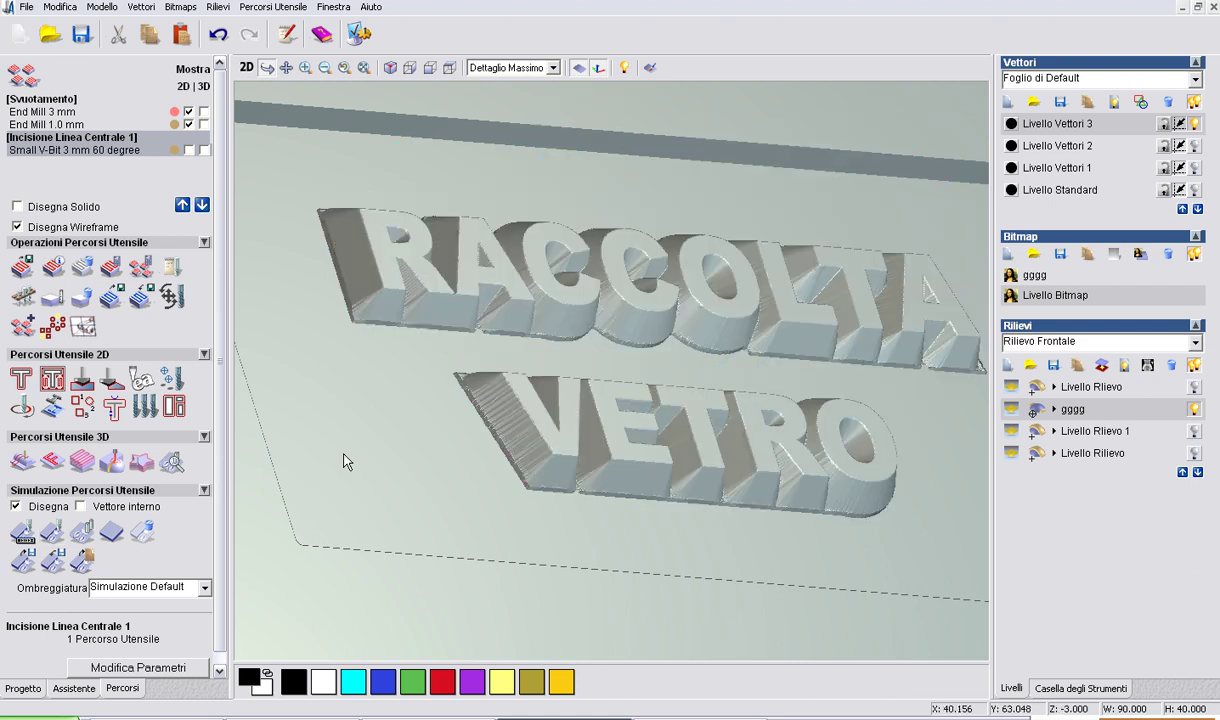
drag(360, 424, 293, 454)
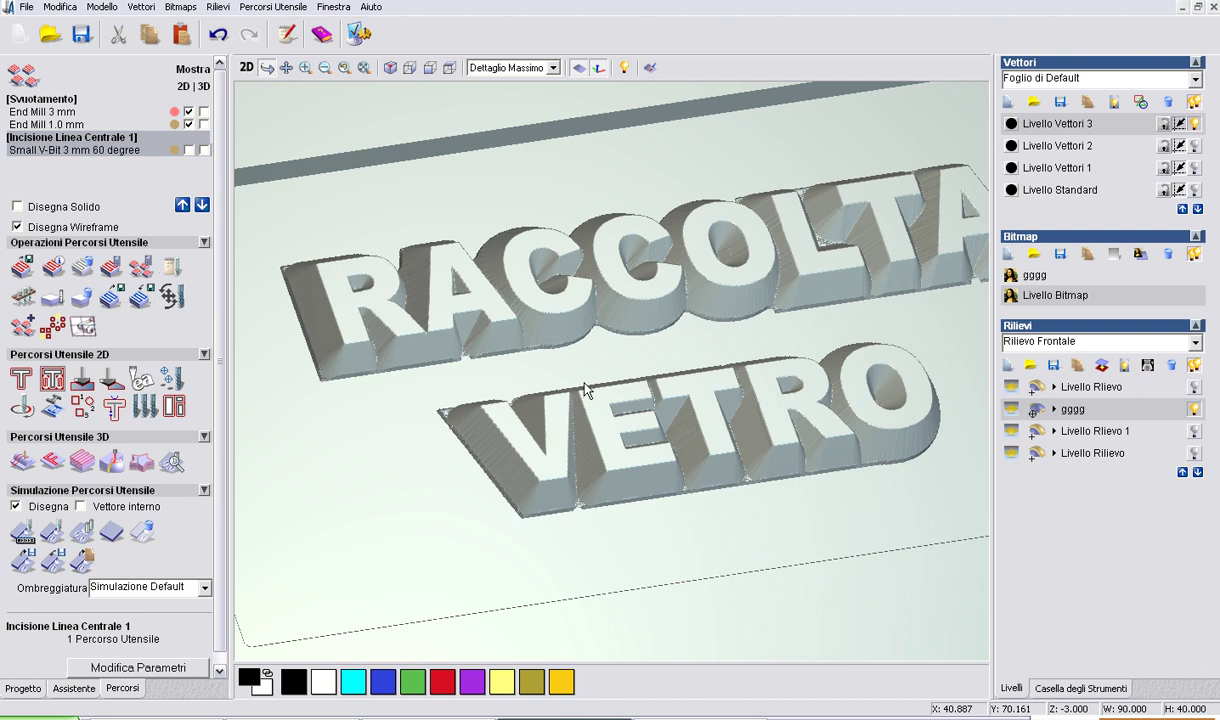
mouse_move(381, 553)
mouse_down()
mouse_move(420, 527)
mouse_move(590, 513)
mouse_up()
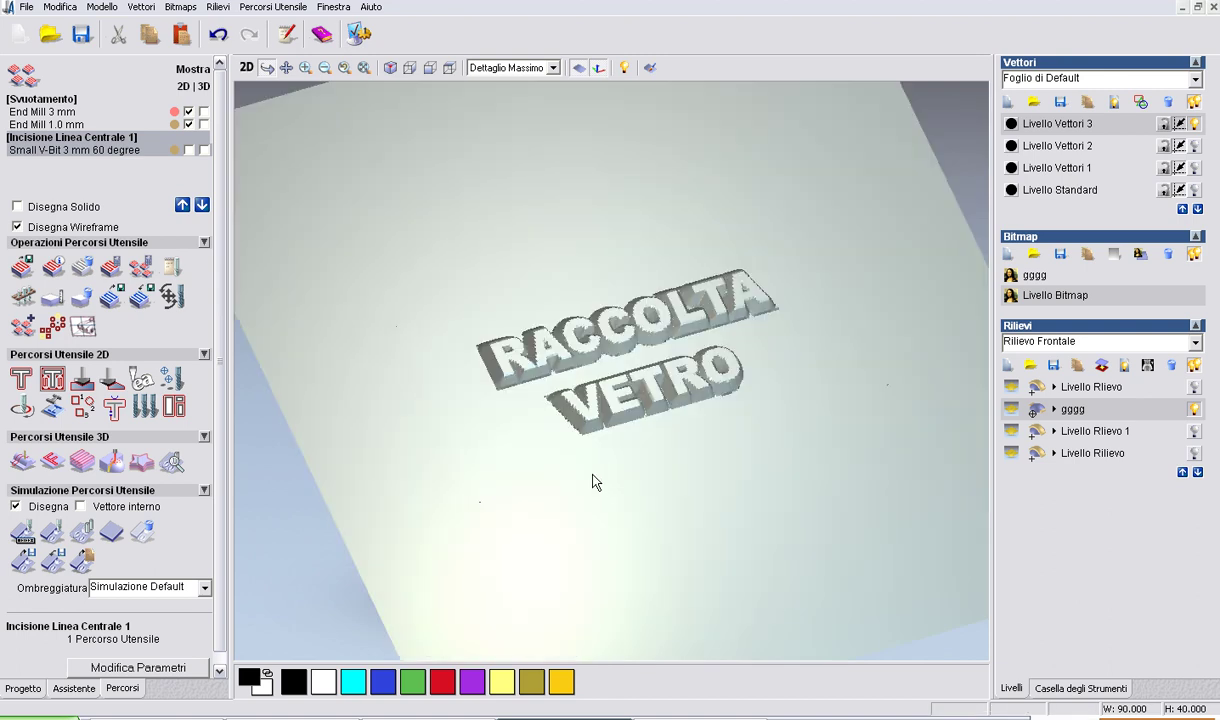
scroll(590, 513, up, 2)
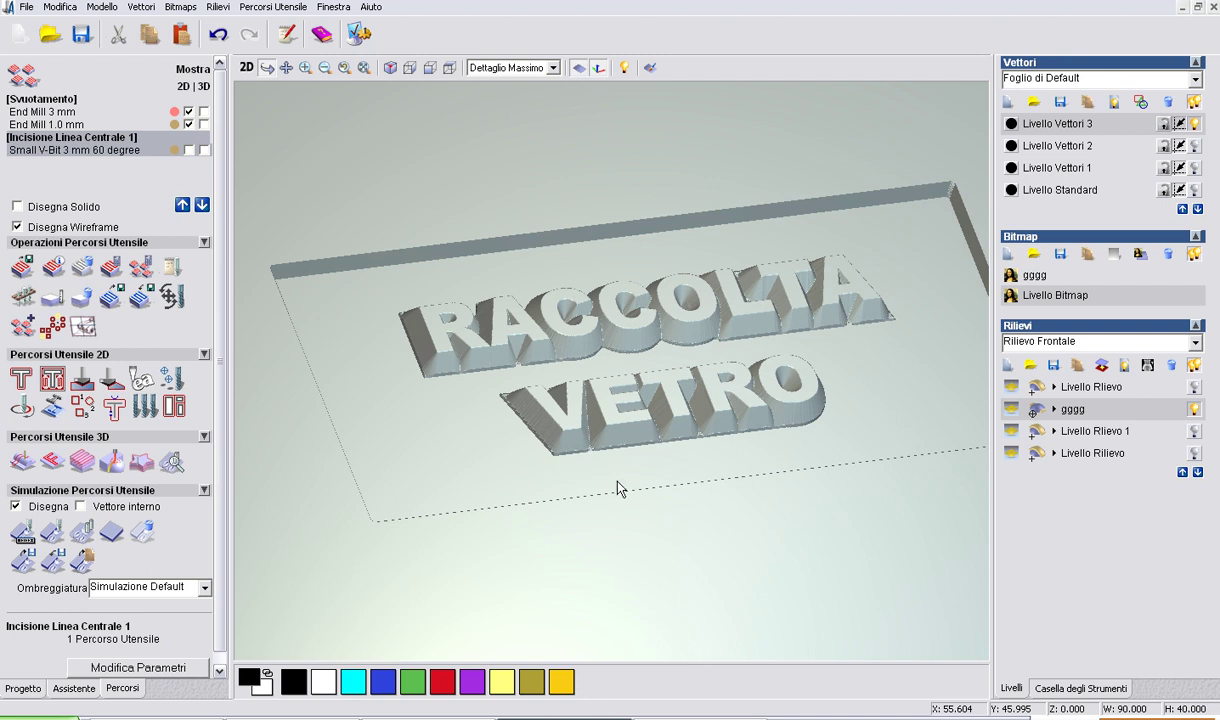
mouse_move(585, 497)
mouse_down()
mouse_move(632, 523)
mouse_move(645, 457)
mouse_move(540, 503)
mouse_up()
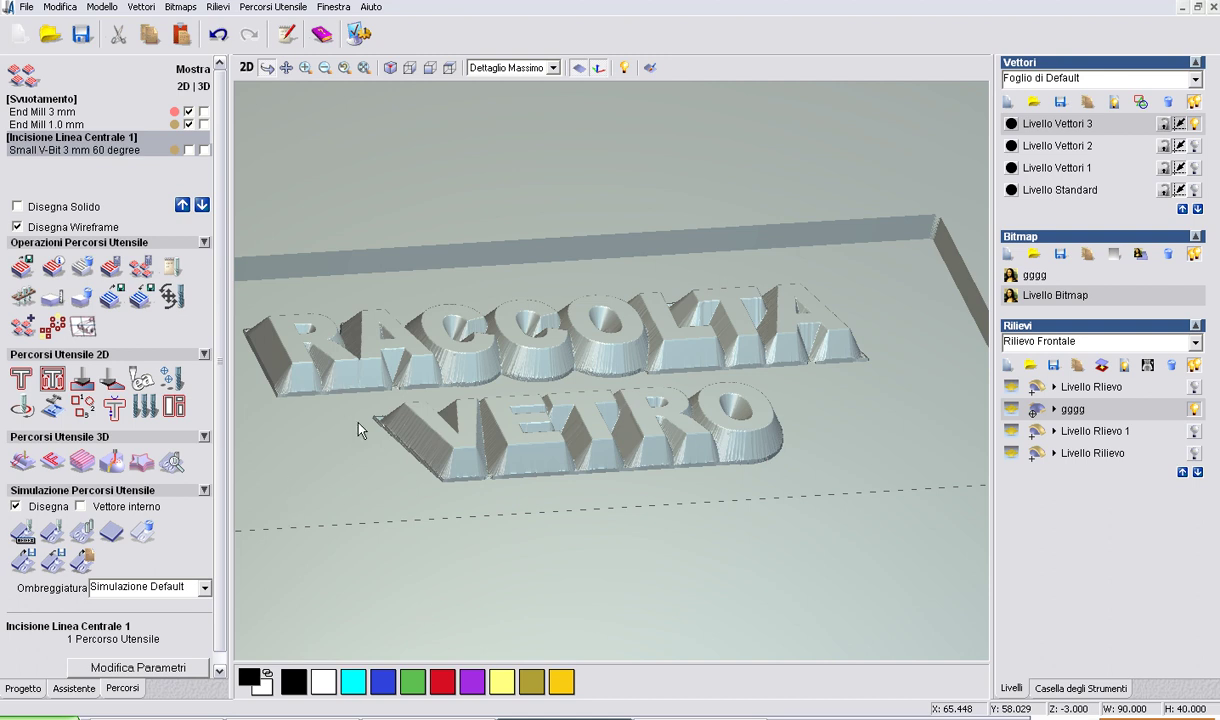
click(118, 532)
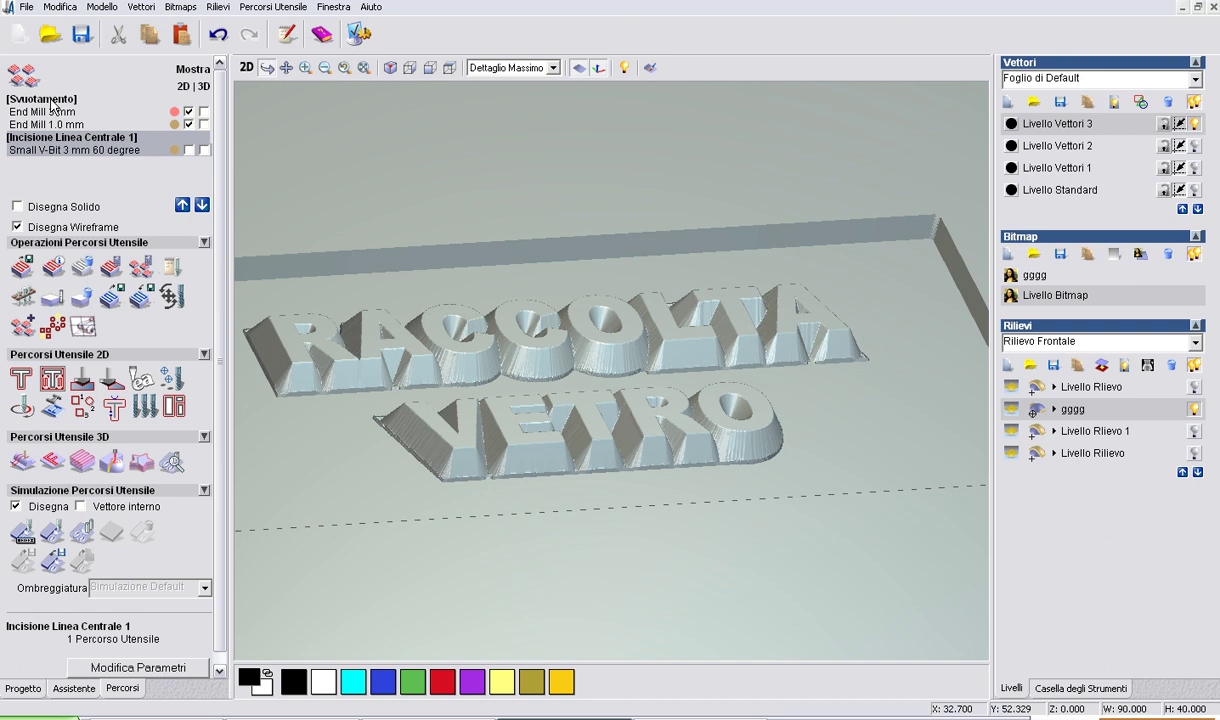
click(51, 102)
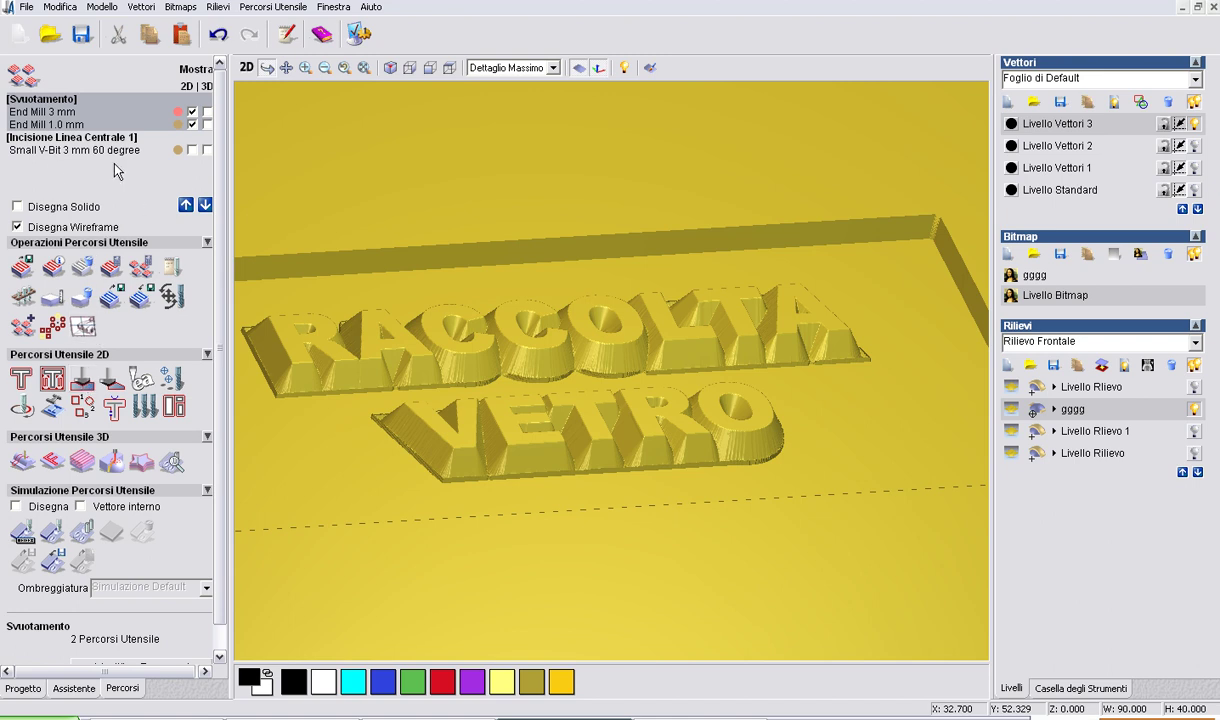
Set the Svuotamento Profondità Finale to 2.6 mm and recalculate the pocket.
click(52, 266)
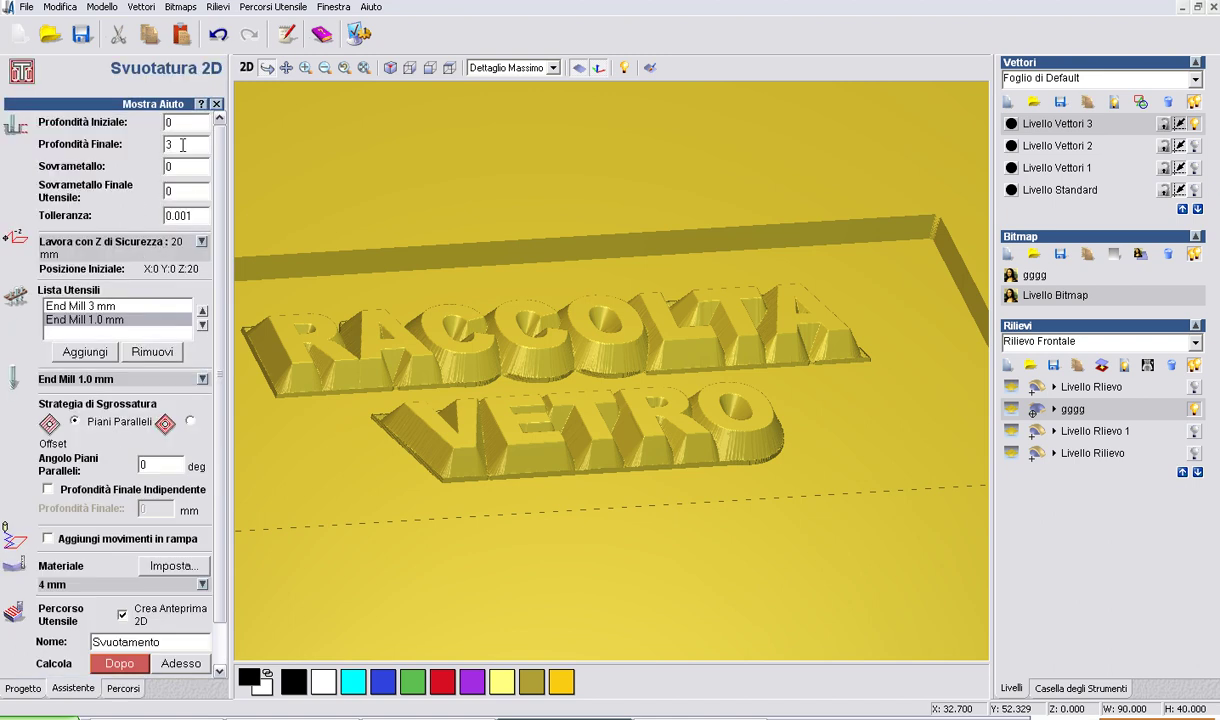
double_click(180, 144)
text(2.6)
click(247, 66)
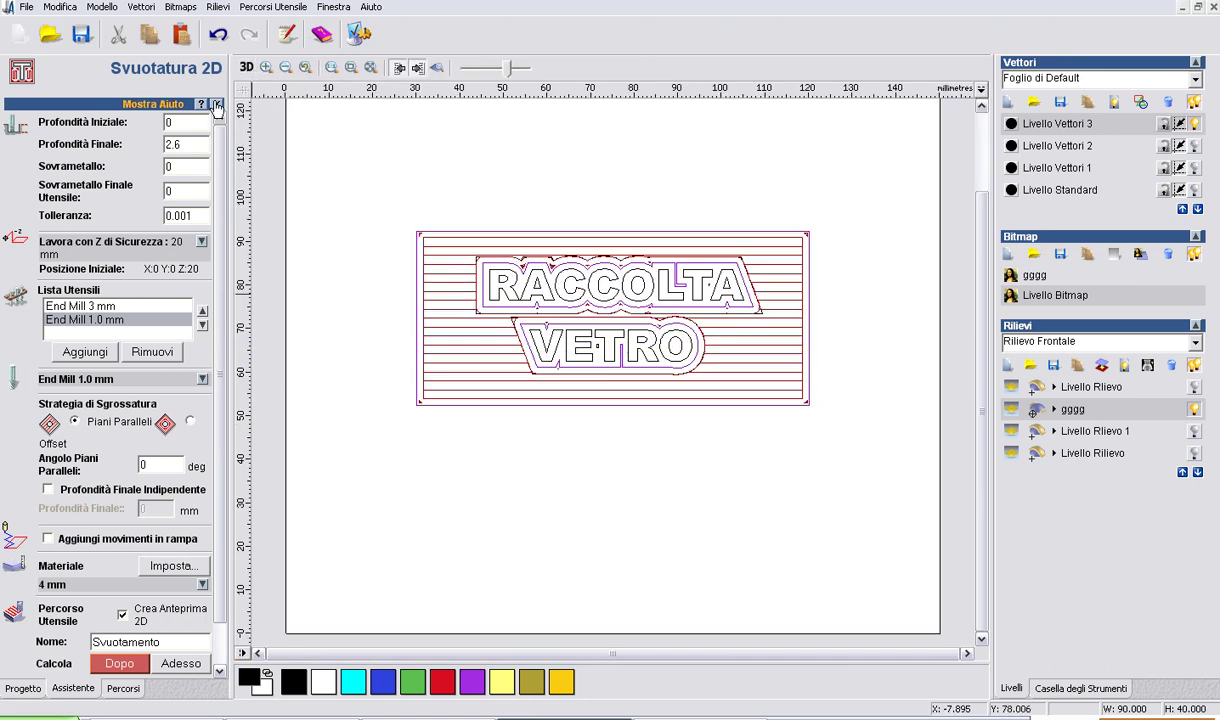
click(216, 106)
click(193, 112)
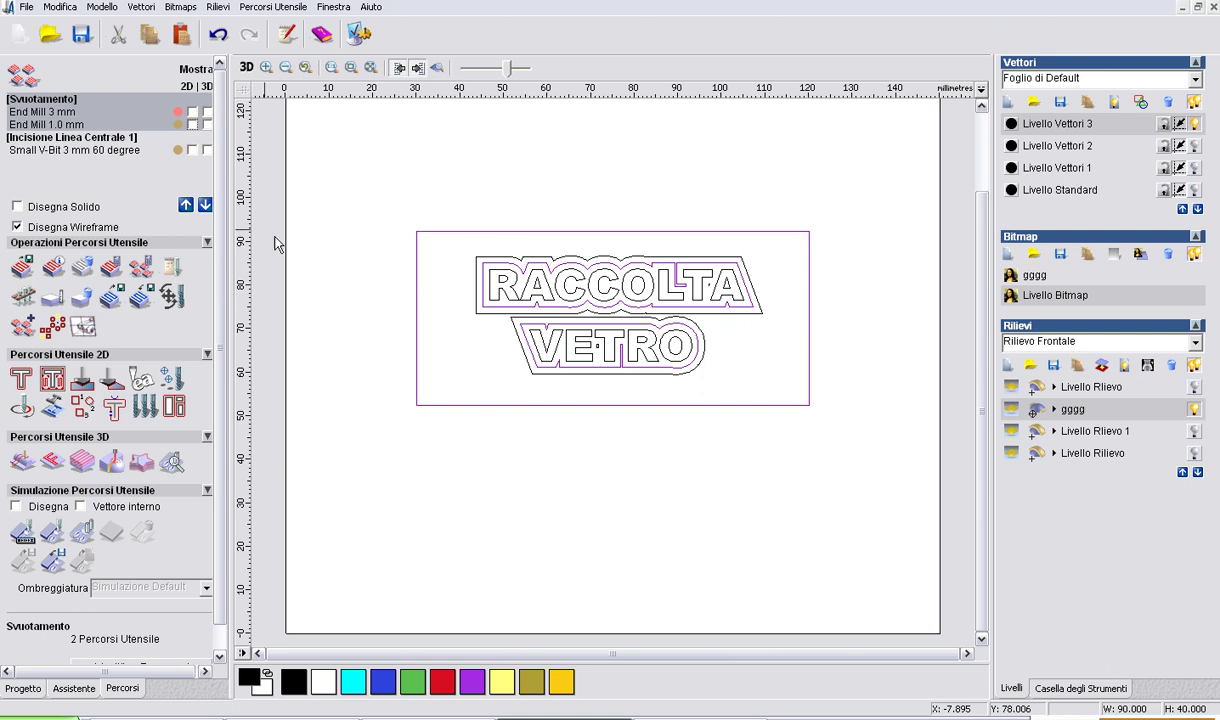
click(58, 270)
double_click(178, 143)
text(2.)
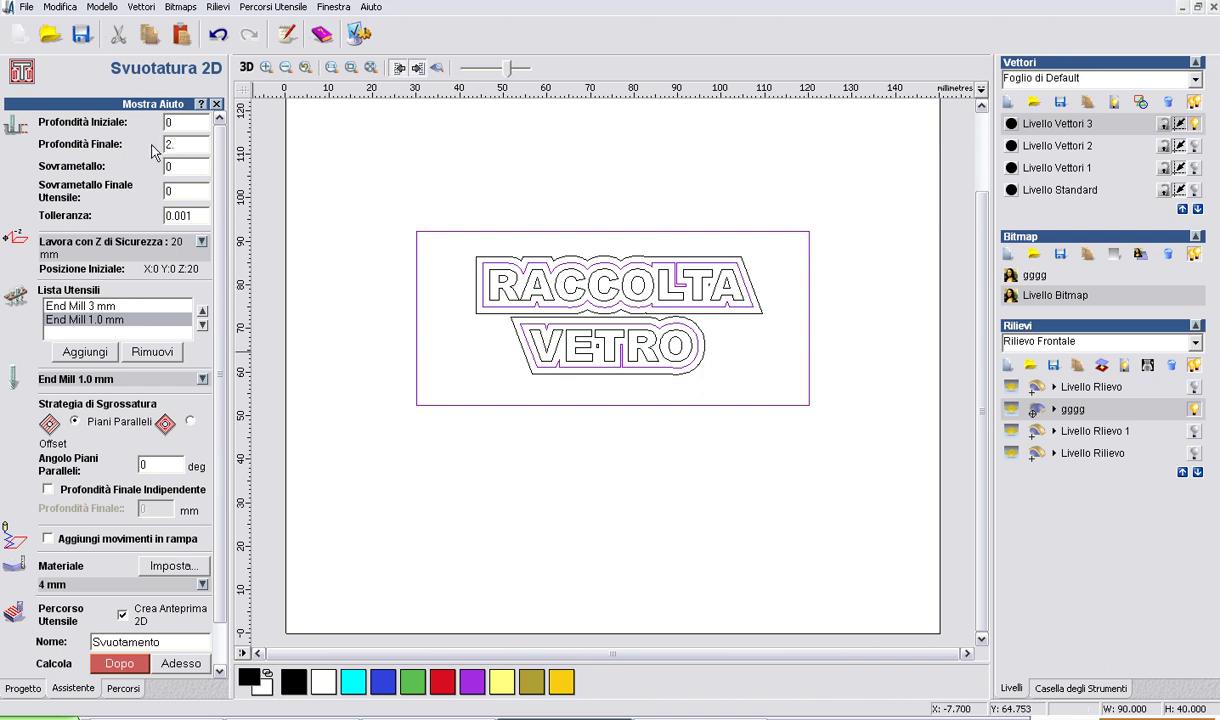
text(6)
click(181, 665)
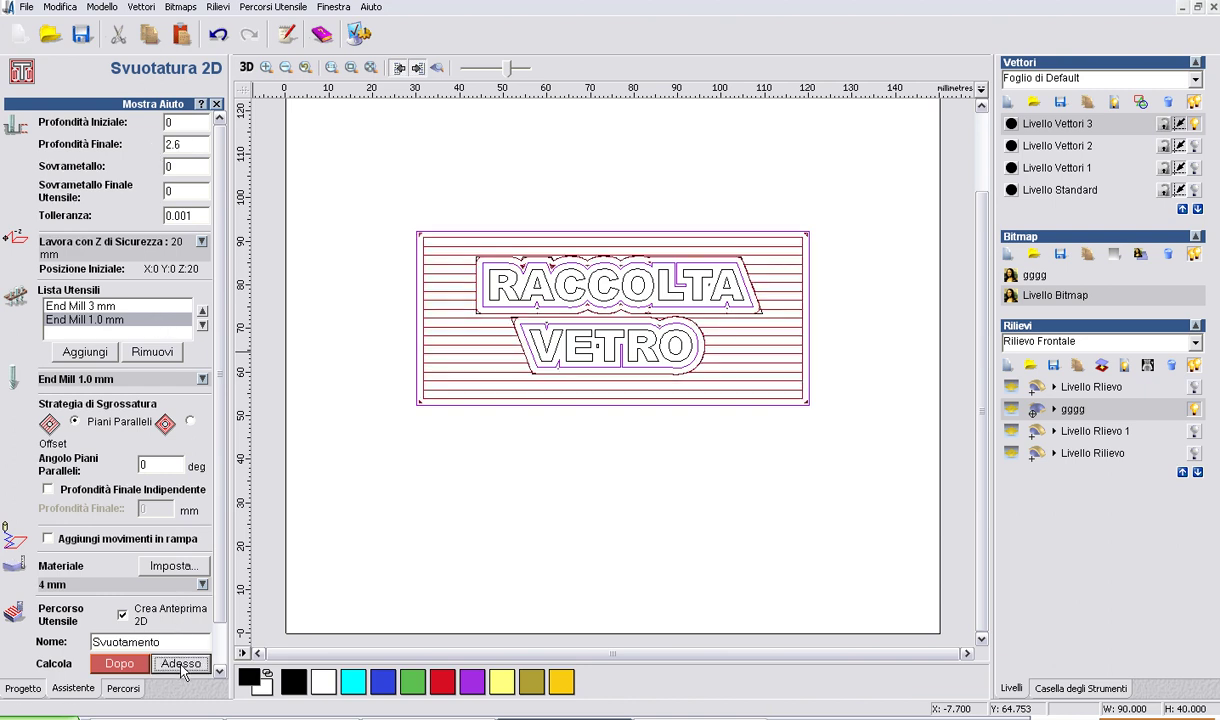
click(215, 104)
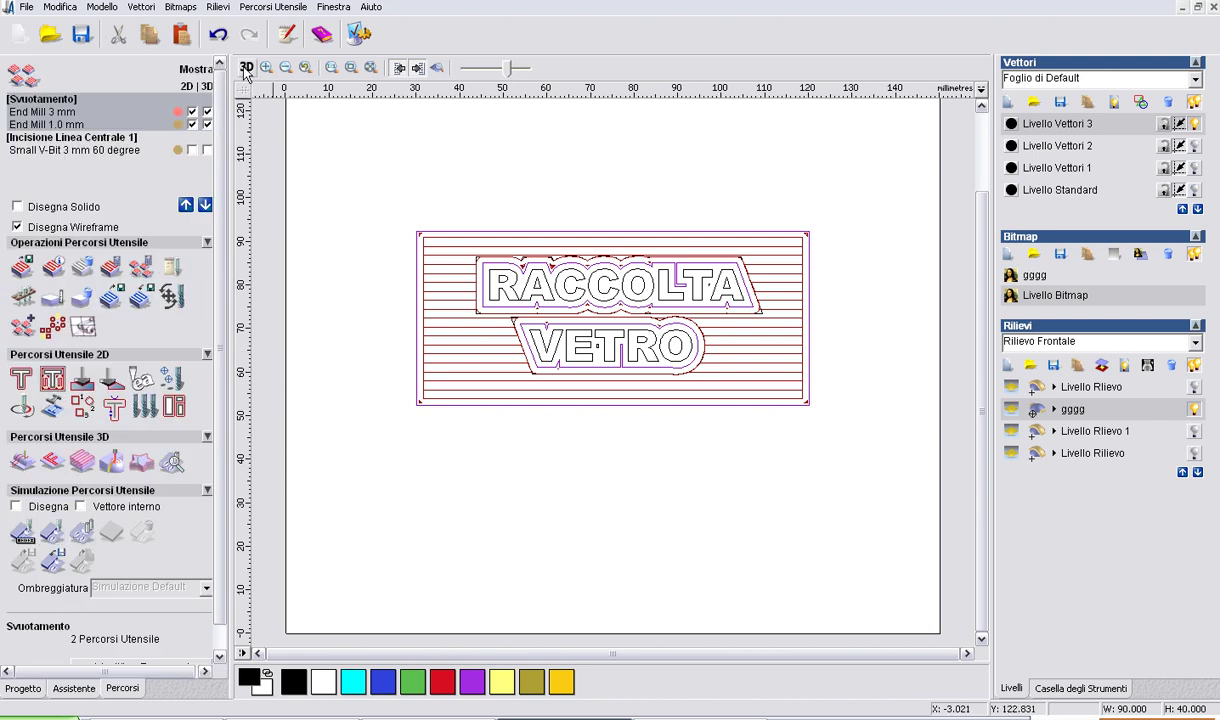
In 3D, add a new empty relief layer and show the toolpath wireframe.
click(246, 67)
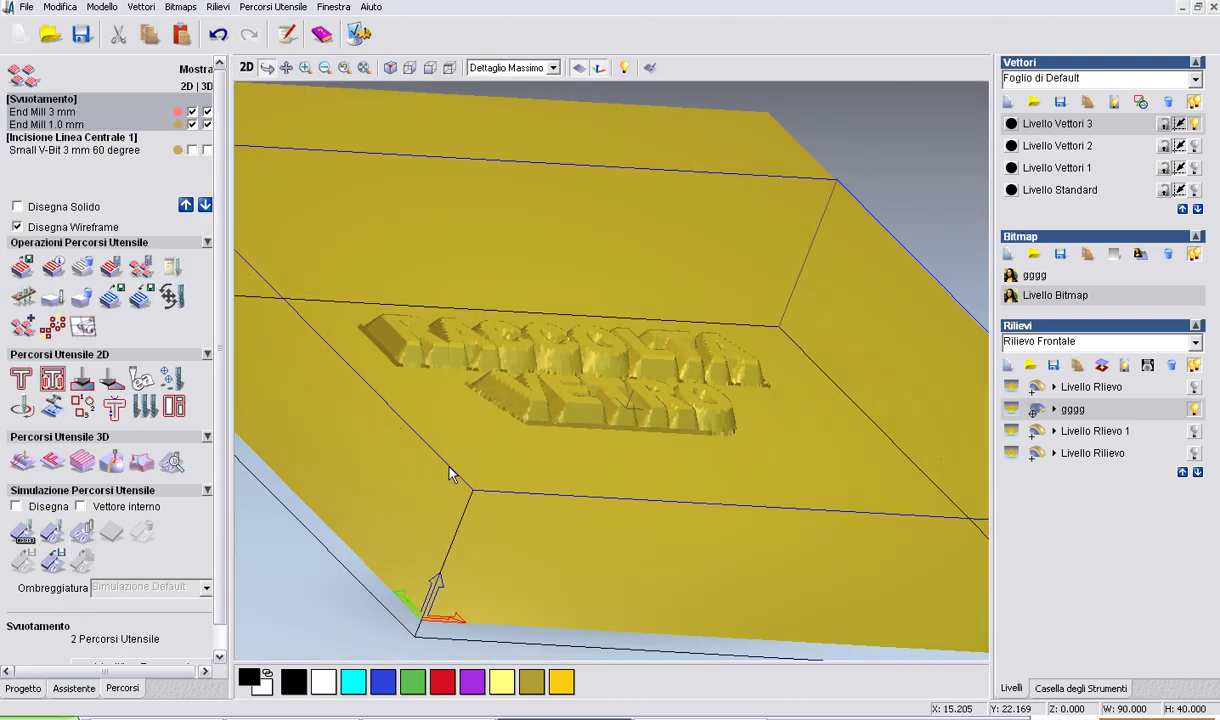
click(1009, 367)
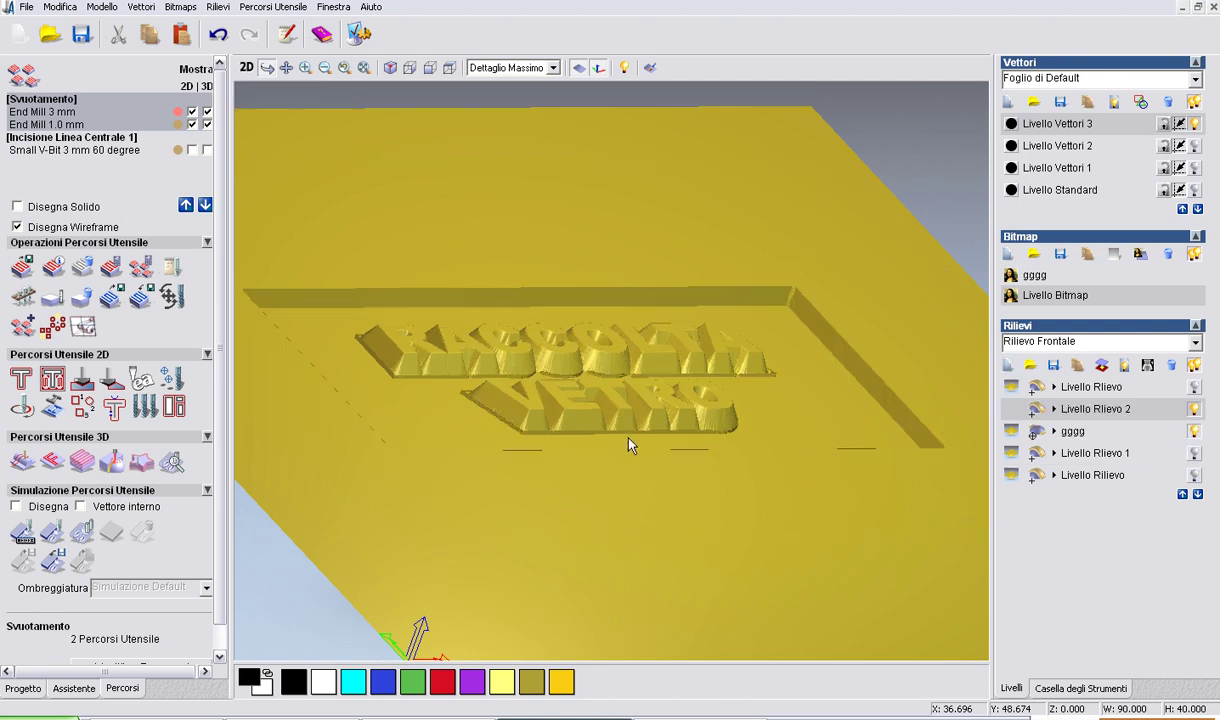
click(1195, 432)
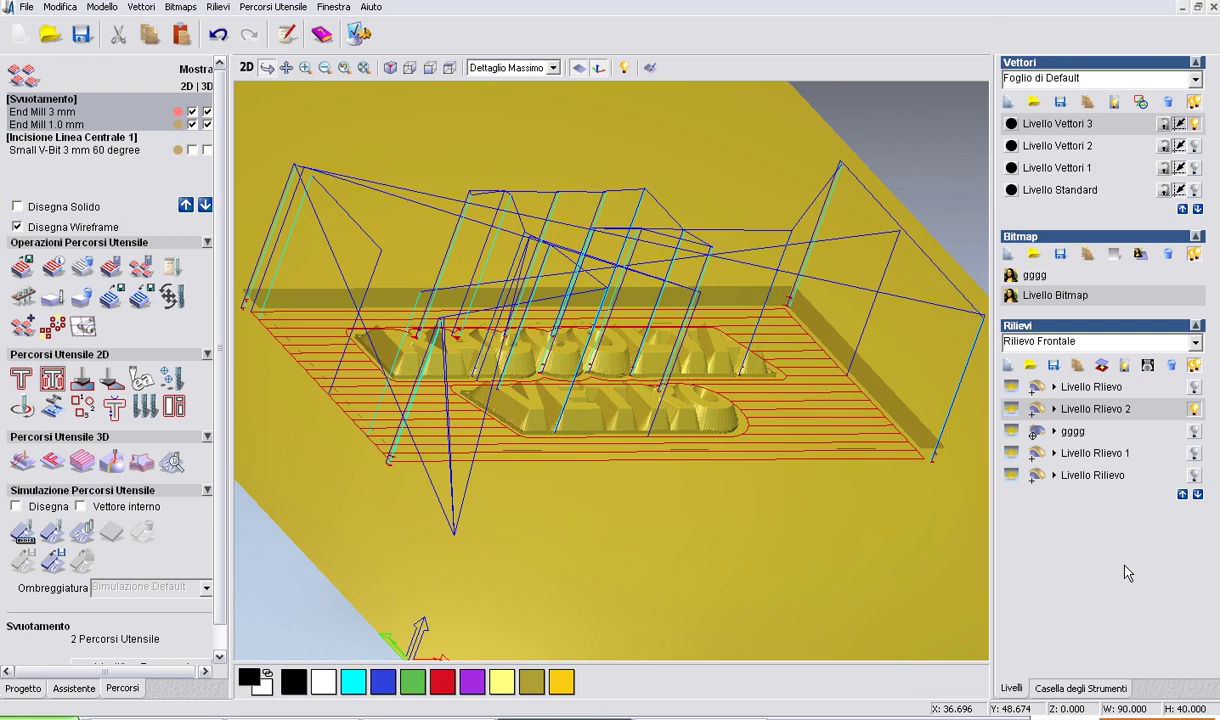
Simulate the Svuotamento pocket then the Incisione Linea Centrale 1 engraving, inspecting the lettering.
click(47, 535)
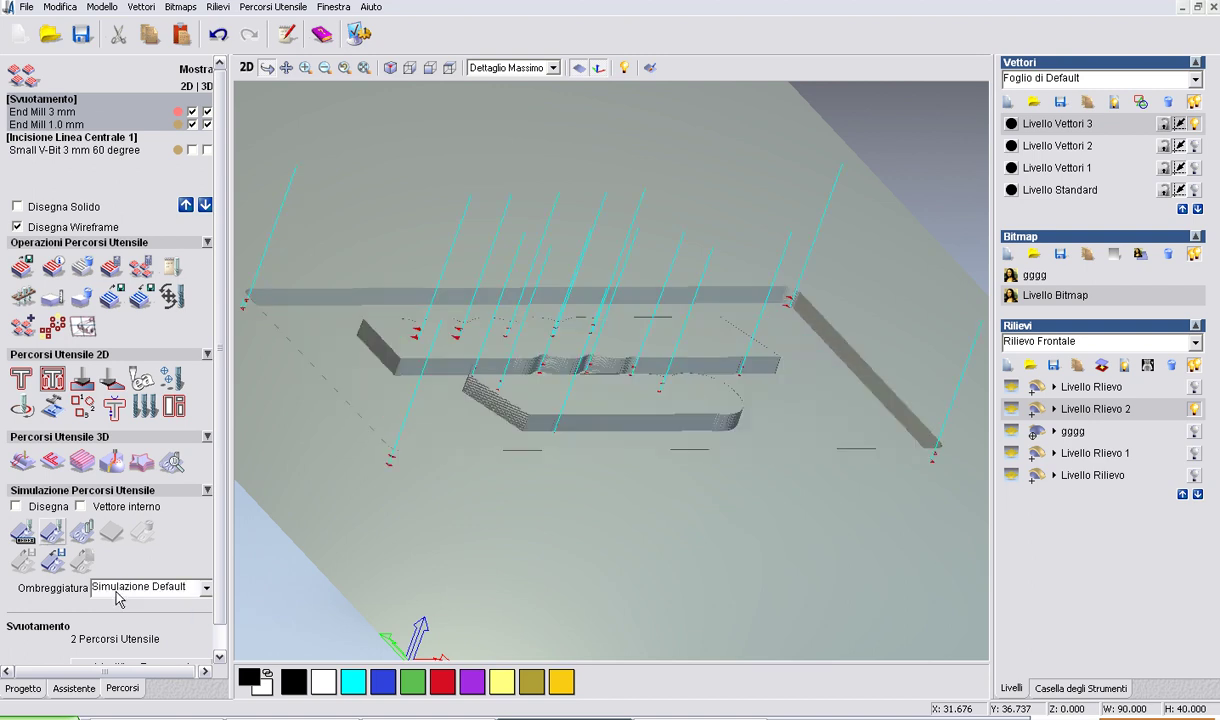
click(60, 137)
click(52, 532)
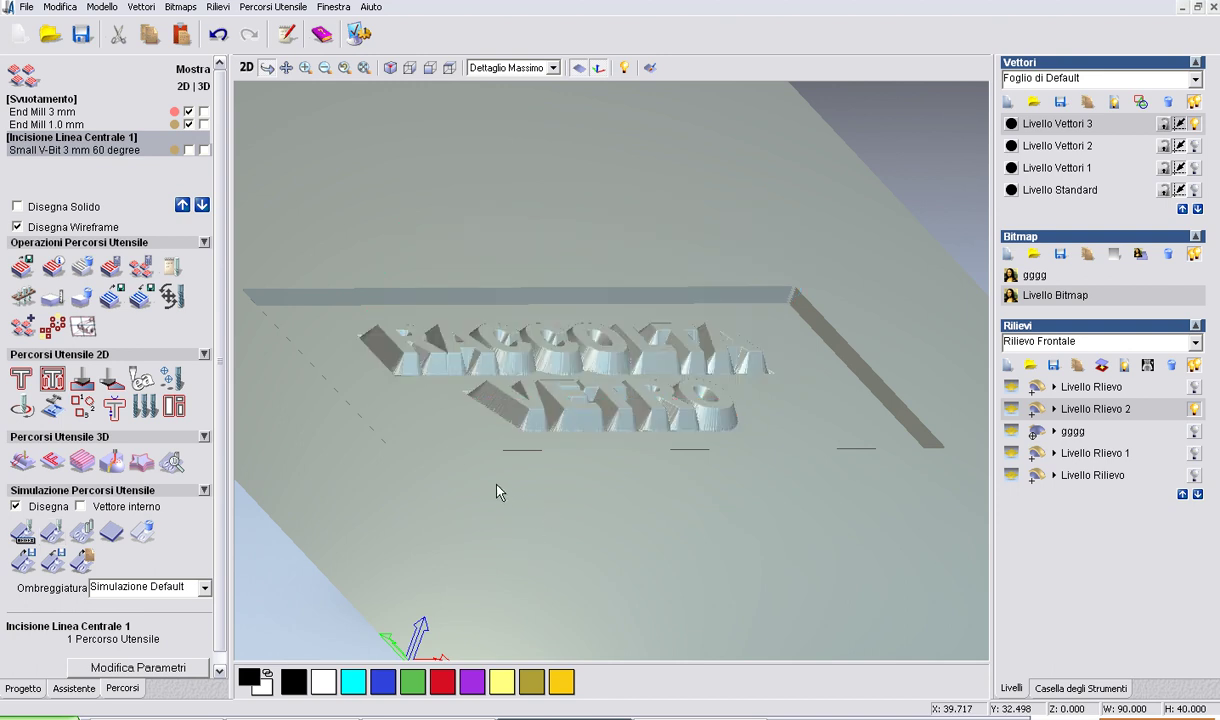
scroll(527, 528, up, 3)
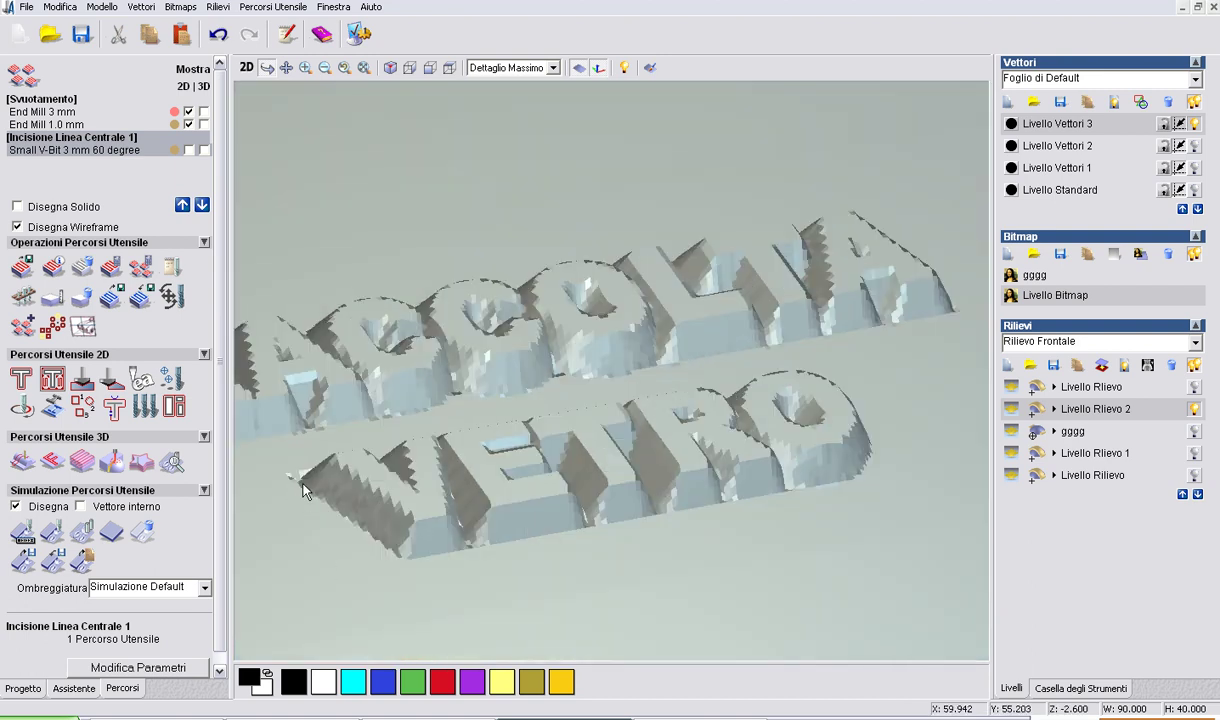
scroll(338, 538, down, 1)
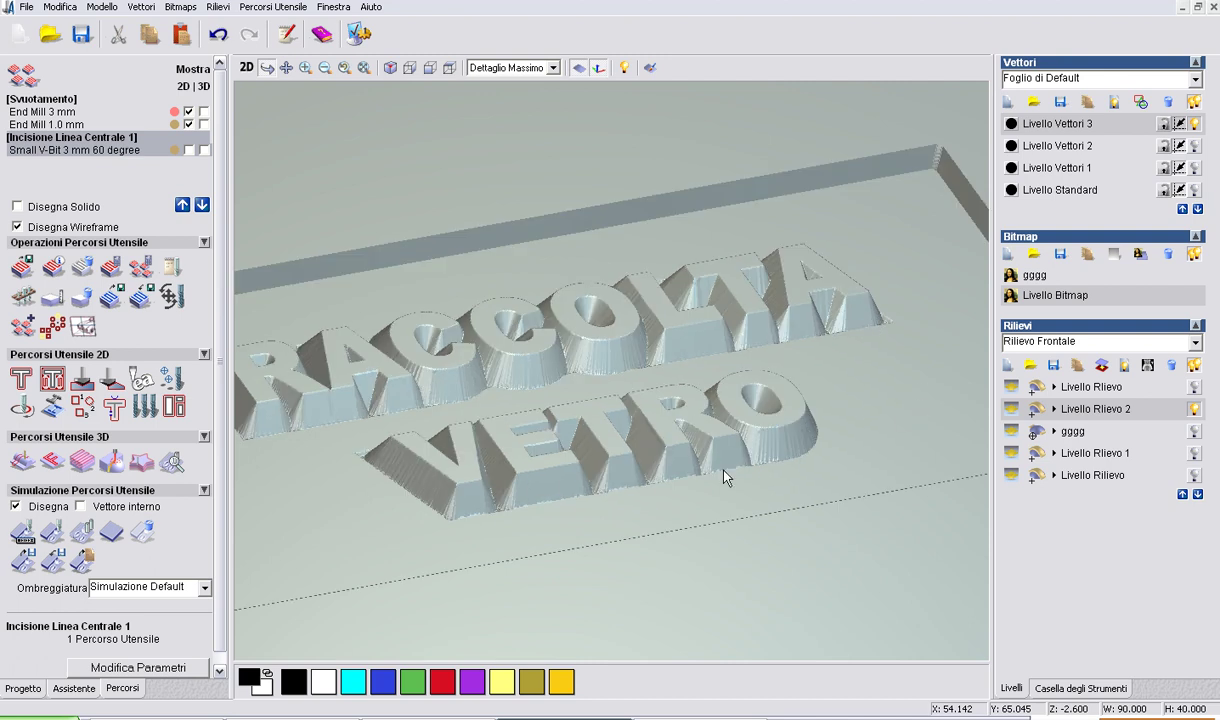
mouse_move(360, 480)
mouse_down()
mouse_move(733, 476)
mouse_move(880, 422)
mouse_move(502, 474)
mouse_move(547, 413)
mouse_up()
scroll(545, 413, up, 2)
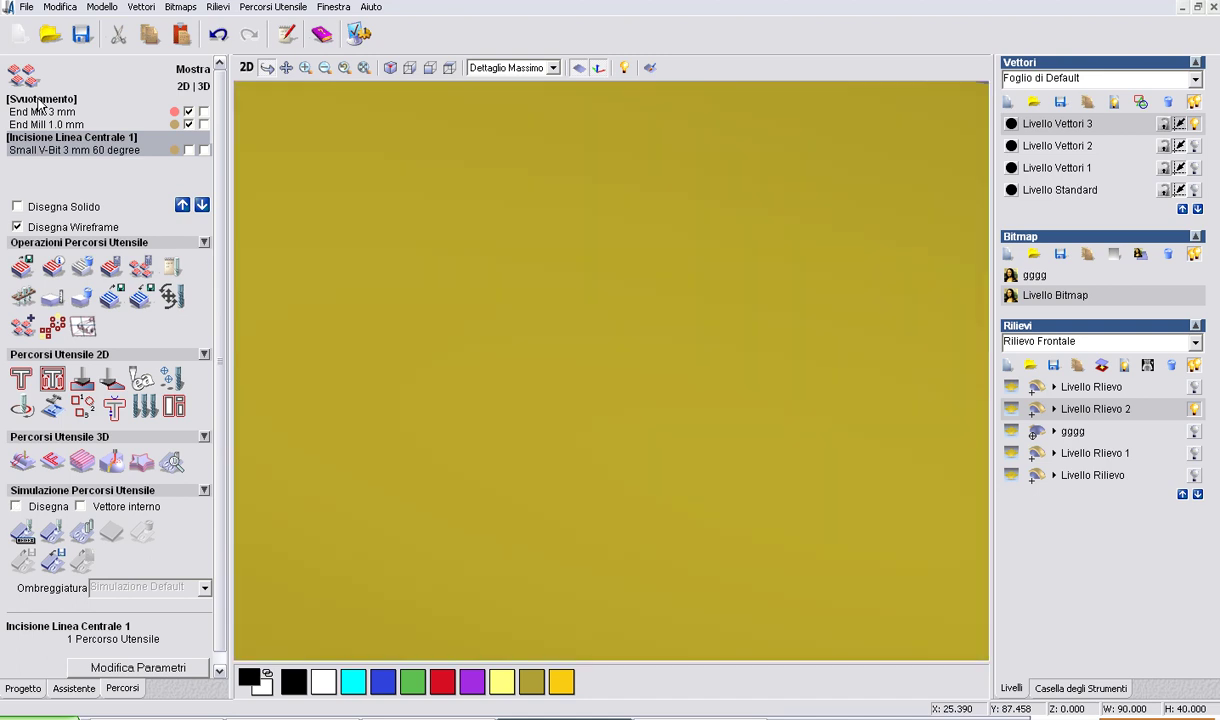
Change the Svuotamento final depth to 2.7 mm and return to the 2D toolpath list.
click(38, 103)
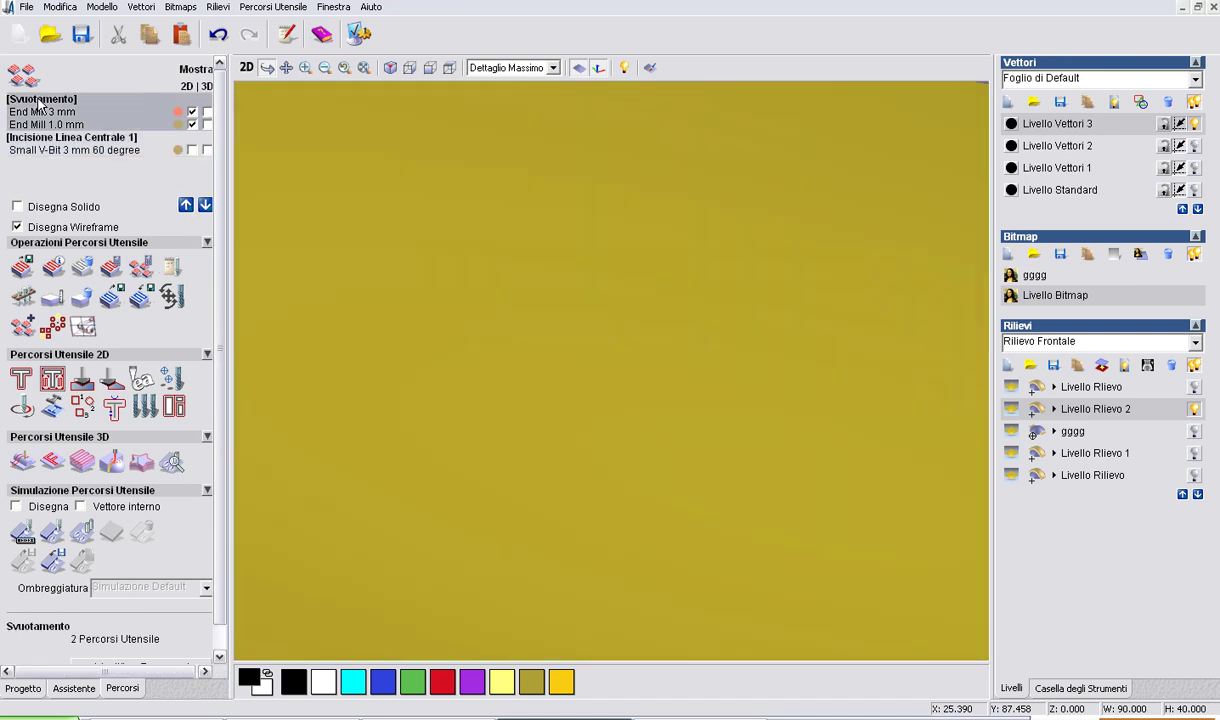
click(52, 262)
drag(183, 147, 174, 147)
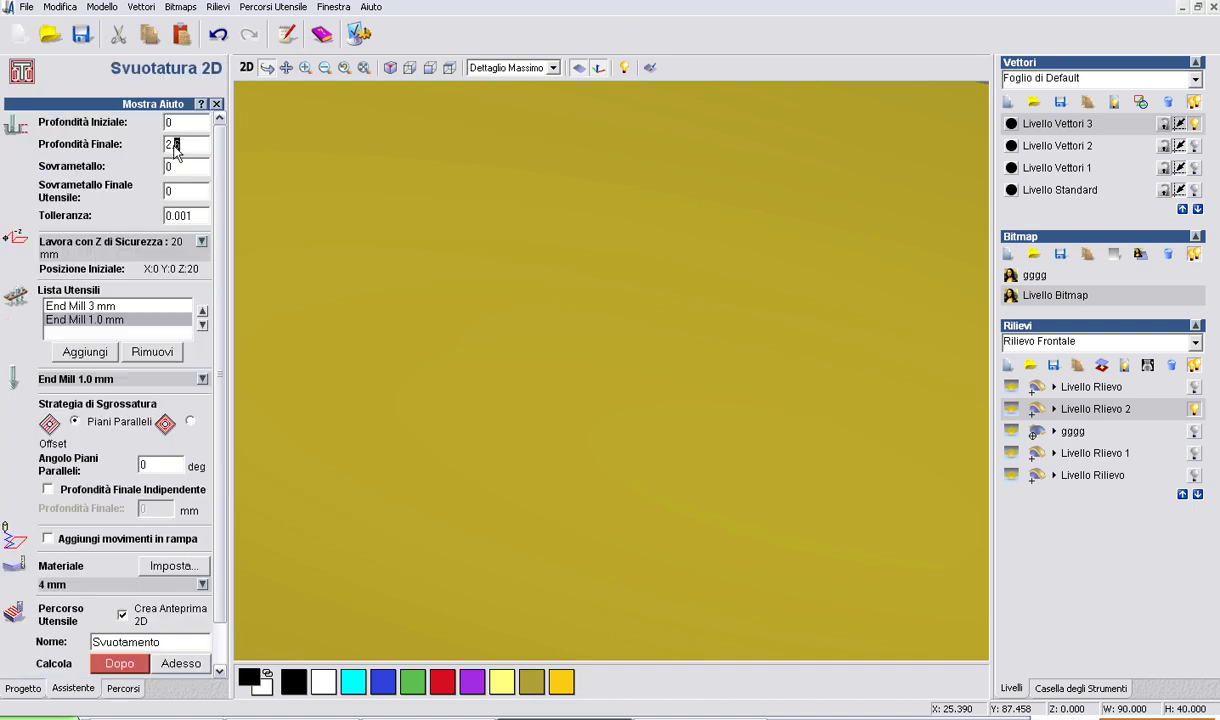
text(7)
click(246, 67)
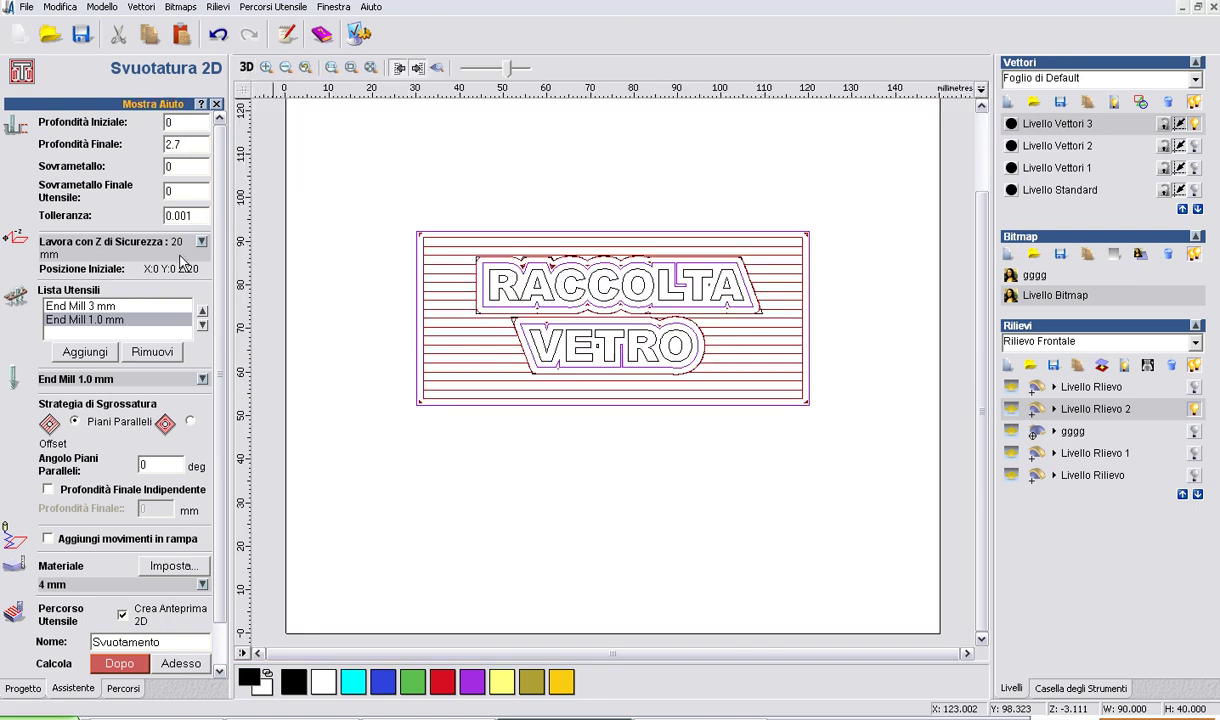
click(182, 660)
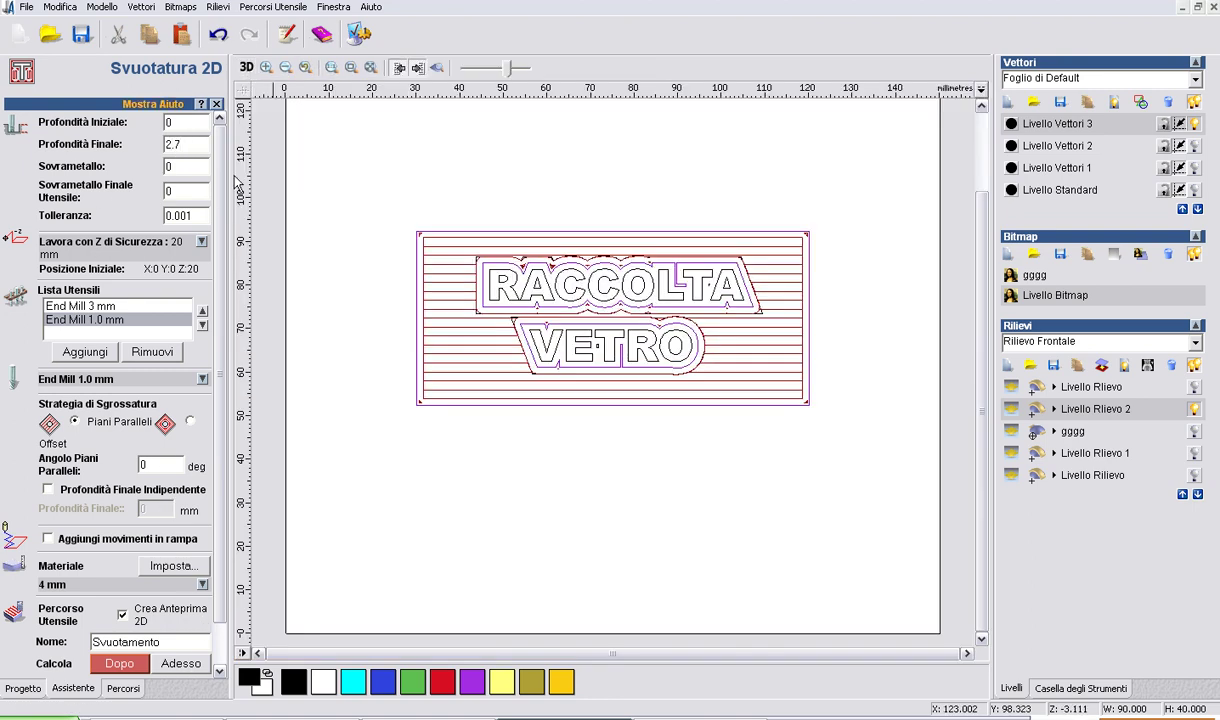
click(192, 112)
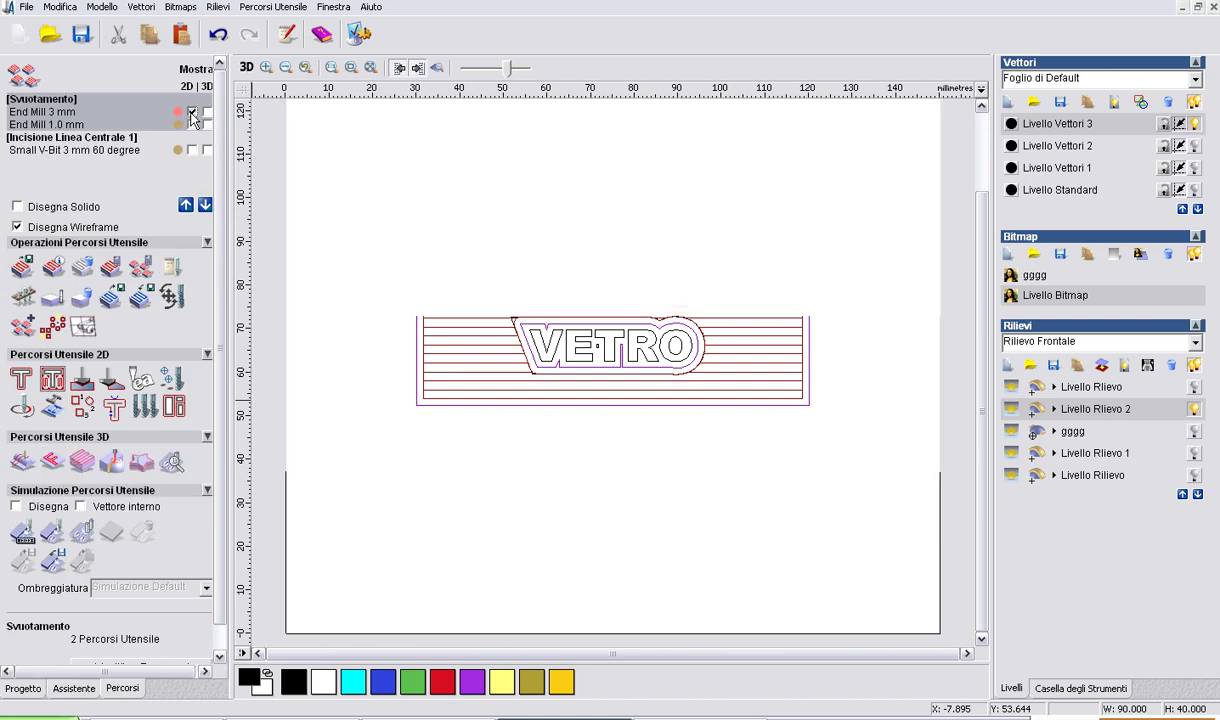
Re-enter 2.7 mm as the final depth and recalculate the pocket toolpath.
click(53, 268)
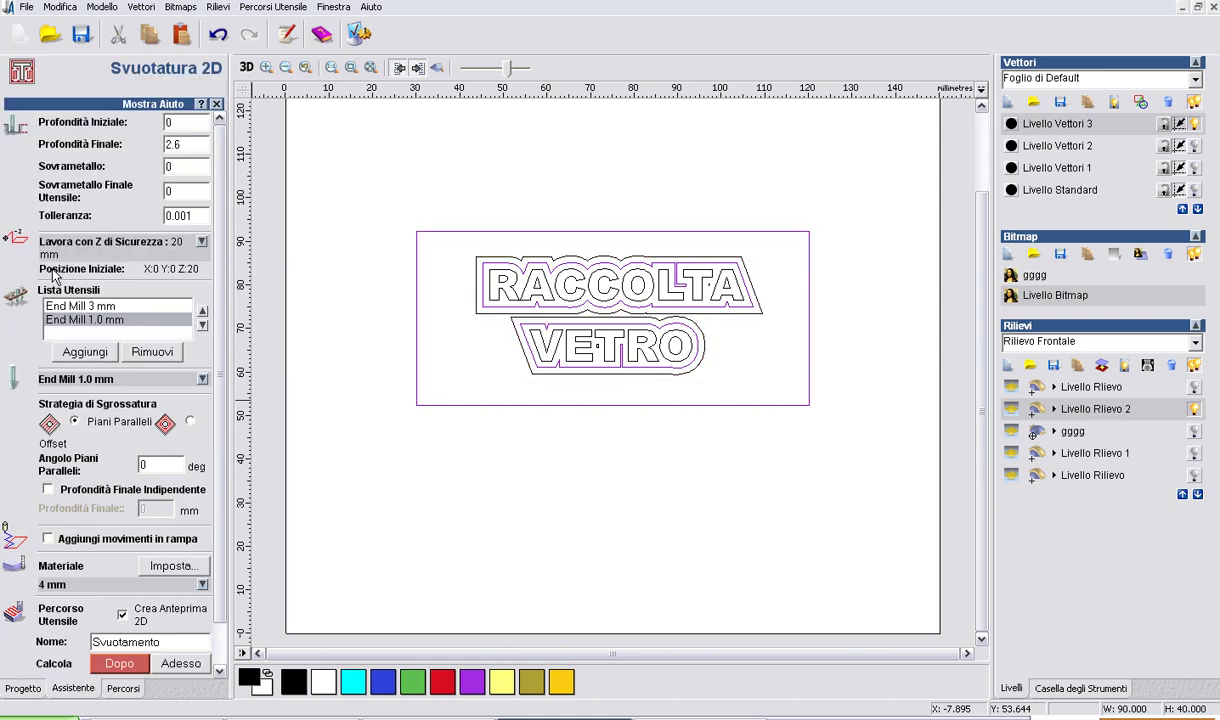
double_click(177, 145)
text(7)
click(184, 668)
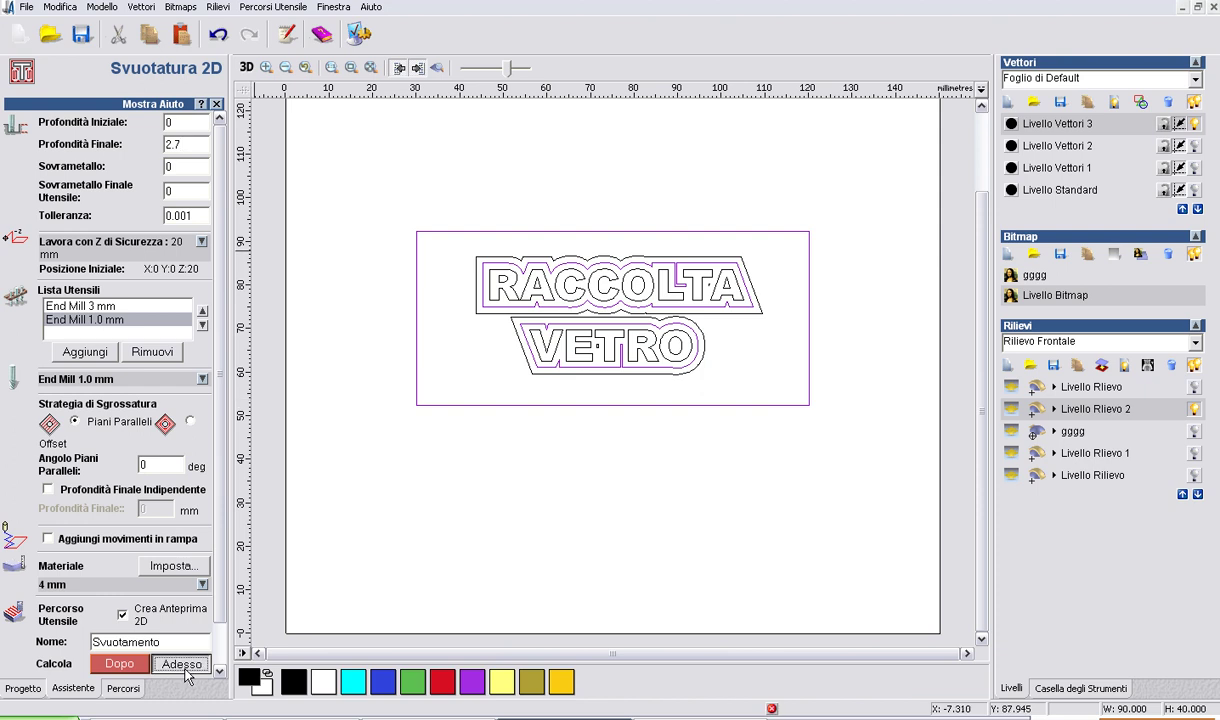
click(216, 104)
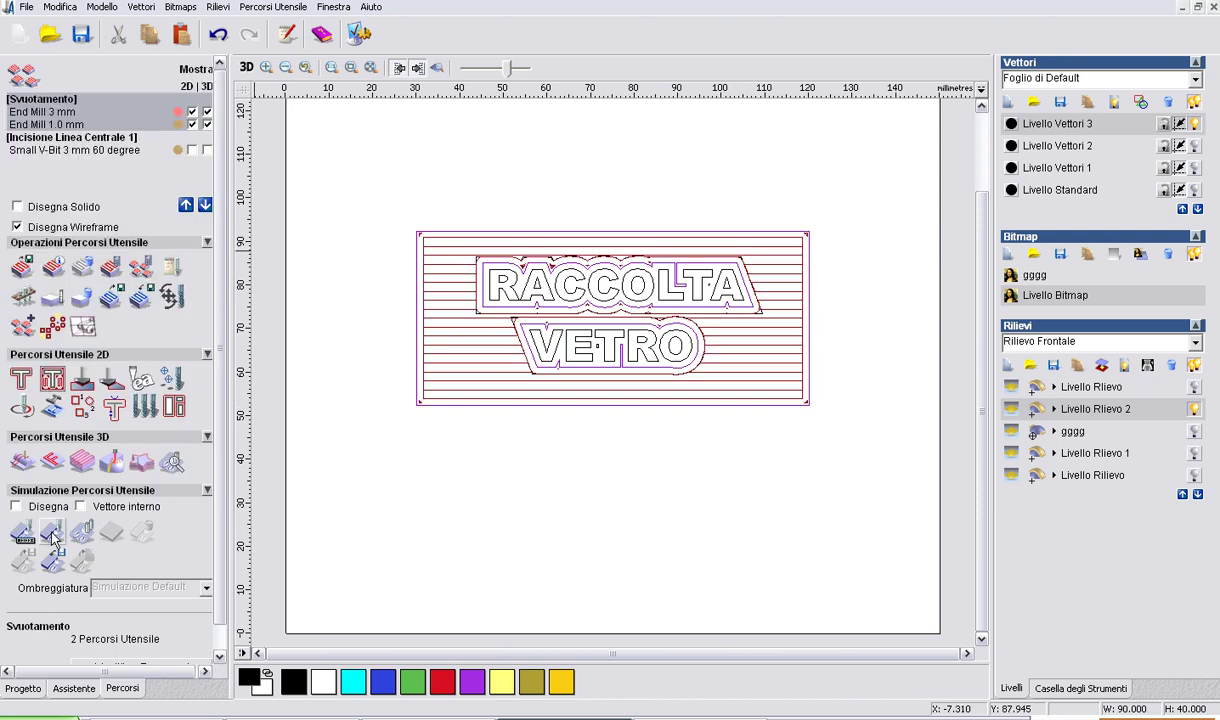
click(52, 538)
Simulate the pocket and Incisione Linea Centrale 1 engraving, inspecting the carved plate in 3D.
click(539, 489)
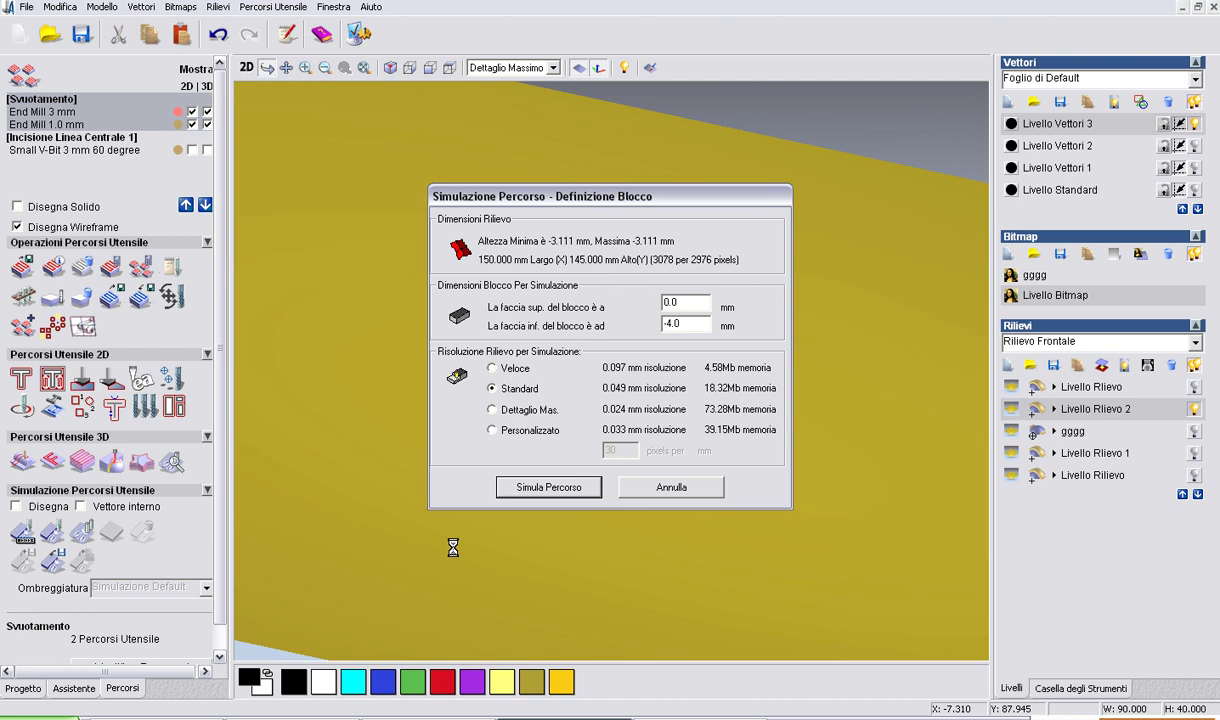
click(556, 485)
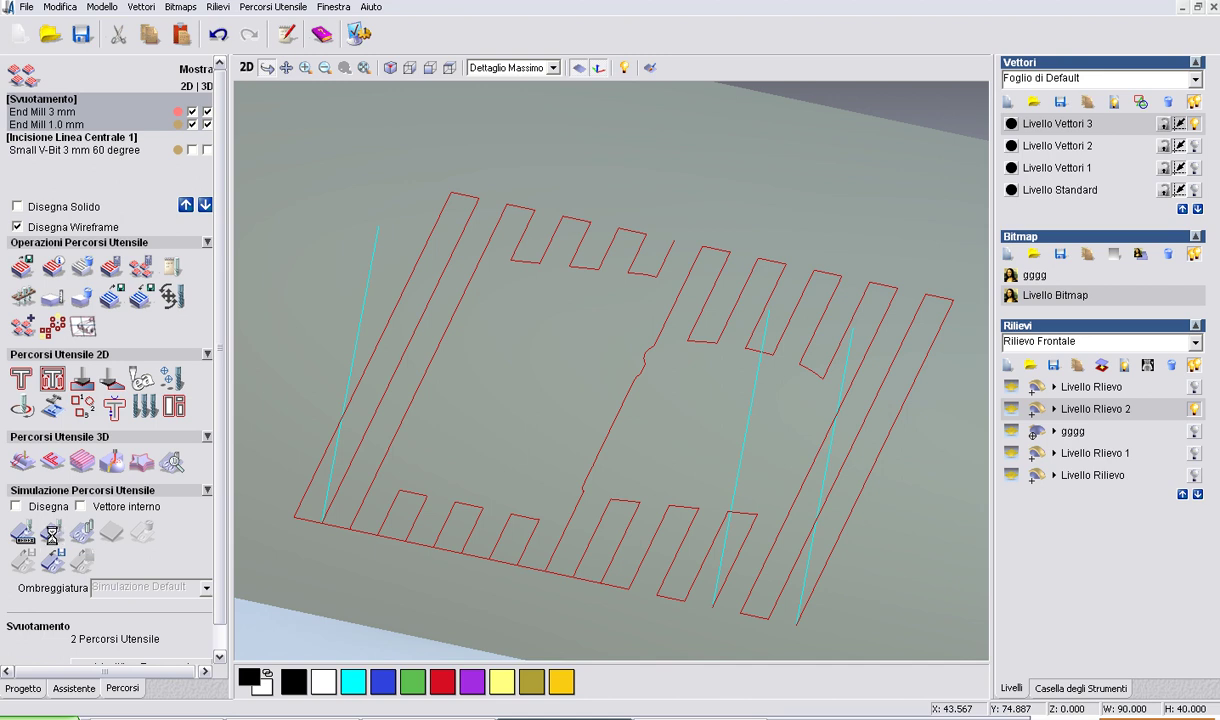
click(72, 147)
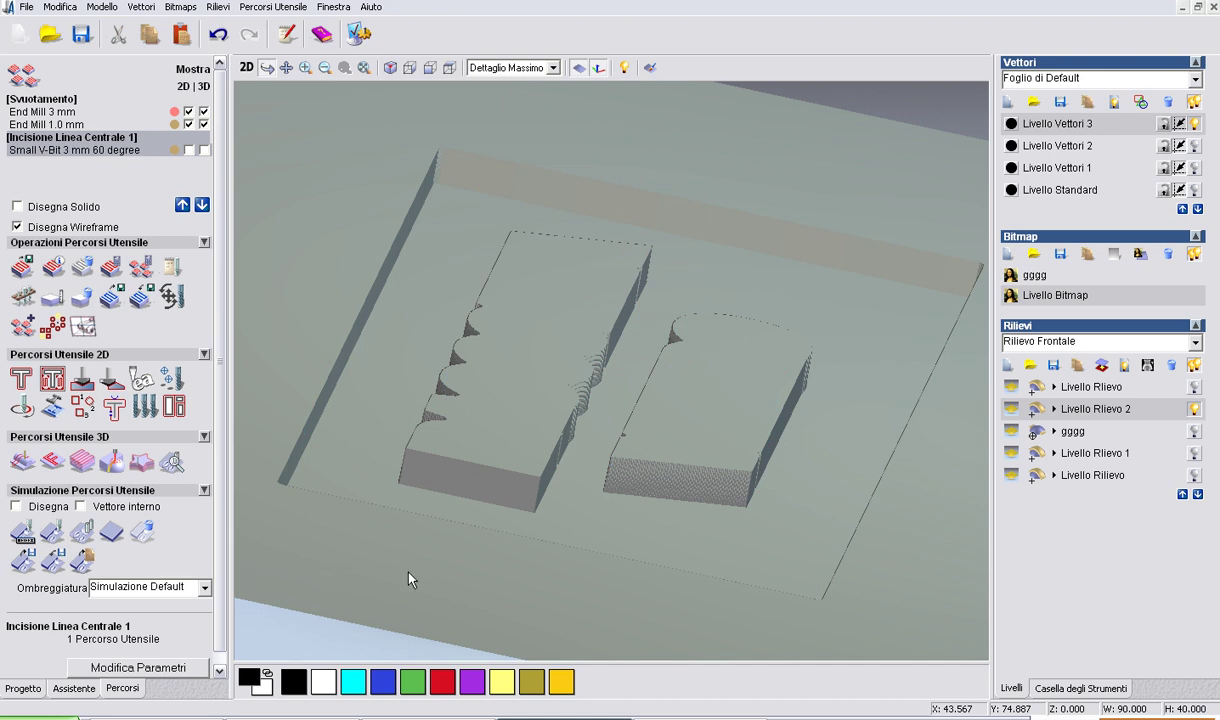
drag(480, 600, 394, 585)
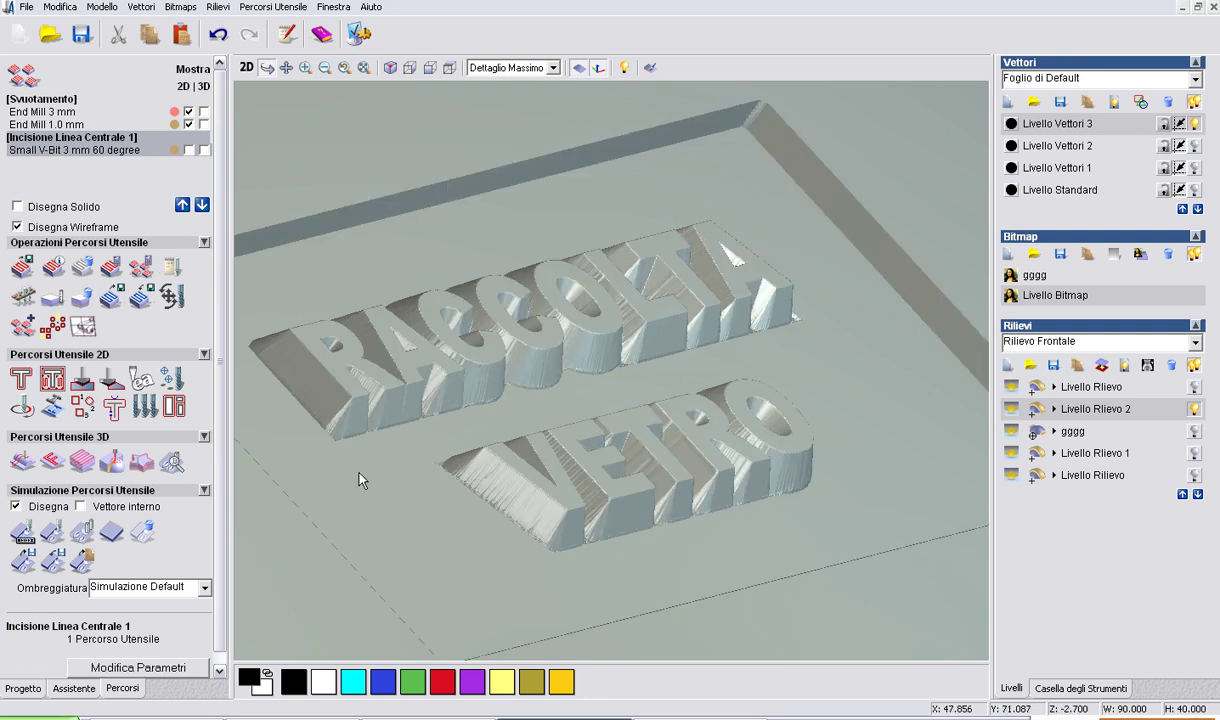
mouse_move(409, 433)
mouse_down()
mouse_move(548, 510)
mouse_move(356, 541)
mouse_up()
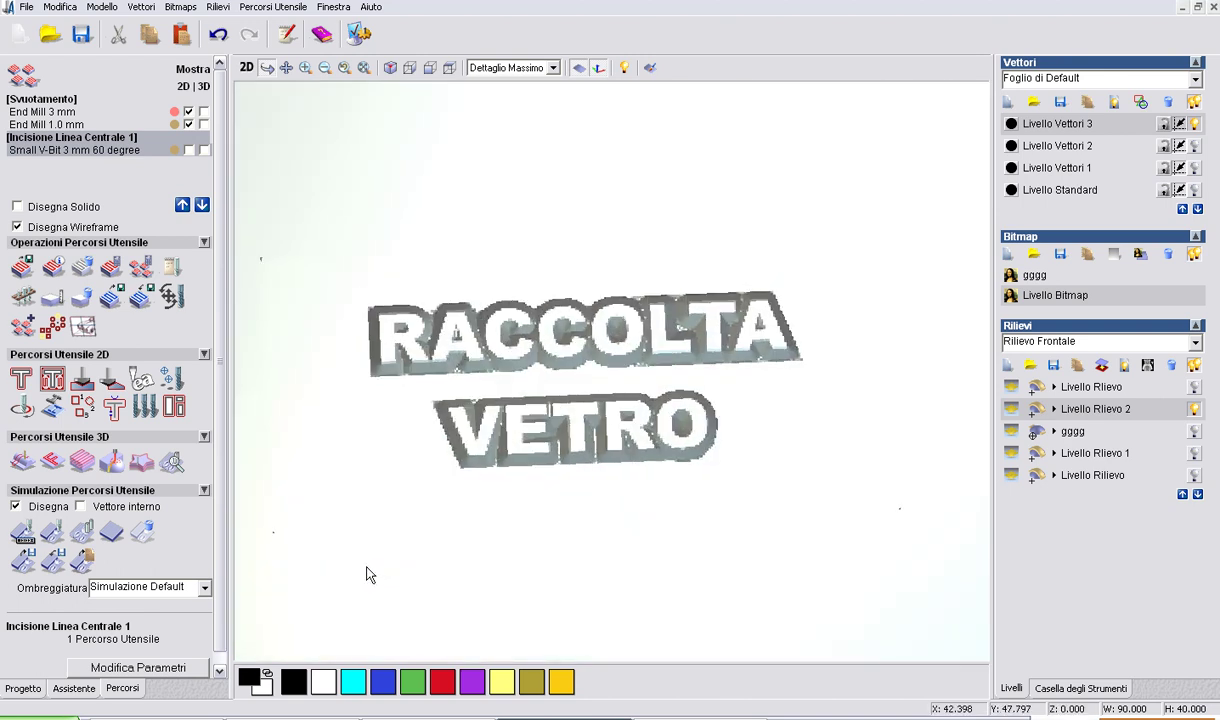
scroll(380, 535, up, 3)
scroll(380, 536, down, 4)
scroll(377, 538, down, 5)
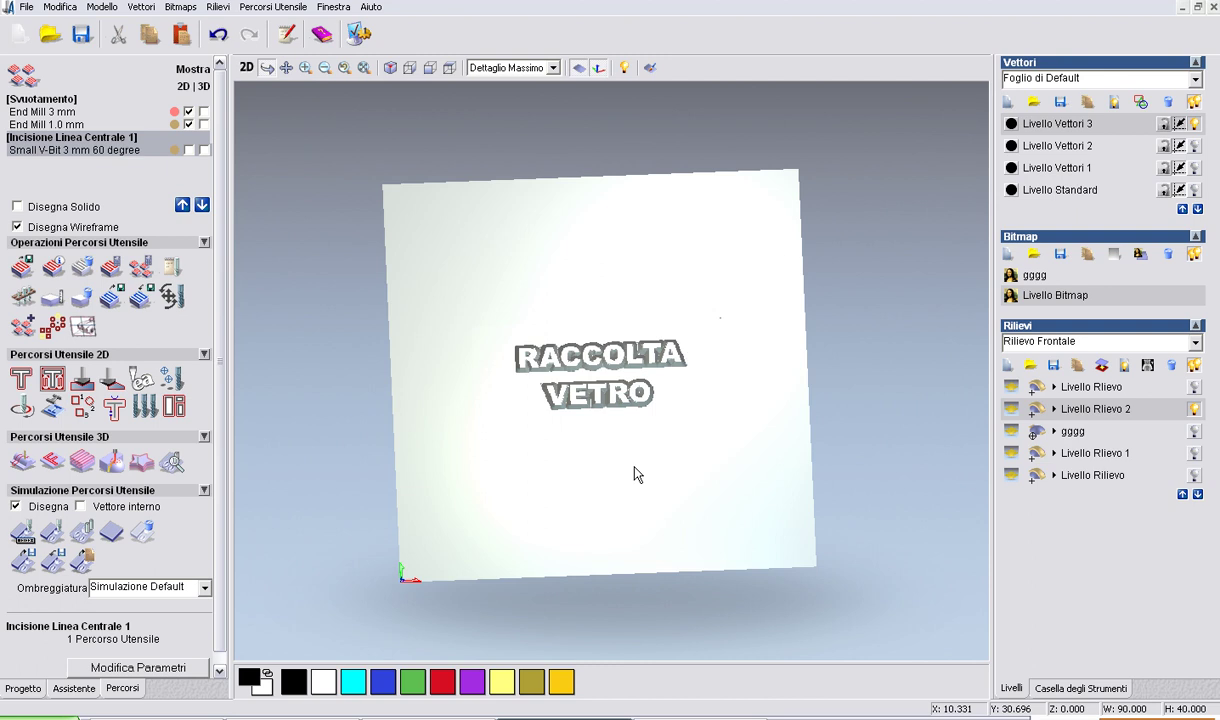
scroll(497, 508, up, 3)
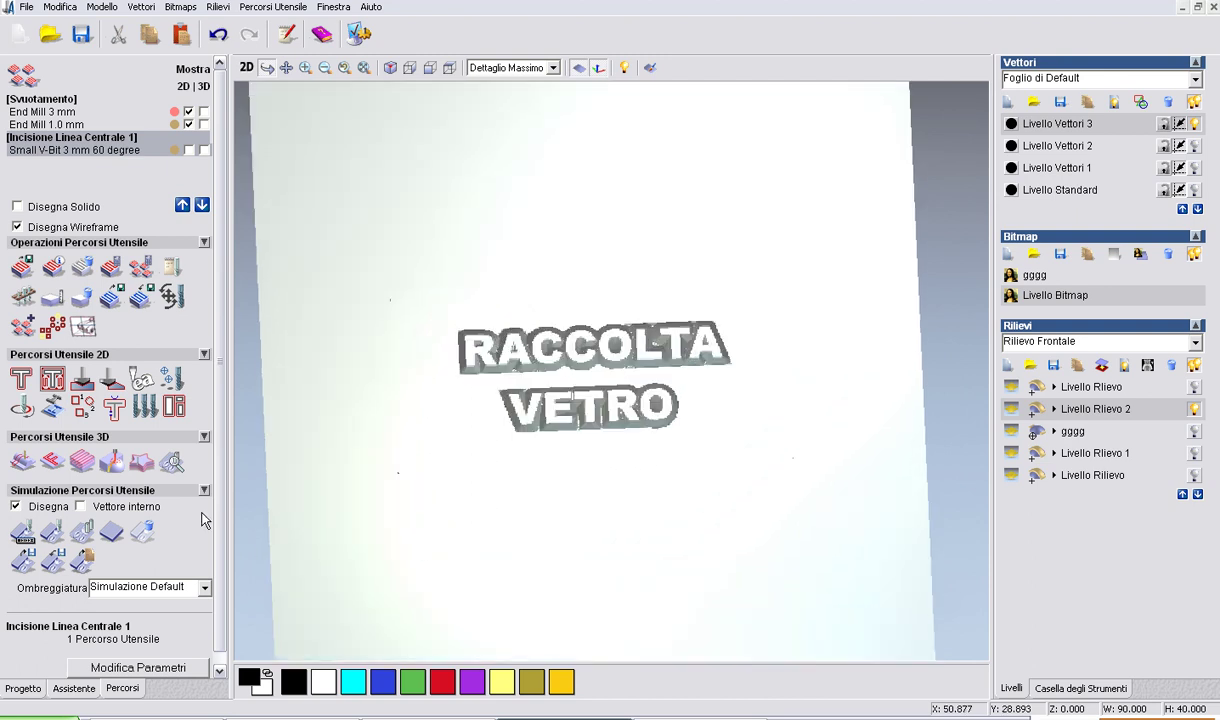
Reset the simulation to a fresh, uncut material block.
click(50, 99)
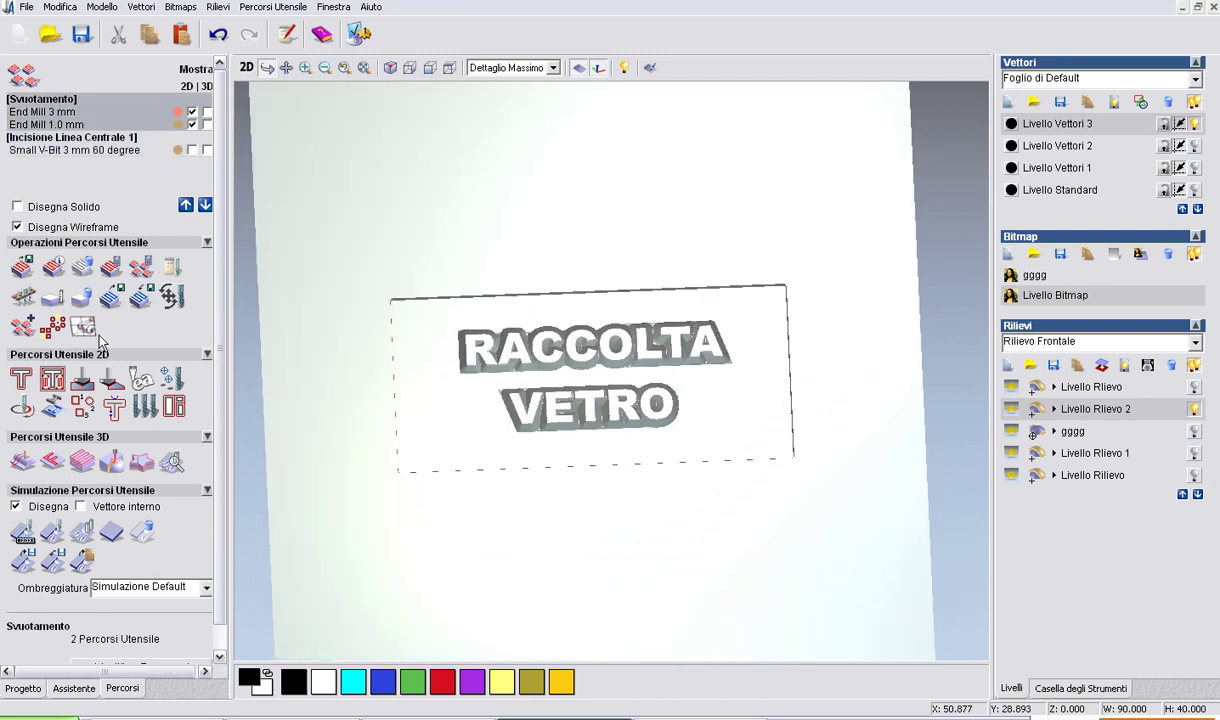
click(142, 531)
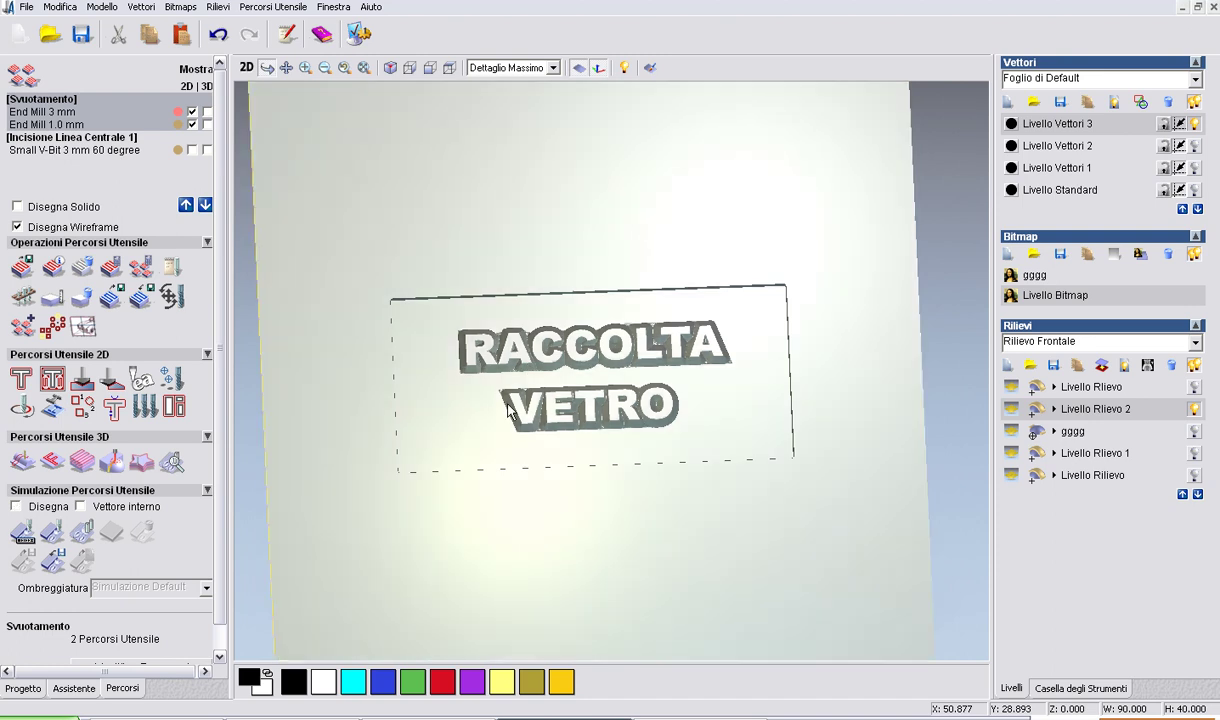
mouse_move(460, 318)
mouse_down()
mouse_move(482, 430)
mouse_move(534, 381)
mouse_move(504, 343)
mouse_move(500, 444)
mouse_move(578, 308)
mouse_up()
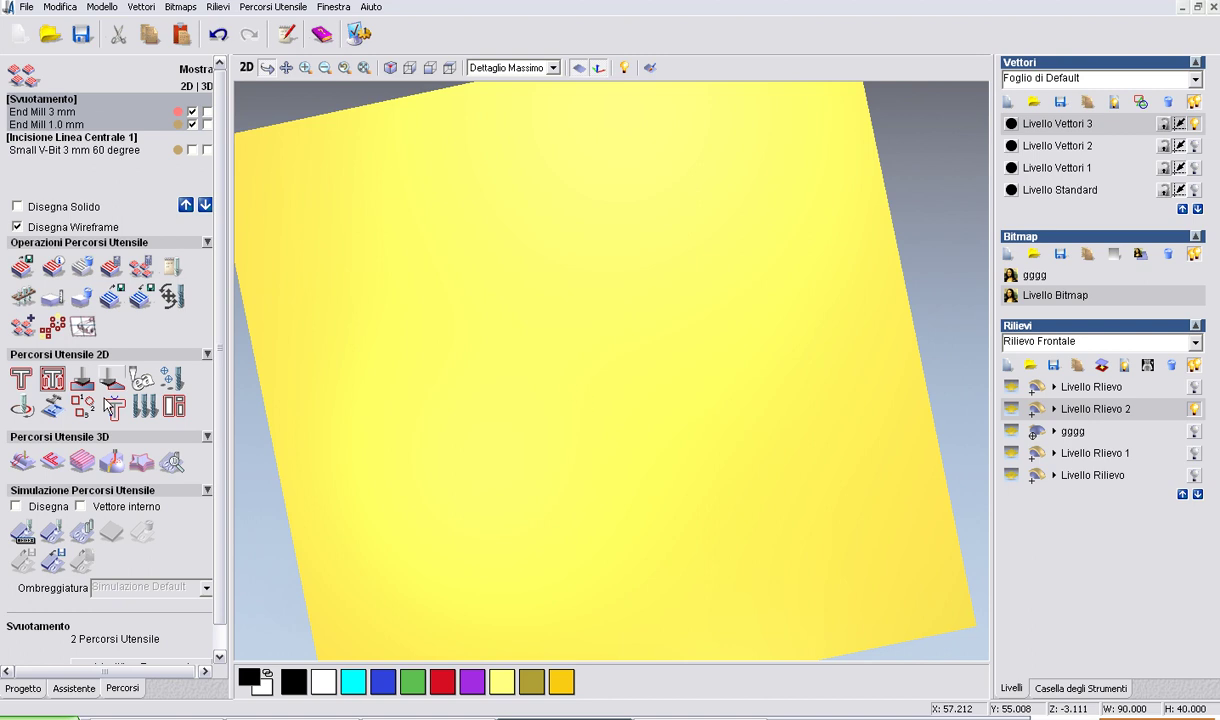
Simulate the Svuotamento pocket toolpath on the plate block and run it to completion.
click(22, 531)
click(533, 488)
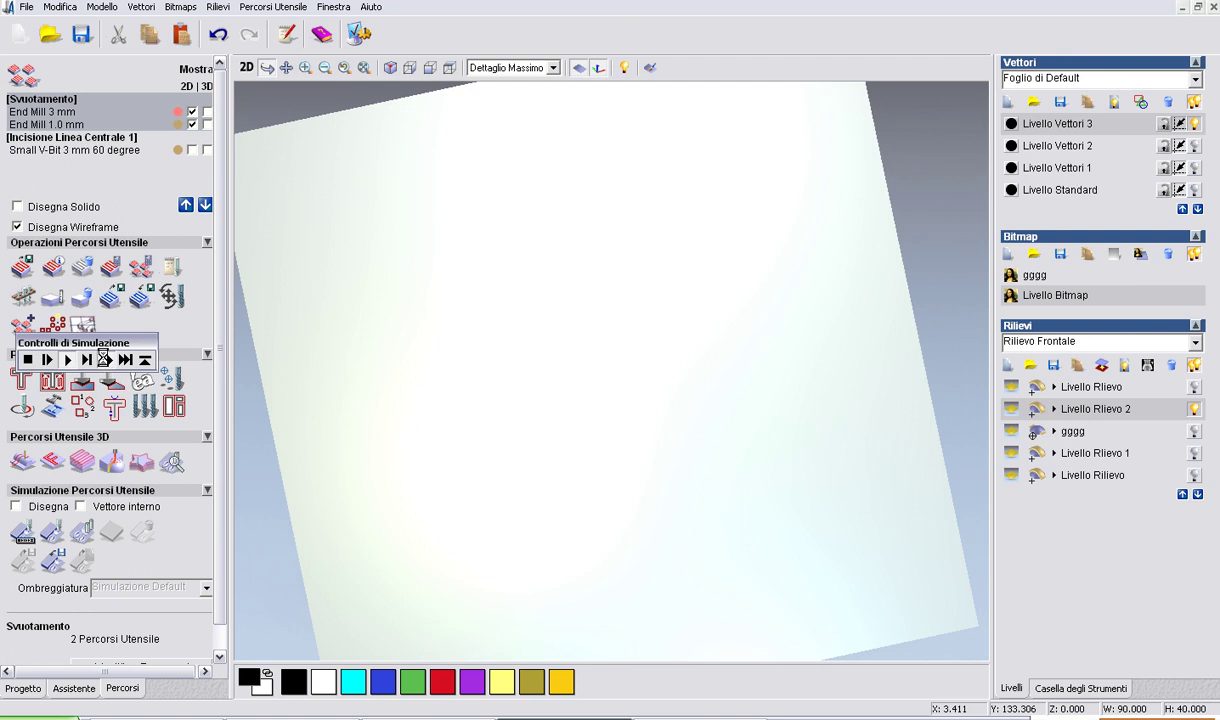
click(125, 359)
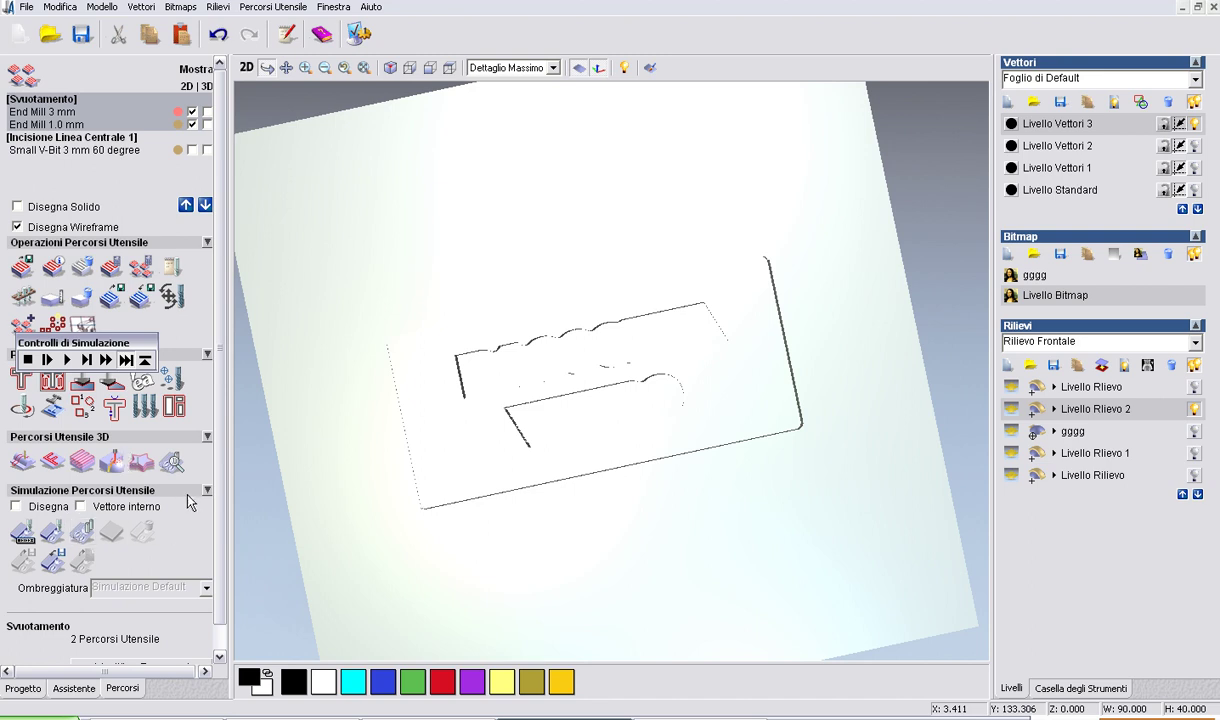
click(67, 360)
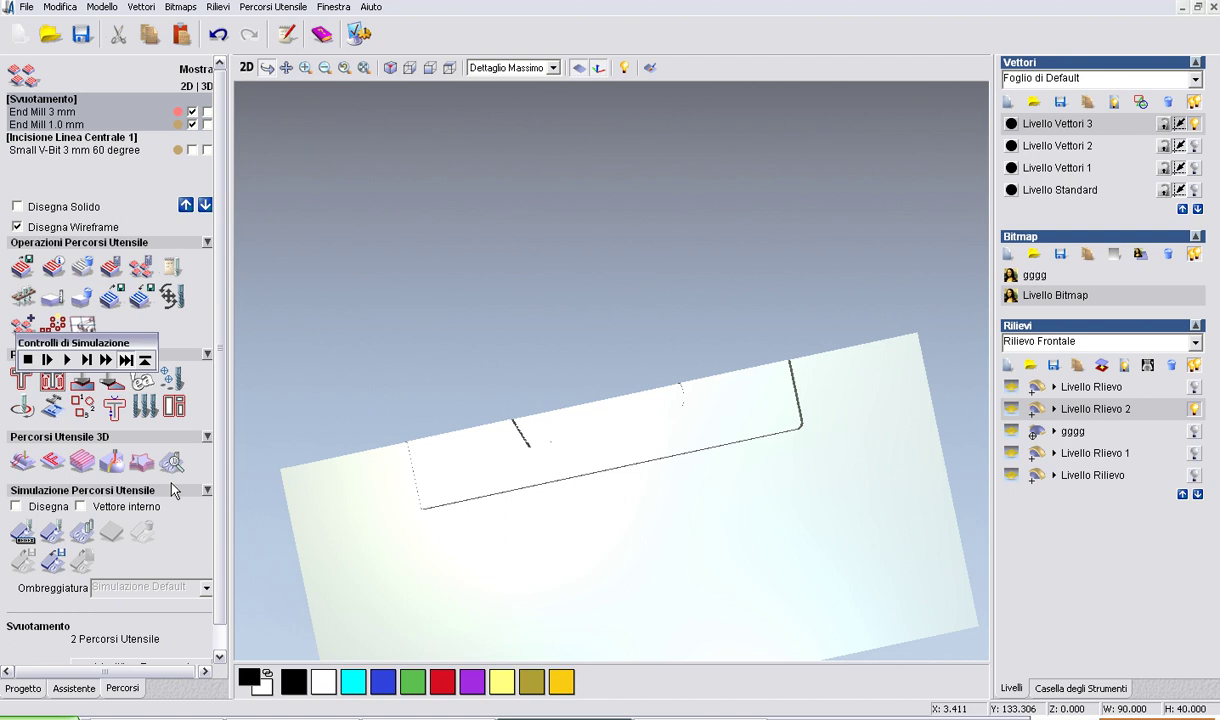
click(127, 360)
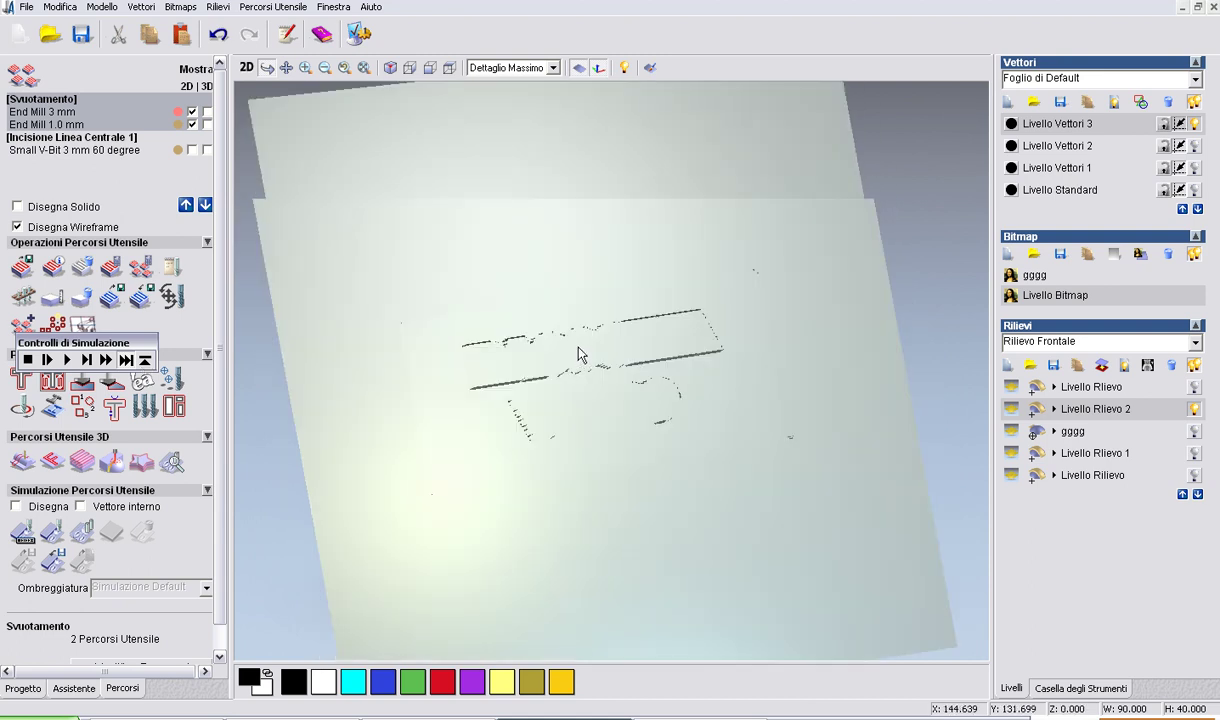
Simulate the Small V-Bit toolpath so the RACCOLTA VETRO lettering appears engraved.
mouse_move(499, 390)
mouse_down()
mouse_move(510, 338)
mouse_move(513, 446)
mouse_up()
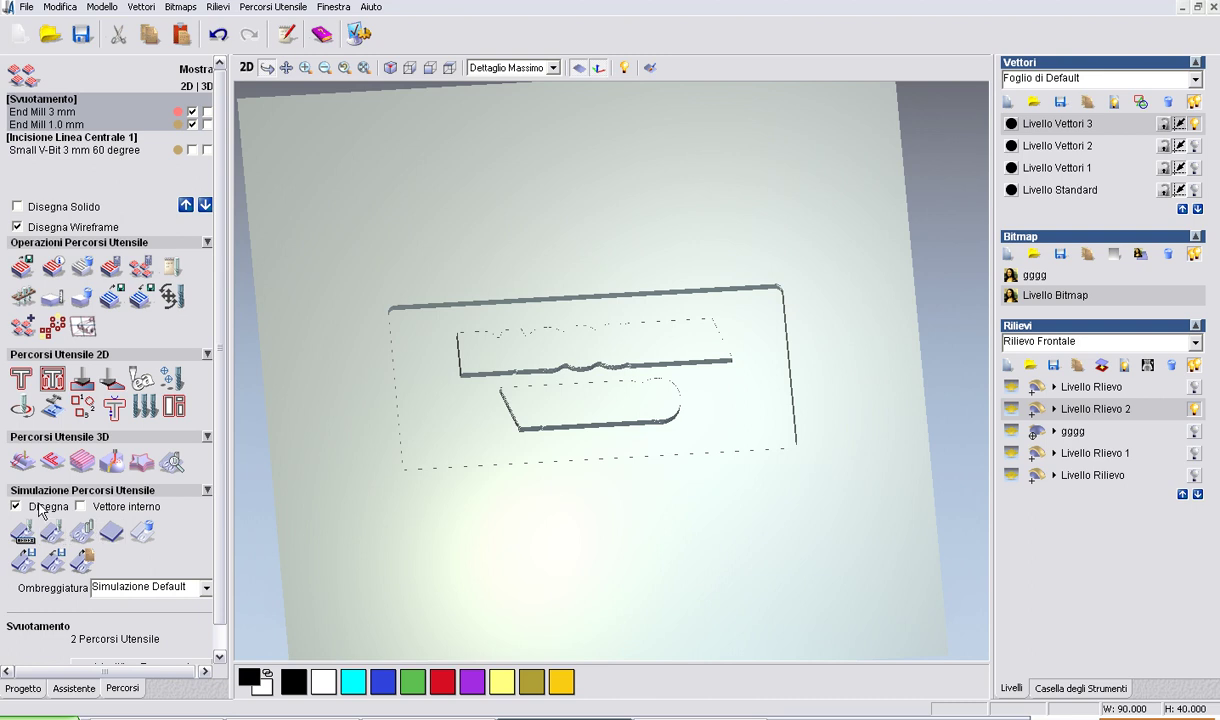
click(60, 151)
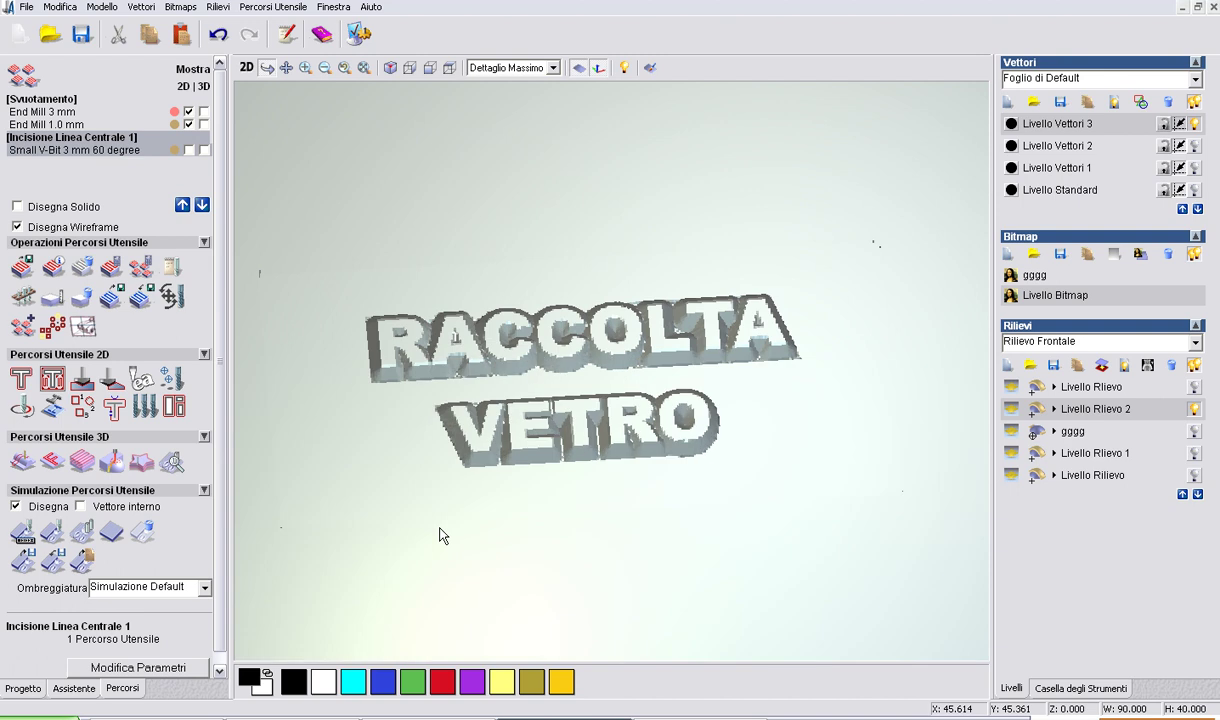
drag(443, 536, 536, 498)
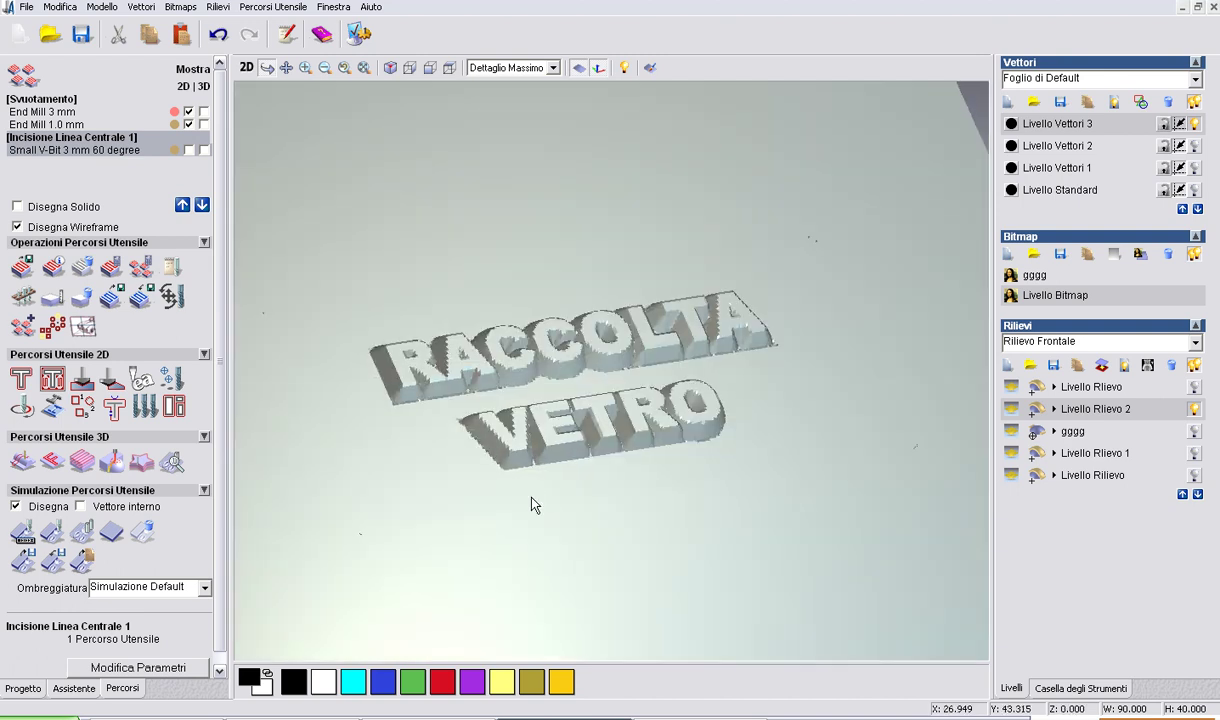